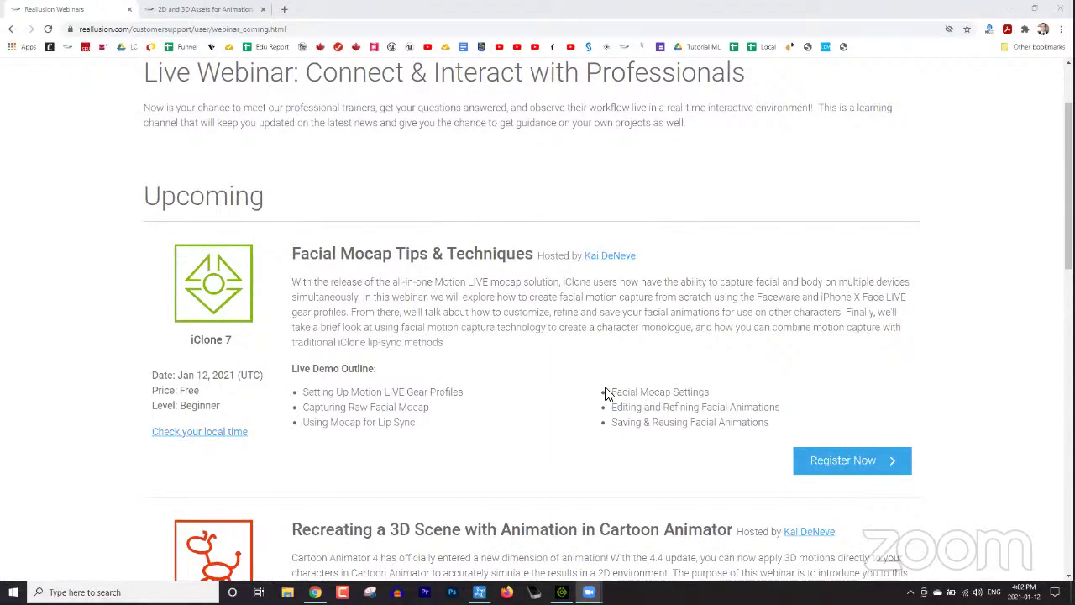
- Switch to the Reallusion Content Store page
scroll(445, 303, "down", 4)
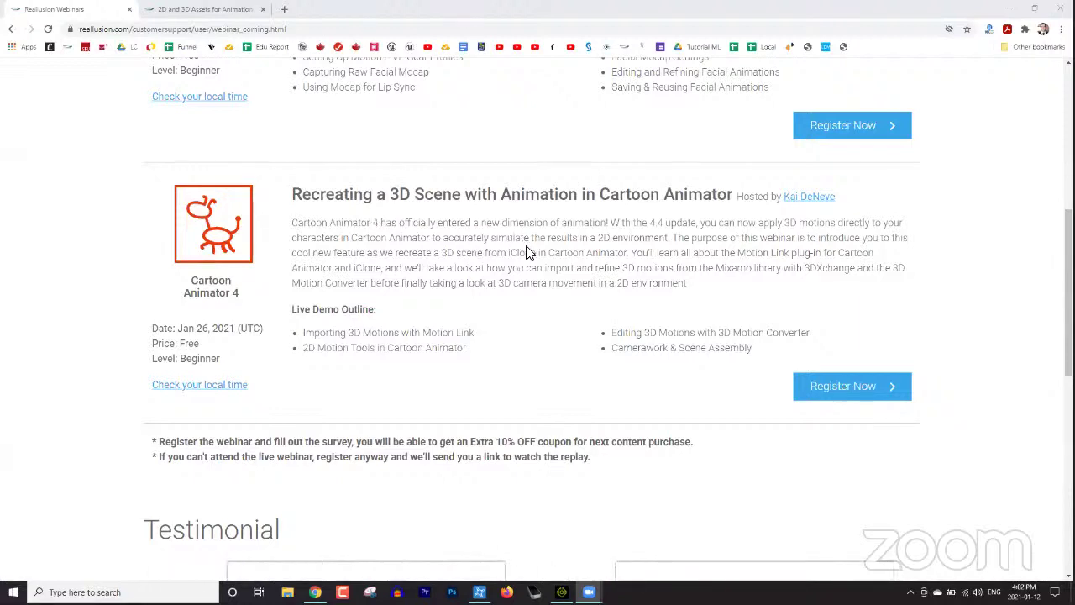
scroll(504, 277, "up", 2)
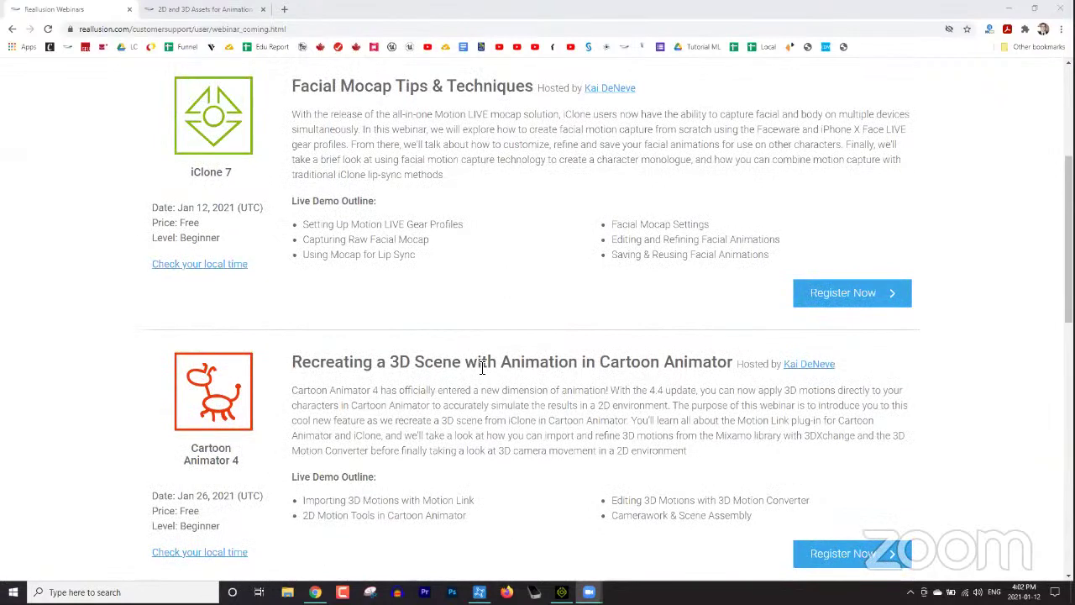
scroll(483, 367, "up", 2)
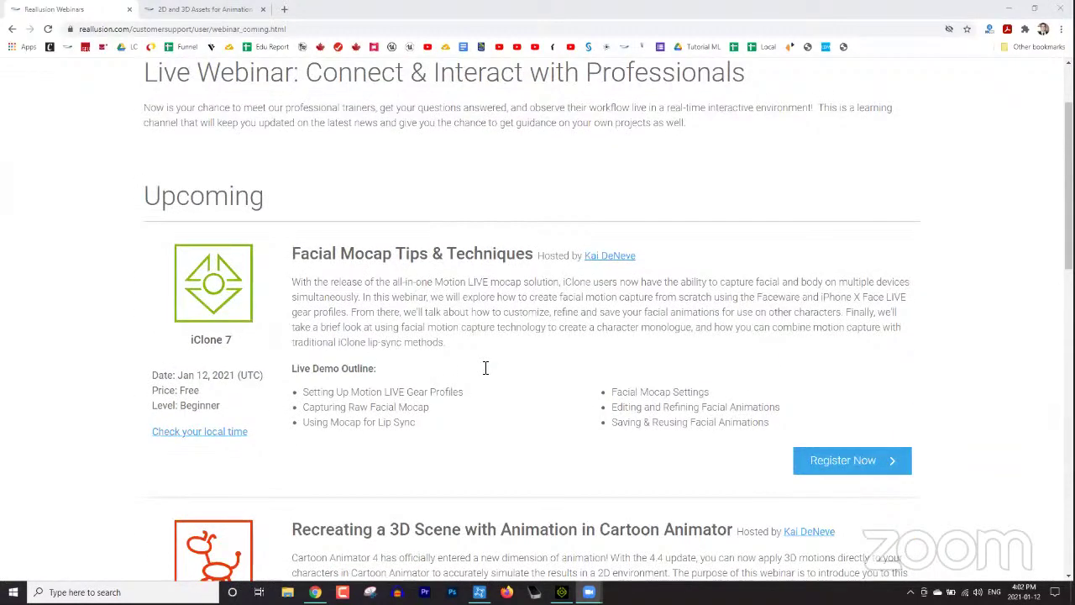
scroll(485, 367, "up", 1)
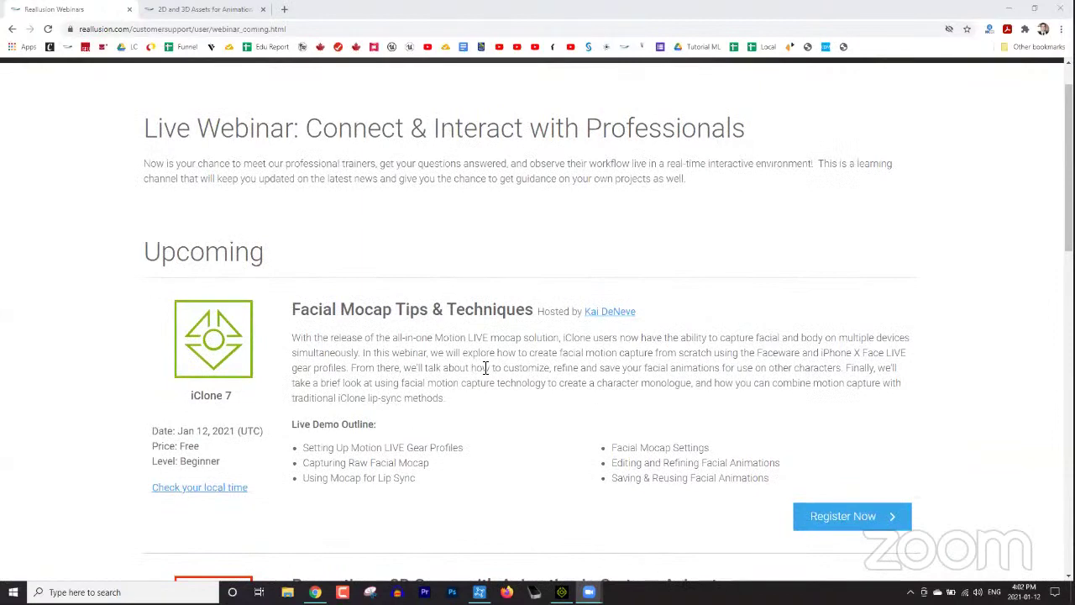
left_click(234, 17)
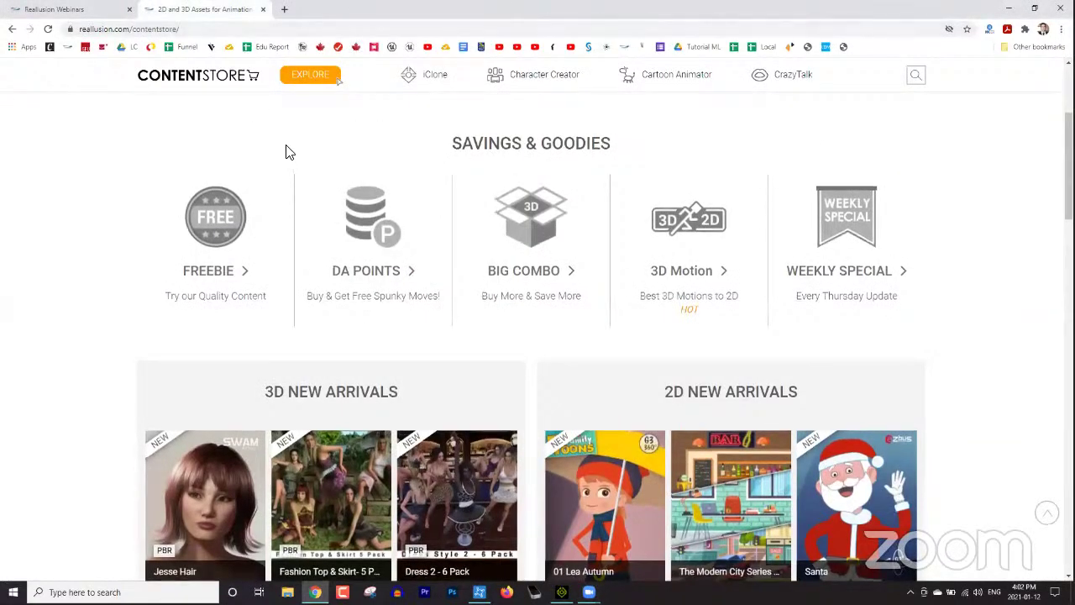
scroll(289, 155, "up", 3)
scroll(336, 181, "down", 1)
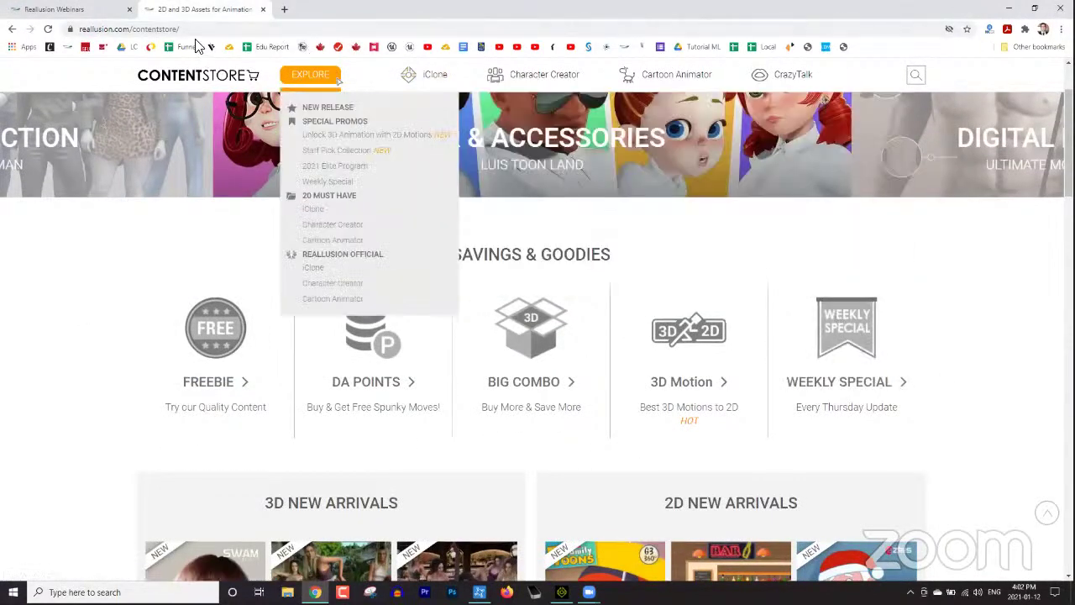
- Browse this week's Modern Vehicles special, then close its tab
left_click(858, 336)
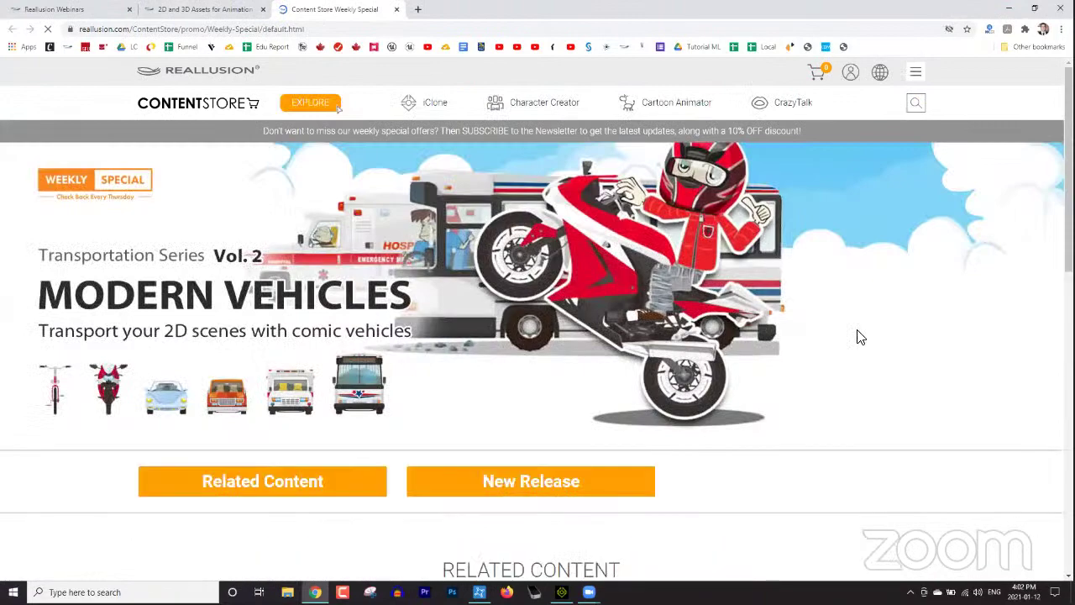
scroll(710, 310, "down", 2)
scroll(763, 286, "up", 3)
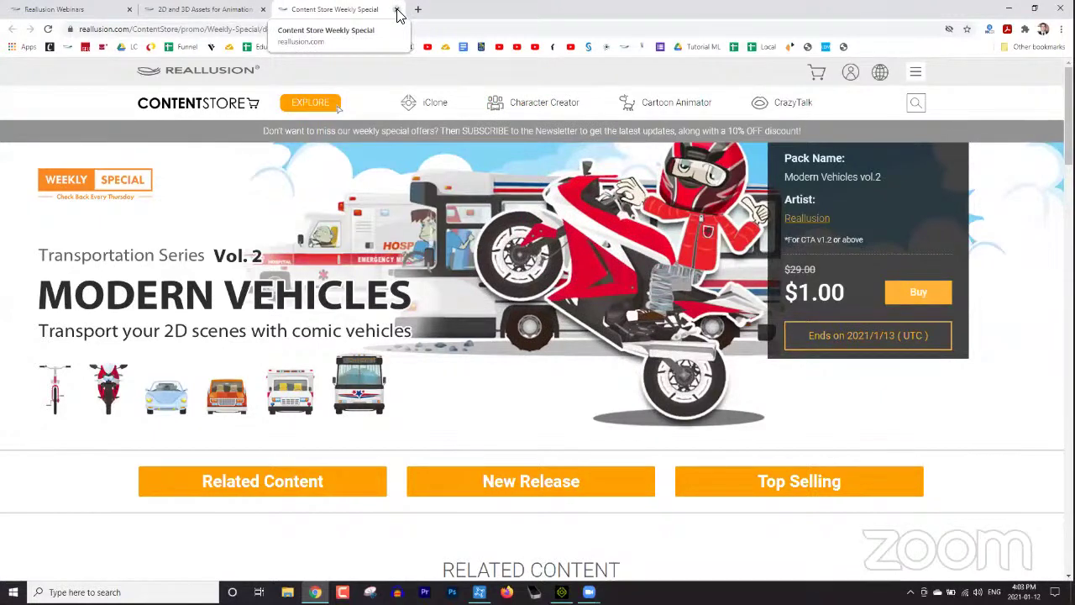
left_click(398, 11)
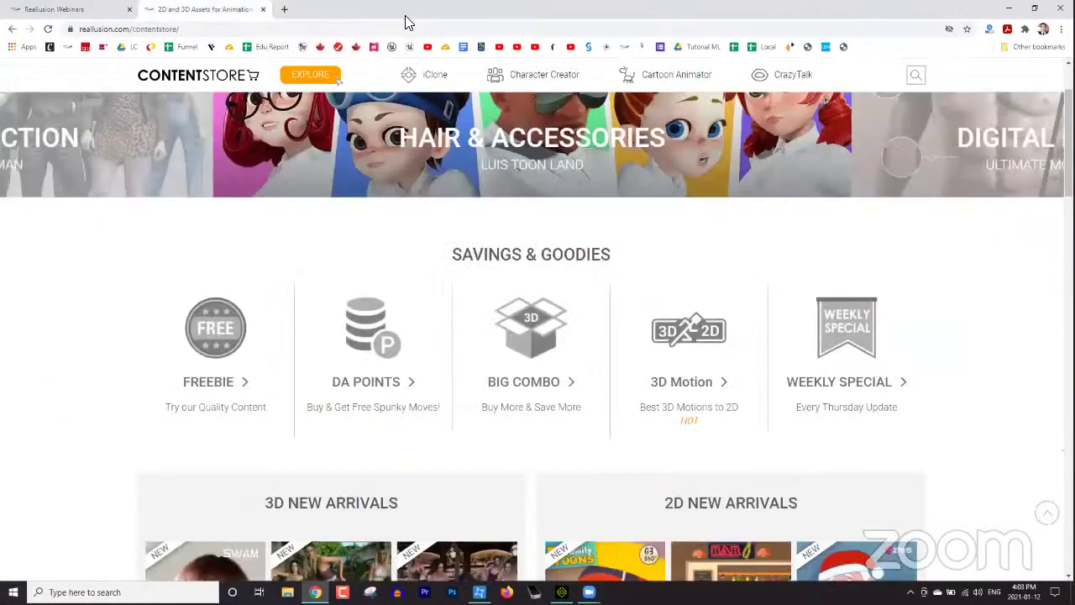
mouse_move(494, 209)
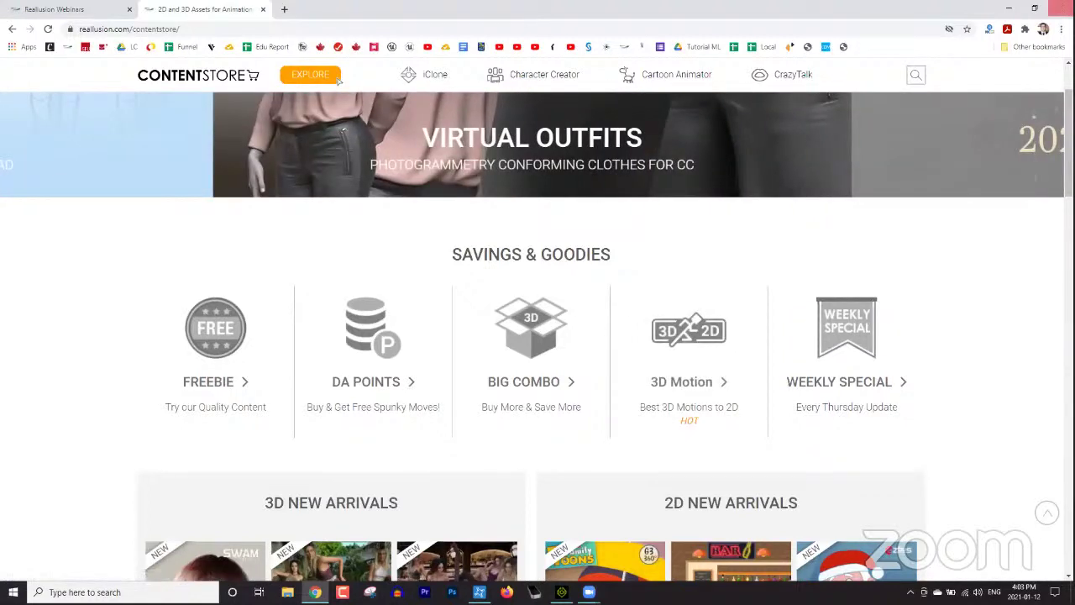
- Show the Lighting project and orbit around the character's head, then select the glowing orange wall
left_click(1009, 8)
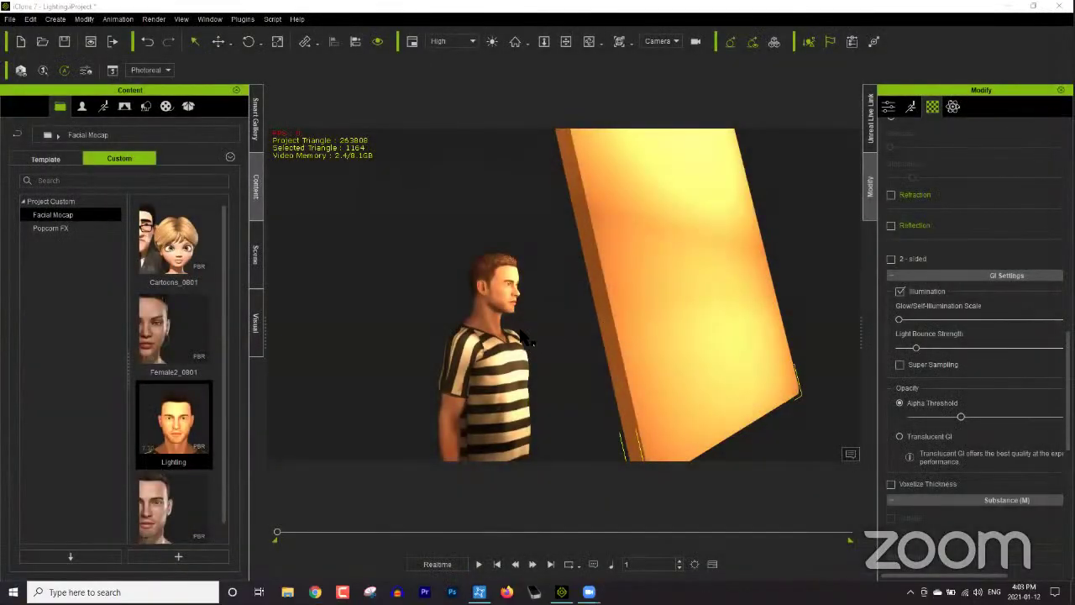
left_click(502, 382)
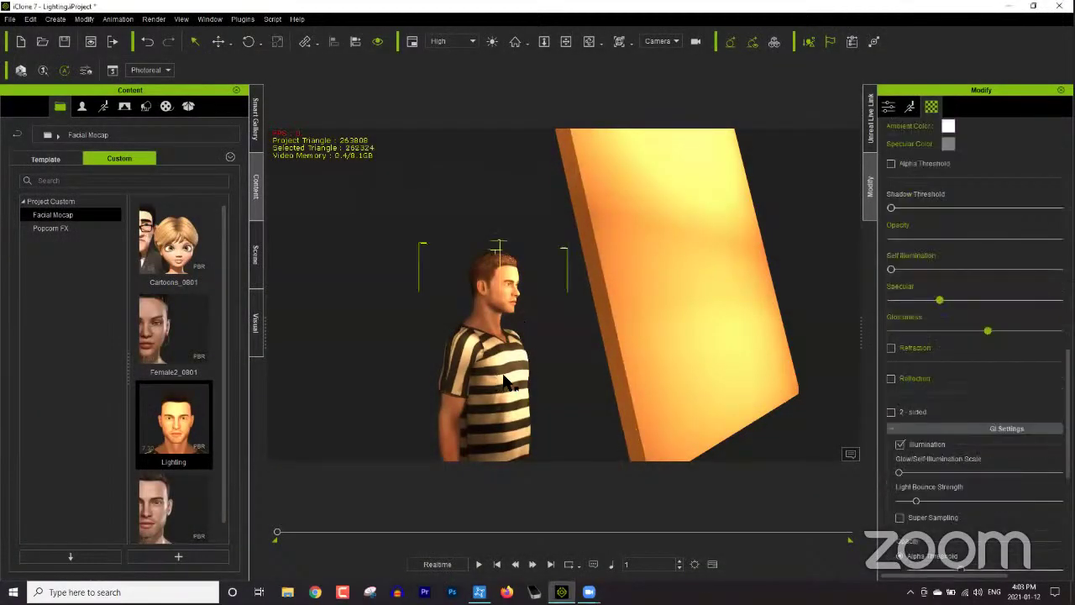
right_click_drag(598, 345, 636, 345)
middle_click_drag(636, 342, 628, 336)
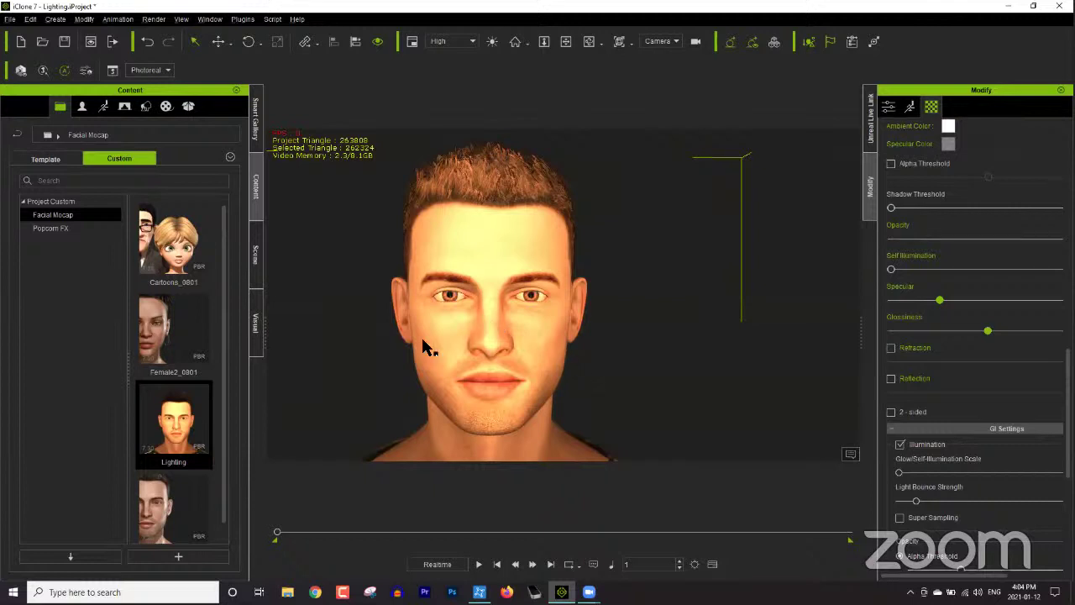
right_click_drag(388, 330, 664, 326)
left_click(618, 315)
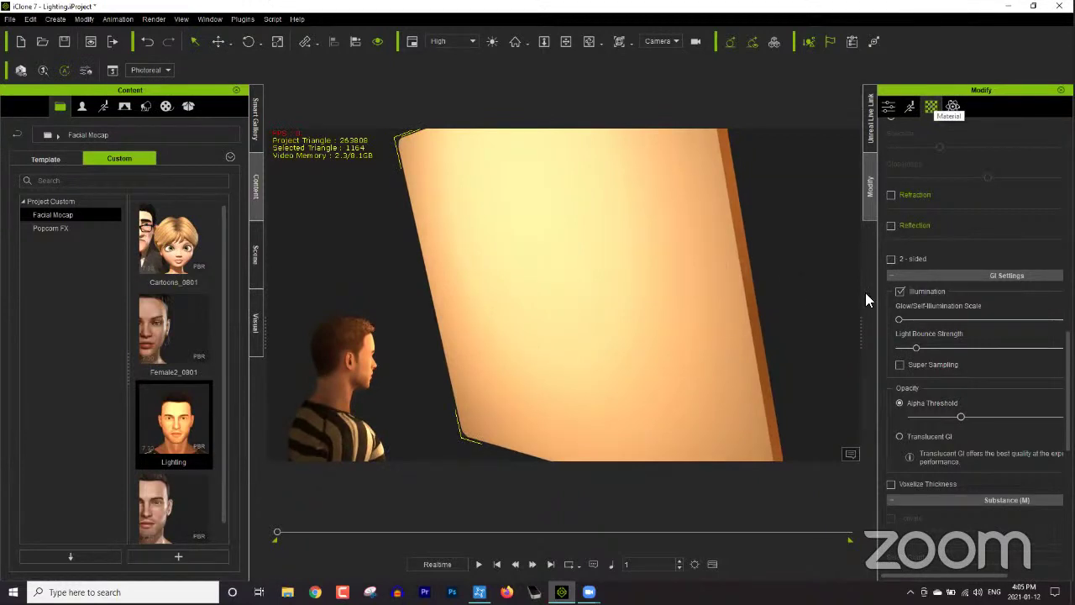
left_click_drag(862, 326, 845, 326)
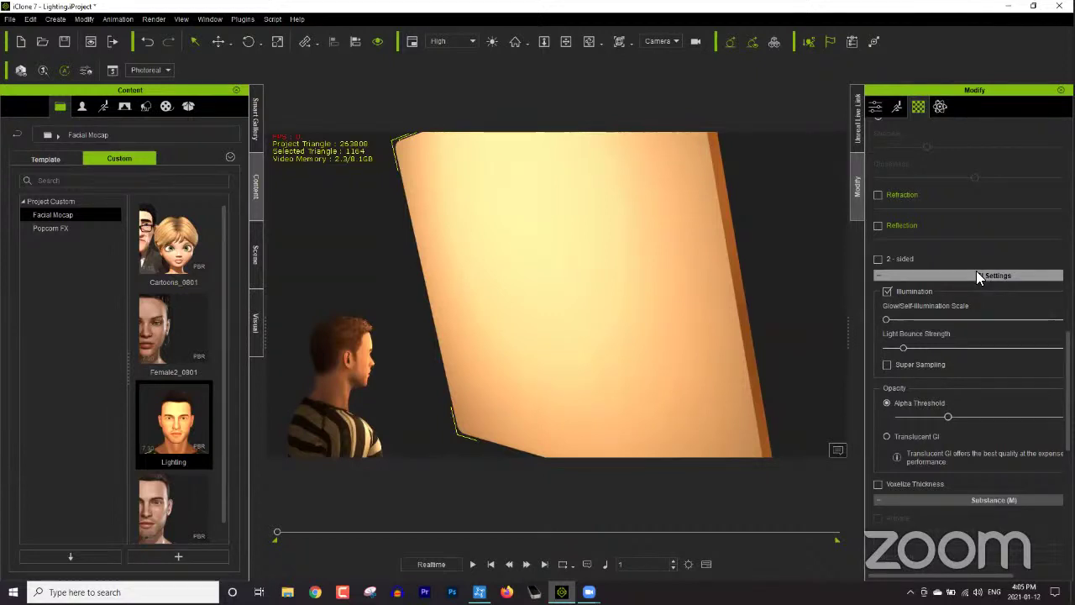
left_click(886, 291)
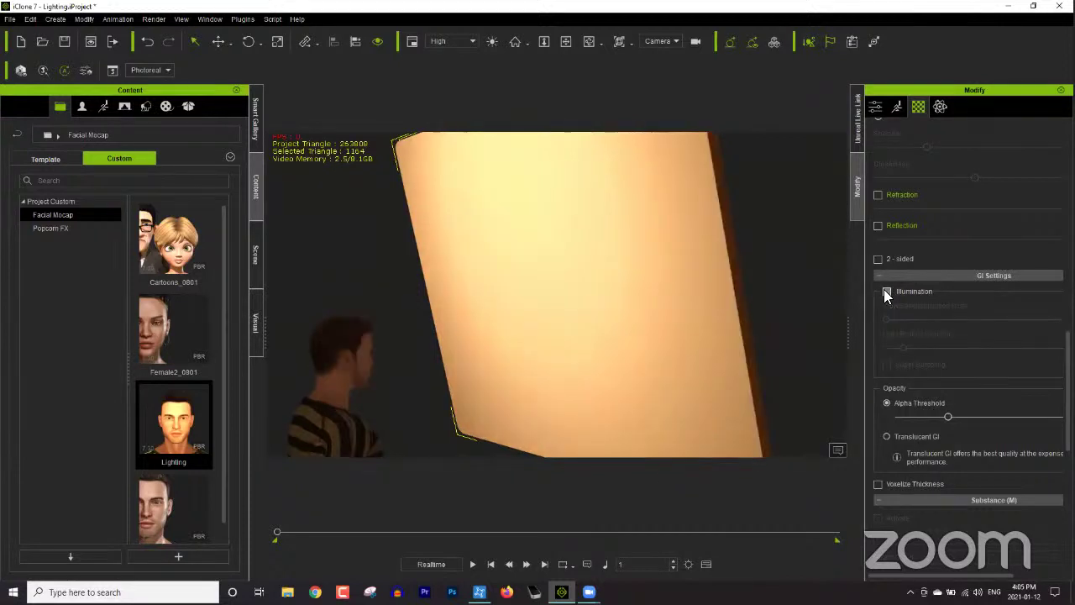
left_click(886, 292)
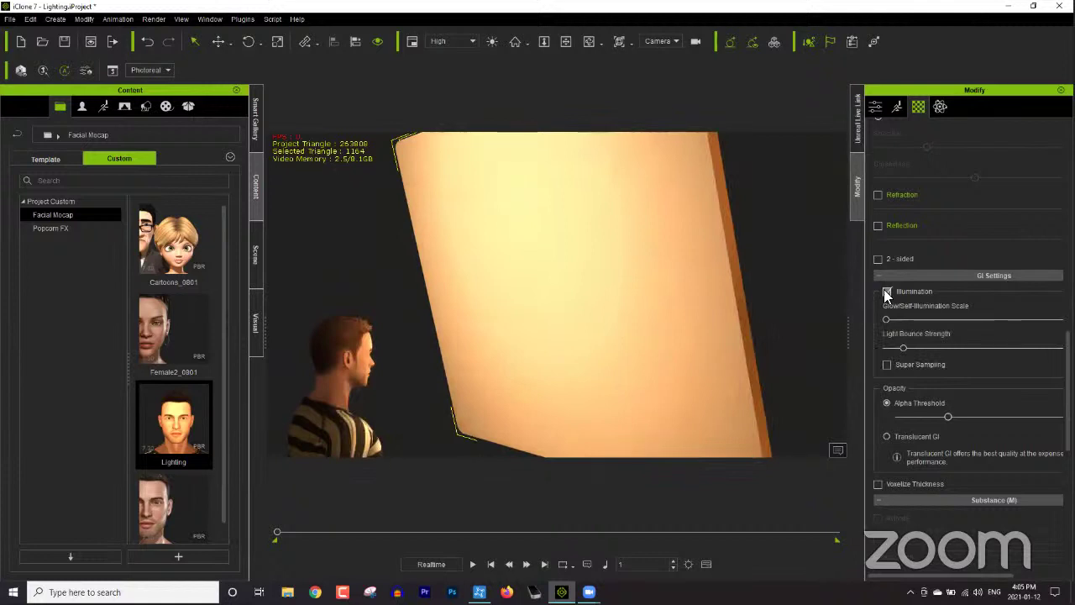
left_click(887, 292)
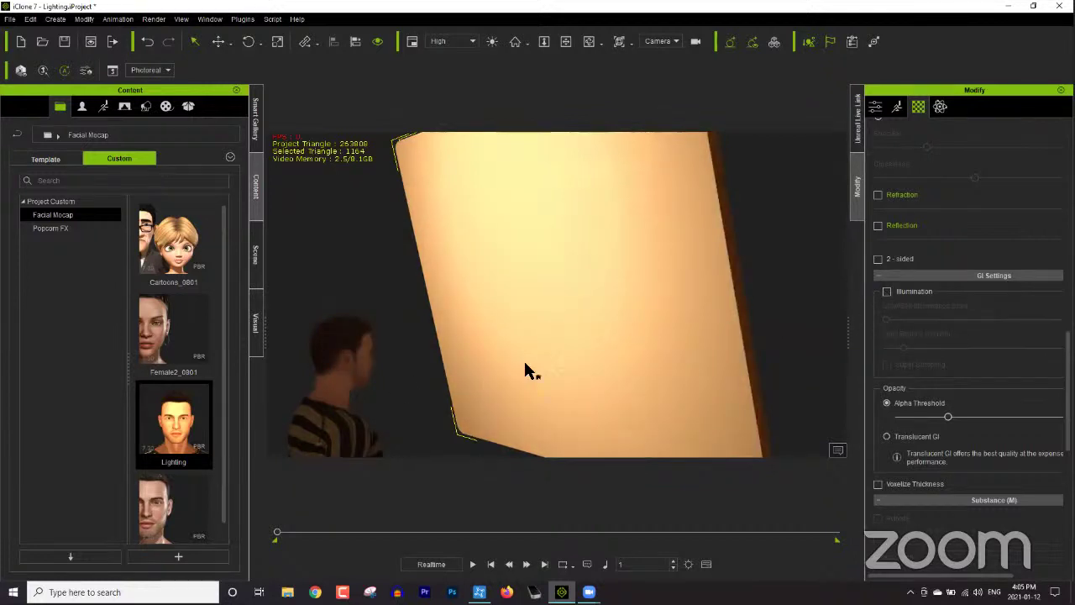
mouse_move(526, 369)
right_mouse_down()
mouse_move(502, 355)
mouse_move(311, 361)
mouse_move(547, 373)
mouse_move(480, 373)
mouse_move(526, 372)
right_mouse_up()
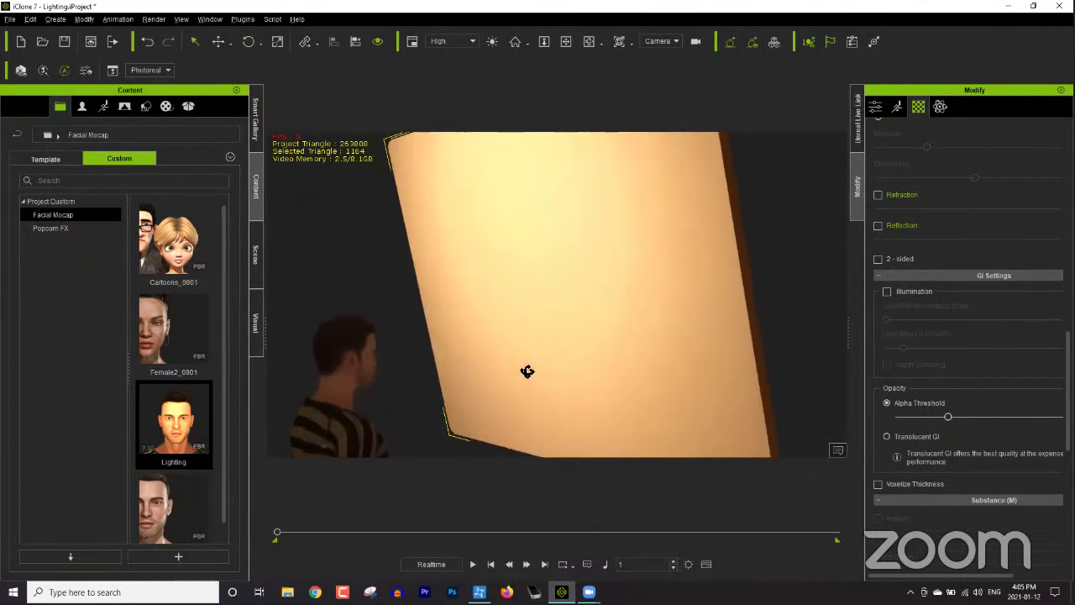
left_click(887, 291)
right_click_drag(506, 351, 617, 379)
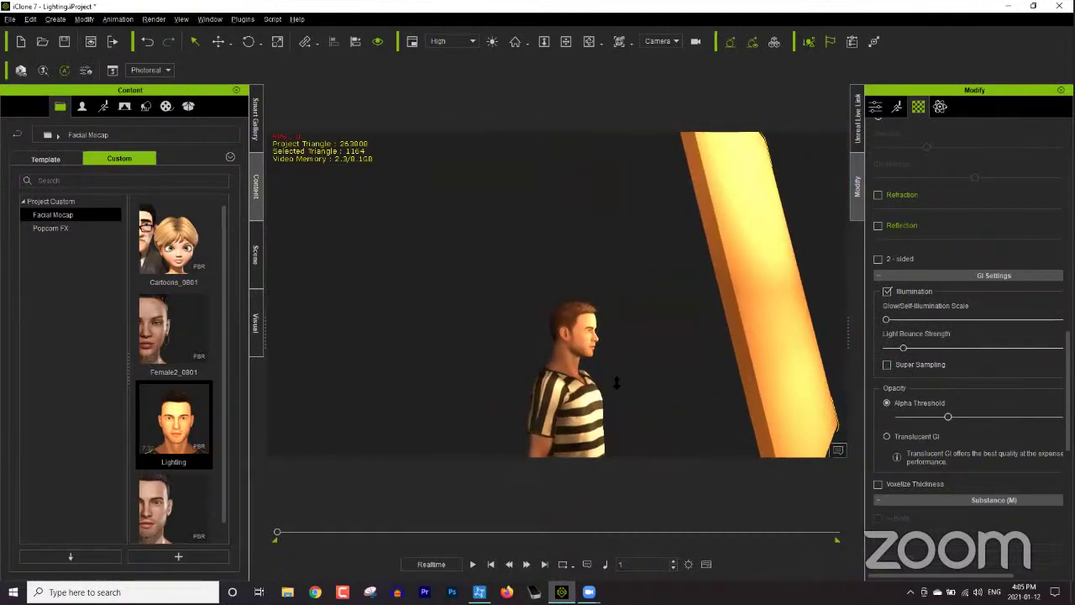
scroll(663, 294, "up", 5)
mouse_move(647, 329)
right_mouse_down()
mouse_move(619, 361)
mouse_move(686, 363)
mouse_move(557, 360)
mouse_move(630, 373)
mouse_move(697, 364)
mouse_move(682, 375)
mouse_move(641, 336)
mouse_move(660, 353)
mouse_move(703, 357)
mouse_move(685, 361)
mouse_move(664, 342)
right_mouse_up()
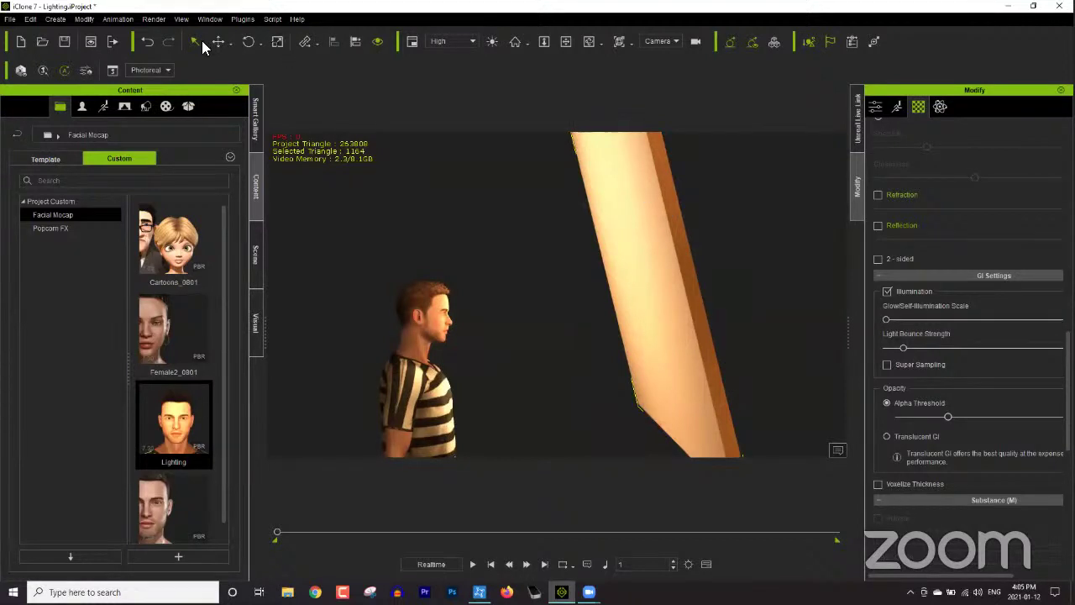
- Add a point light from Create > Light > Point Light
left_click(58, 20)
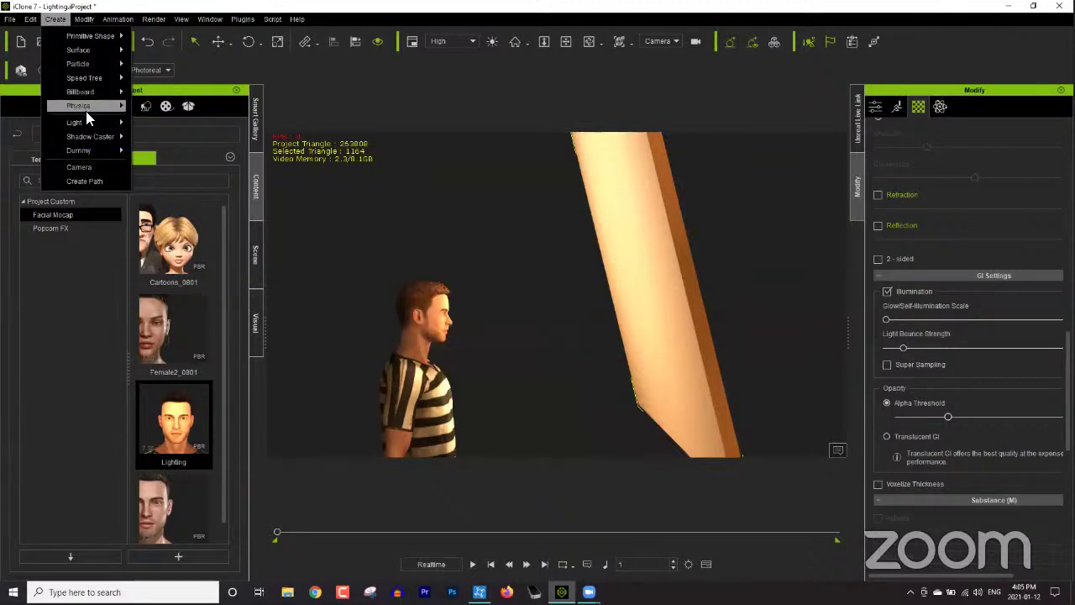
mouse_move(89, 121)
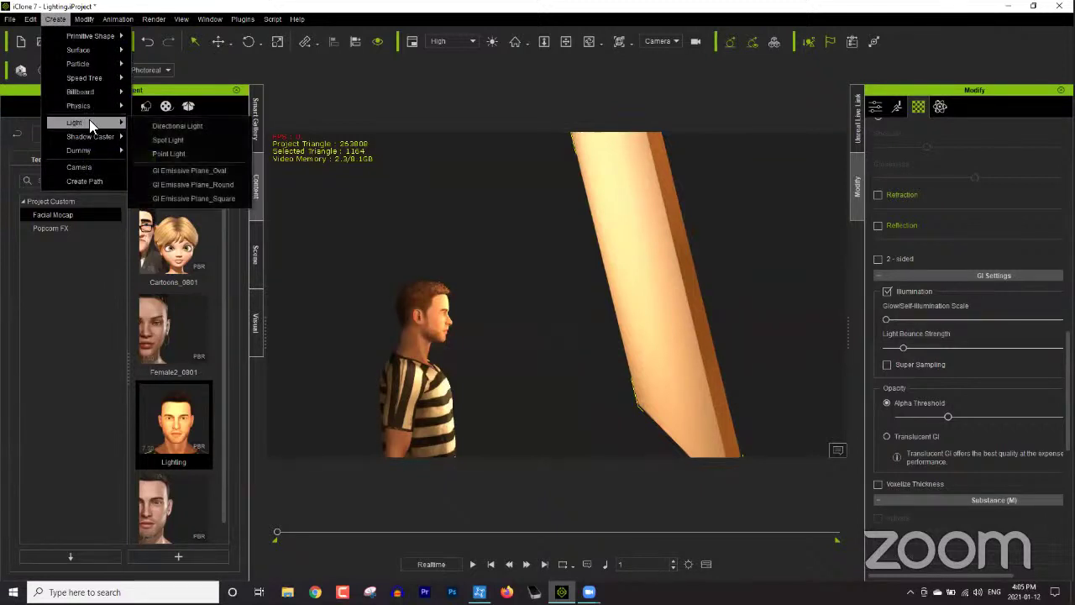
left_click(180, 153)
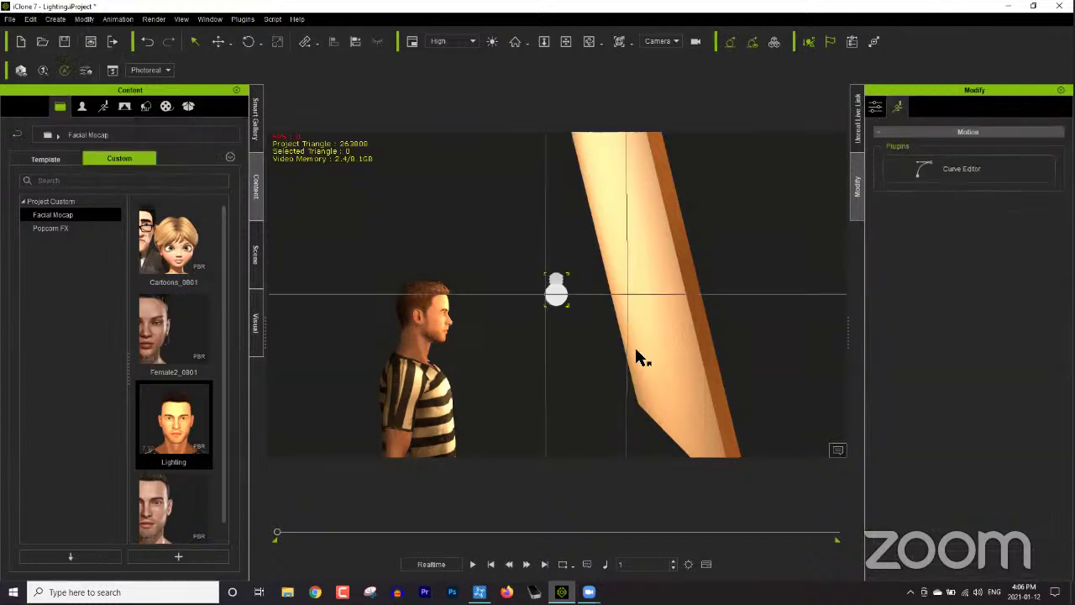
- Slide the point light left along X until it sits against the glowing wall
right_click_drag(664, 324, 527, 330)
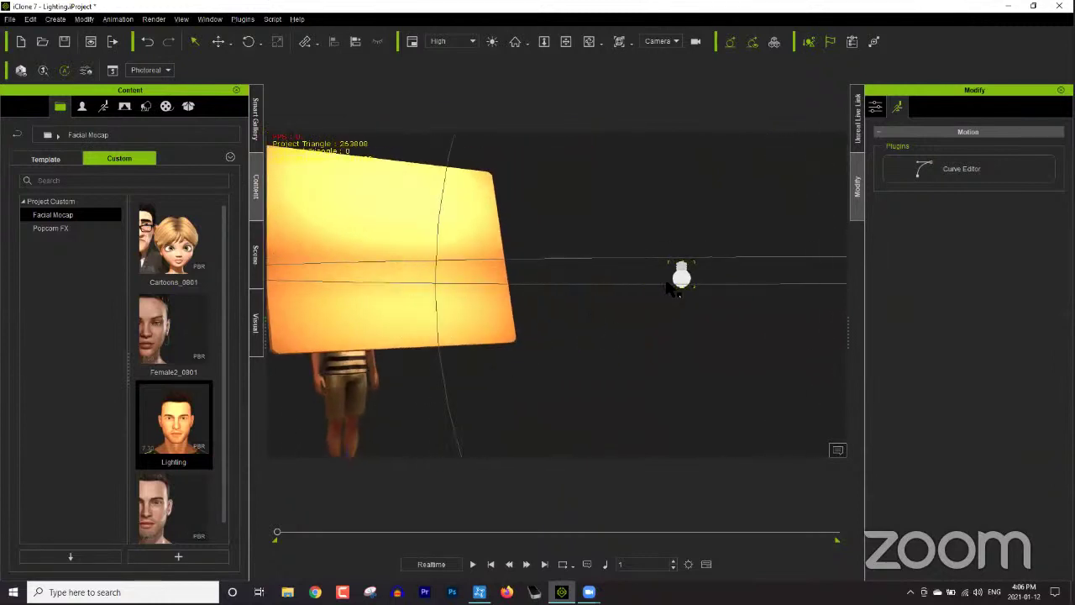
right_click_drag(633, 295, 579, 330)
left_click_drag(840, 331, 516, 344)
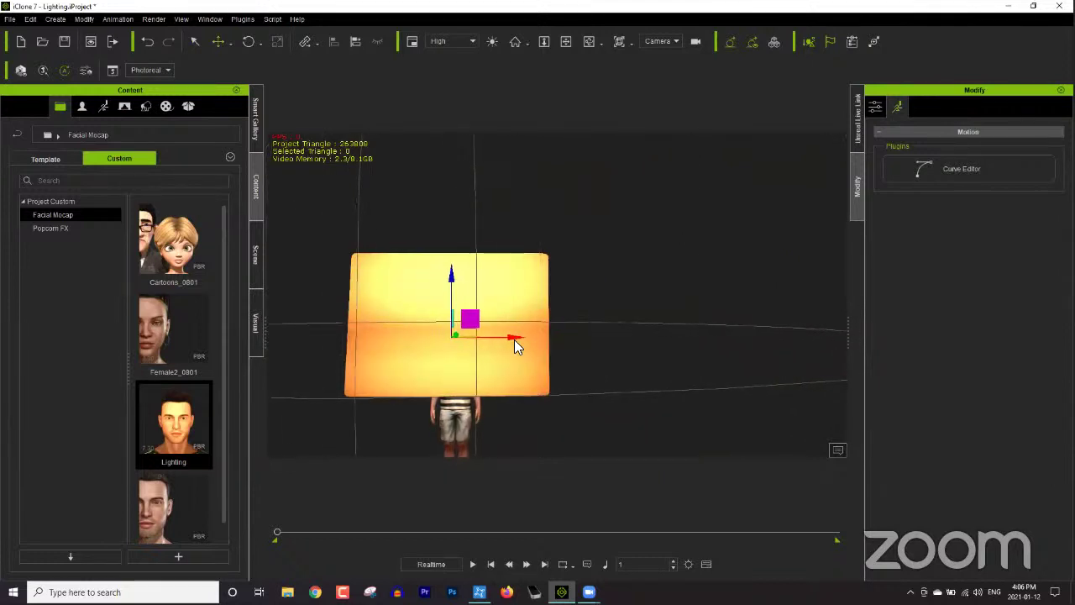
right_click_drag(333, 353, 484, 363)
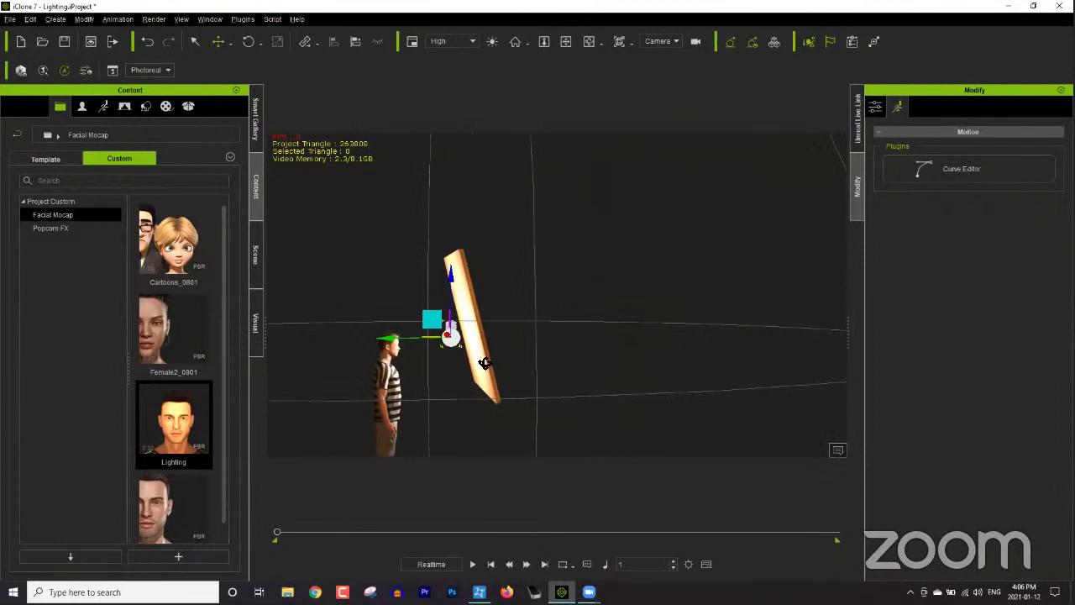
- Align the selected object to the character on X and Y, then slide it toward the board
left_click(356, 42)
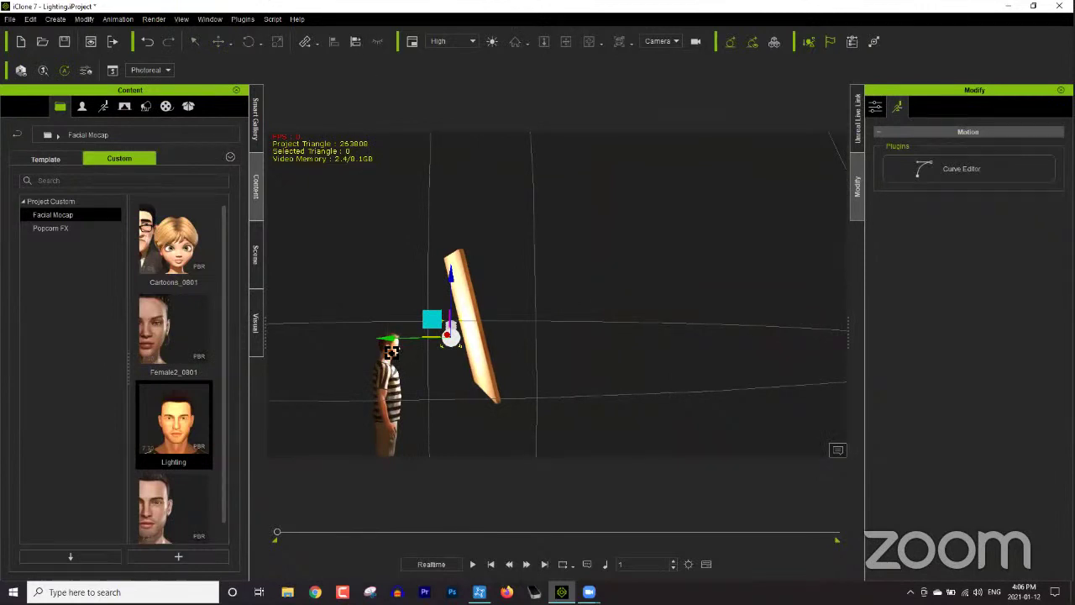
left_click(392, 347)
left_click(312, 283)
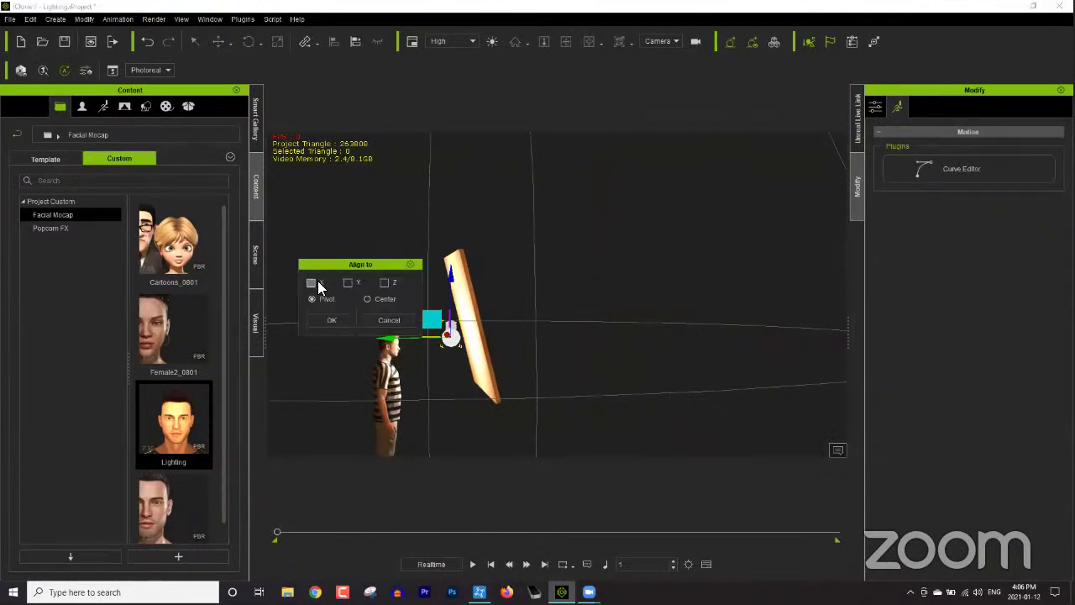
left_click(348, 282)
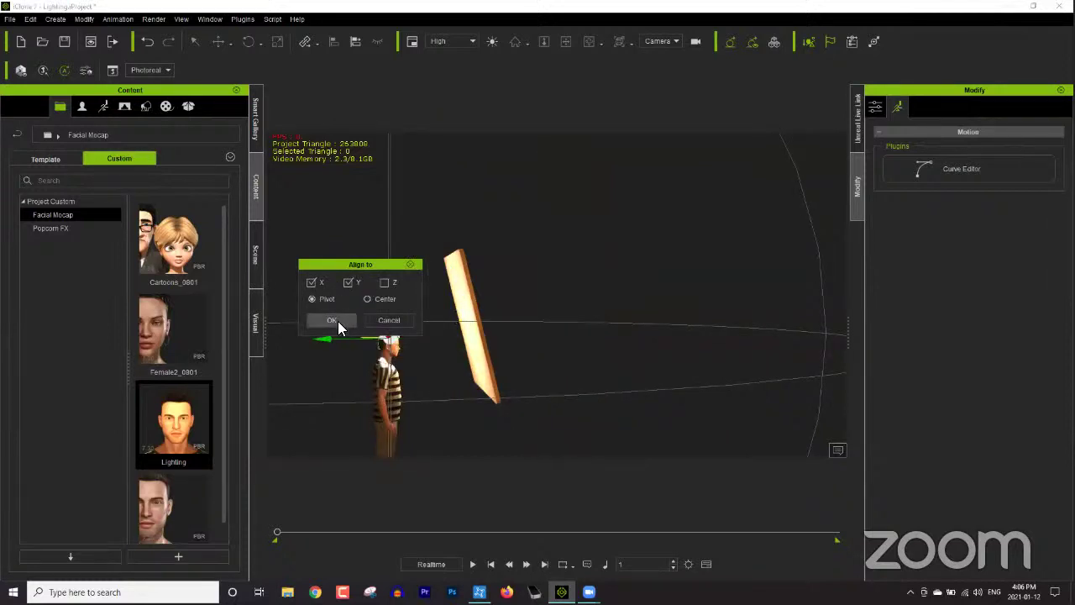
left_click(333, 321)
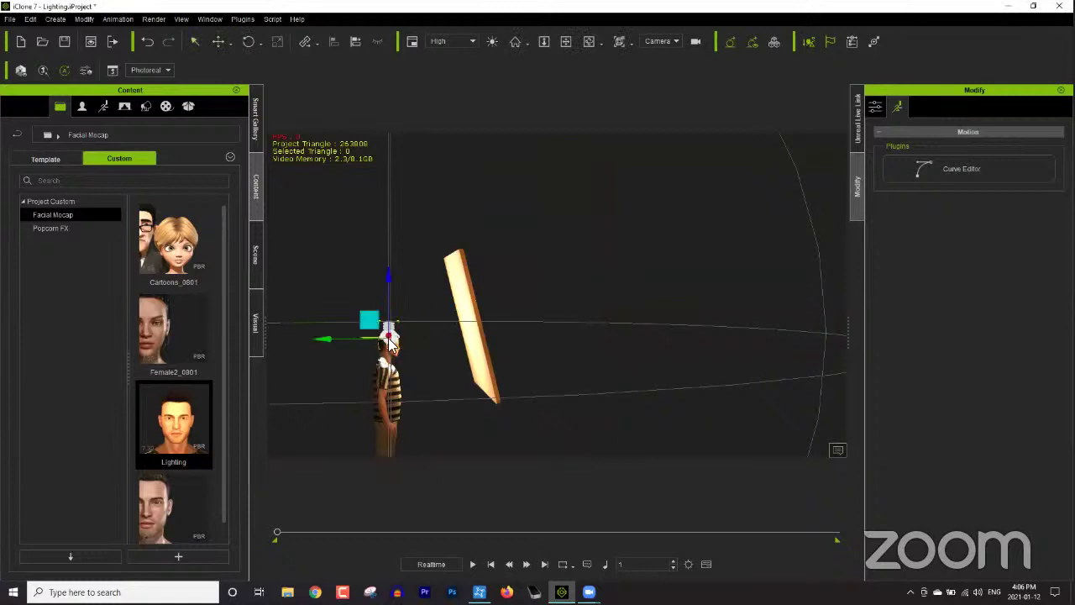
left_click_drag(323, 339, 401, 340)
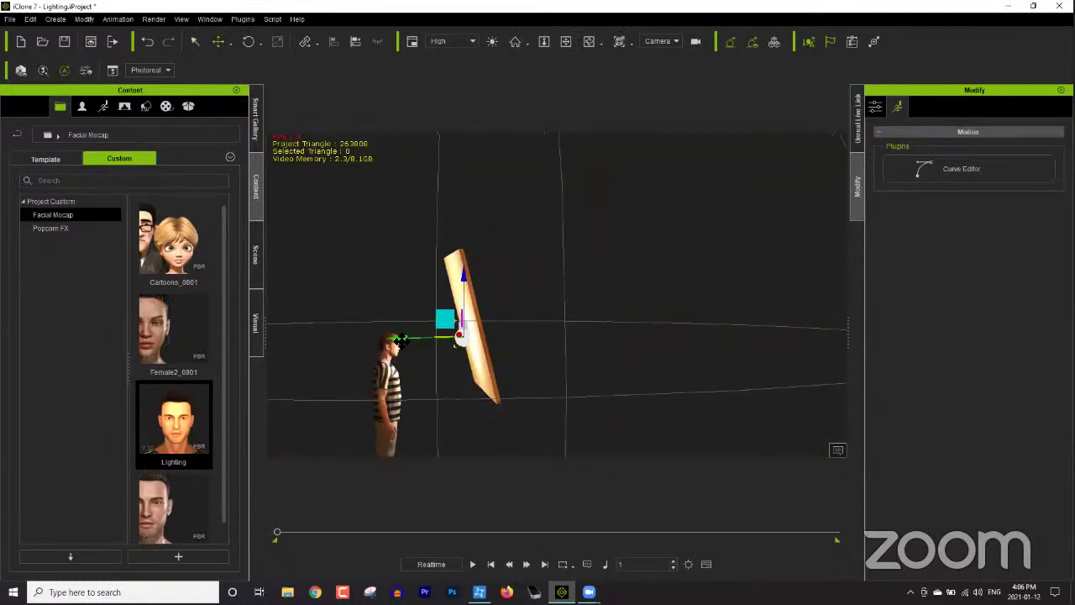
- Delete the wooden board prop and frame the character's face up close
left_click(455, 261)
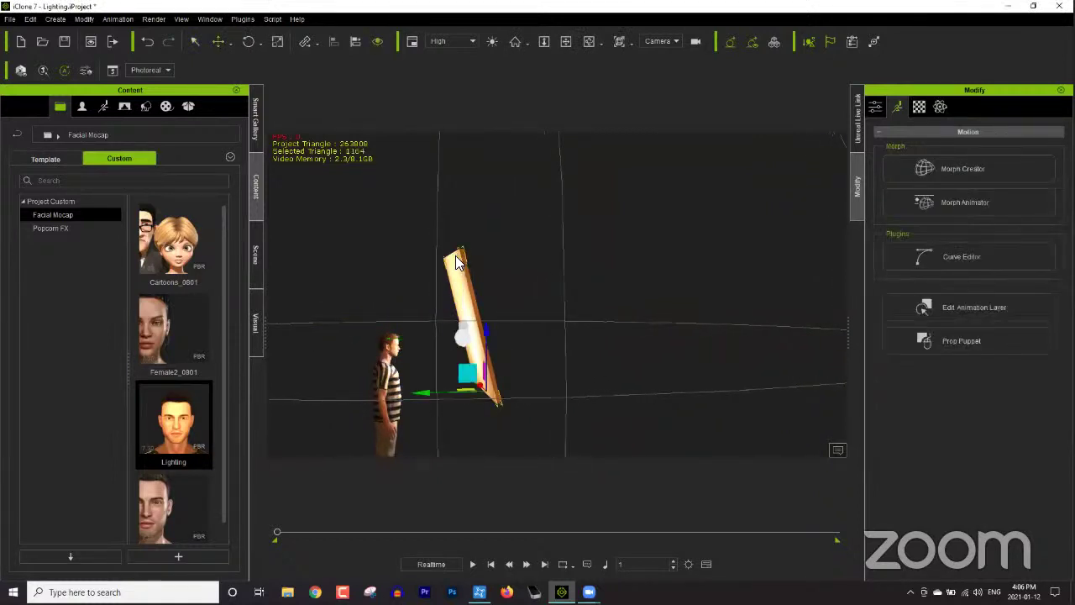
key("Delete")
middle_click_drag(526, 366, 243, 370)
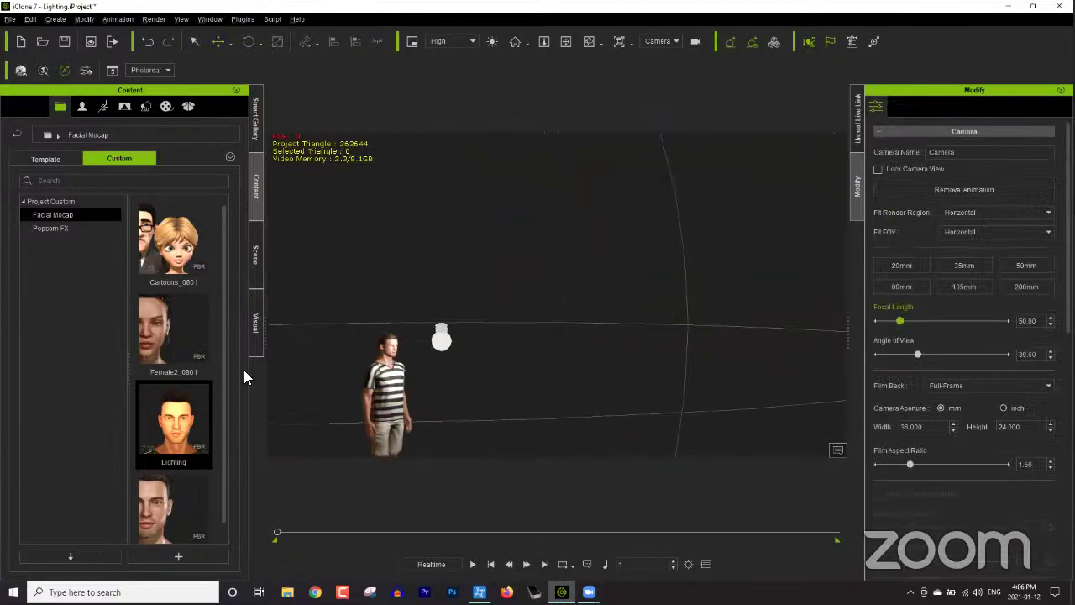
middle_click_drag(432, 388, 543, 312)
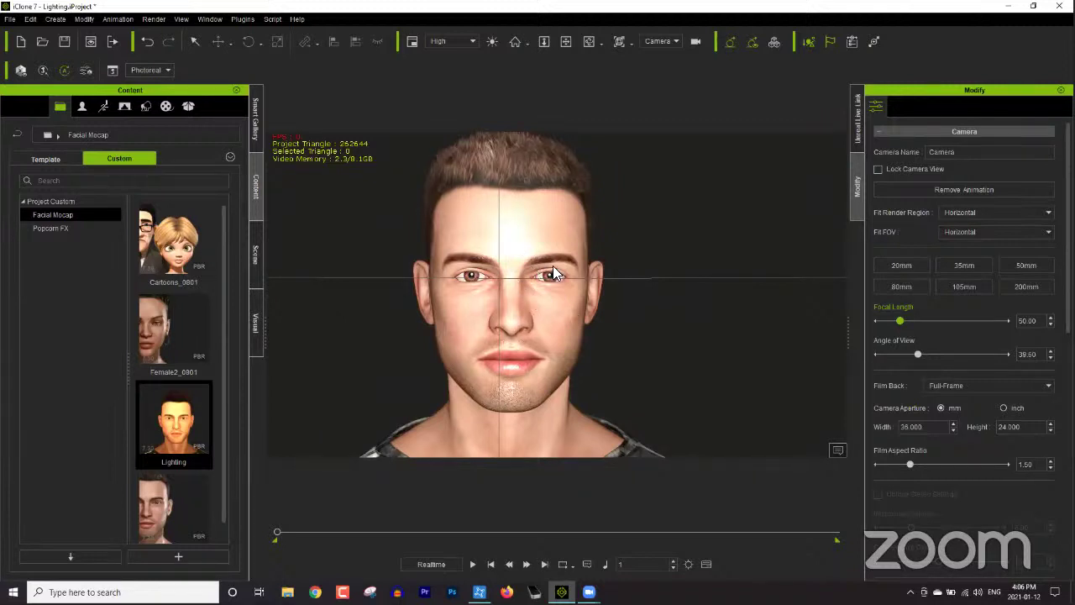
- Load Female2_0801 from Content > Custom without saving the current project, then minimise iClone
double_click(182, 331)
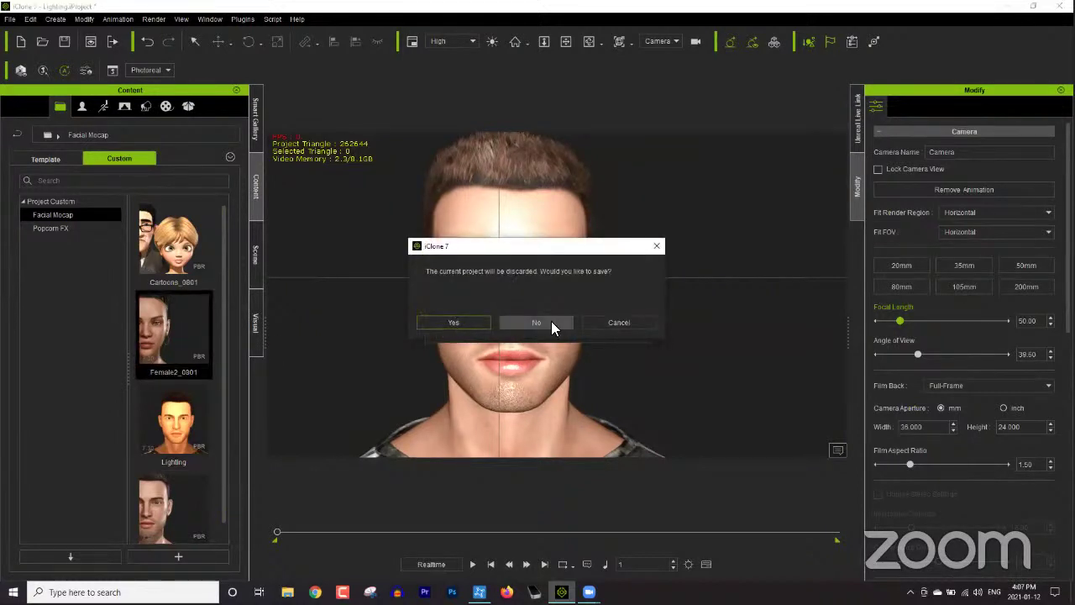
left_click(551, 321)
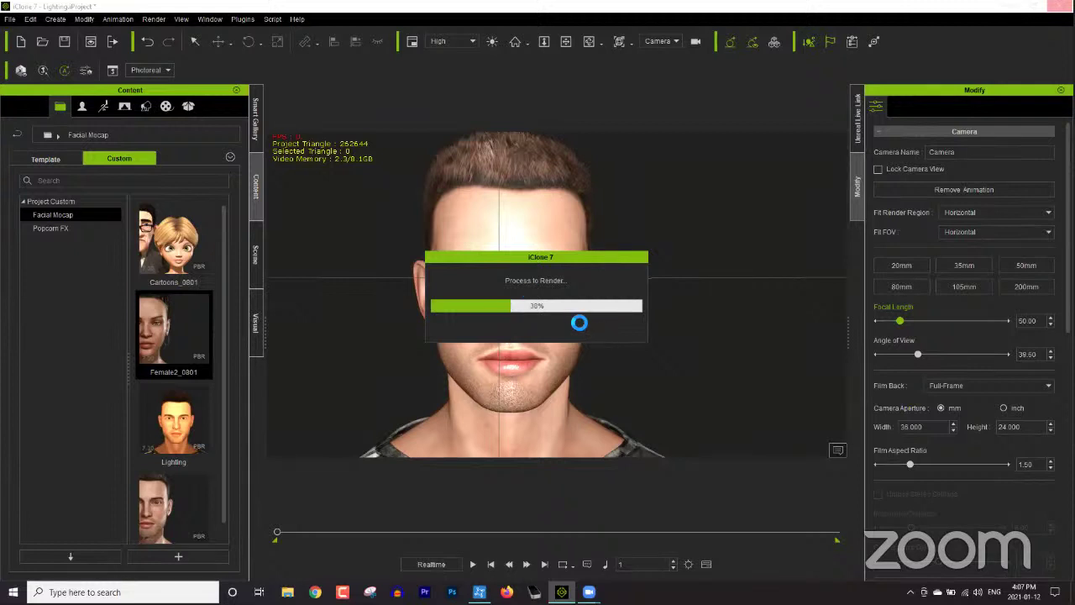
left_click(1073, 593)
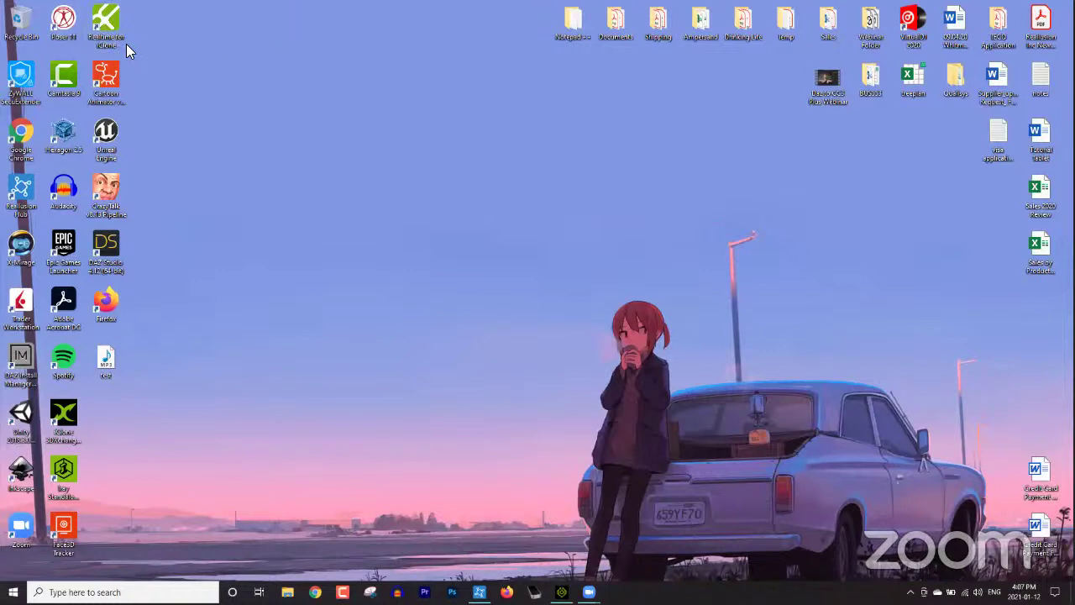
- Launch Realtime for iClone from its desktop shortcut
double_click(113, 25)
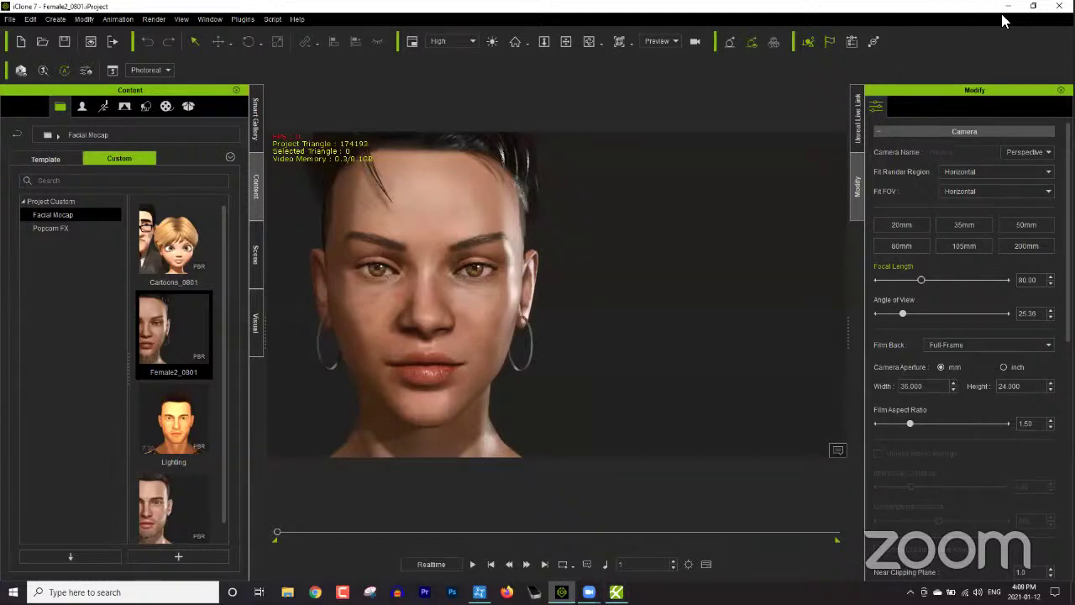
- Put iClone on the right and Faceware on the left, and dock Modify in place of Content
left_click(1033, 5)
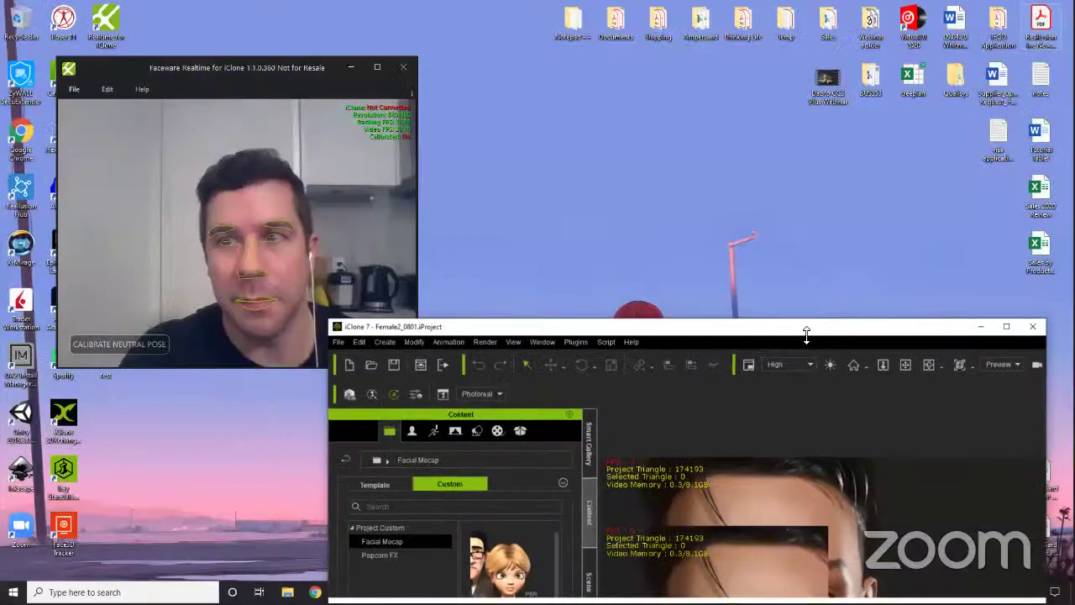
left_click_drag(788, 340, 787, 154)
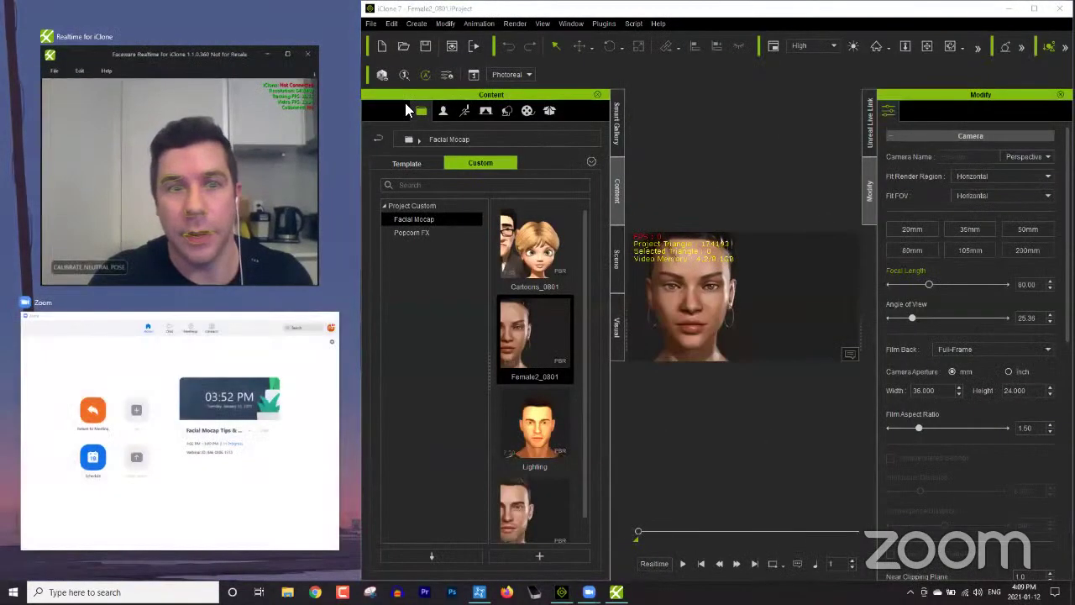
left_click(270, 121)
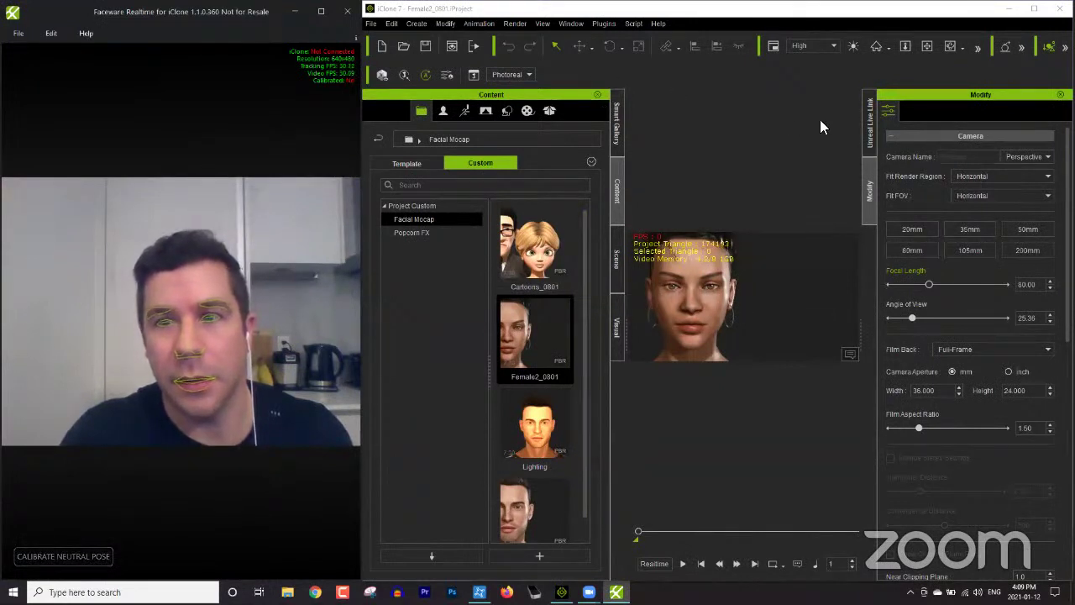
left_click_drag(1008, 94, 471, 210)
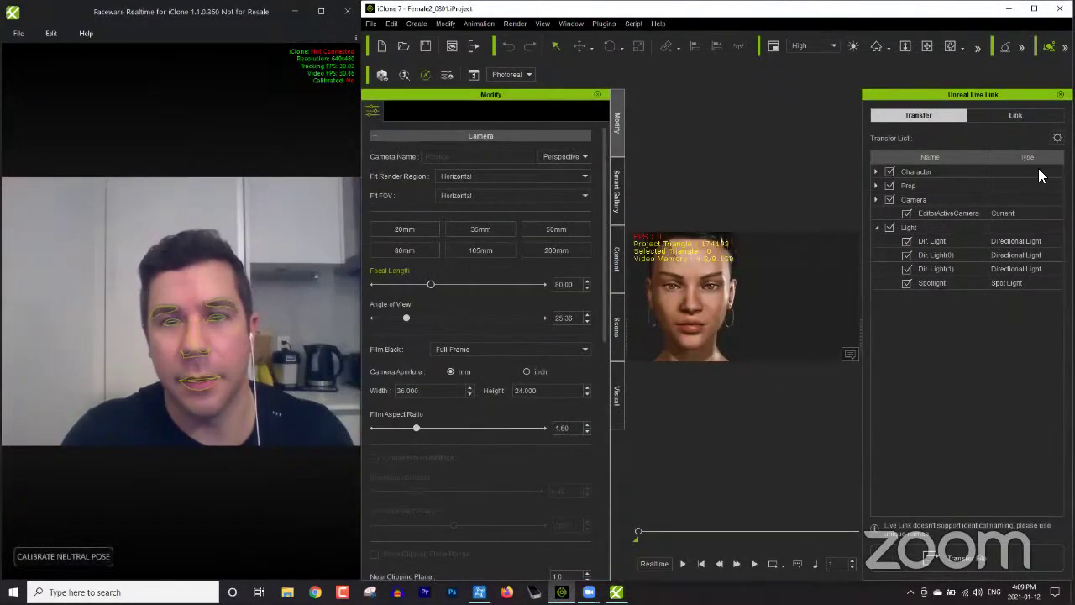
left_click(1060, 94)
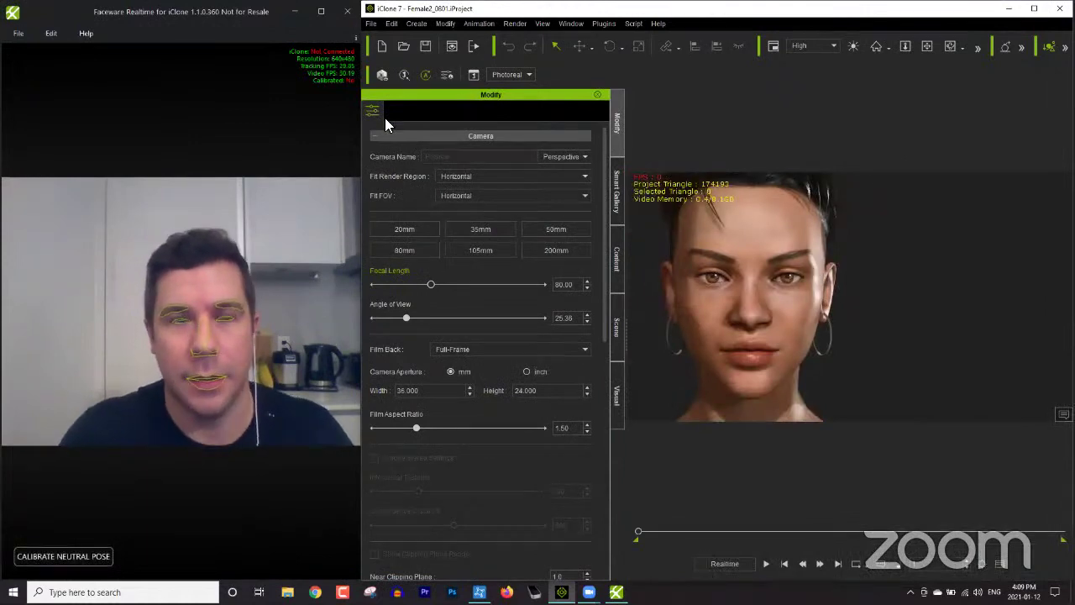
- Shrink Faceware to a small floating window beside a widened iClone and select Female_2
left_click(152, 22)
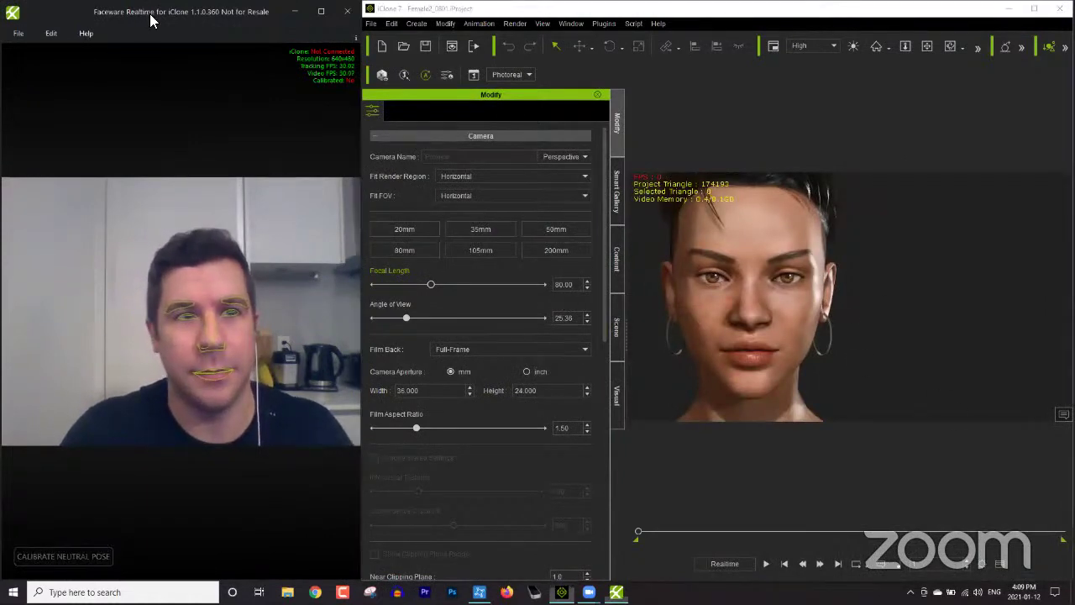
left_click_drag(152, 13, 1074, 126)
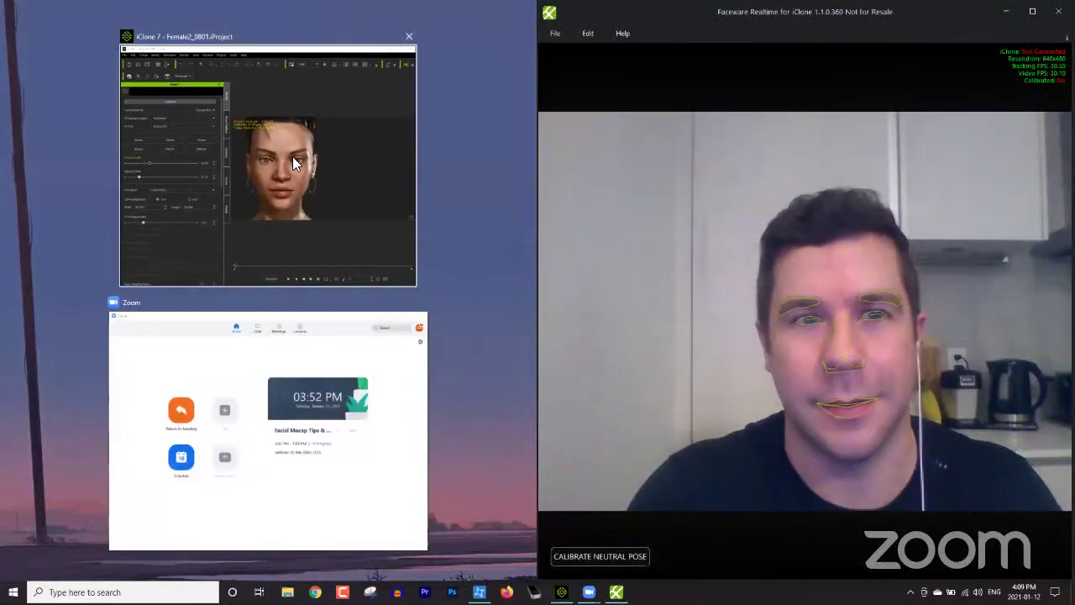
left_click(577, 297)
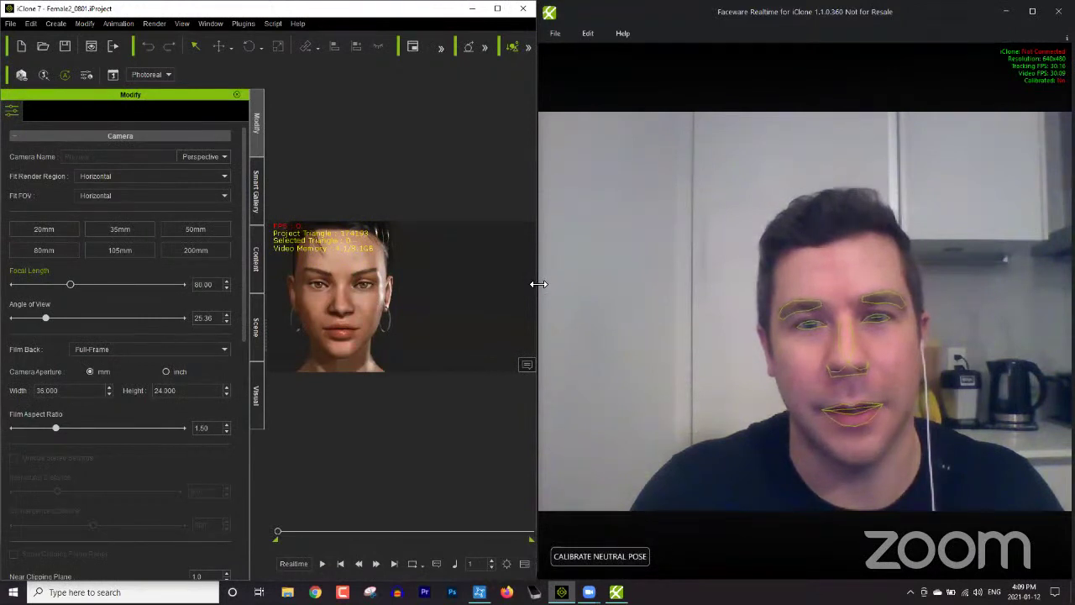
left_click_drag(538, 284, 716, 252)
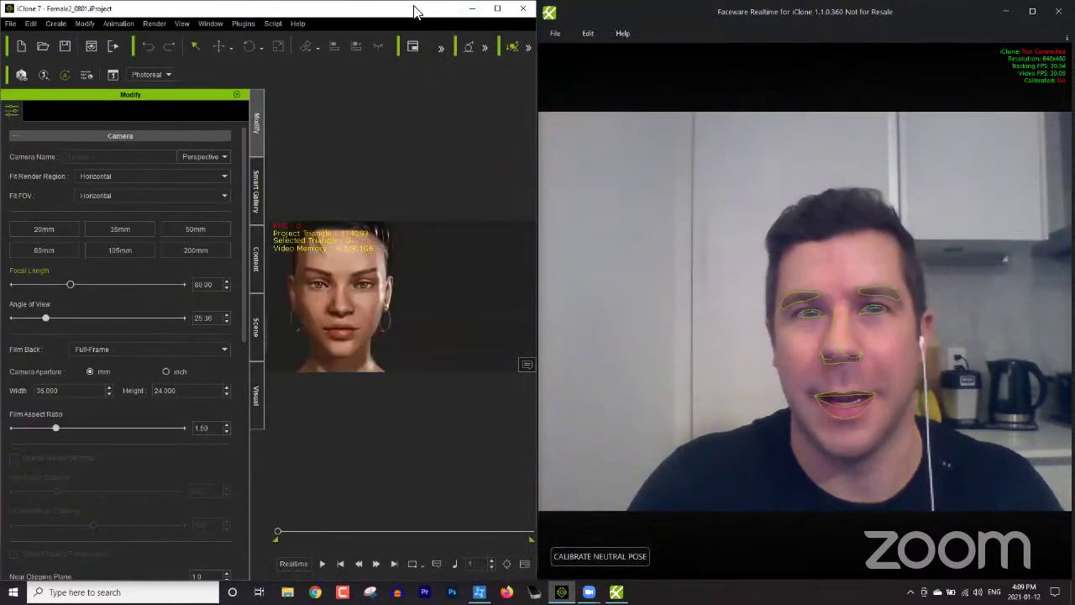
key("super+Right")
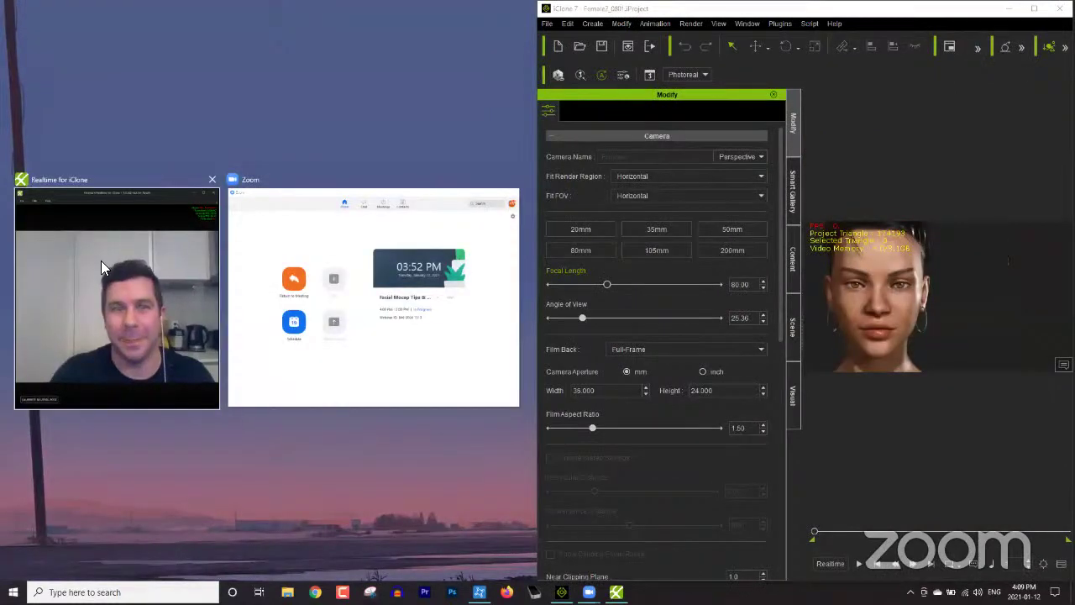
left_click(101, 260)
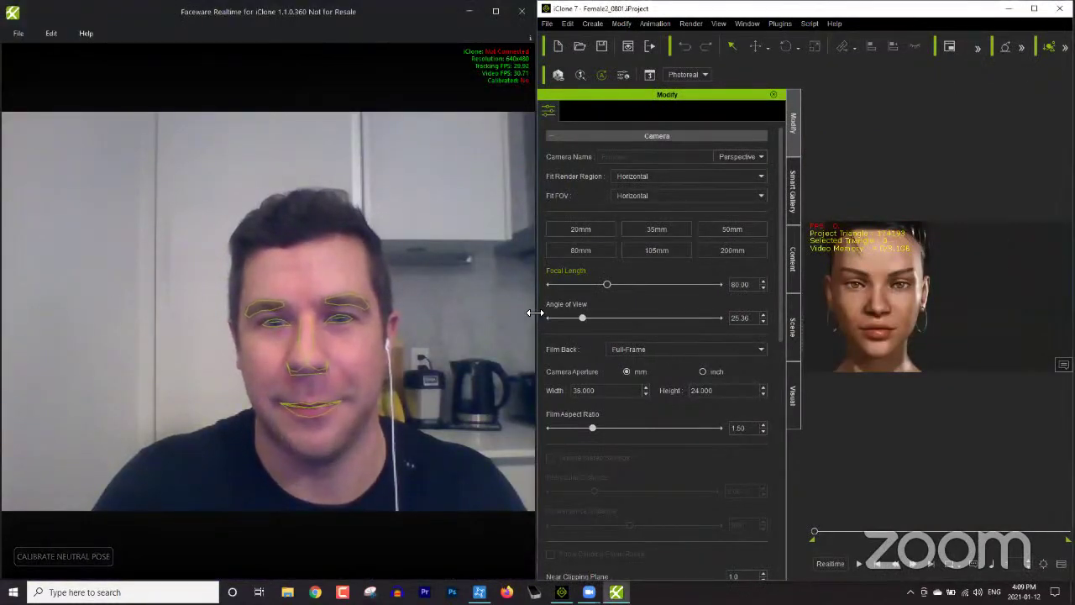
left_click_drag(536, 313, 394, 313)
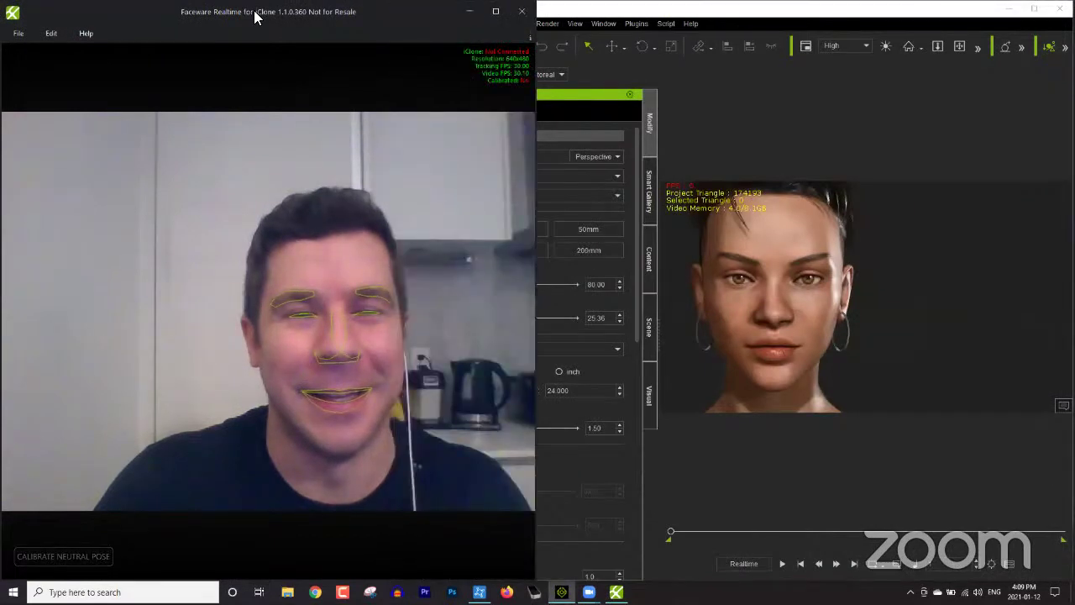
left_click_drag(257, 17, 178, 128)
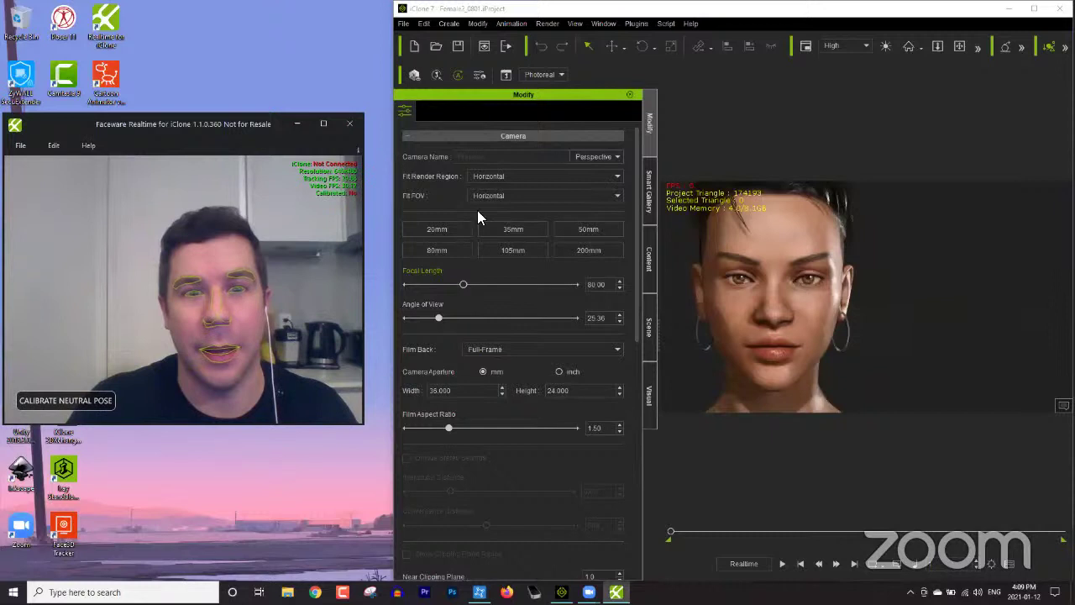
left_click(764, 318)
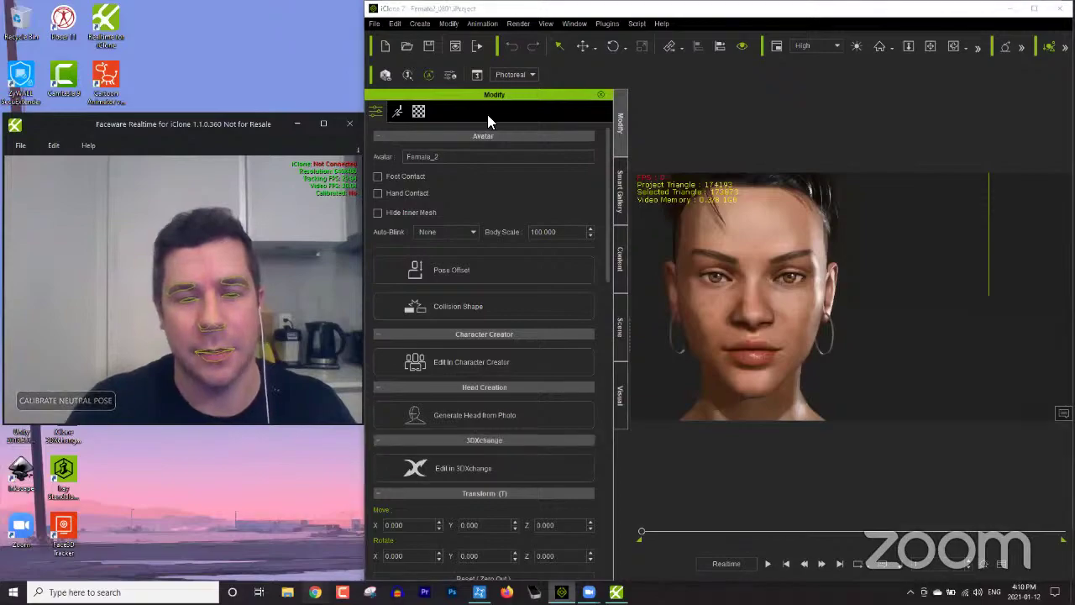
key("alt+Tab")
- Search Google for 'motion live iclone' and open the Motion LIVE result
left_click(389, 31)
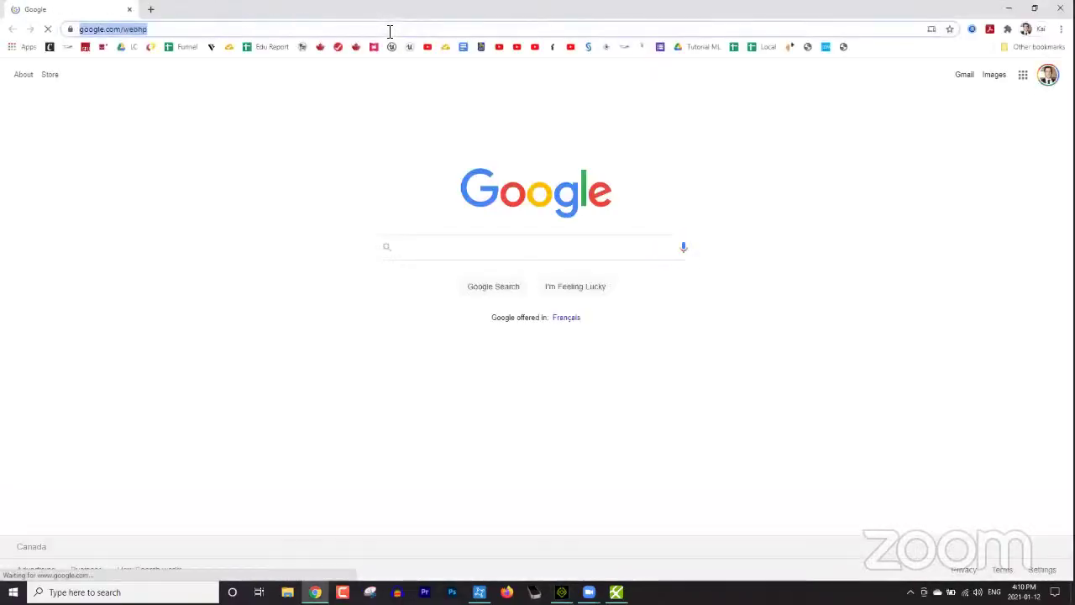
type("motion live iclone")
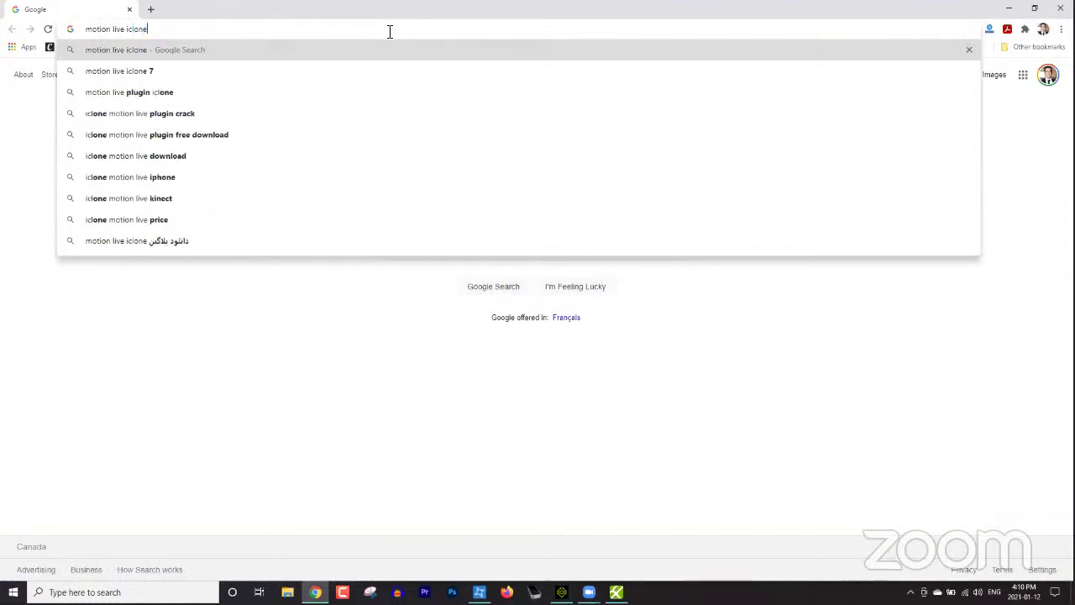
key("Return")
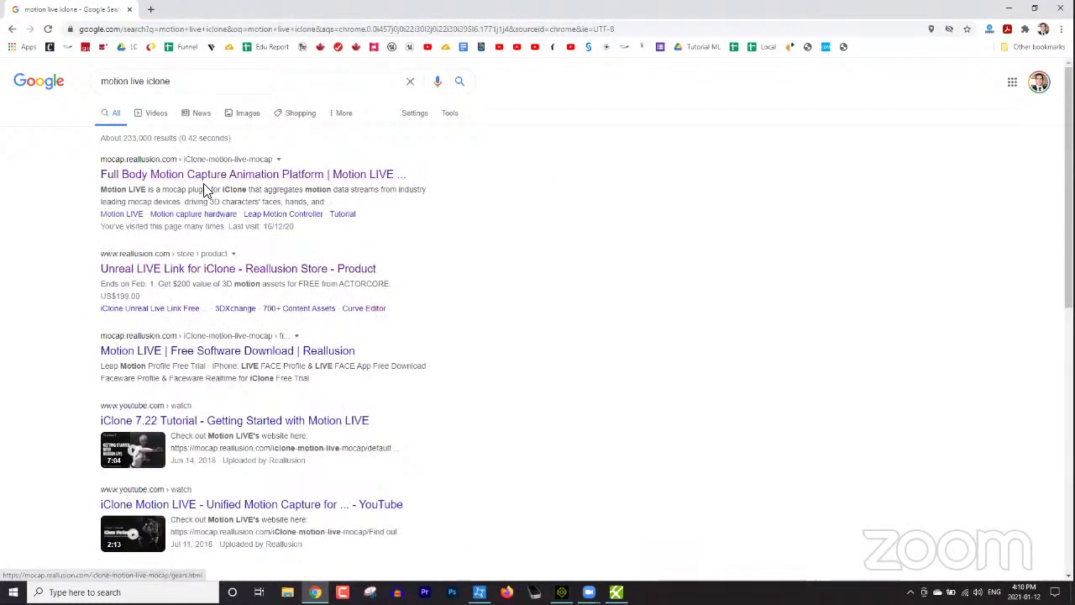
left_click(209, 180)
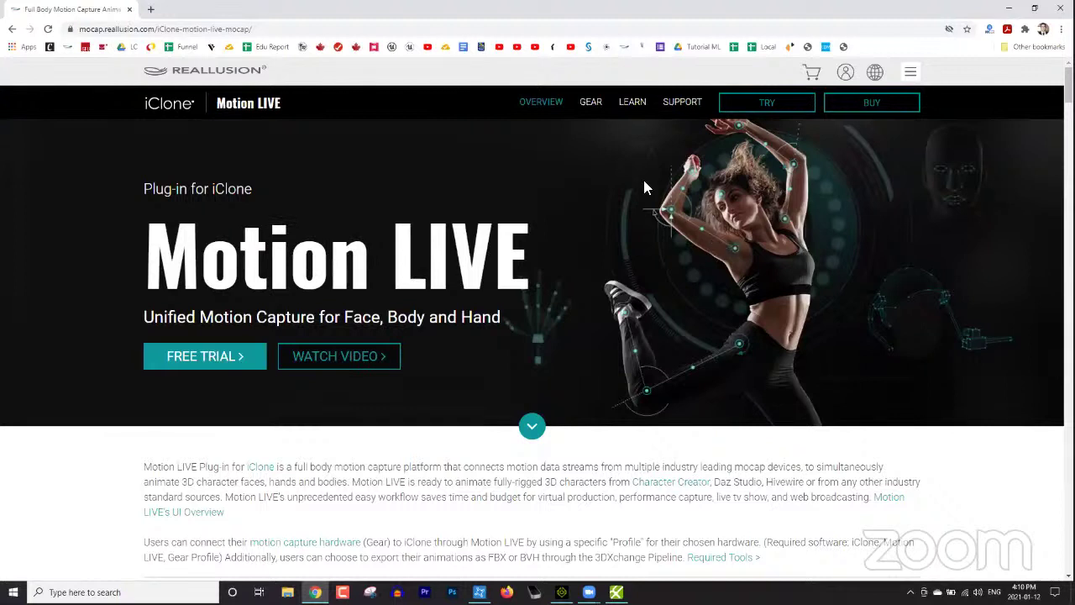
mouse_move(593, 110)
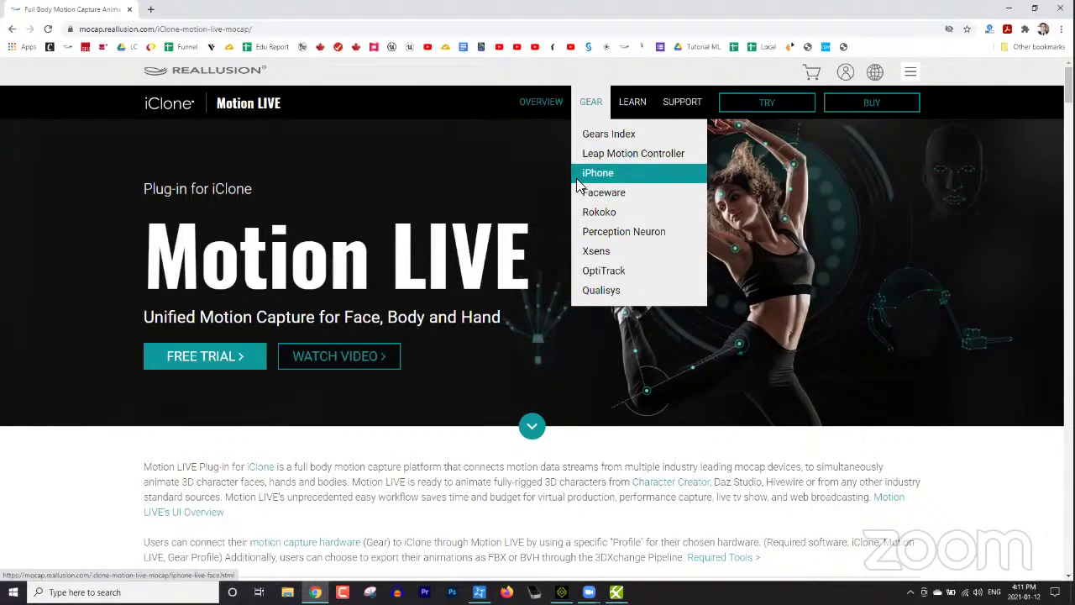
scroll(938, 312, "down", 2)
scroll(940, 319, "down", 5)
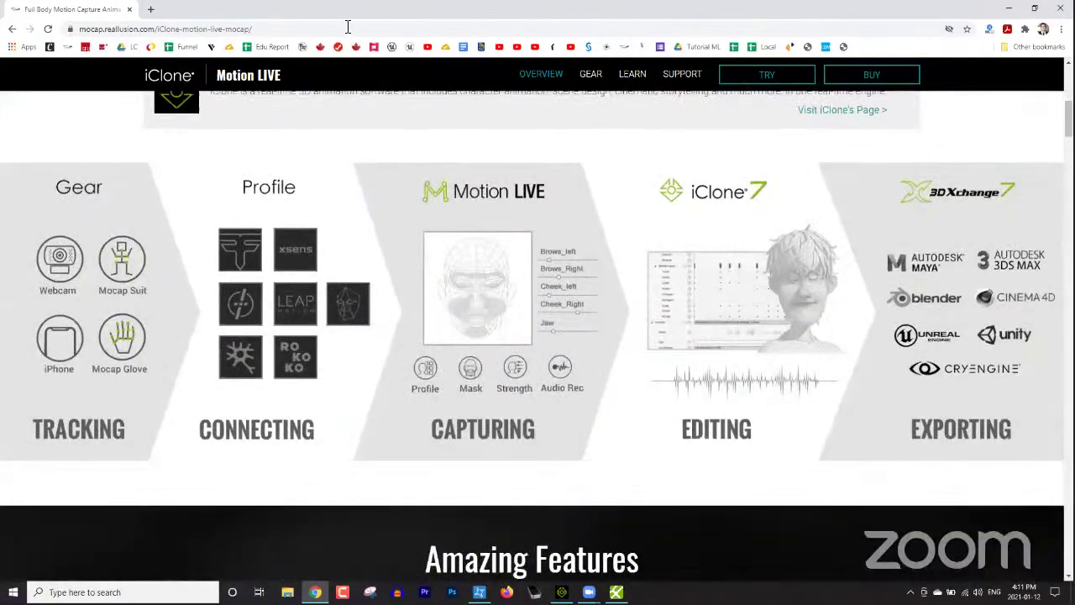
left_click(348, 27)
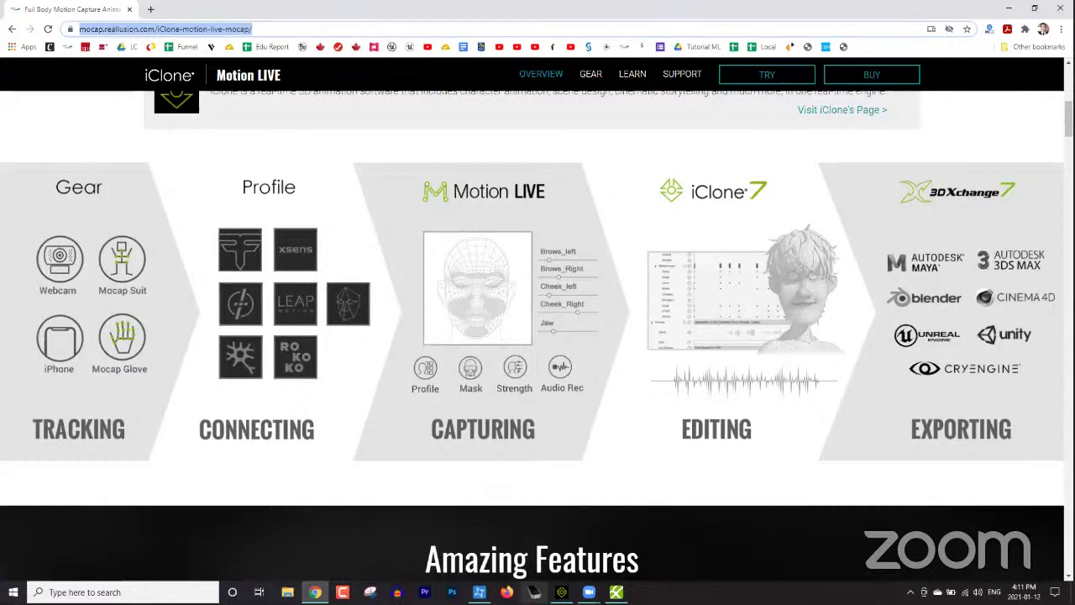
mouse_move(589, 593)
left_click(593, 506)
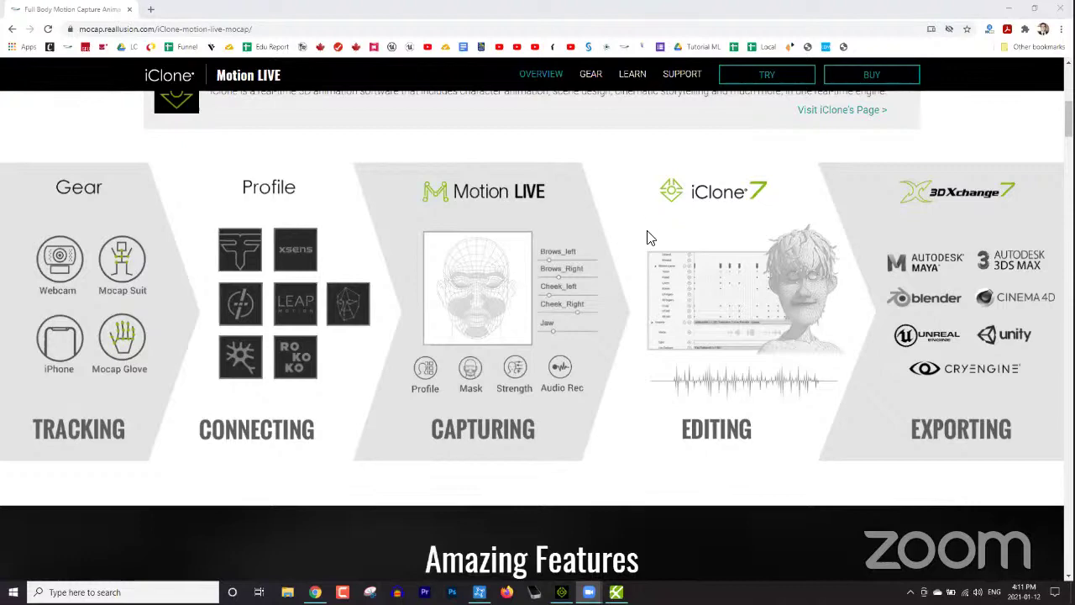
scroll(650, 229, "up", 3)
scroll(649, 229, "up", 3)
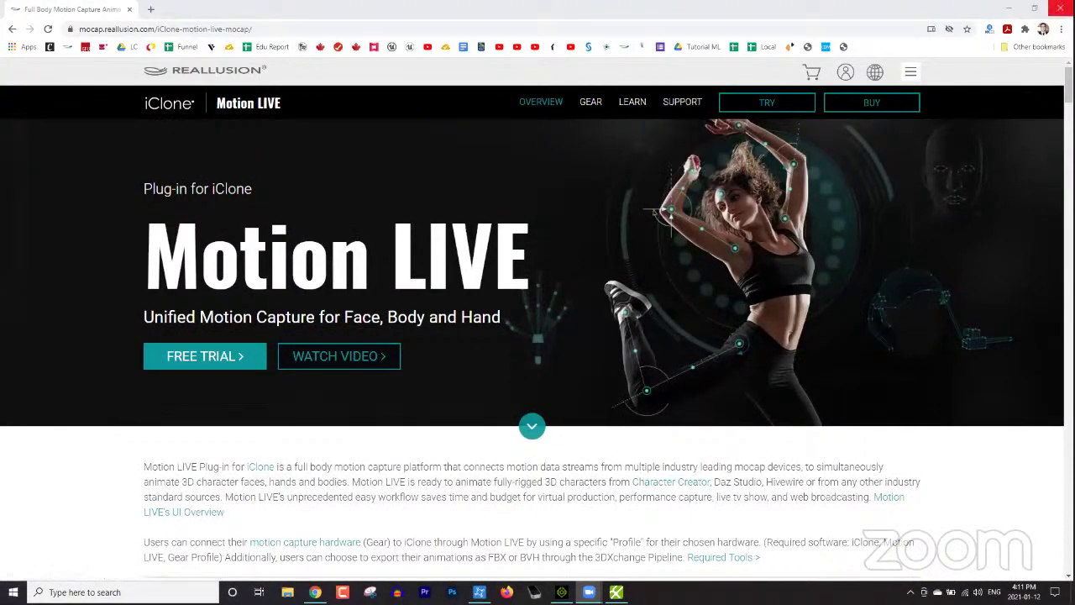
- Close Chrome and adjust panel opacity in Plugins > Motion LIVE > Panel Display Setting
left_click(1060, 7)
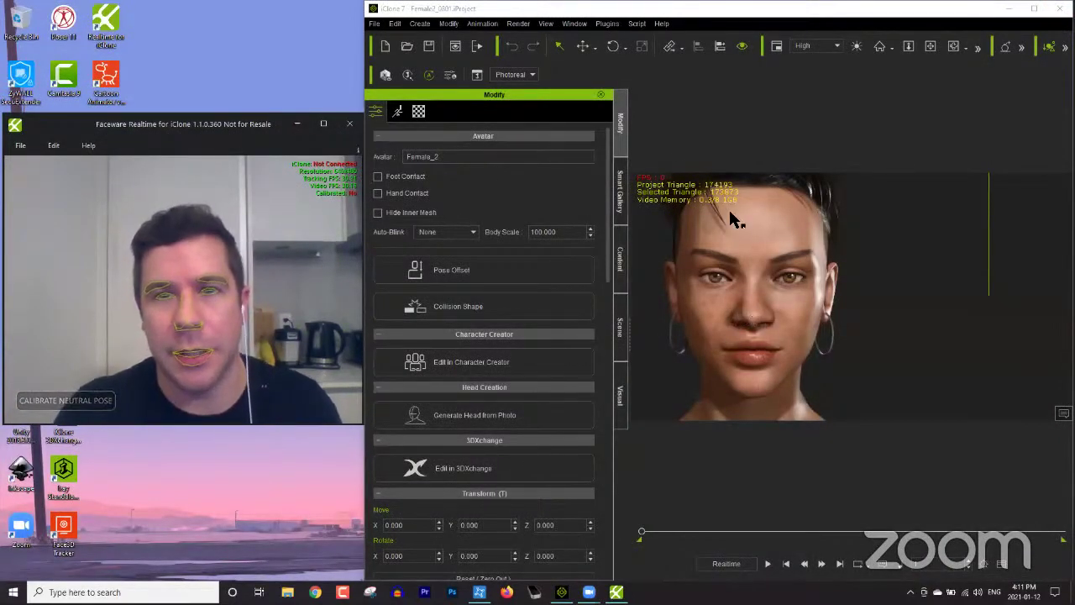
left_click(609, 26)
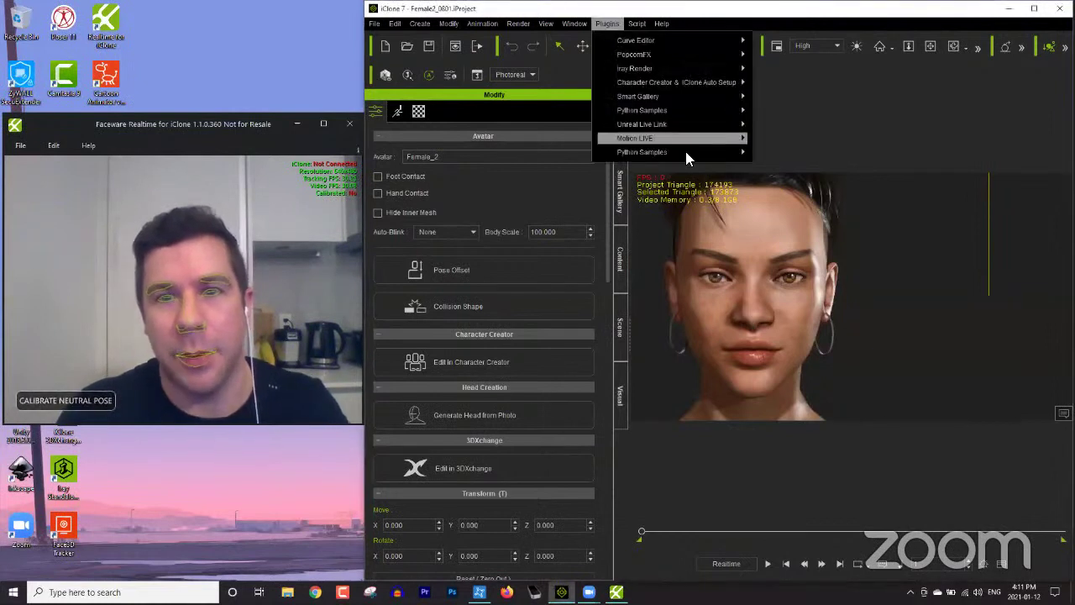
mouse_move(676, 141)
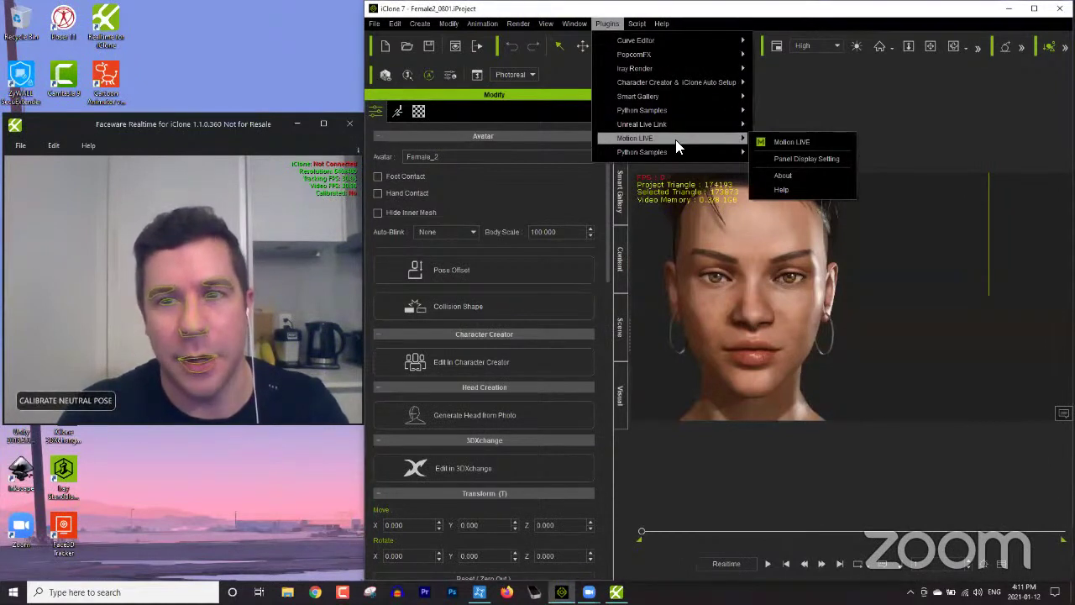
left_click(790, 157)
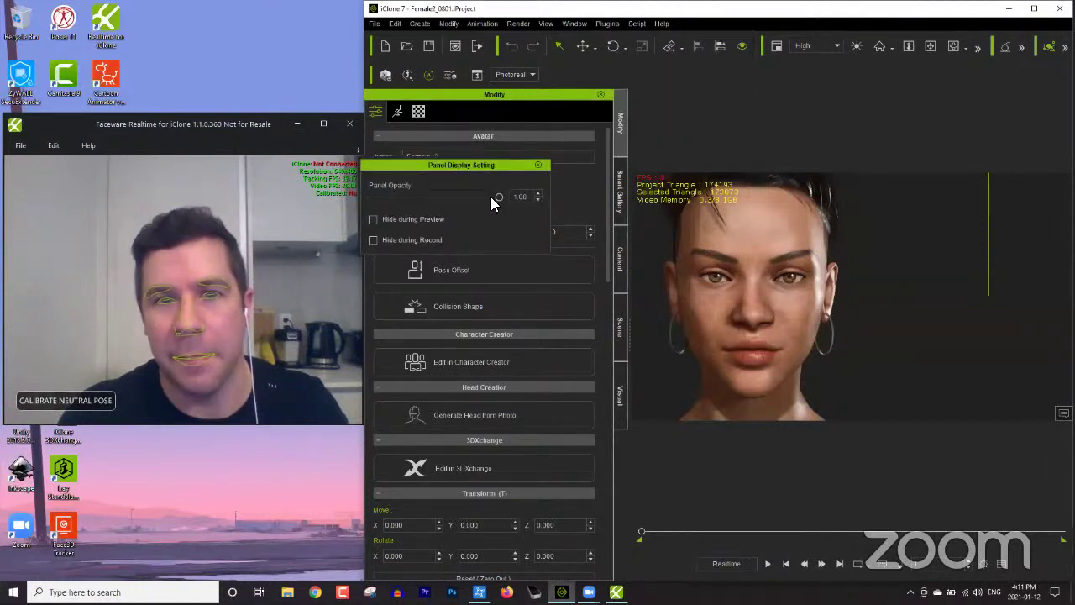
left_click_drag(424, 197, 426, 198)
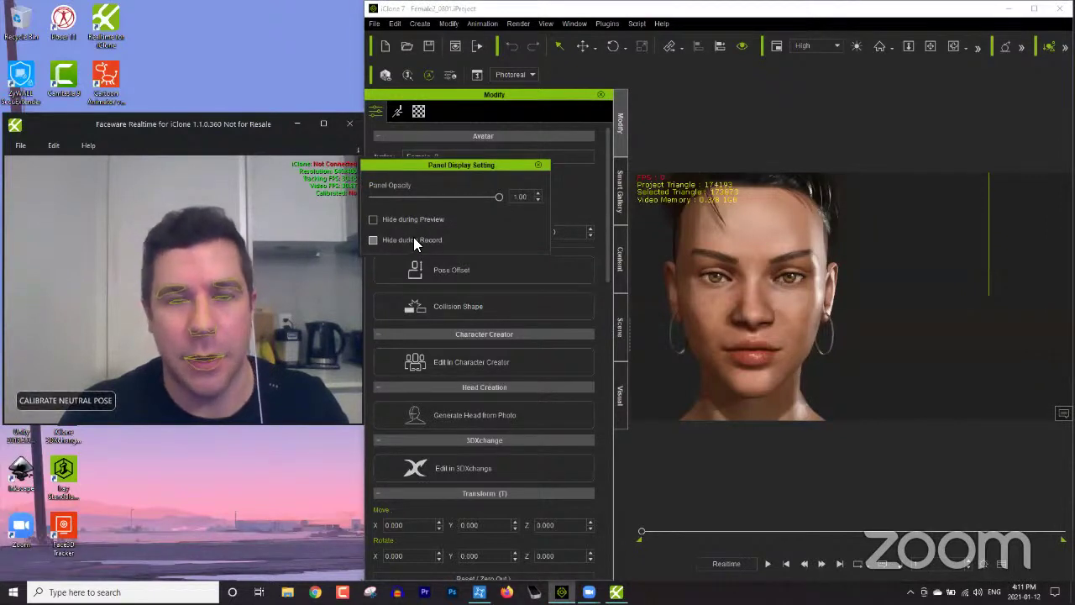
left_click(537, 165)
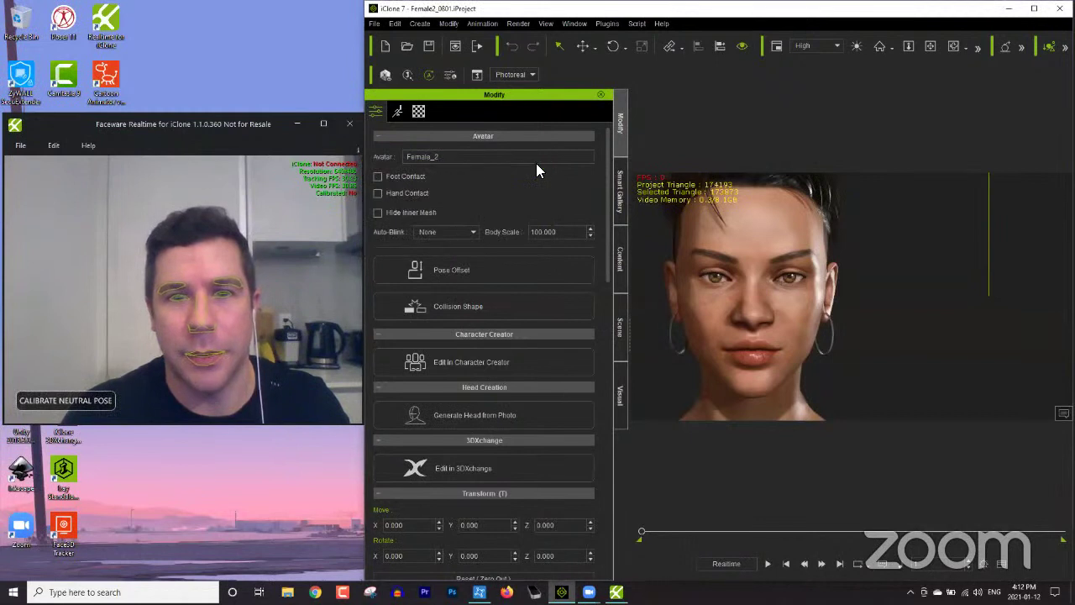
- Open the Motion LIVE panel from Plugins > Motion LIVE > Motion LIVE
left_click(634, 25)
mouse_move(615, 27)
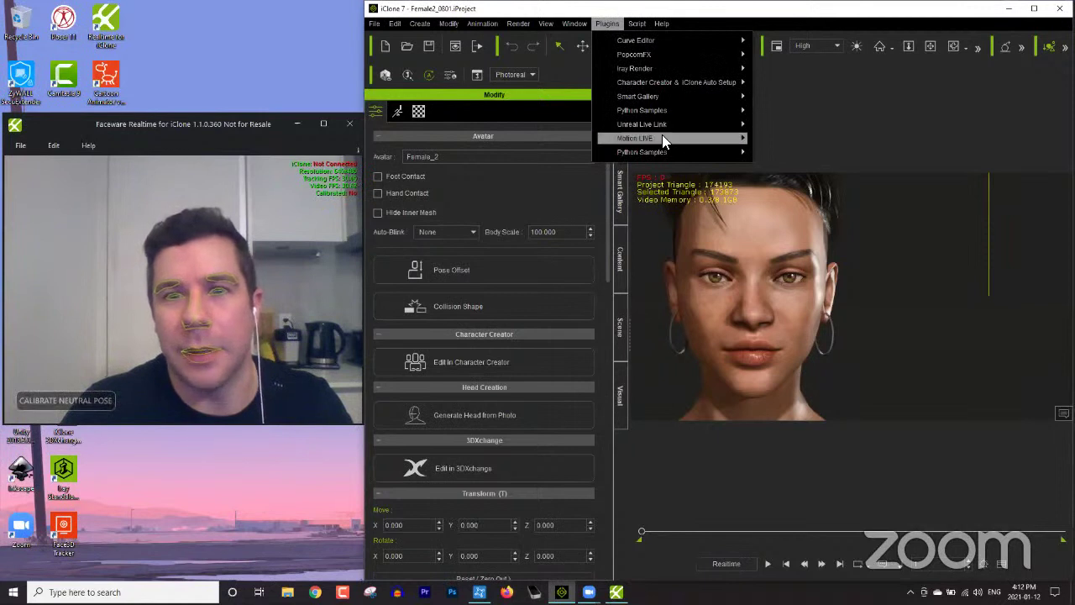
mouse_move(662, 137)
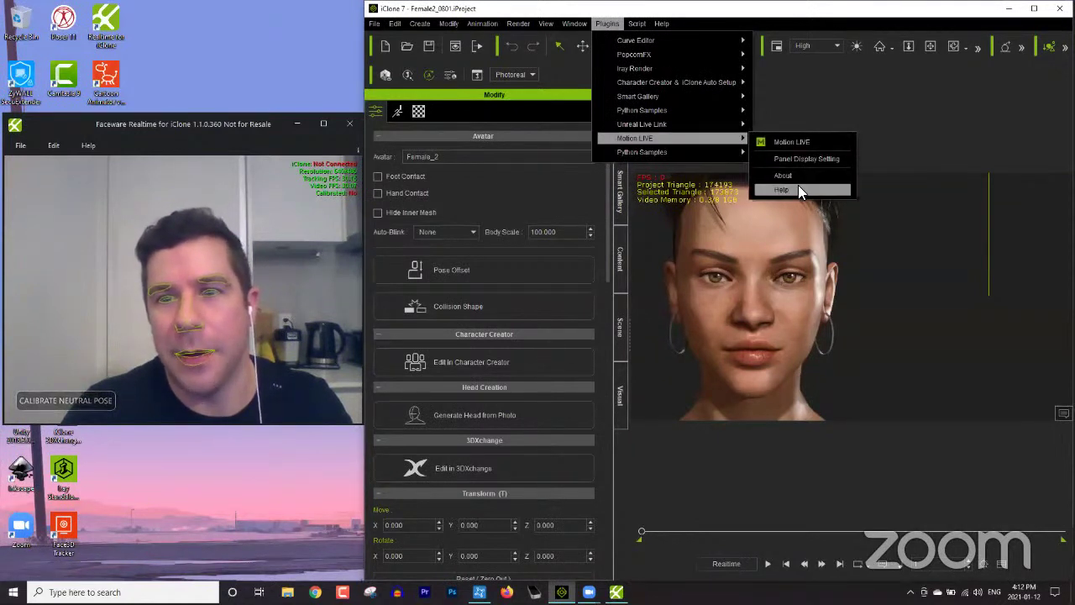
left_click(796, 142)
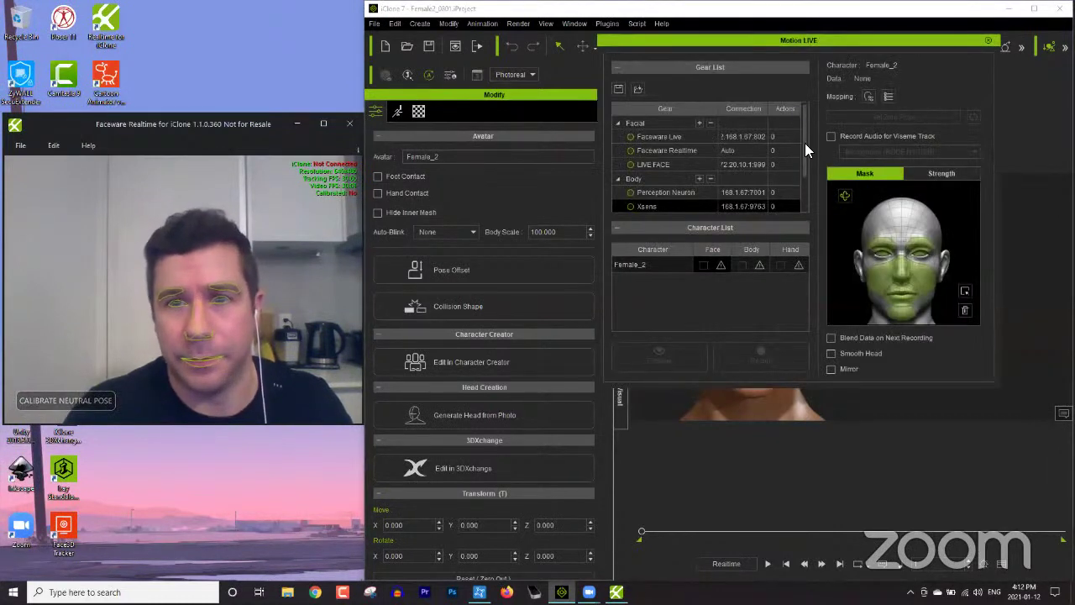
- Move the Faceware window to the screen top and float the Motion LIVE panel
left_click(631, 111)
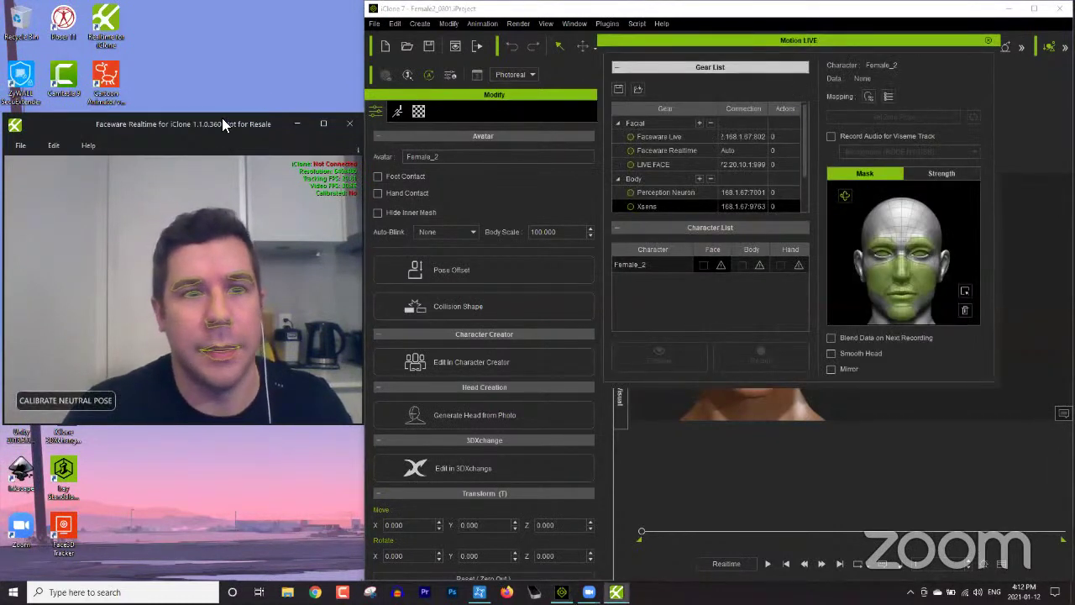
left_click_drag(222, 118, 222, 12)
left_click_drag(748, 40, 405, 252)
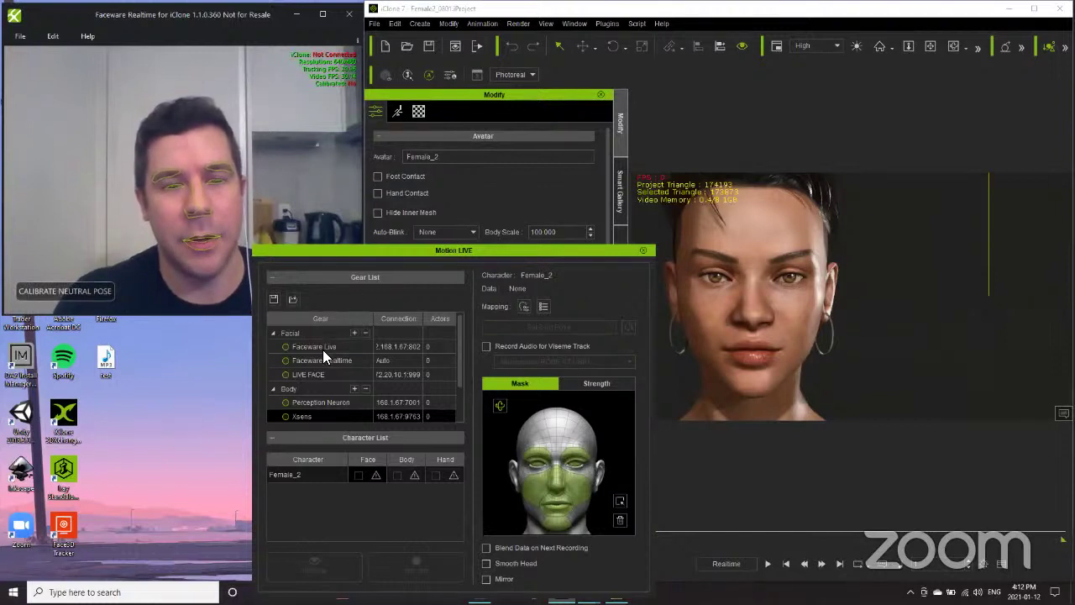
- Connect Faceware Realtime in the Gear List so it reports one actor
scroll(344, 378, "down", 1)
scroll(354, 377, "up", 1)
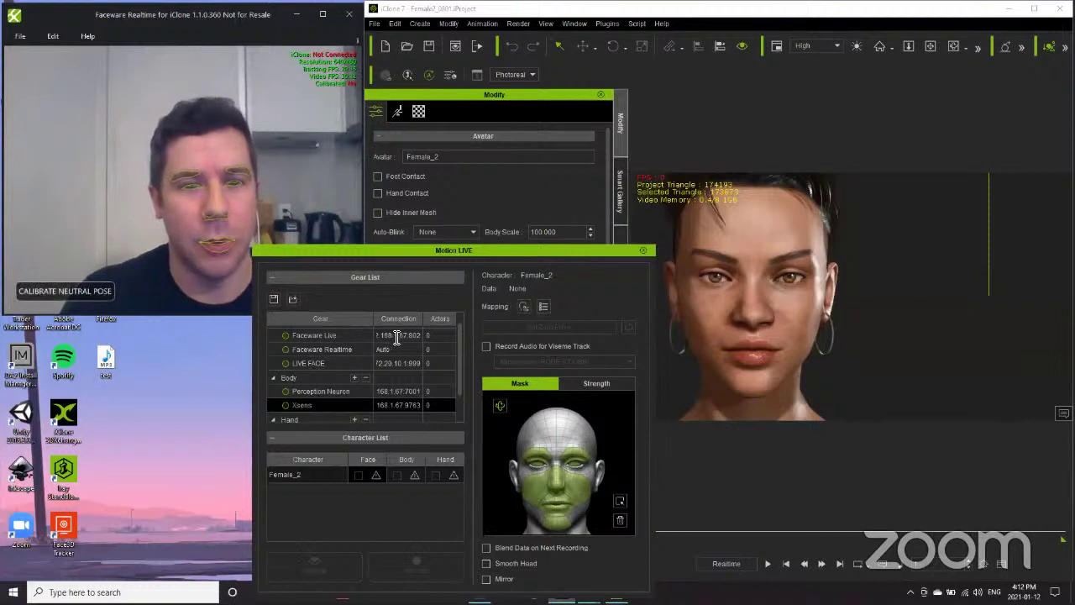
scroll(340, 359, "down", 1)
scroll(339, 363, "down", 1)
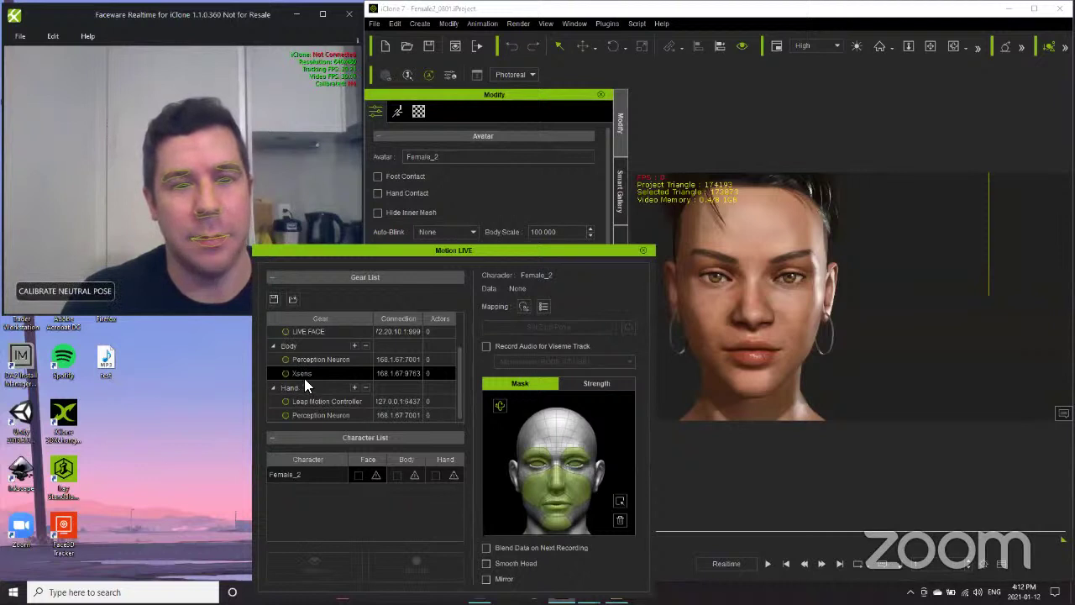
scroll(319, 375, "up", 2)
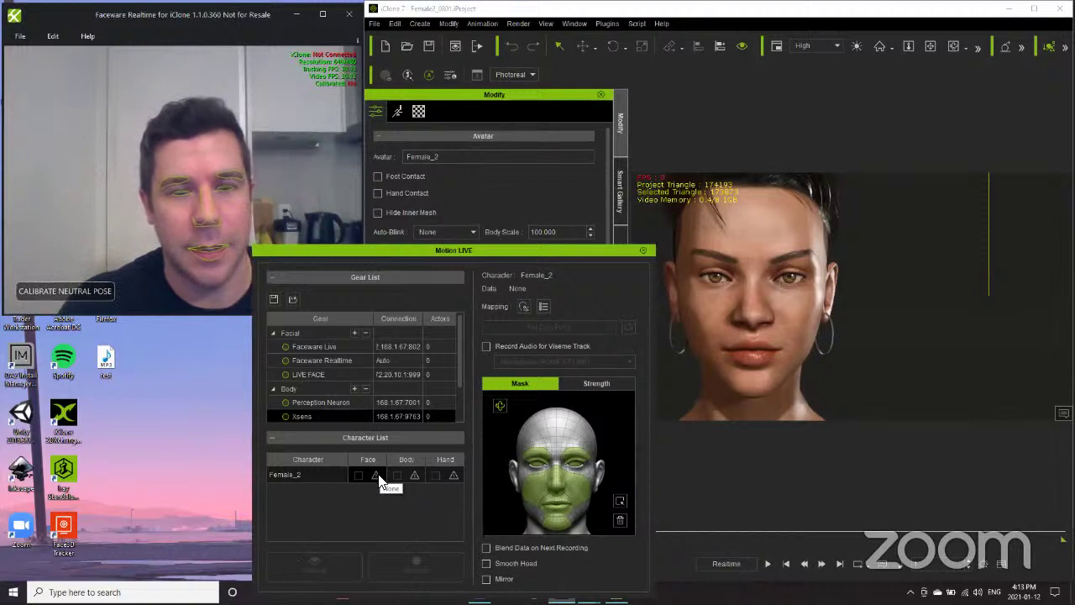
left_click(284, 361)
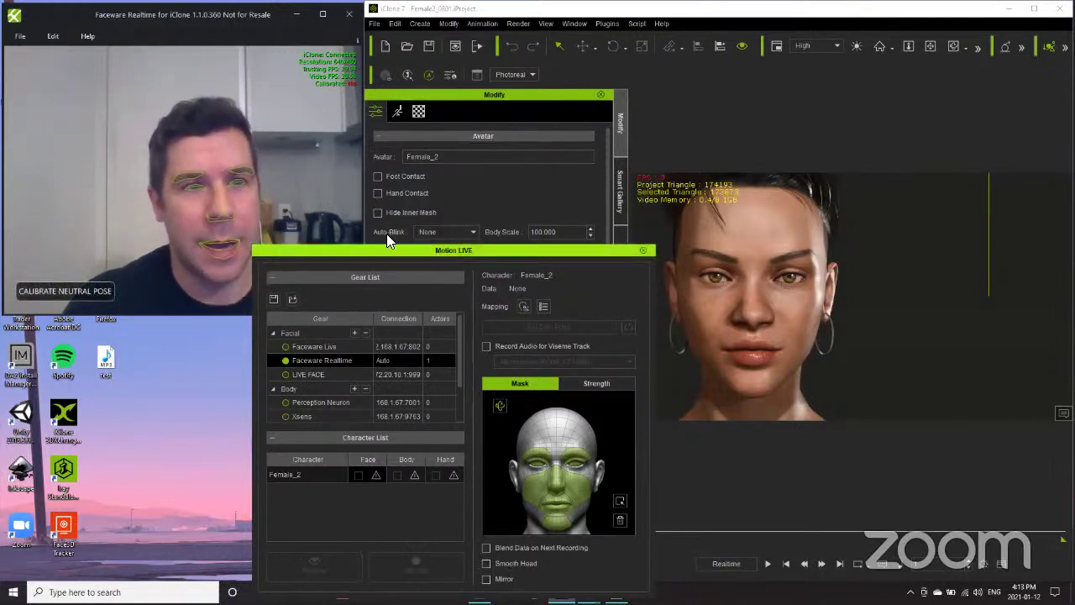
left_click(193, 27)
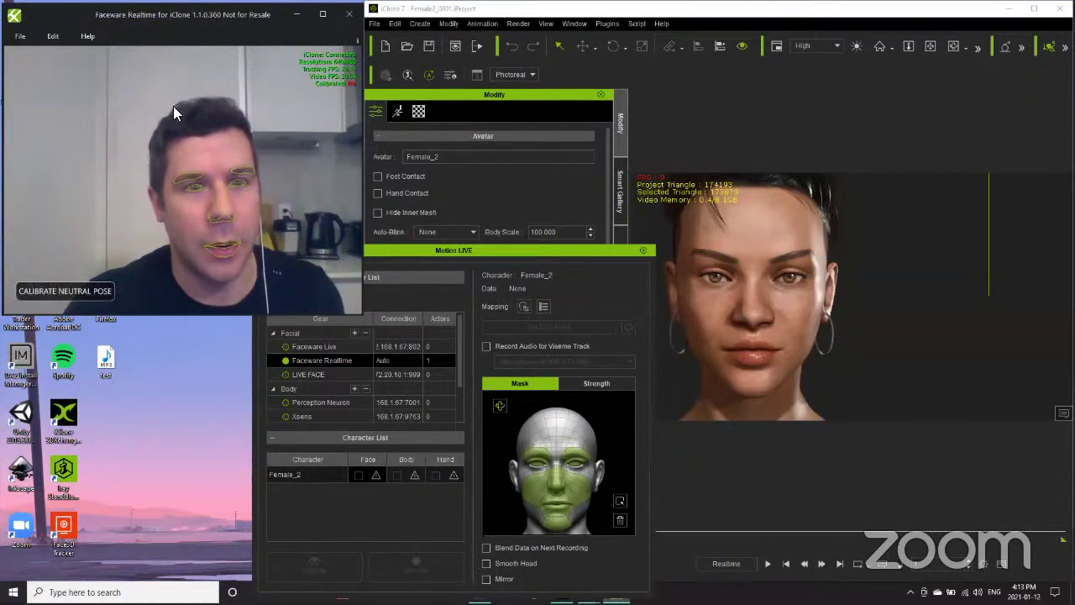
- Keep StaticCam_(S30040) as the face tracking model in Faceware's settings
left_click(20, 36)
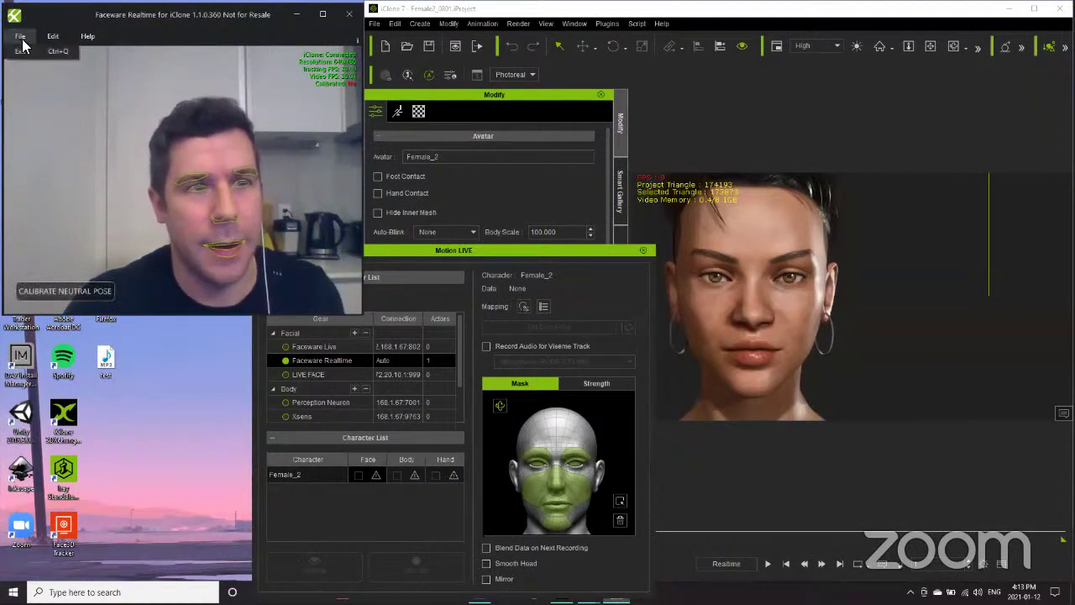
left_click(52, 36)
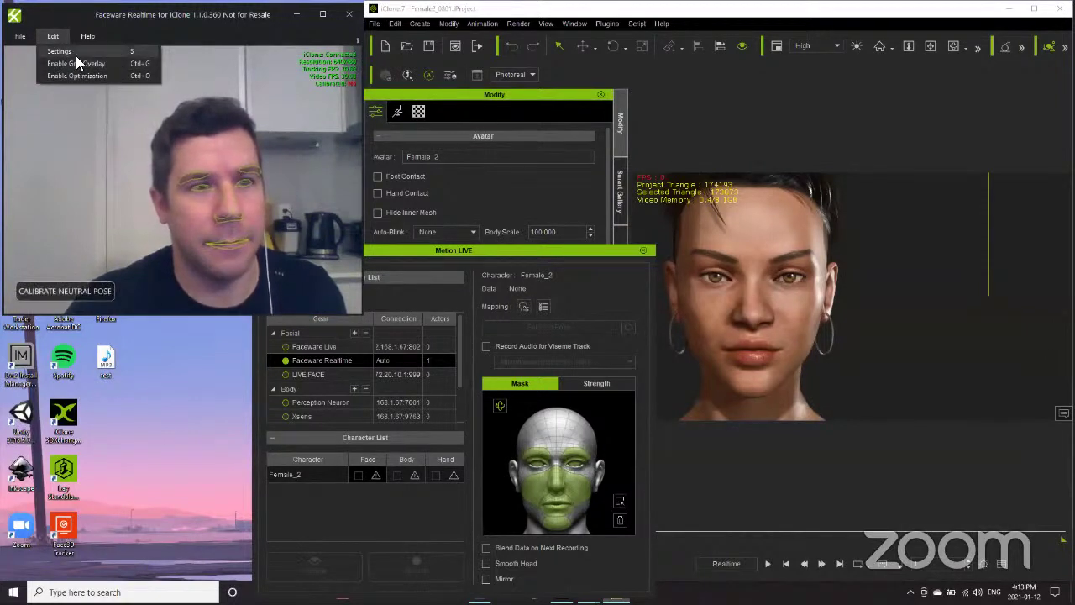
left_click(76, 54)
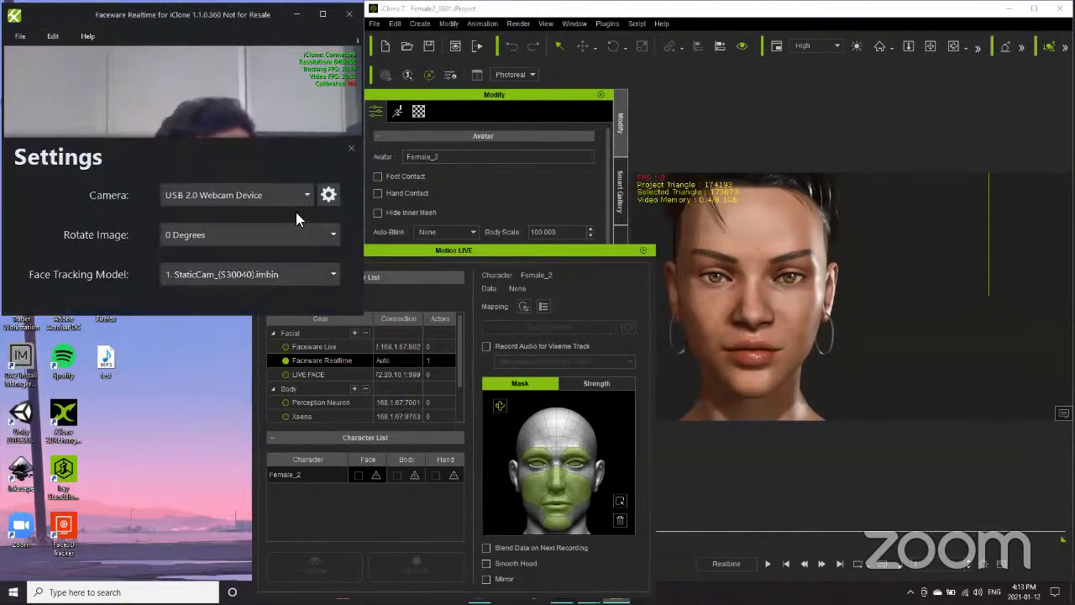
left_click(333, 274)
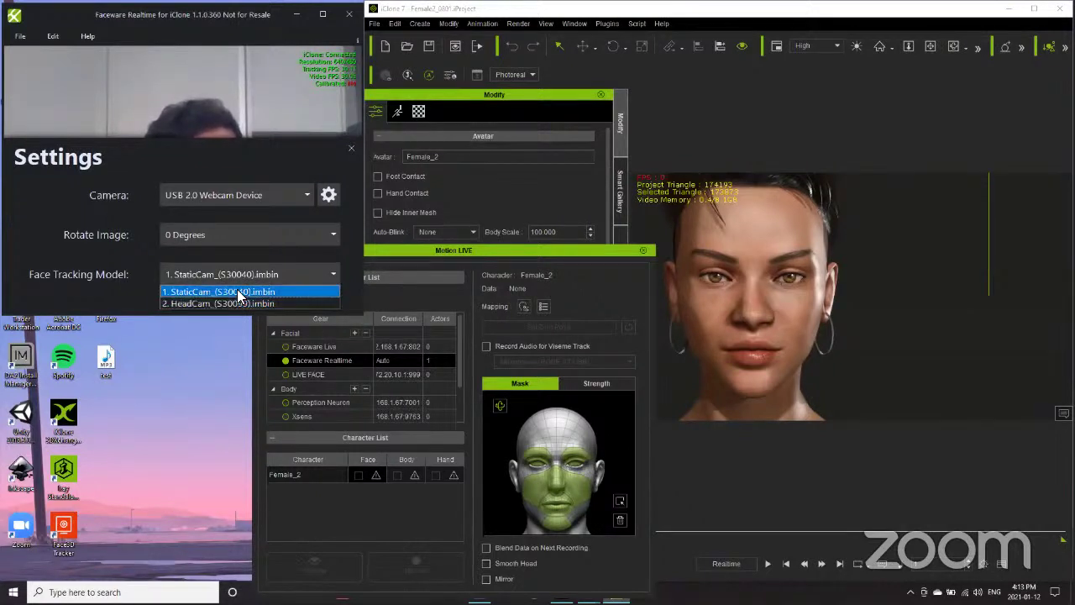
left_click(119, 249)
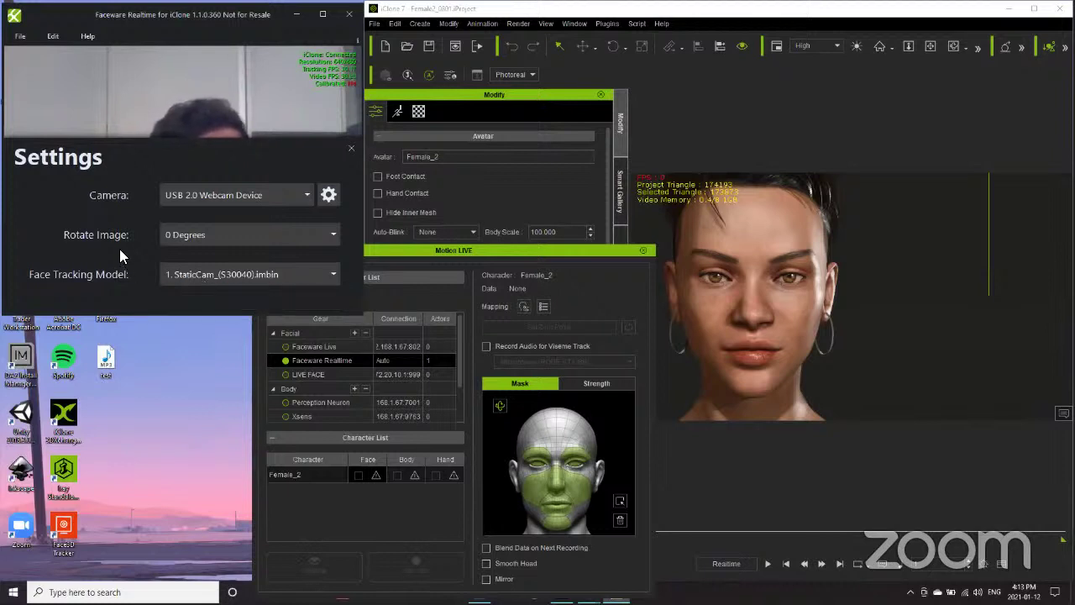
- Review the webcam's camera options, then close settings to return to the live tracking feed
left_click(328, 197)
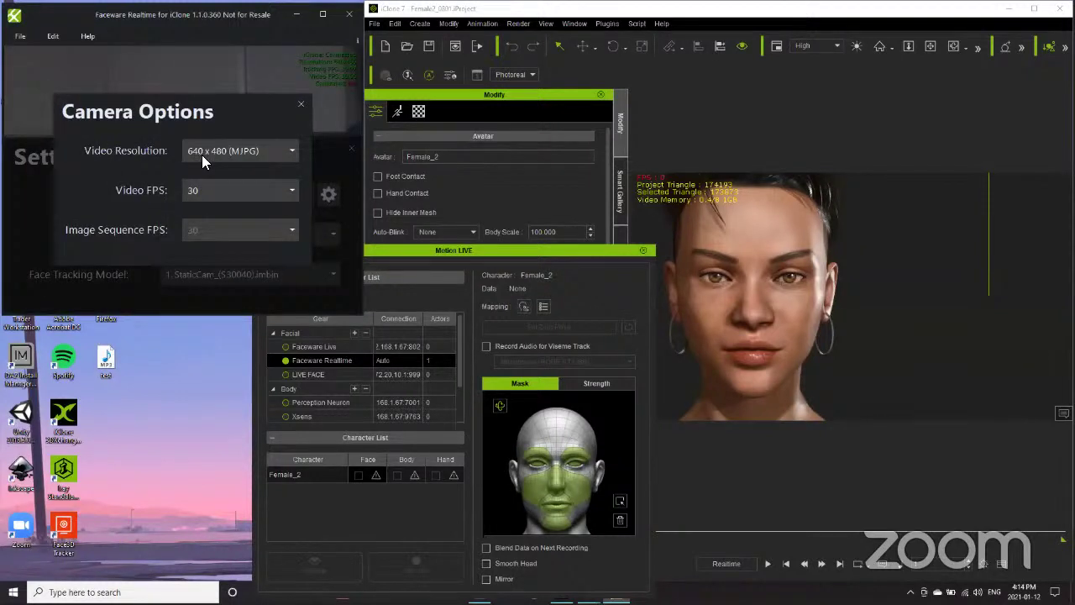
left_click(302, 110)
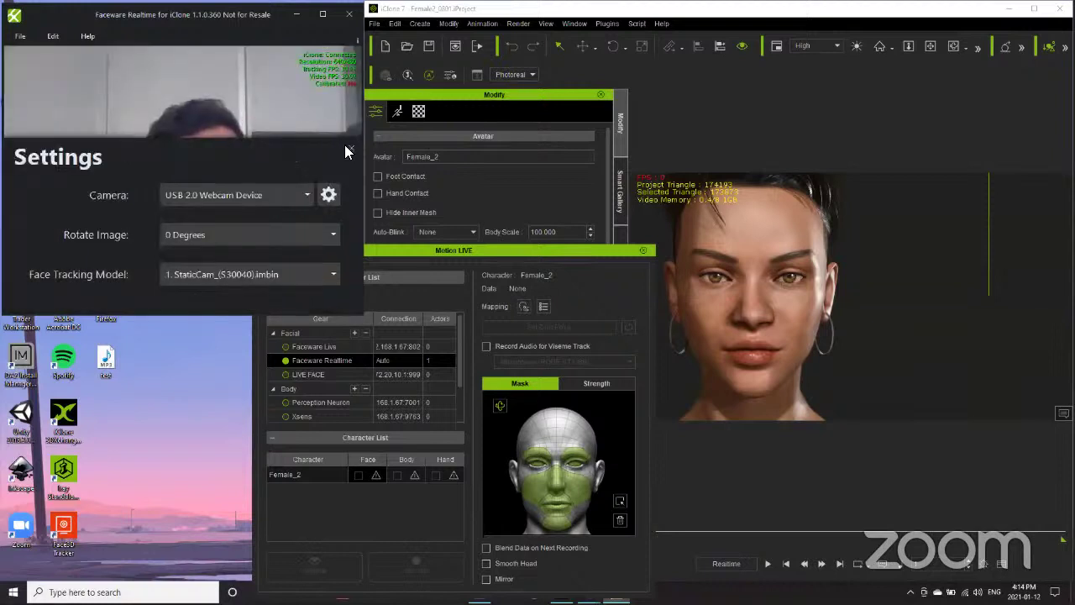
left_click(350, 149)
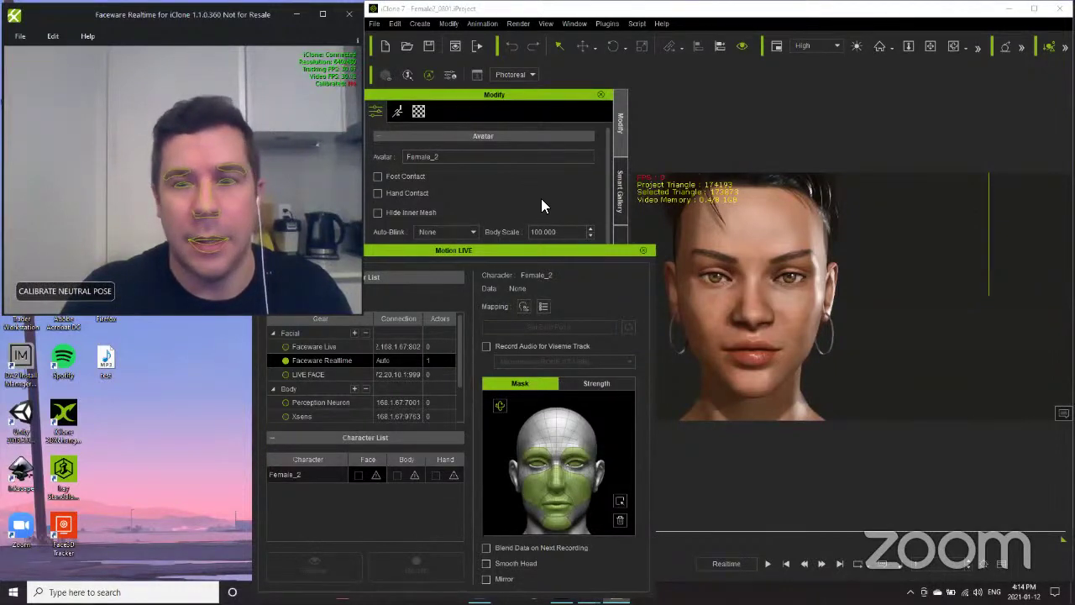
- Calibrate the presenter's neutral face pose in Faceware Realtime, then switch back to Motion LIVE
left_click(500, 247)
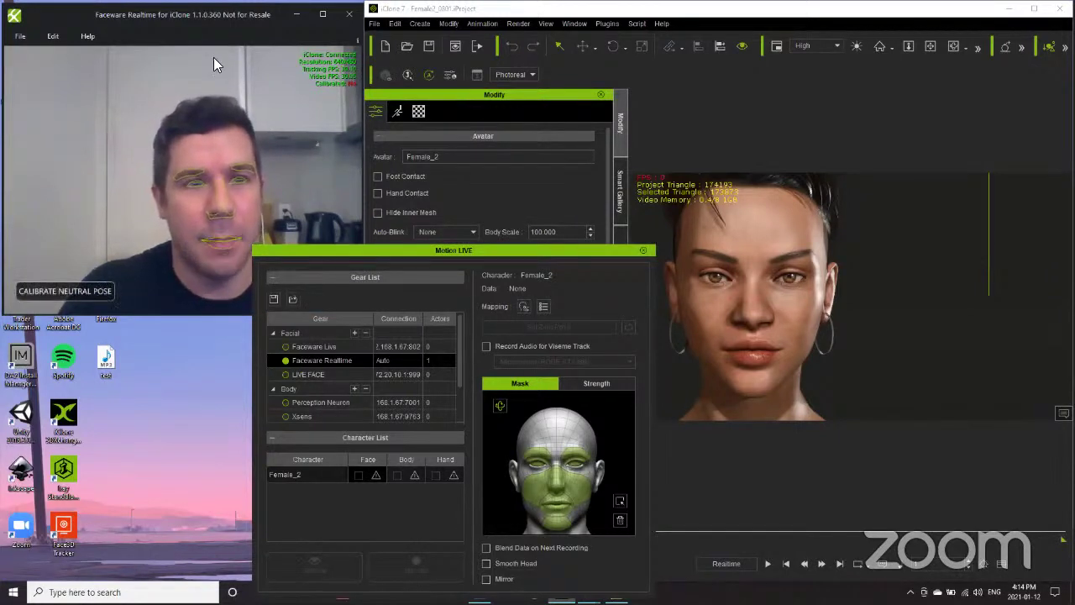
left_click(63, 305)
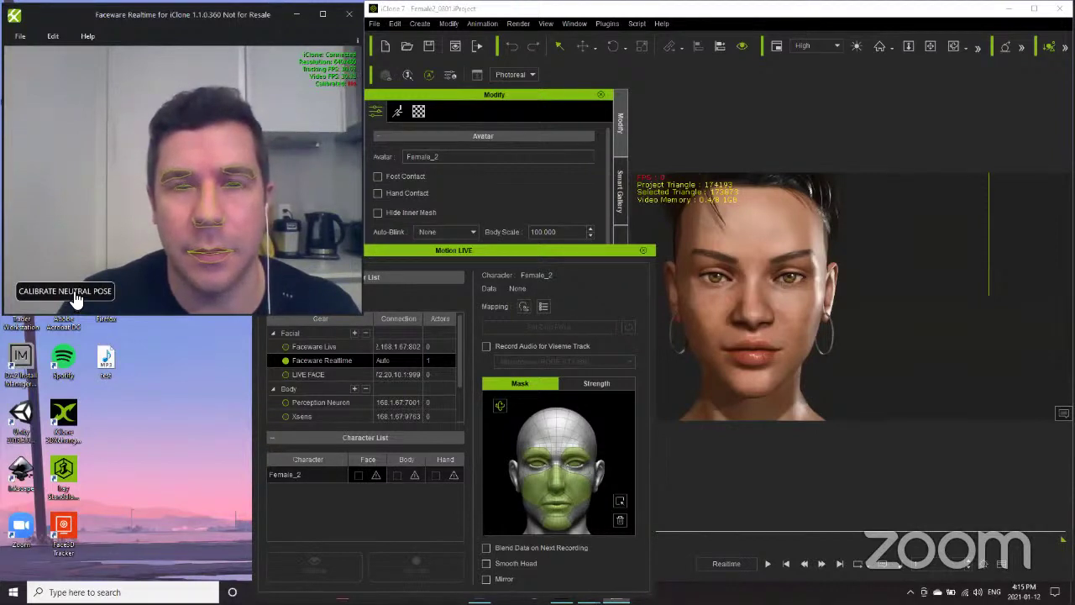
left_click(72, 290)
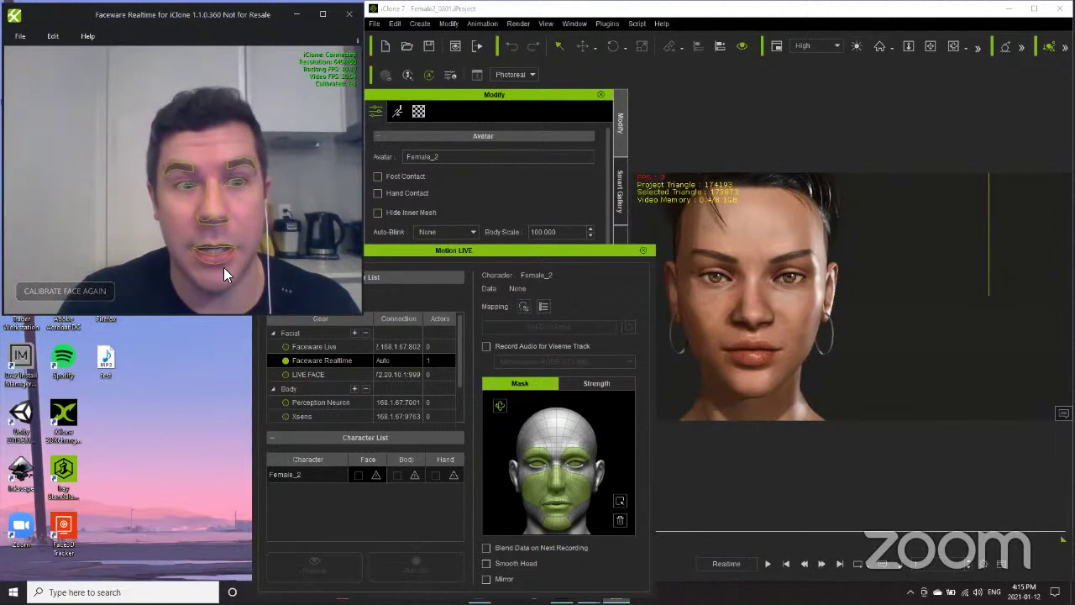
left_click(436, 250)
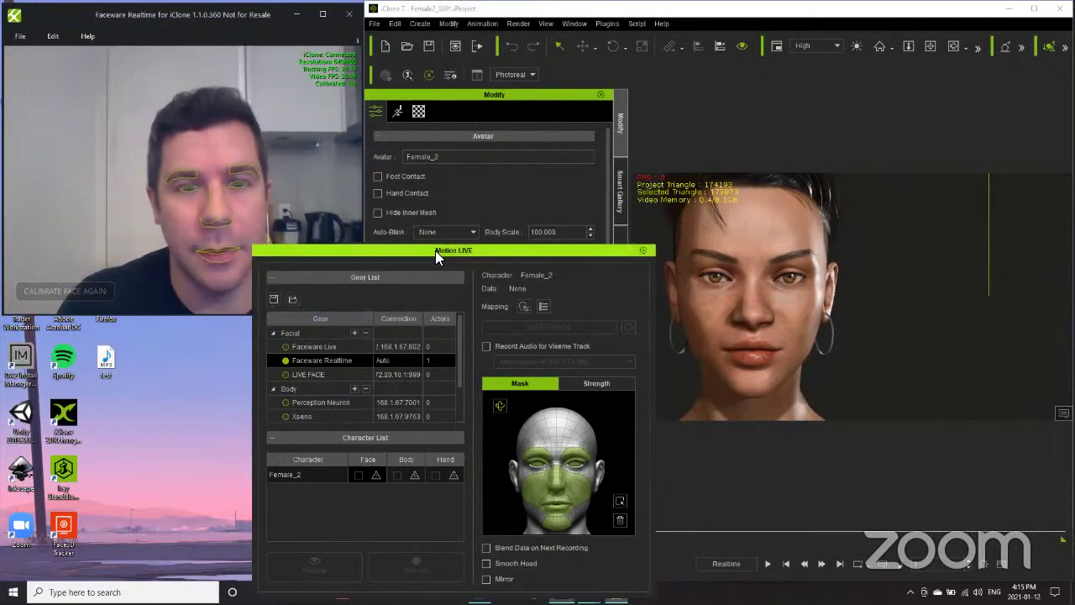
- Set Female_2's Face gear to Faceware Realtime and run a live preview, started and stopped with Space
left_click(376, 474)
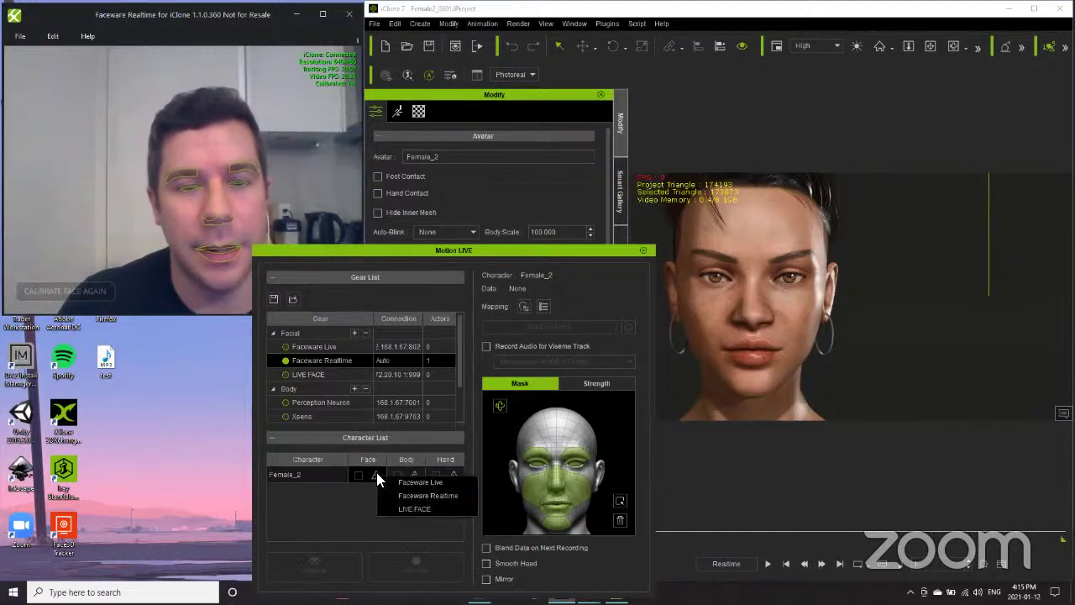
left_click(427, 495)
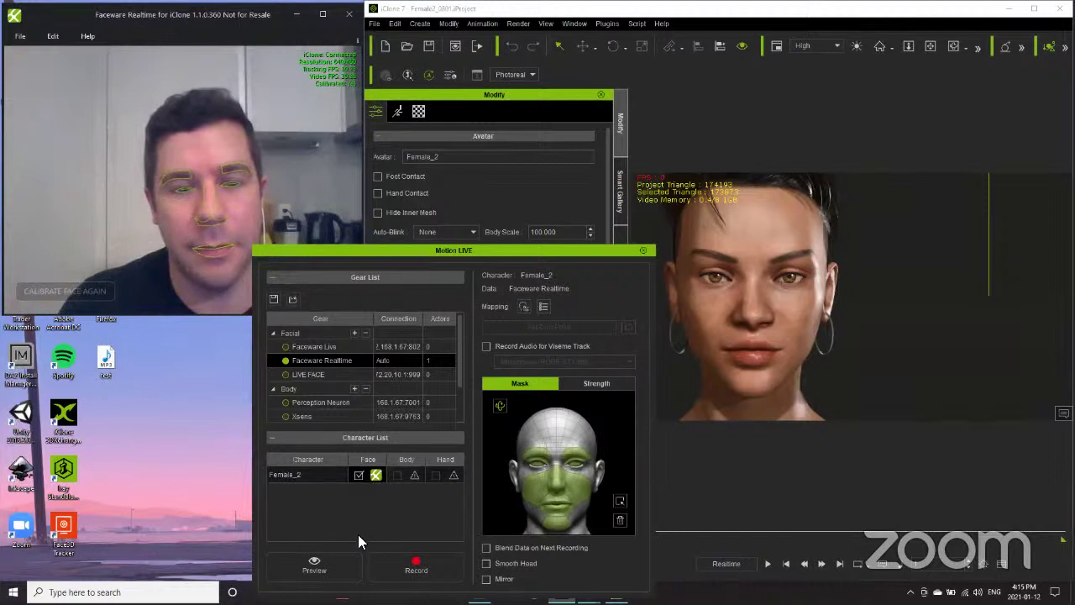
left_click(339, 558)
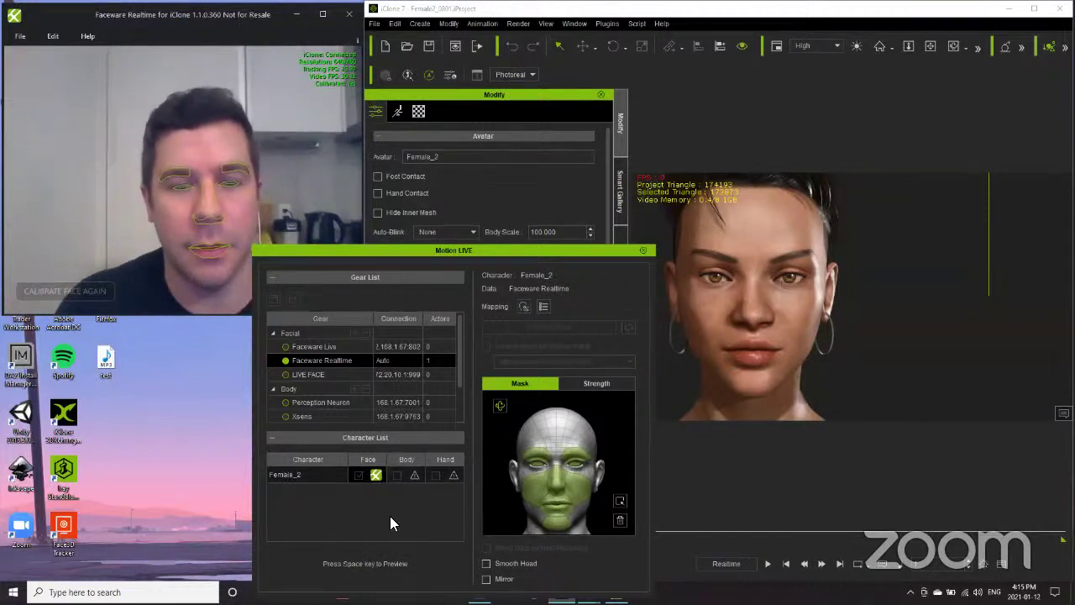
key("space")
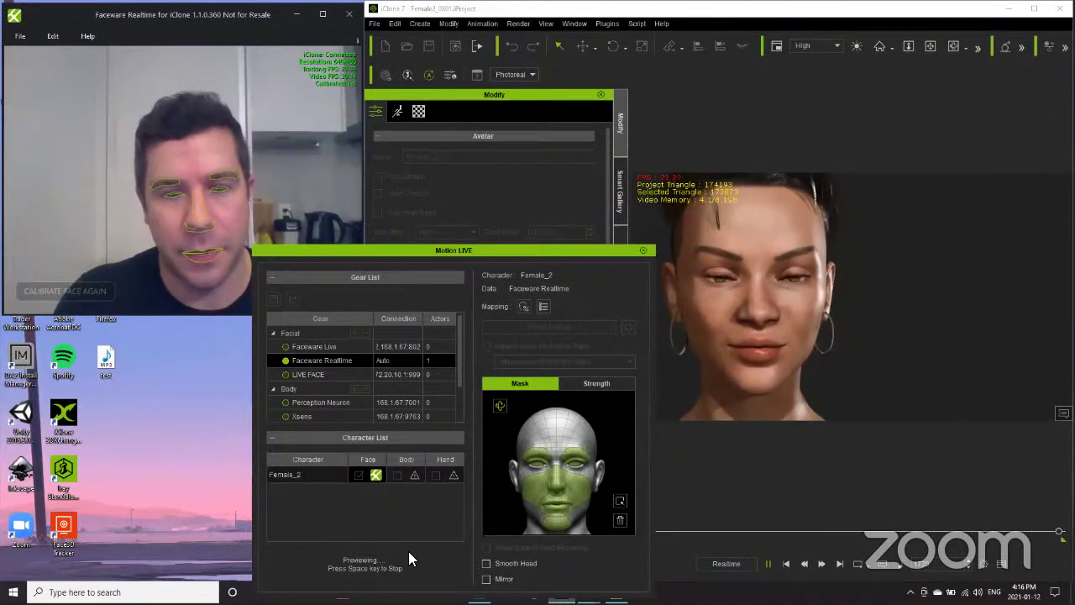
key("space")
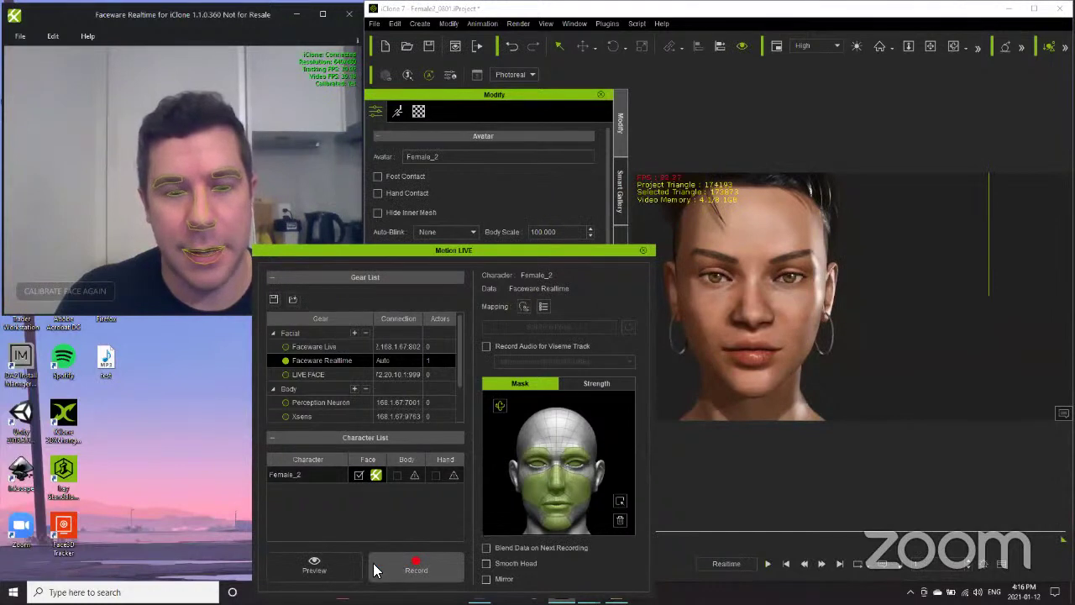
left_click(315, 566)
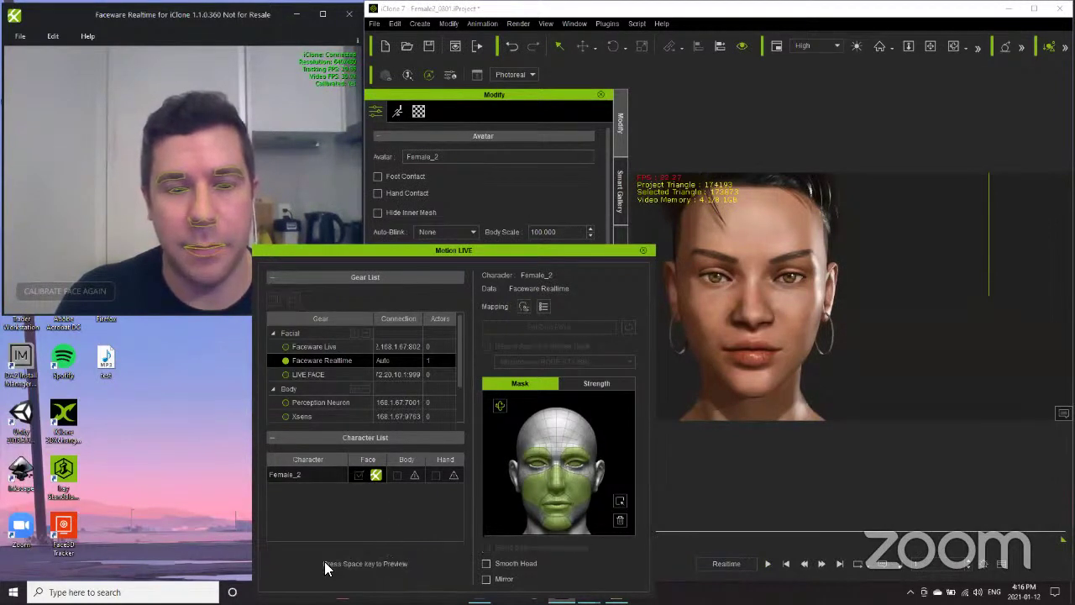
key("space")
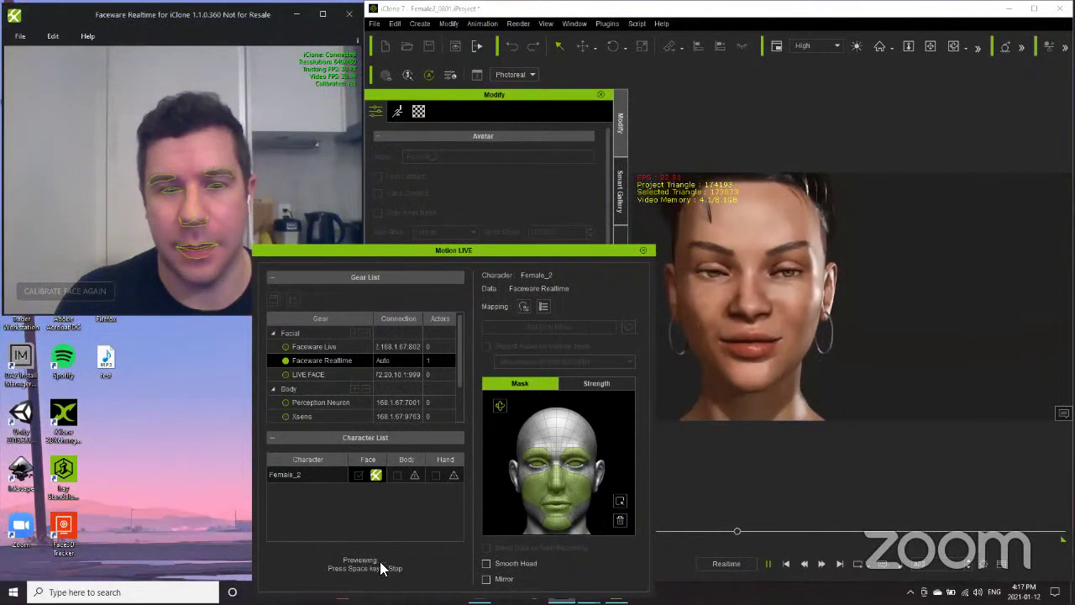
key("space")
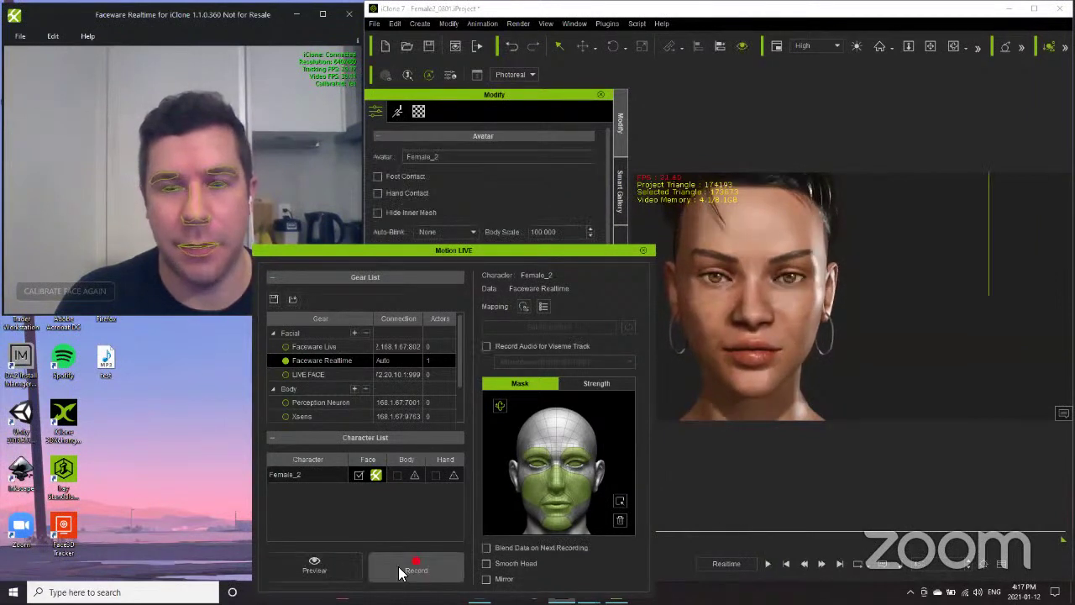
- In the Expression Mapping Panel, select eyes_rightEye_blink and adjust the right brow drop slider
left_click(522, 307)
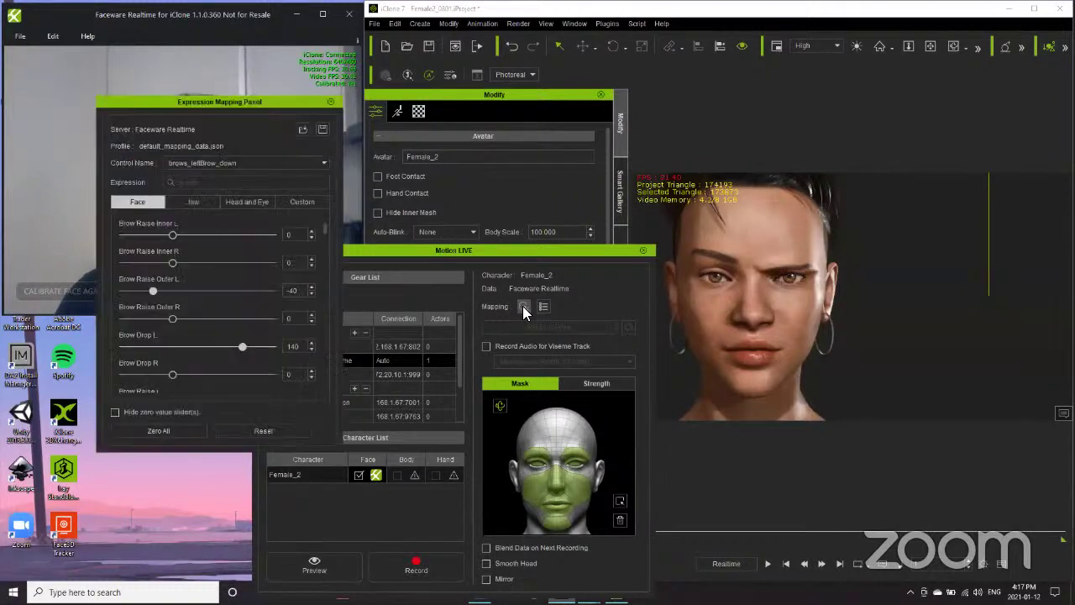
left_click(246, 162)
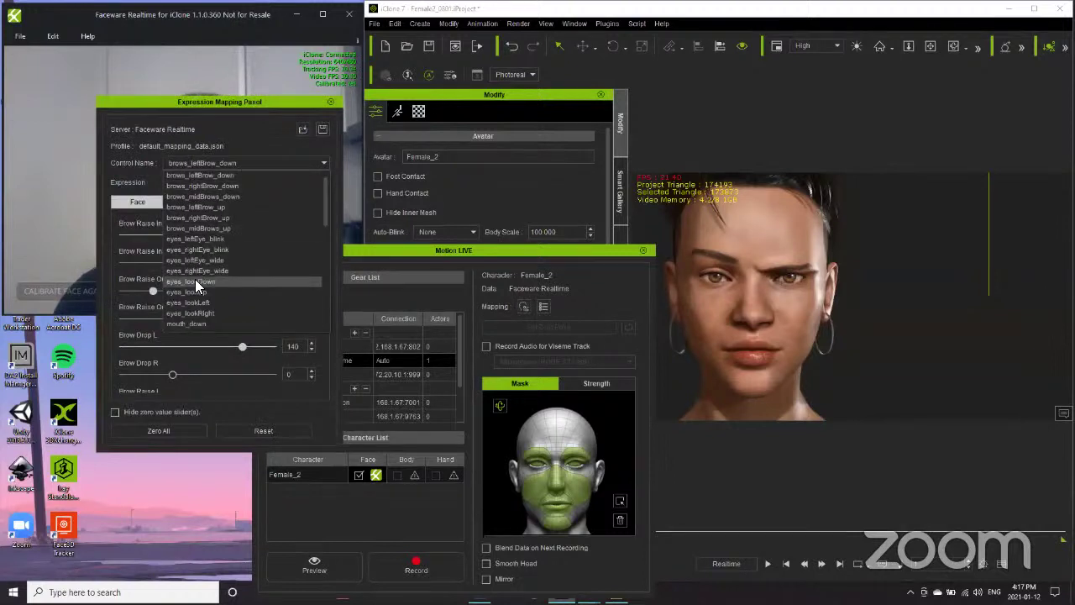
left_click(195, 249)
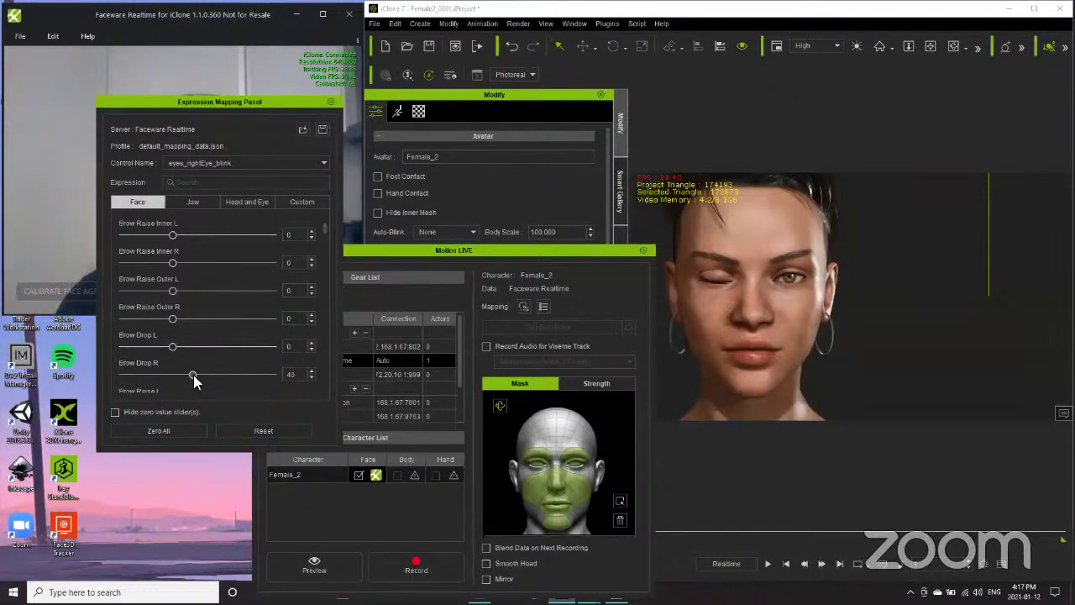
left_click_drag(193, 375, 225, 377)
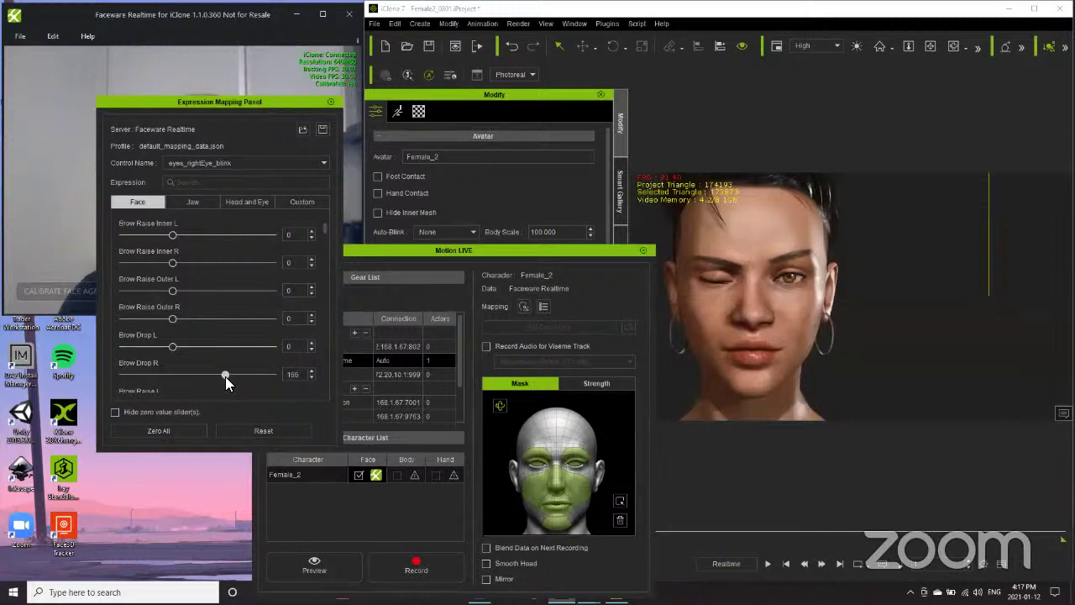
- Try the Jaw and Head and Eye sliders, then Zero All and close the mapping panel
left_click(205, 202)
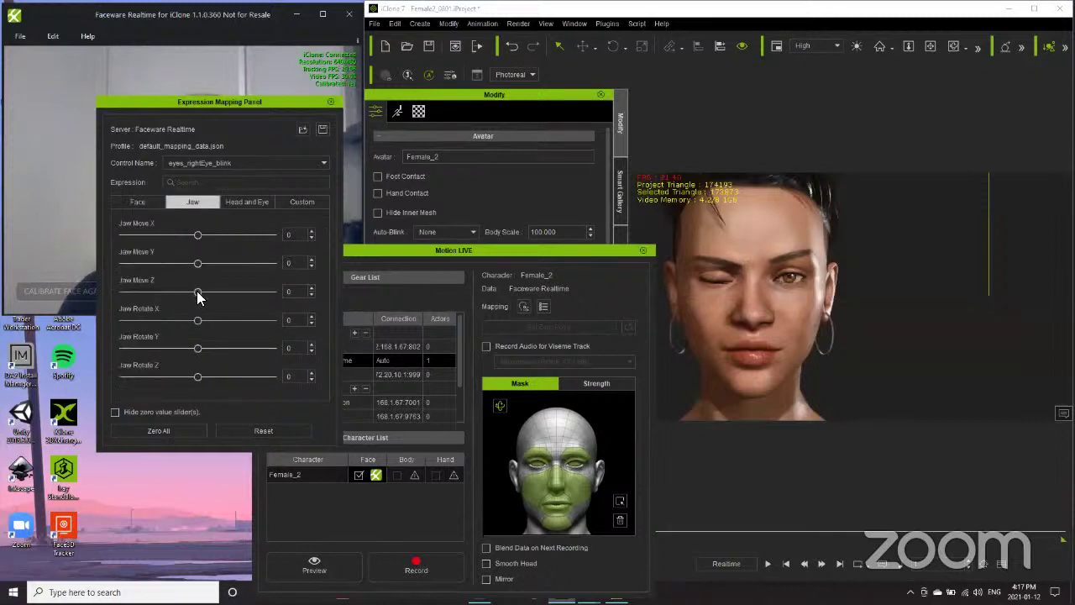
left_click_drag(199, 292, 210, 266)
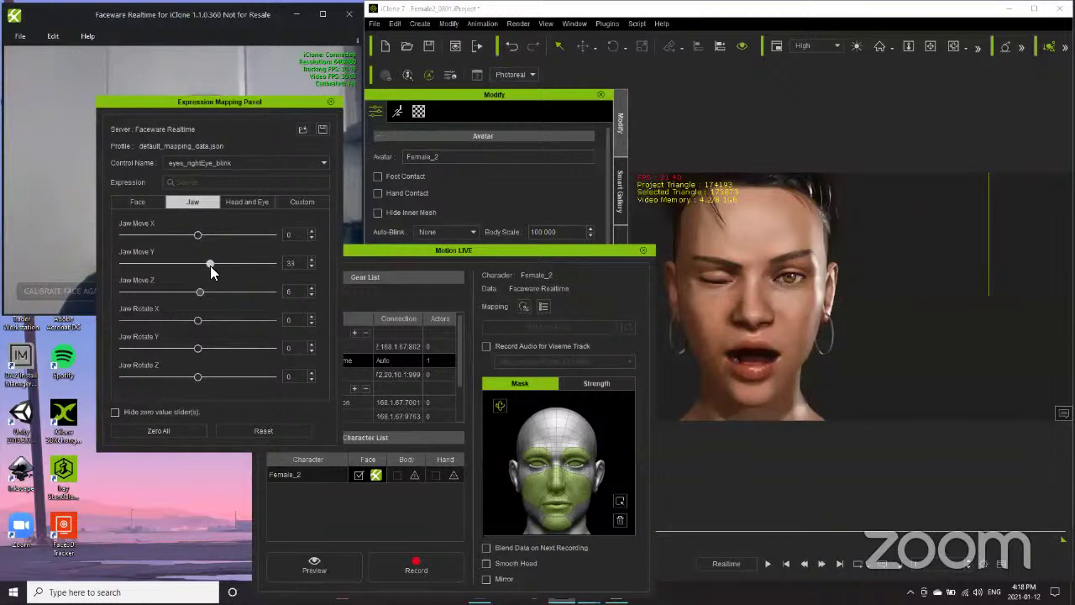
left_click(250, 202)
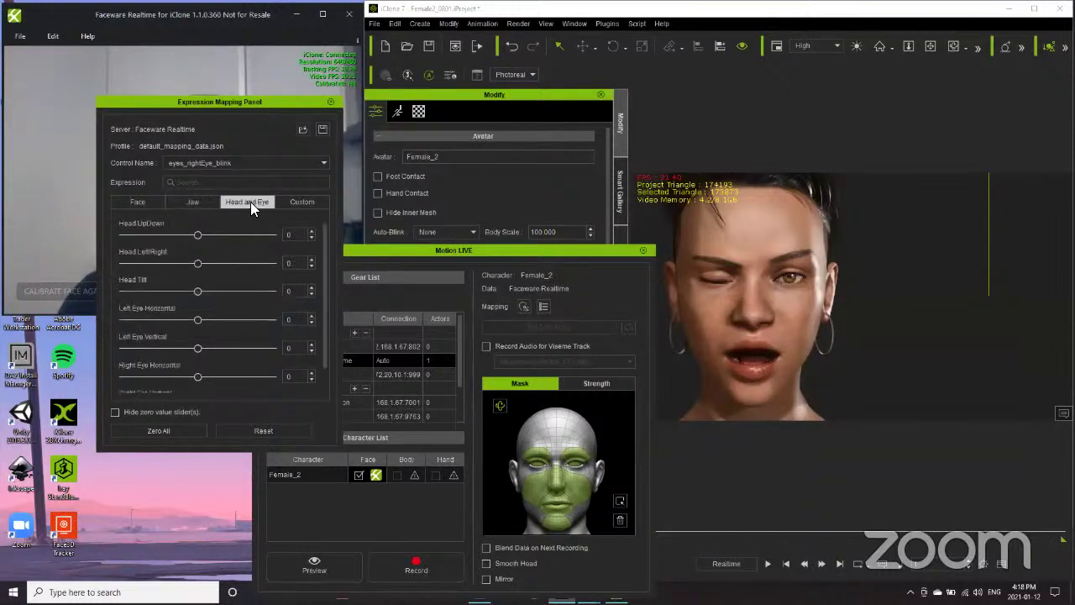
mouse_move(199, 238)
left_mouse_down()
mouse_move(240, 236)
mouse_move(183, 240)
left_mouse_up()
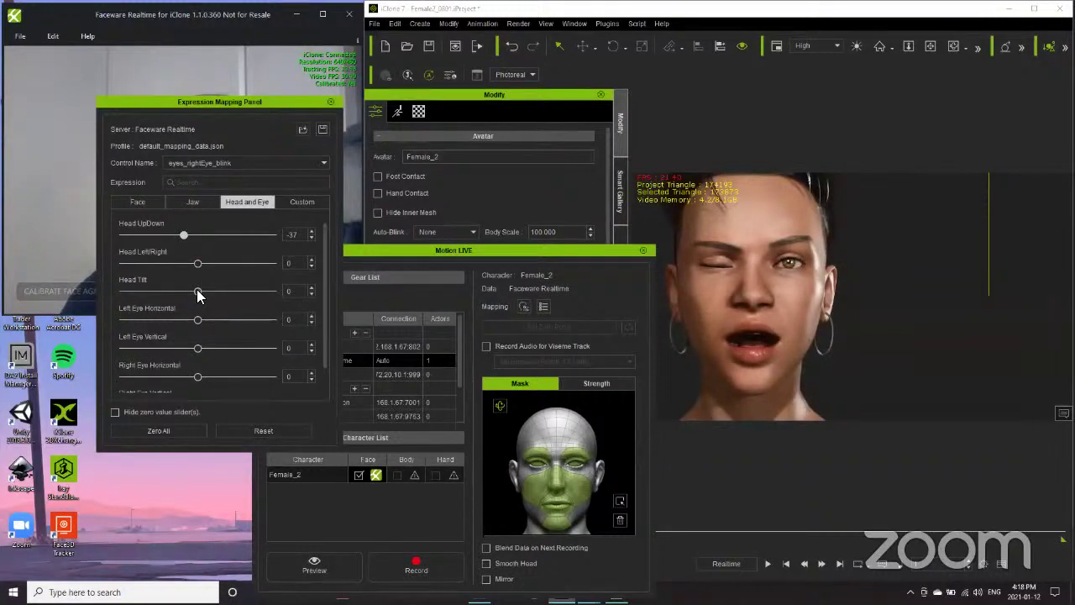
left_click(179, 430)
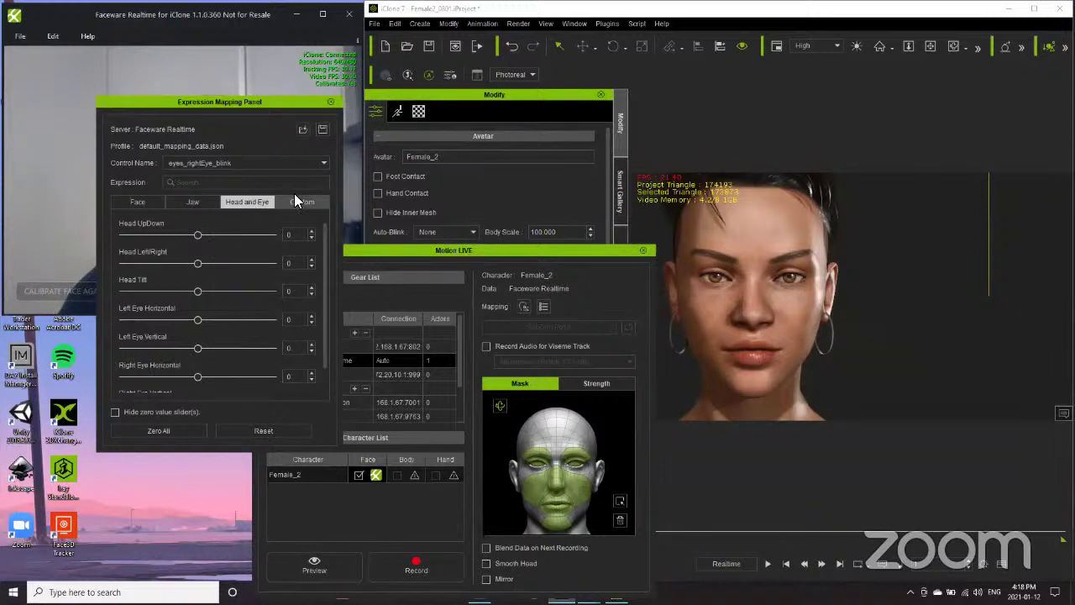
left_click(331, 102)
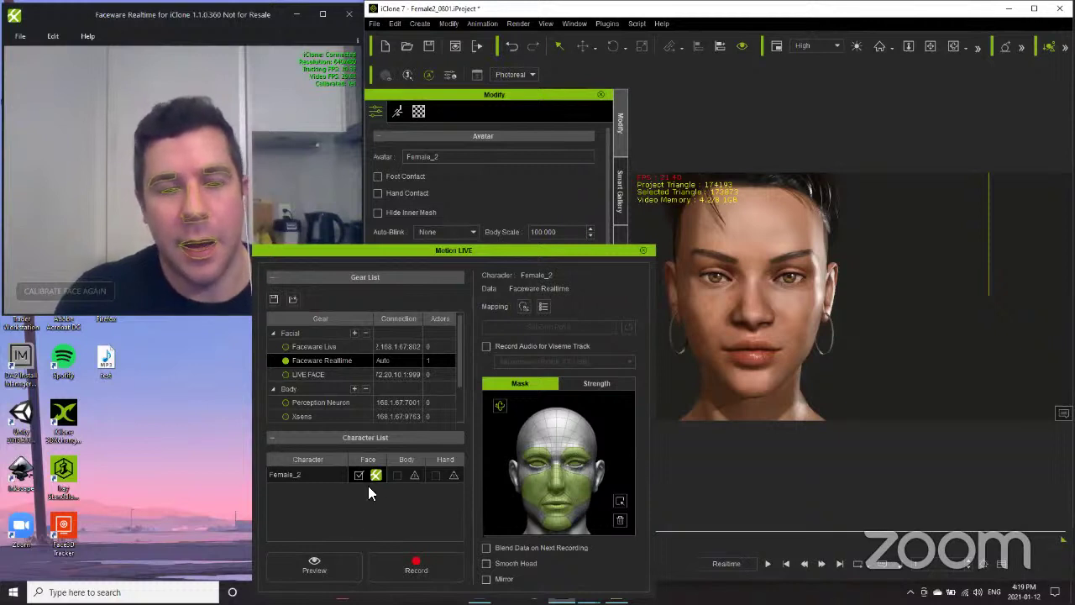
- Start a live facial preview of Female_2 from Motion LIVE
left_click(339, 566)
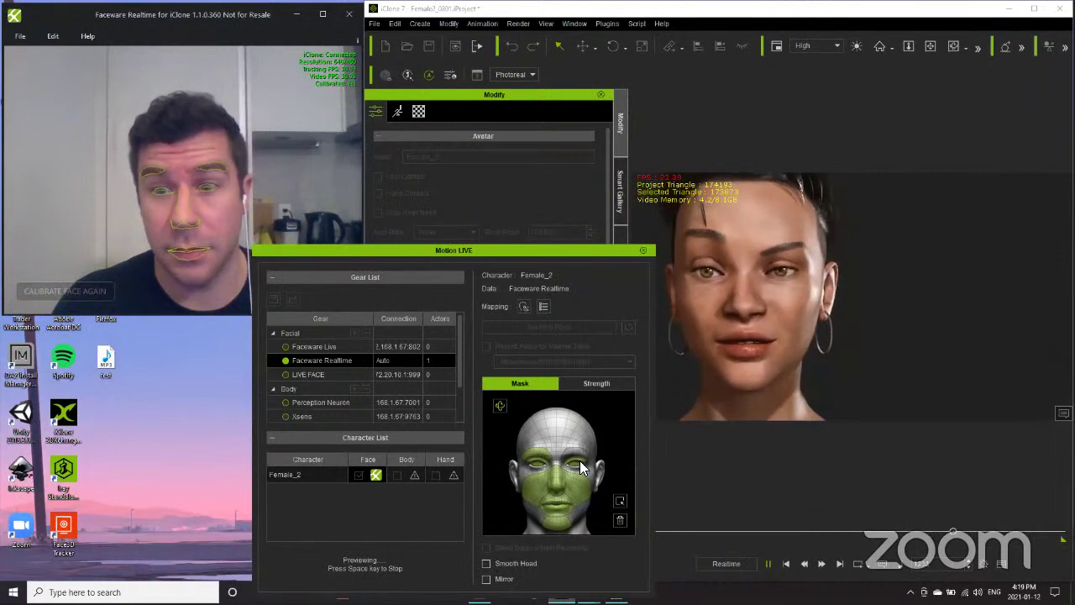
- Toggle the left eye capture area back on, turn Mirror off, and test then disable Smooth Head
left_click(536, 458)
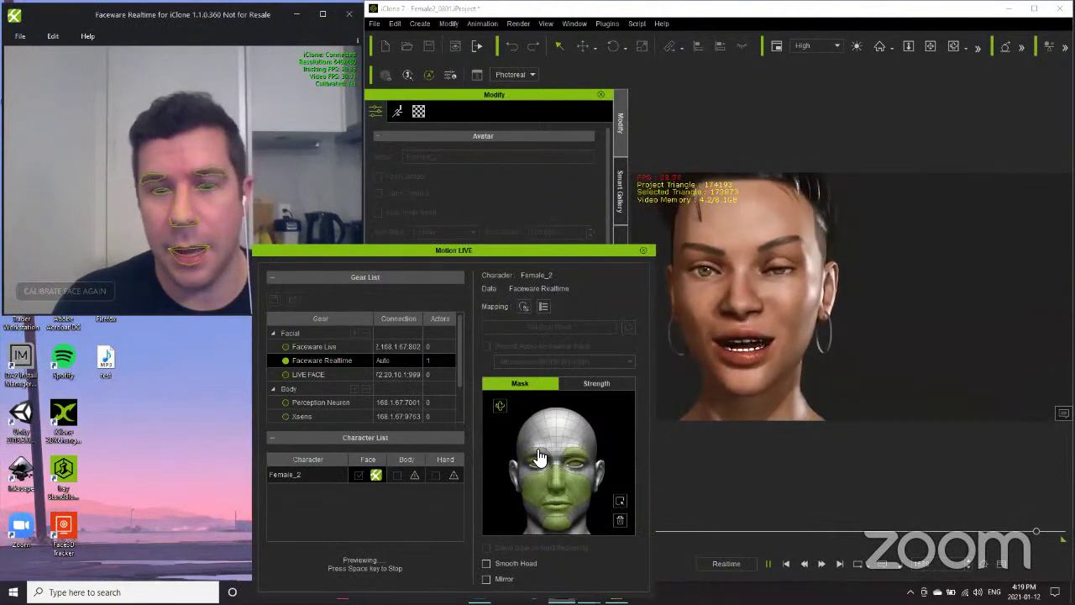
left_click(539, 458)
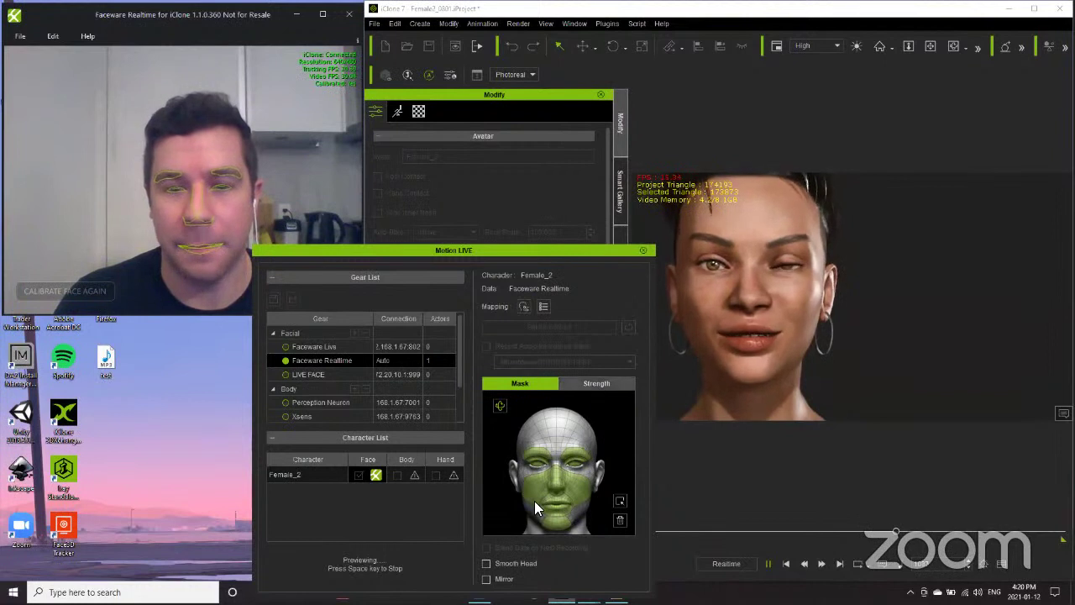
left_click(504, 580)
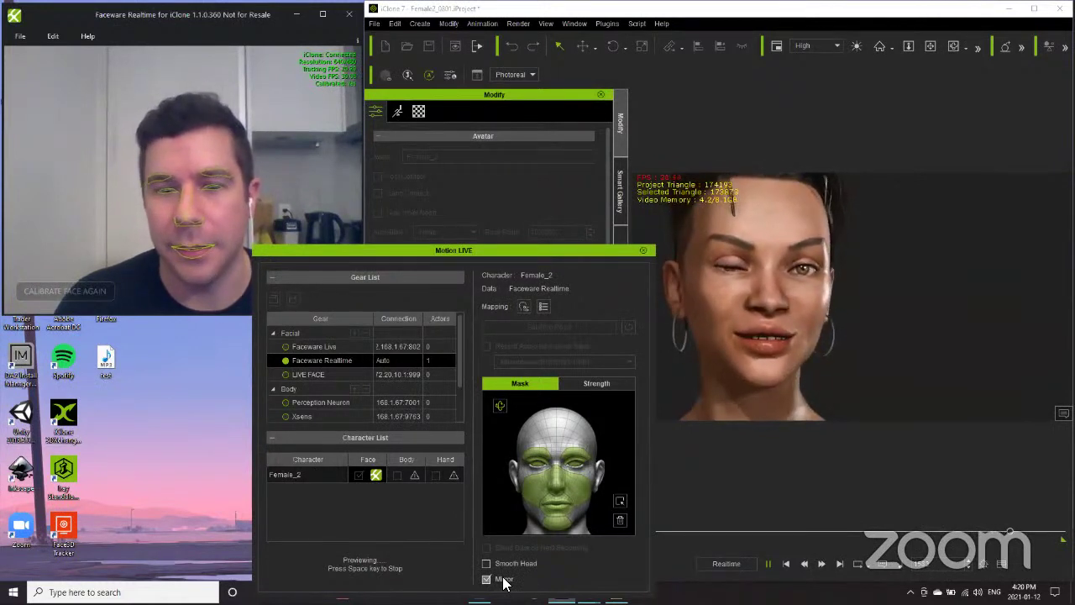
left_click(504, 580)
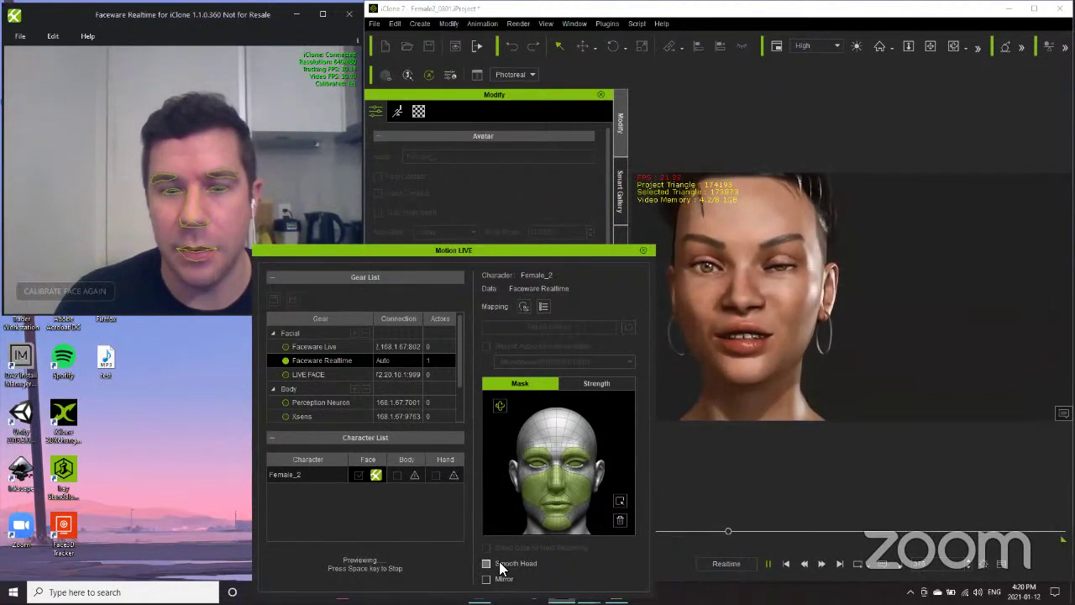
left_click(501, 568)
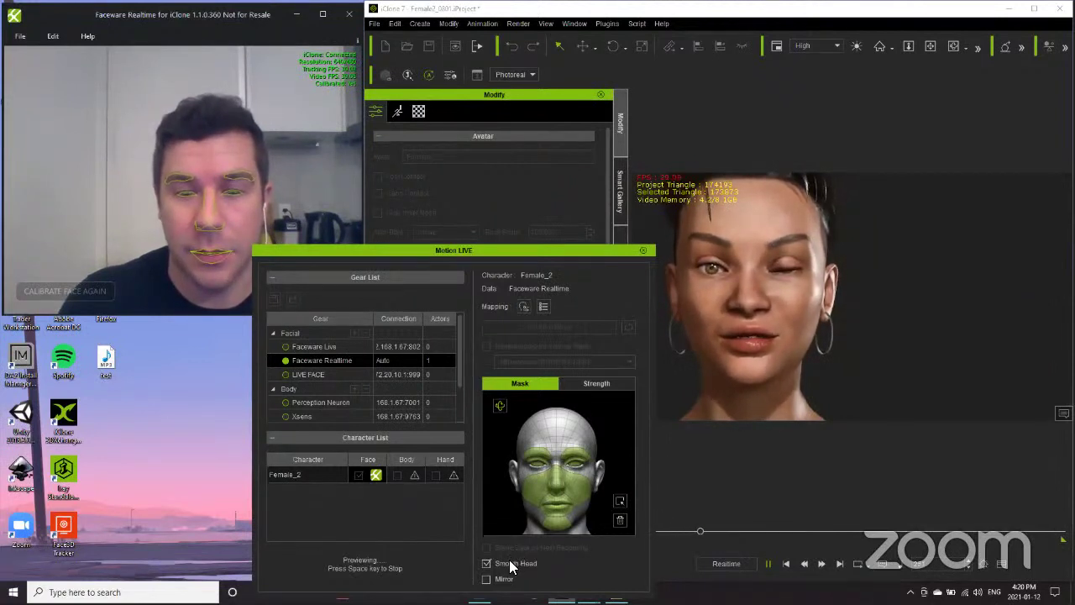
left_click(511, 557)
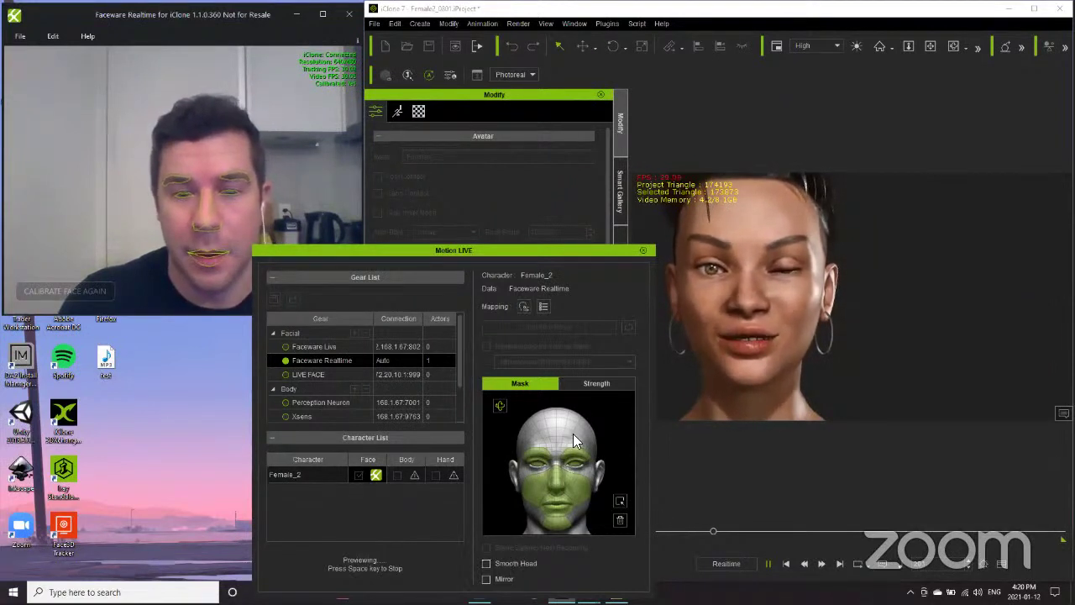
- Open the Strength settings, test the Global slider, and reset Global to 100
left_click(590, 383)
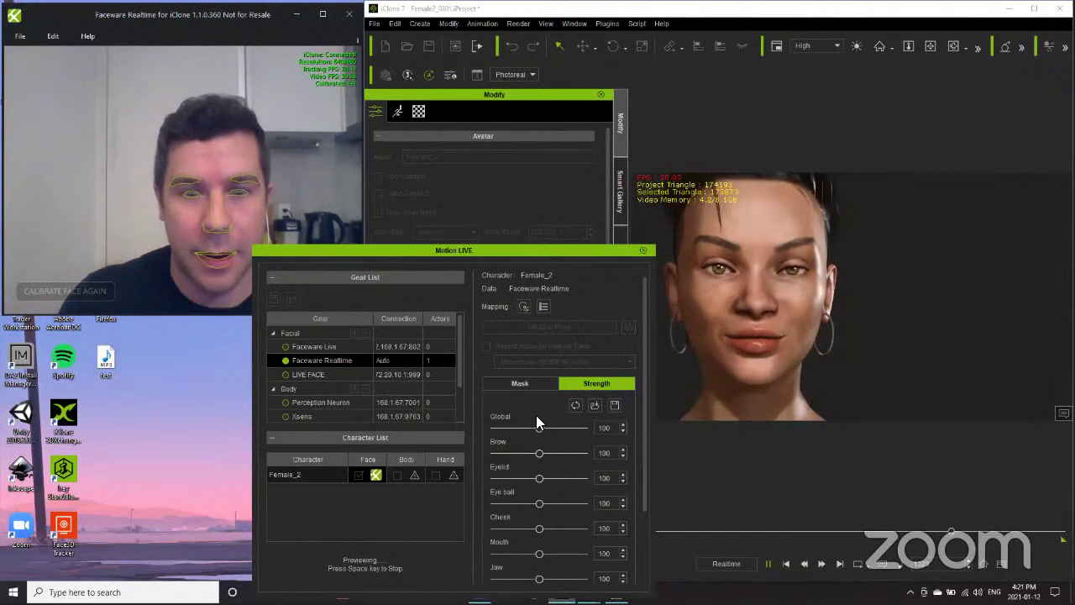
left_click_drag(538, 426, 582, 427)
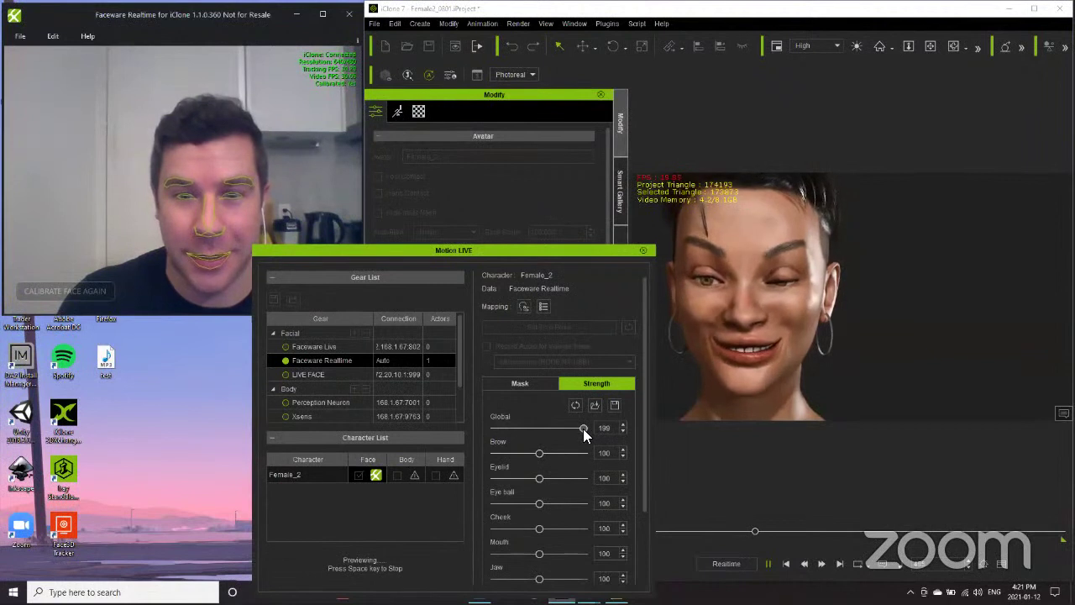
left_click_drag(545, 429, 539, 429)
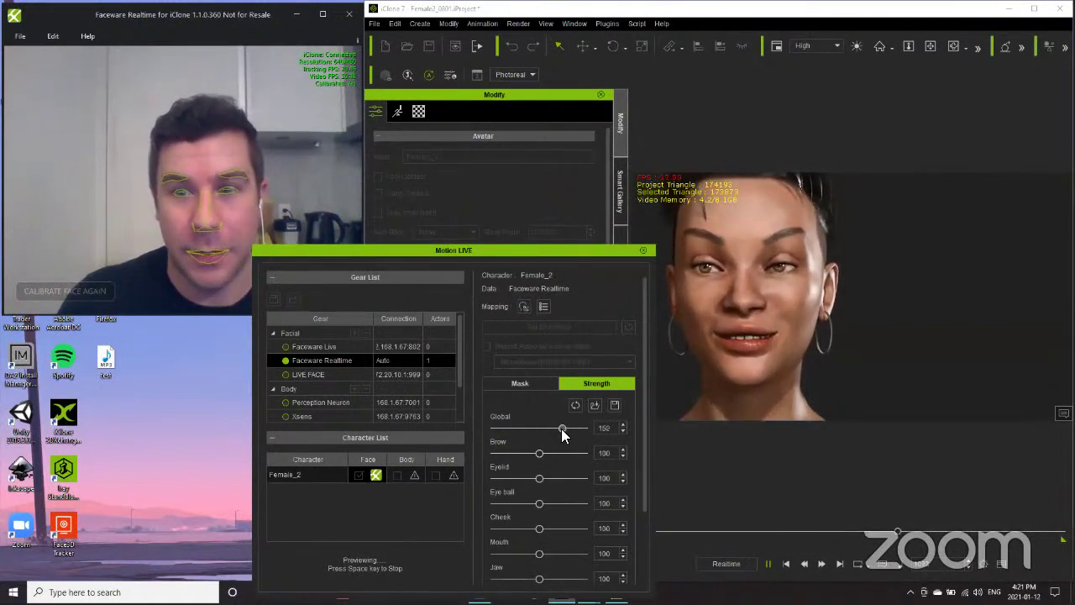
double_click(500, 425)
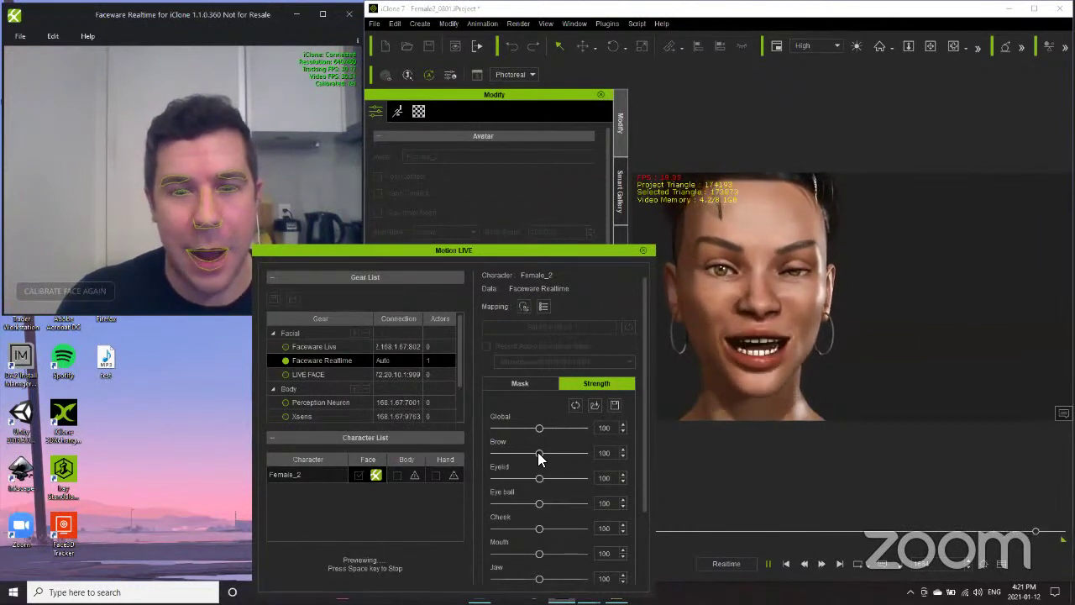
- Try Brow strength at 143 and 66, then return it to 100
left_click_drag(538, 453, 559, 452)
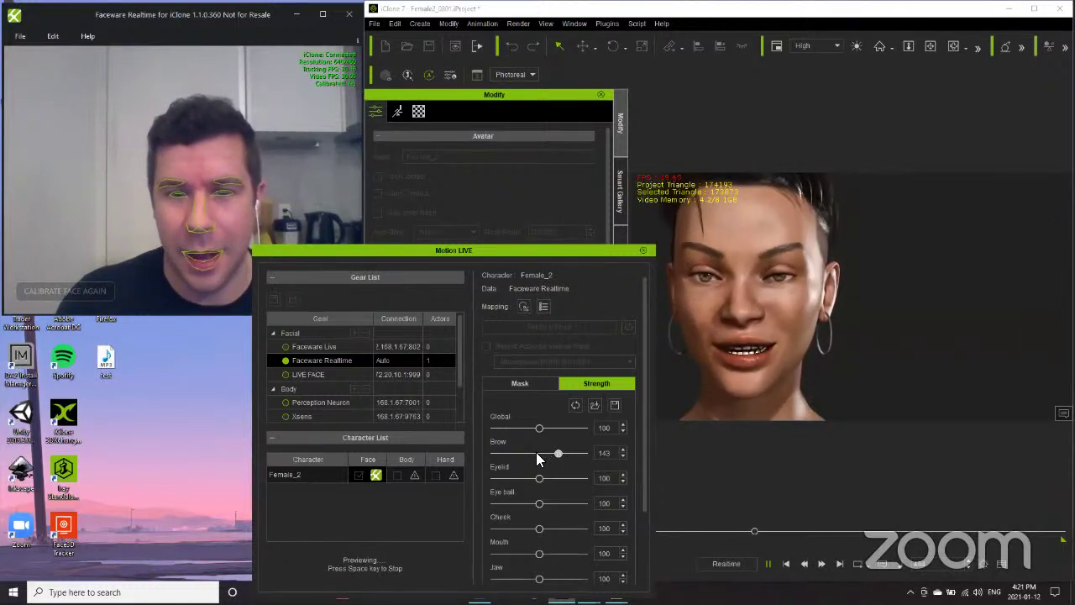
left_click_drag(538, 454, 518, 454)
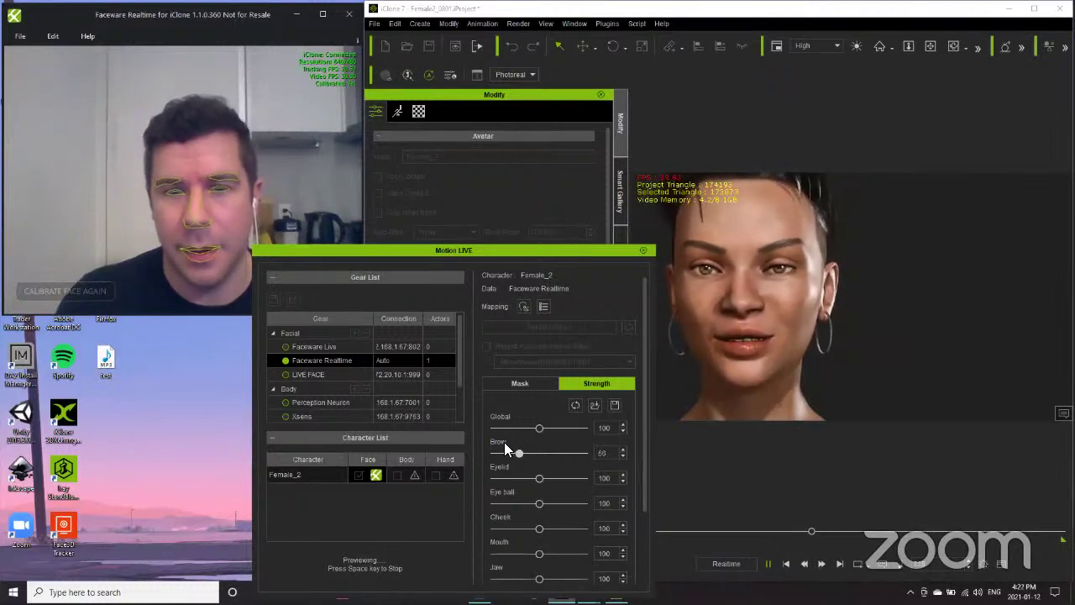
left_click_drag(518, 454, 540, 453)
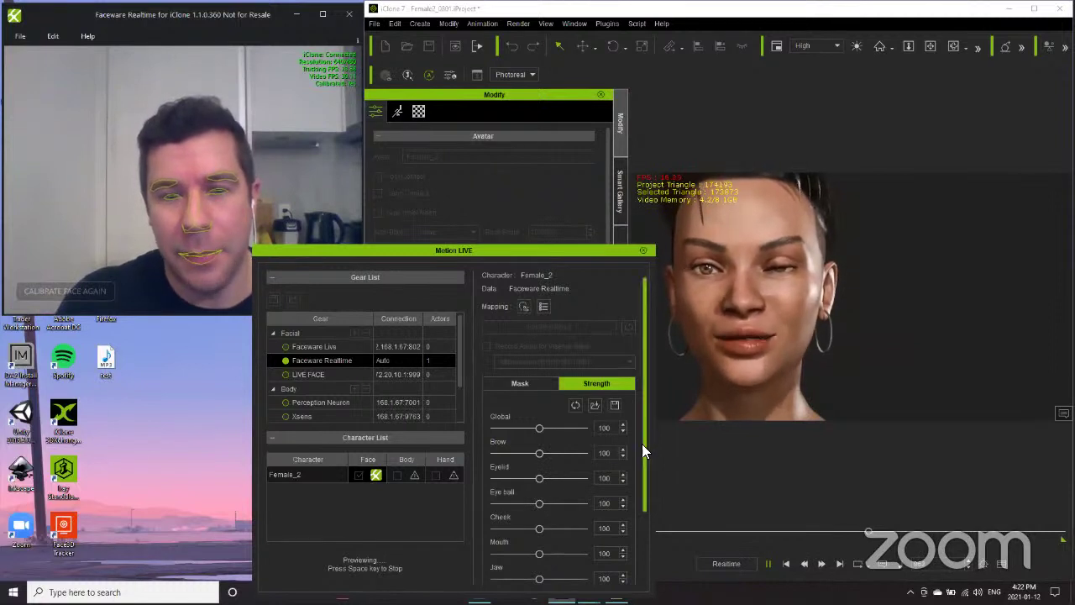
scroll(642, 453, "down", 2)
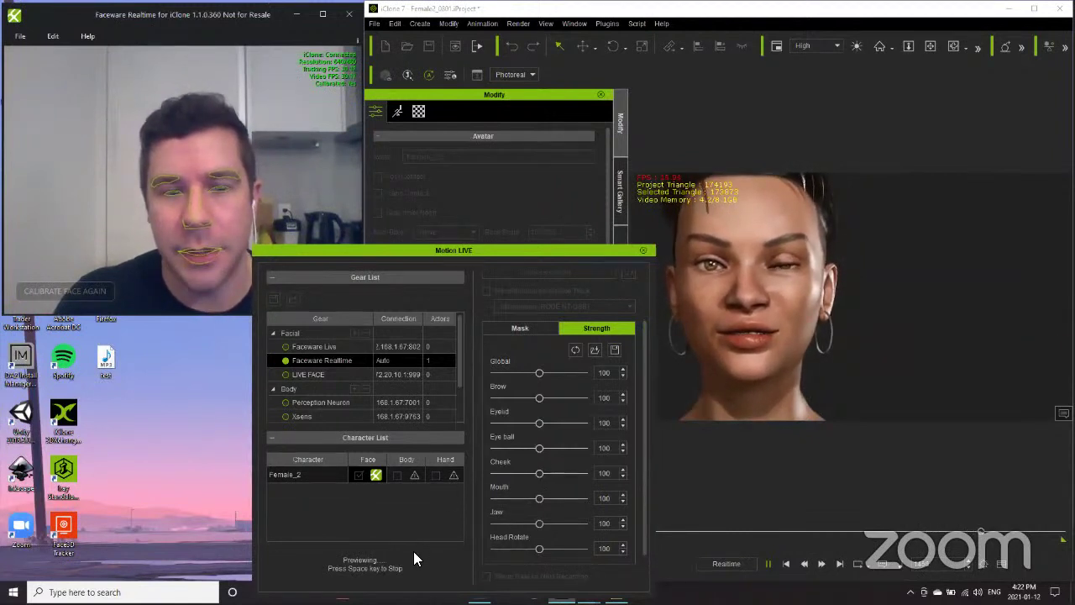
- Stop the preview, click CALIBRATE FACE AGAIN in Faceware, and restart the live preview
key("space")
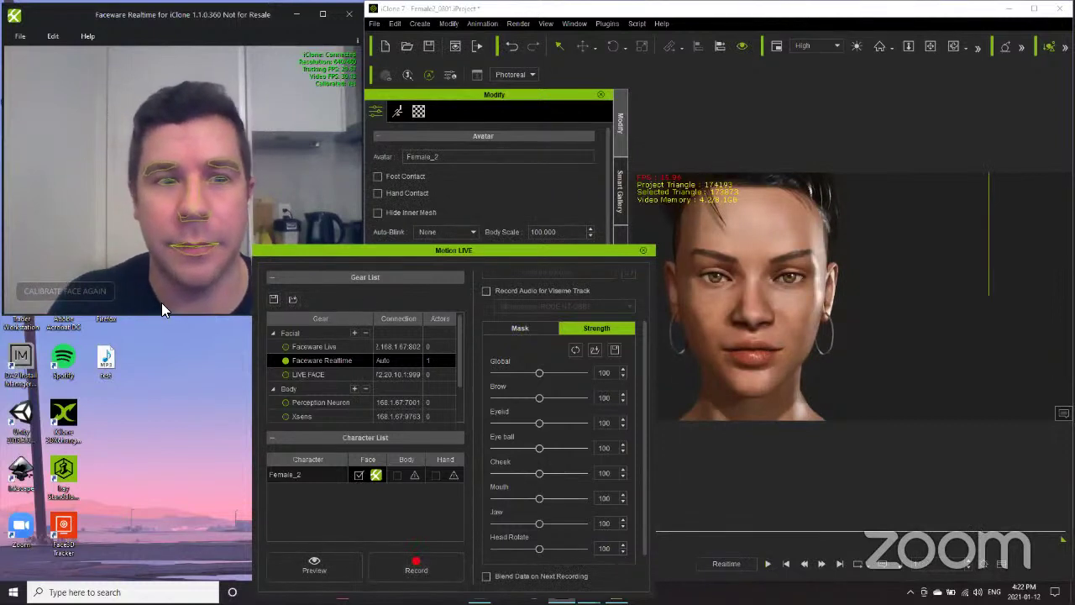
left_click(80, 291)
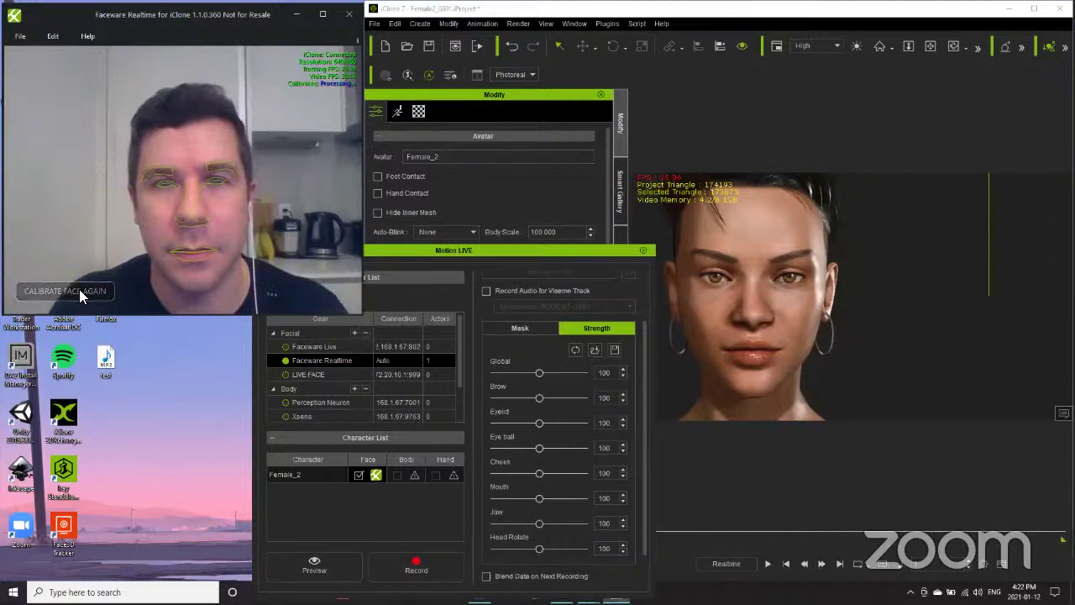
left_click(343, 568)
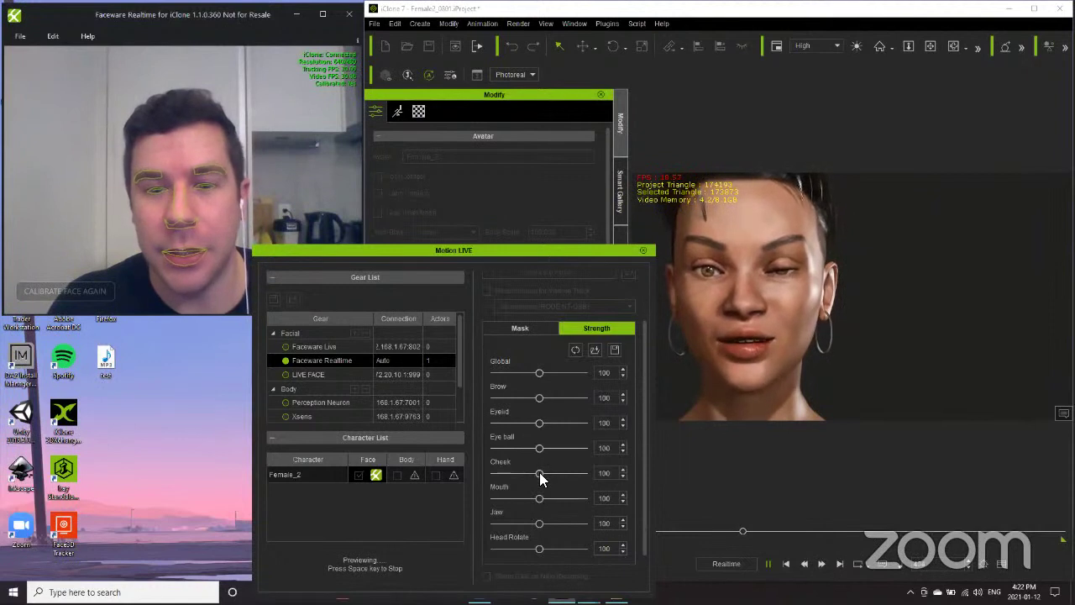
- Set strengths to Cheek 183, Mouth 75 and Jaw 77
left_click_drag(540, 474, 576, 474)
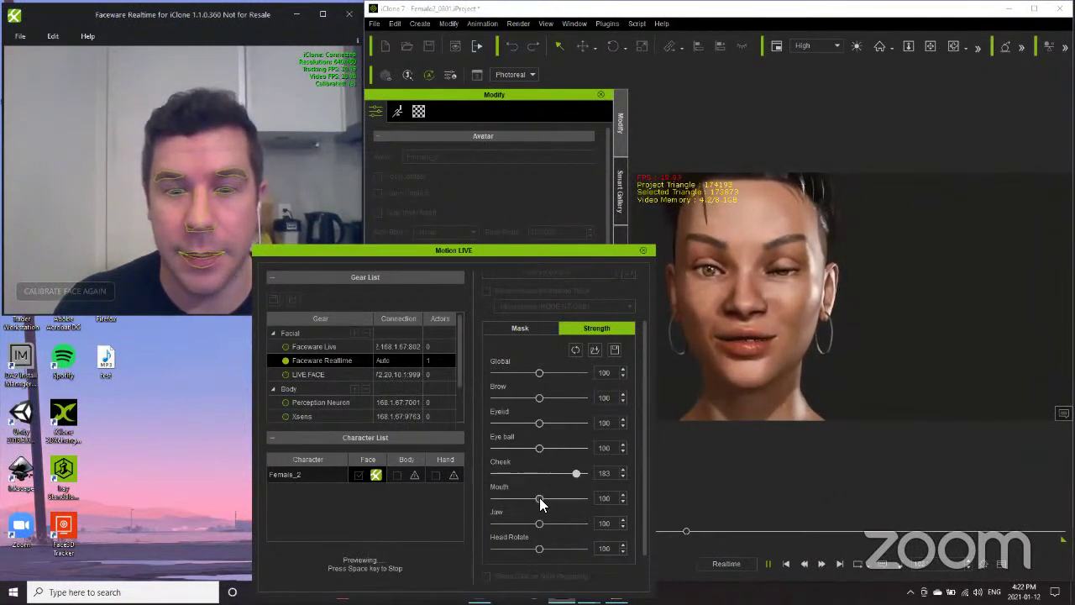
left_click_drag(540, 498, 568, 498)
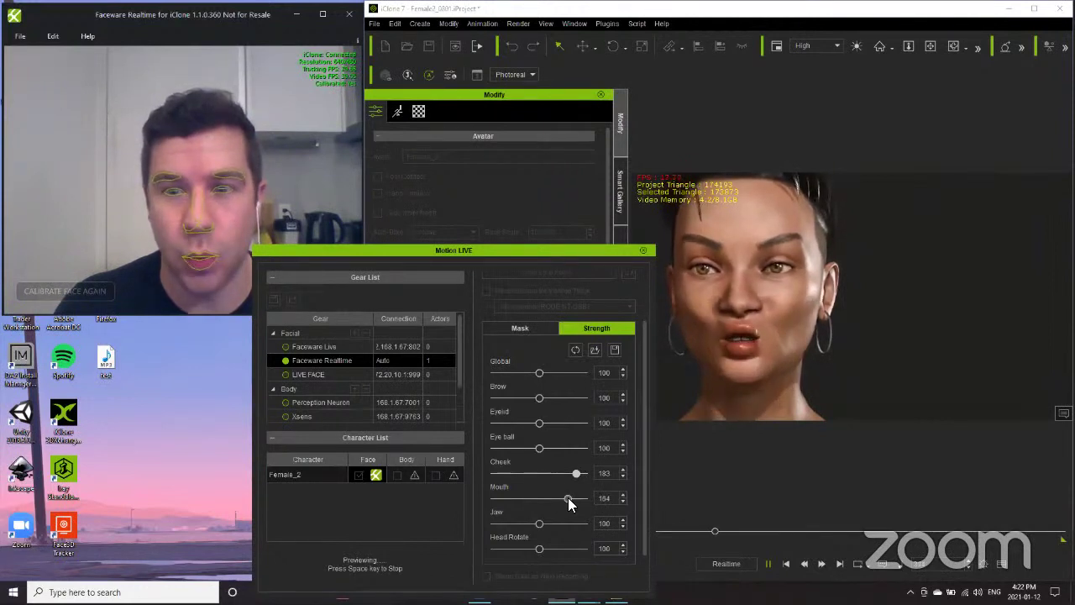
left_click_drag(550, 498, 528, 501)
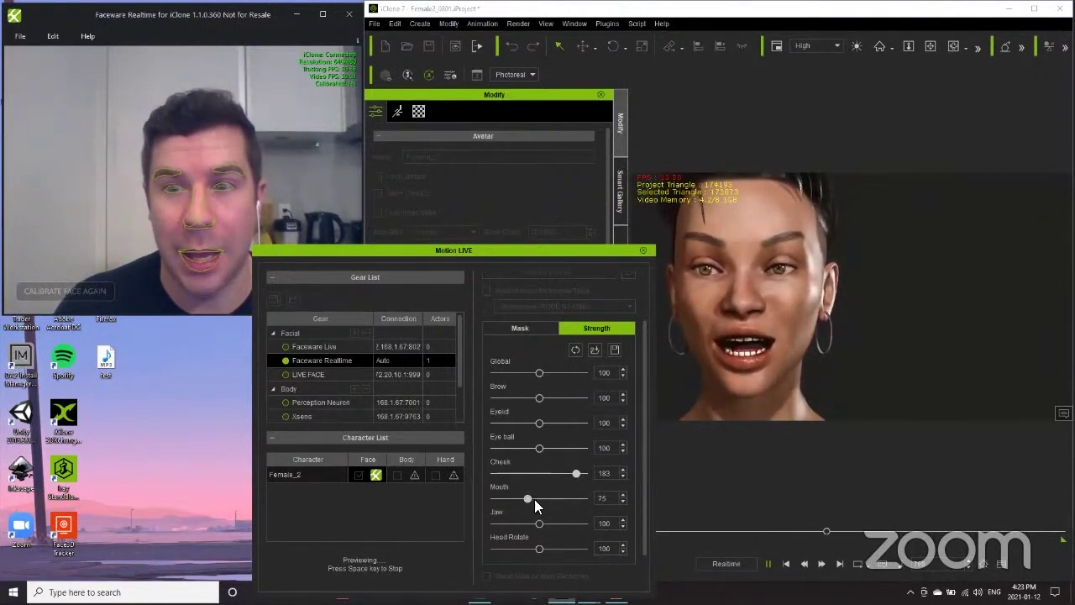
left_click_drag(538, 522, 529, 525)
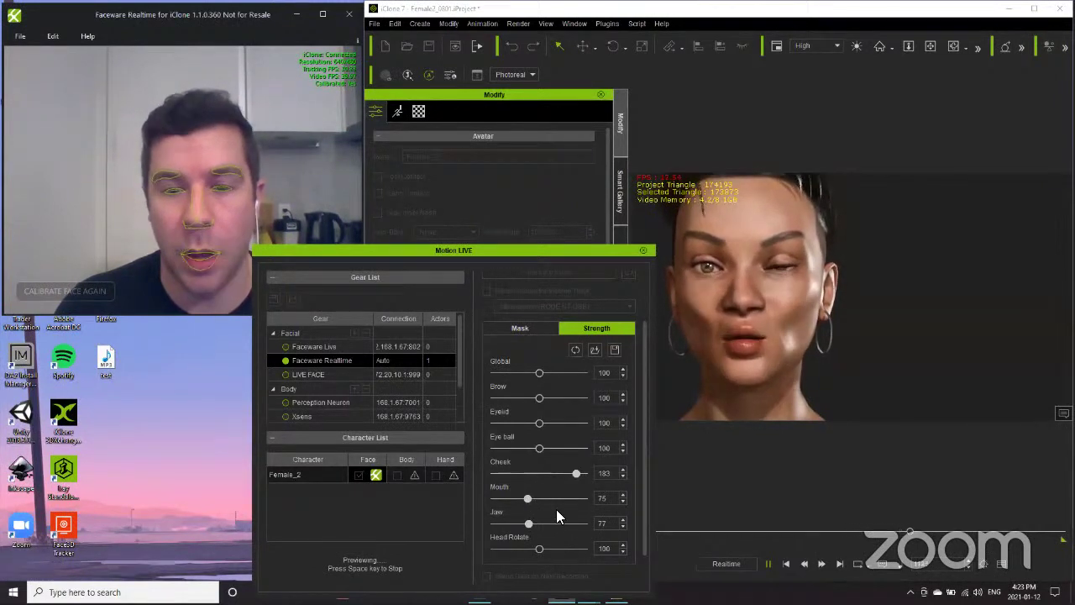
scroll(640, 491, "down", 1)
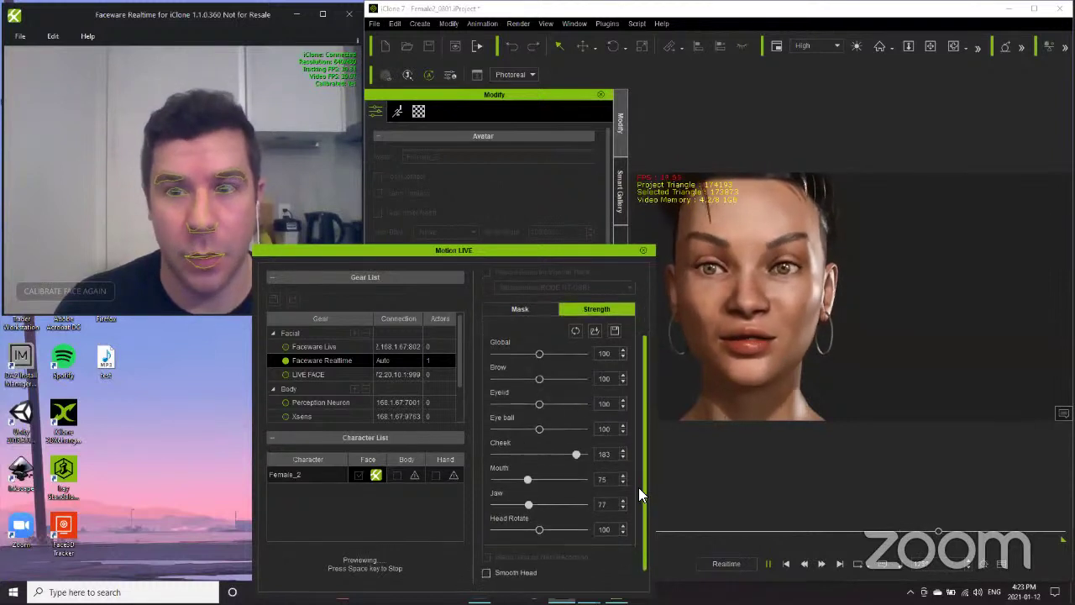
scroll(638, 486, "down", 1)
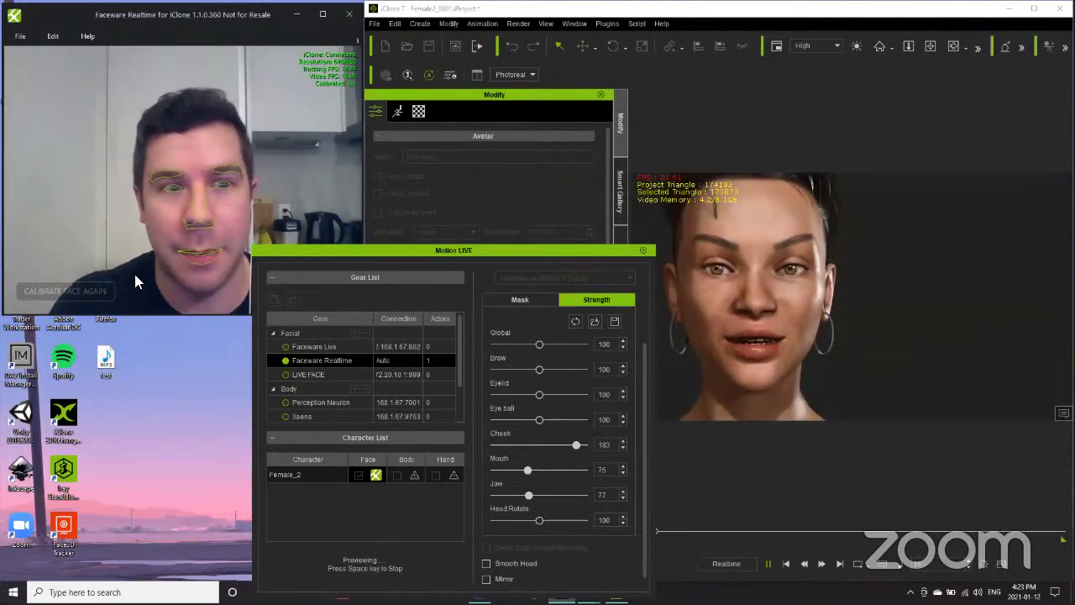
- Recalibrate the Faceware face tracking again and stop the live preview
left_click(73, 294)
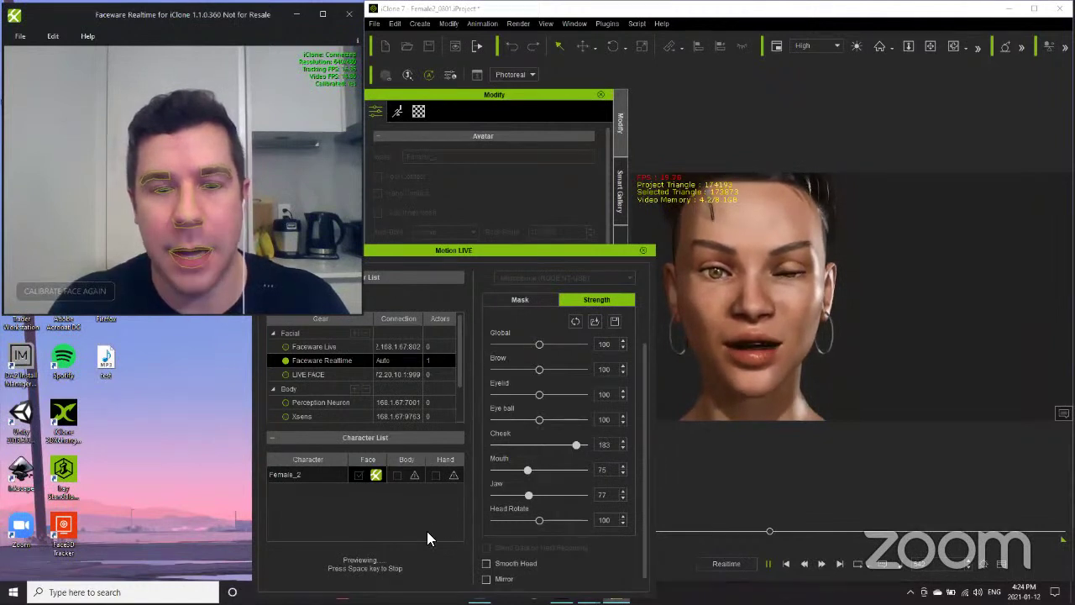
left_click(430, 560)
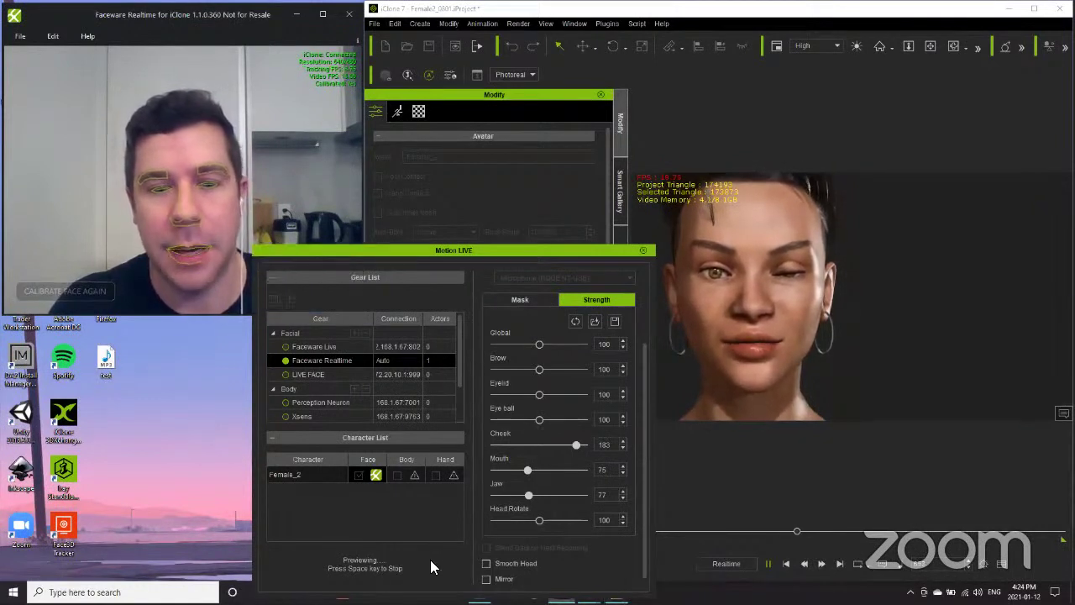
key("space")
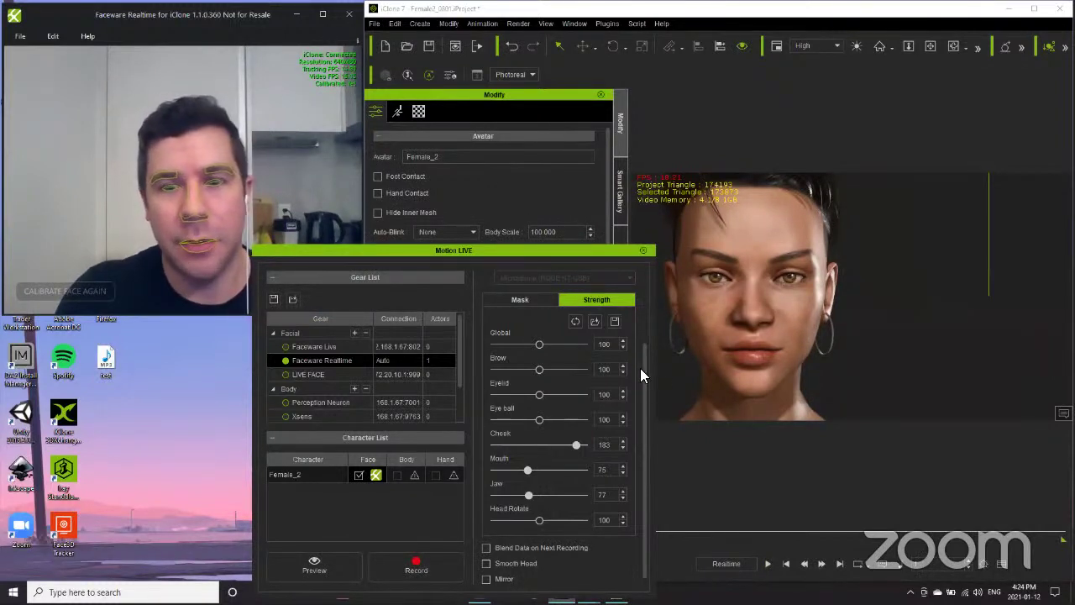
left_click_drag(645, 356, 642, 273)
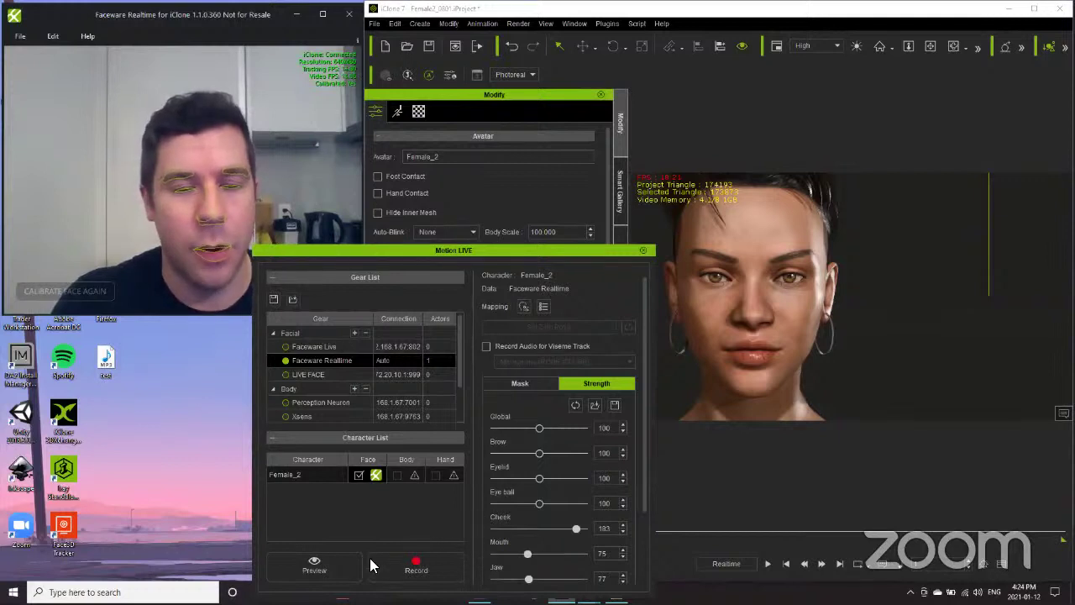
- Record a short facial take on Female_2, starting and stopping with Space, then close the Motion LIVE panel
left_click(414, 568)
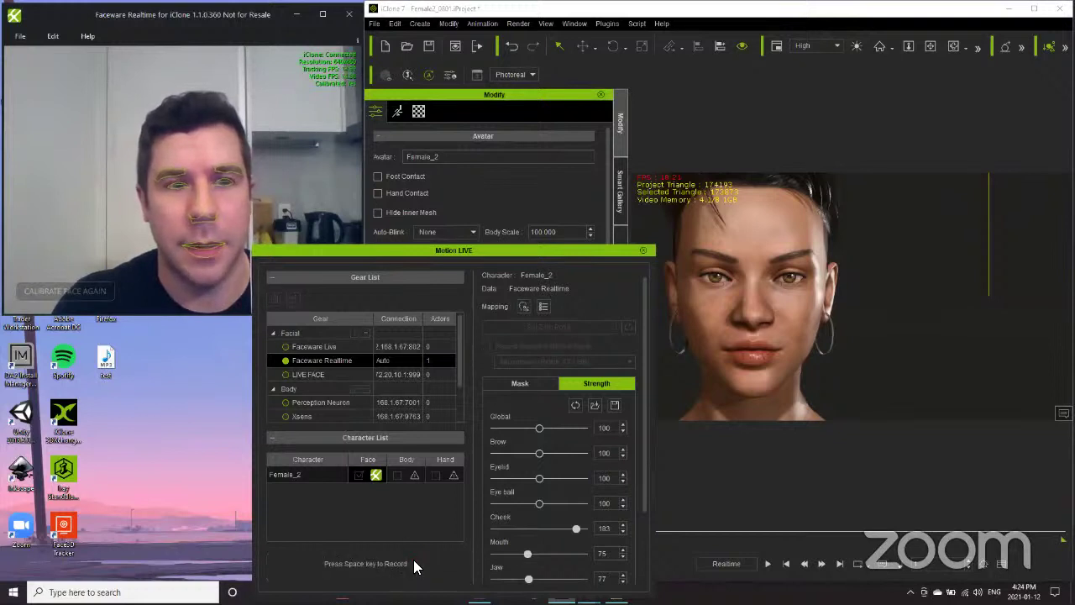
key("space")
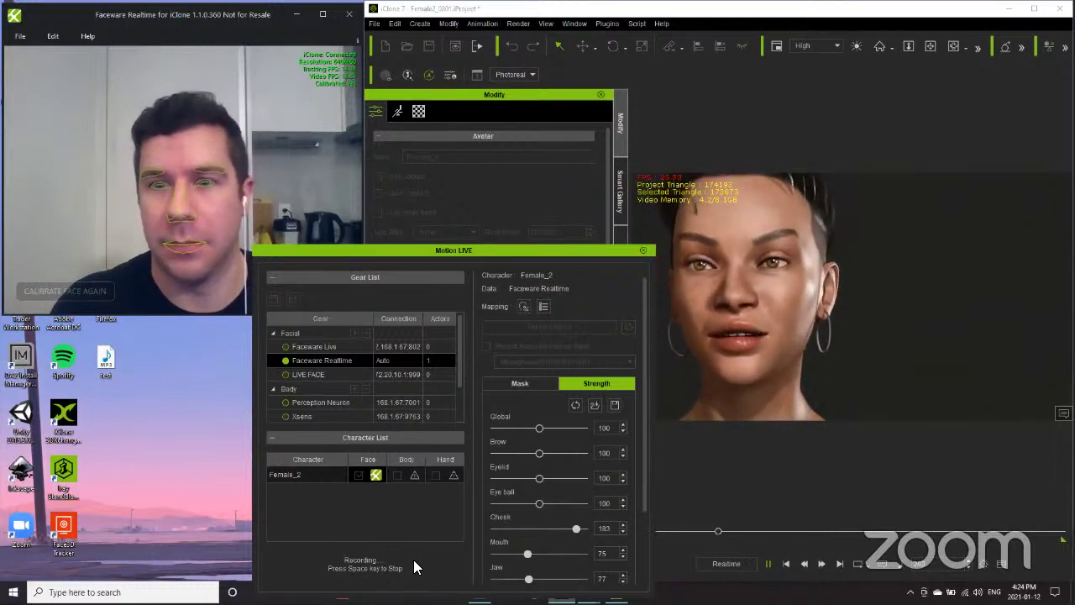
key("space")
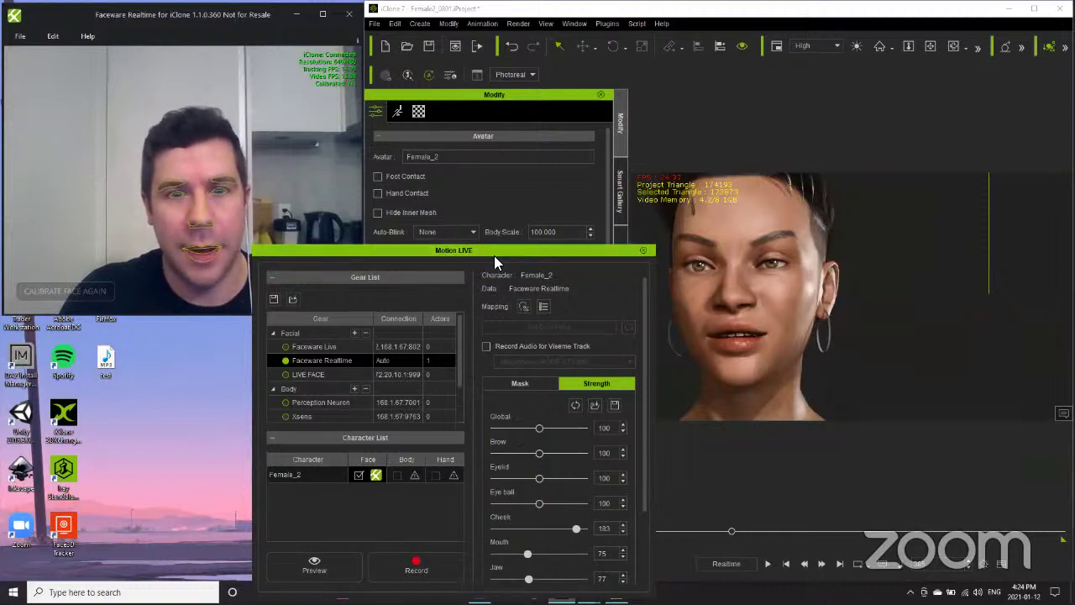
left_click(643, 251)
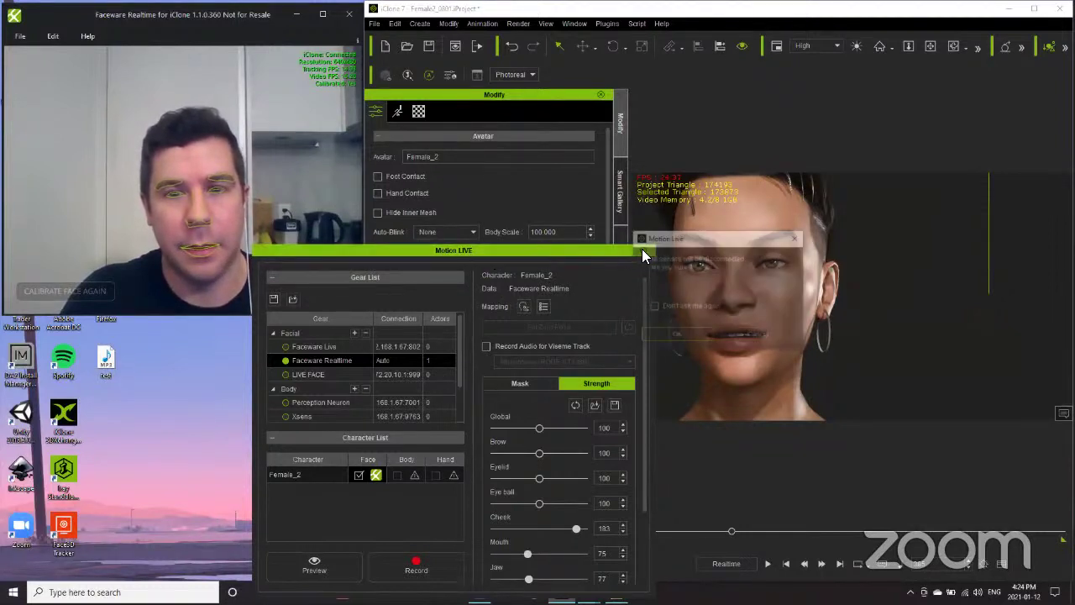
- Disconnect Motion LIVE, maximize the iClone window and re-centre Female_2's face in the viewport
left_click(676, 335)
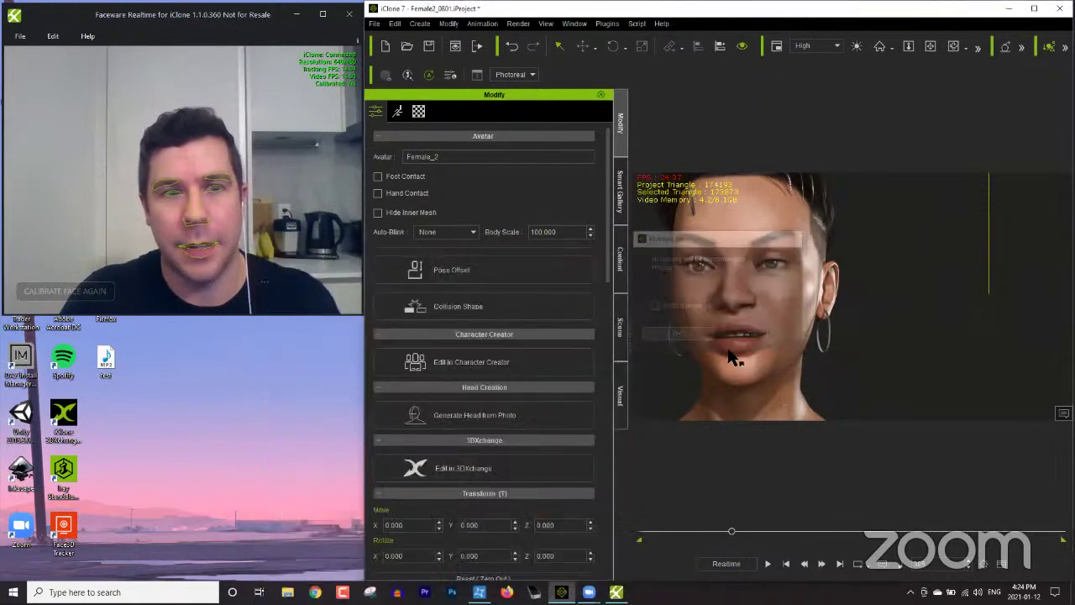
left_click_drag(506, 15, 729, 104)
double_click(708, 106)
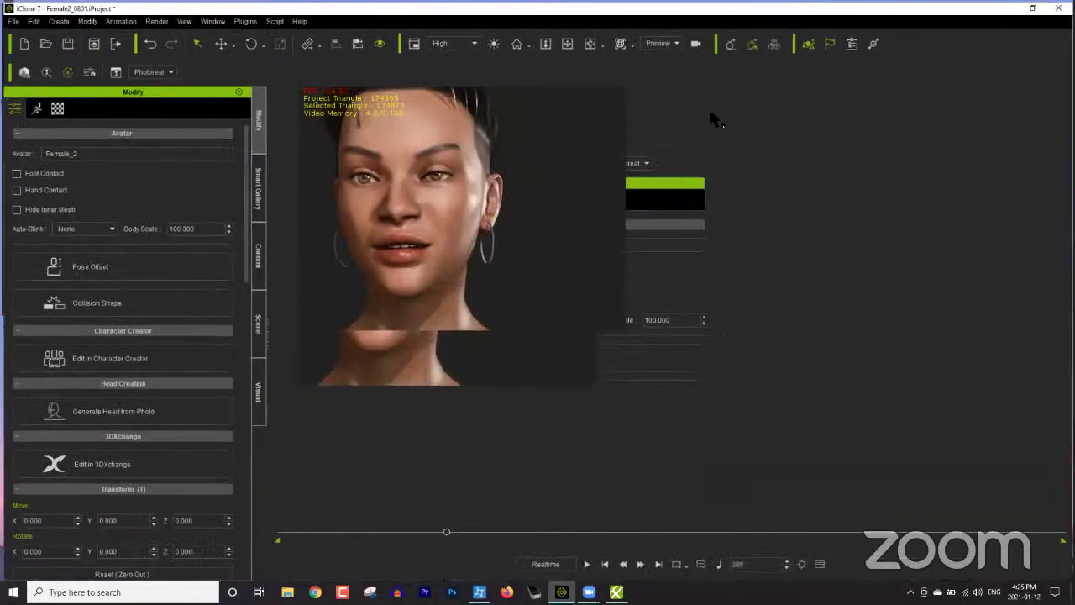
middle_click_drag(645, 258, 761, 295)
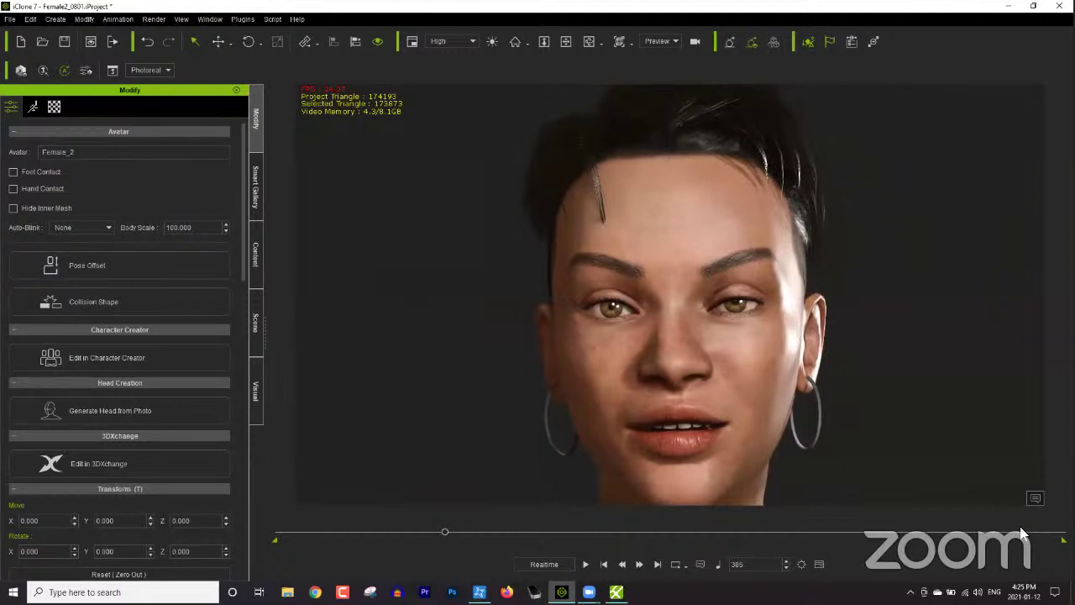
- Shorten the playback range and rewind the facial take to frame 1
left_click_drag(1064, 540, 811, 540)
left_click_drag(559, 522, 476, 542)
left_click(603, 564)
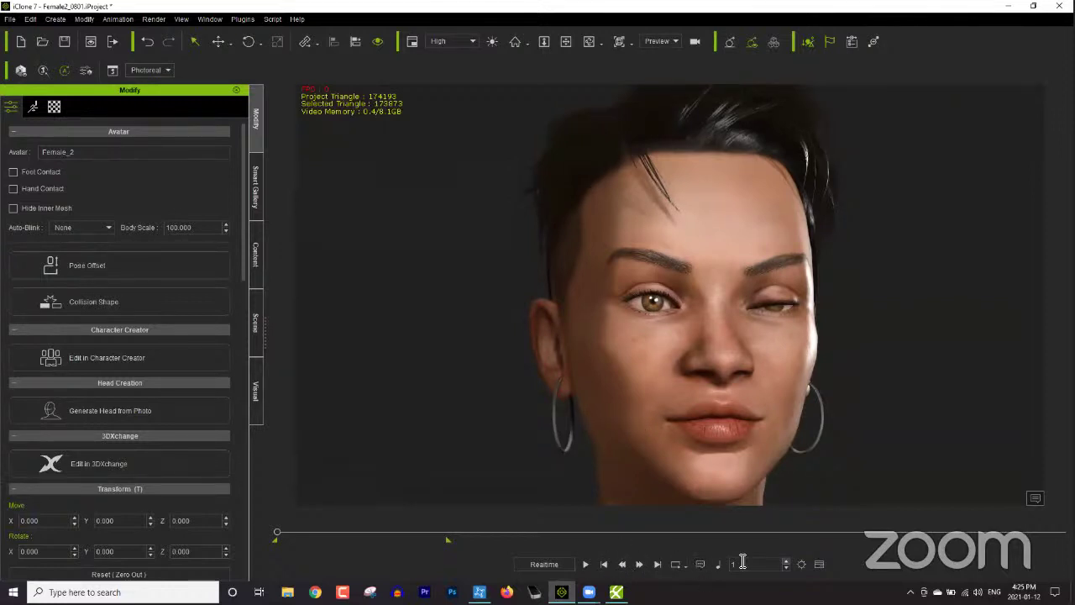
- In the timeline, hide the Project and Transform tracks and show only Female_2's Expression track
left_click(821, 565)
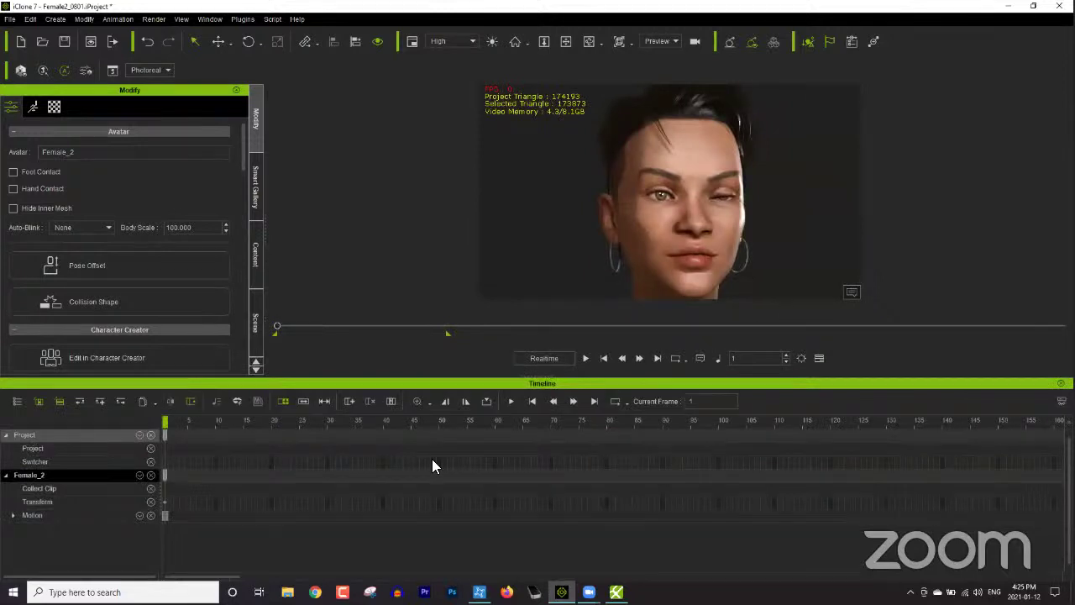
left_click(149, 435)
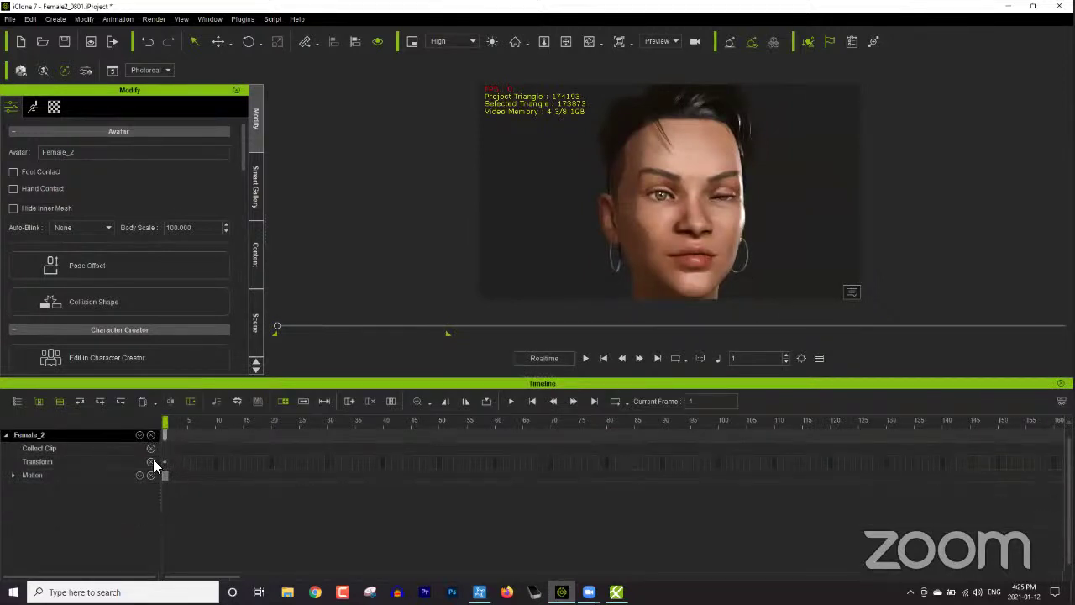
left_click(151, 461)
left_click(139, 436)
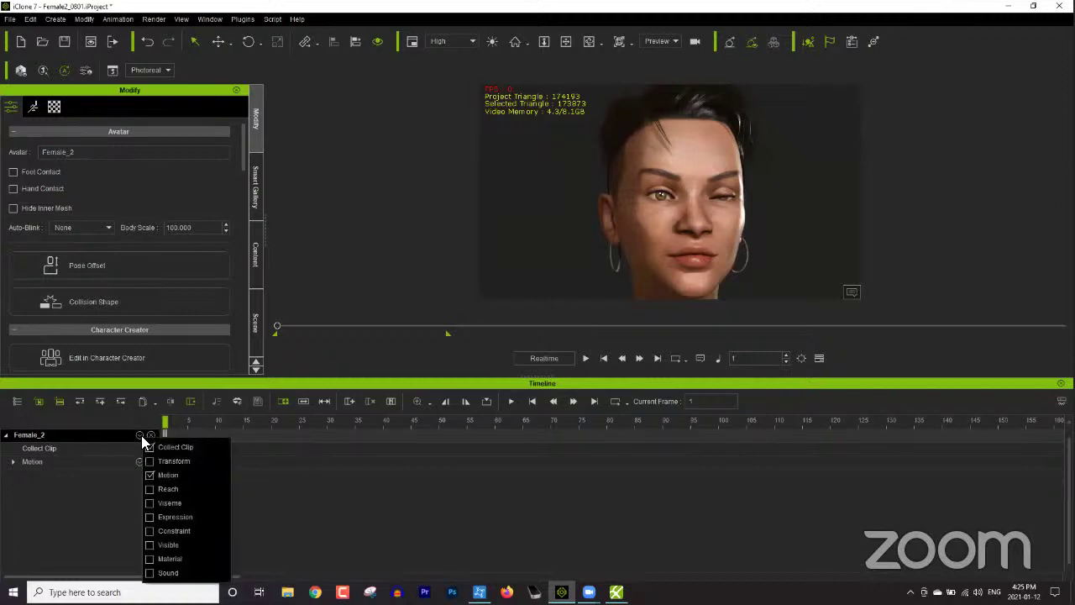
left_click(149, 503)
left_click(150, 516)
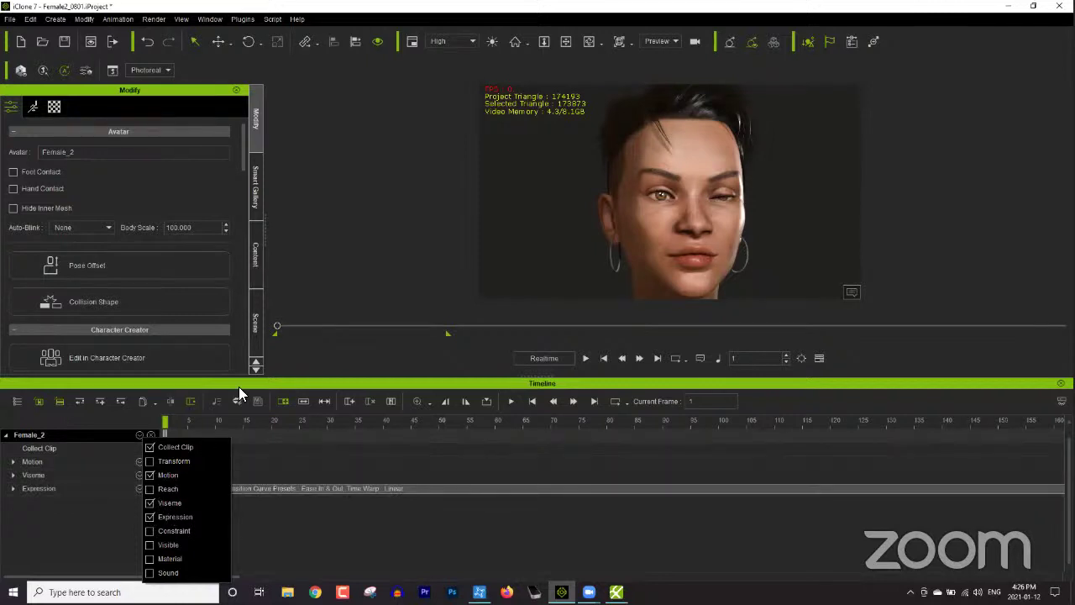
left_click(150, 503)
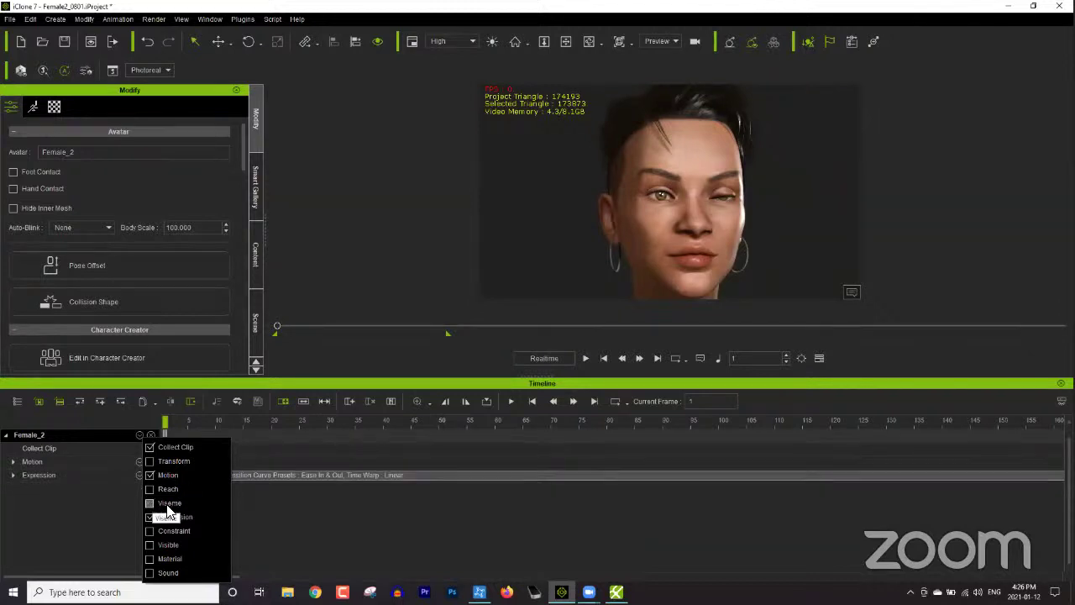
left_click(315, 380)
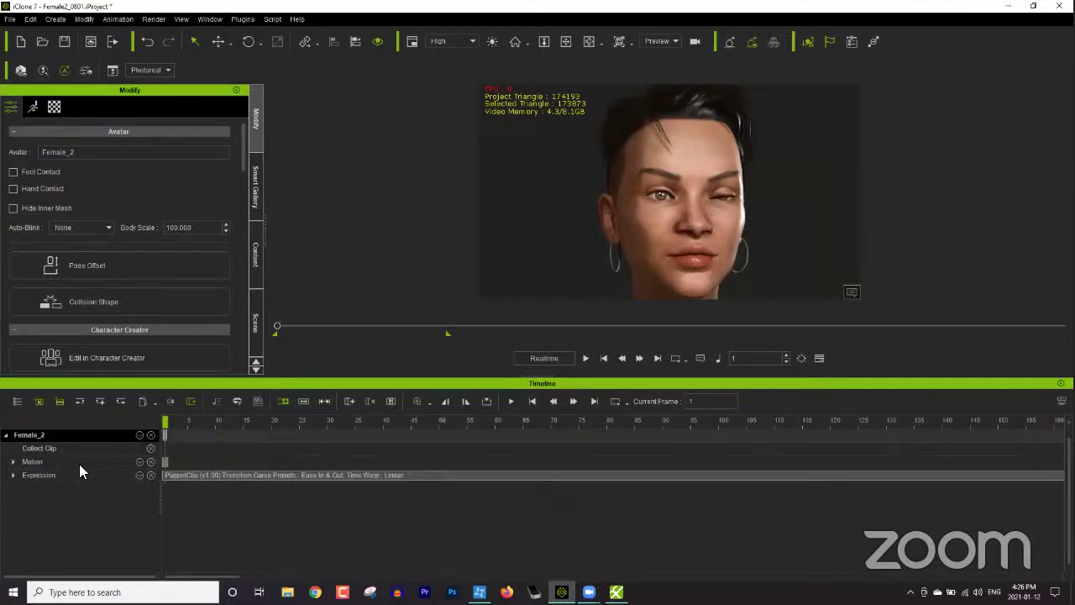
- Expand Expression into Muscle, Eyeball and Head sub-tracks, select the PuppetClip and scrub it to frame 59
left_click(13, 476)
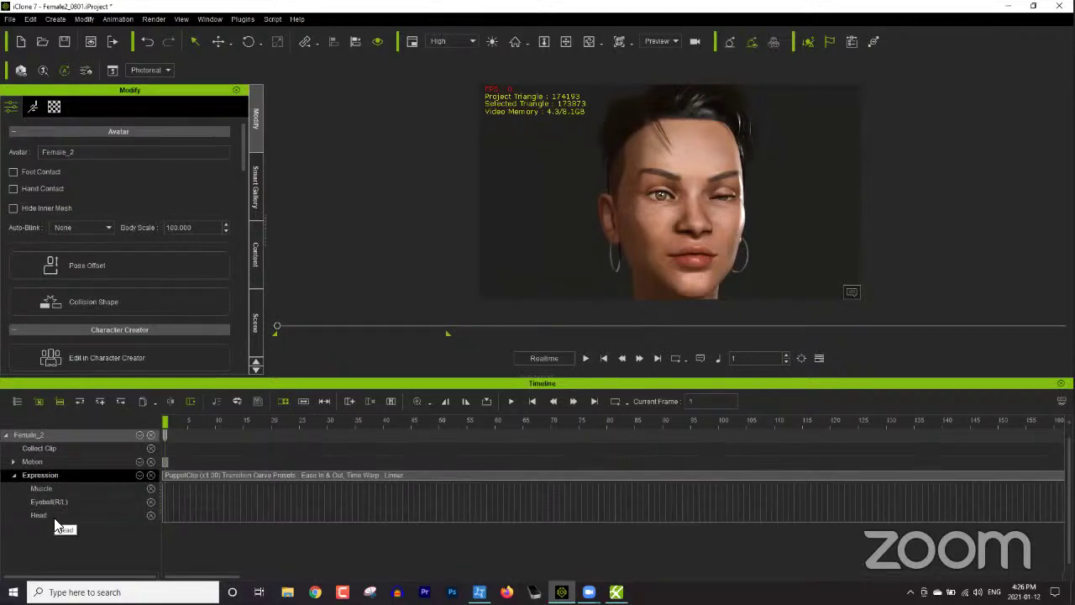
left_click(205, 476)
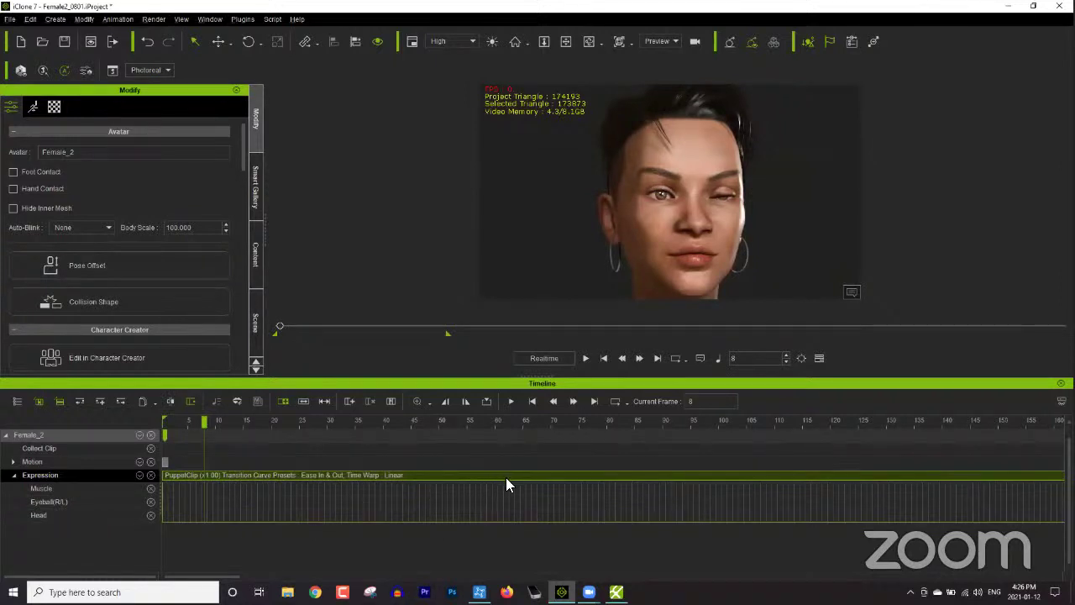
scroll(506, 479, "down", 3)
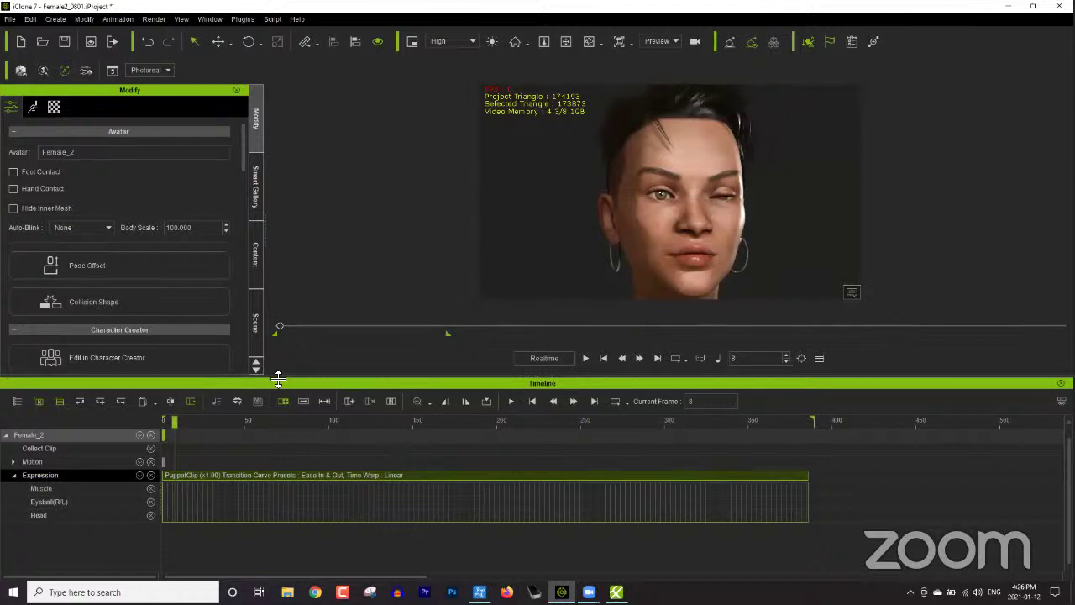
left_click(214, 420)
left_click_drag(229, 419, 150, 422)
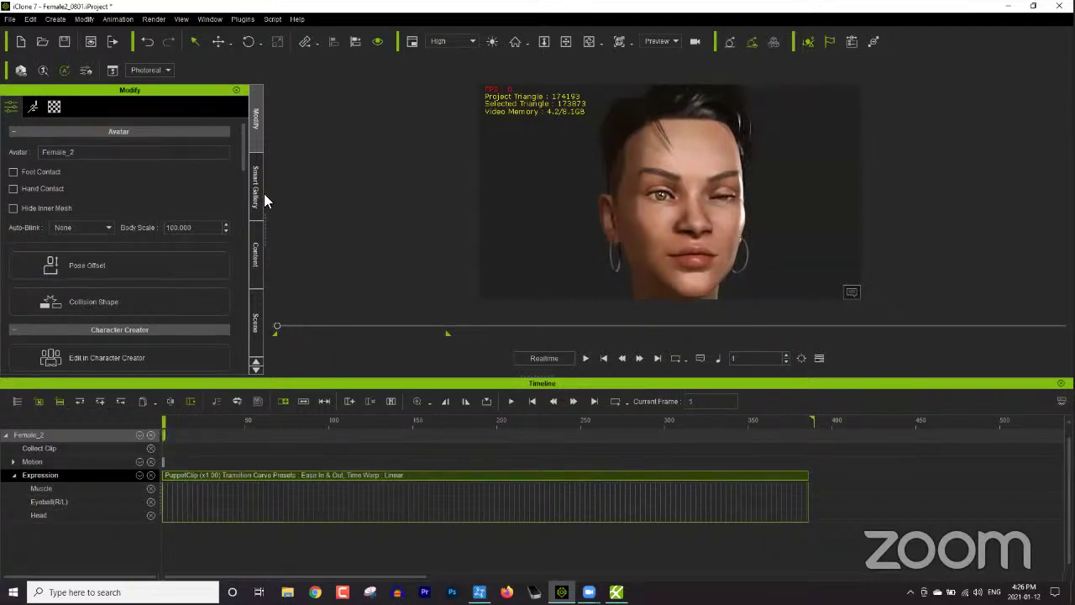
left_click_drag(242, 152, 235, 252)
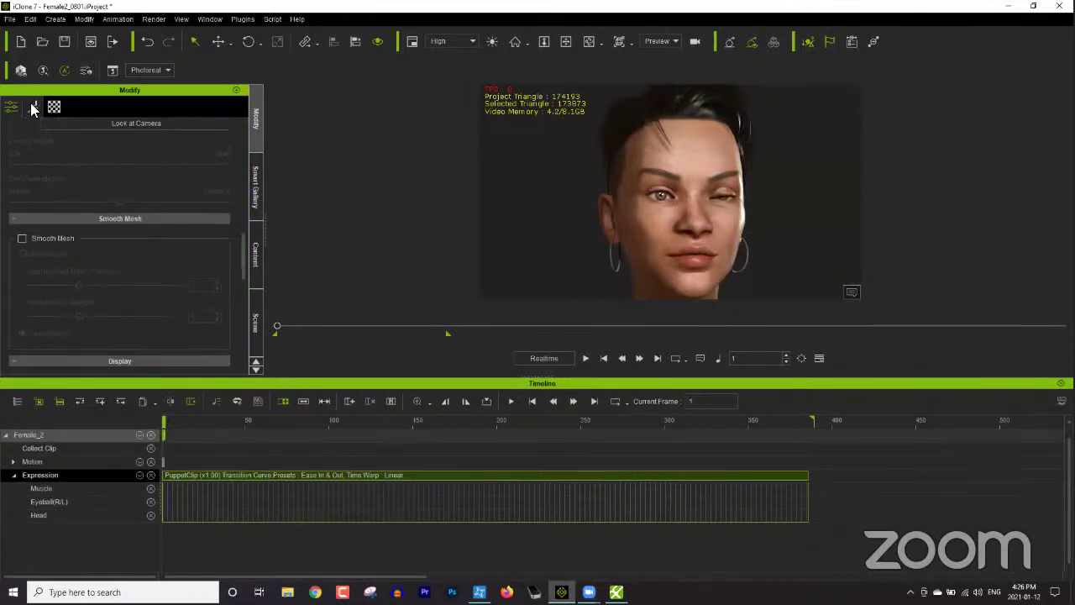
- On the Modify panel's Animation tab, peek at Edit Motion Layer, then scroll down to the Facial tools
left_click(34, 106)
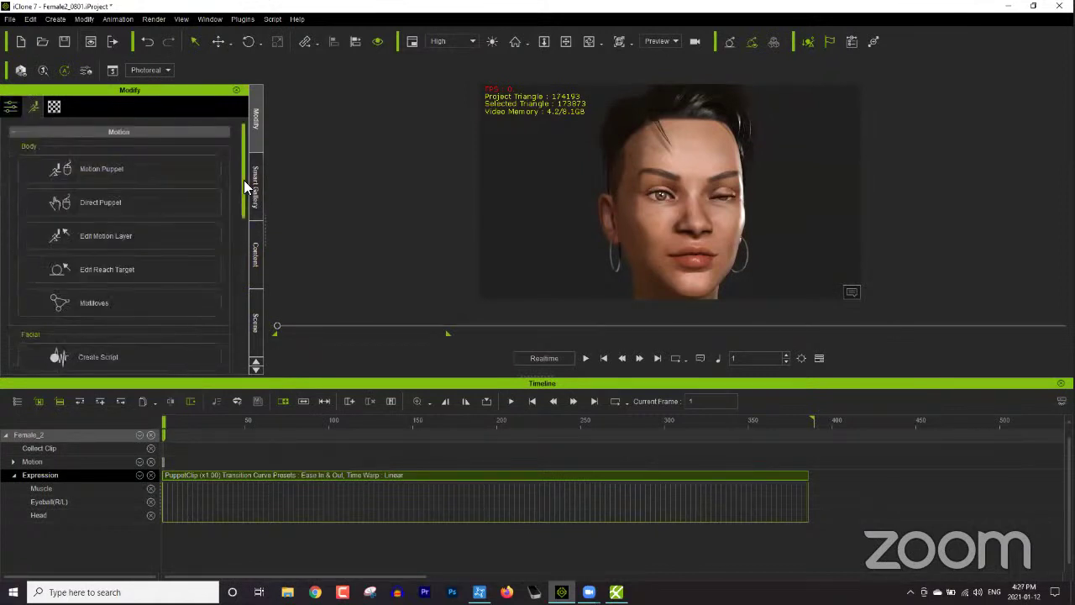
left_click(118, 238)
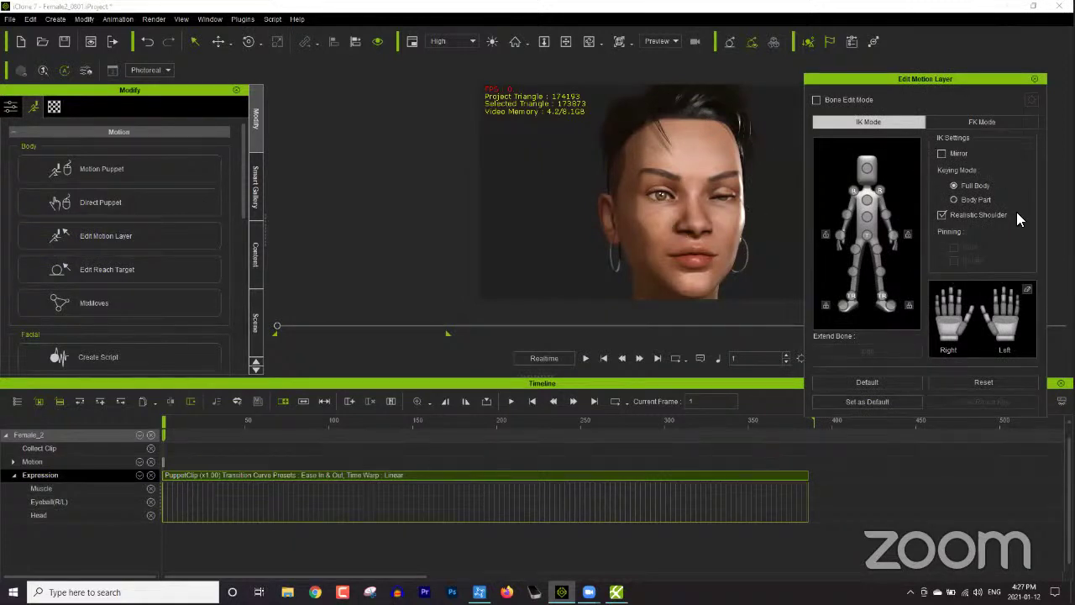
left_click(1035, 79)
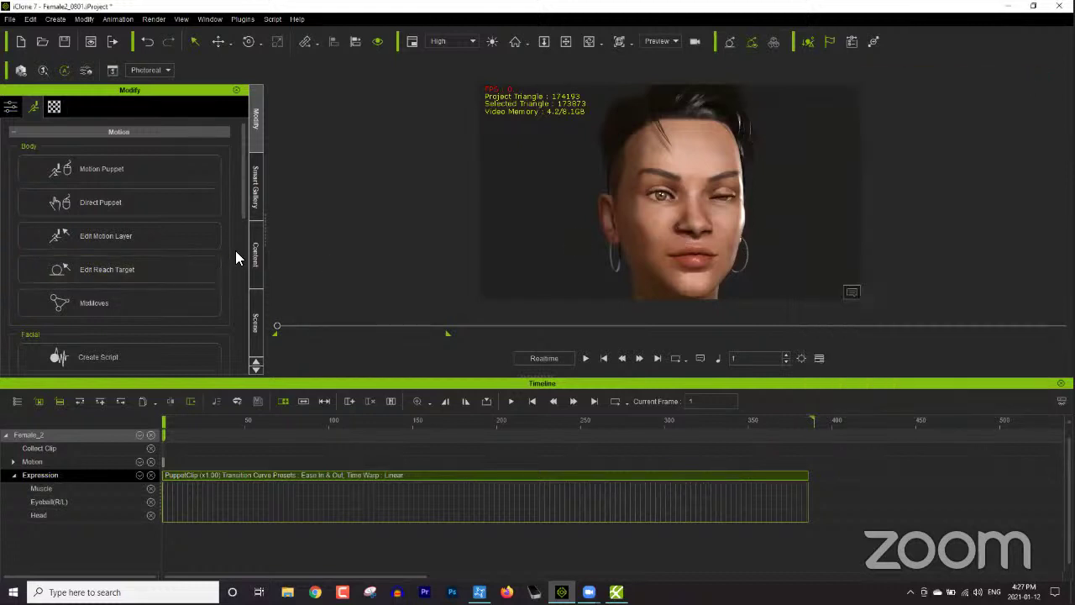
scroll(173, 254, "down", 4)
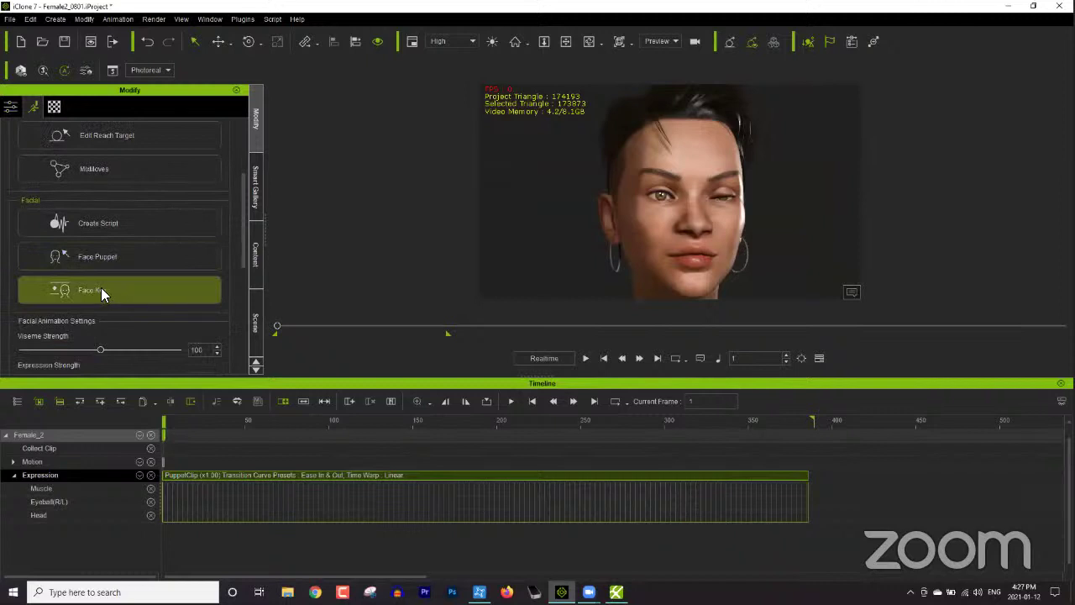
- Open Face Key, dock it beside the Modify panel and view its Happy expression presets
left_click(100, 290)
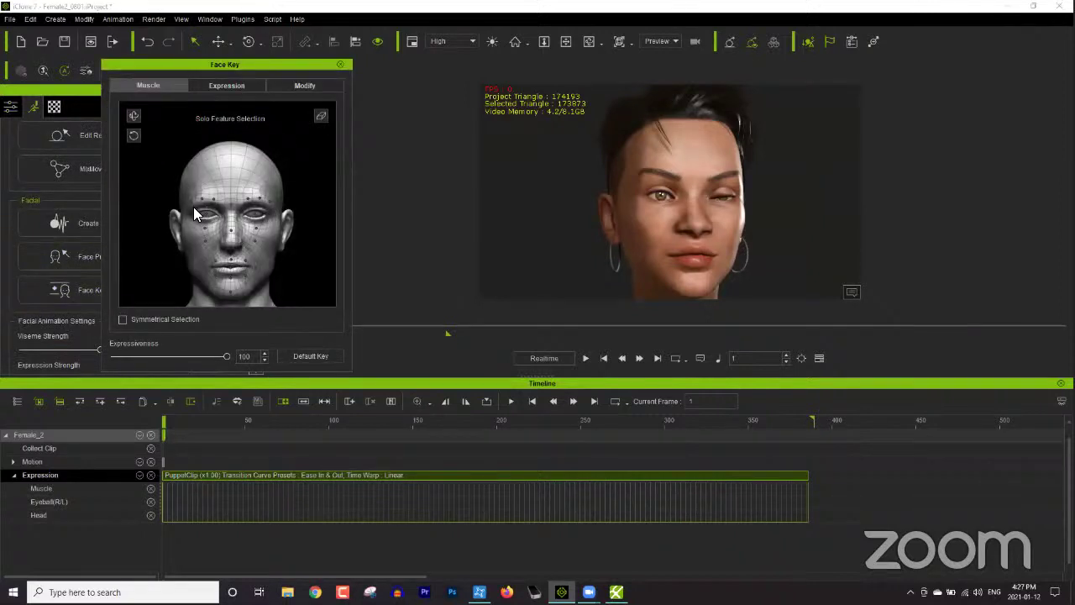
left_click_drag(251, 64, 413, 60)
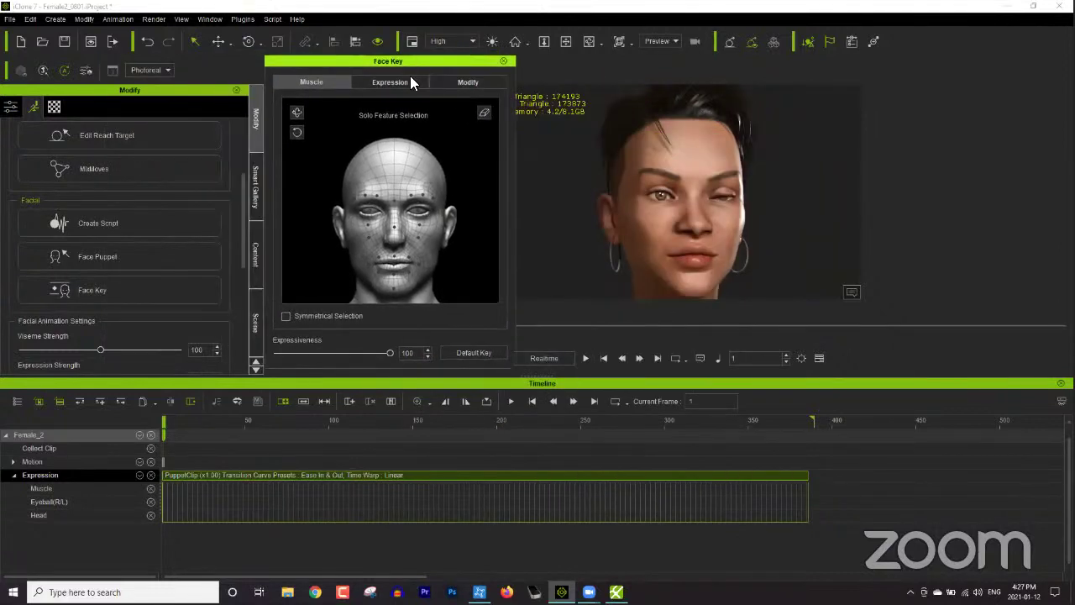
left_click(388, 81)
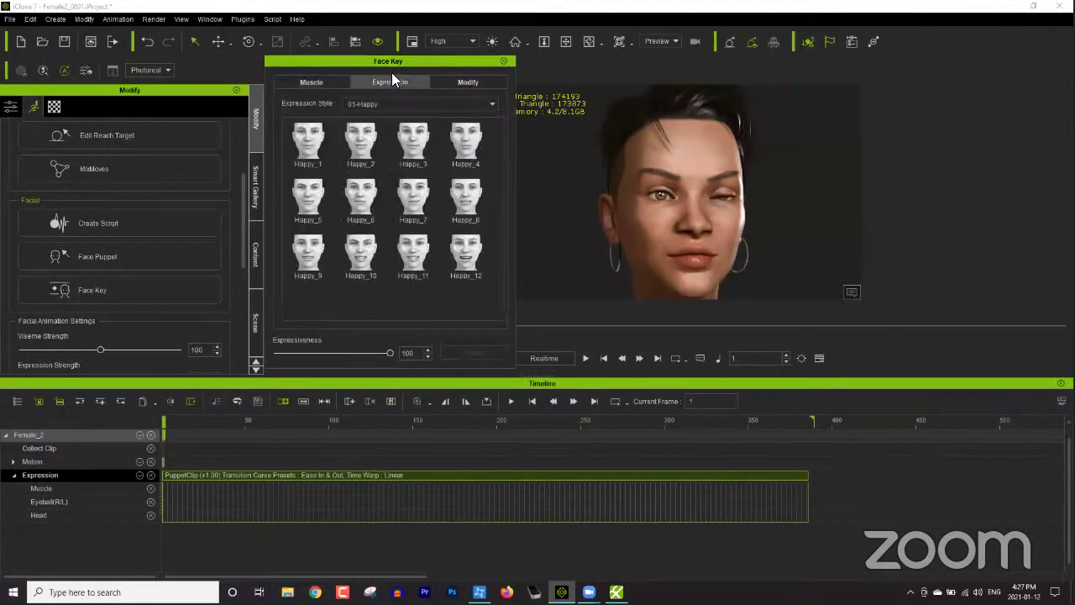
left_click(472, 84)
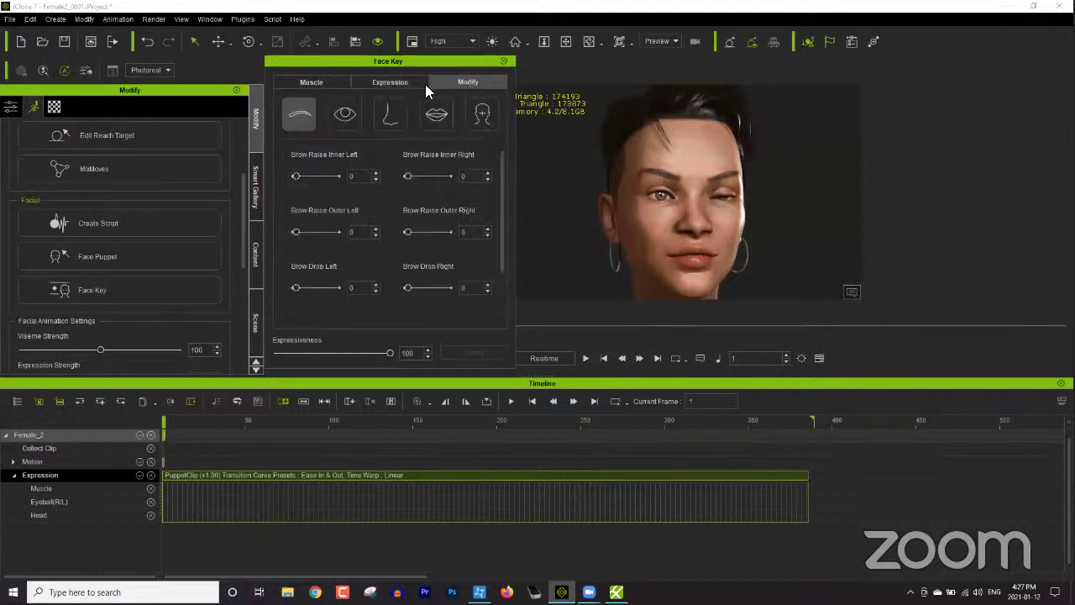
- Browse the facial and brow sliders, return to the Muscle page and move the playhead to frame 11
left_click(415, 79)
left_click(467, 82)
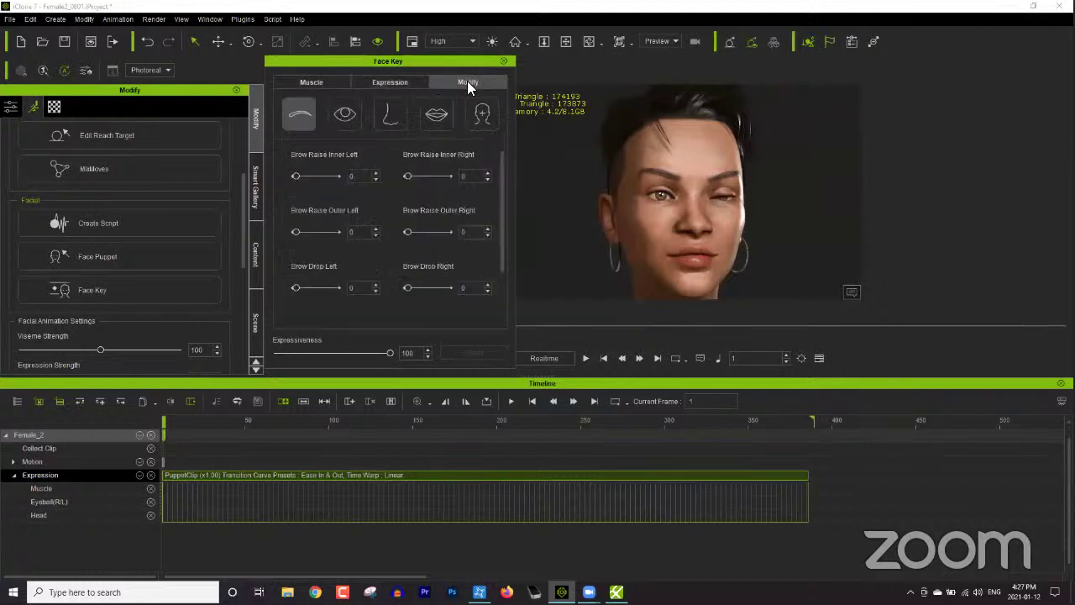
left_click(419, 82)
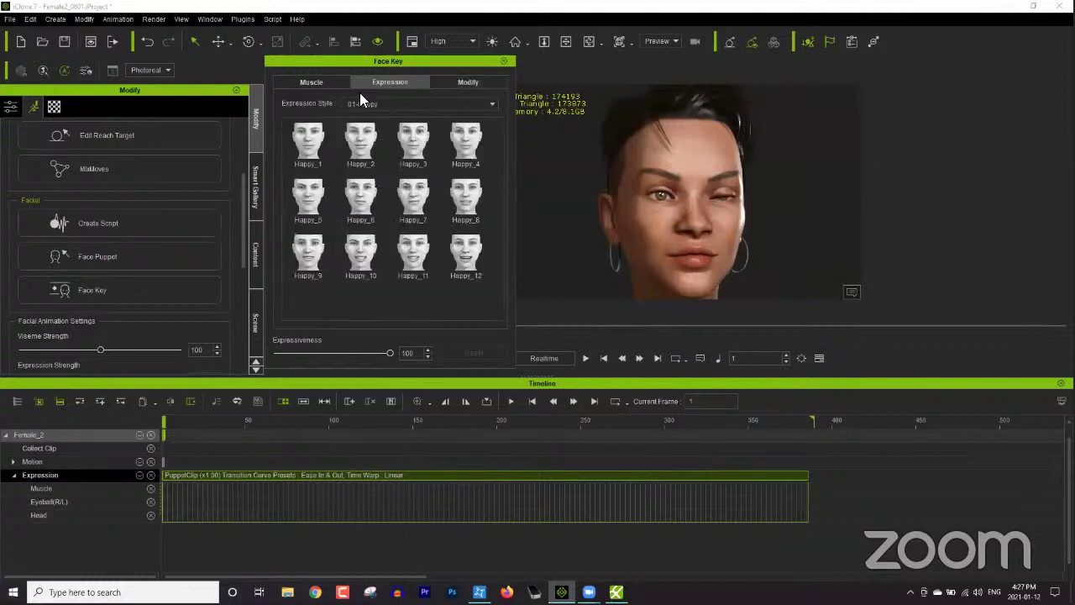
left_click(334, 85)
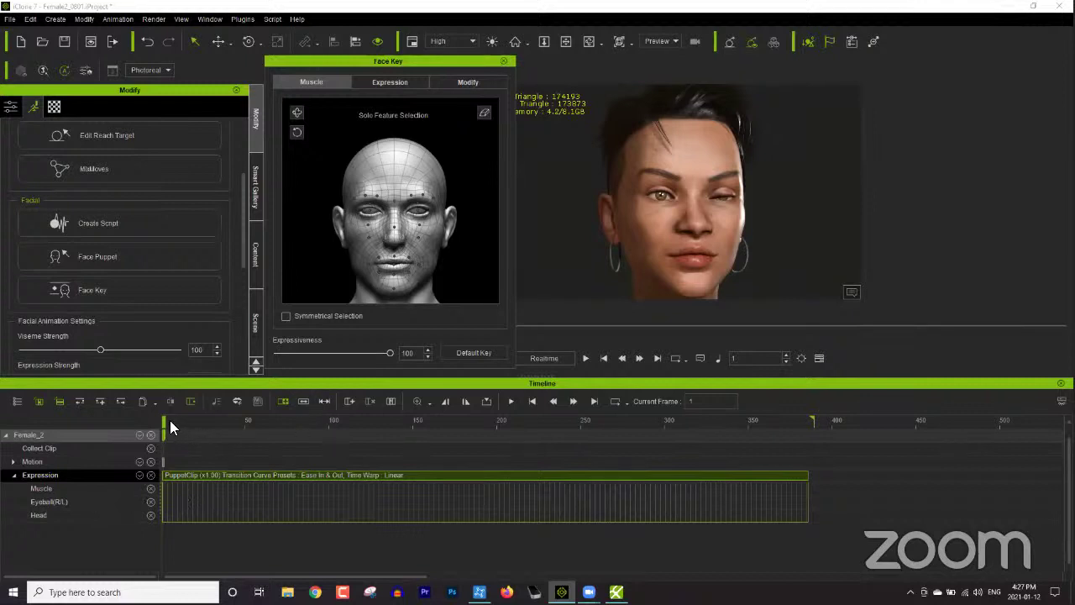
left_click_drag(170, 427, 178, 424)
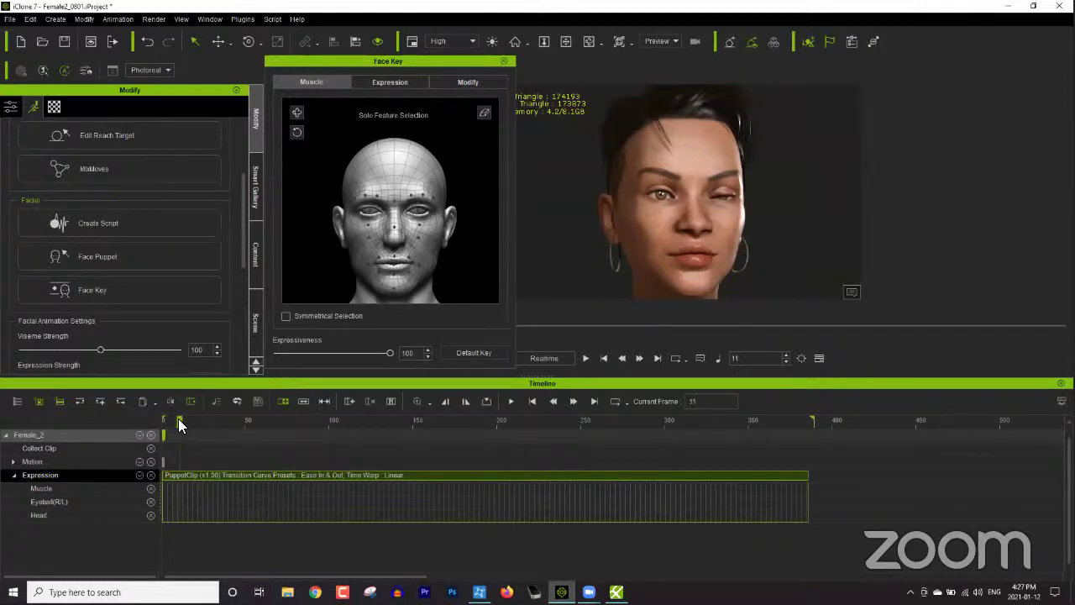
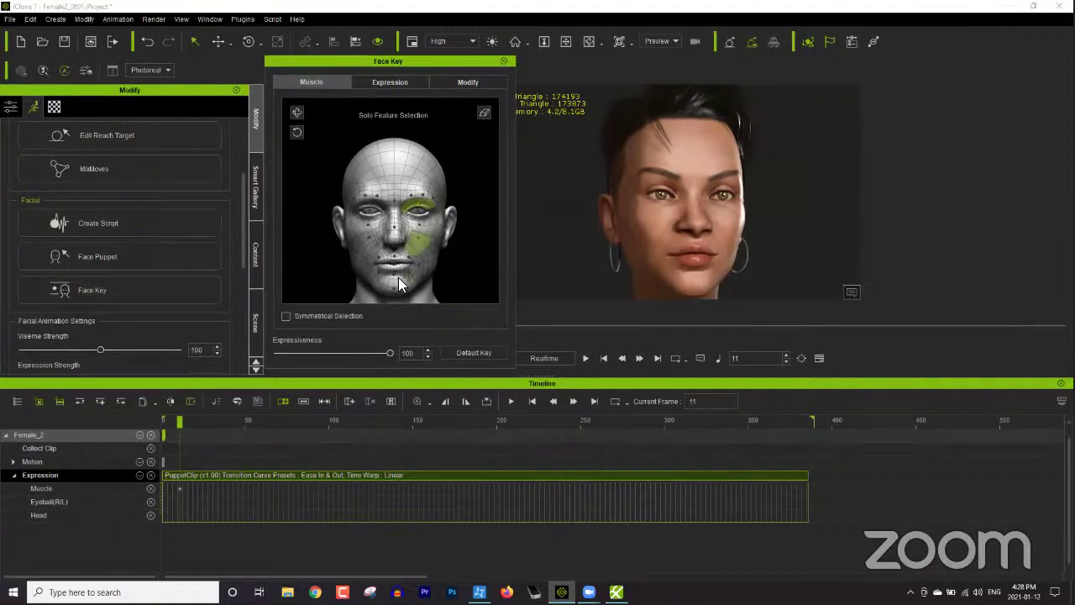
- Clear the green cheek selection and add a neutral default face key at frame 51
left_click_drag(184, 423, 248, 414)
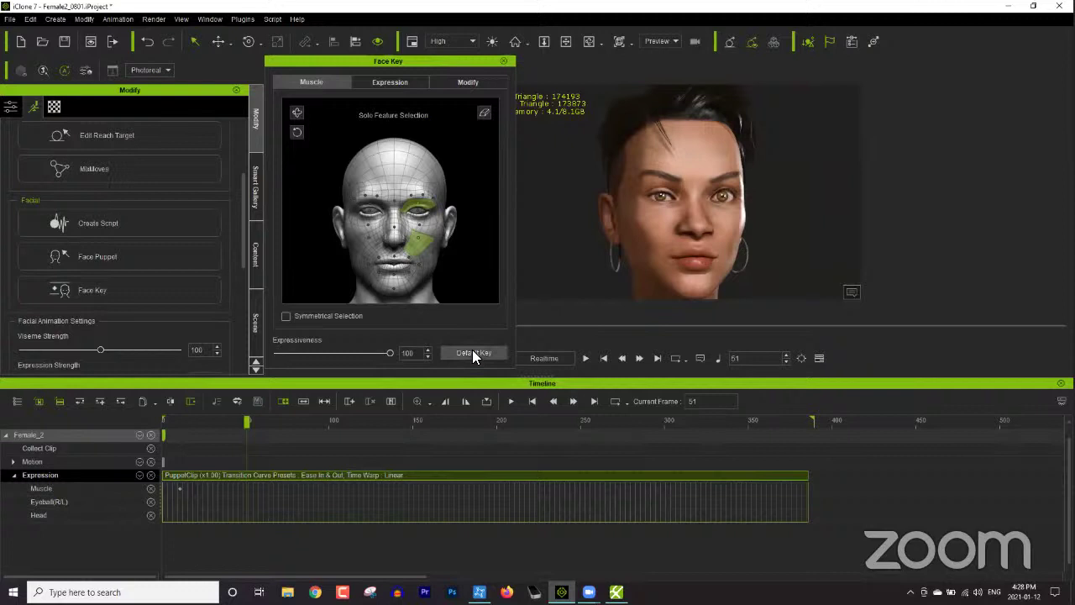
left_click(485, 114)
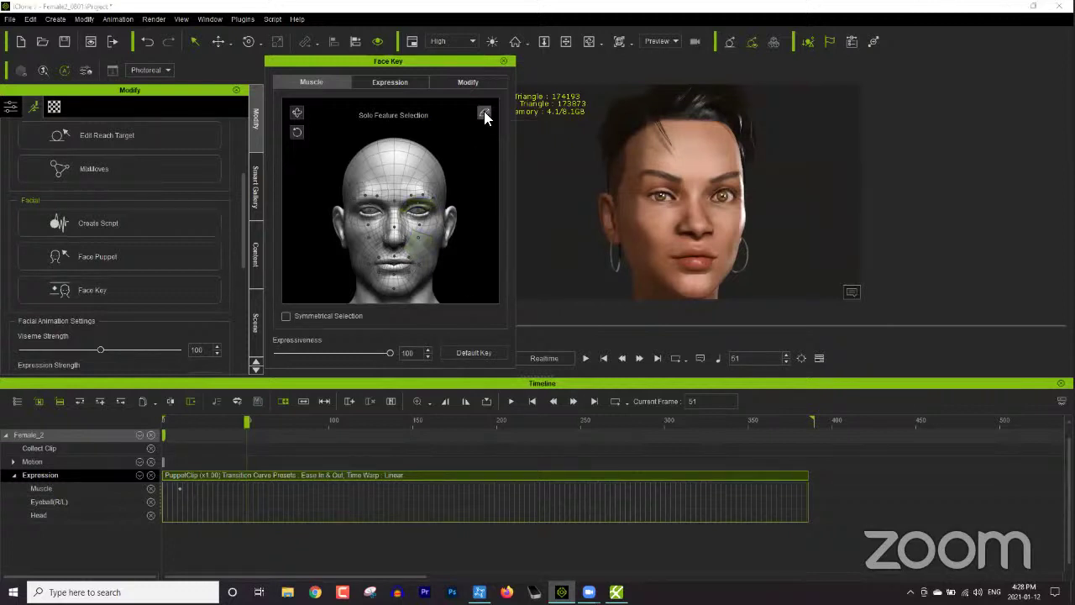
left_click(474, 352)
- Select the frame 10 muscle key and scrub around frame 7 to preview the face
left_click(179, 487)
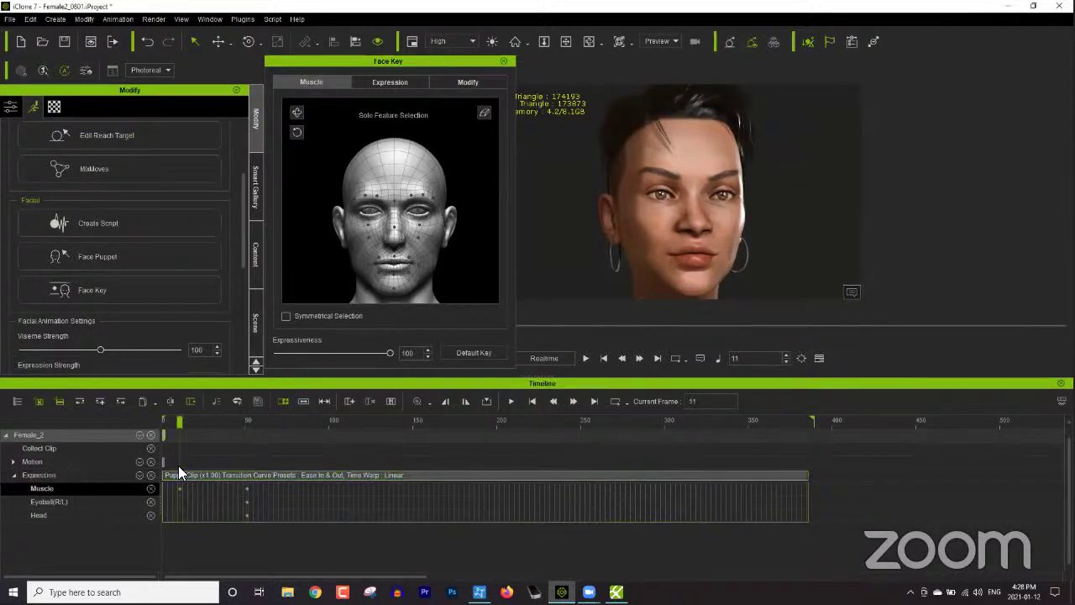
mouse_move(172, 422)
left_mouse_down()
mouse_move(159, 421)
mouse_move(195, 420)
mouse_move(178, 420)
left_mouse_up()
left_click_drag(173, 423, 223, 411)
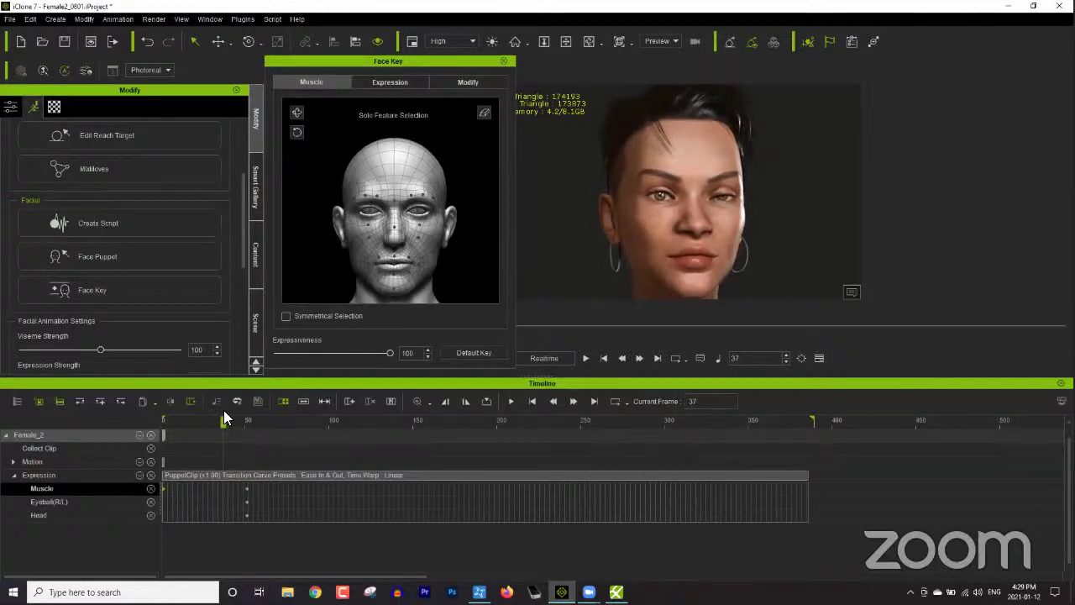
- Copy the opening muscle key and paste it around frame 36
right_click(163, 487)
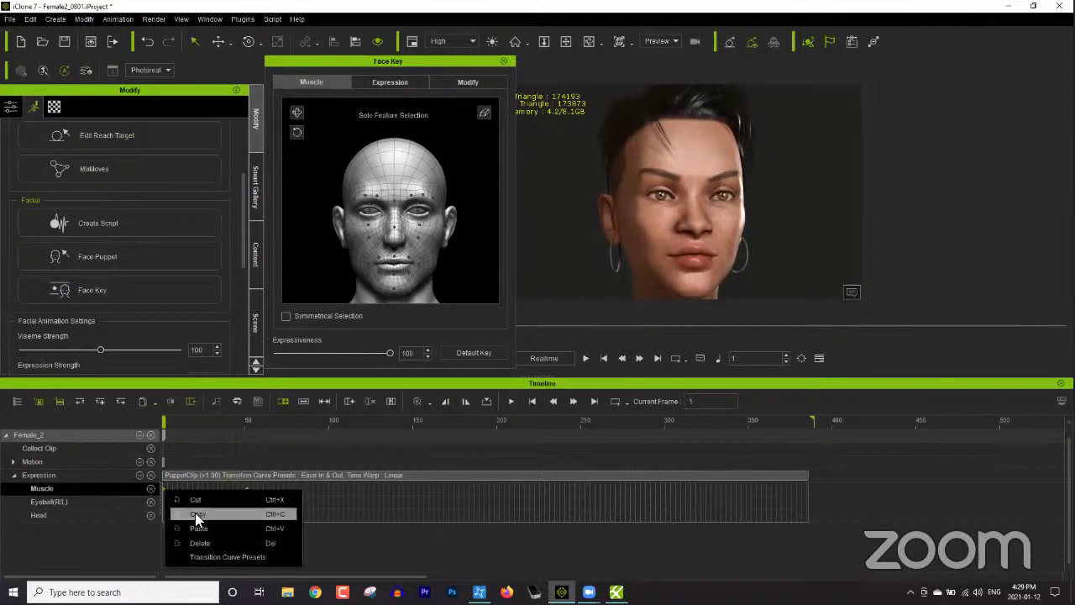
left_click(196, 511)
left_click_drag(206, 418, 225, 421)
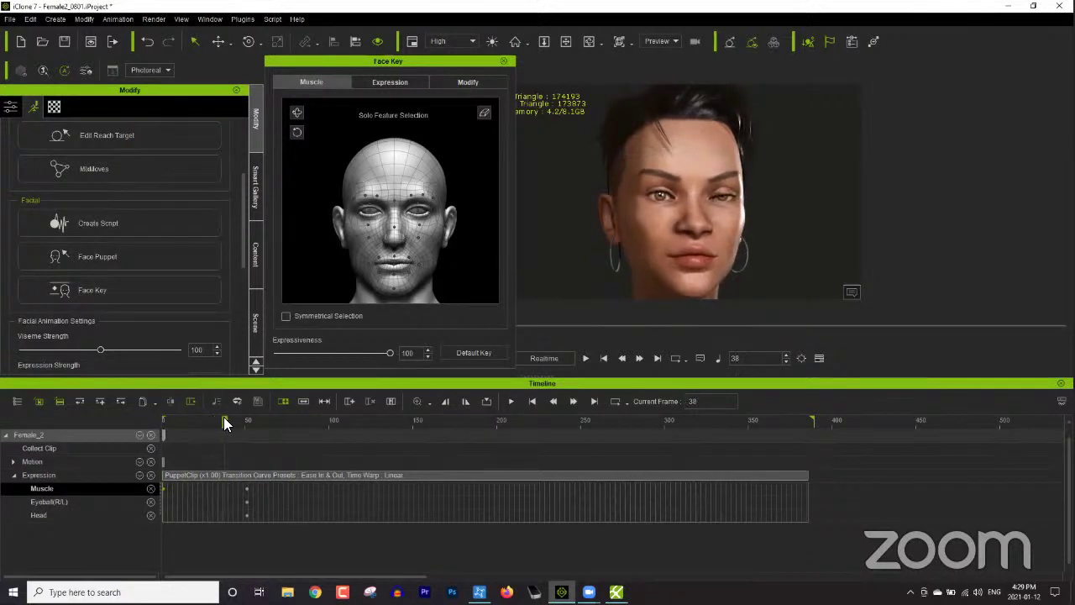
right_click(225, 486)
left_click(260, 523)
- Scrub around the new key near frame 37, then play the animation from the start
mouse_move(234, 422)
left_mouse_down()
mouse_move(269, 423)
mouse_move(242, 424)
left_mouse_up()
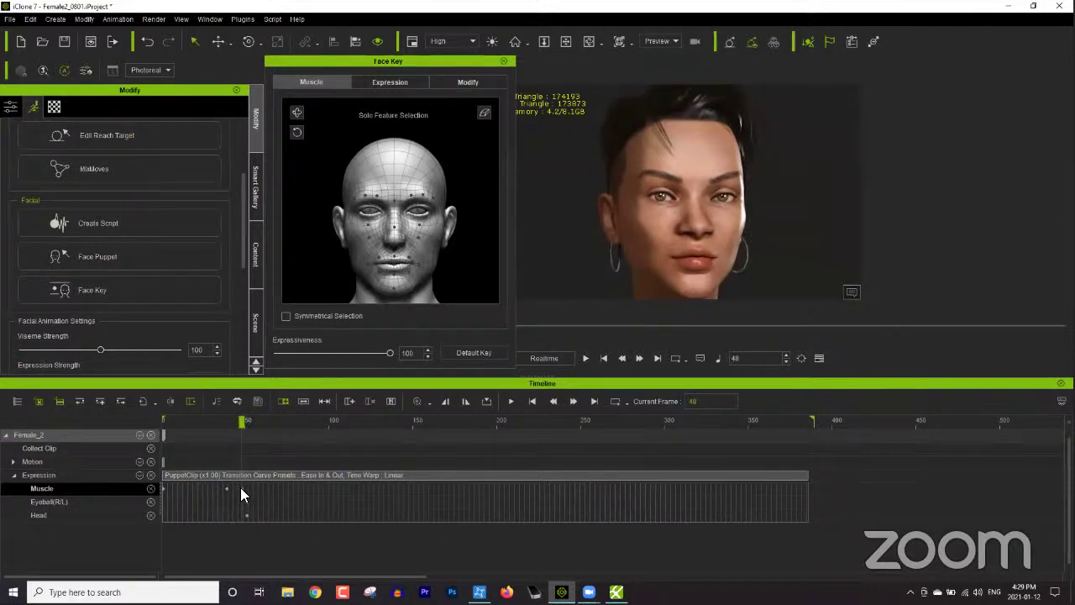
left_click(223, 422)
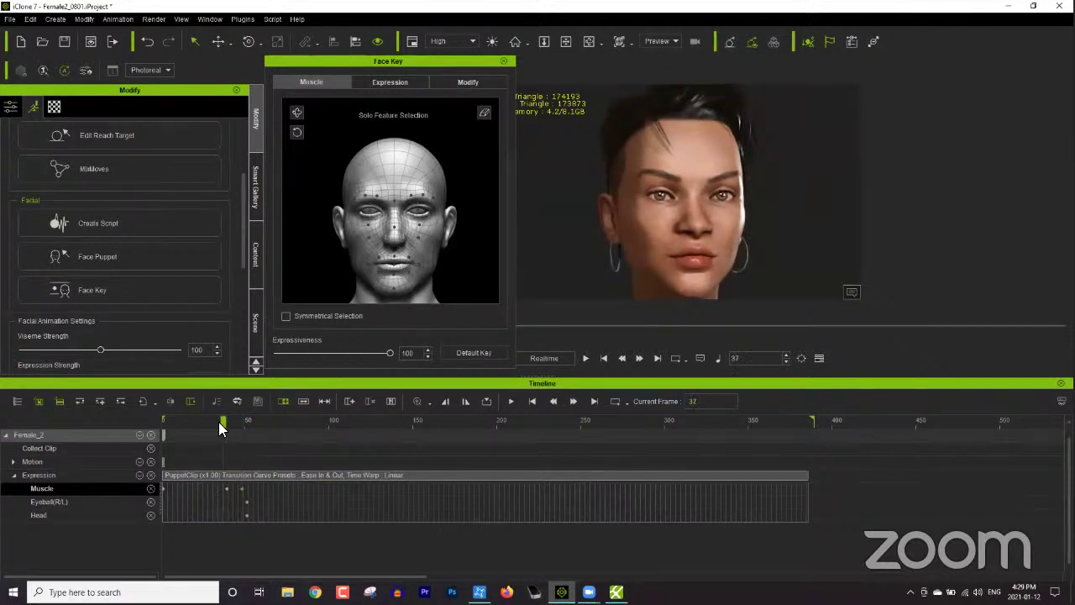
left_click_drag(232, 422, 156, 415)
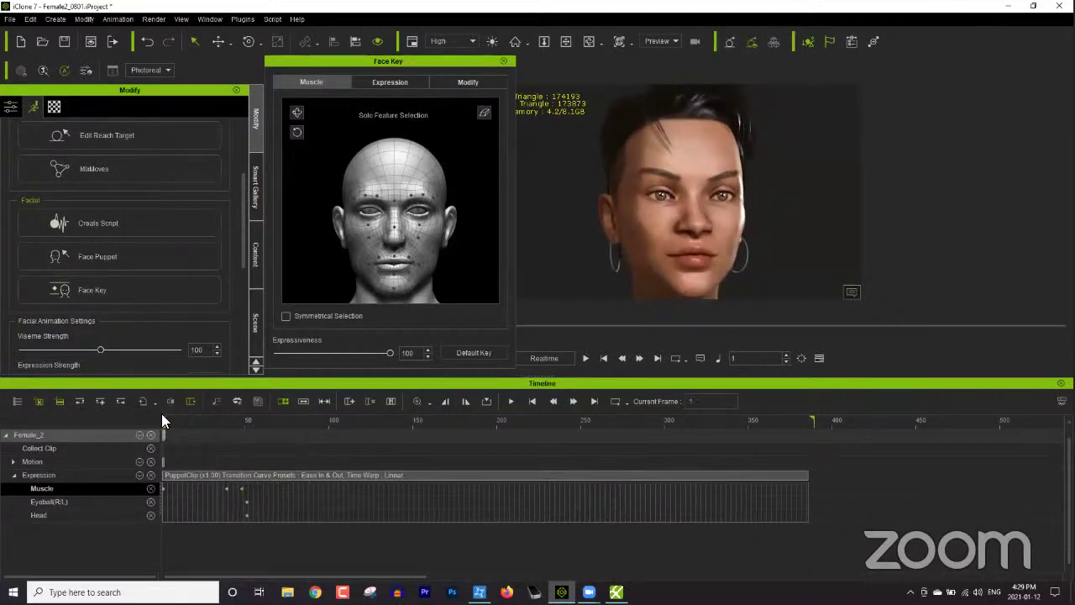
key("space")
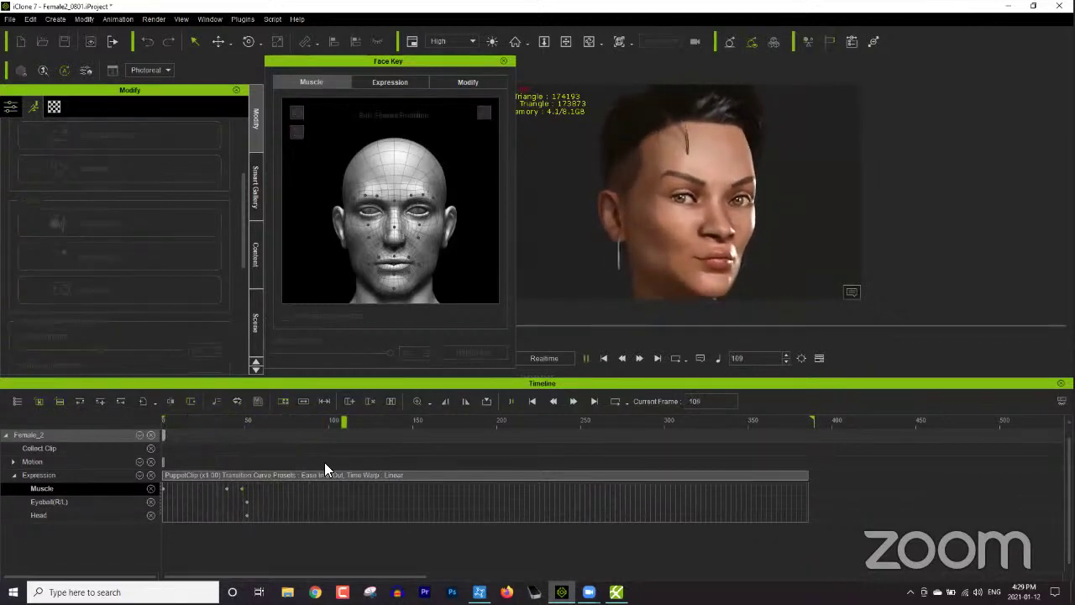
- Stop playback and move the muscle key near frame 39 a few frames later, previewing through frame 78
key("space")
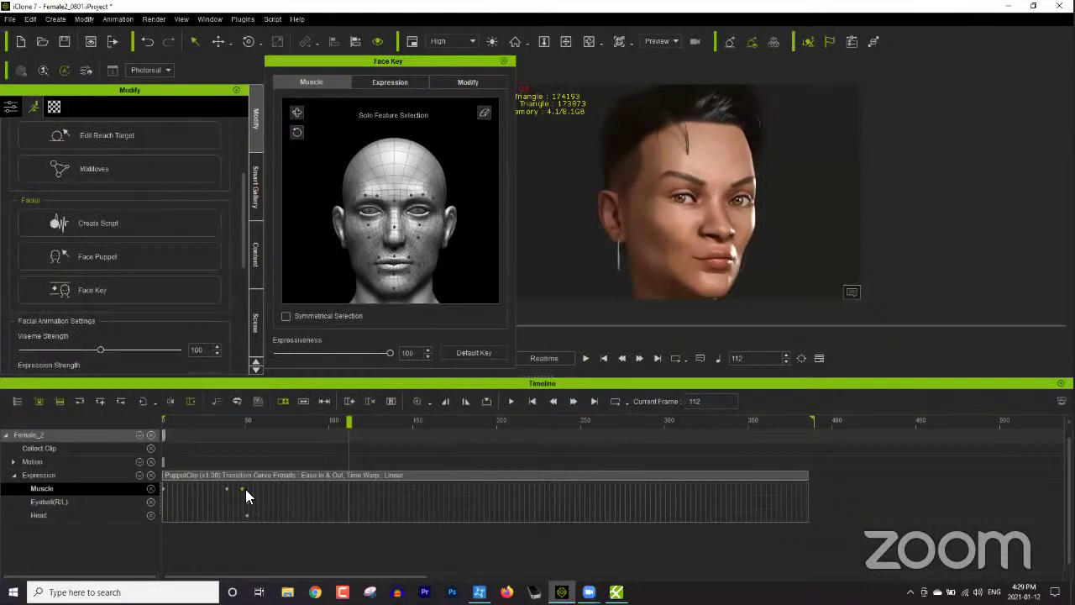
left_click(203, 422)
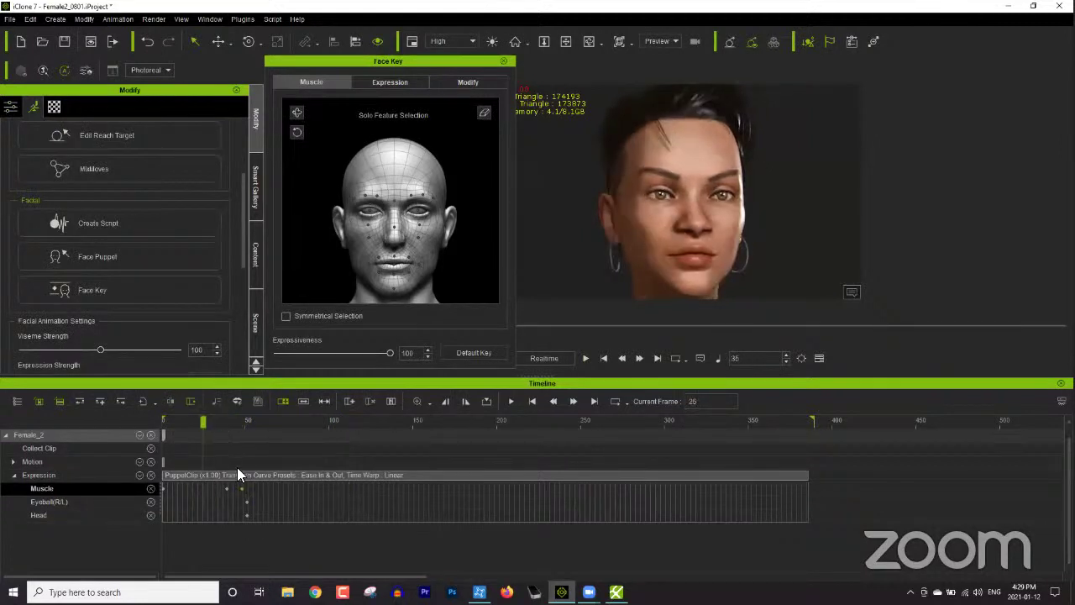
left_click(264, 487)
left_click_drag(230, 487, 240, 487)
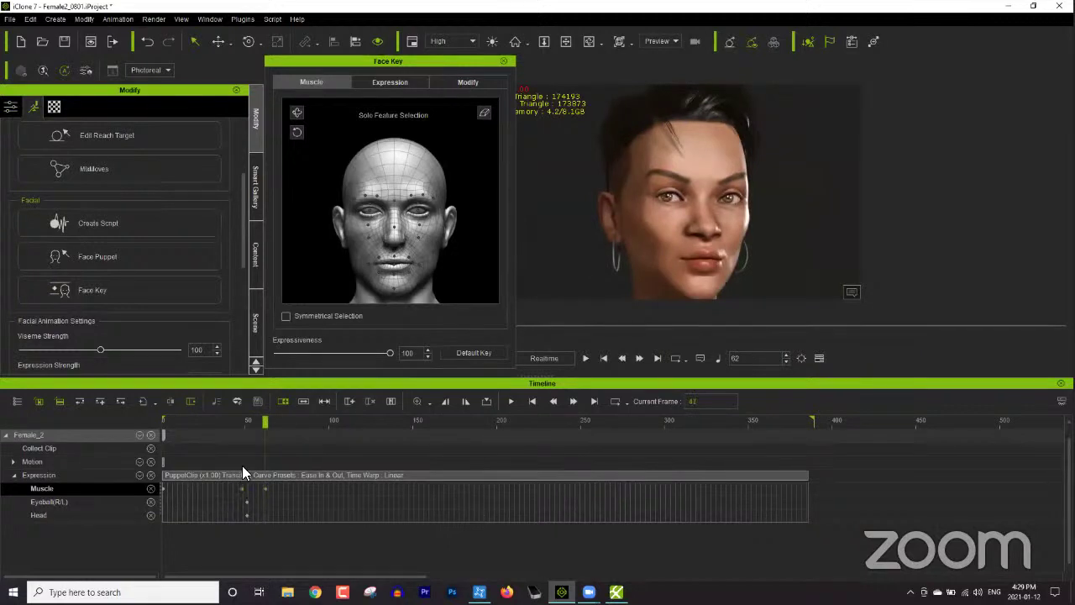
left_click_drag(242, 422, 155, 423)
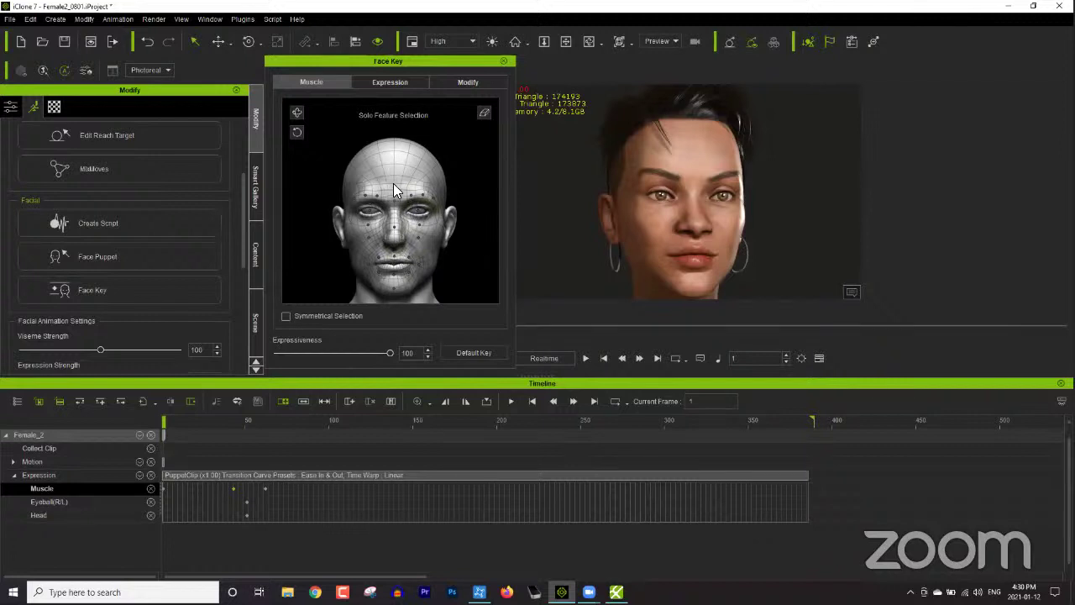
left_click_drag(215, 425, 303, 408)
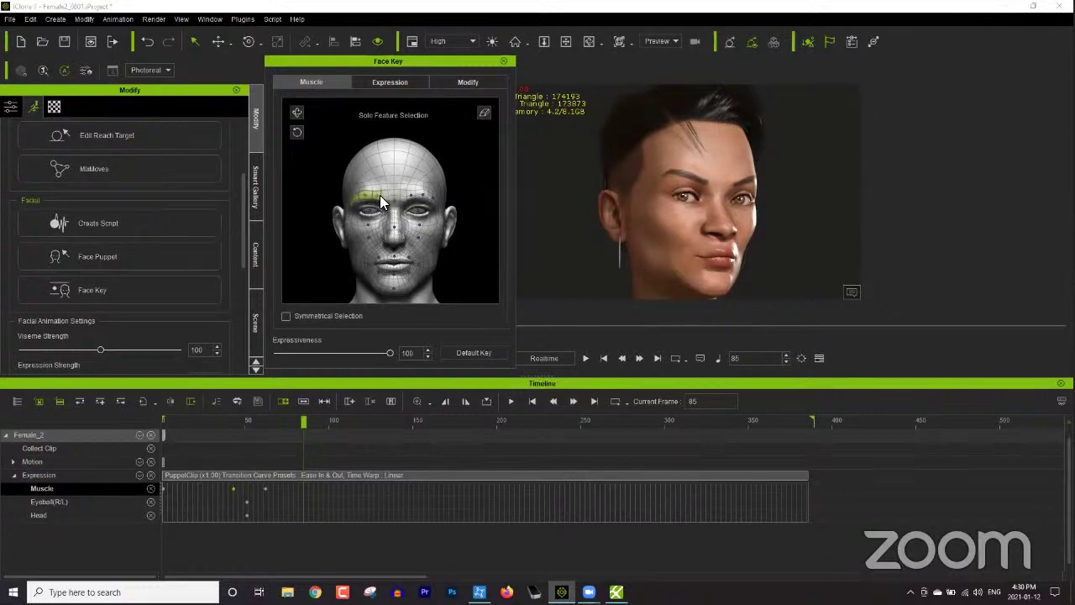
- Select the left eyebrow region and add a neutral face key at frame 79
left_click(380, 195)
left_click_drag(305, 422, 293, 422)
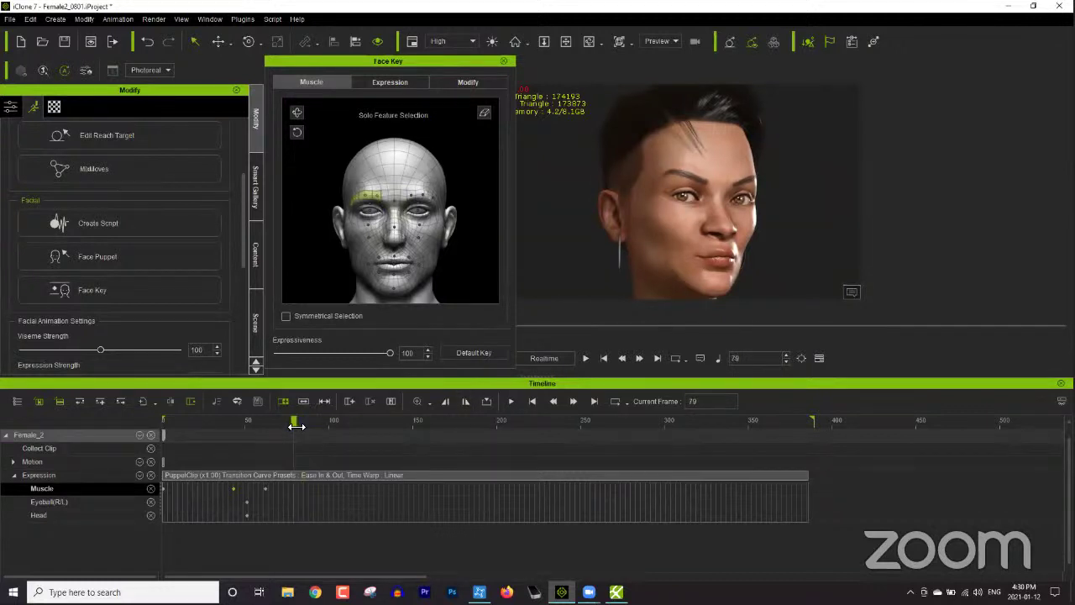
left_click(468, 354)
- Raise the character's left eyebrow at frame 92, then scrub back to compare around frame 79
left_click_drag(295, 422, 310, 421)
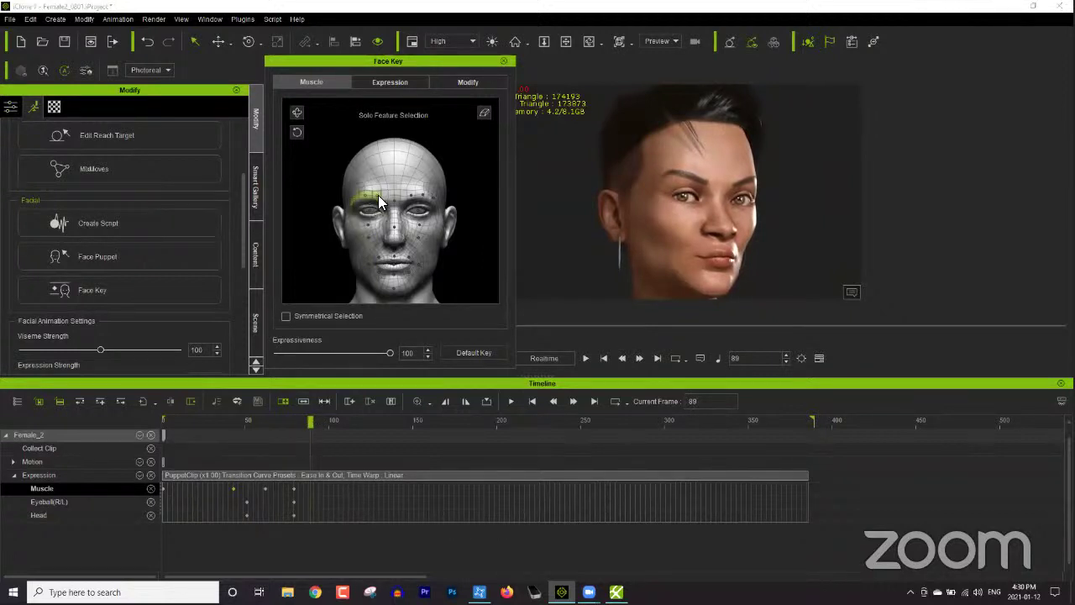
left_click_drag(378, 195, 383, 135)
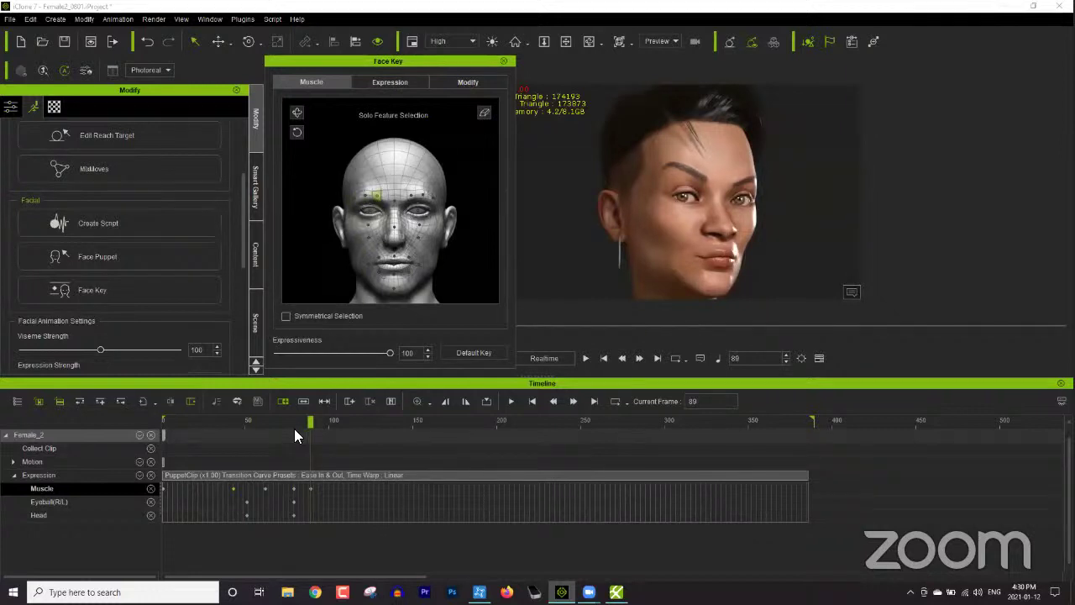
mouse_move(313, 423)
left_mouse_down()
mouse_move(293, 426)
mouse_move(326, 416)
mouse_move(293, 420)
left_mouse_up()
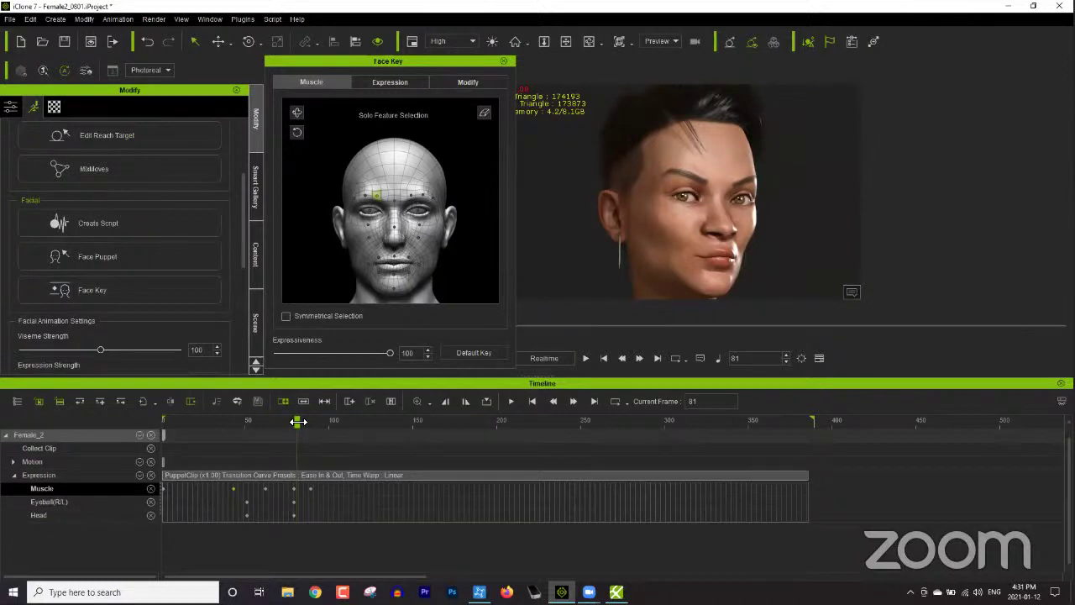
left_click_drag(297, 422, 334, 417)
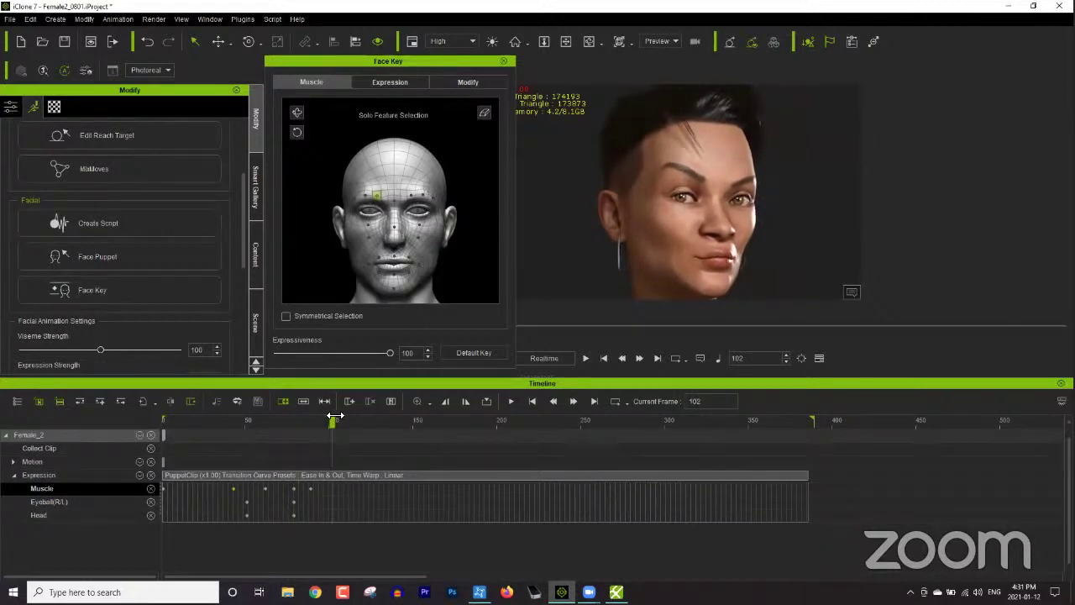
- Copy the raised-eyebrow muscle key from frame 89 and paste it at frame 120
left_click(310, 488)
right_click(311, 487)
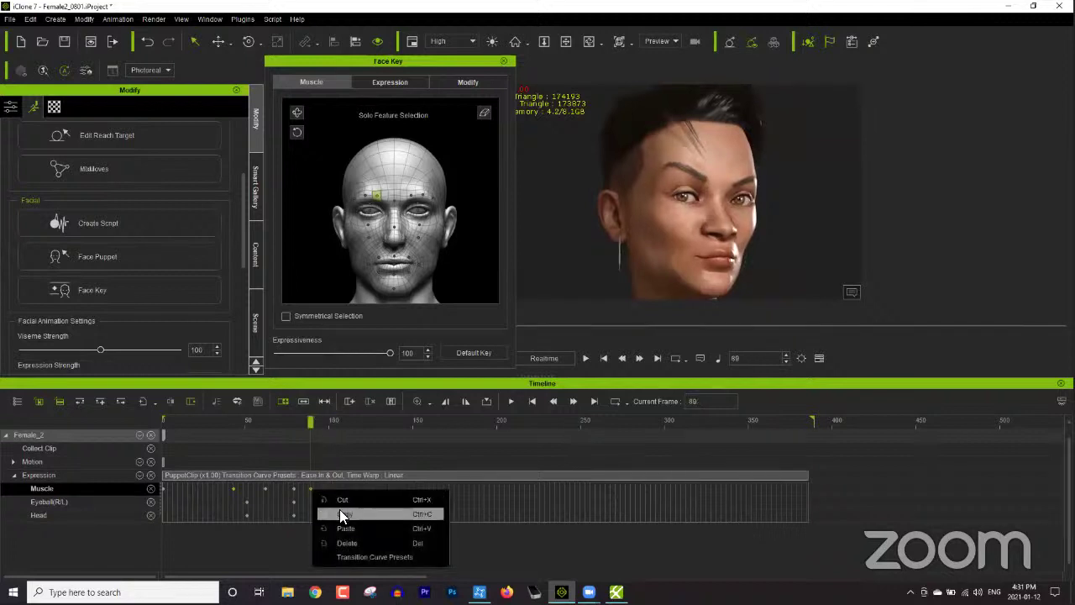
left_click(340, 511)
left_click_drag(328, 422, 362, 423)
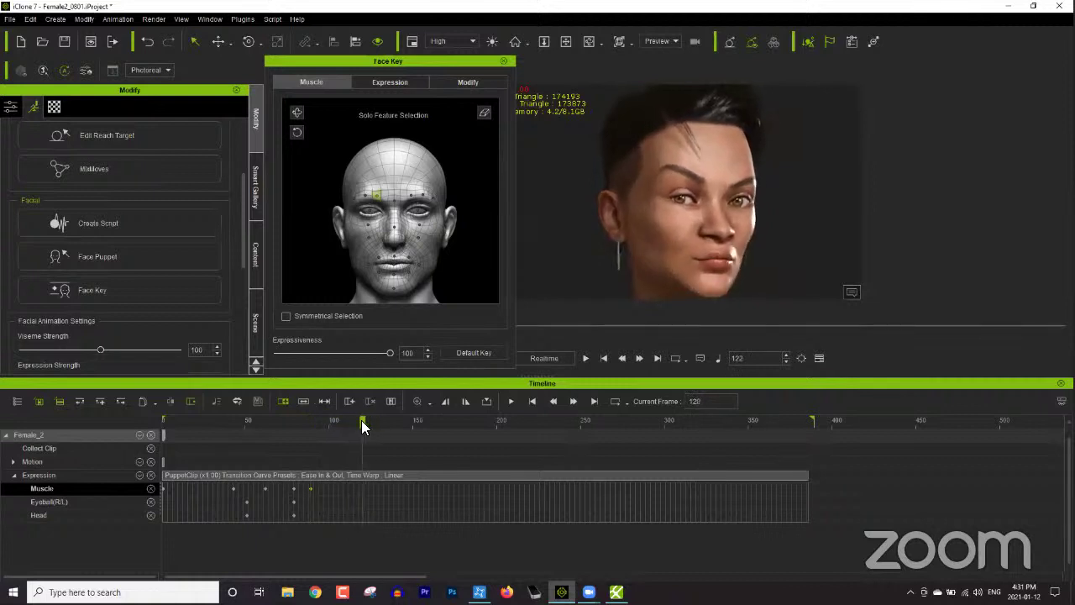
right_click(361, 486)
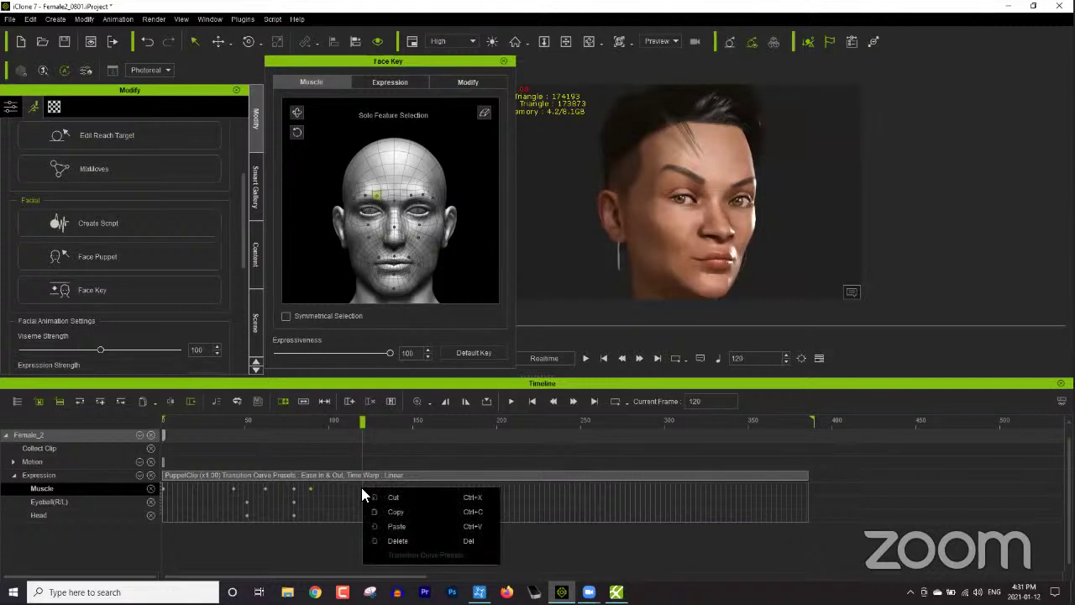
left_click(393, 525)
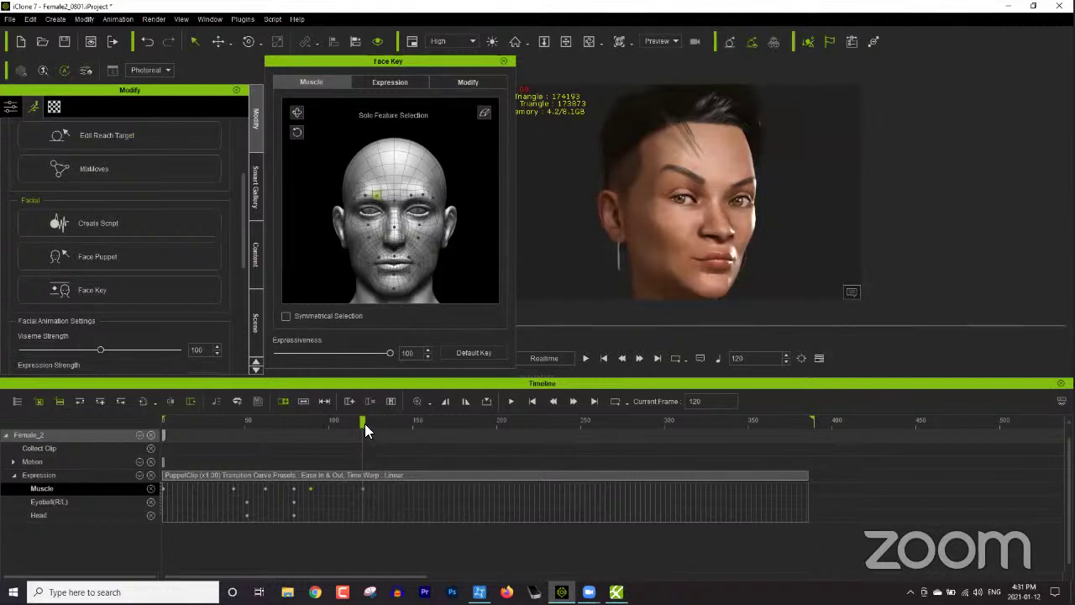
- Add a neutral face key at frame 134, delete the muscle key at frame 149, and review
left_click_drag(364, 423, 385, 424)
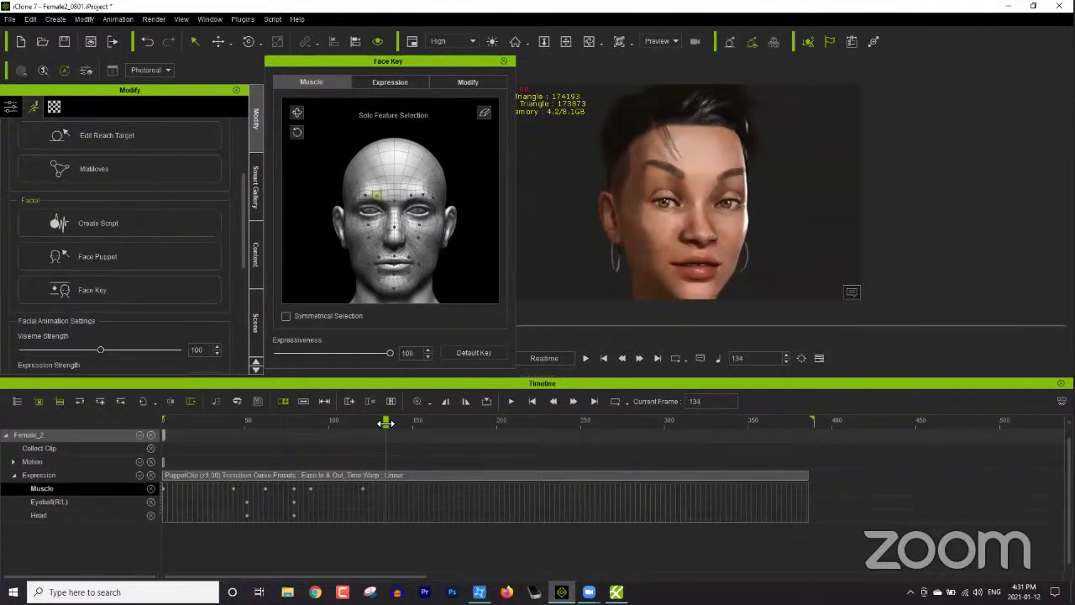
left_click(473, 354)
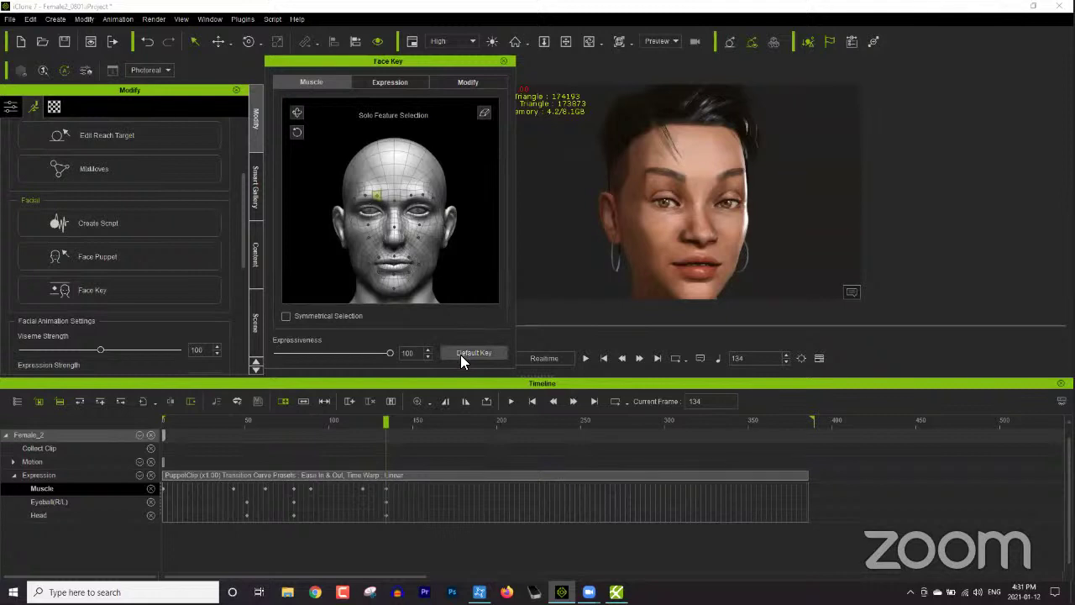
left_click(409, 486)
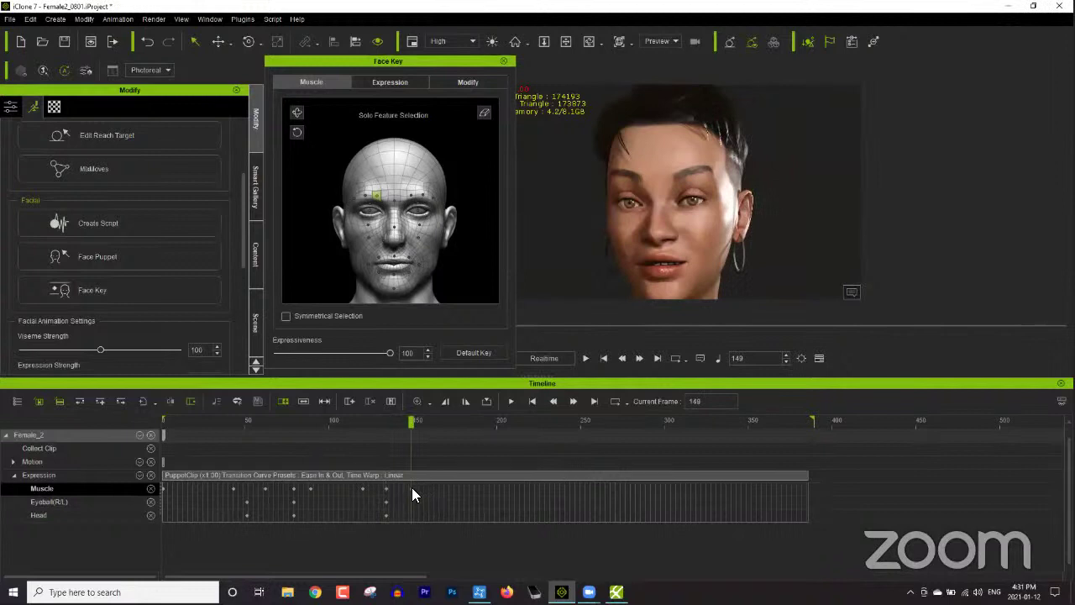
right_click(412, 488)
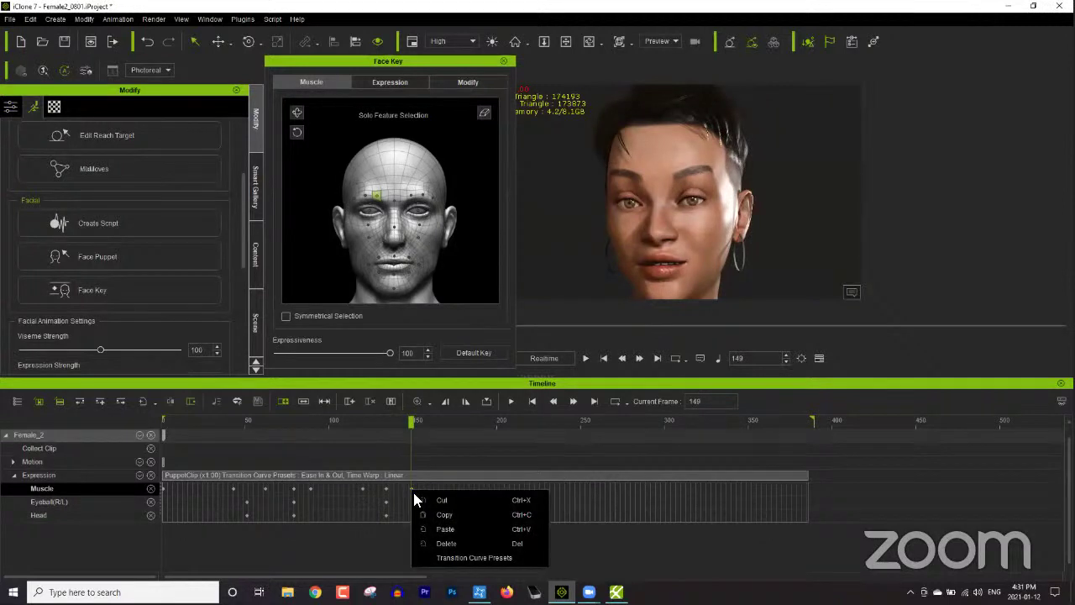
left_click(451, 543)
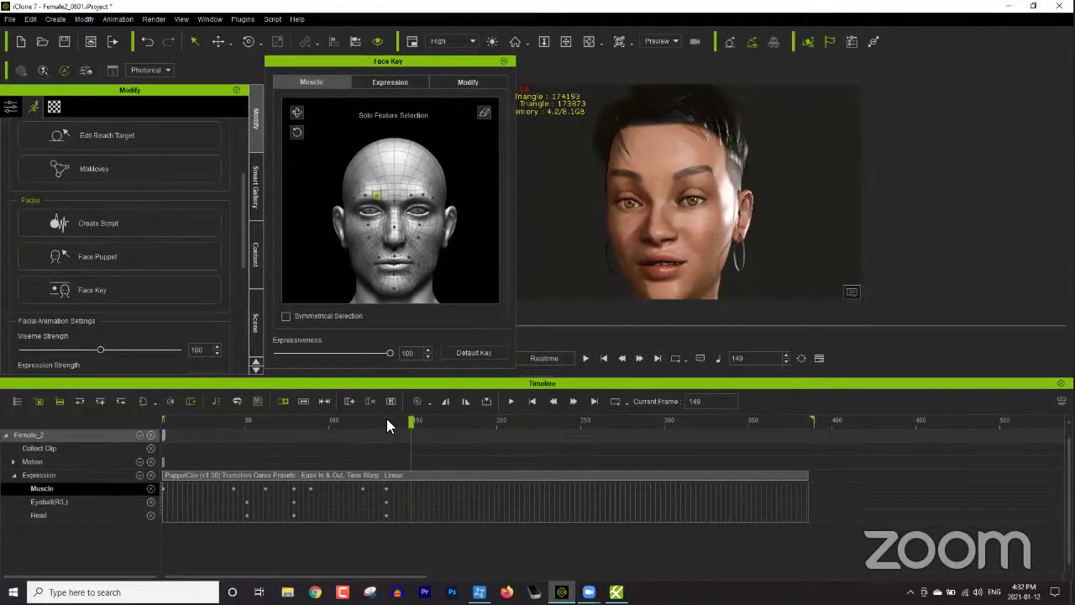
left_click_drag(388, 418, 295, 417)
left_click_drag(218, 418, 205, 418)
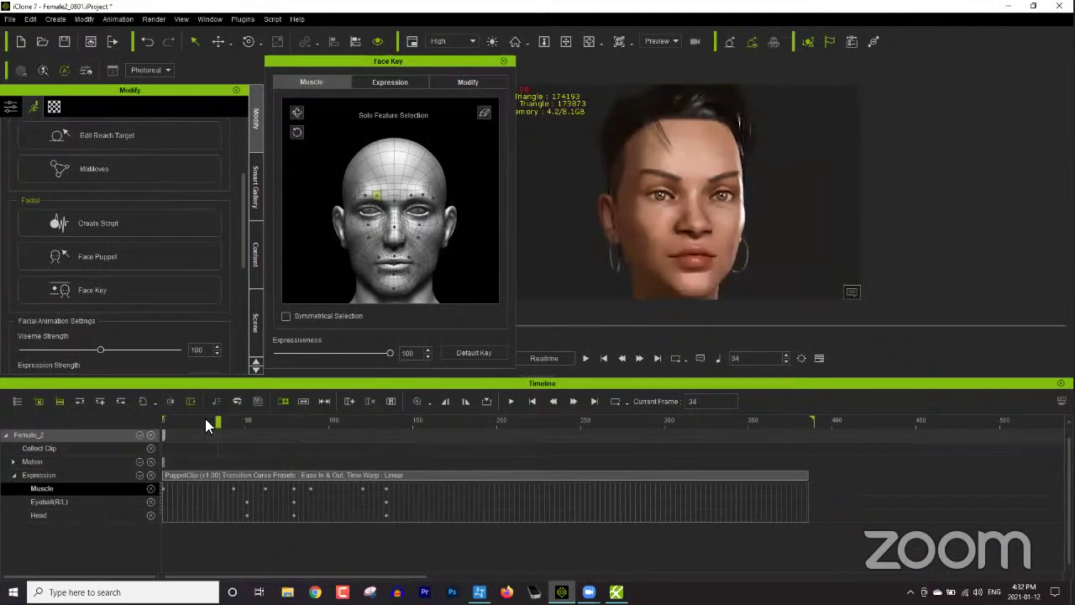
- Preview the animation, then add a default face key at frame 210
key("space")
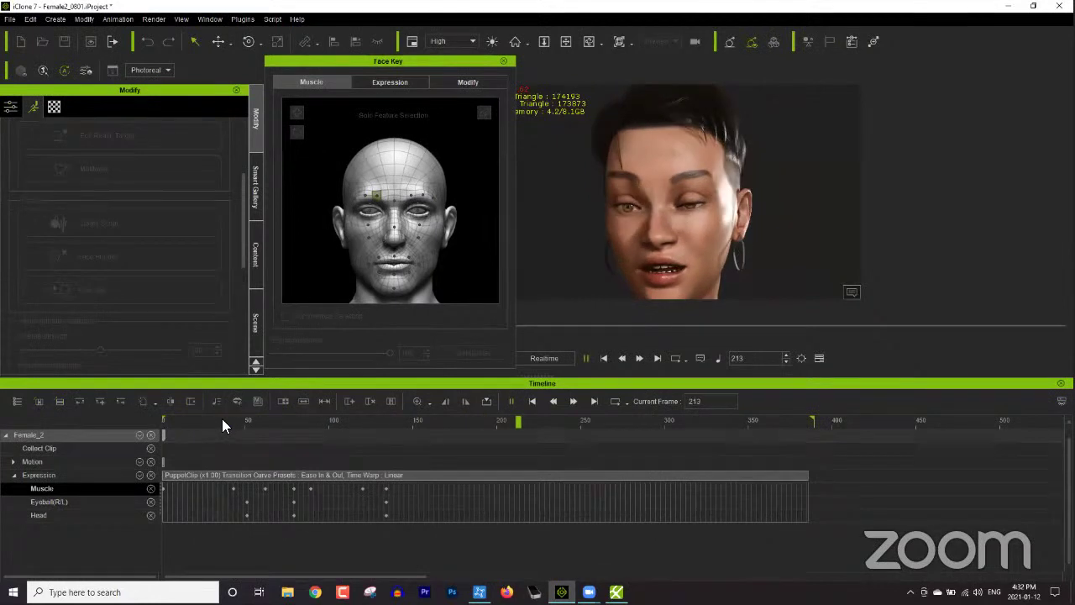
left_click(514, 420)
mouse_move(516, 421)
left_mouse_down()
mouse_move(481, 418)
mouse_move(568, 413)
mouse_move(514, 414)
left_mouse_up()
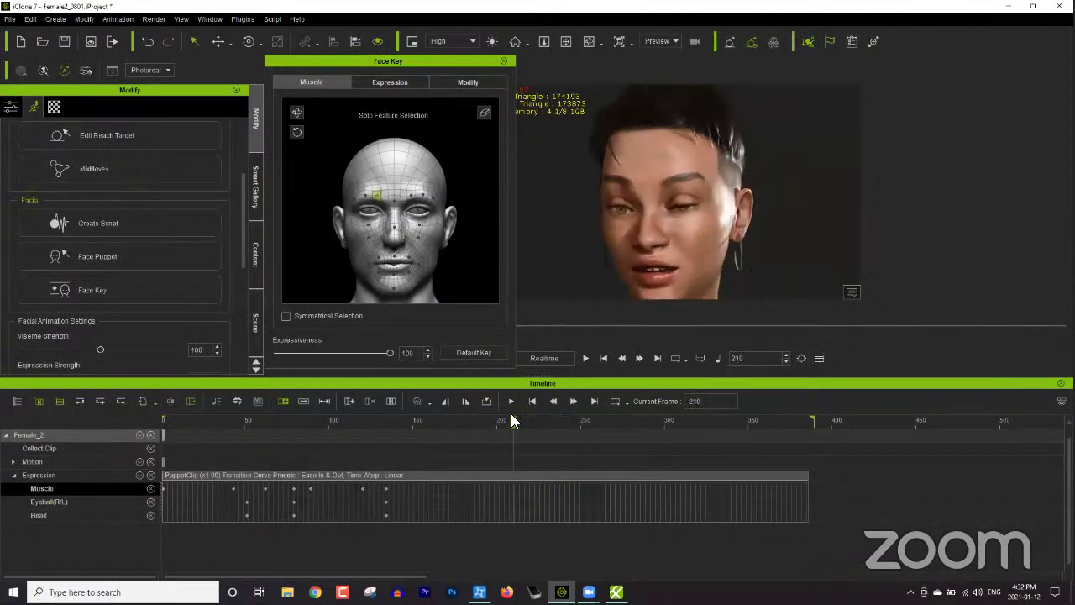
left_click(476, 357)
- Clear the brow and chin selections, then widen the character's eyes just past frame 210
left_click_drag(516, 421, 543, 420)
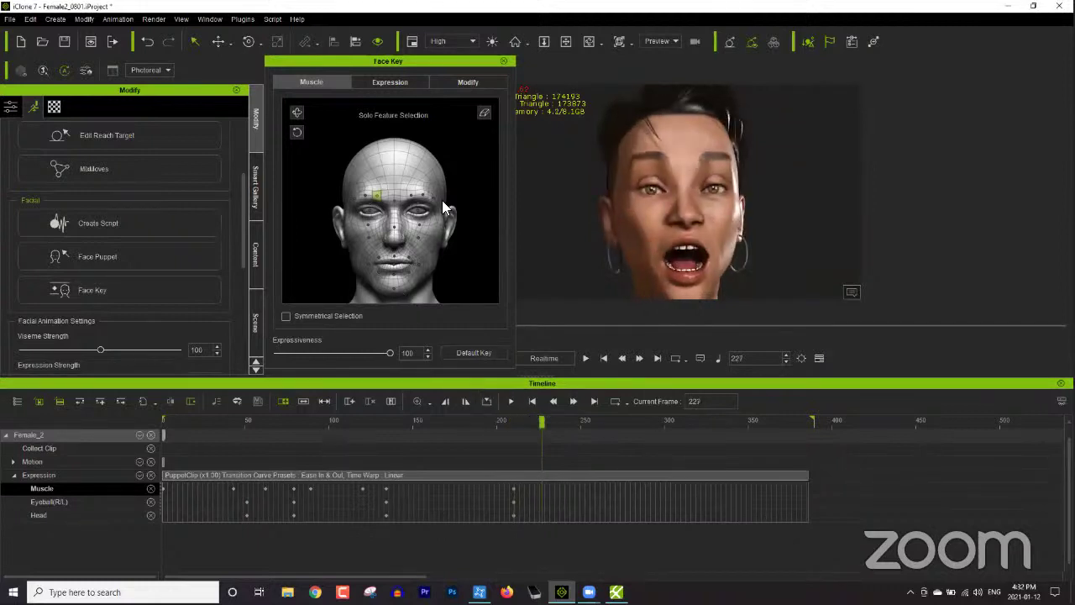
left_click(484, 112)
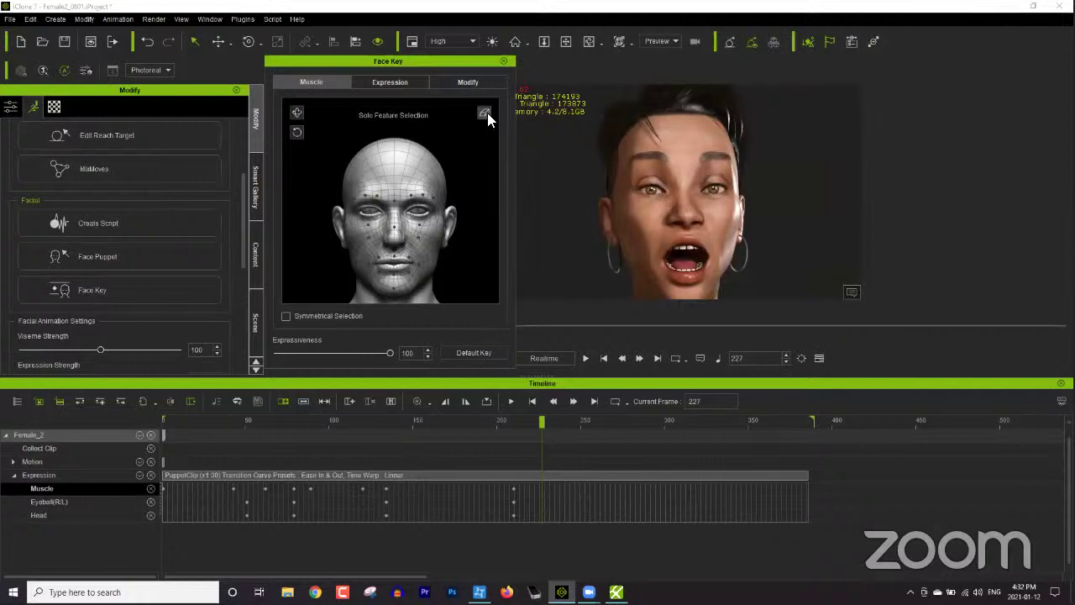
left_click(401, 286)
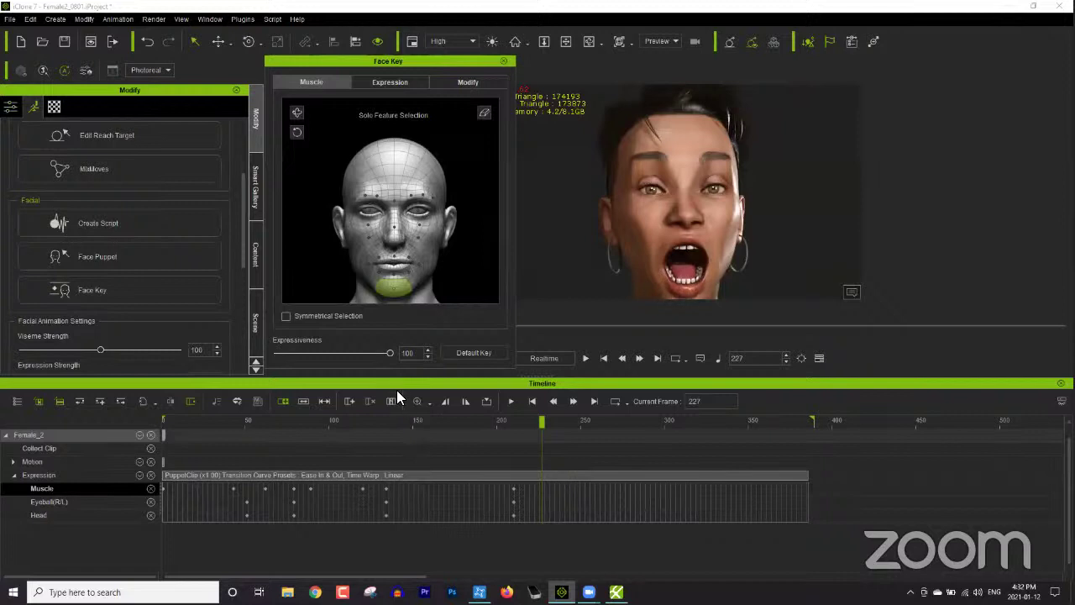
left_click(485, 115)
left_click(424, 206)
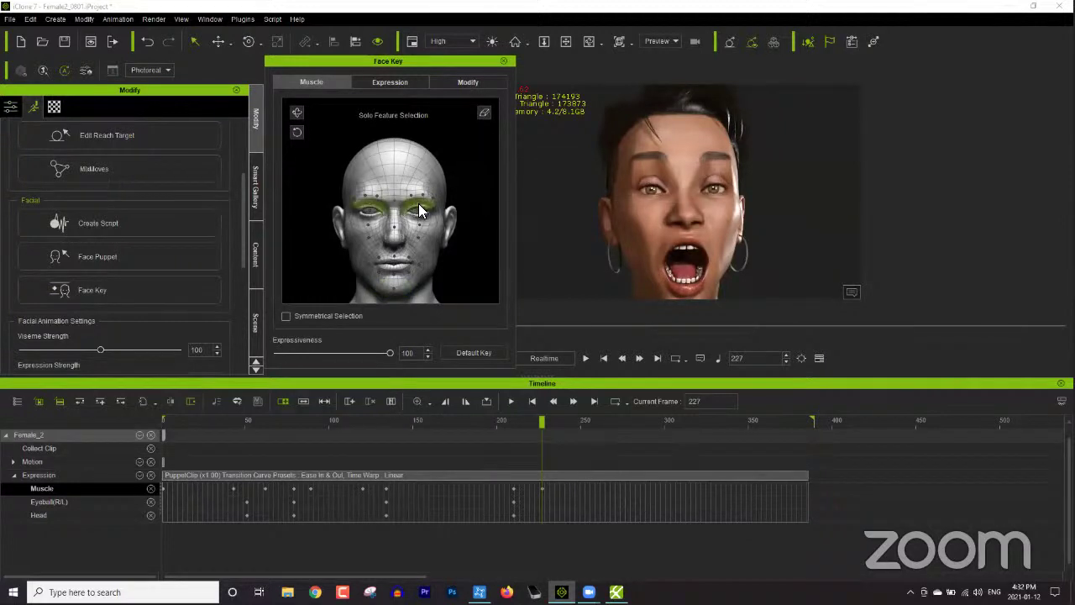
left_click_drag(423, 206, 451, 7)
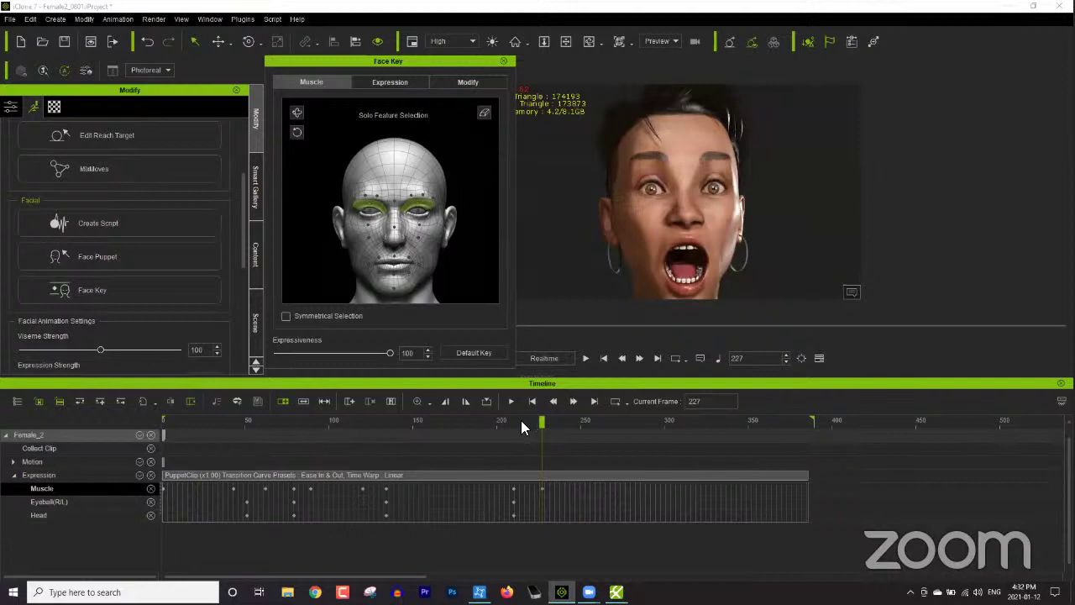
left_click_drag(521, 420, 596, 408)
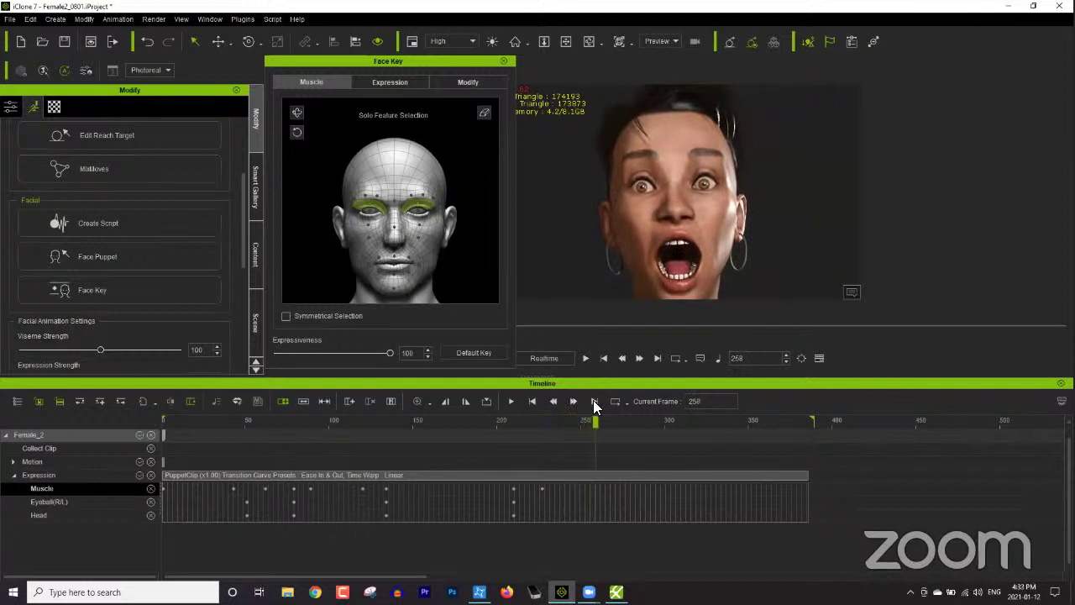
- Copy the scream muscle key from frame 227 and paste it at frame 283
left_click(543, 487)
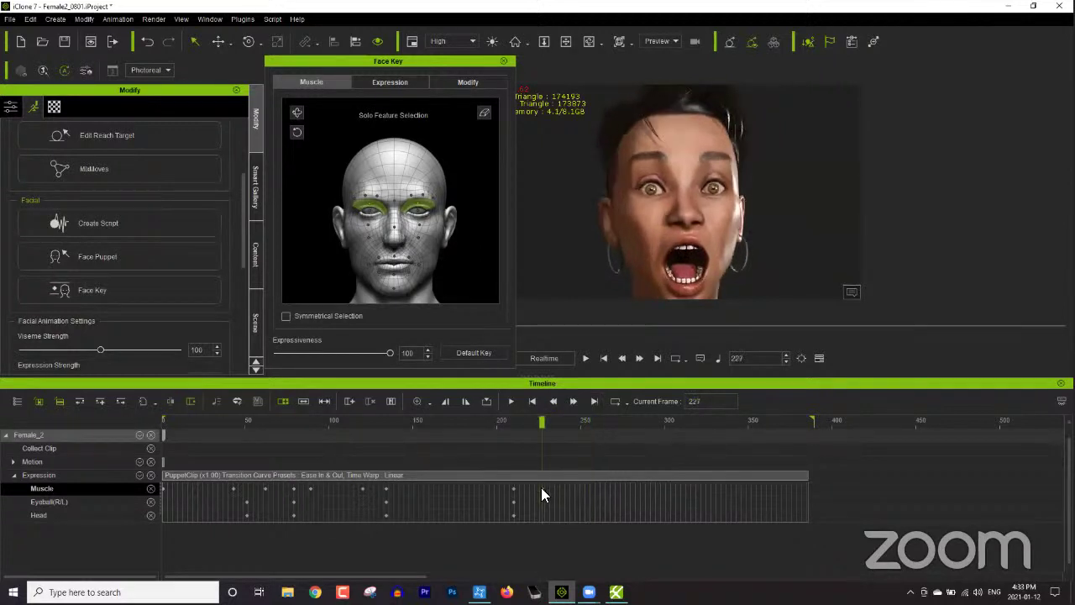
right_click(541, 487)
left_click(566, 508)
left_click(598, 488)
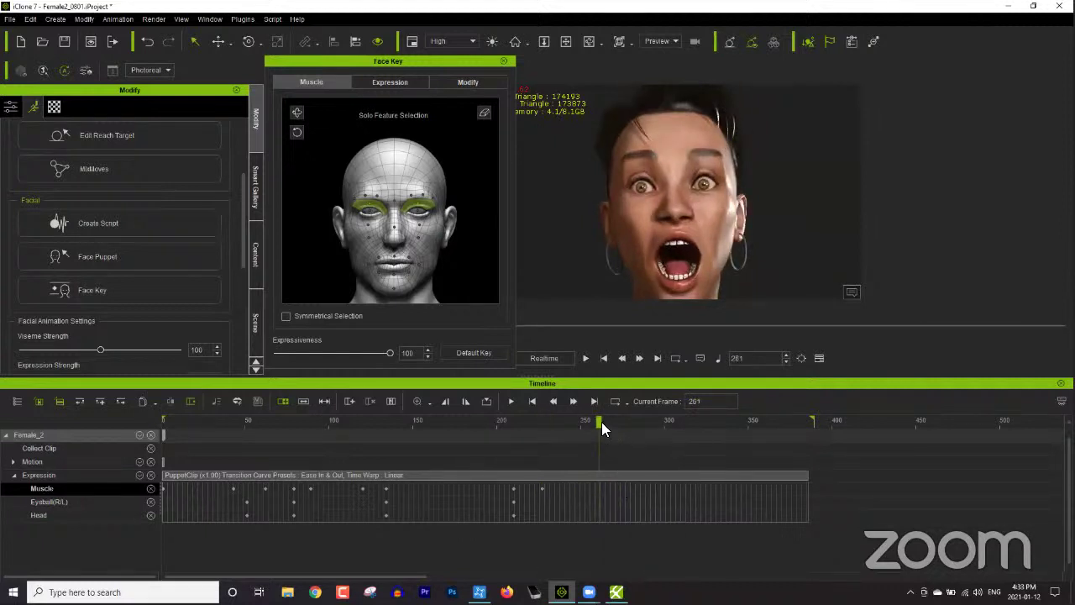
left_click(635, 487)
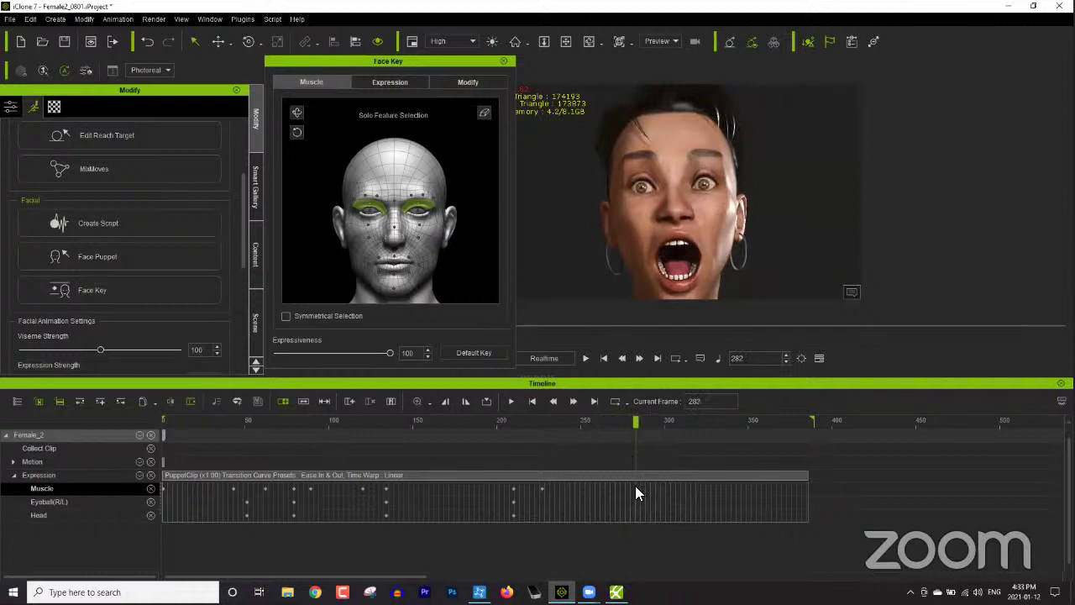
right_click(635, 486)
left_click(667, 522)
- Add a neutral face key at frame 315, play back the scream, and settle on frame 228
left_click_drag(672, 418, 691, 423)
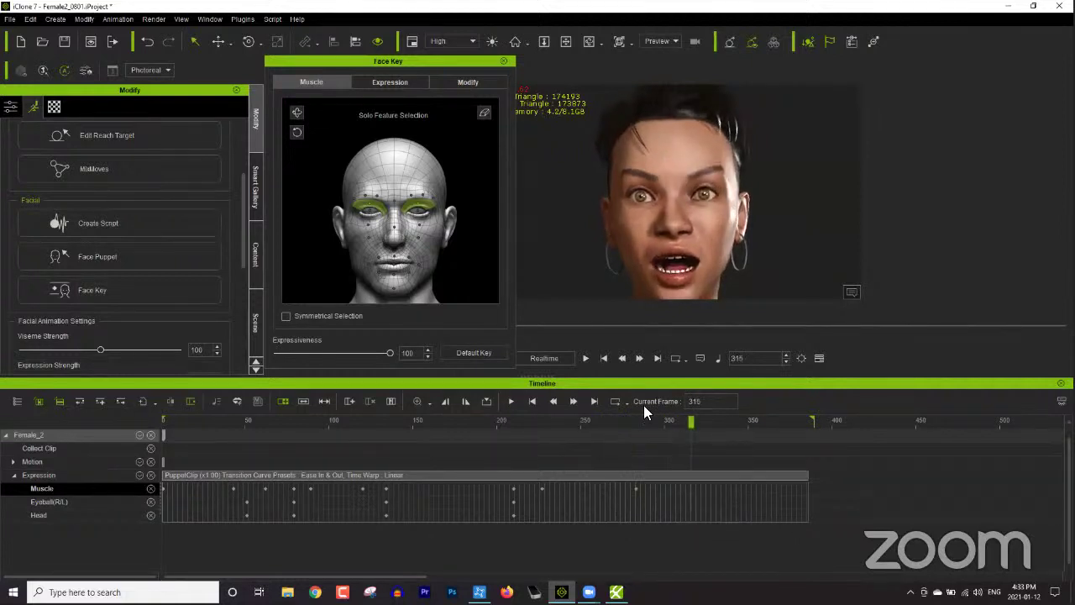
left_click(474, 354)
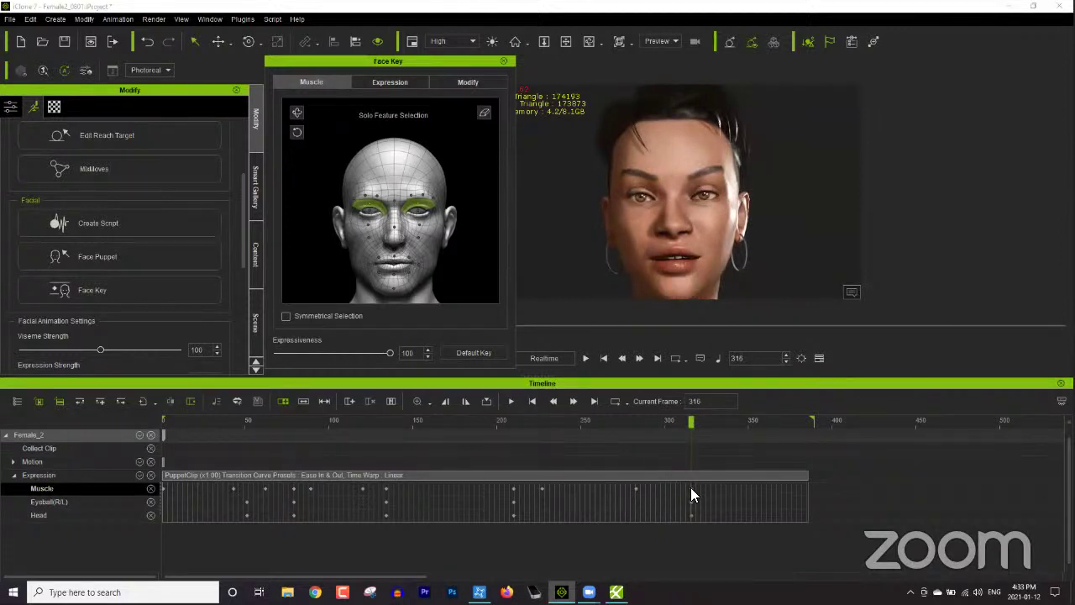
left_click(494, 423)
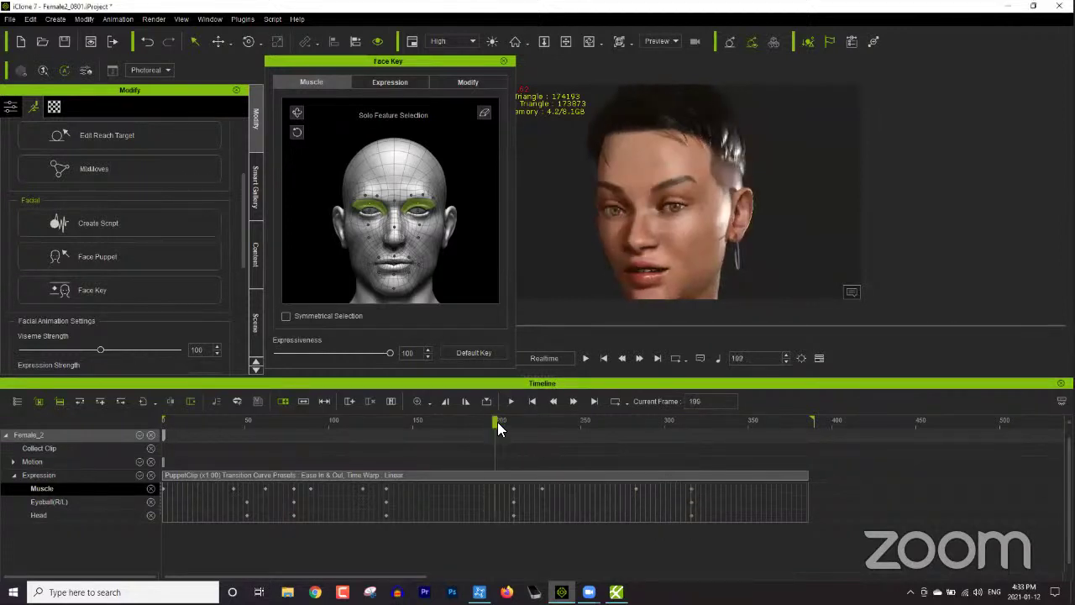
key("space")
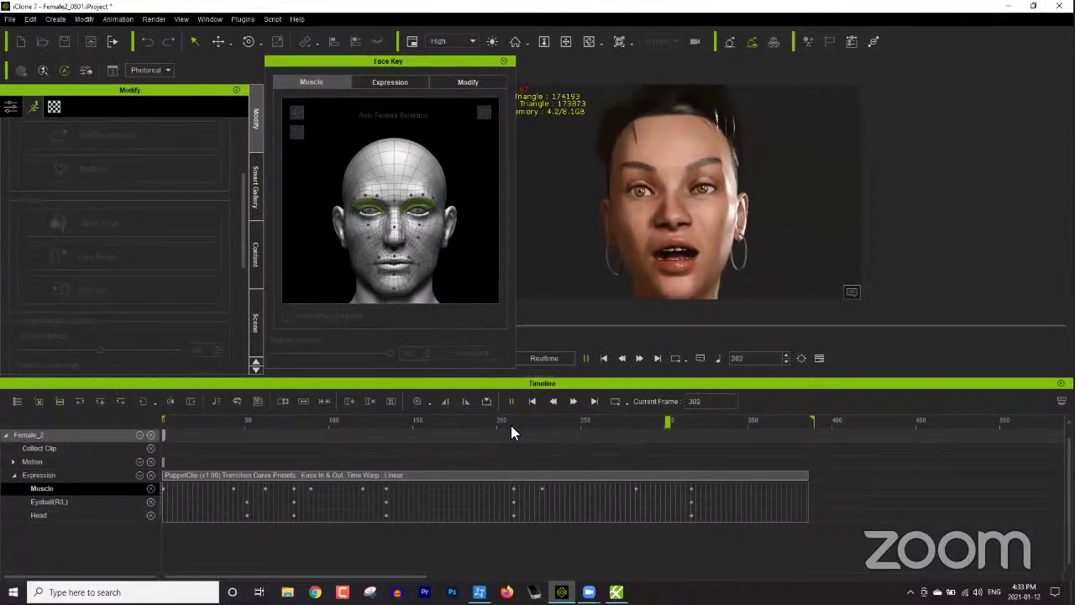
key("space")
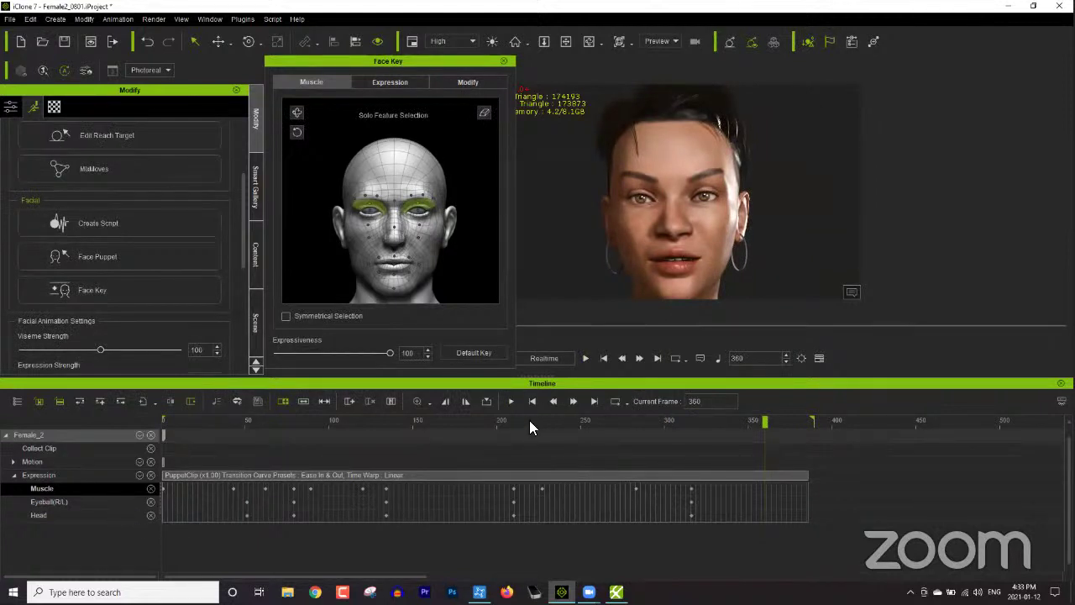
left_click_drag(509, 417, 546, 413)
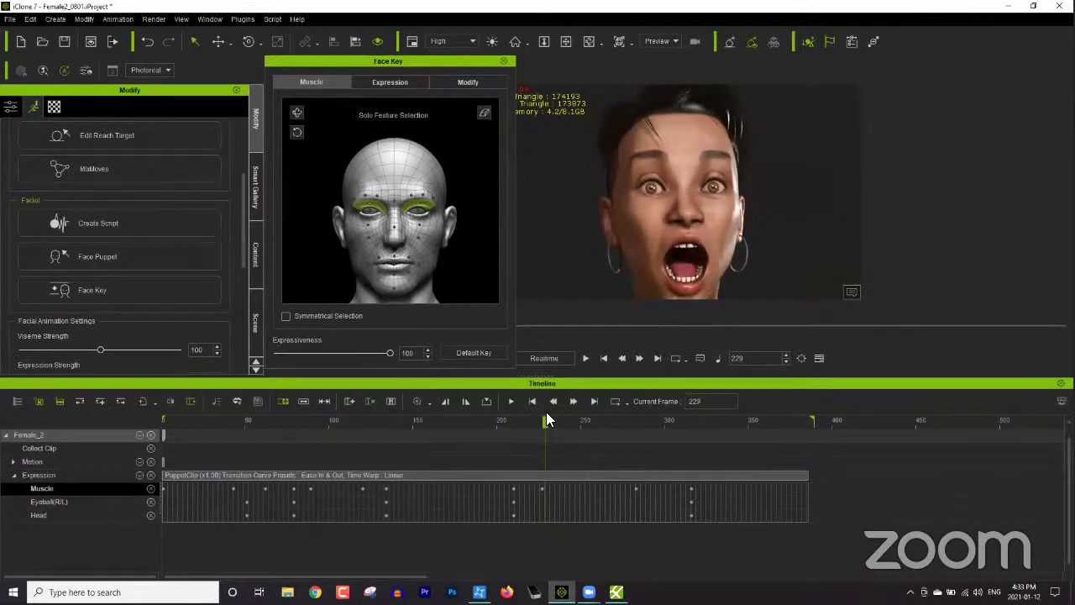
left_click(541, 416)
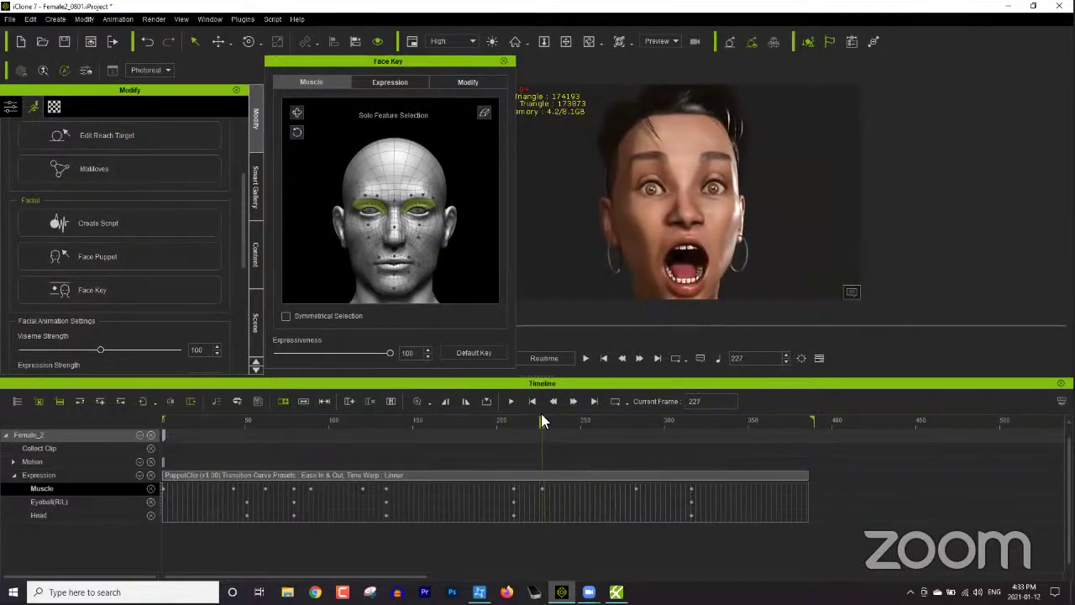
- Select the eyes, then copy the Eyeball key from frame 228 and paste it at frame 283
left_click(422, 208)
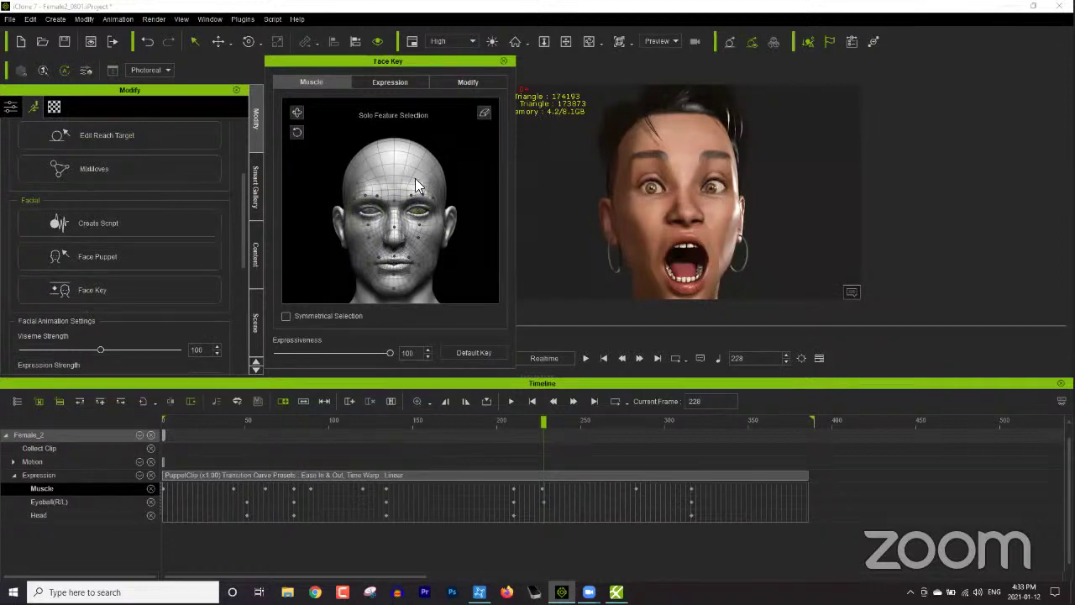
left_click(370, 213)
right_click(544, 501)
left_click(585, 529)
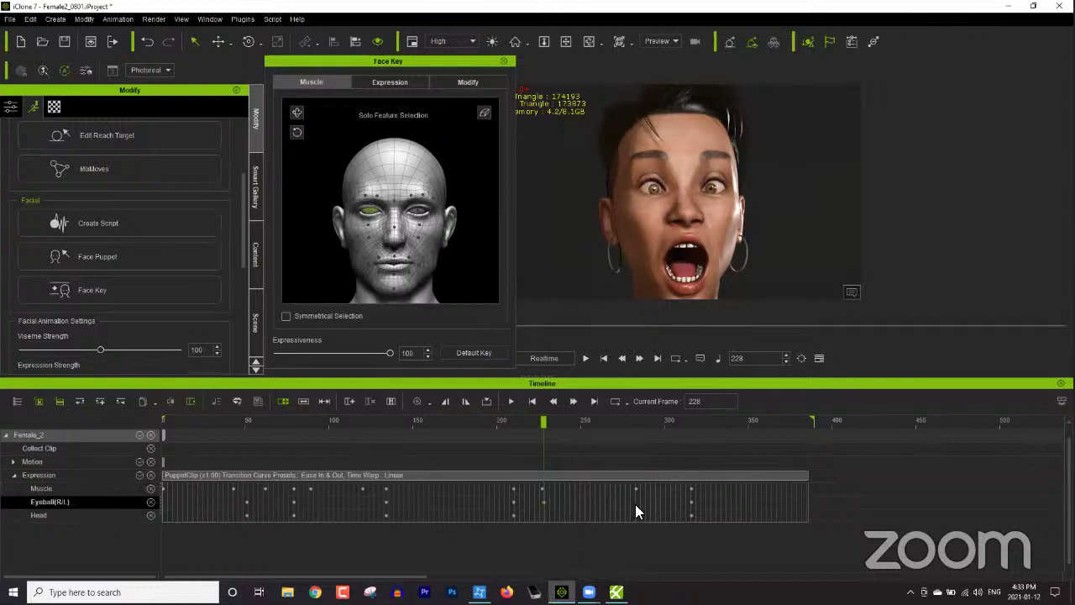
right_click(634, 502)
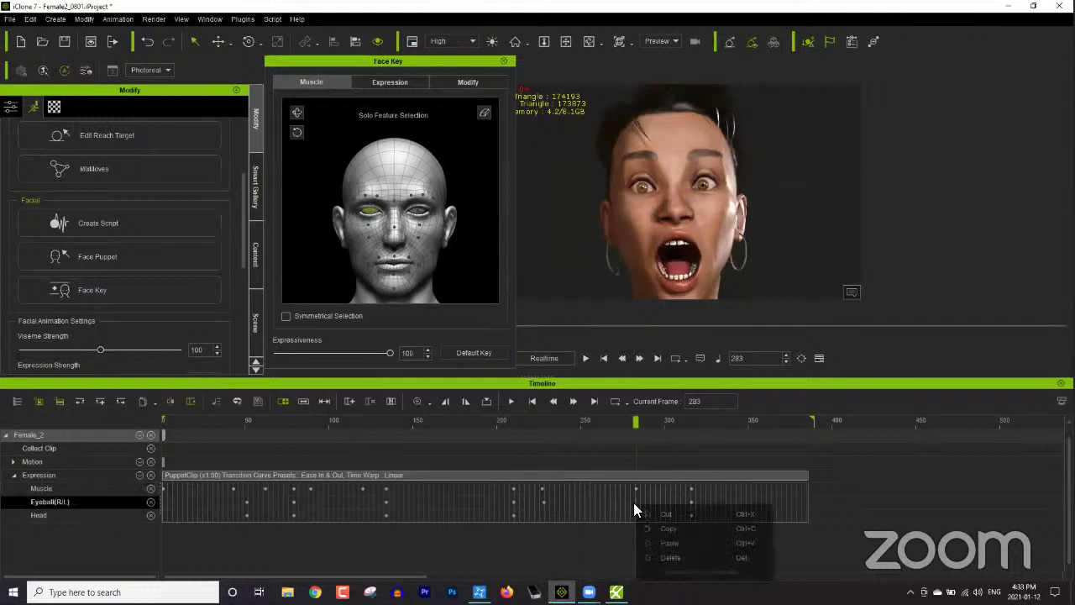
left_click(674, 544)
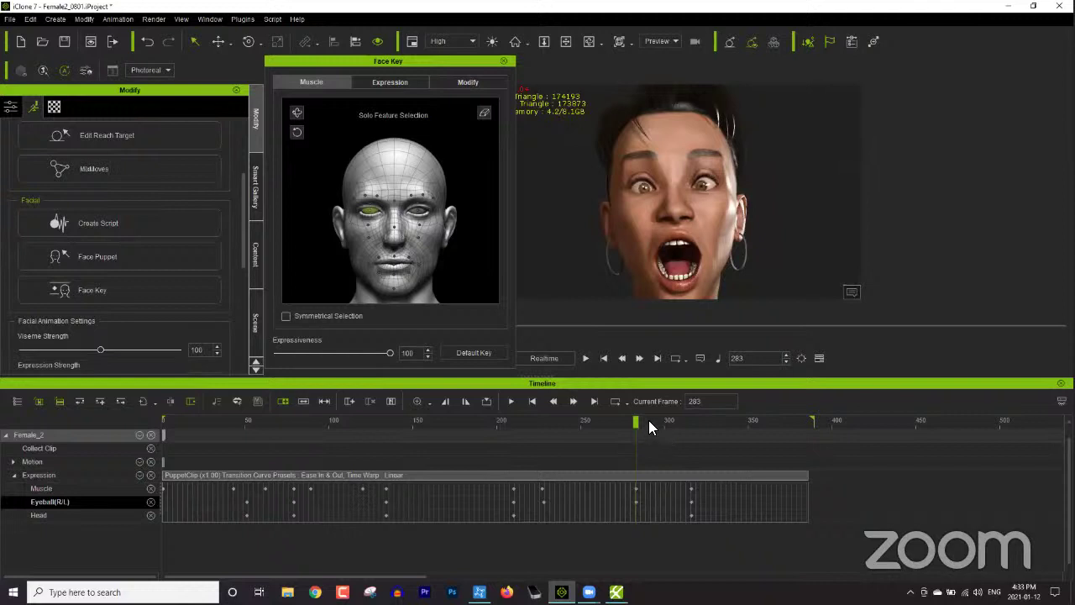
left_click_drag(649, 420, 506, 408)
left_click(508, 402)
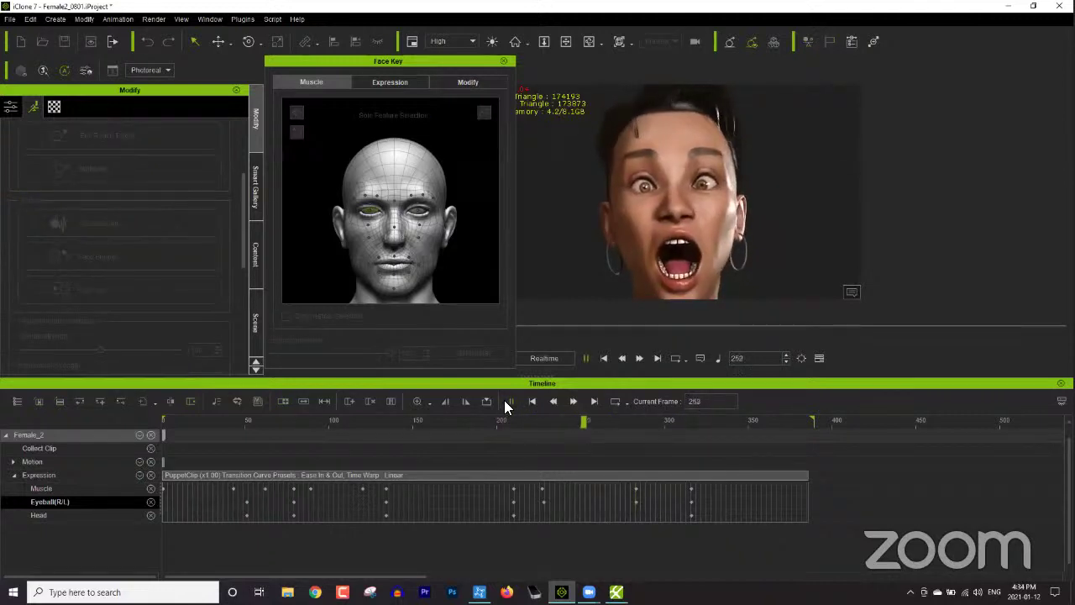
- Stop playback, select the Head track, clear the eye selection, and move toward frame 281
left_click(512, 401)
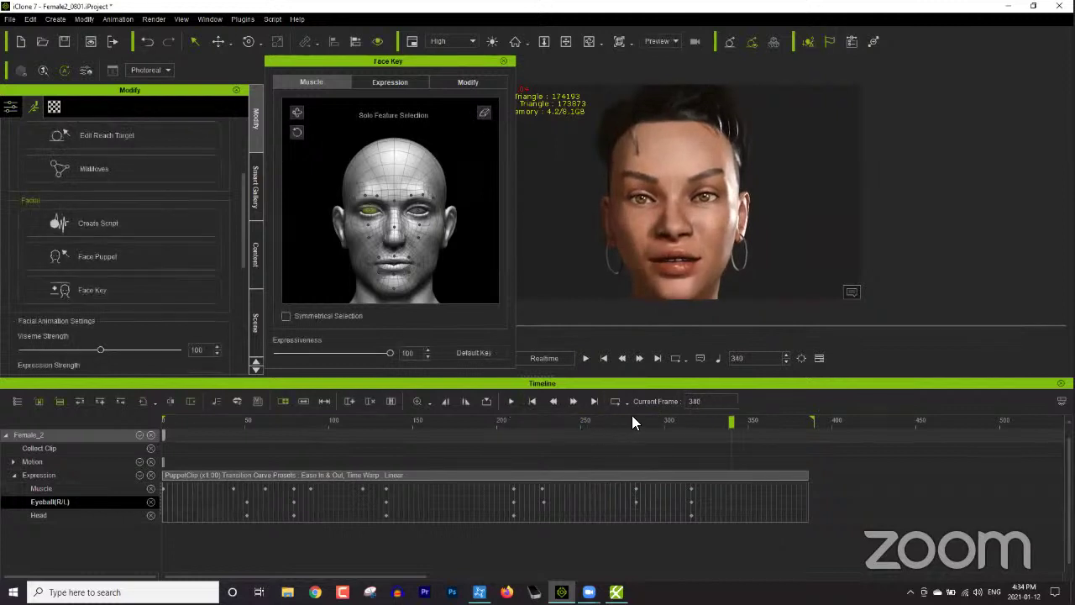
left_click(513, 424)
left_click(512, 424)
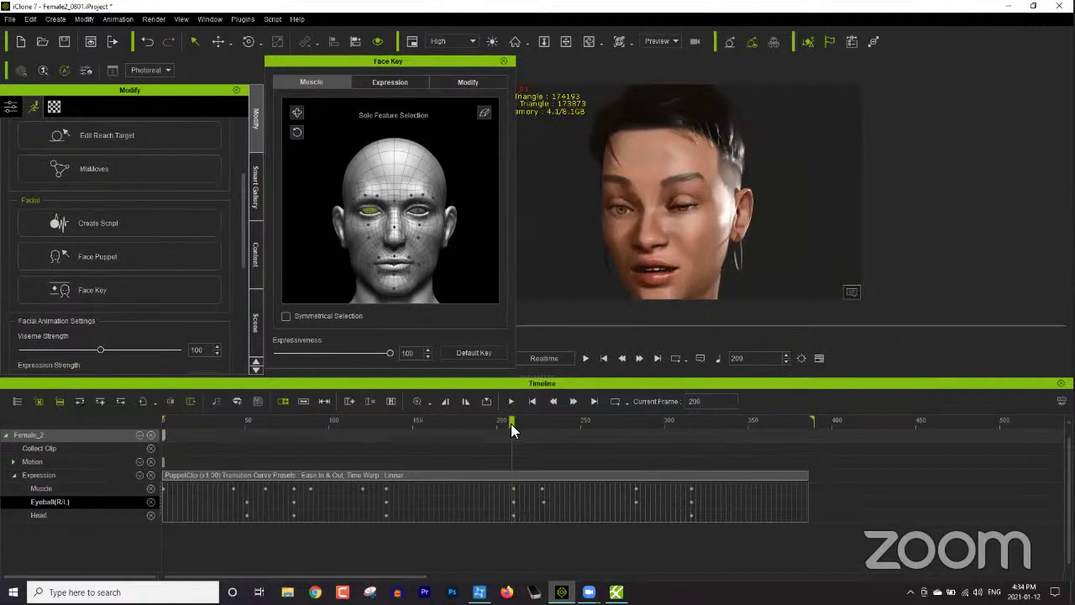
left_click(513, 517)
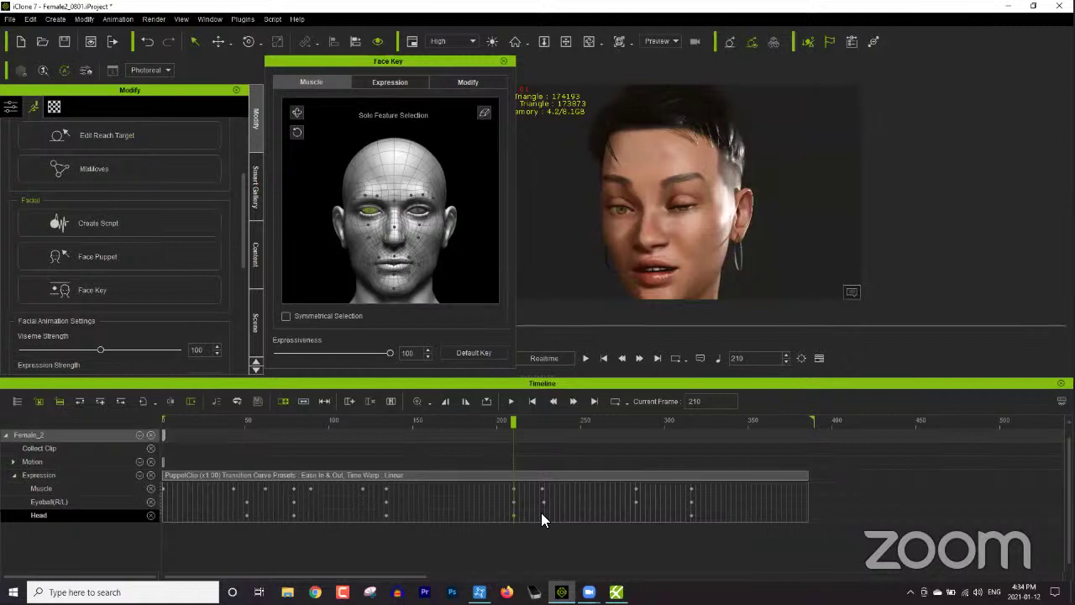
left_click(541, 512)
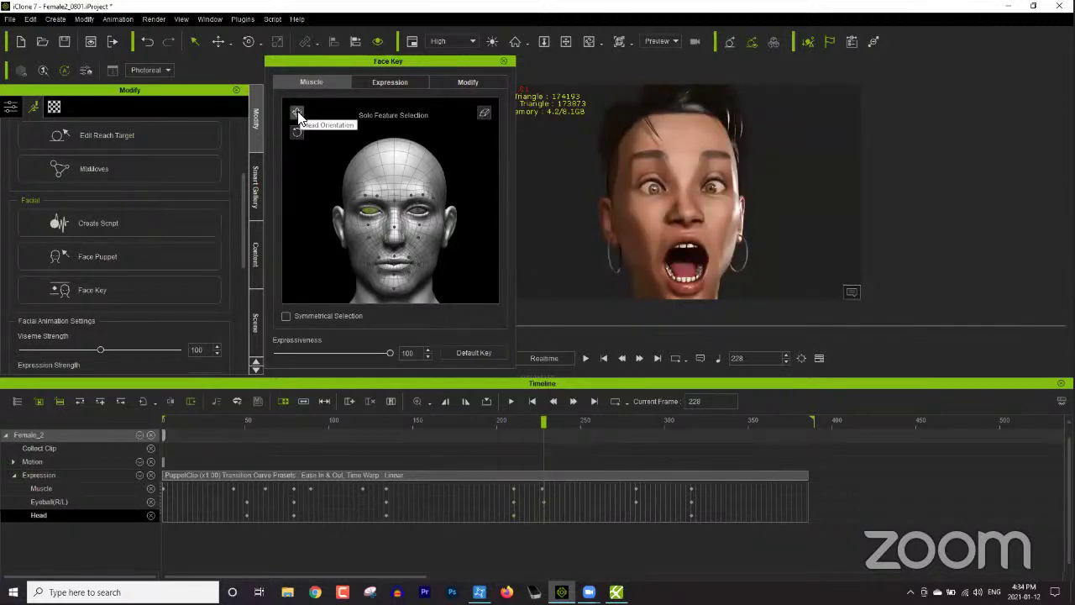
left_click(484, 114)
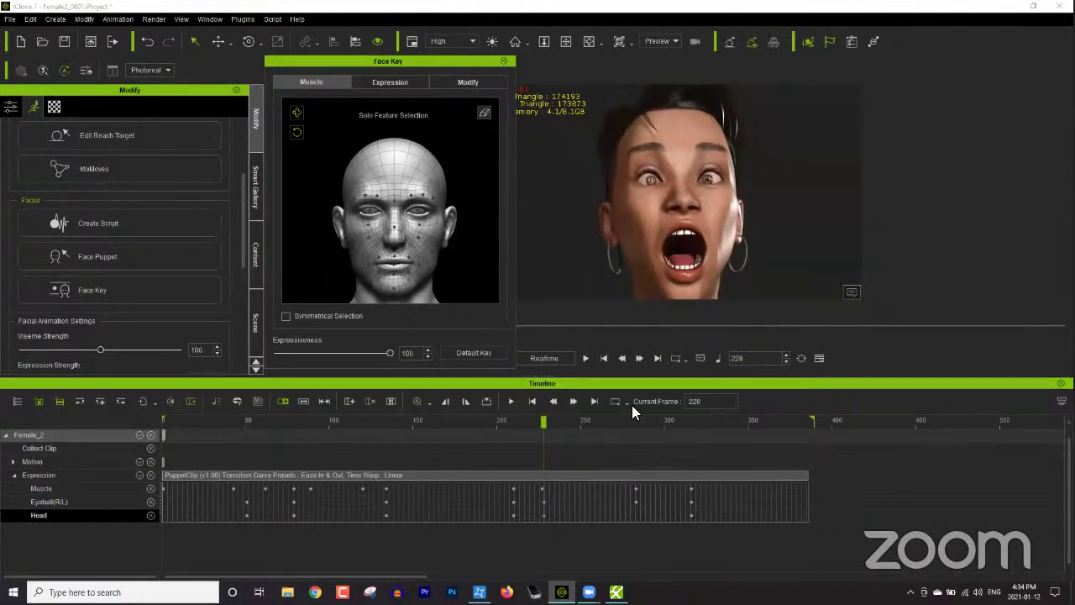
left_click_drag(618, 418, 636, 419)
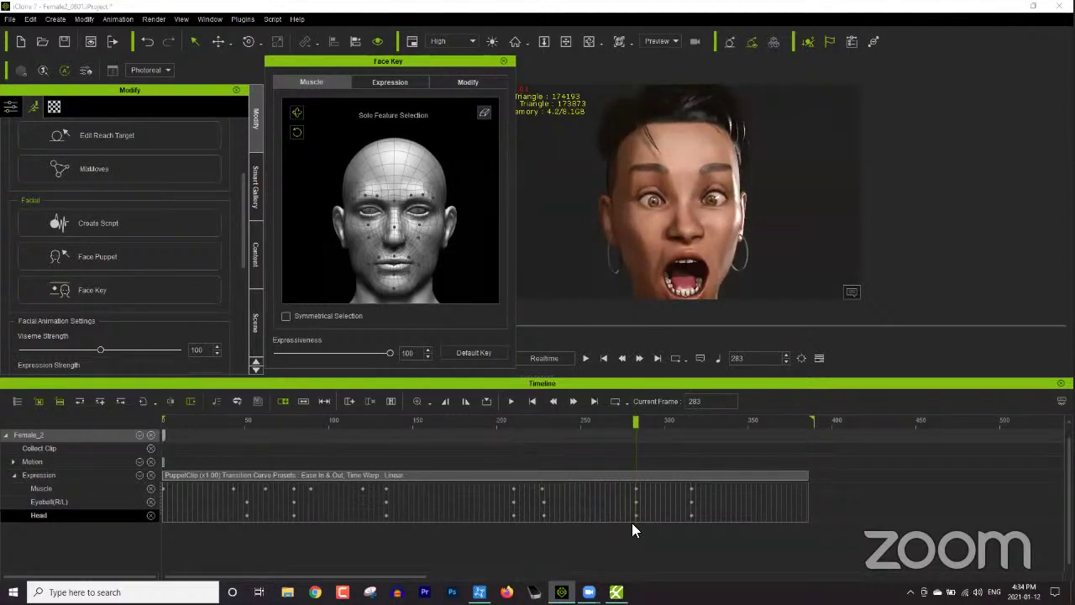
left_click(500, 421)
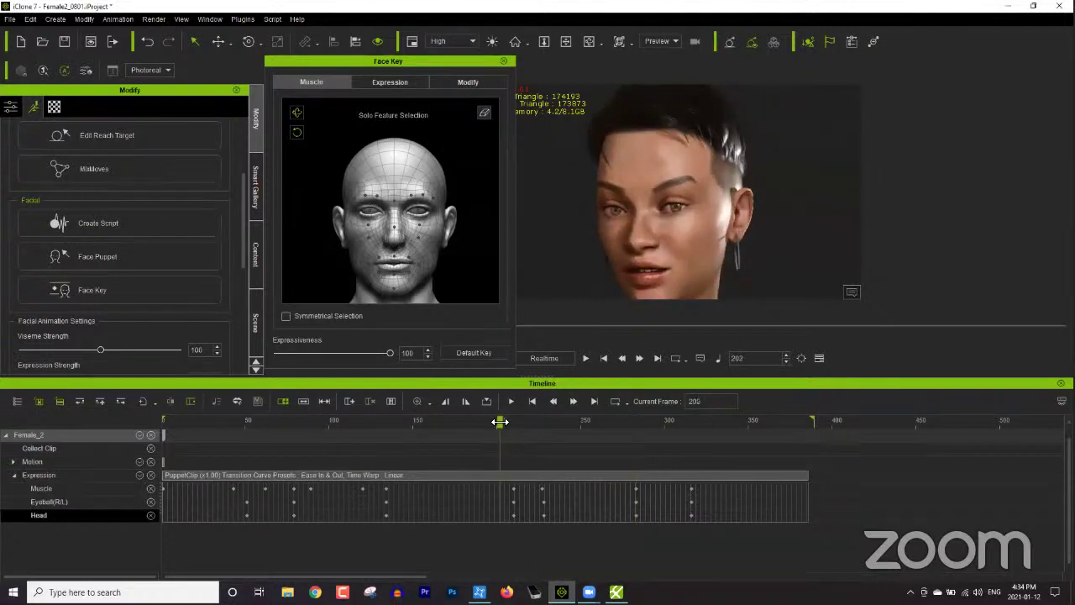
- Play and compare the poses at frames 228 and 283, then bring up the Head key options at 283
key("space")
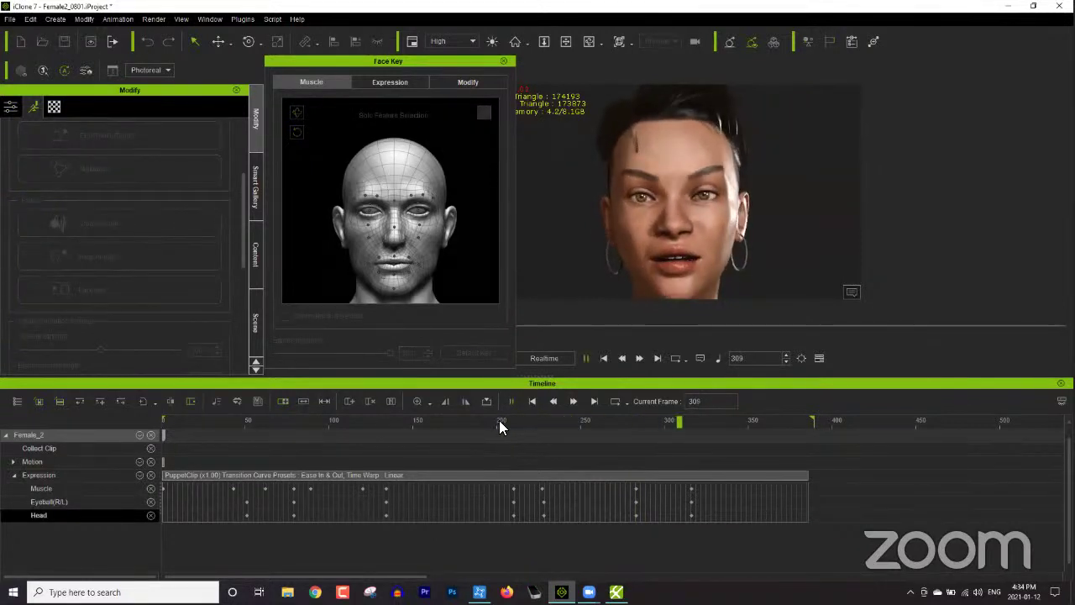
key("space")
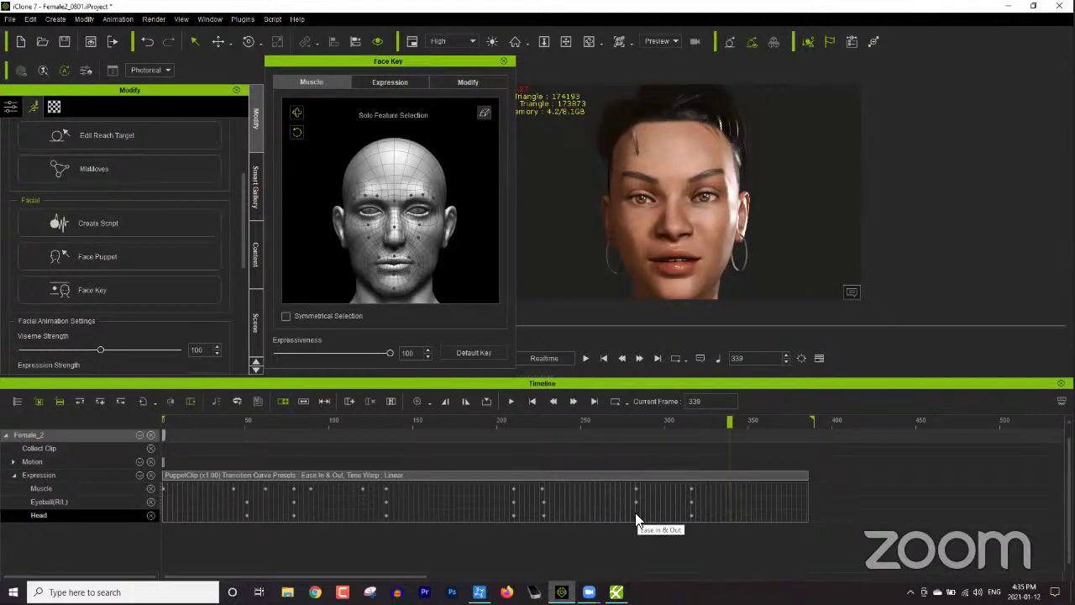
left_click(540, 424)
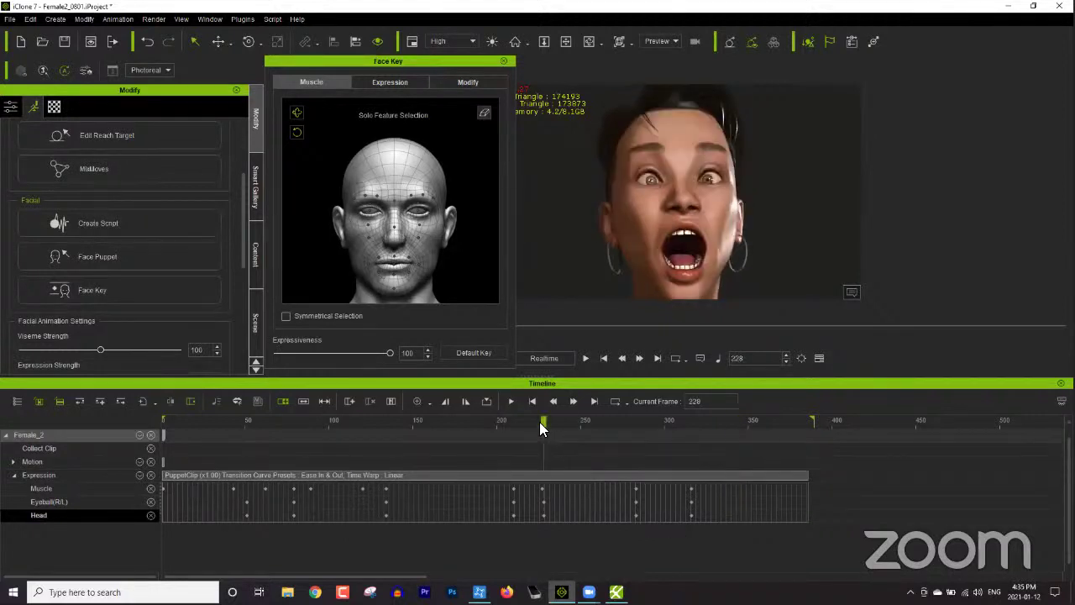
left_click_drag(539, 421, 656, 440)
left_click(635, 514)
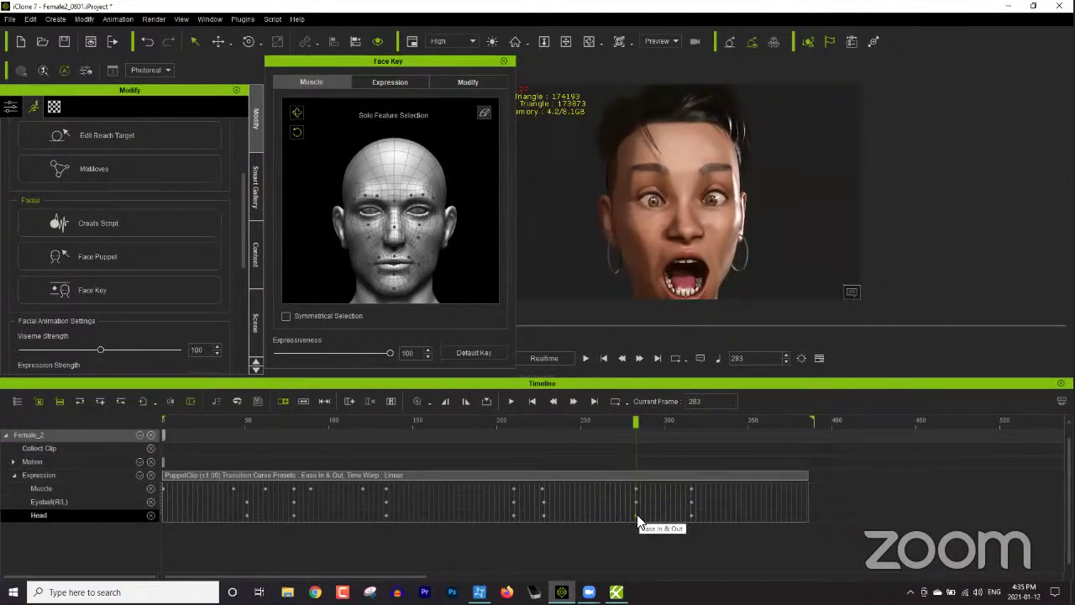
left_click(545, 516)
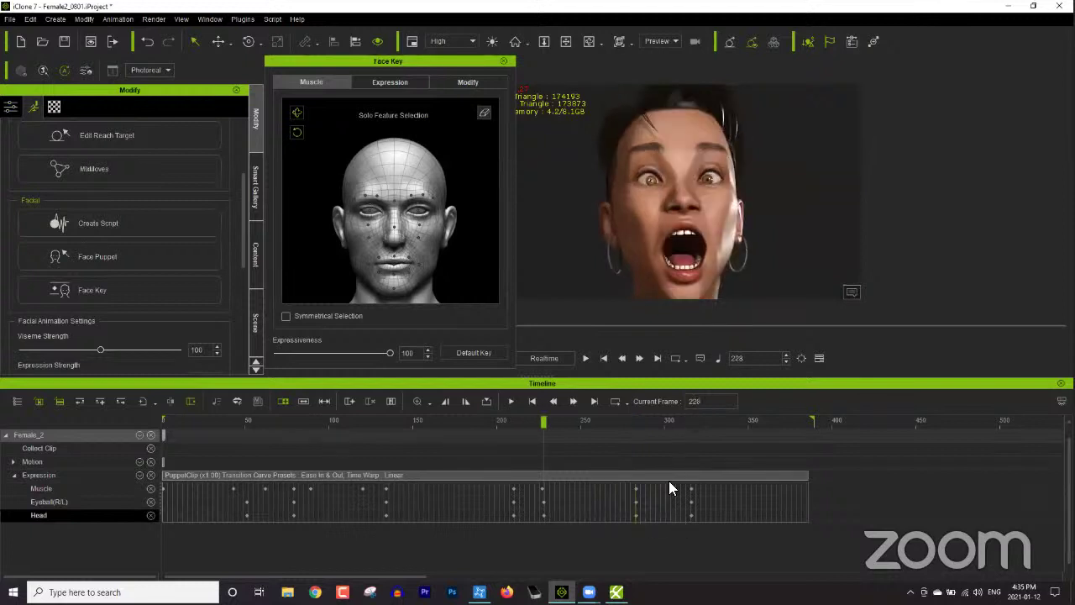
left_click(636, 514)
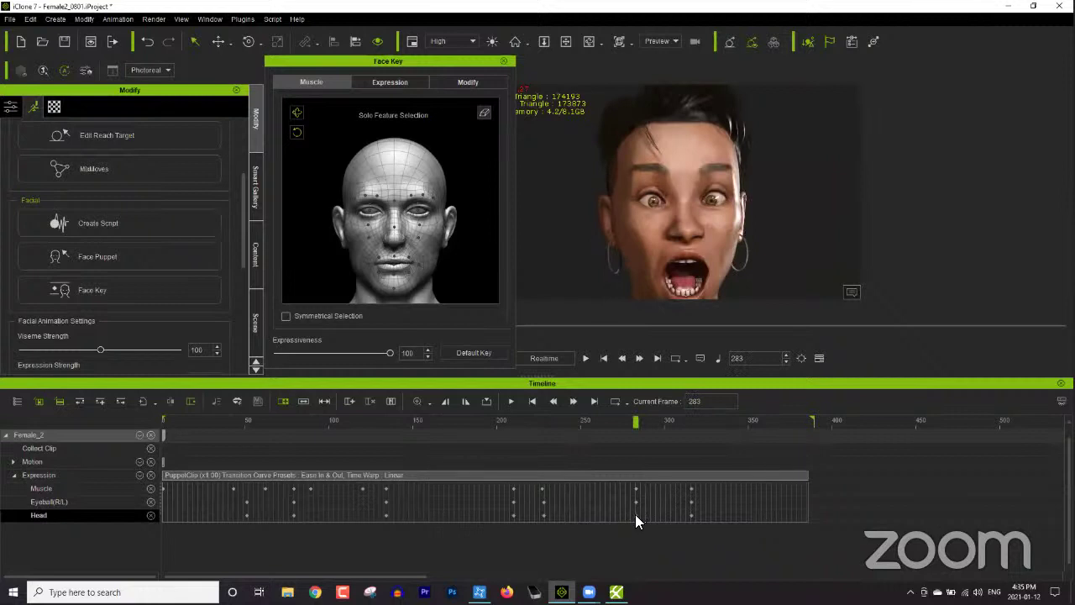
right_click(636, 521)
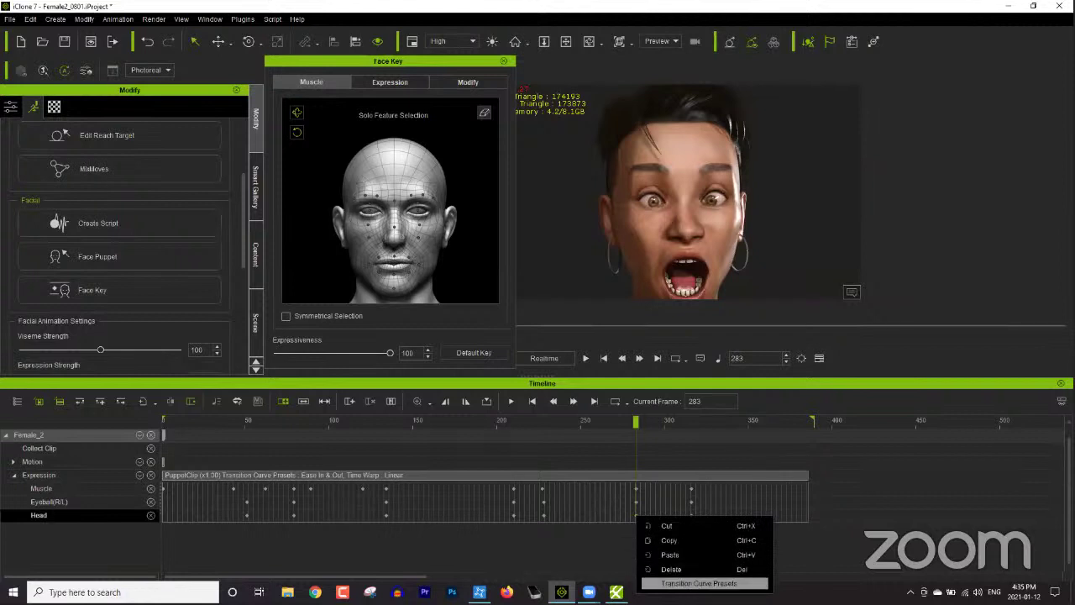
- Try the End in a Bounce, Stutter Start and Stuttering Start and End transition curves
left_click(697, 583)
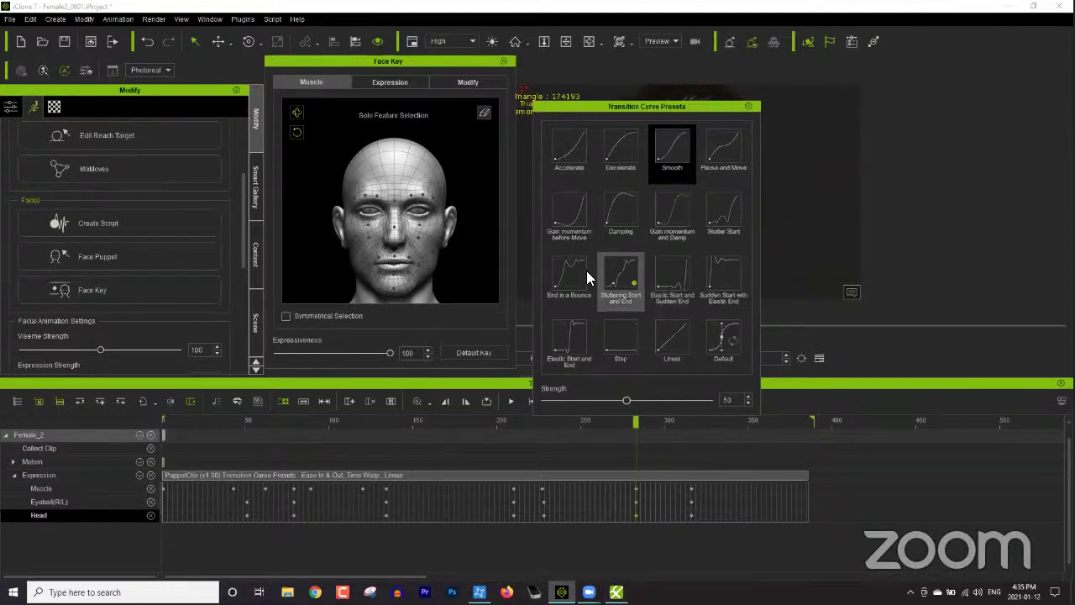
left_click_drag(628, 104, 902, 70)
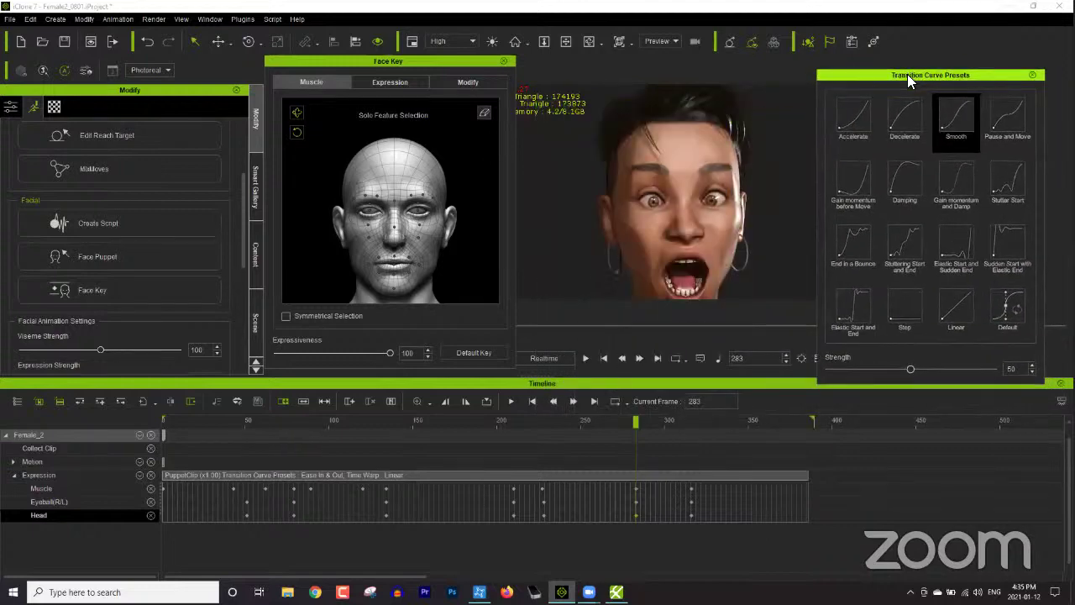
left_click(855, 248)
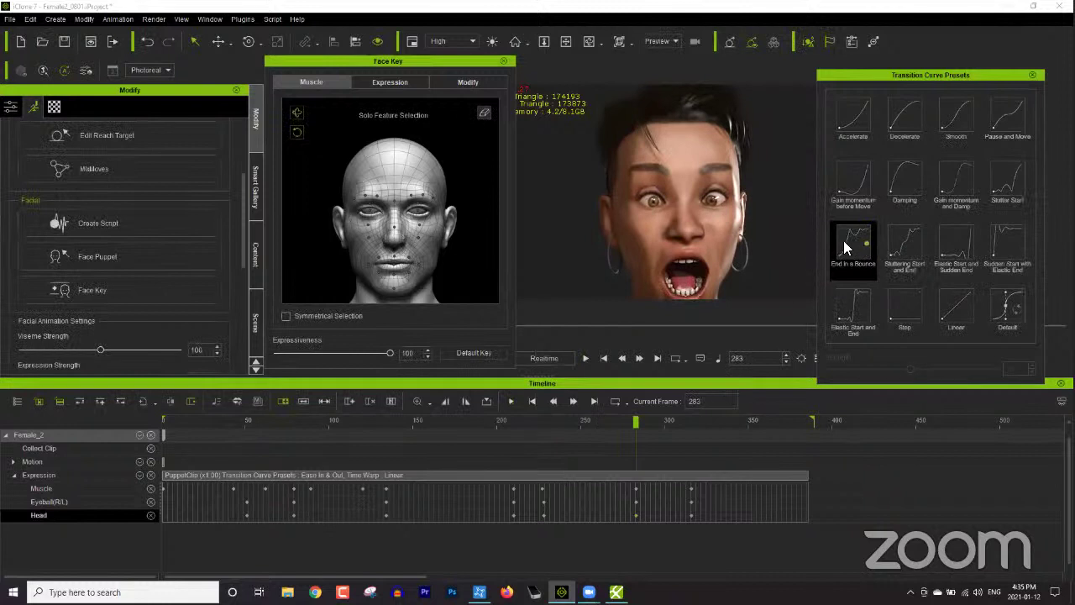
left_click(844, 240)
left_click(845, 245)
left_click(956, 110)
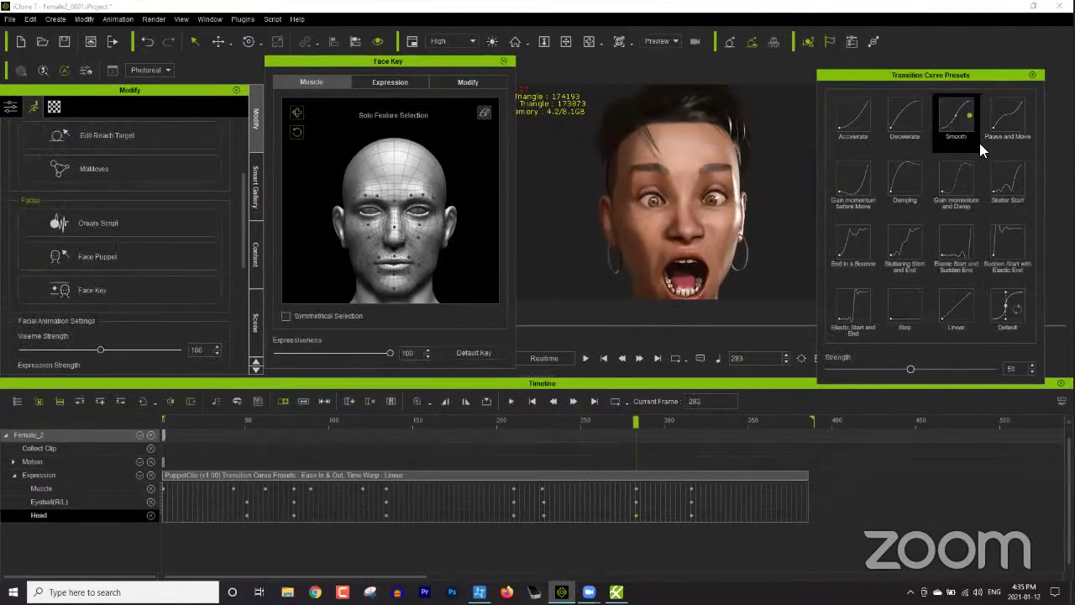
left_click(1008, 182)
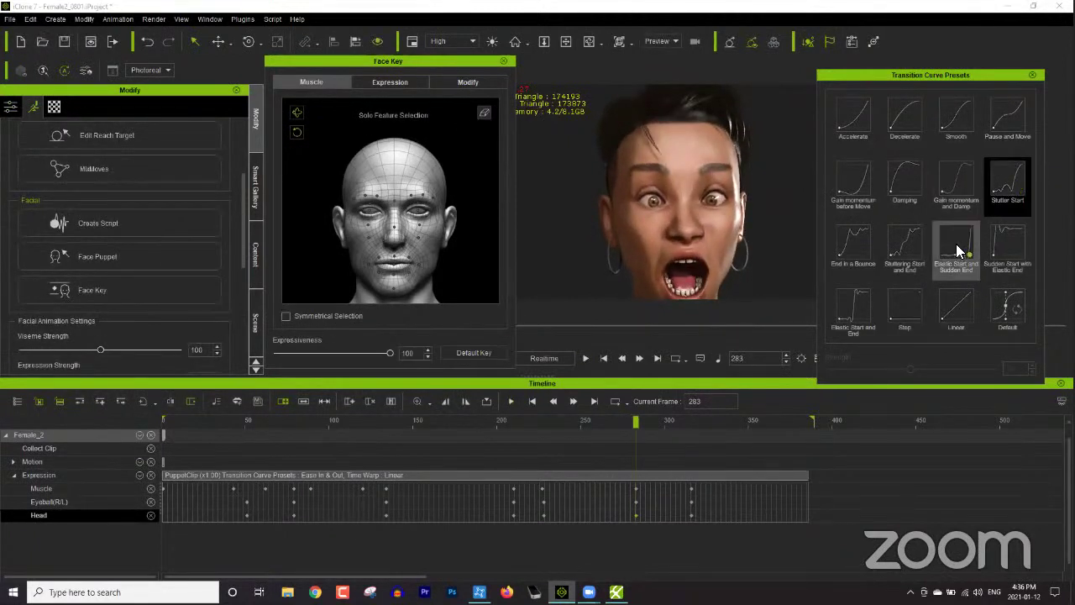
left_click(916, 243)
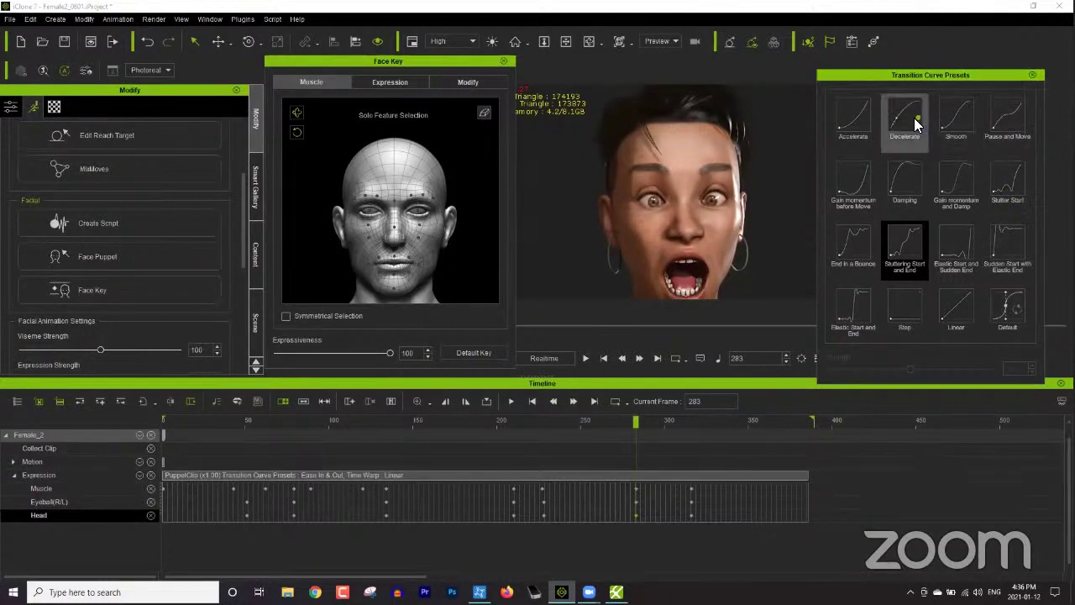
key("space")
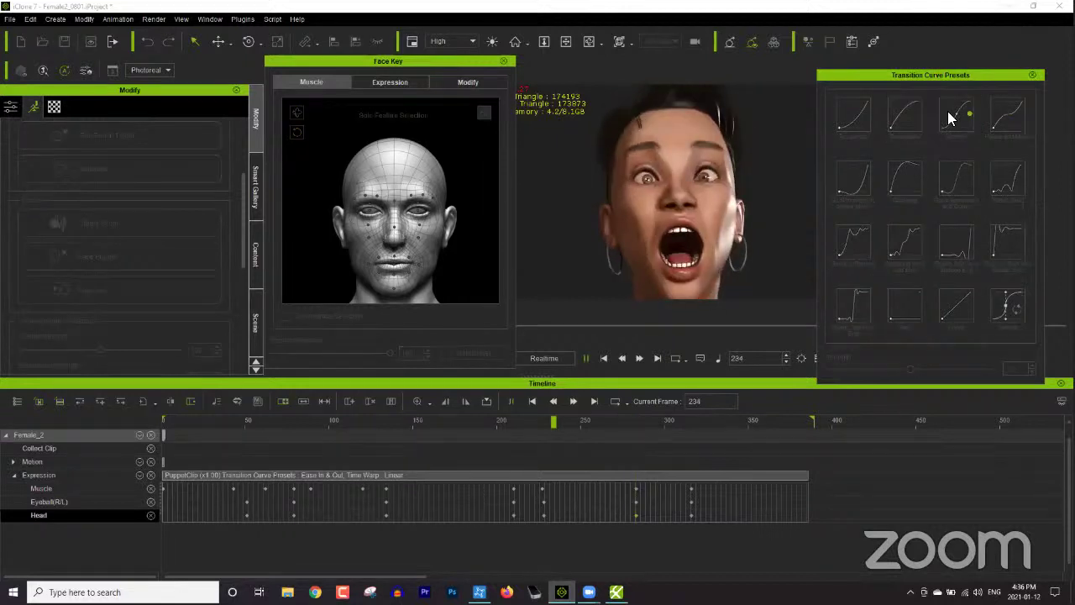
- Choose the Smooth curve with strength raised to about 80, then close the presets
left_click(947, 111)
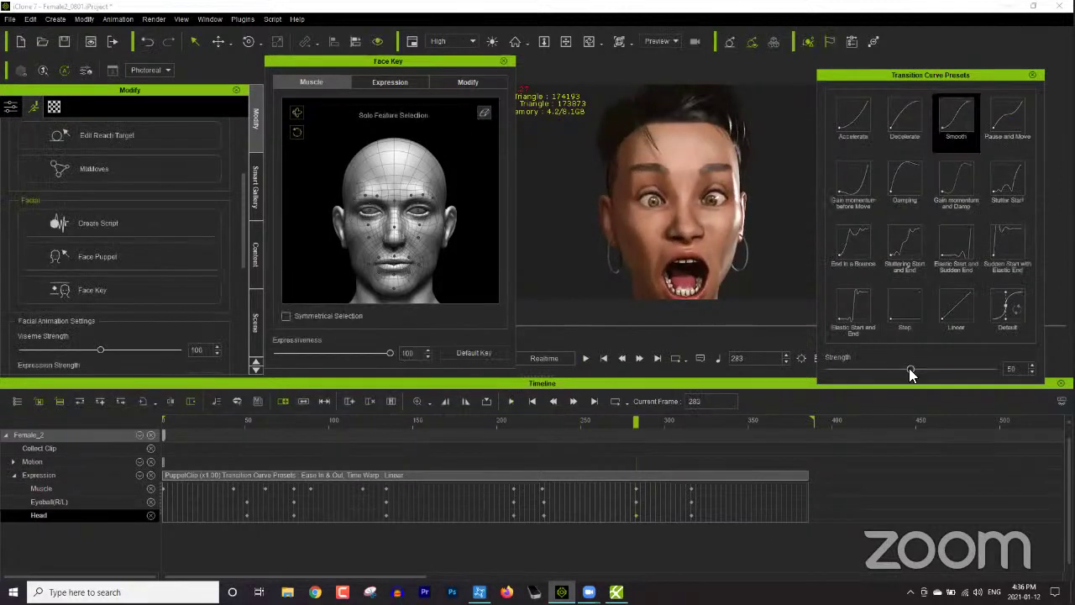
left_click_drag(920, 367, 961, 364)
left_click(956, 119)
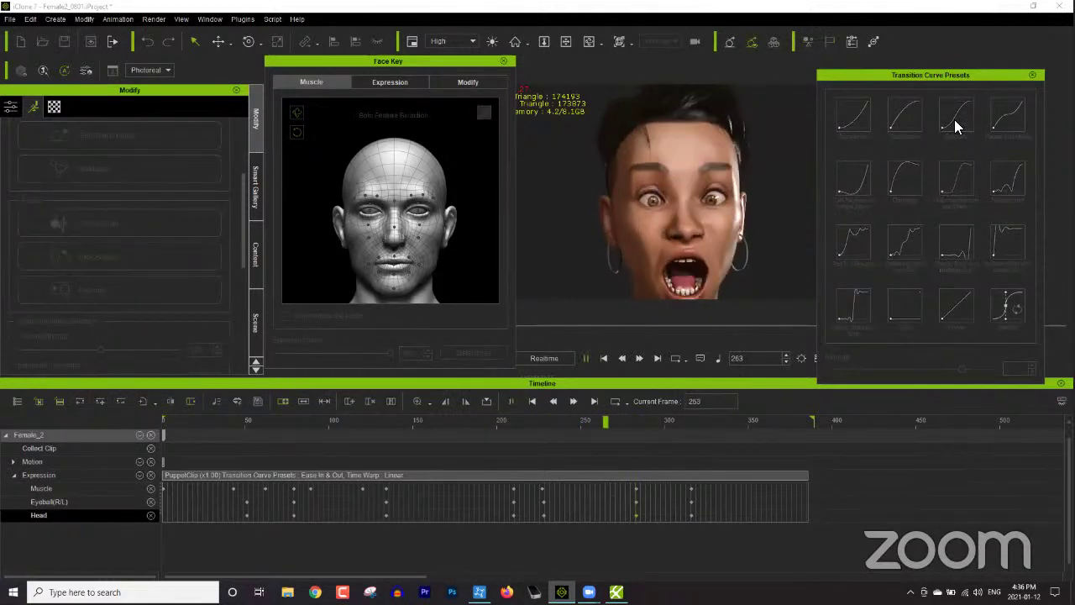
left_click(1034, 75)
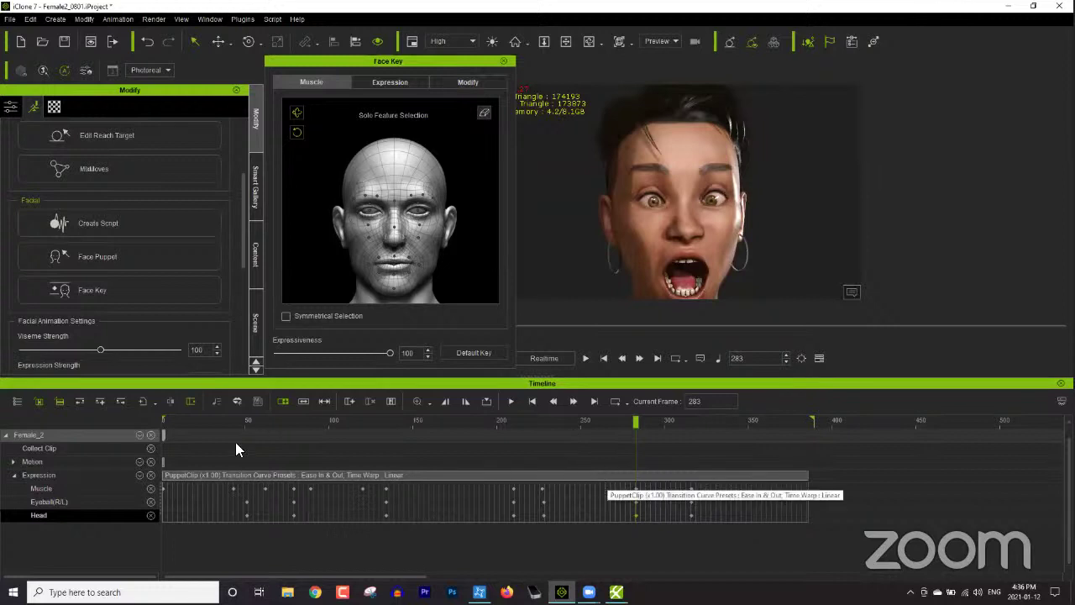
- Flatten the puppet expression clip at frame 225, then undo it to restore its keys
left_click(538, 474)
right_click(540, 475)
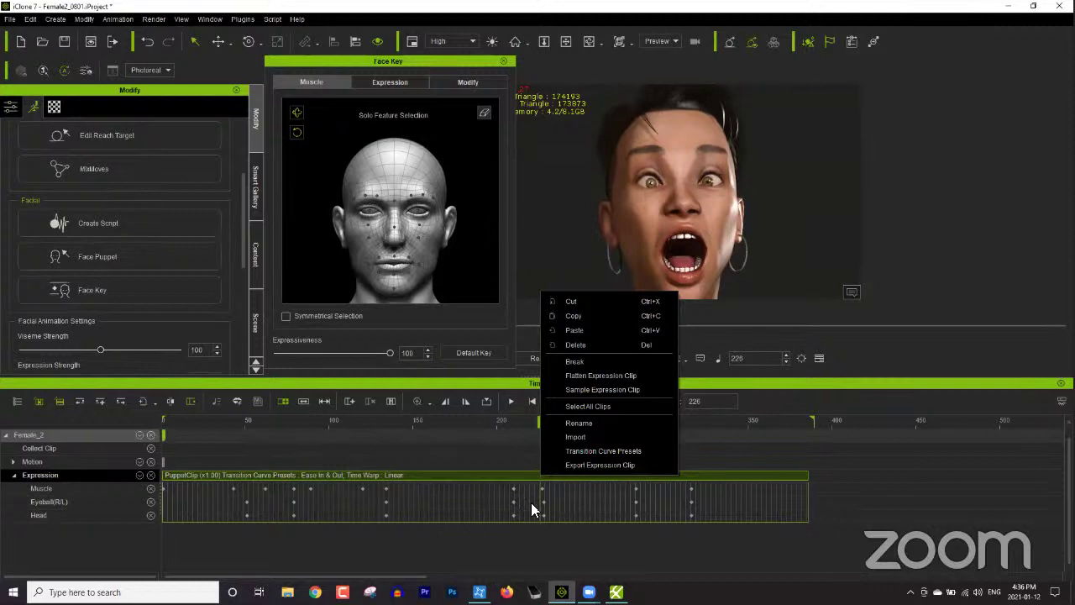
left_click(619, 374)
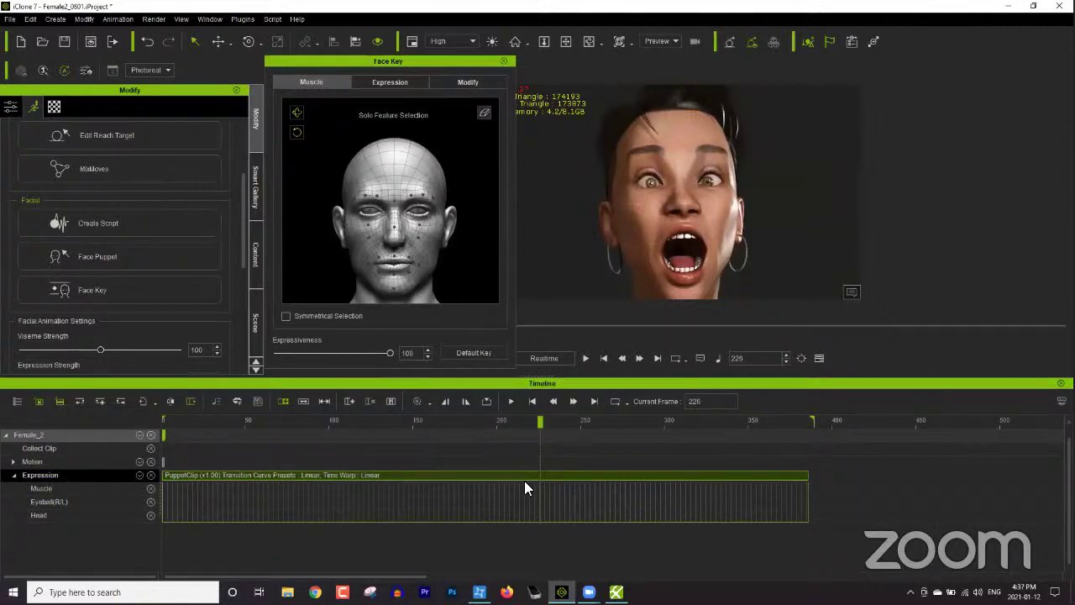
key("ctrl+z")
- Dismiss the clip's options menu and close the Face Key editor
right_click(541, 474)
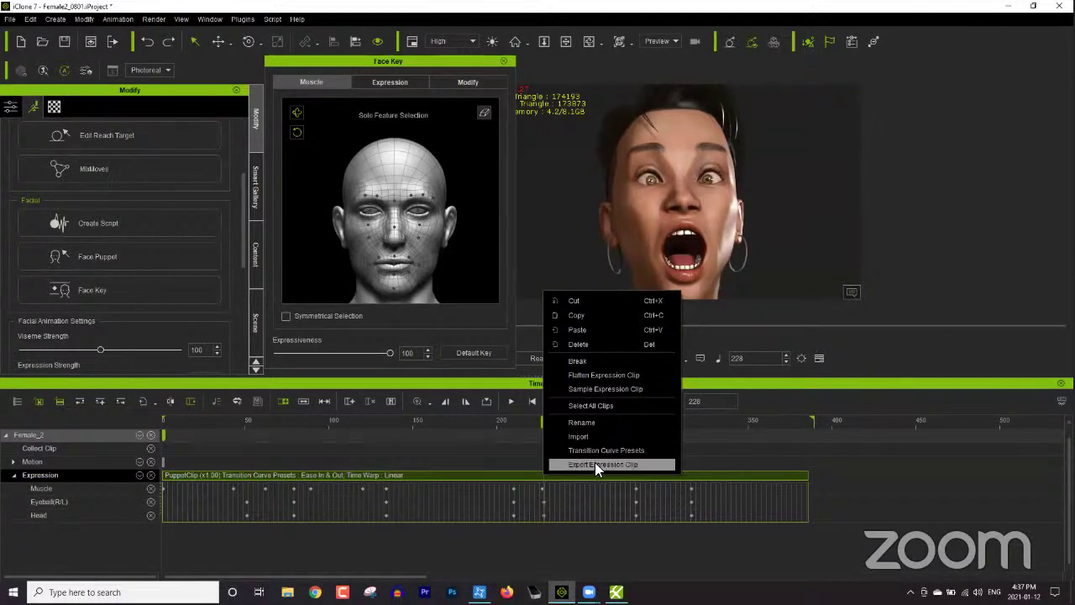
left_click(713, 379)
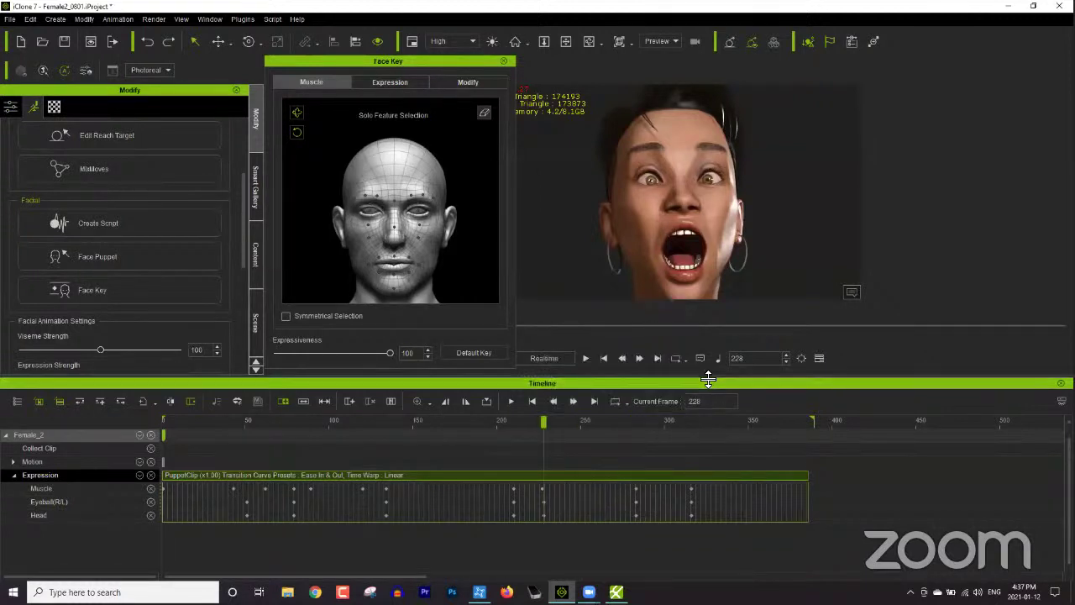
left_click(502, 62)
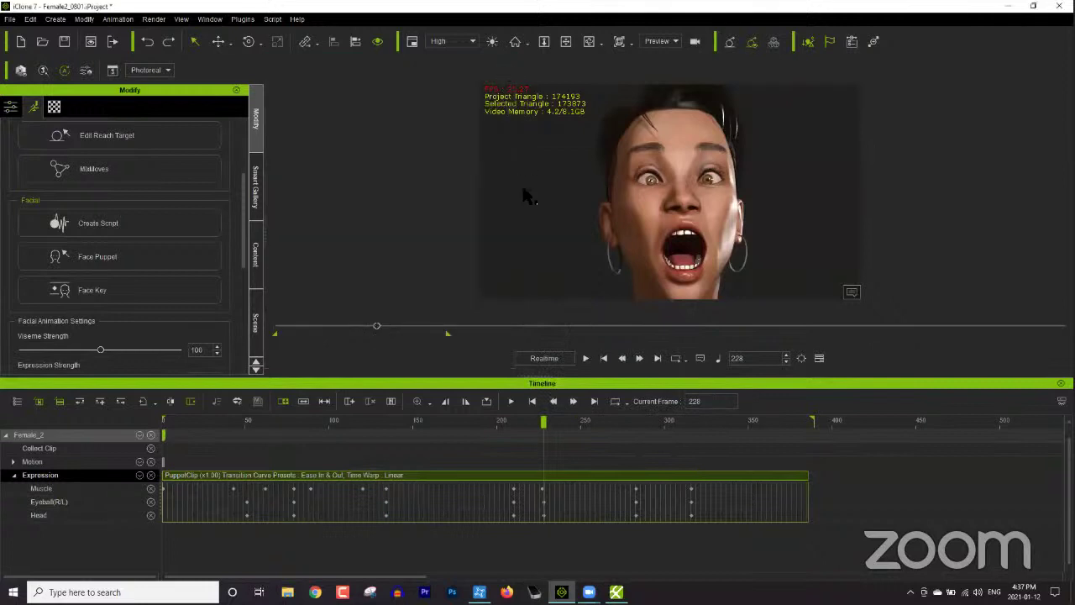
- Go to frame 1, hide the Timeline, and set Face Puppet to control the eyes instead of the eyebrows
left_click(604, 358)
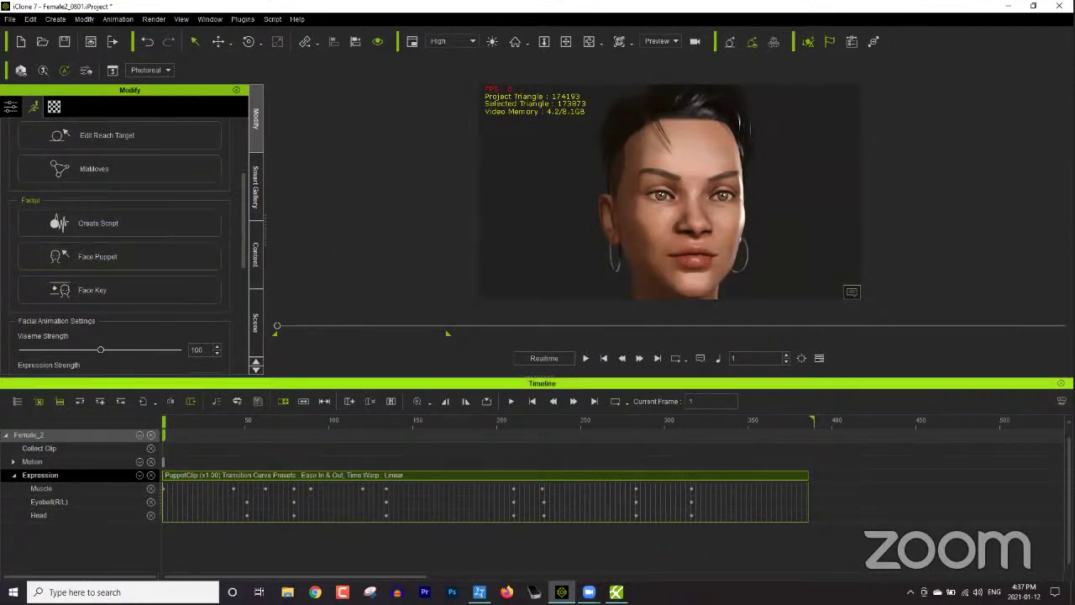
left_click(1061, 383)
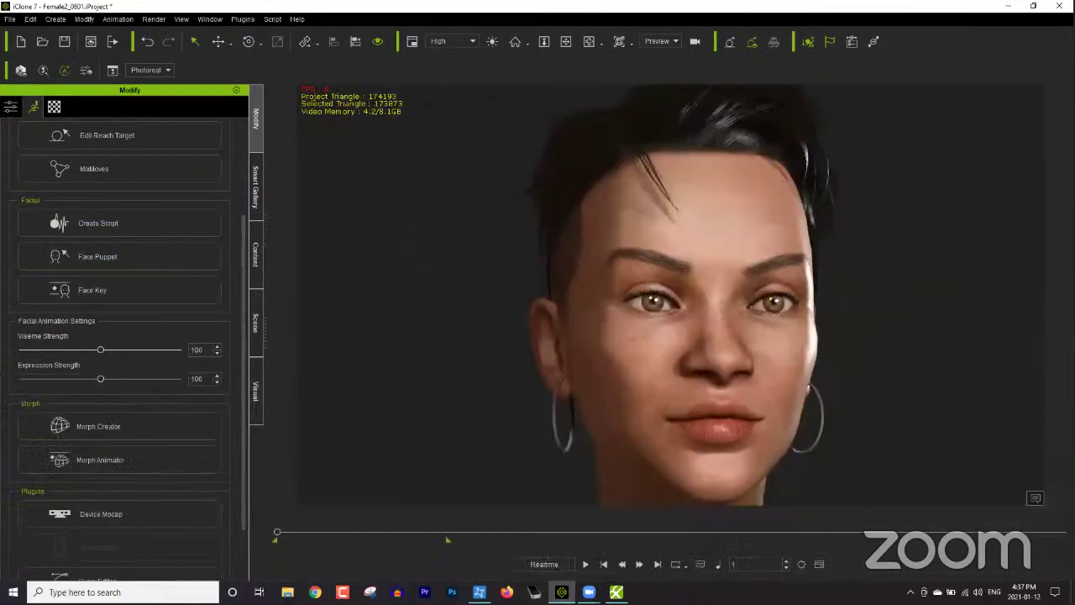
left_click(130, 257)
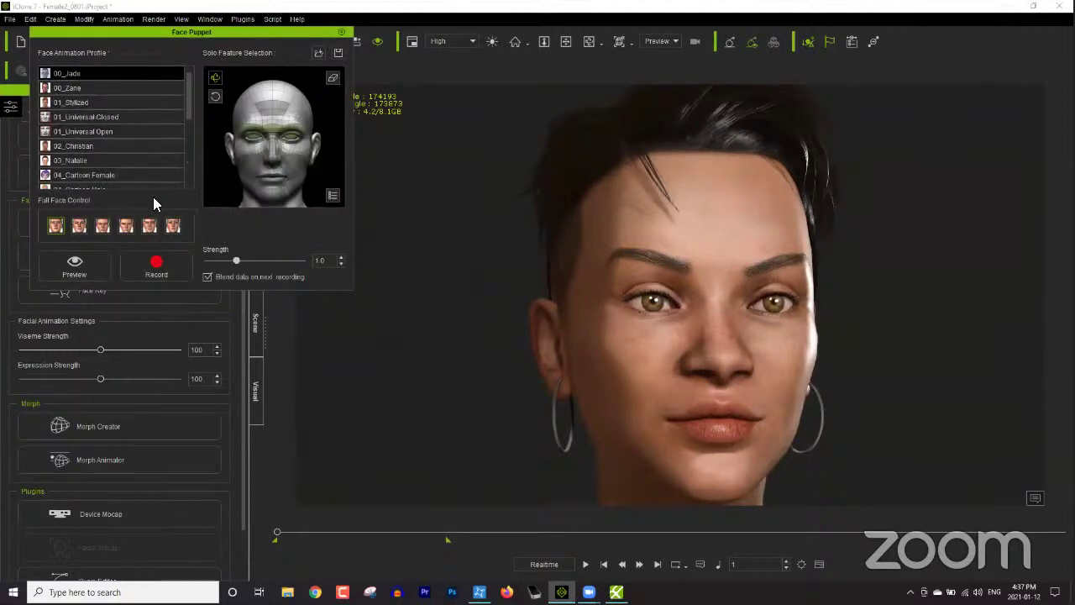
left_click(334, 79)
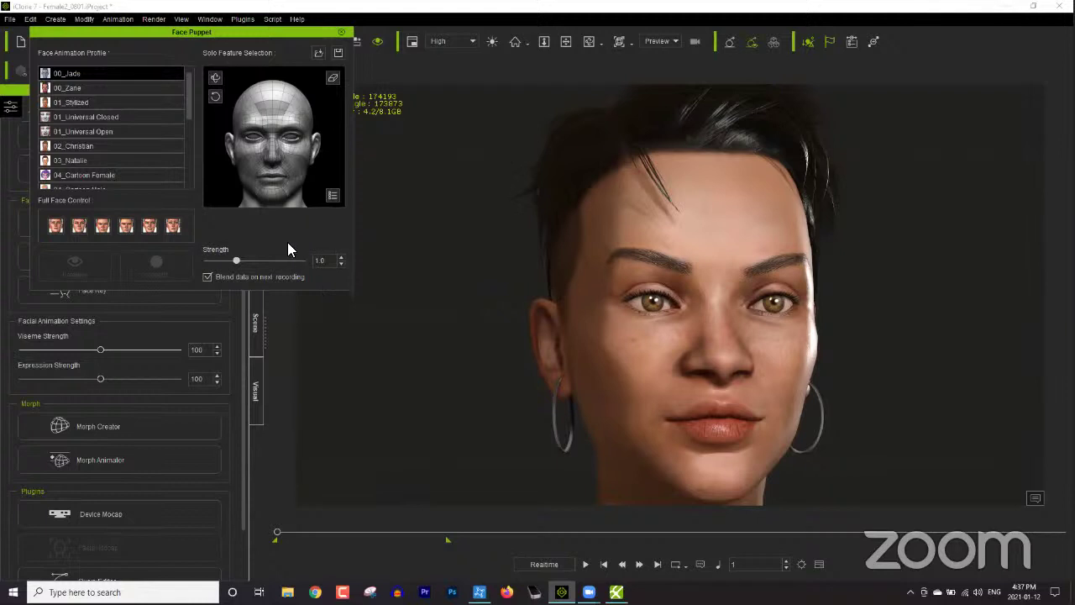
left_click(287, 136)
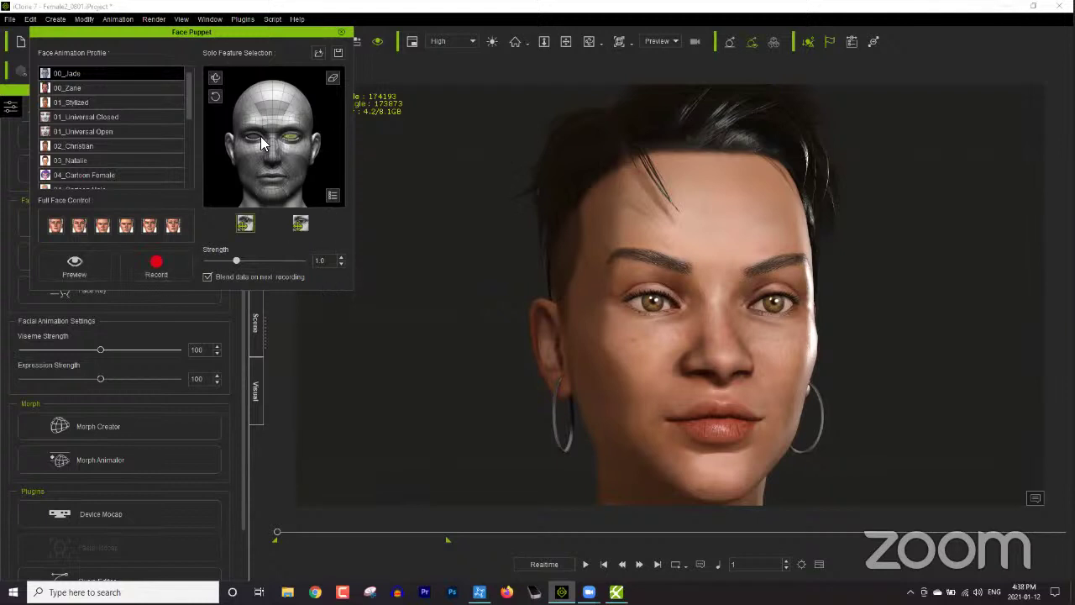
- Preview the eye puppeteering, stop it, and raise Strength from 1.0 to 1.5
left_click(98, 268)
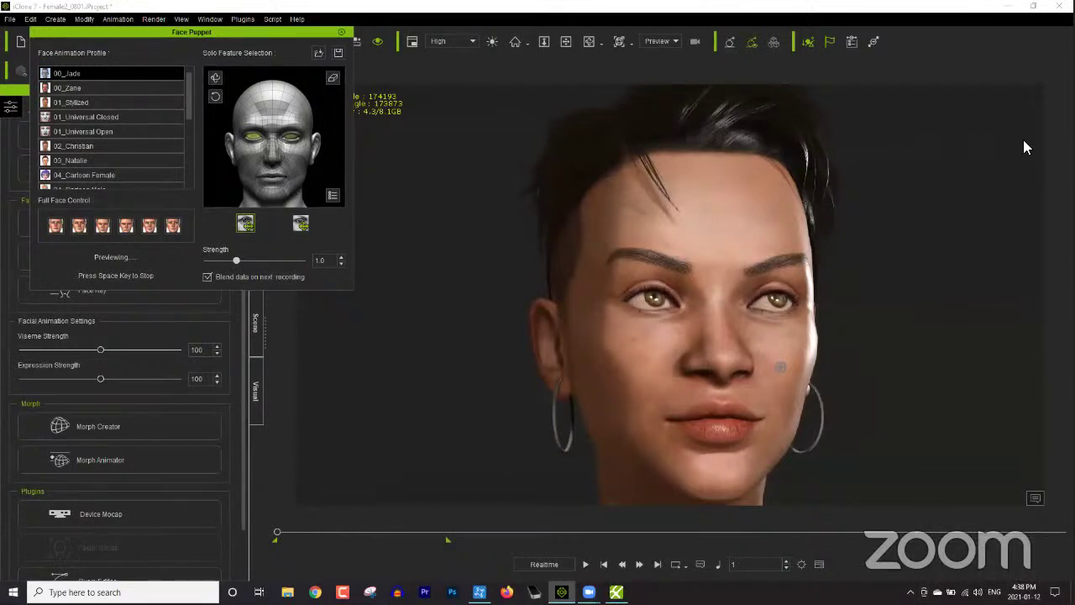
key("space")
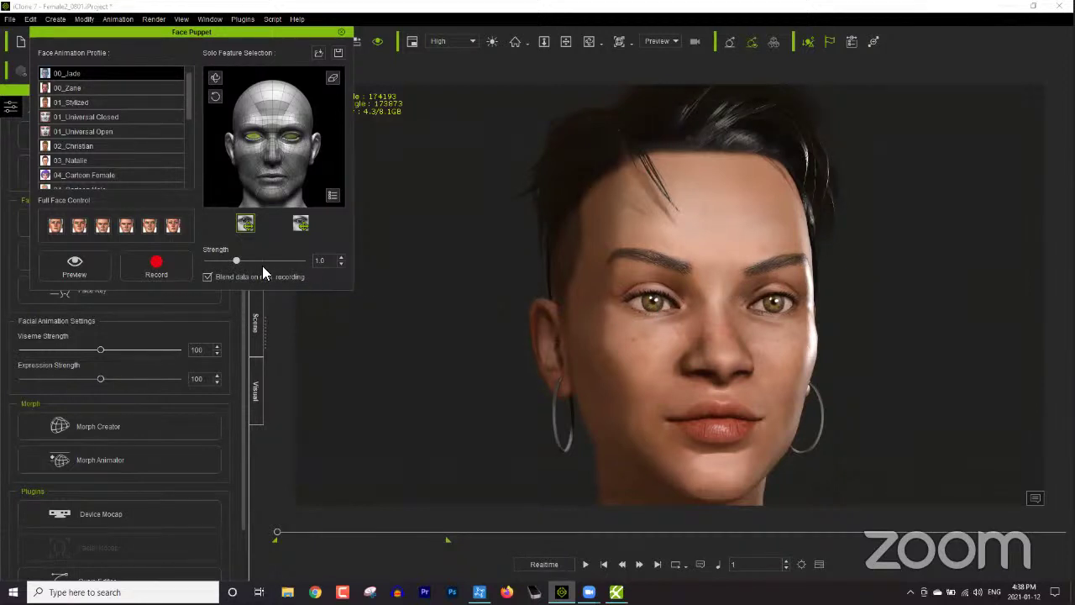
left_click_drag(237, 264, 253, 265)
- Record a Face Puppet performance of the eyes
left_click(156, 269)
key("space")
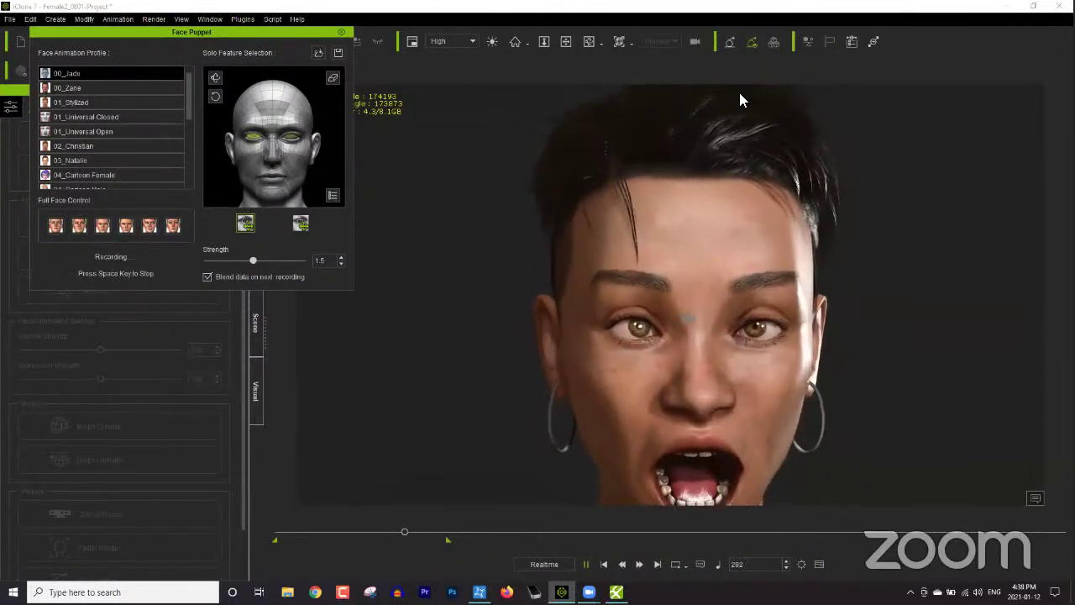
key("space")
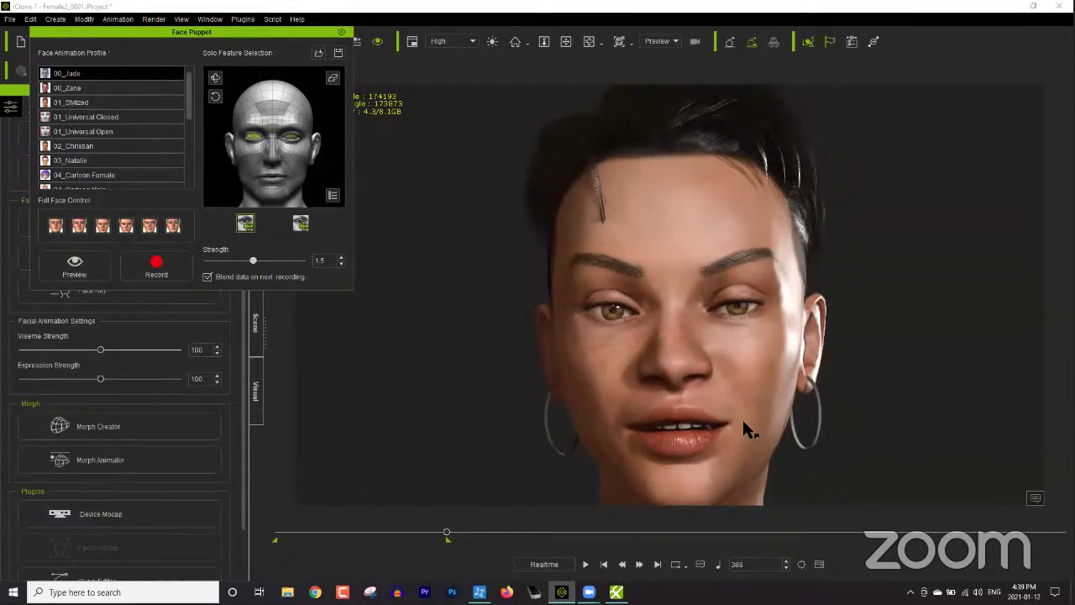
- Play back and scrub the recorded animation to frames 275 and 138, then show the Timeline
left_click(603, 565)
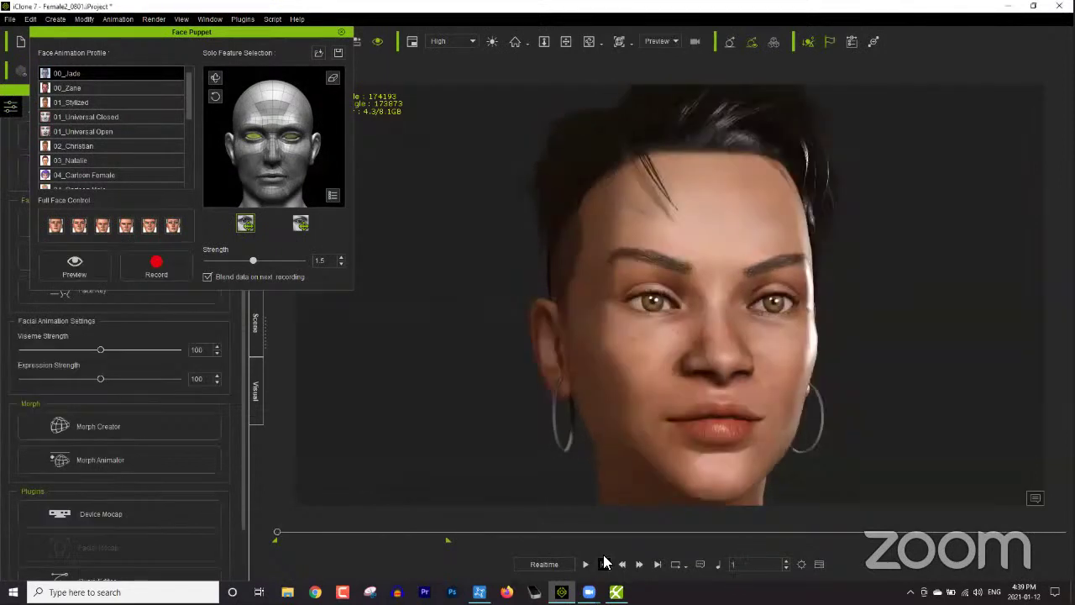
left_click(586, 564)
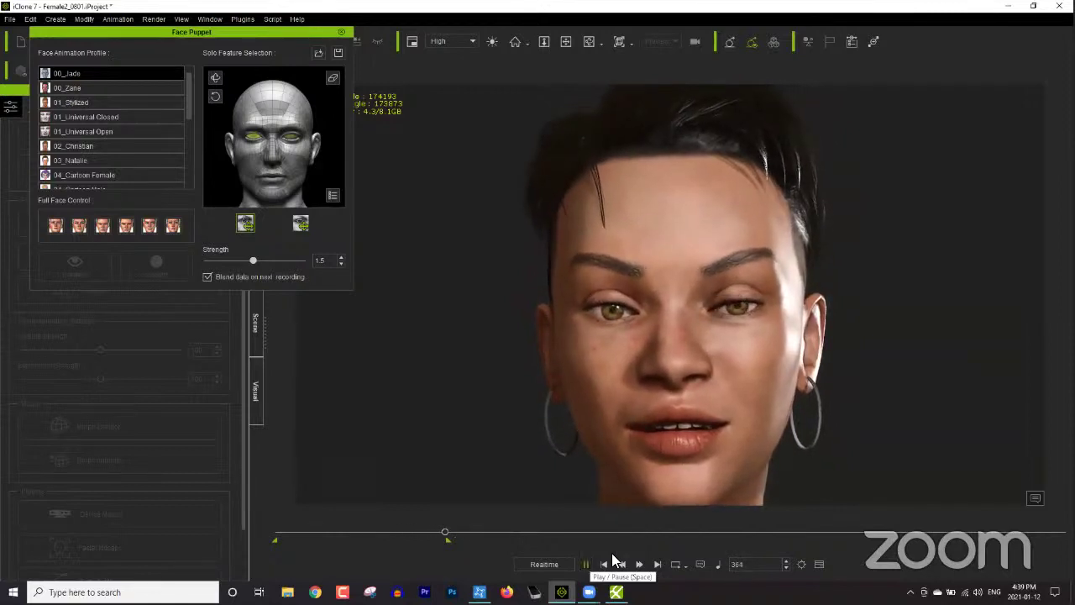
left_click(586, 565)
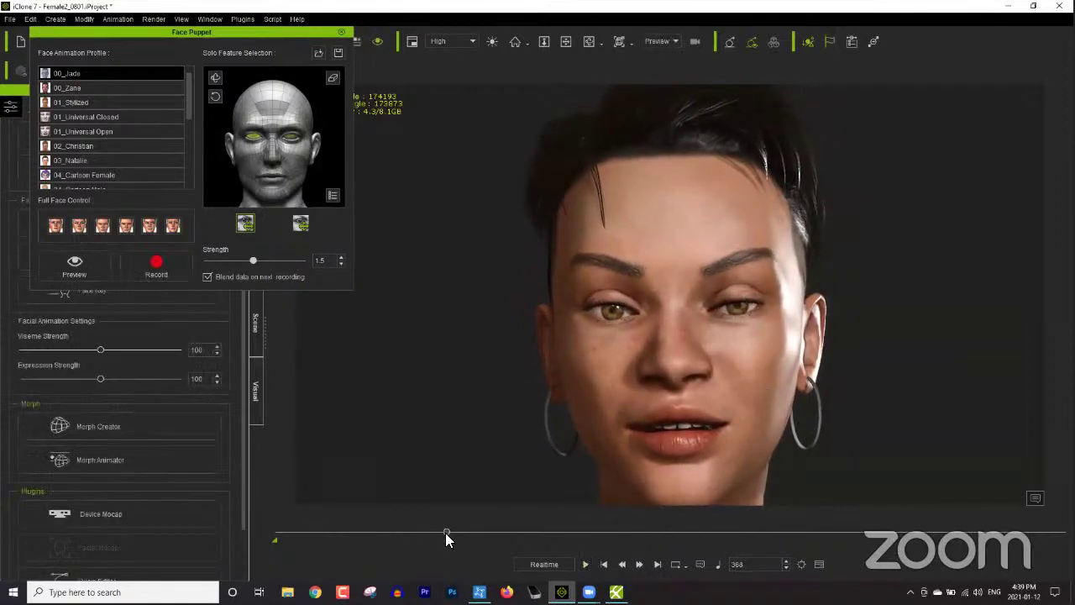
left_click_drag(445, 533, 413, 533)
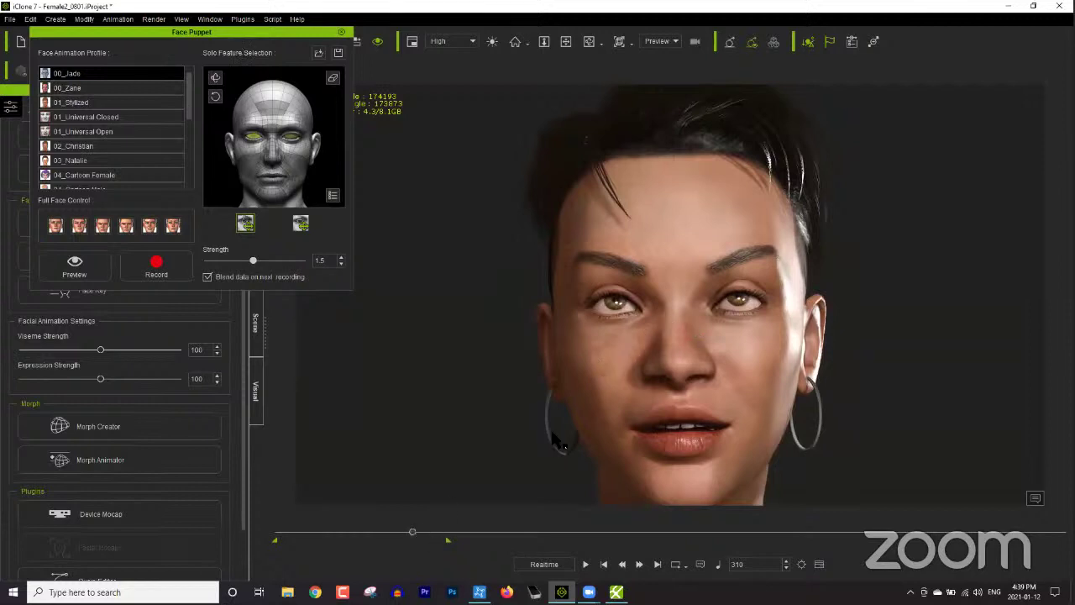
left_click_drag(412, 531, 319, 538)
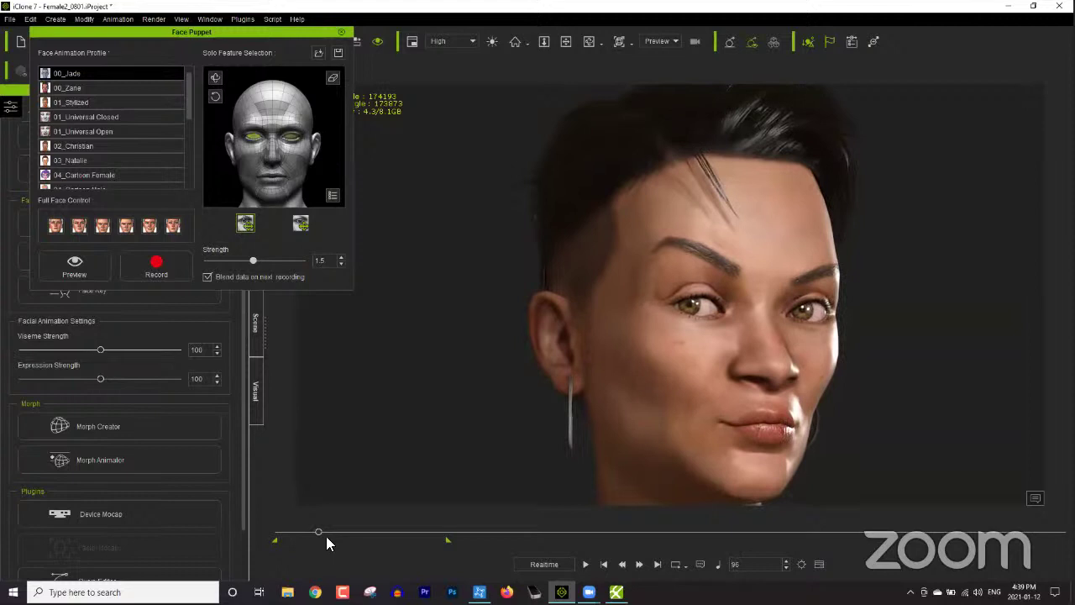
left_click_drag(319, 534, 277, 534)
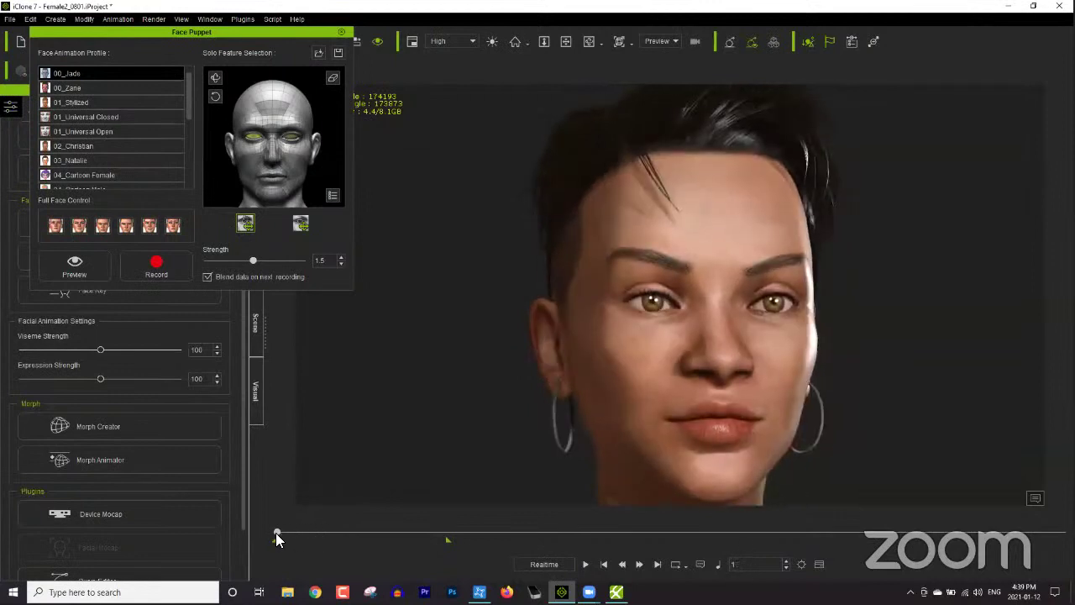
key("F3")
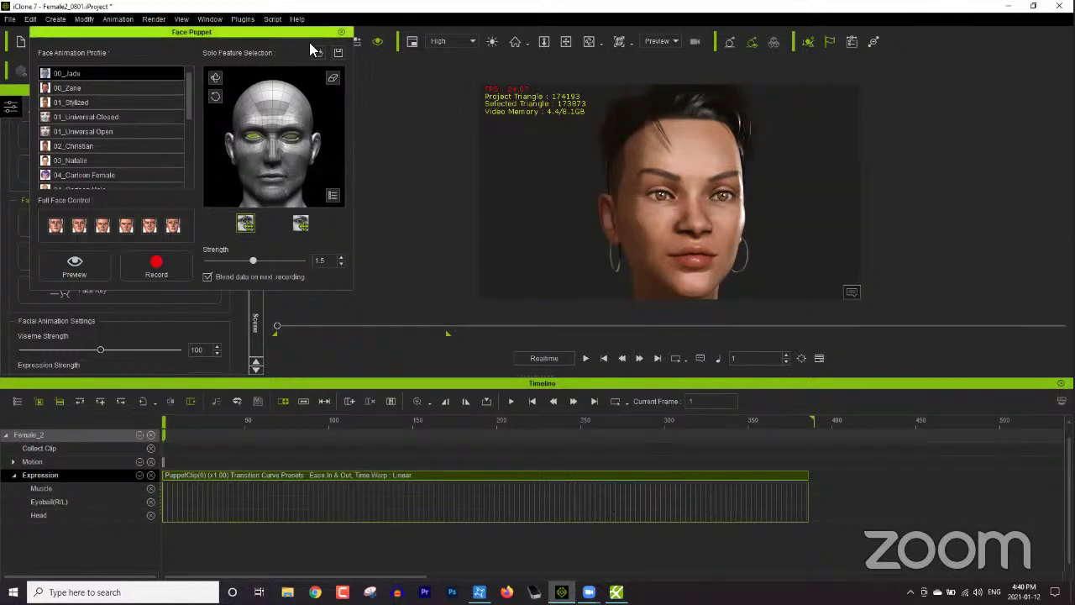
- Close Face Puppet, deselect the PuppetClip, and scrub its expression keys back to frame 1
left_click(341, 34)
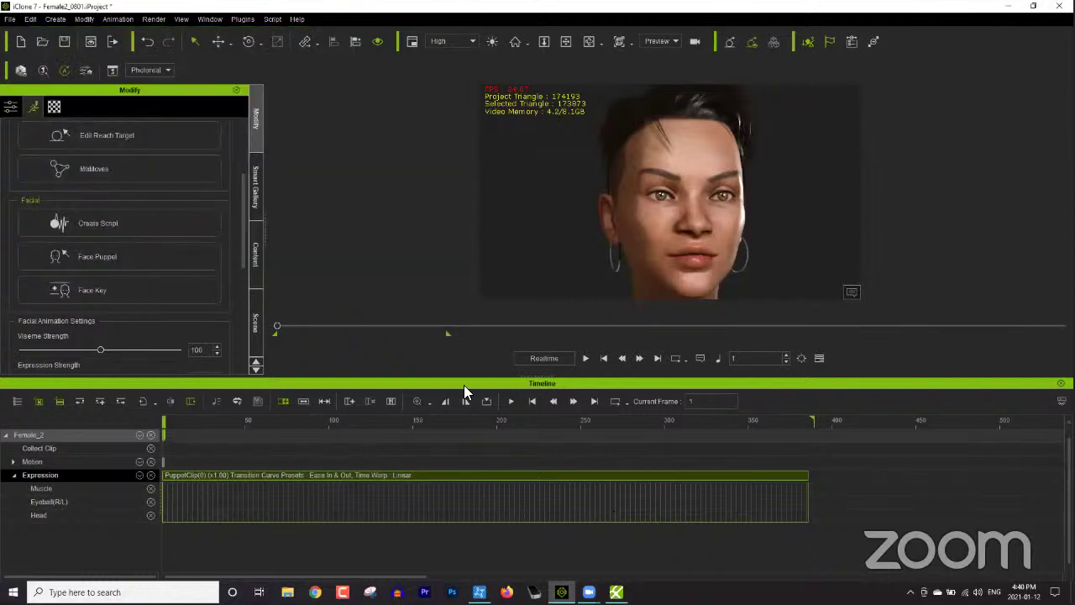
left_click(458, 488)
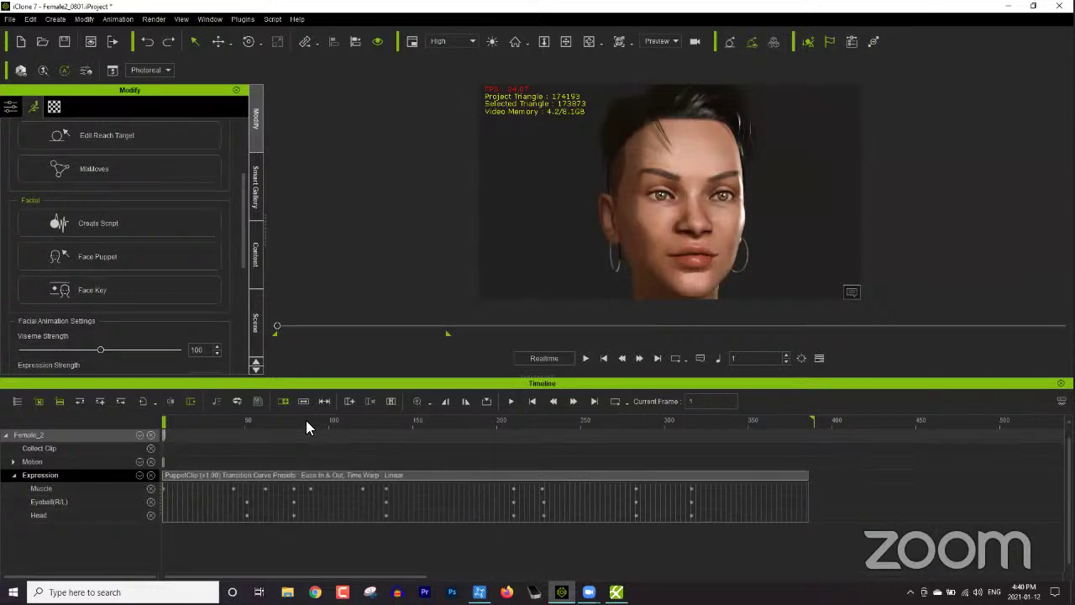
left_click_drag(306, 421, 351, 420)
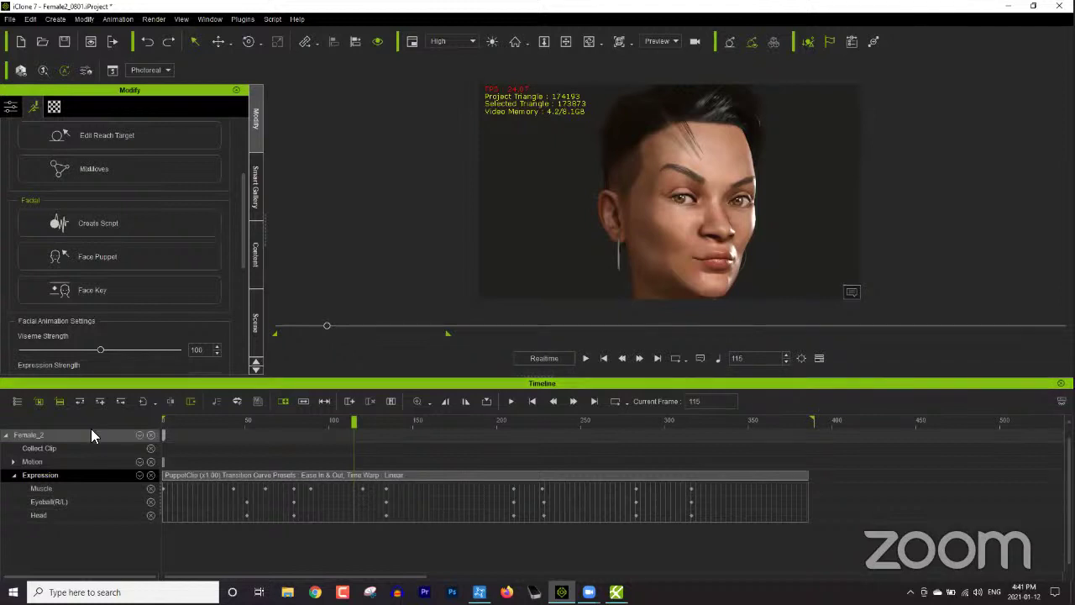
left_click_drag(221, 420, 155, 422)
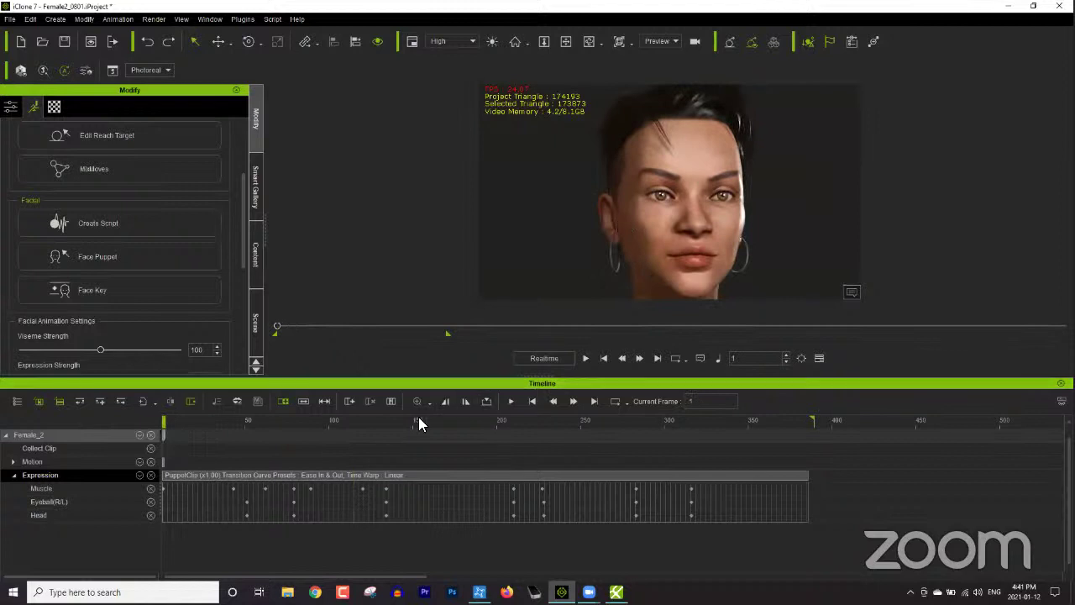
right_click(338, 475)
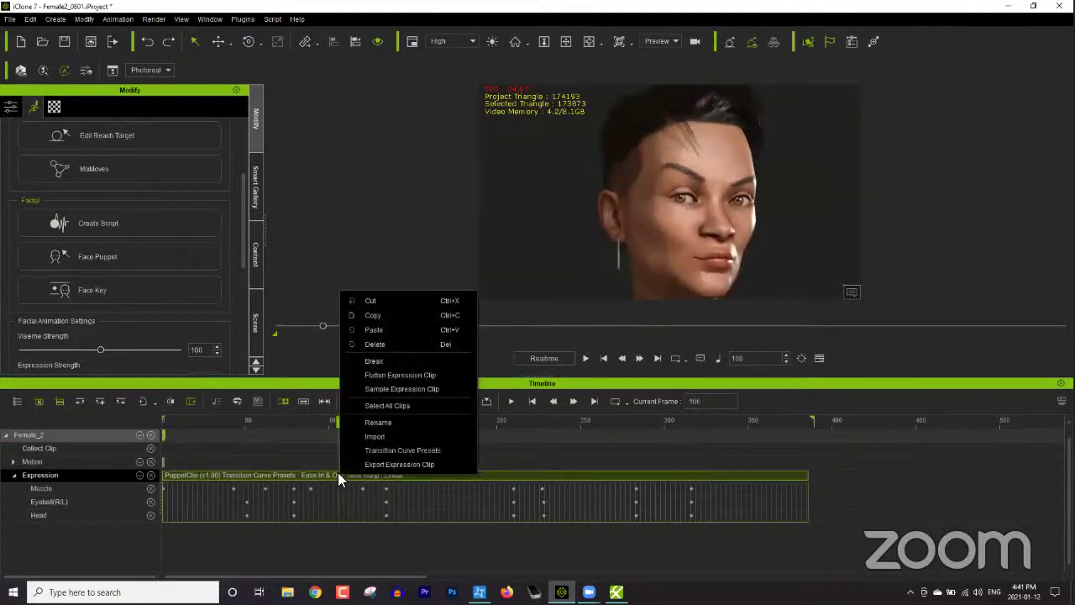
left_click(391, 465)
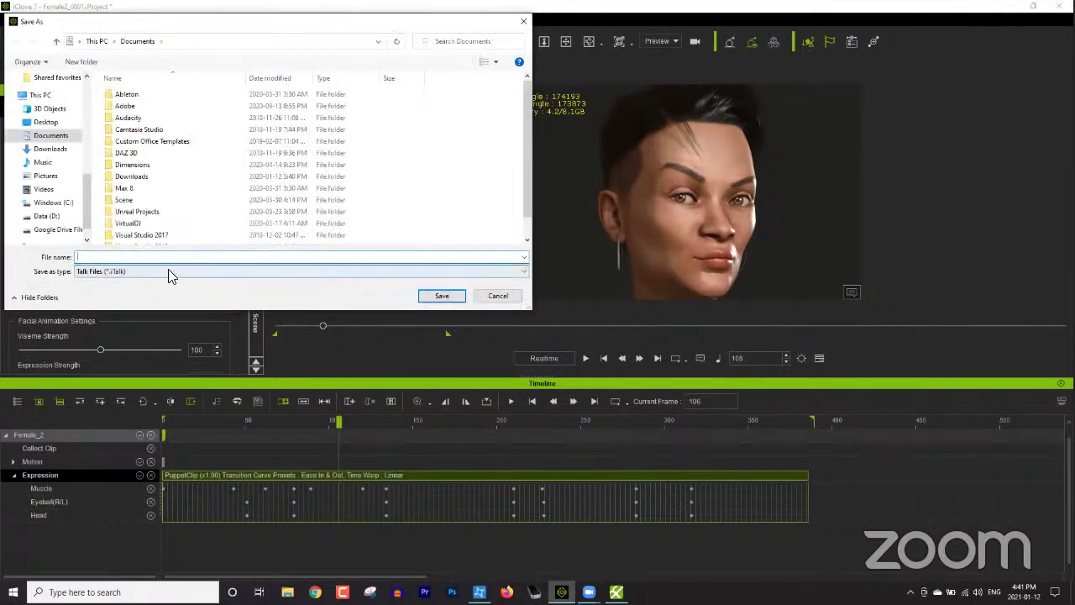
left_click(494, 296)
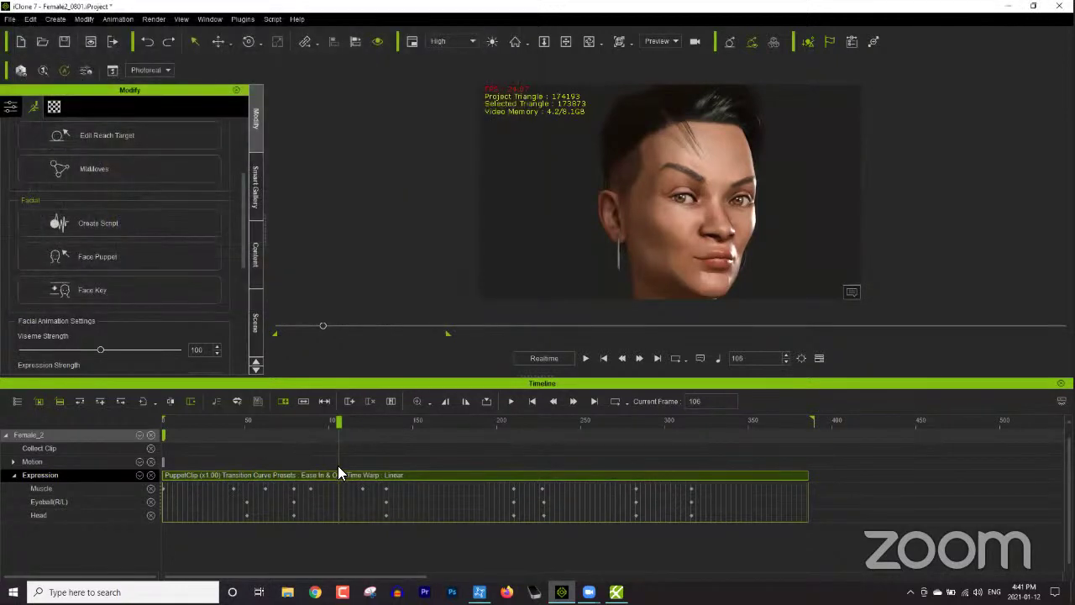
- Collect frames 1 to about 383 in the Collect Clip track and add them as MotionPlus
left_click(114, 446)
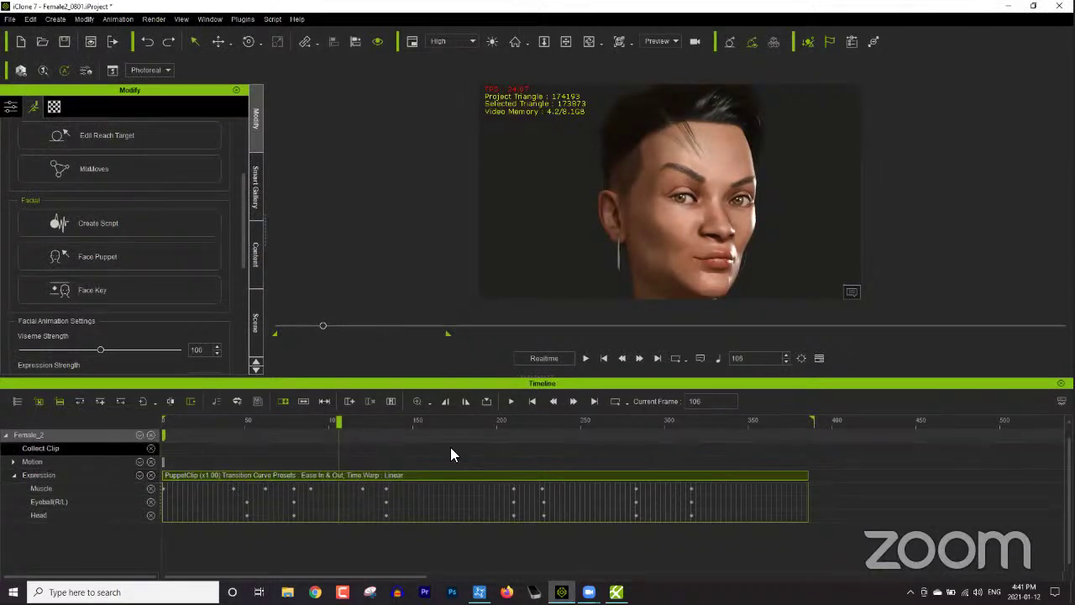
left_click_drag(804, 447, 135, 448)
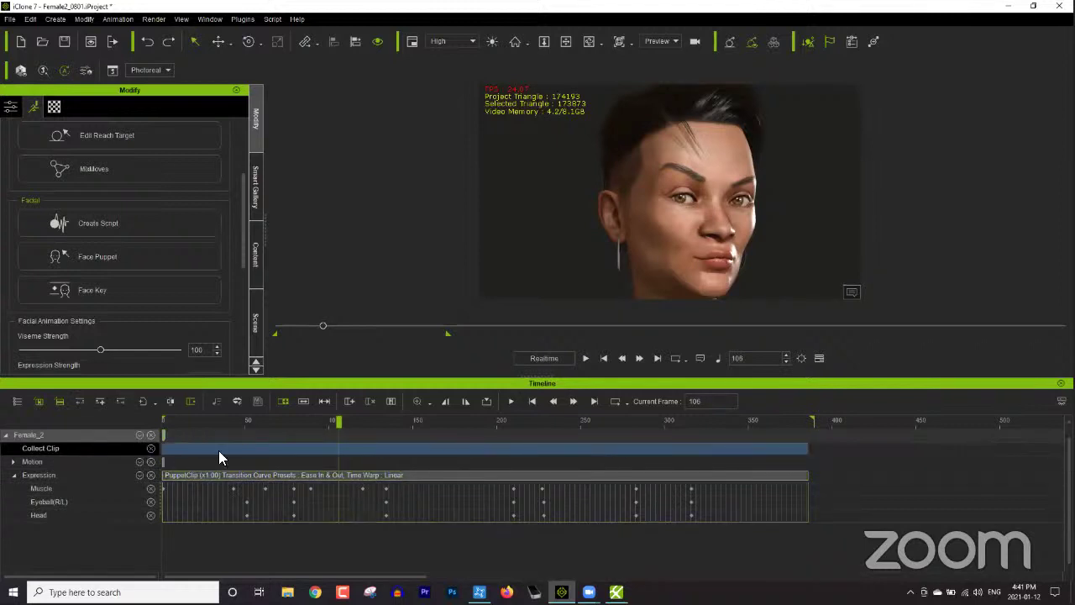
right_click(402, 451)
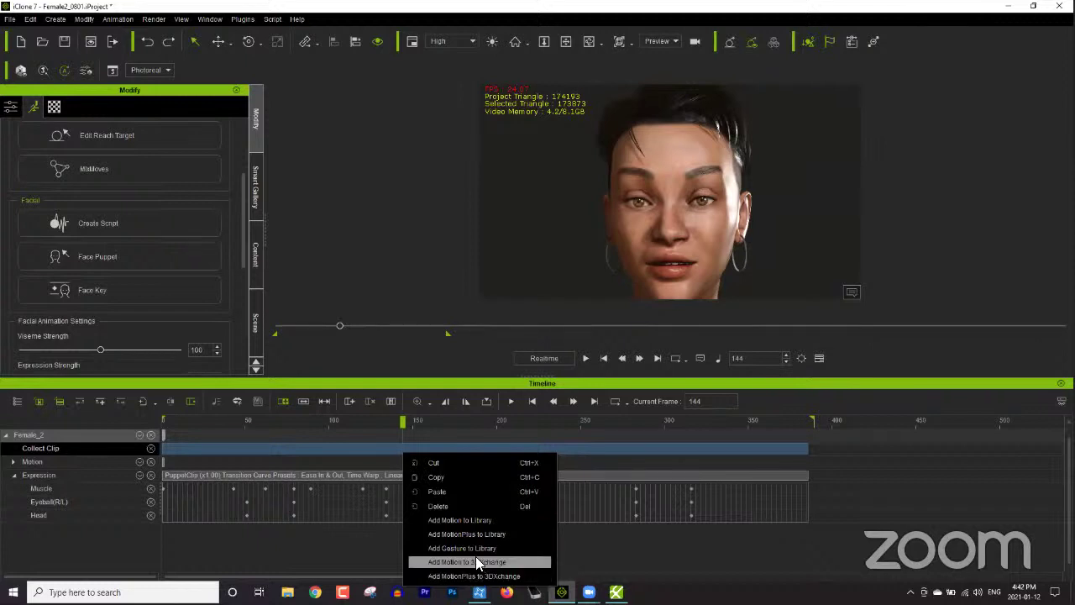
left_click(484, 532)
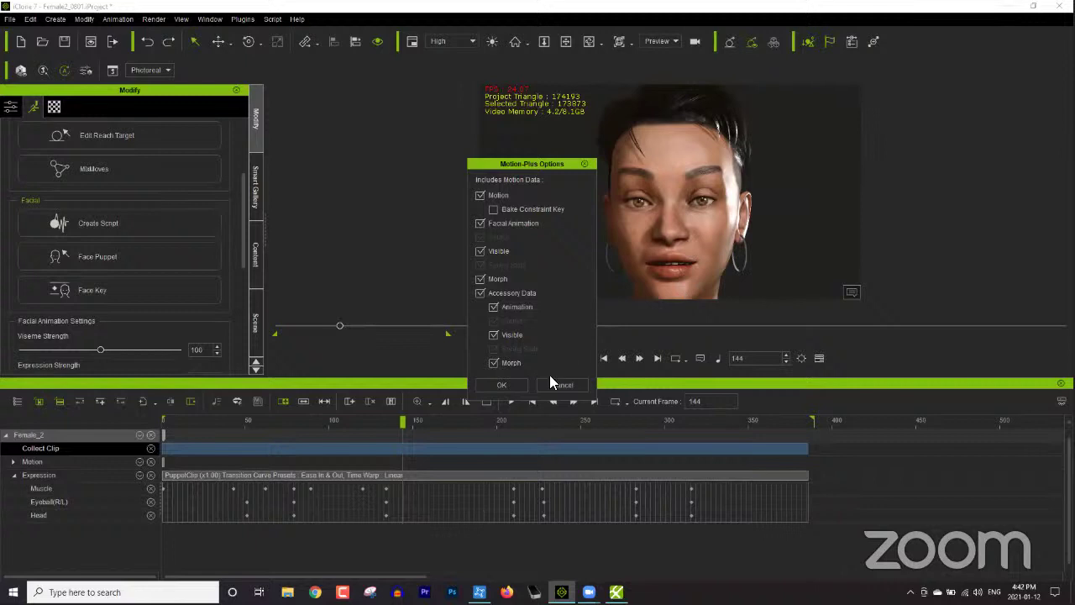
- Accept the MotionPlus options and save the file as 'weird expression sequence'
left_click(502, 385)
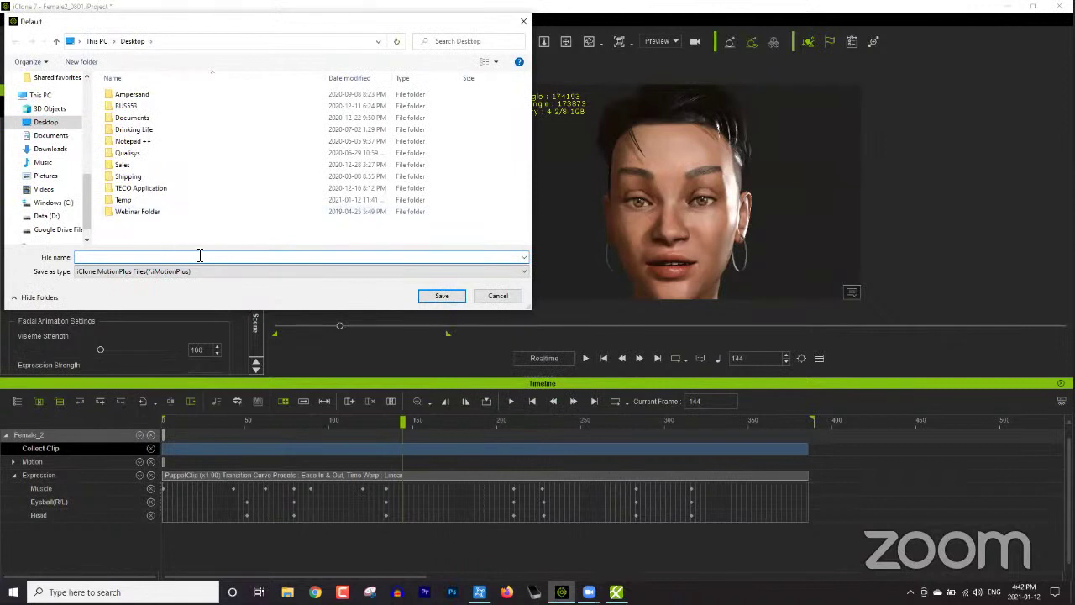
type("weird expression sequence")
left_click(448, 294)
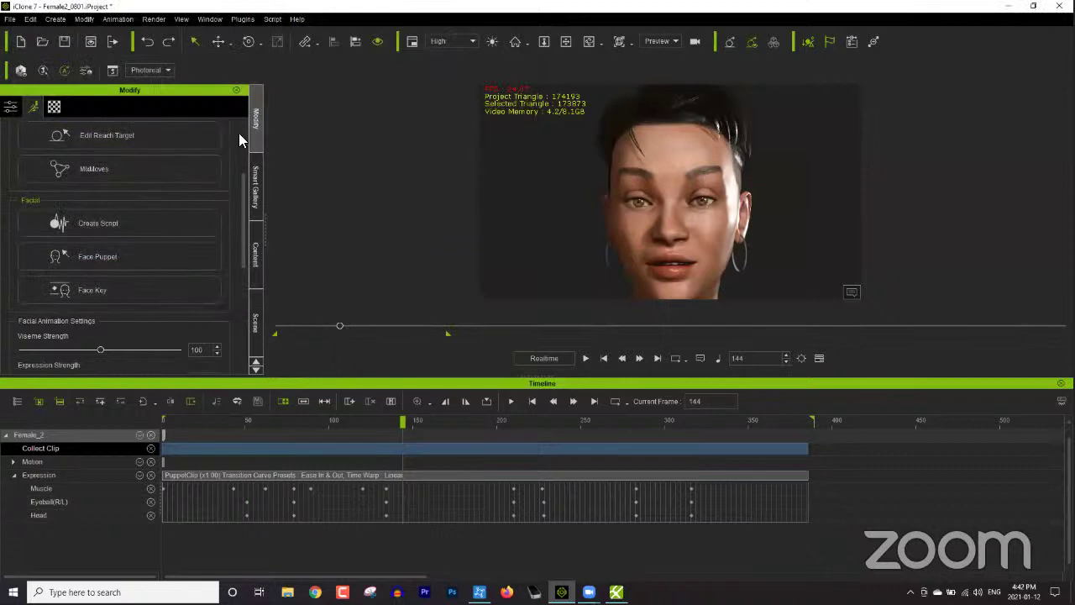
- Show the character's general settings and hide the Timeline
left_click(11, 106)
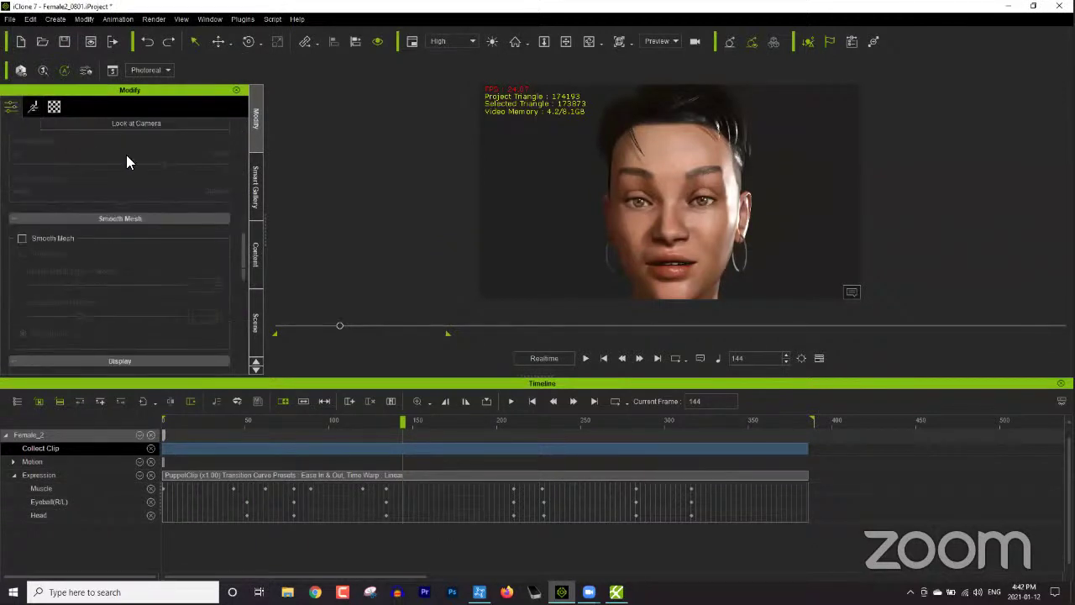
left_click_drag(243, 266, 244, 118)
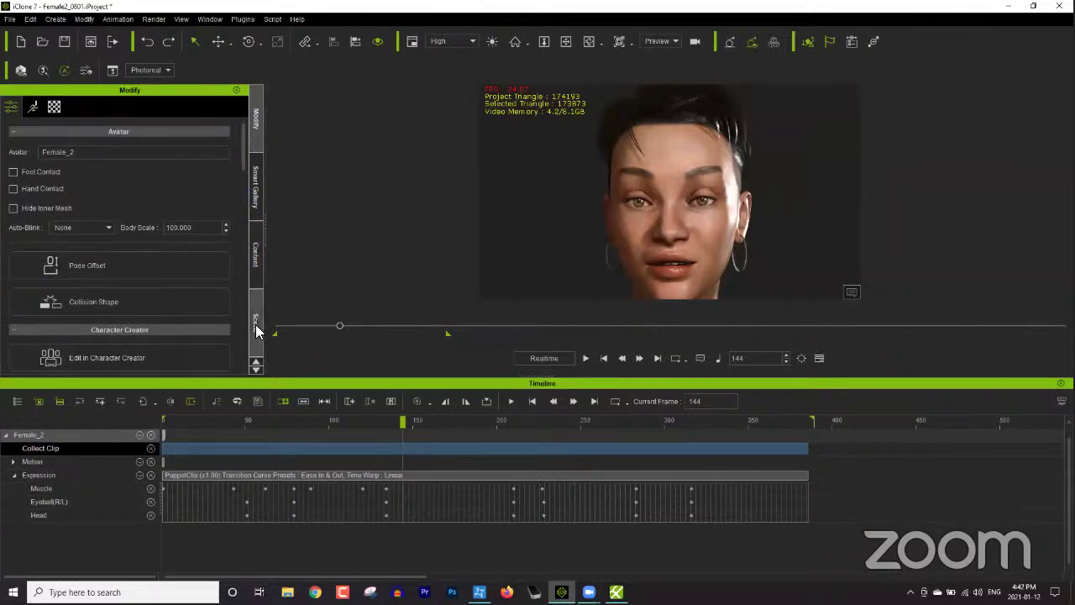
key("F3")
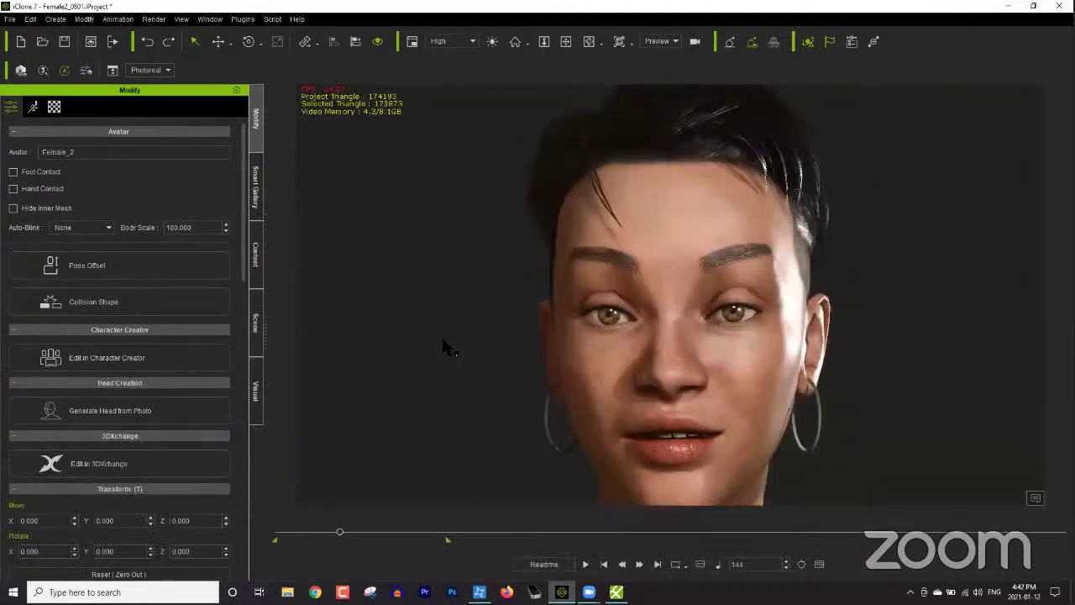
- Open the Cartoons_0801 project without saving the current one, then shrink the iClone window
left_click(257, 260)
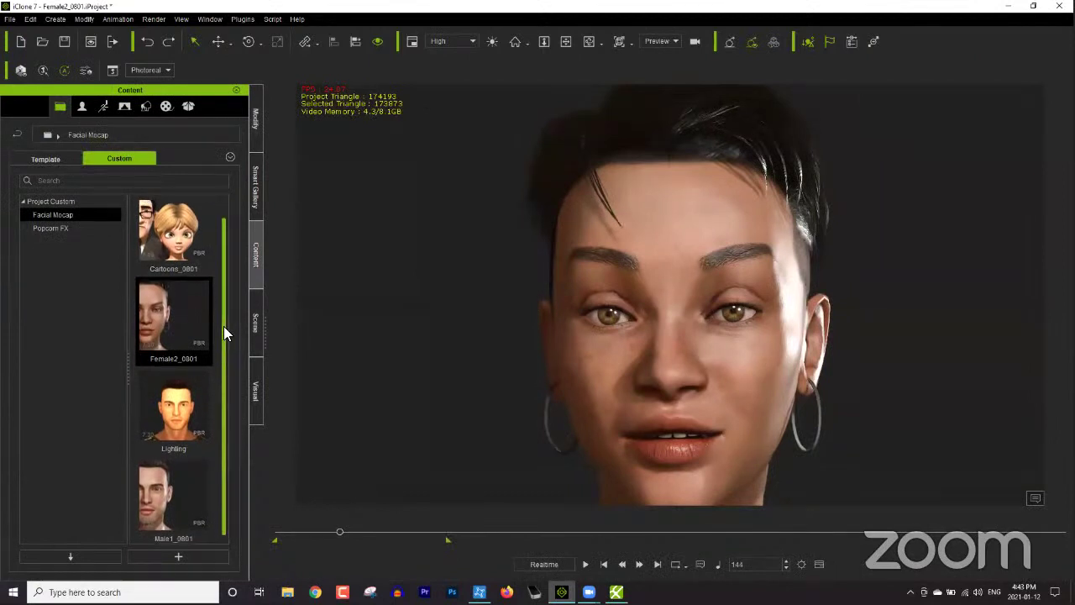
double_click(177, 249)
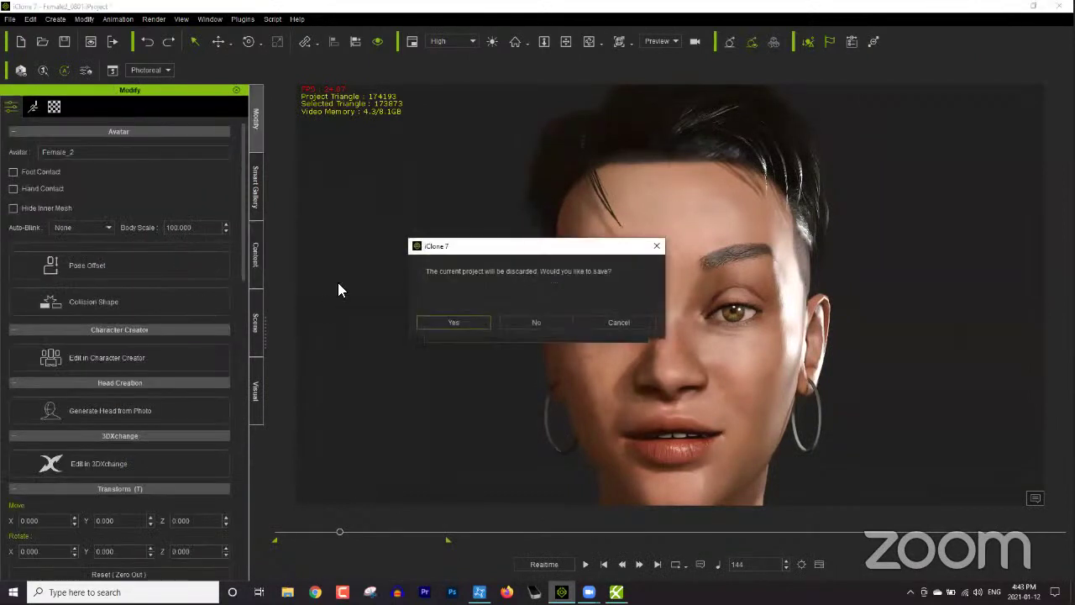
left_click(558, 321)
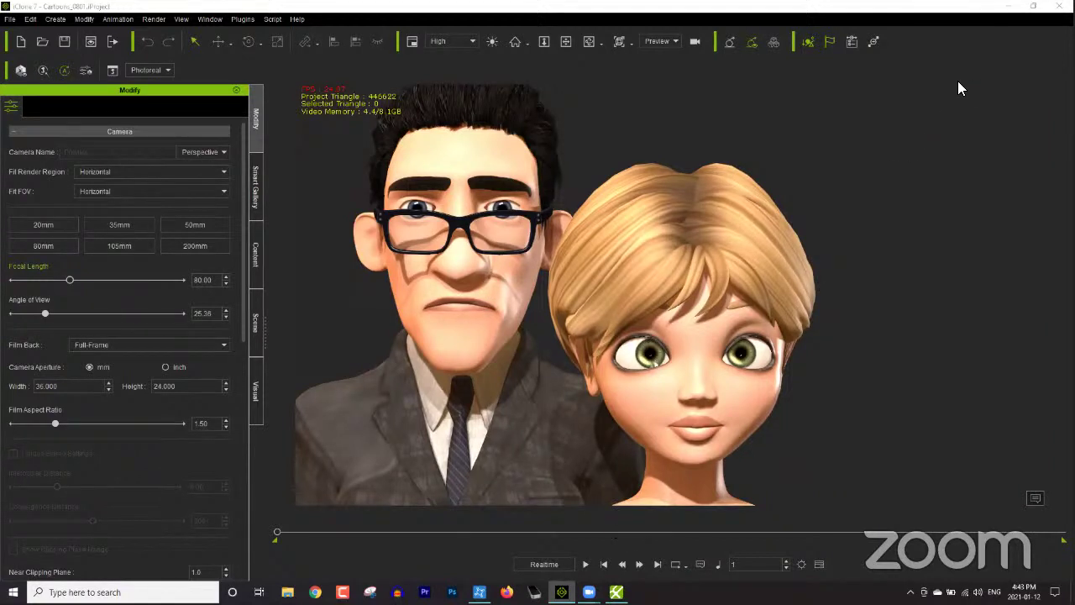
left_click(1033, 6)
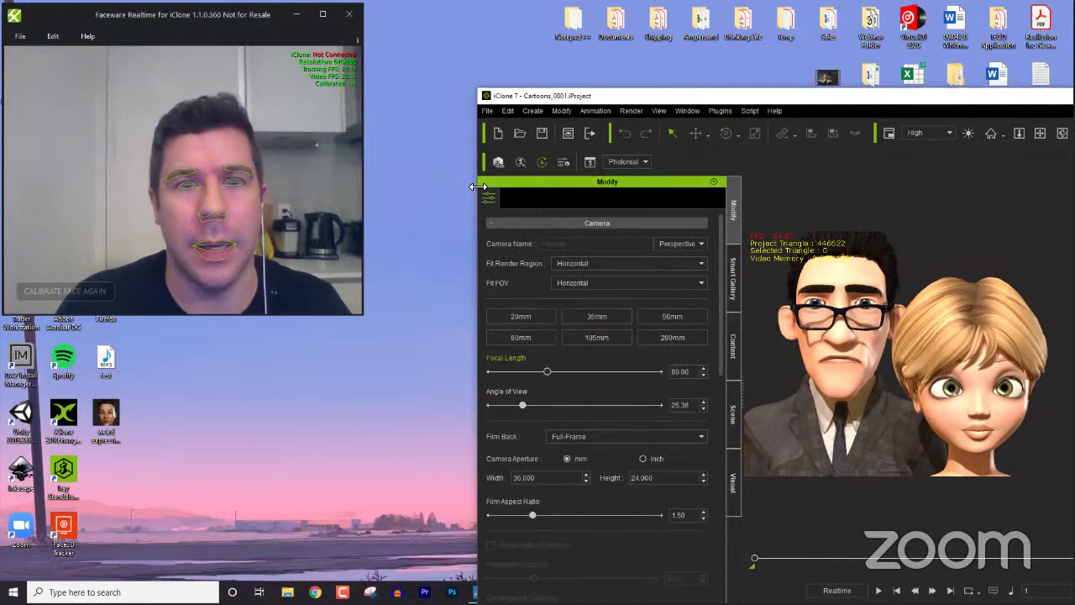
- Widen the iClone window beside Faceware Realtime and open the Plugins menu
left_click_drag(477, 187, 325, 186)
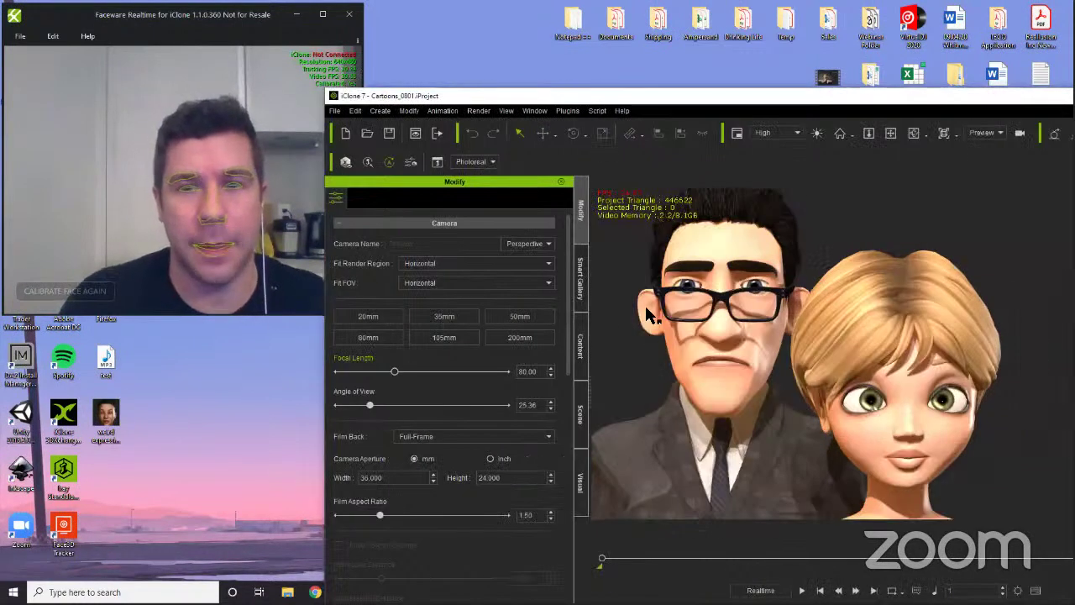
left_click(567, 110)
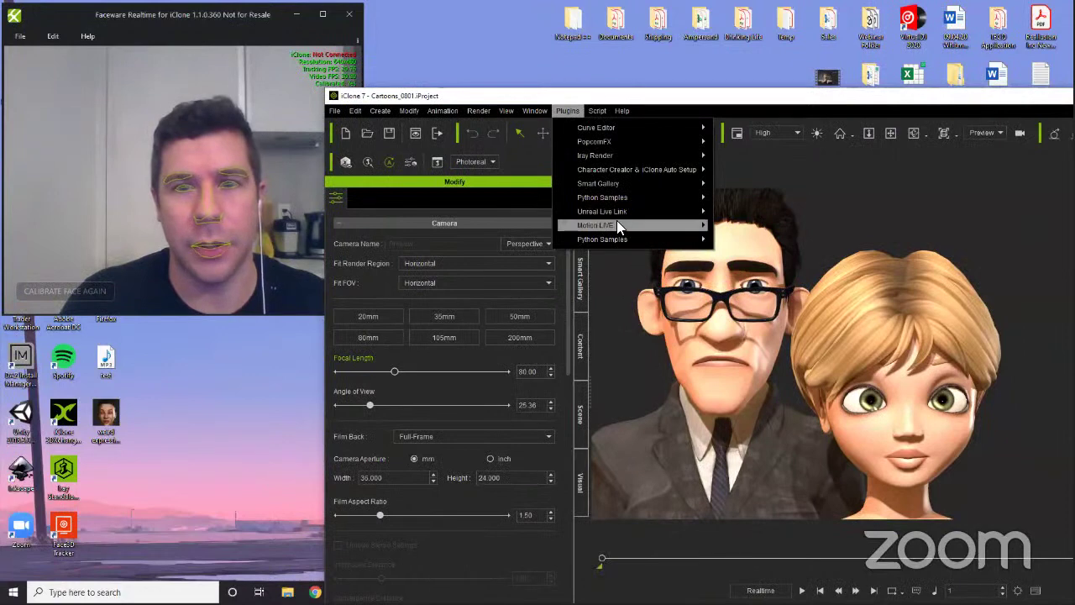
- In Motion LIVE, connect Faceware Realtime and assign it to drive the faces of C2 and C1
mouse_move(618, 224)
left_click(774, 234)
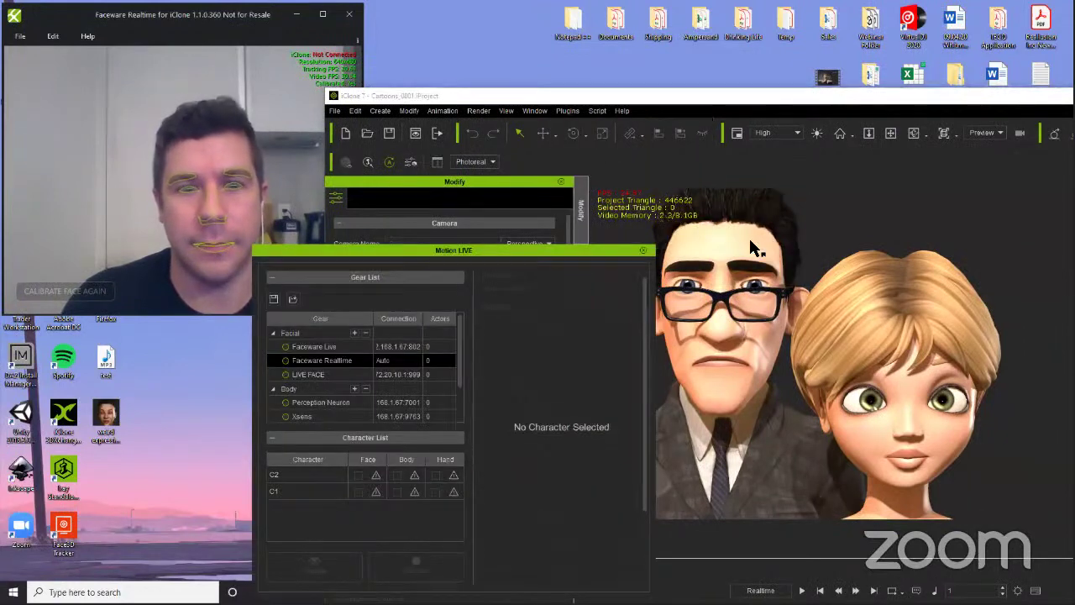
left_click(286, 359)
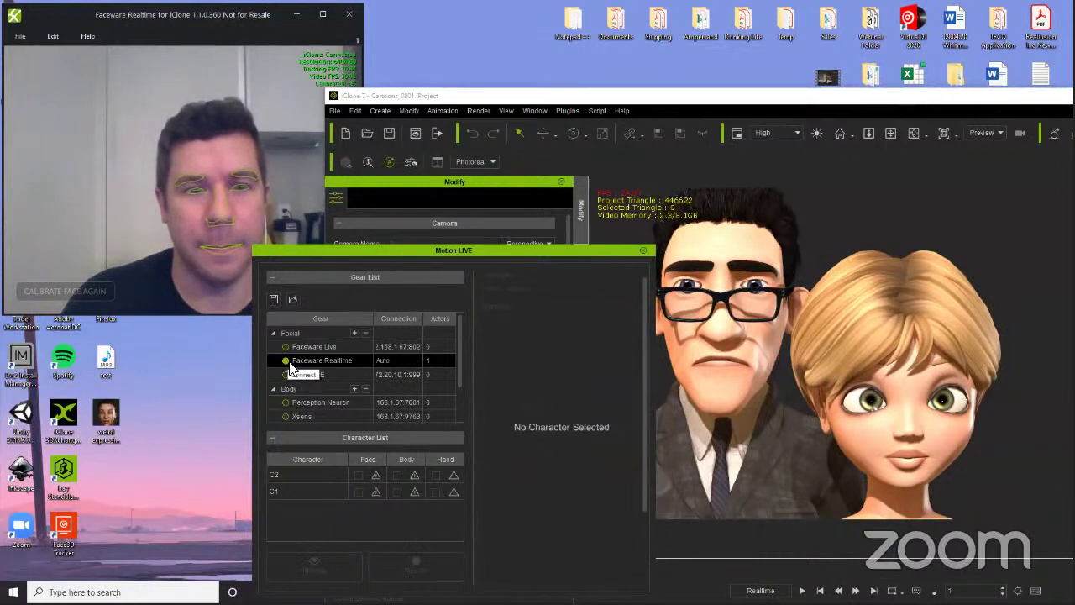
left_click(371, 476)
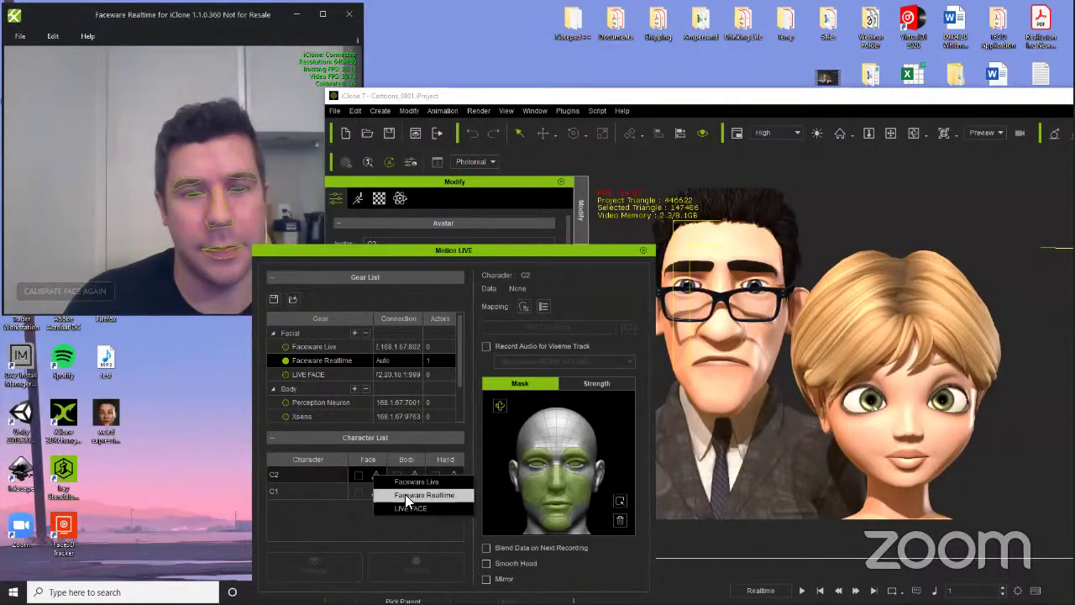
left_click(404, 494)
left_click(378, 492)
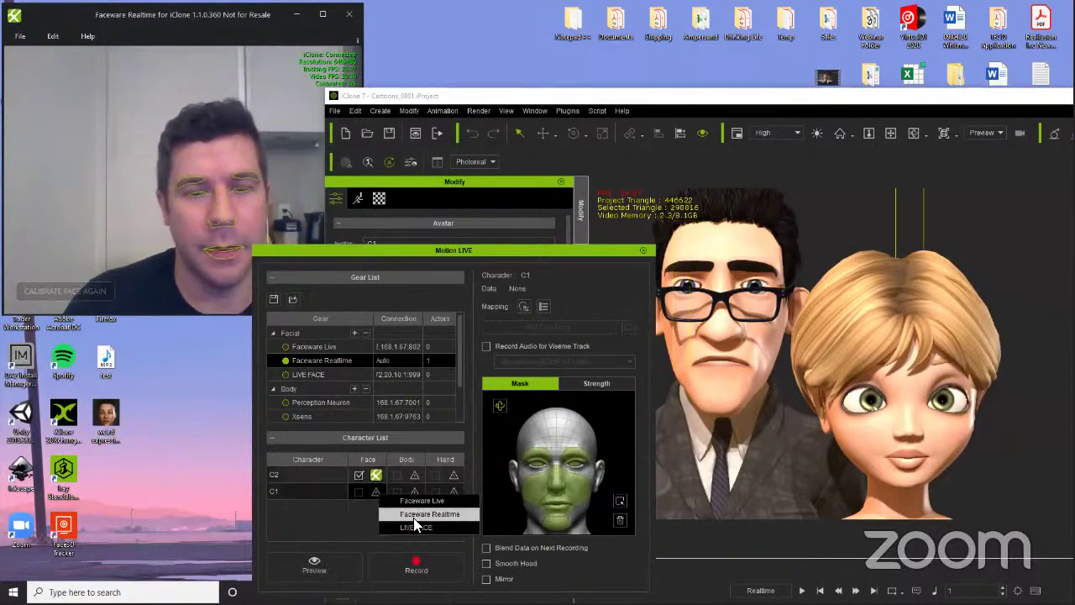
left_click(418, 514)
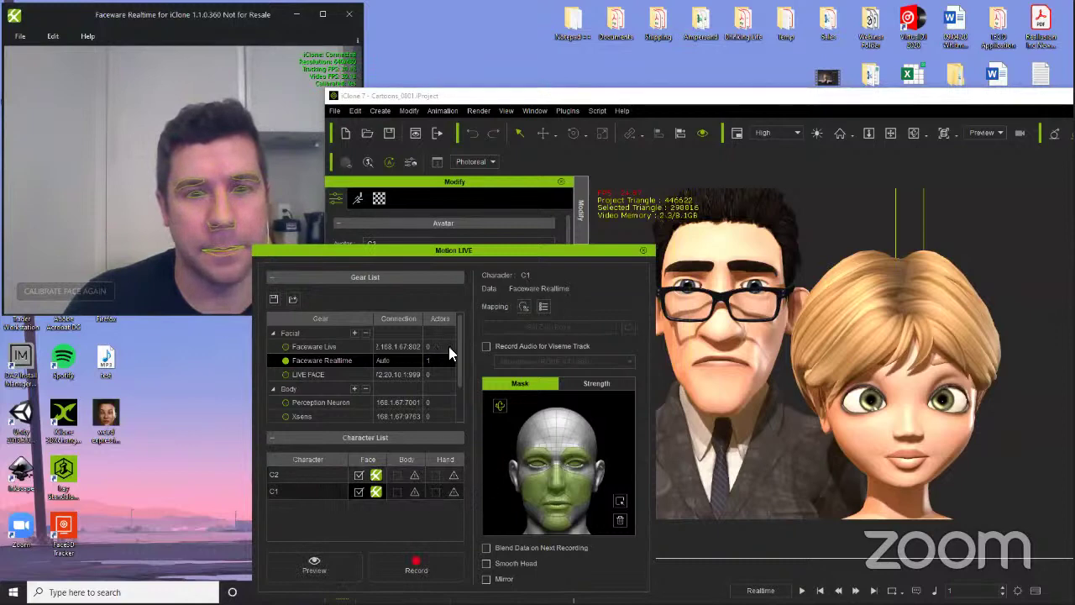
- Reposition the Motion LIVE panel, recalibrate the face tracking, and ready the live preview
mouse_move(524, 252)
left_mouse_down()
mouse_move(462, 249)
mouse_move(483, 258)
mouse_move(513, 238)
left_mouse_up()
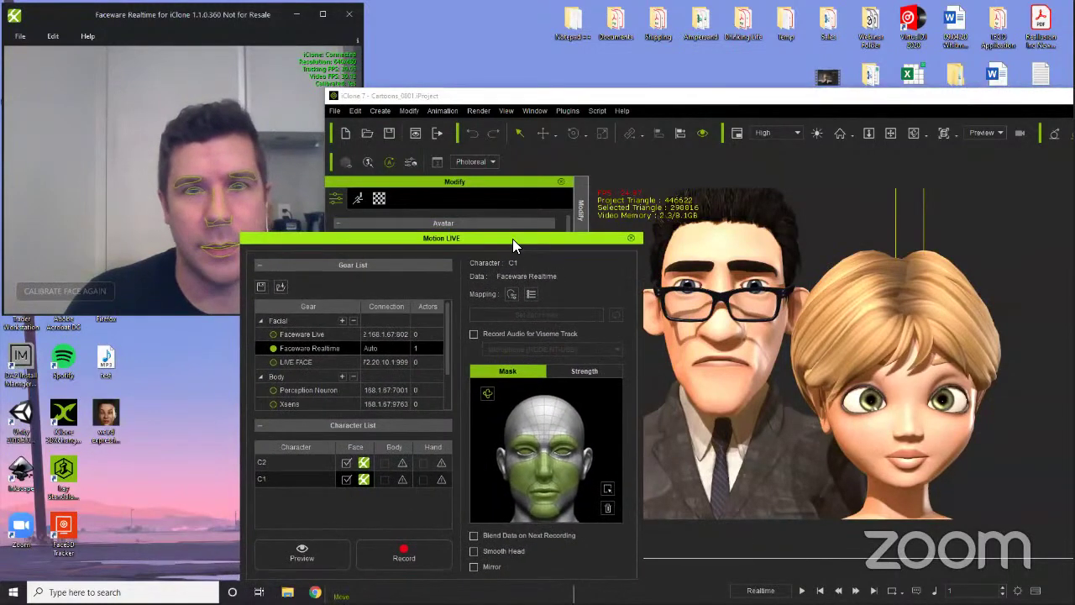
left_click(368, 99)
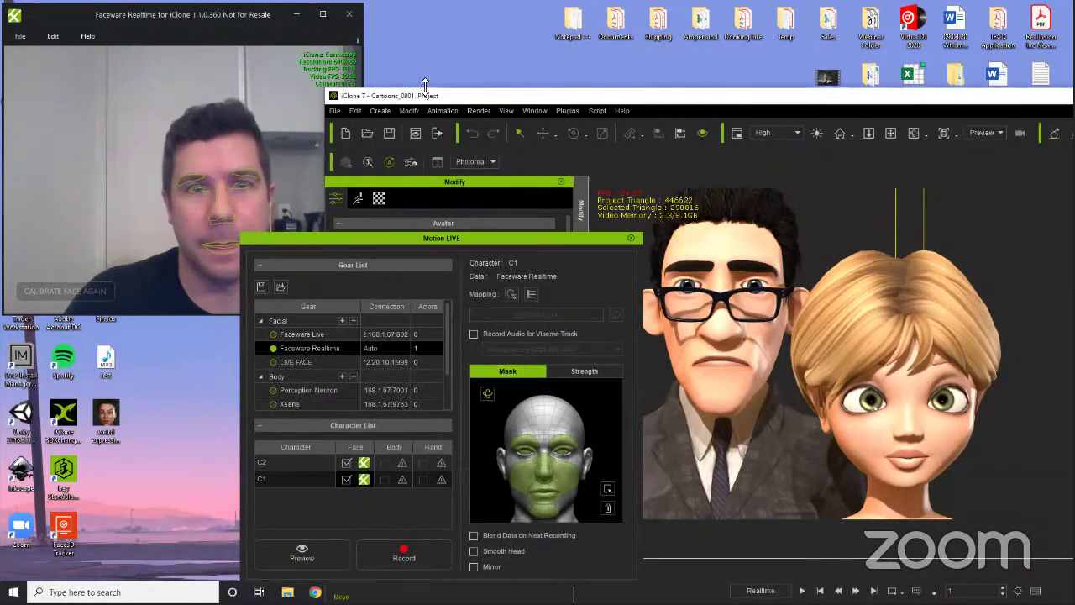
left_click_drag(407, 244, 424, 235)
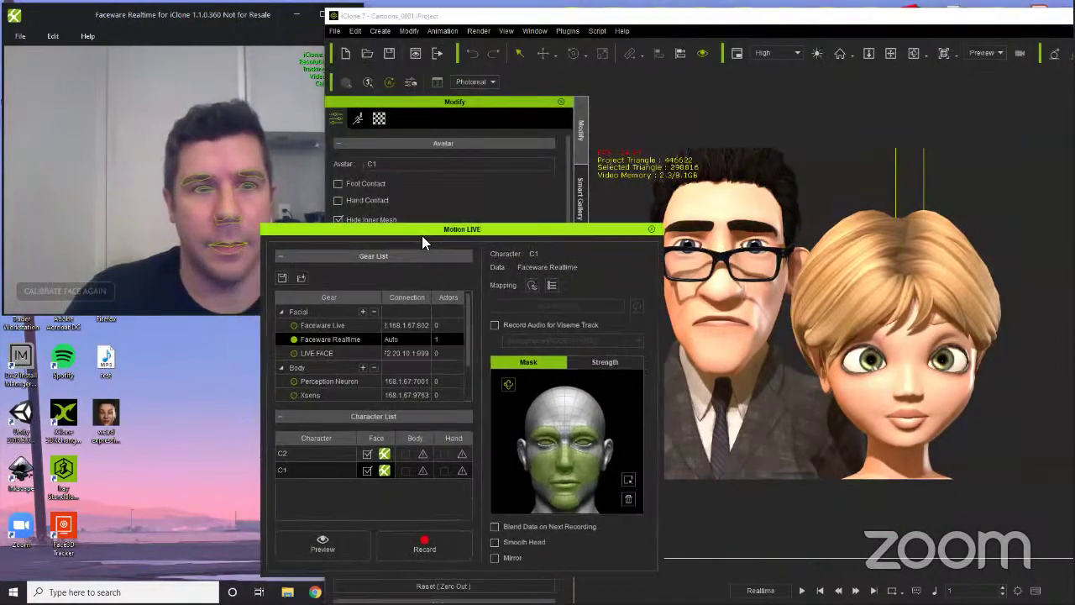
left_click(82, 296)
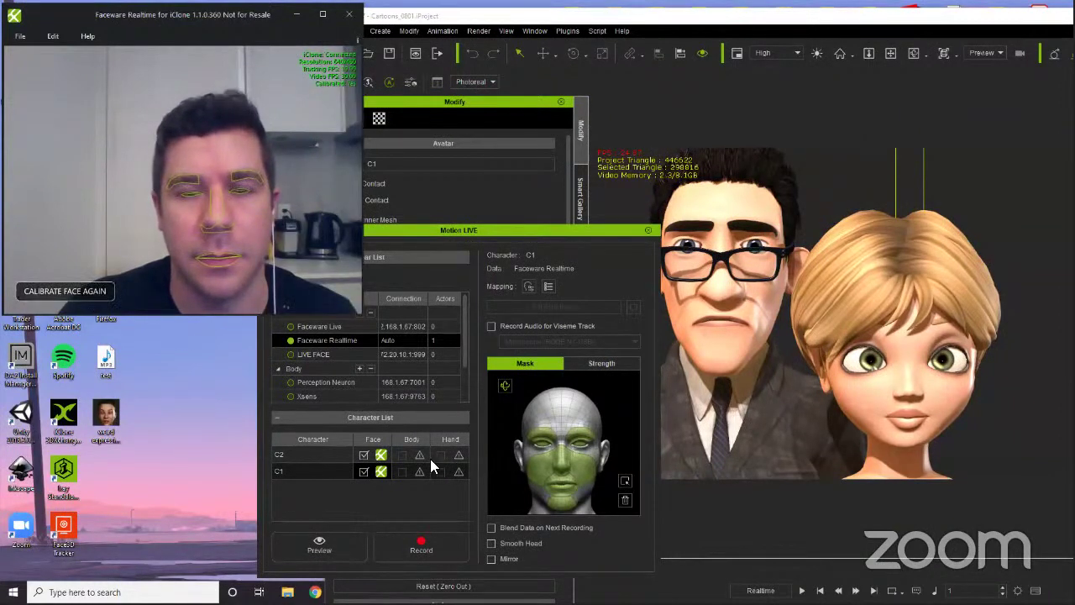
left_click(324, 544)
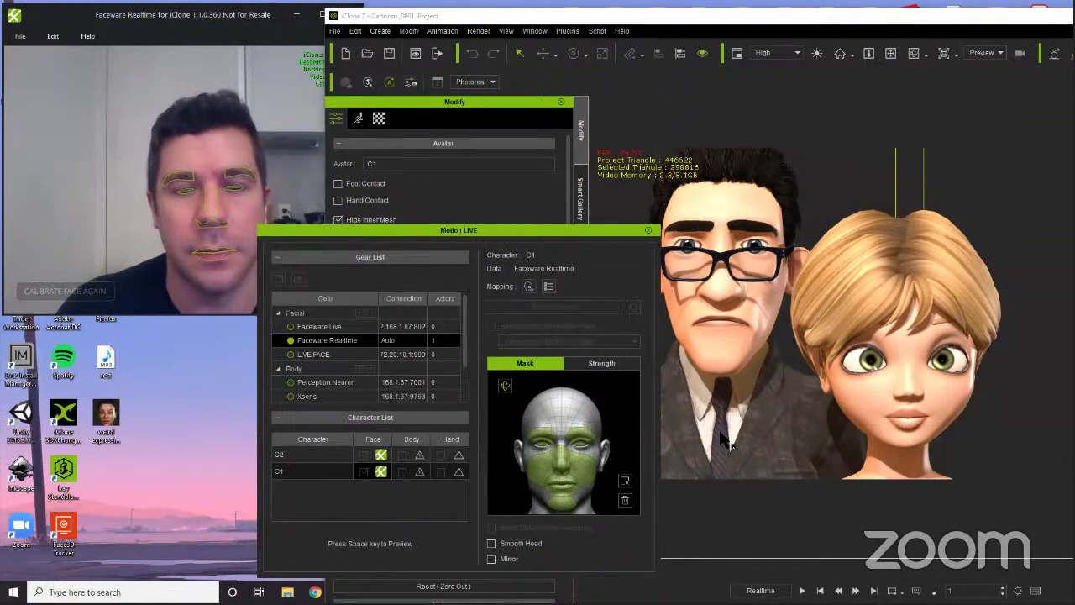
- Live-preview the cartoon faces, toggling C1's face capture on and off, then stop the preview
key("space")
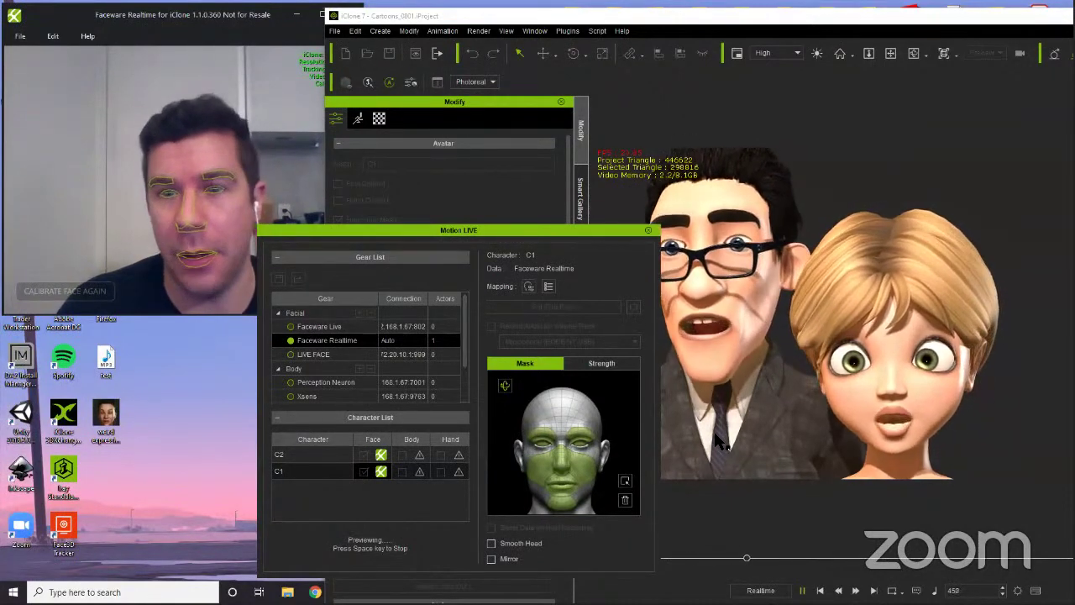
left_click(382, 472)
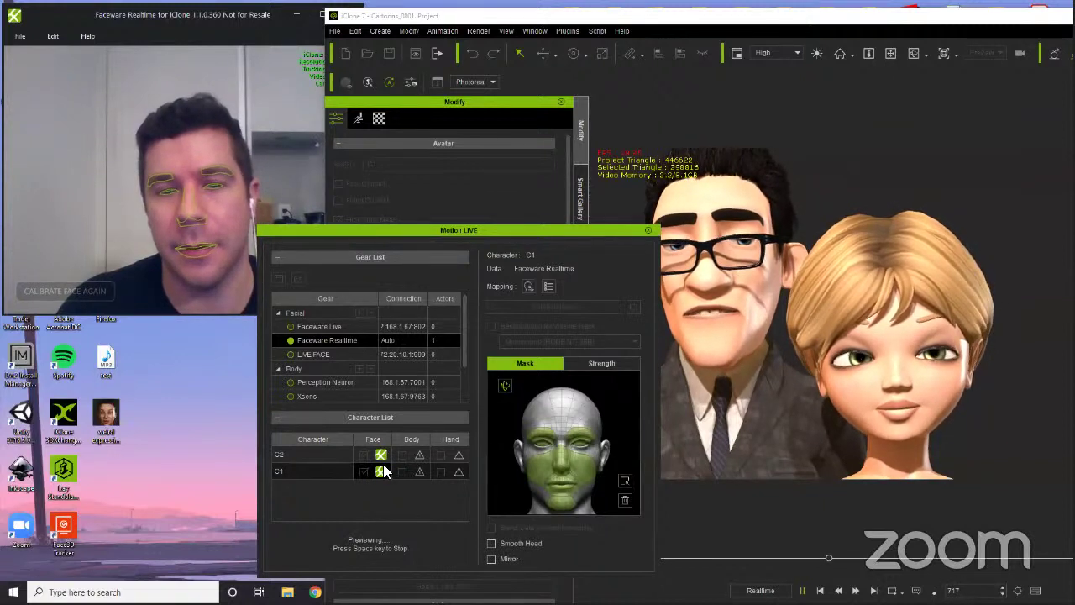
left_click(381, 471)
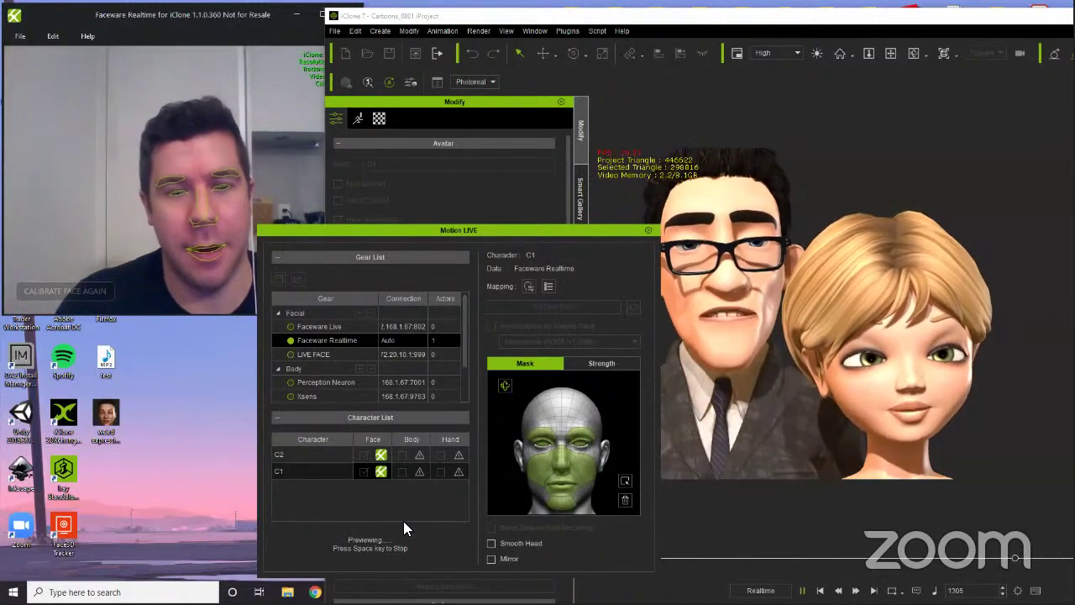
key("space")
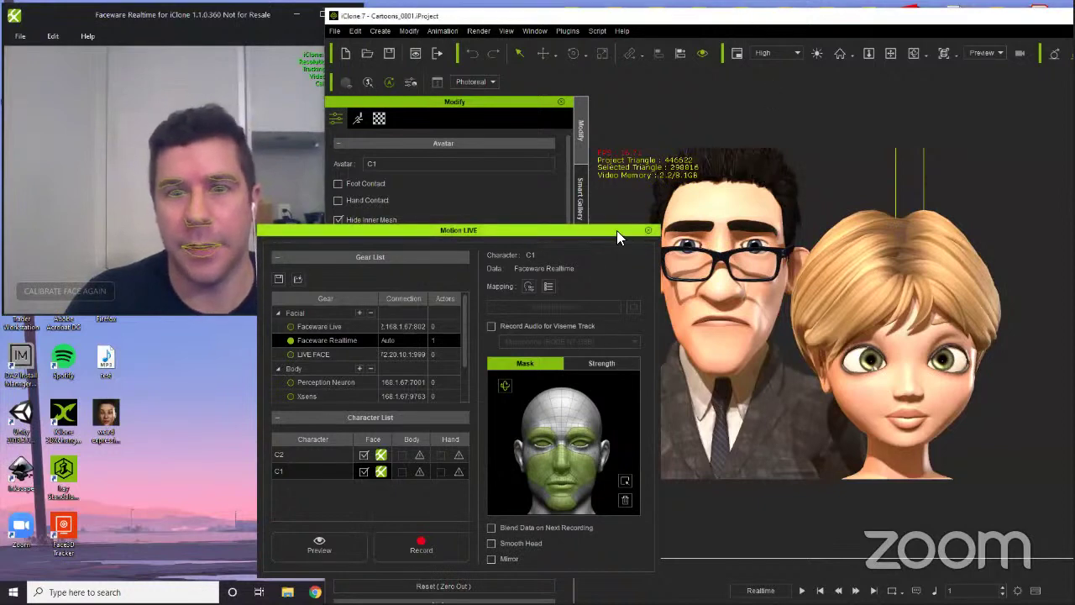
- Delete the girl character from the scene
left_click_drag(617, 230, 474, 208)
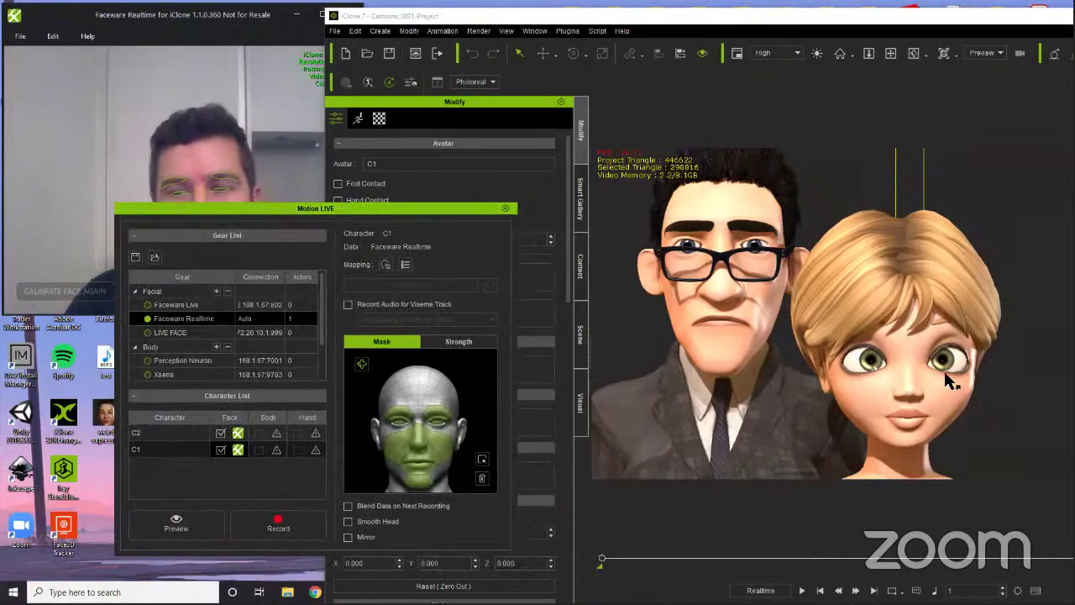
left_click(918, 334)
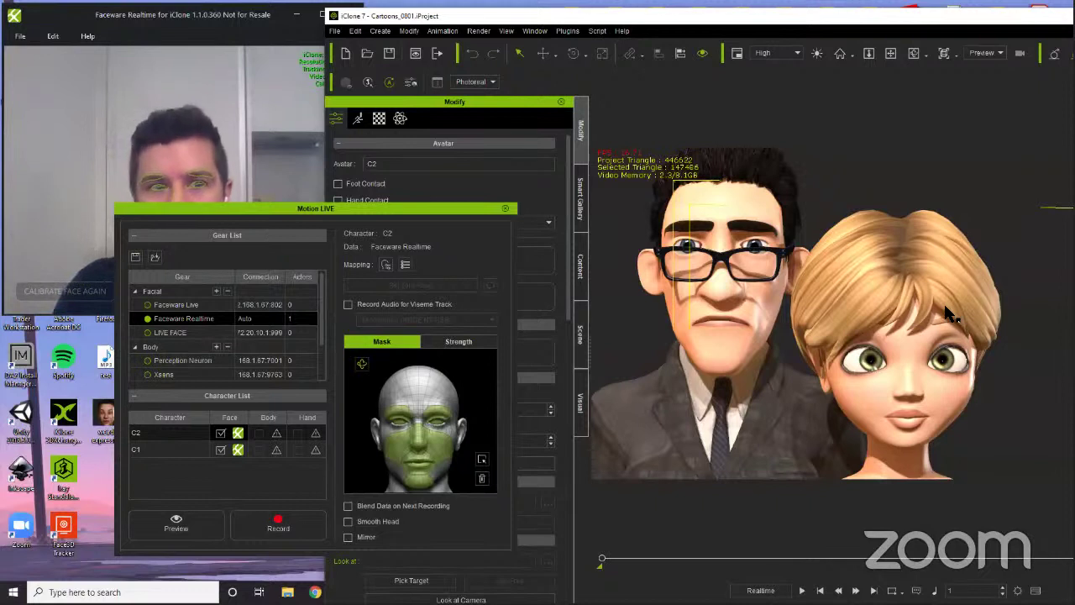
key("Delete")
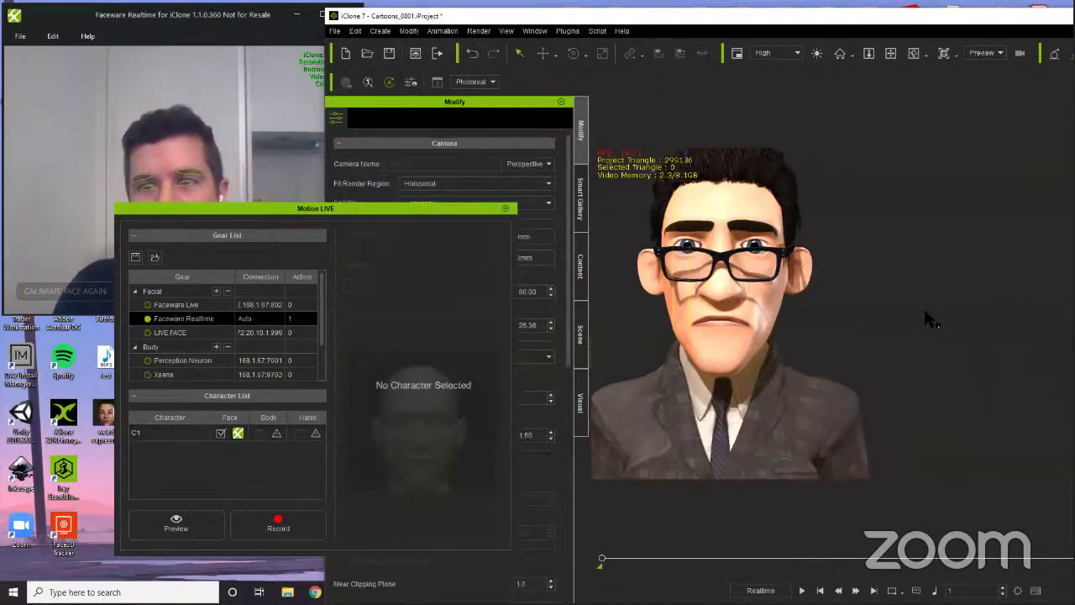
- Select C1, the man with glasses, and frame his face close up
left_click(749, 335)
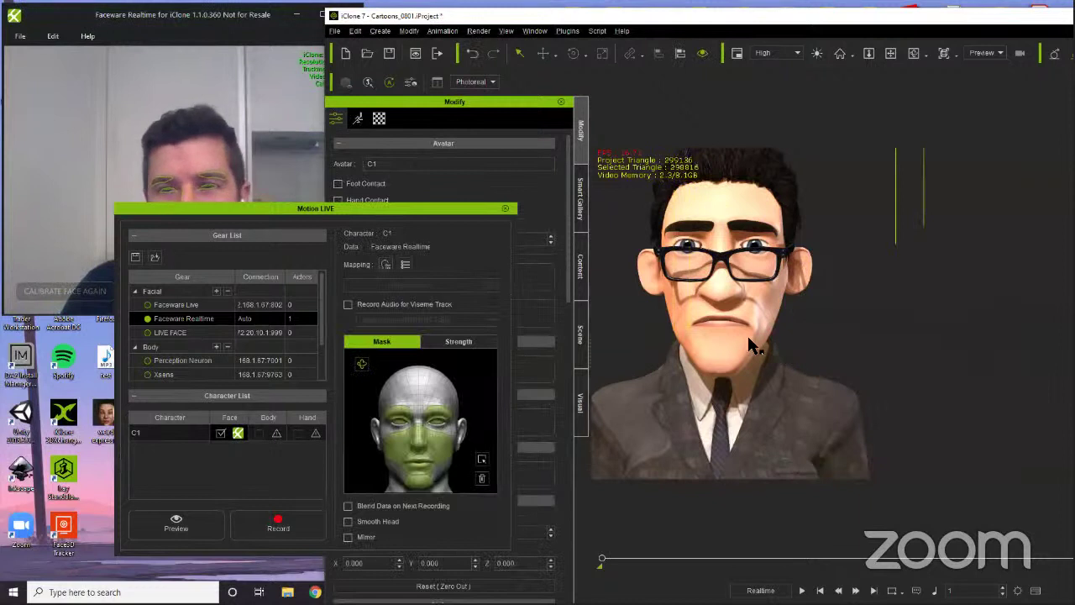
left_click_drag(747, 333, 783, 396)
scroll(786, 393, "up", 5)
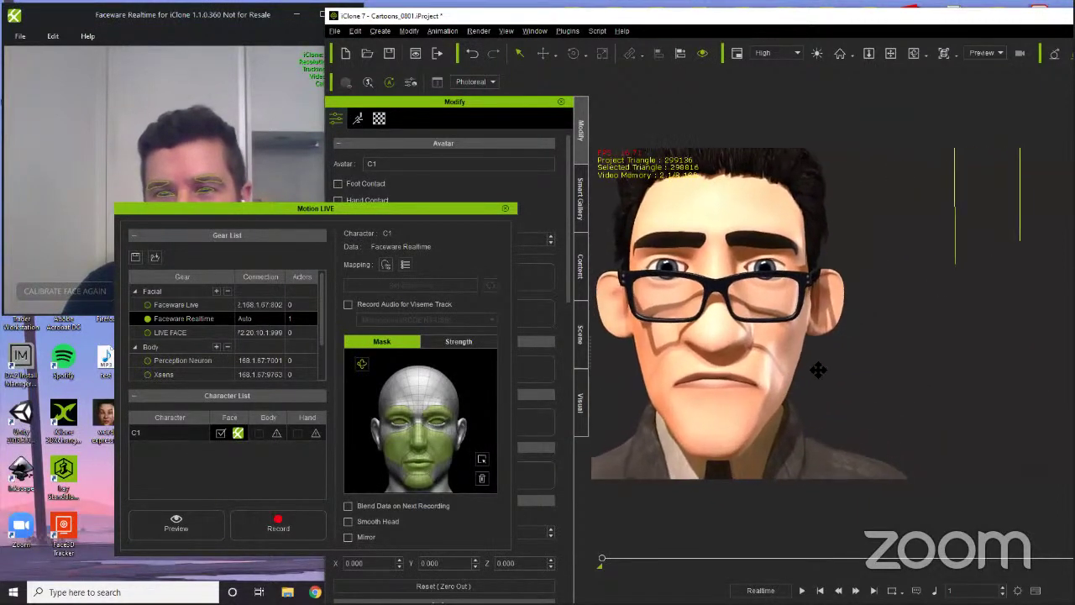
mouse_move(834, 370)
left_mouse_down()
mouse_move(855, 388)
mouse_move(837, 379)
mouse_move(845, 381)
left_mouse_up()
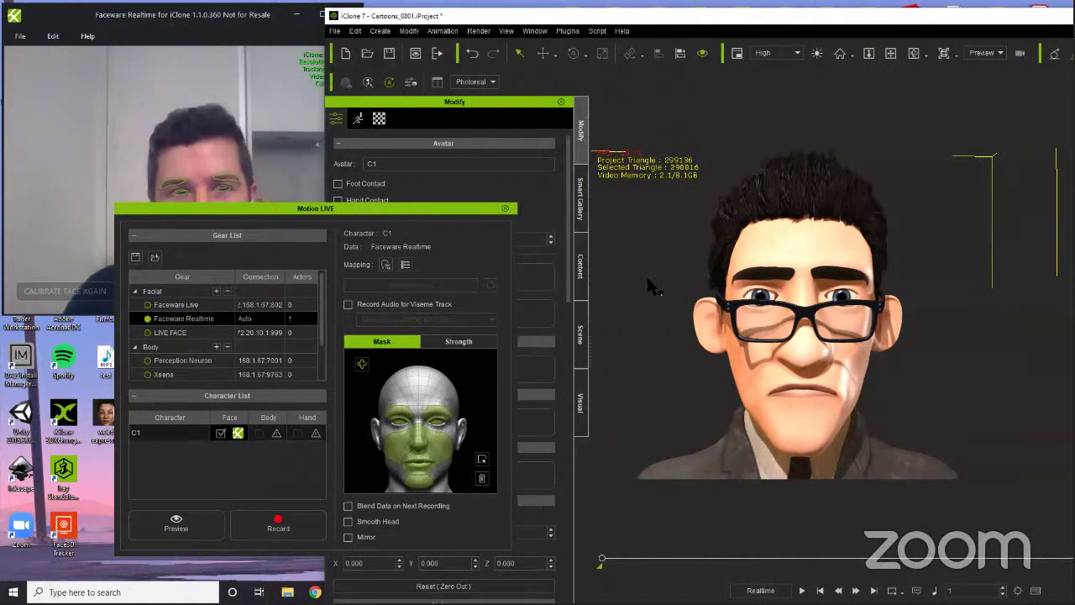
- Enable Record Audio for Viseme Track and record a short Faceware face performance on C1, to about frame 165
left_click(348, 304)
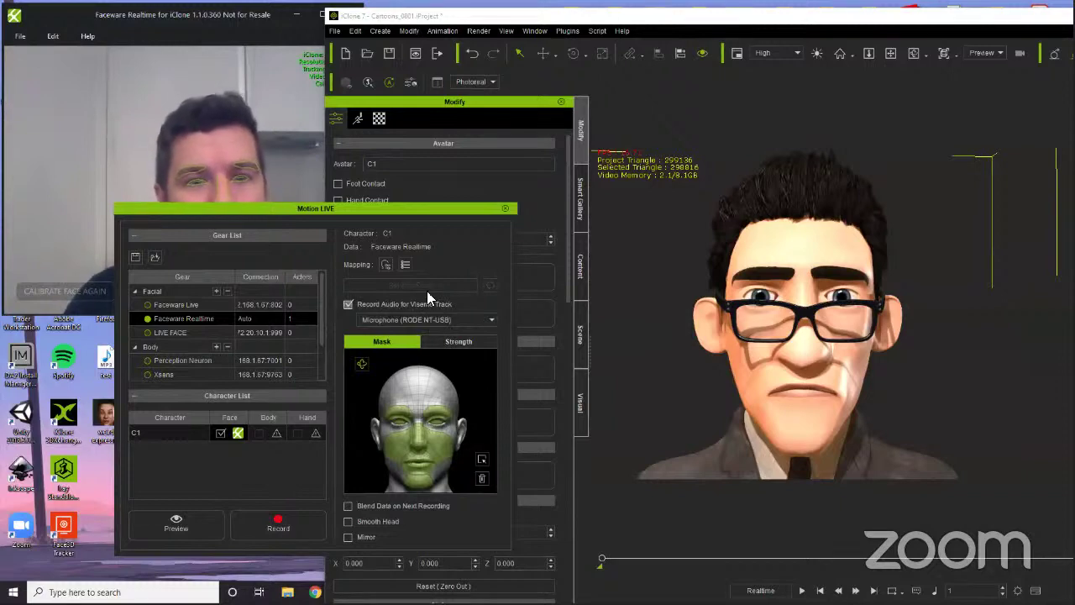
left_click_drag(365, 208, 516, 231)
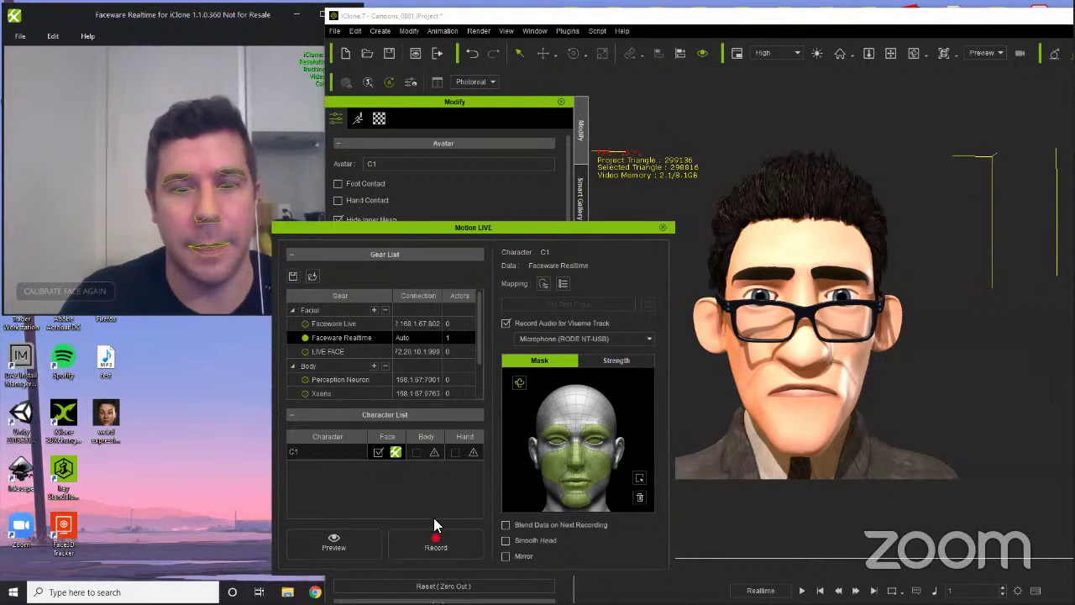
left_click(438, 543)
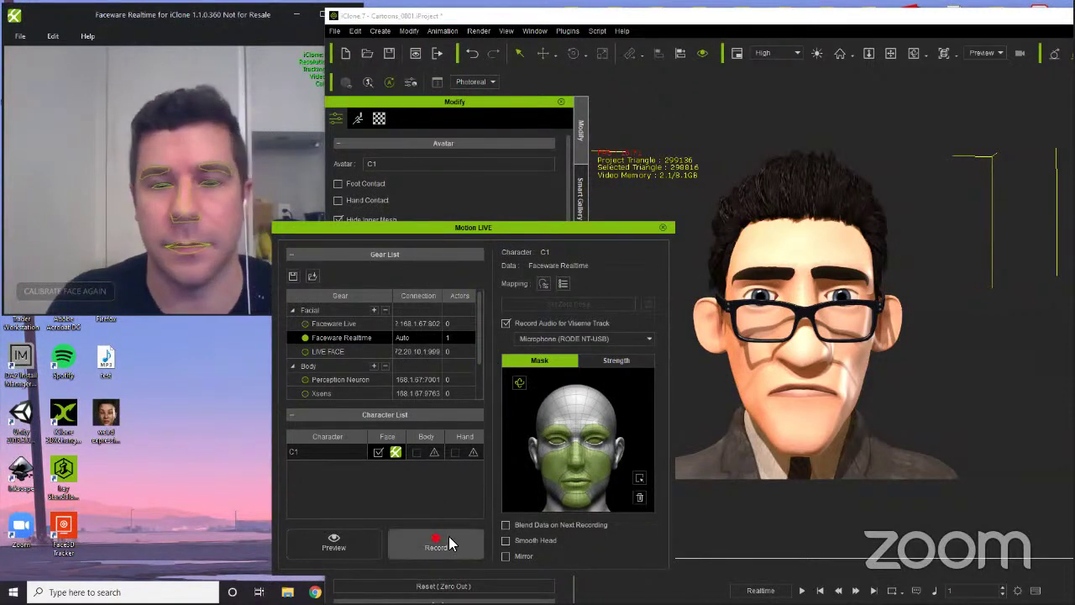
left_click(448, 542)
key("space")
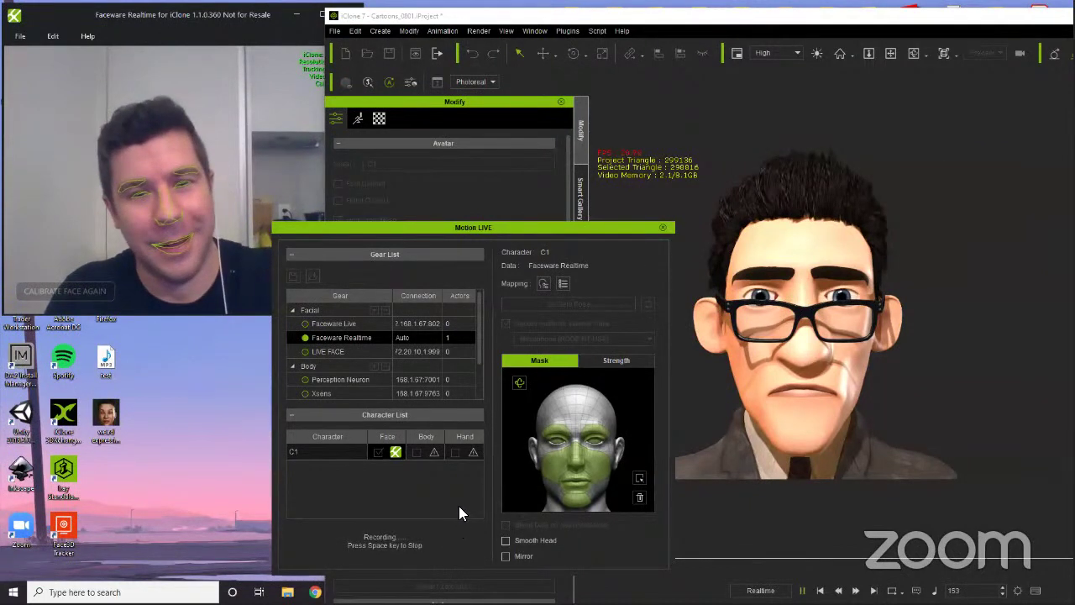
key("space")
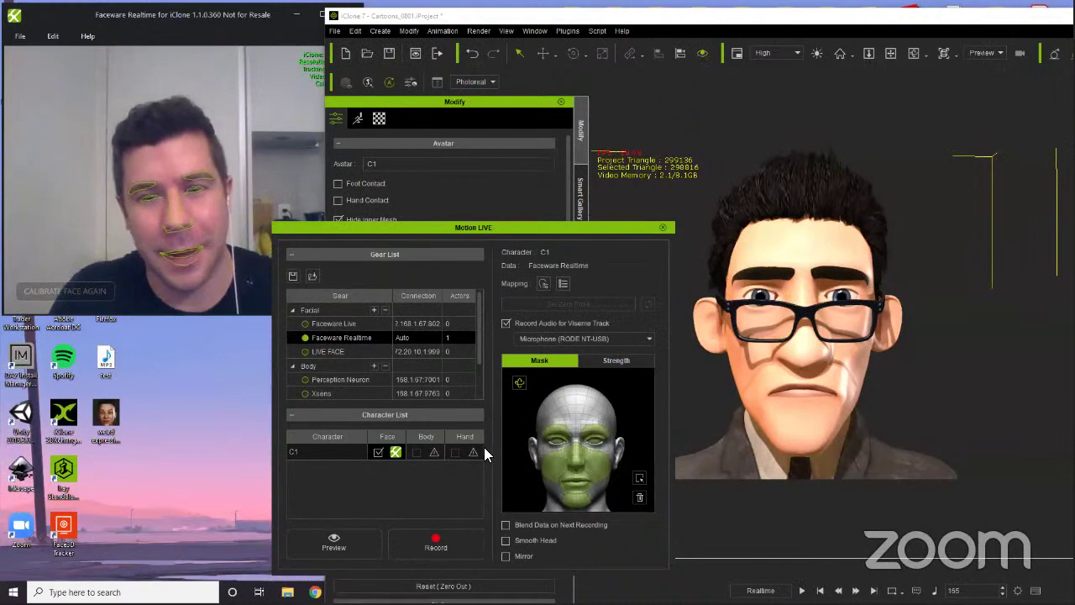
left_click_drag(566, 226, 432, 221)
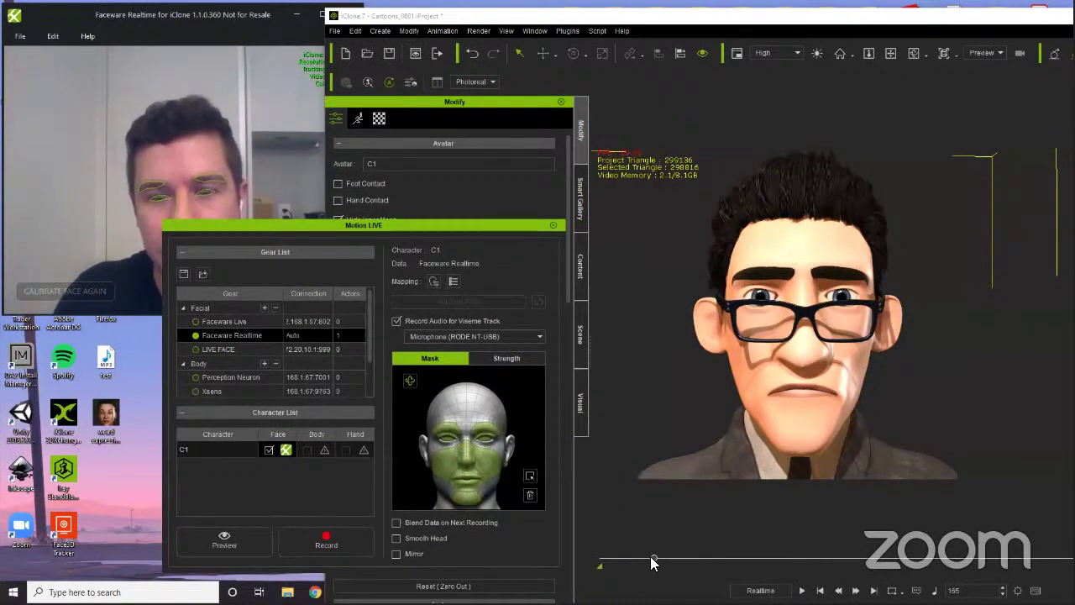
left_click_drag(629, 557, 556, 551)
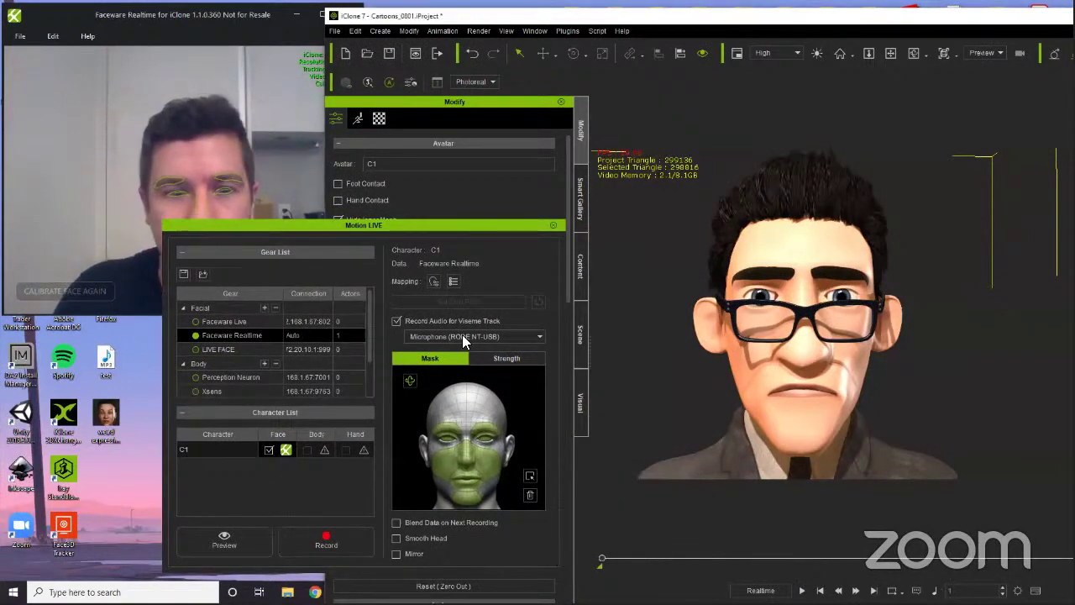
left_click(286, 451)
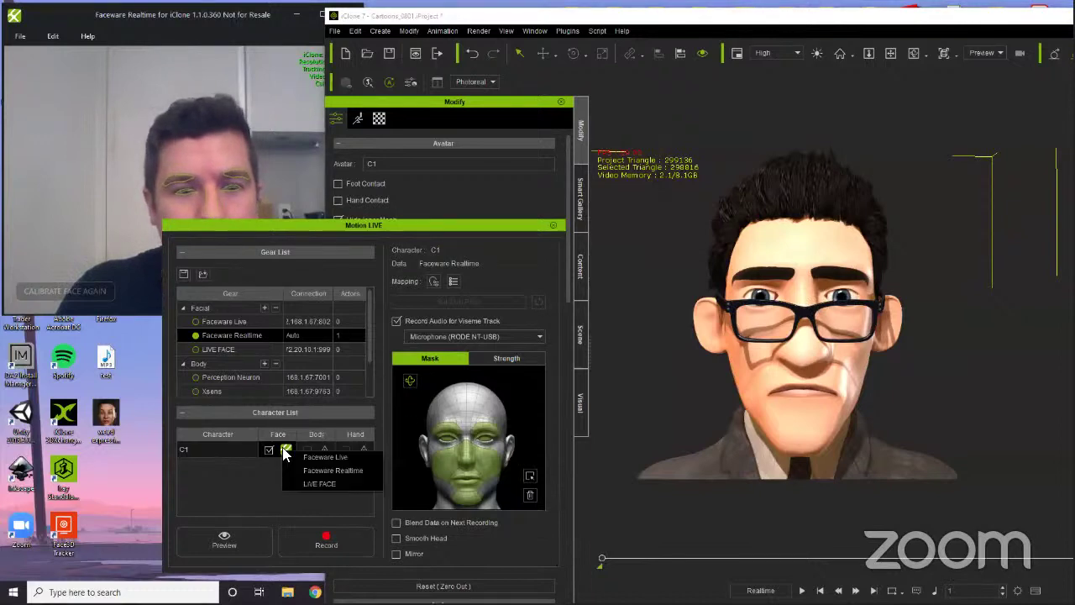
left_click(314, 471)
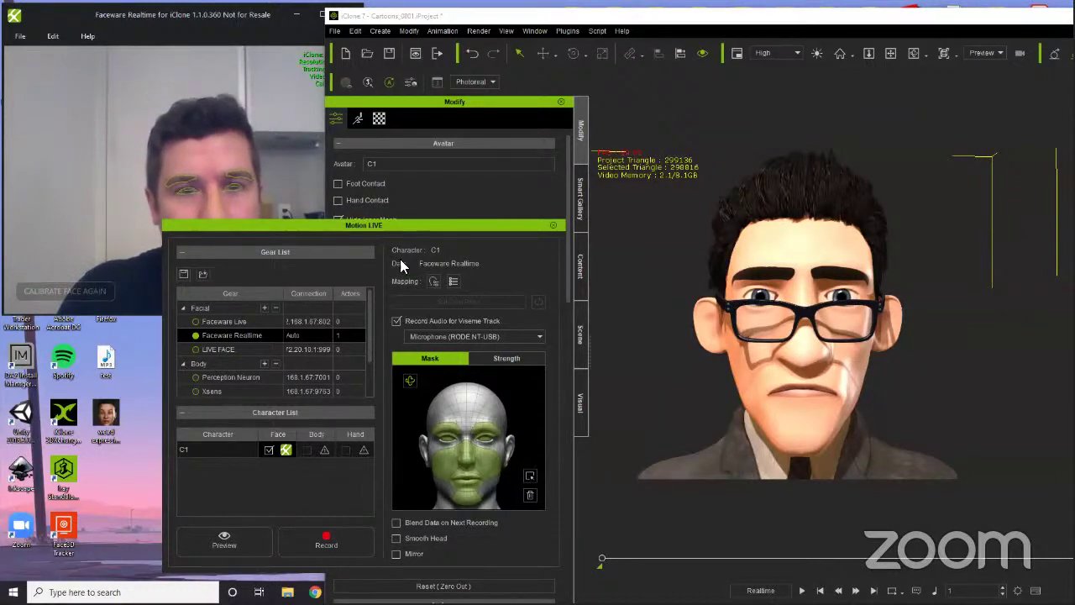
left_click_drag(427, 226, 558, 207)
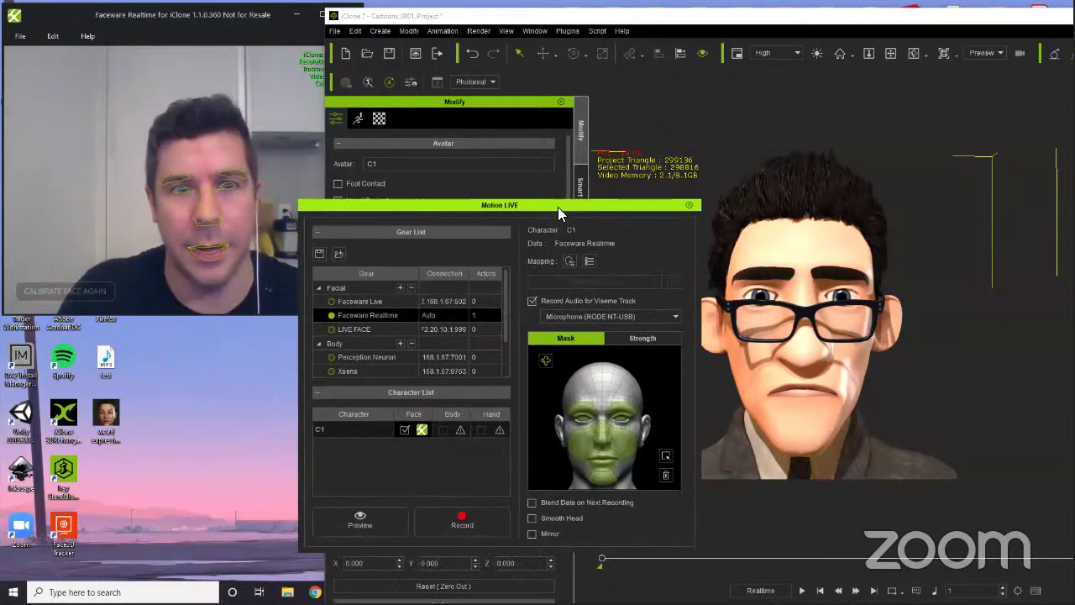
left_click(358, 515)
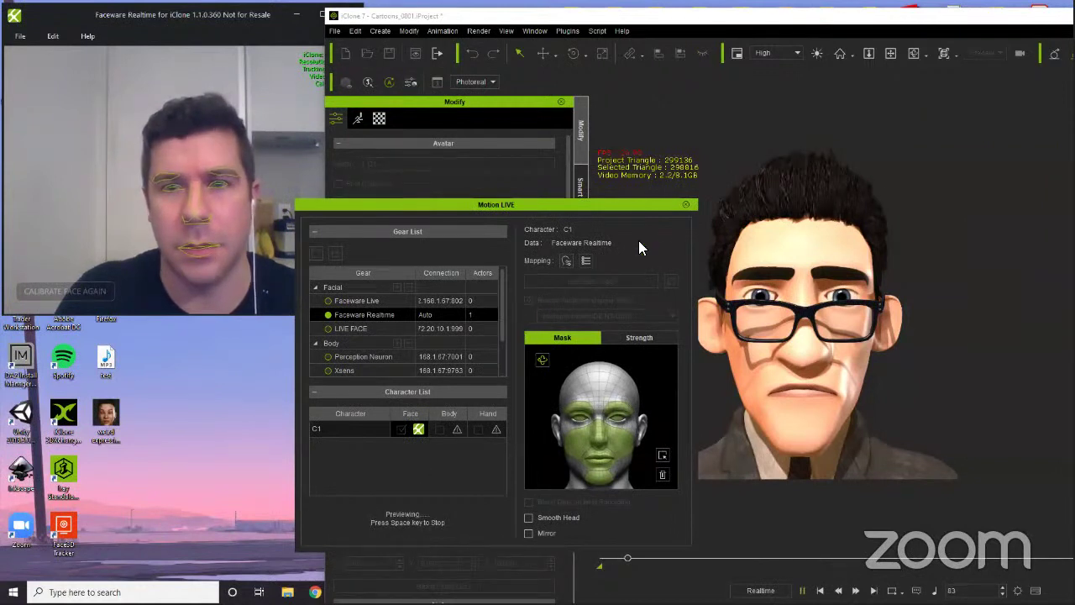
left_click(685, 204)
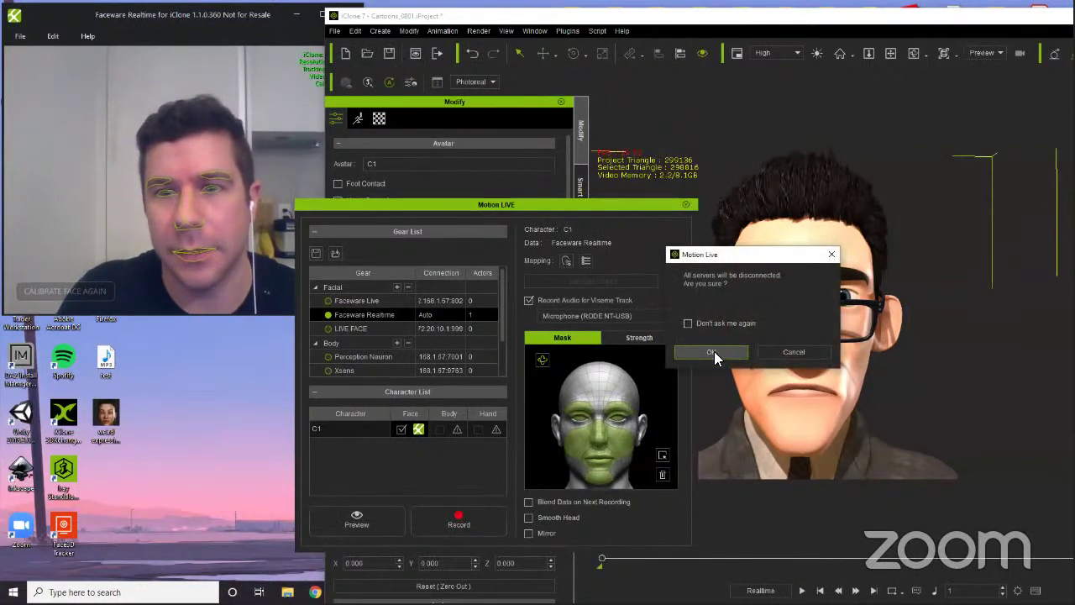
left_click(712, 351)
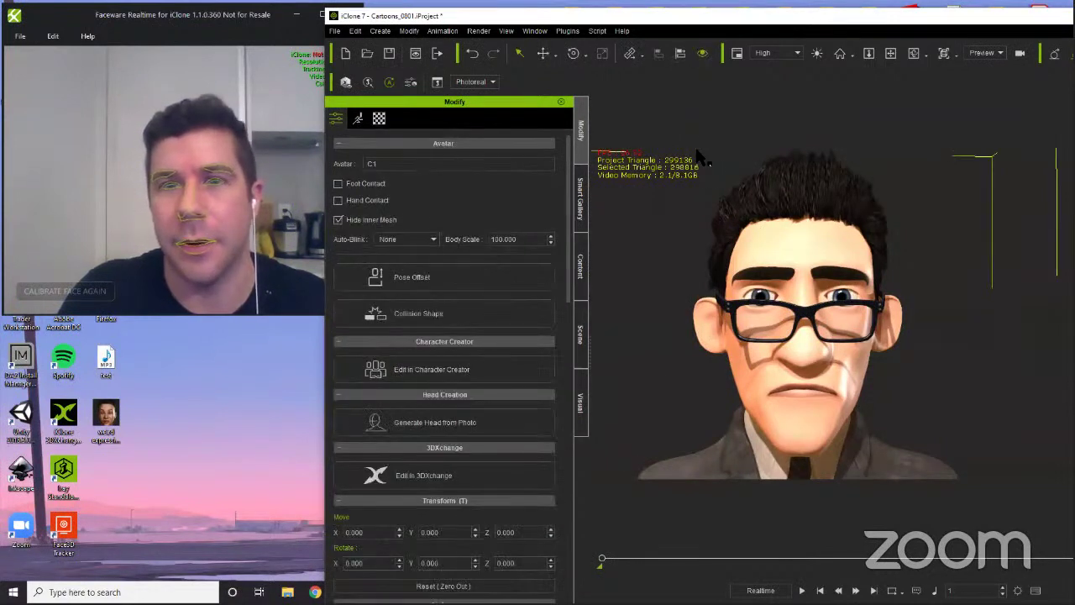
left_click(568, 30)
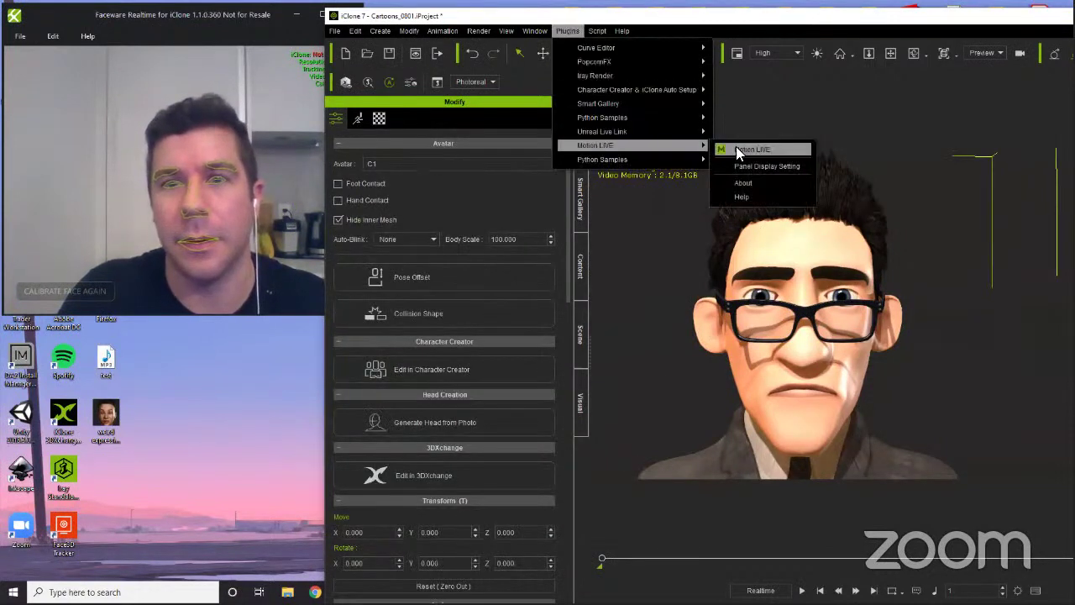
left_click(736, 151)
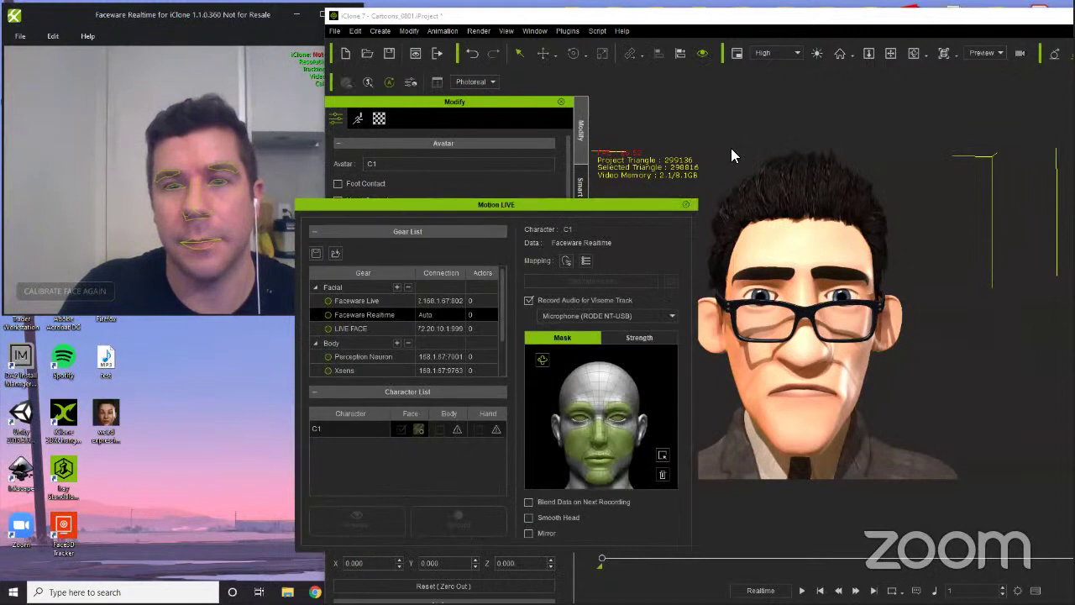
left_click(328, 316)
left_click(386, 510)
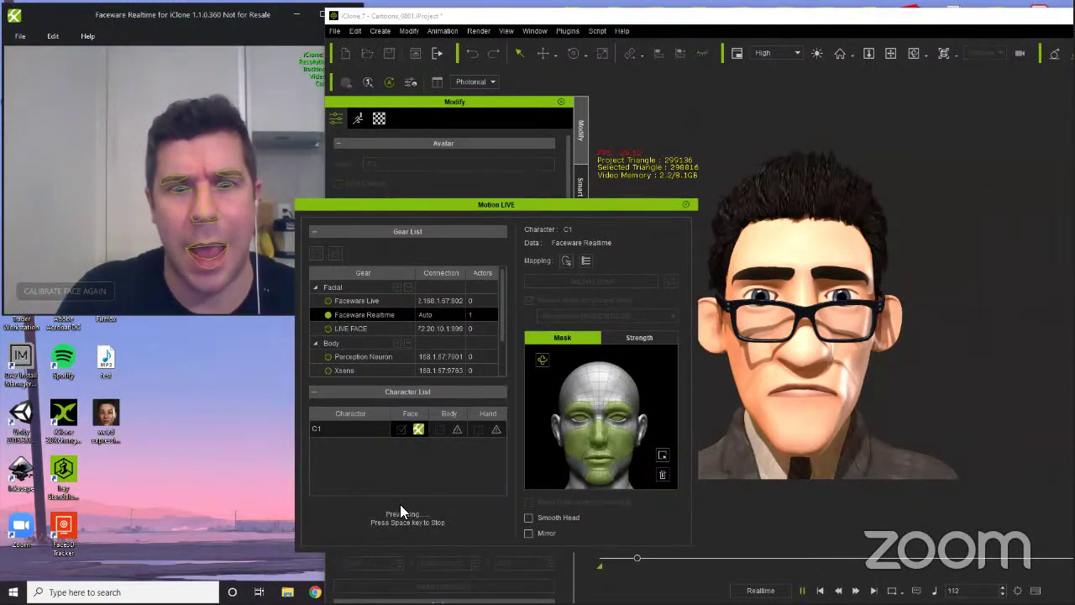
key("space")
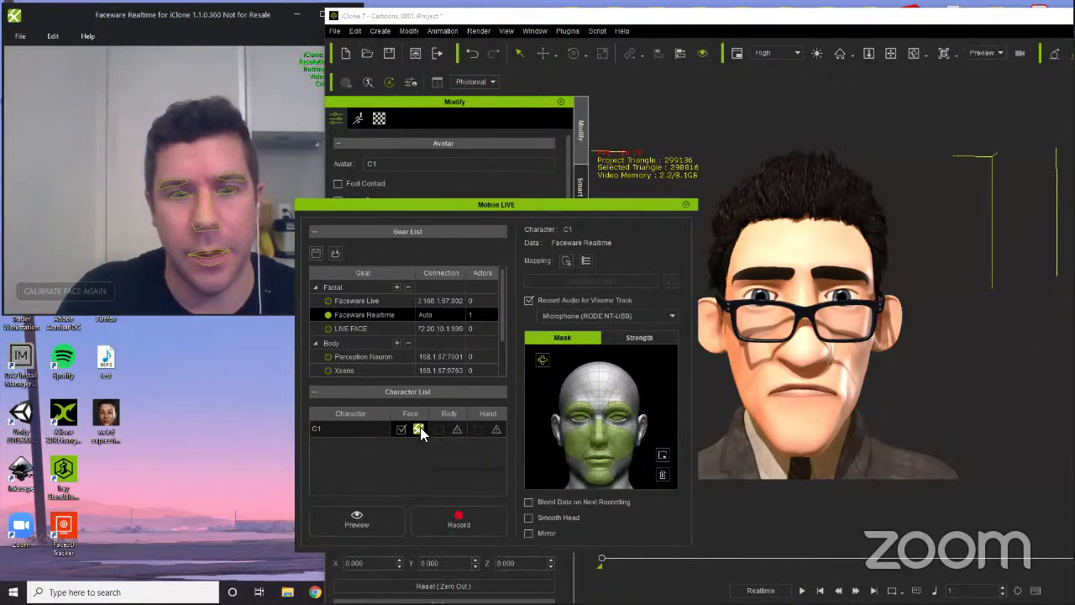
left_click(420, 429)
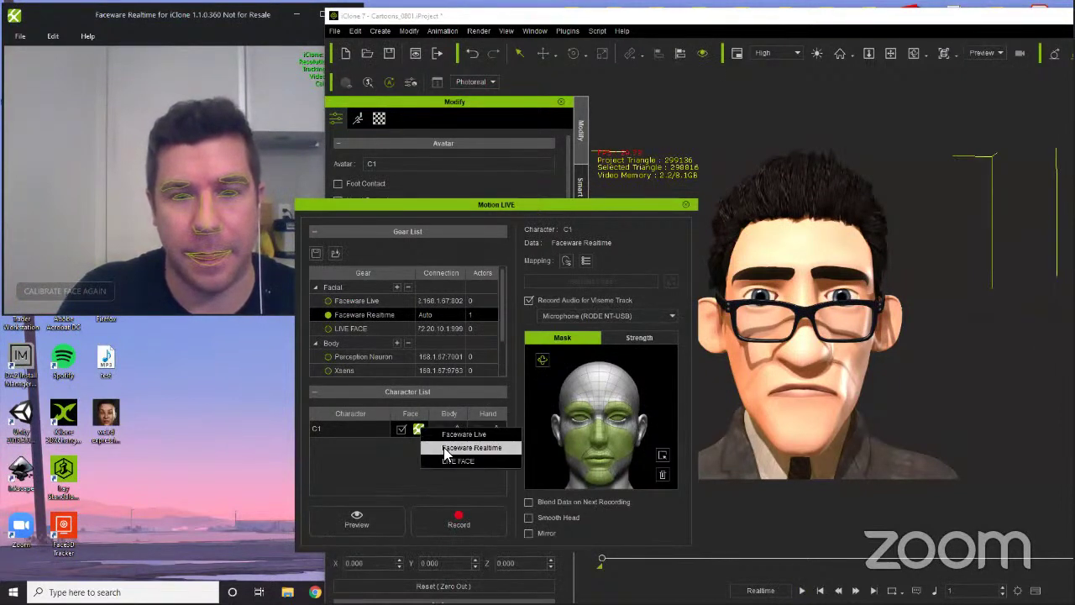
left_click(445, 449)
left_click(383, 516)
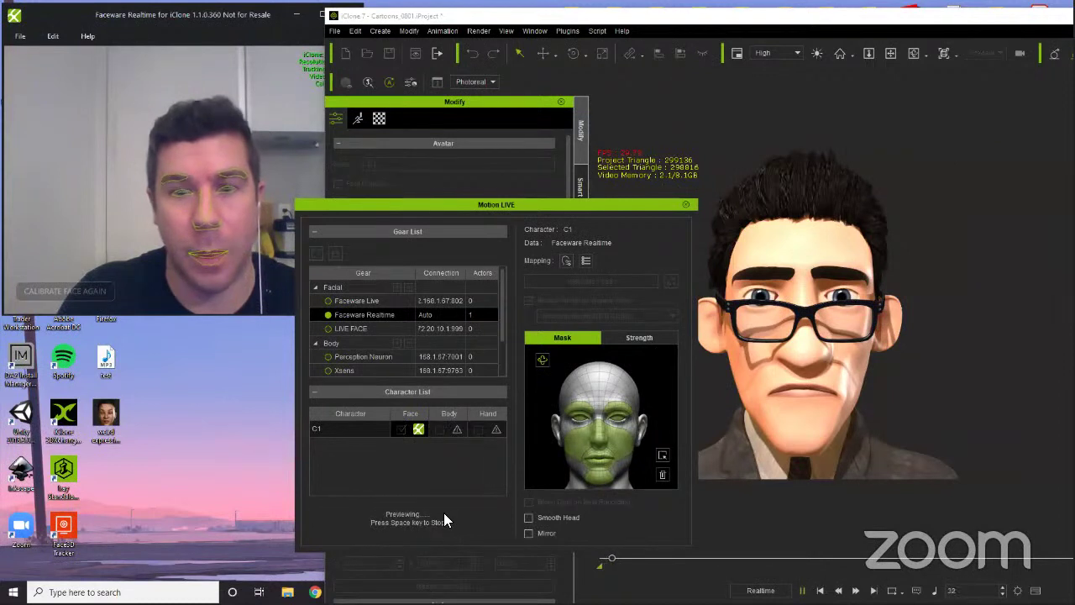
left_click(685, 205)
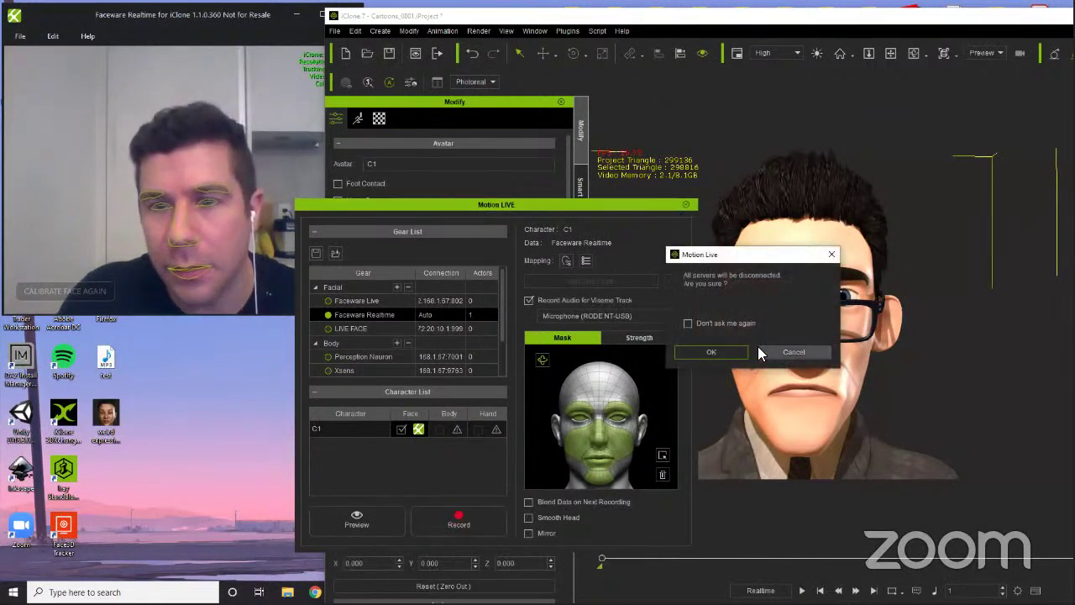
left_click(789, 352)
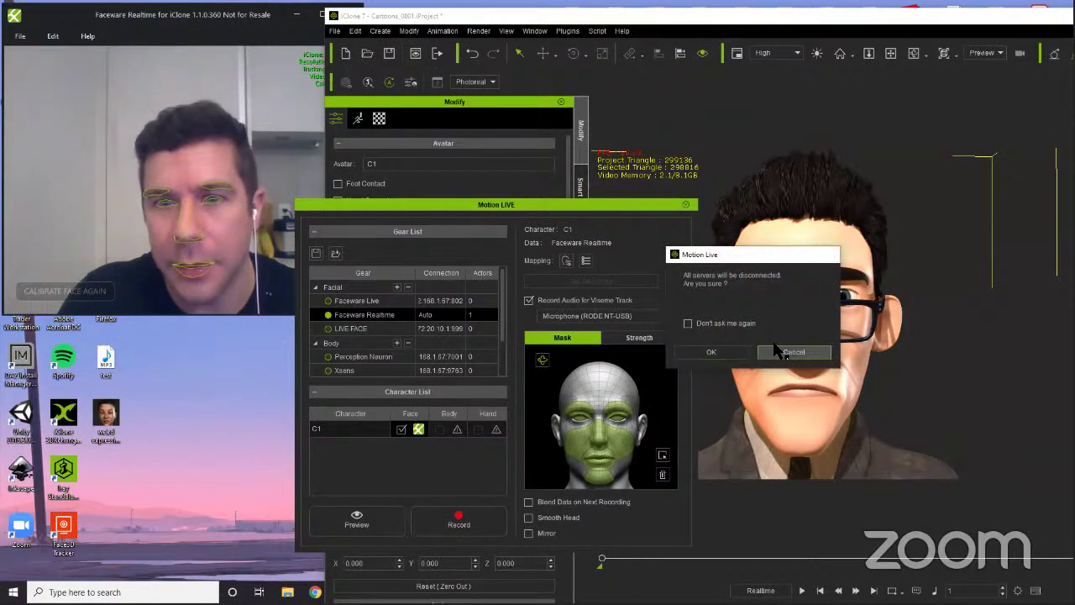
left_click(686, 205)
left_click(721, 351)
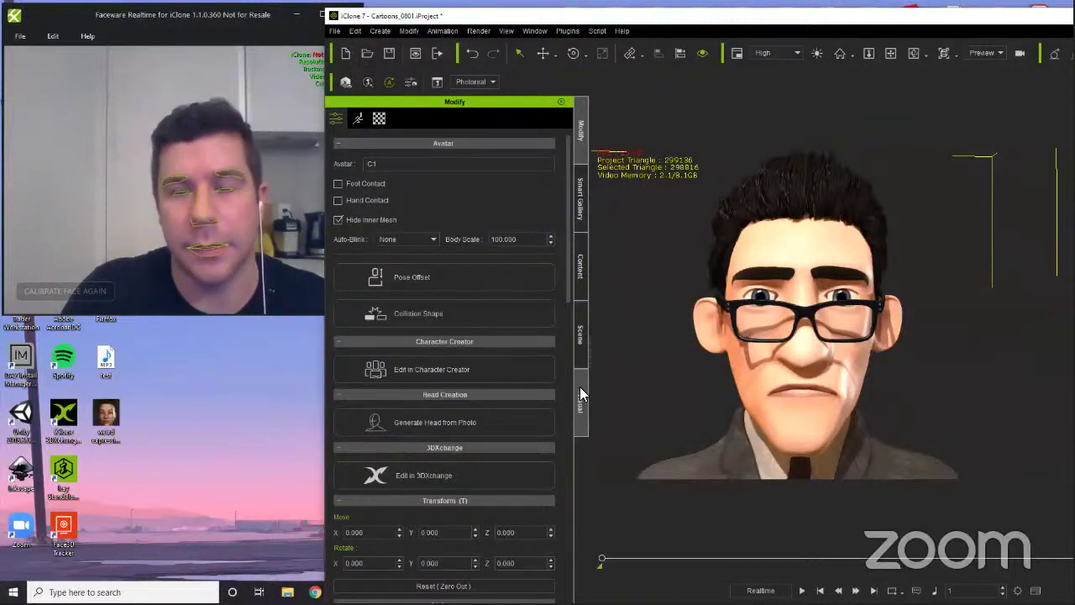
- Load the Cartoons_0801 Facial Mocap project without saving the current one
left_click(579, 267)
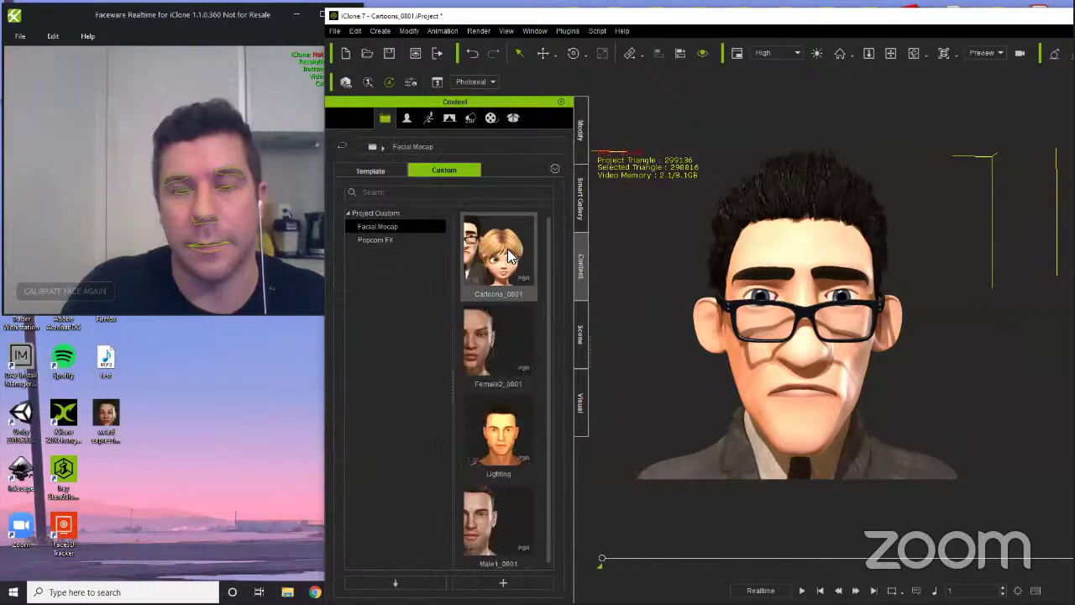
double_click(508, 248)
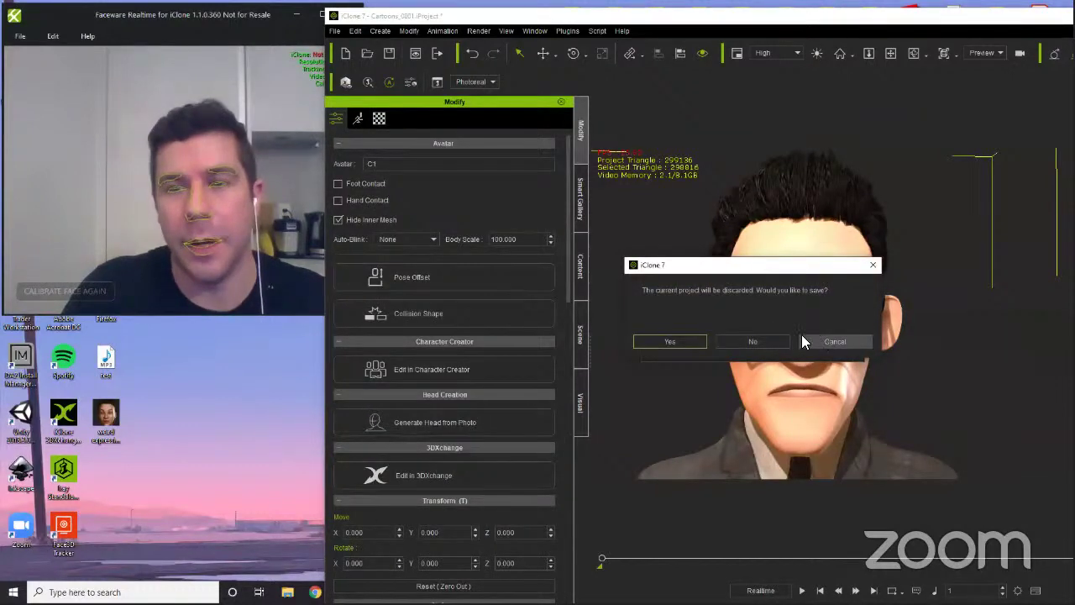
left_click(759, 341)
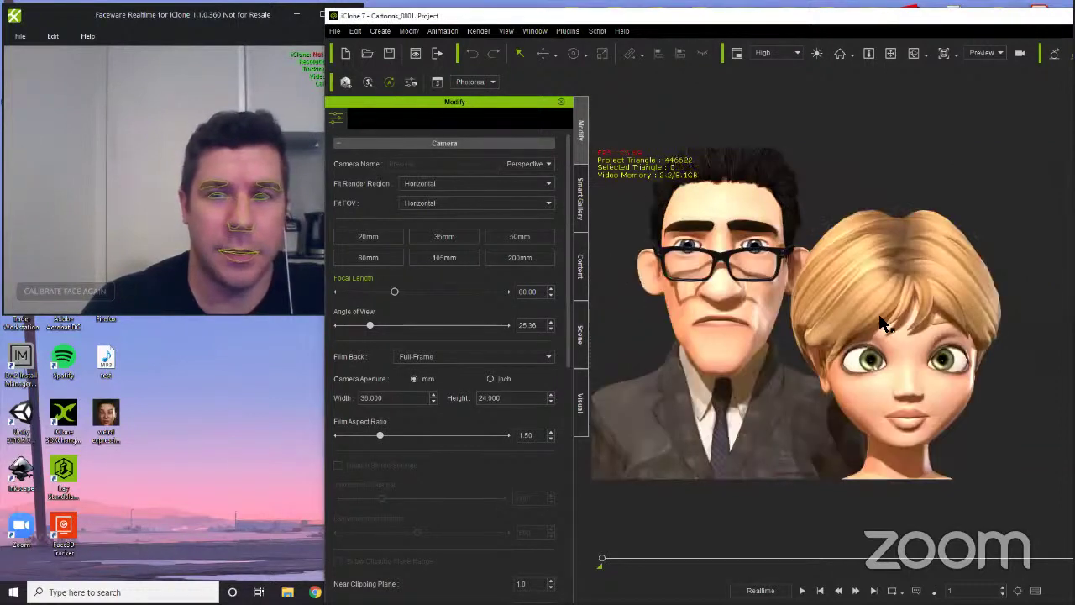
- Delete the blonde girl and select the cartoon man C1
left_click(886, 319)
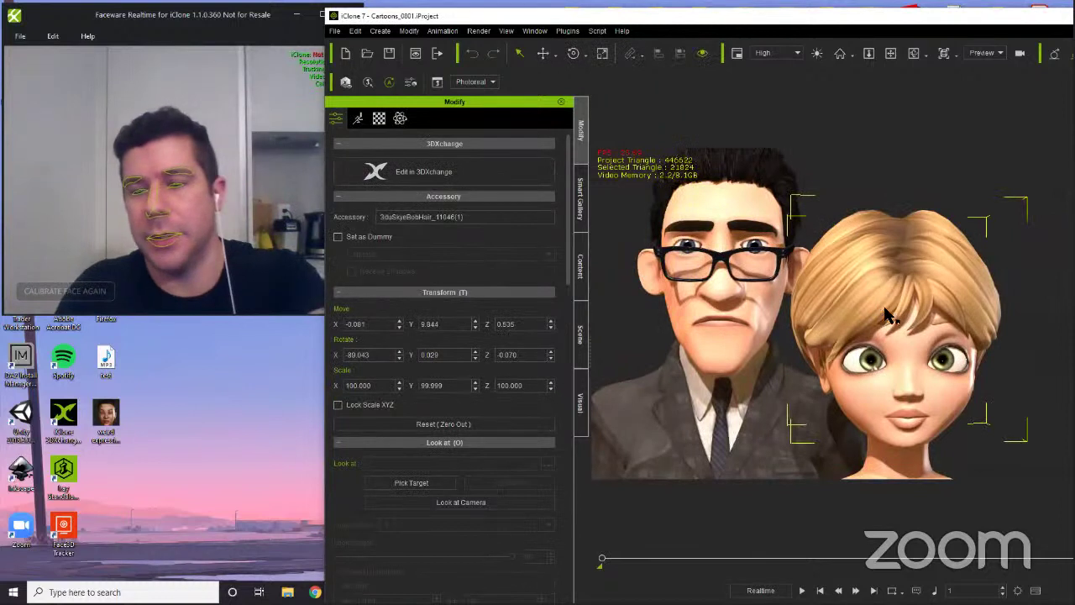
left_click(901, 390)
key("Delete")
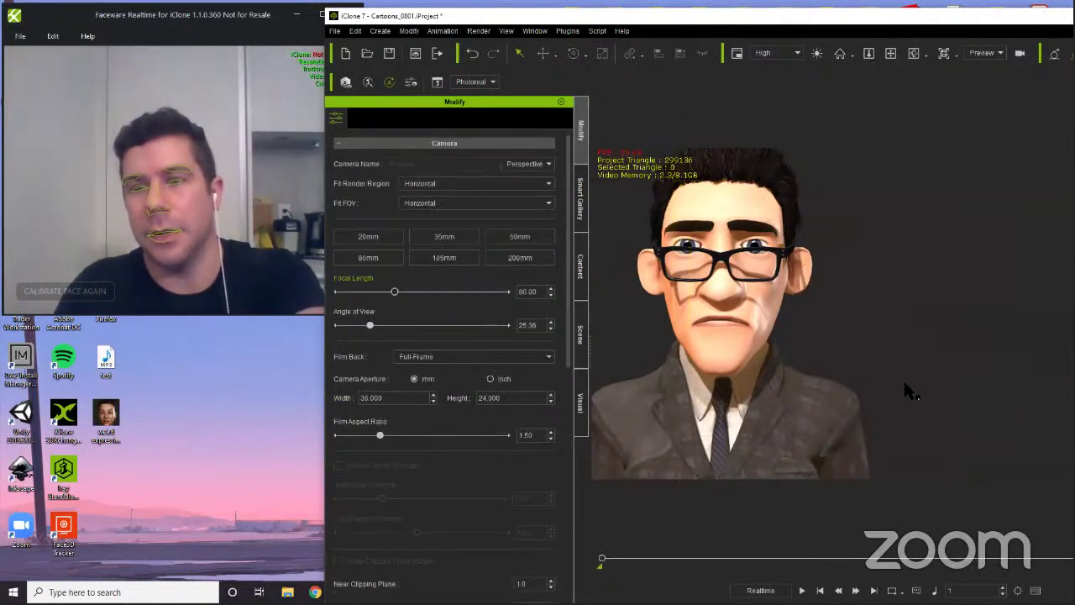
middle_click_drag(800, 384, 853, 424)
left_click(869, 436)
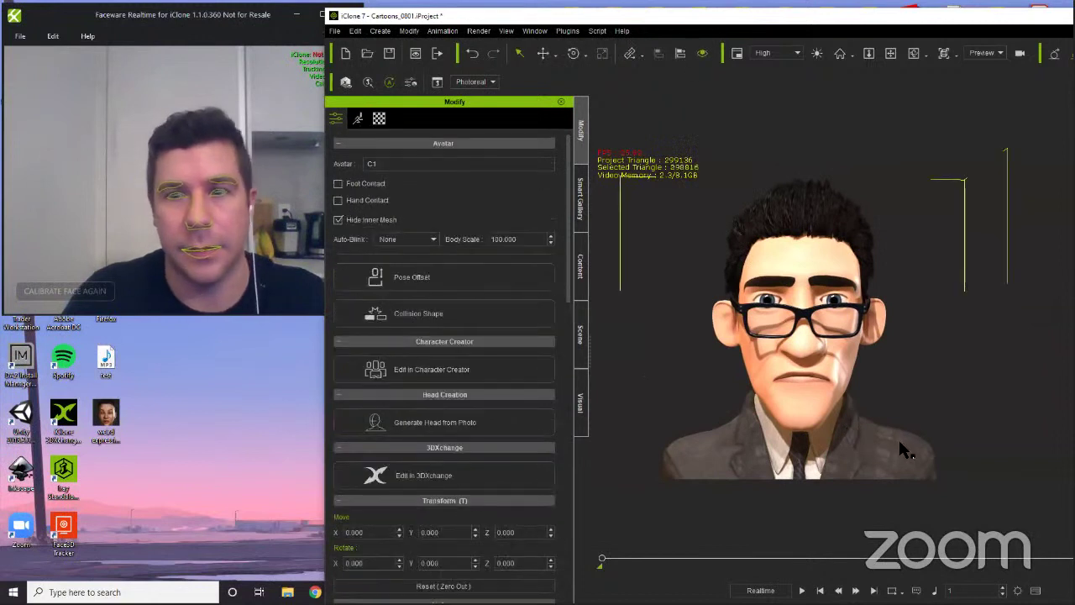
- In Motion LIVE, enable Faceware Realtime, assign it to C1's face, and start the preview
left_click(570, 31)
mouse_move(608, 144)
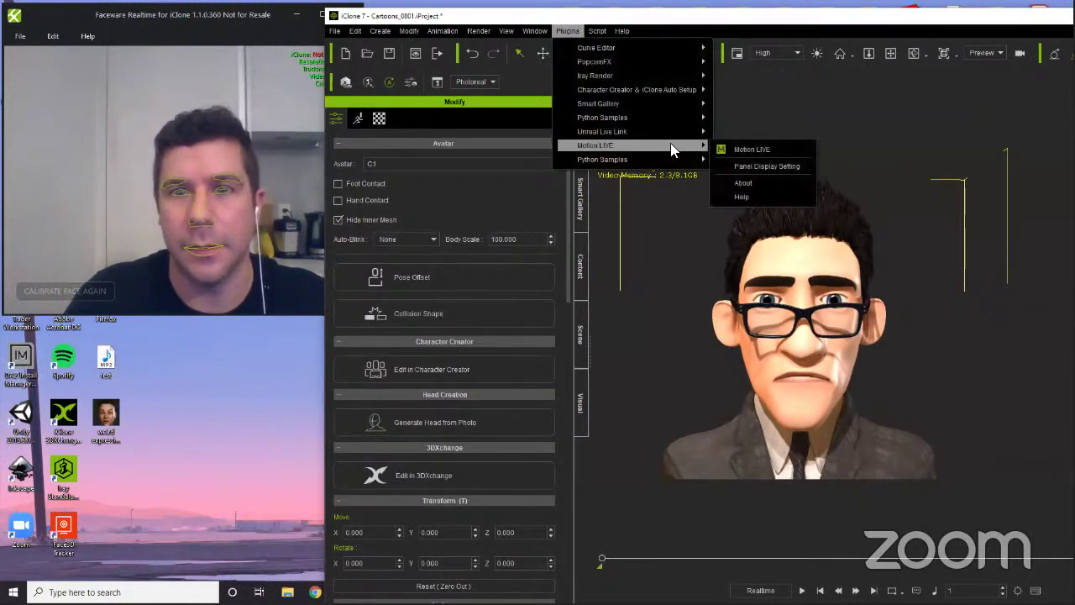
left_click(750, 149)
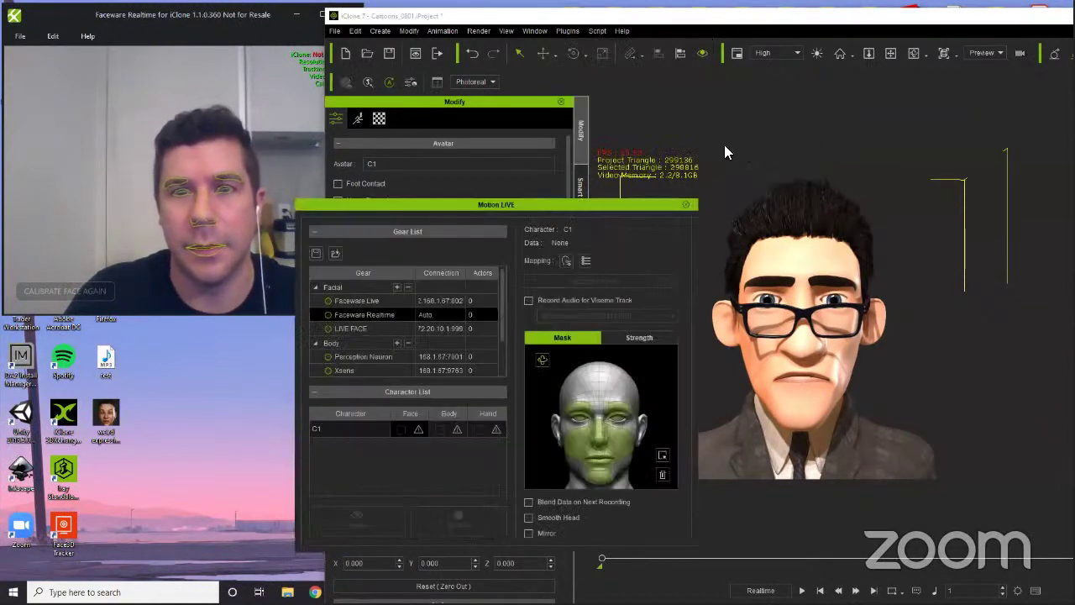
left_click(330, 315)
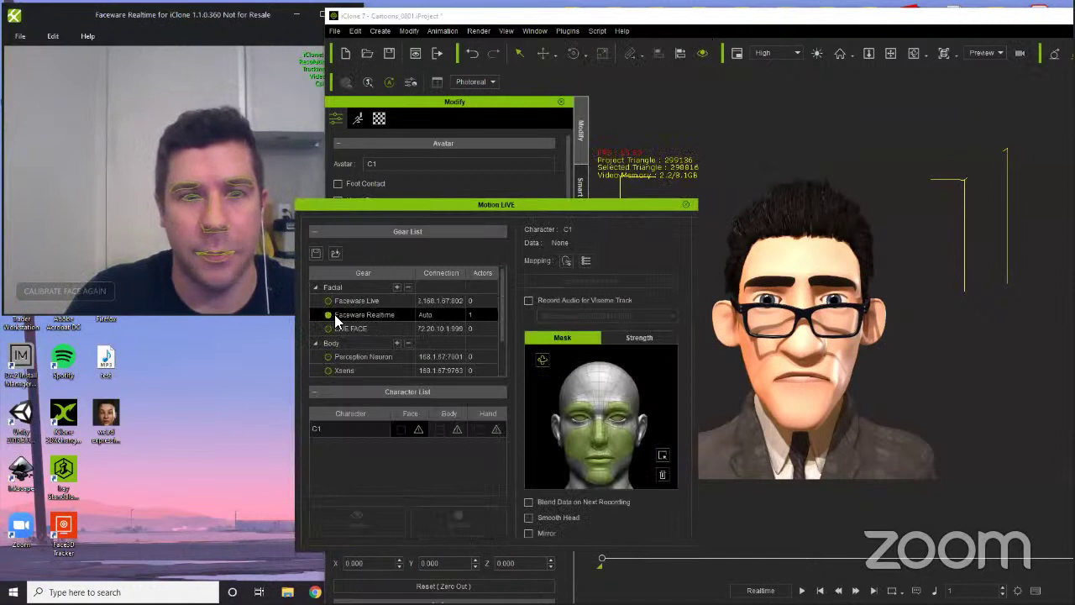
left_click(420, 429)
left_click(462, 449)
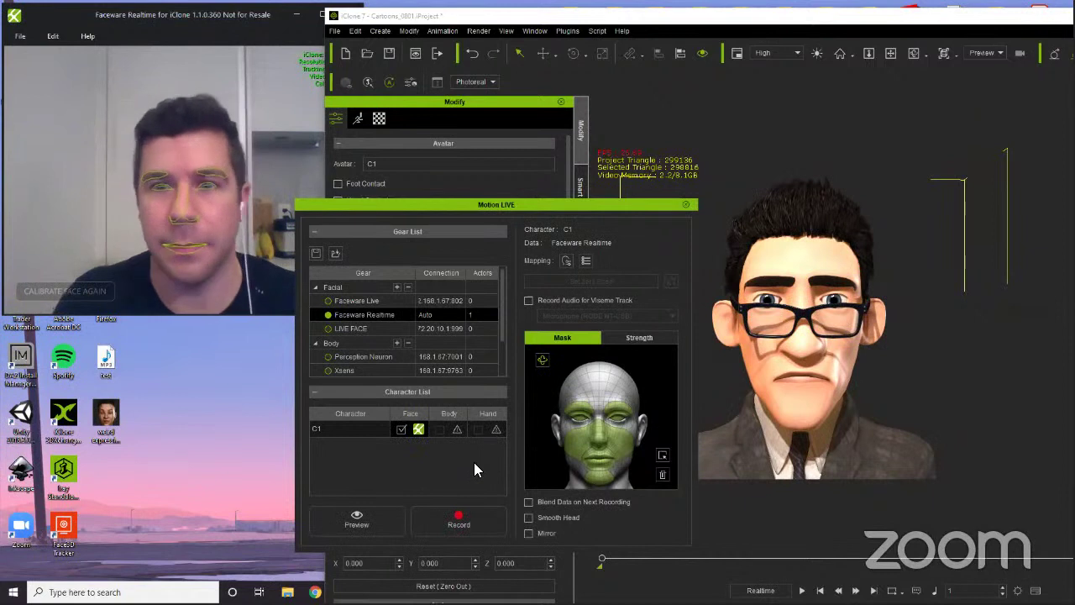
left_click(369, 519)
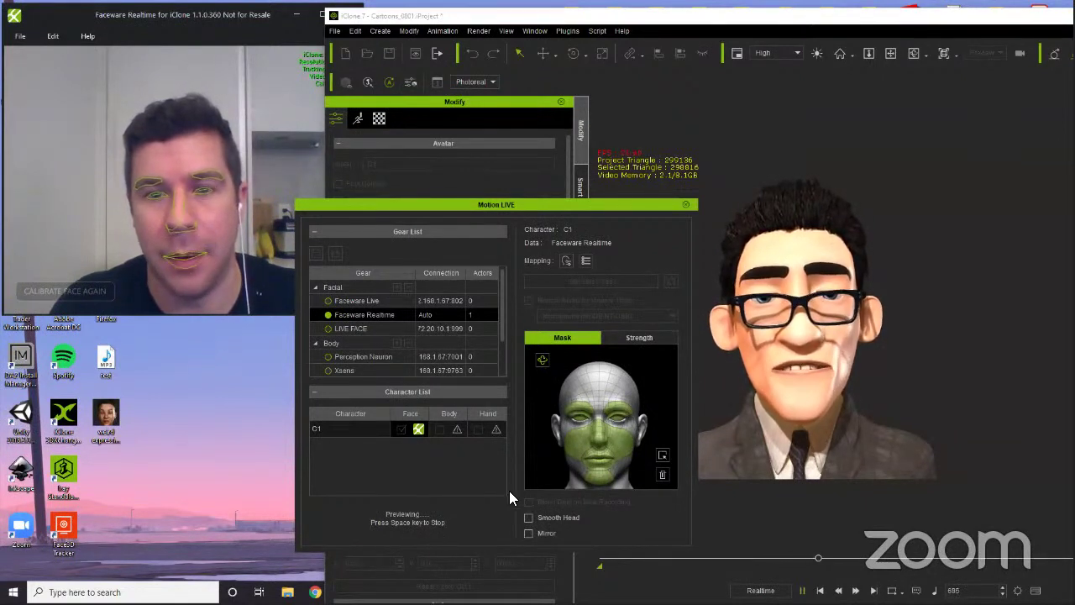
- Set the Strength values to Cheek 171, Mouth 72 and Jaw 71, then stop the preview
left_click(638, 334)
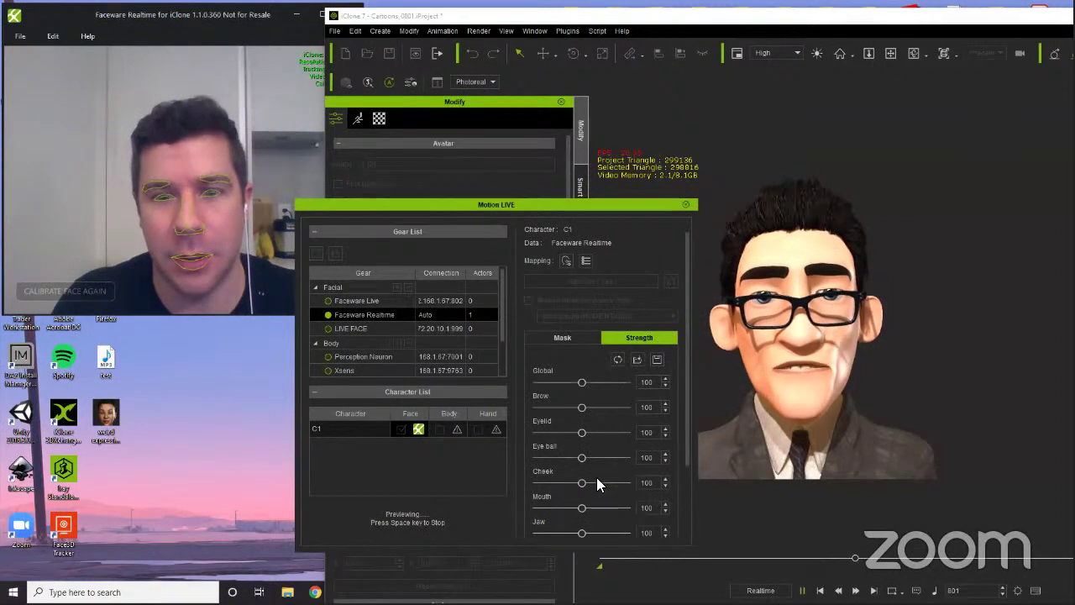
left_click_drag(582, 483, 614, 484)
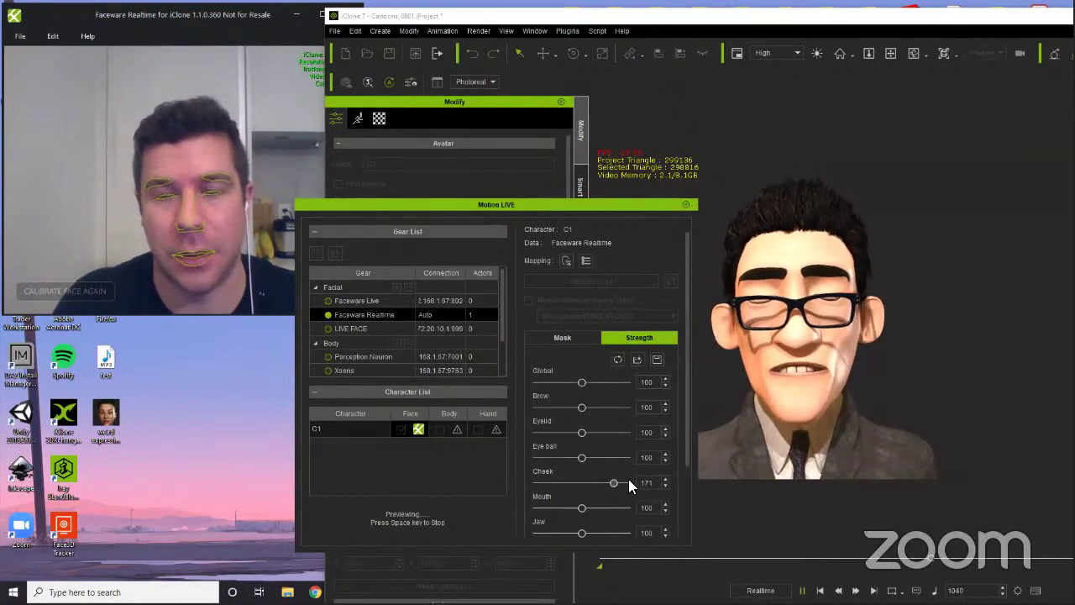
scroll(684, 458, "down", 2)
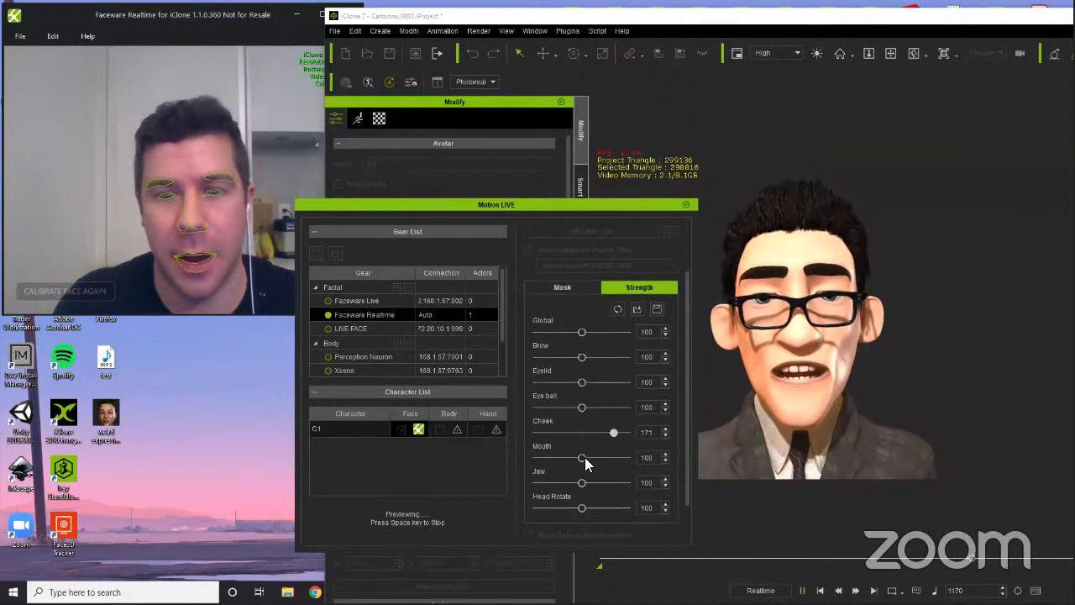
left_click_drag(582, 458, 569, 484)
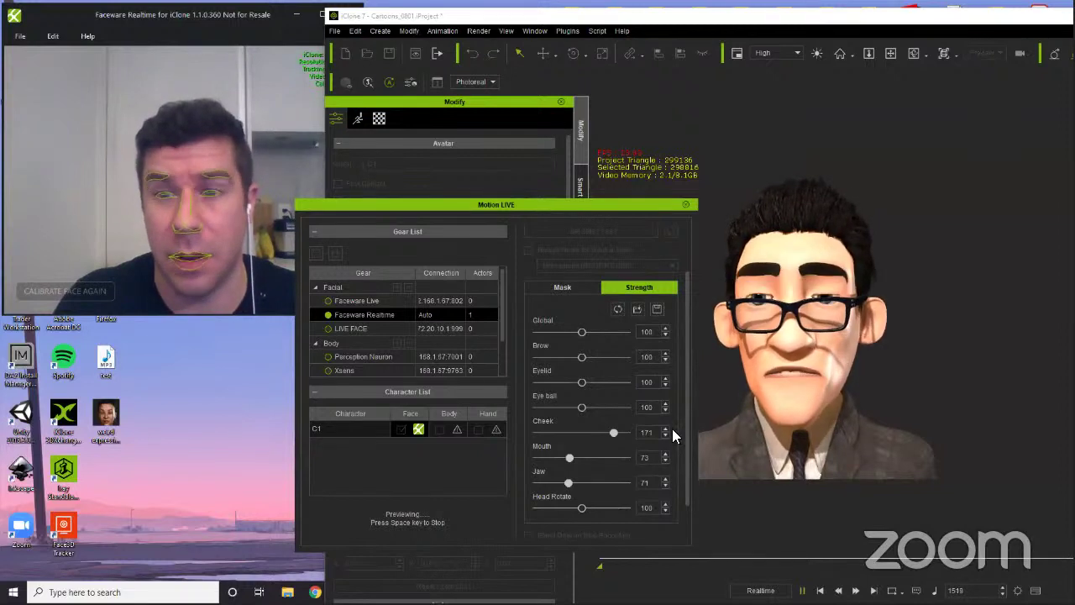
key("space")
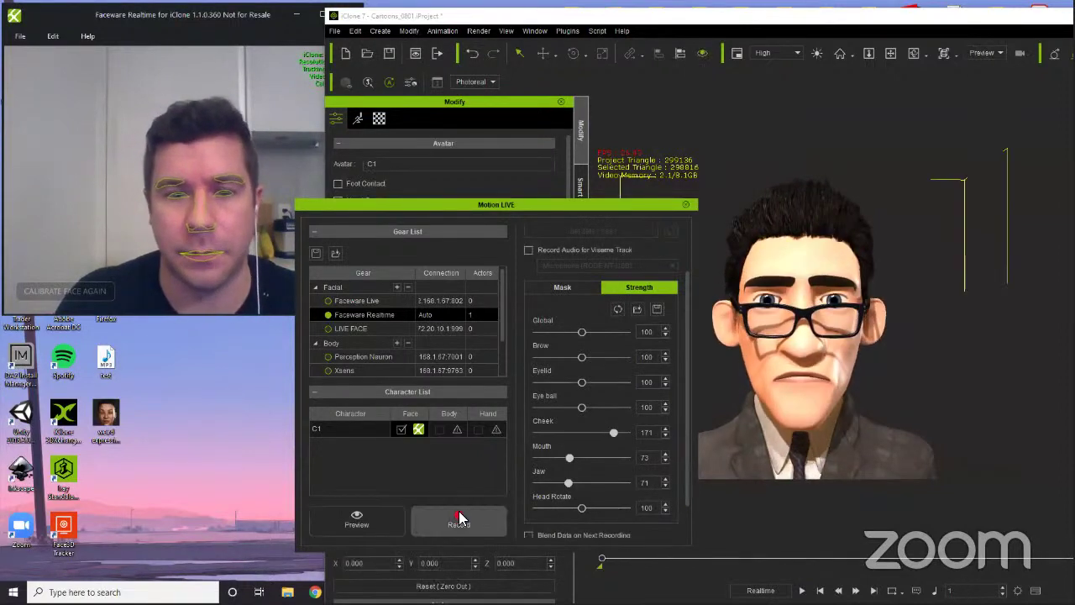
- Record a face performance with viseme audio on C1 to about frame 376, then close Motion LIVE
left_click(459, 517)
left_click_drag(685, 287, 693, 227)
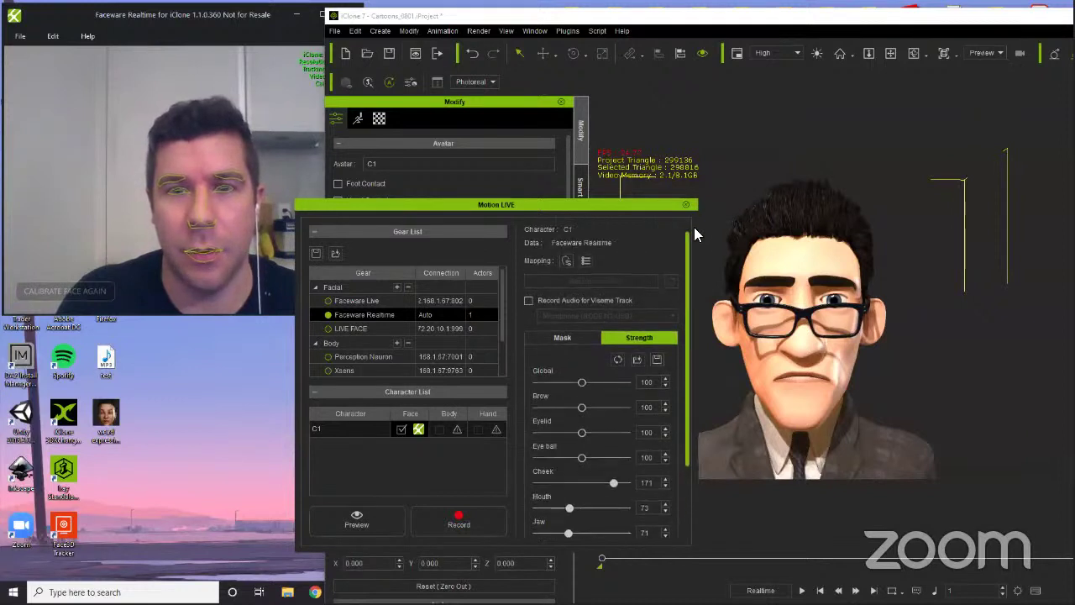
left_click(607, 300)
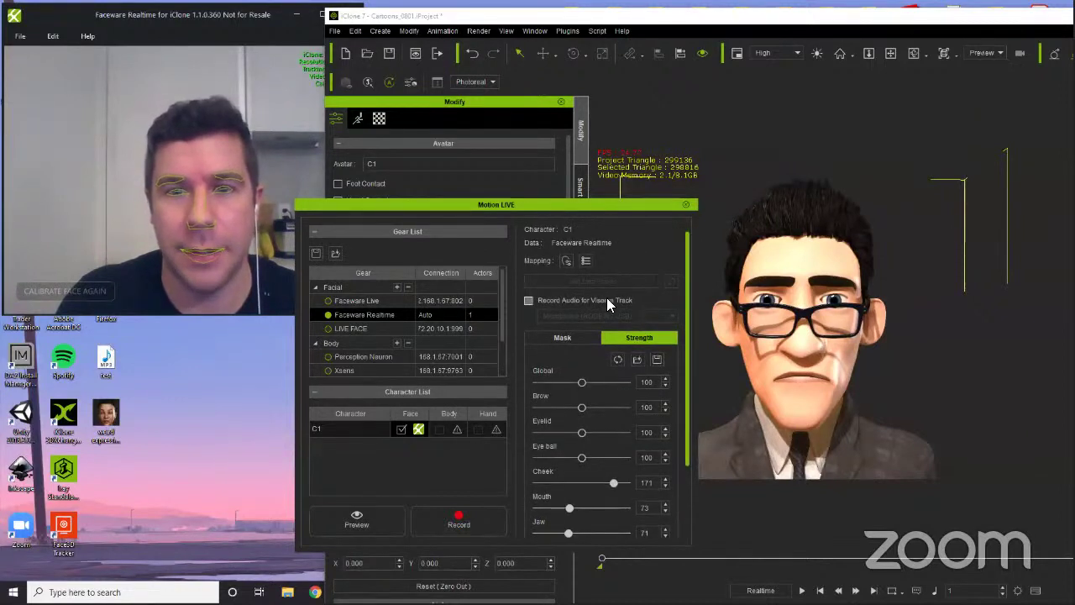
left_click(455, 516)
key("space")
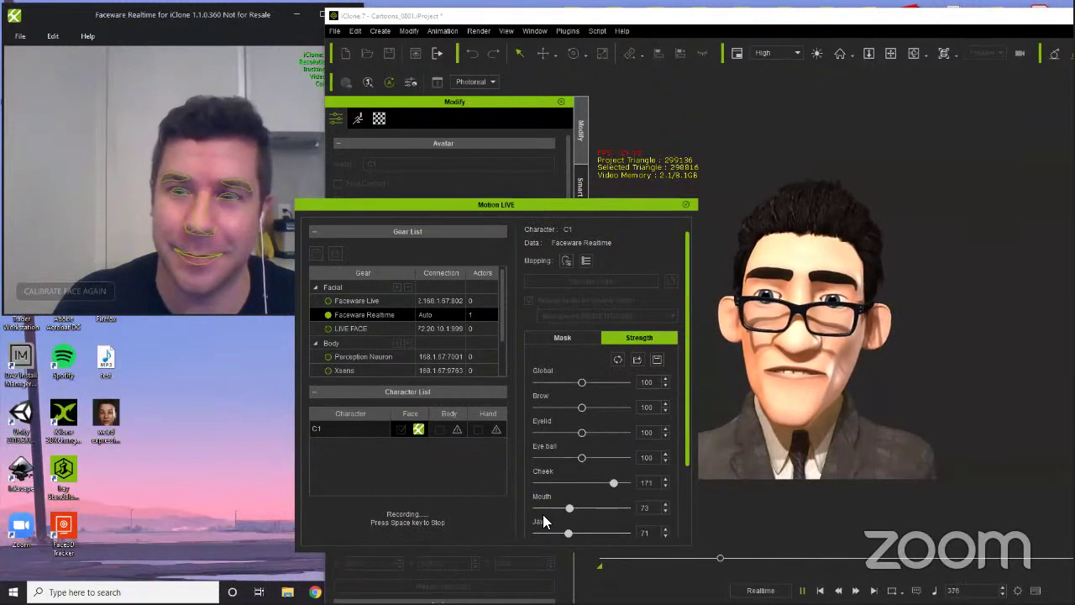
key("space")
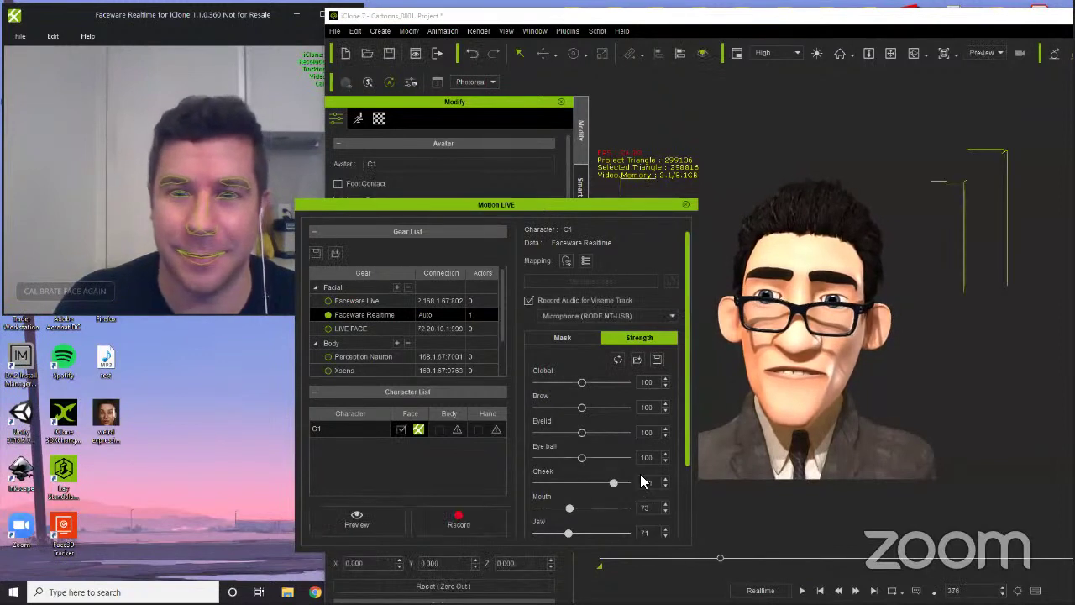
left_click(685, 205)
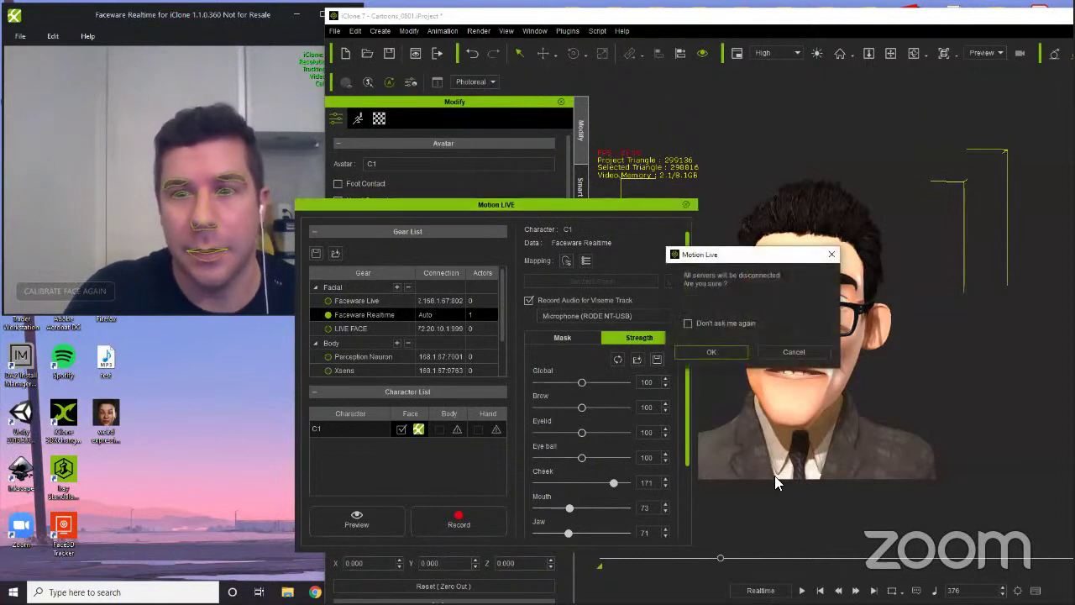
left_click(711, 352)
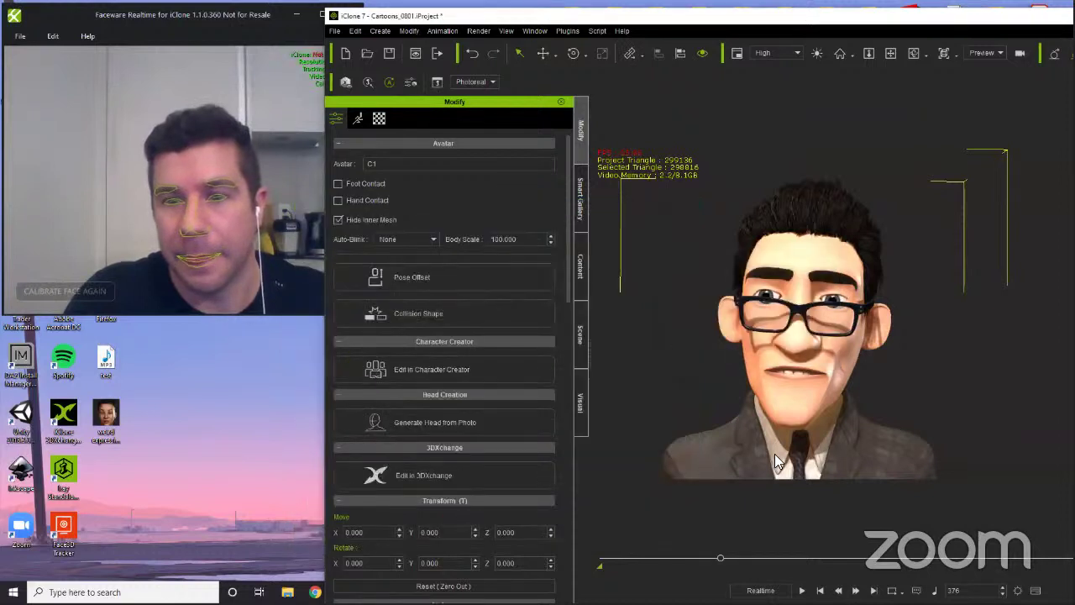
- Play back the recorded facial animation and stop it at the start
key("space")
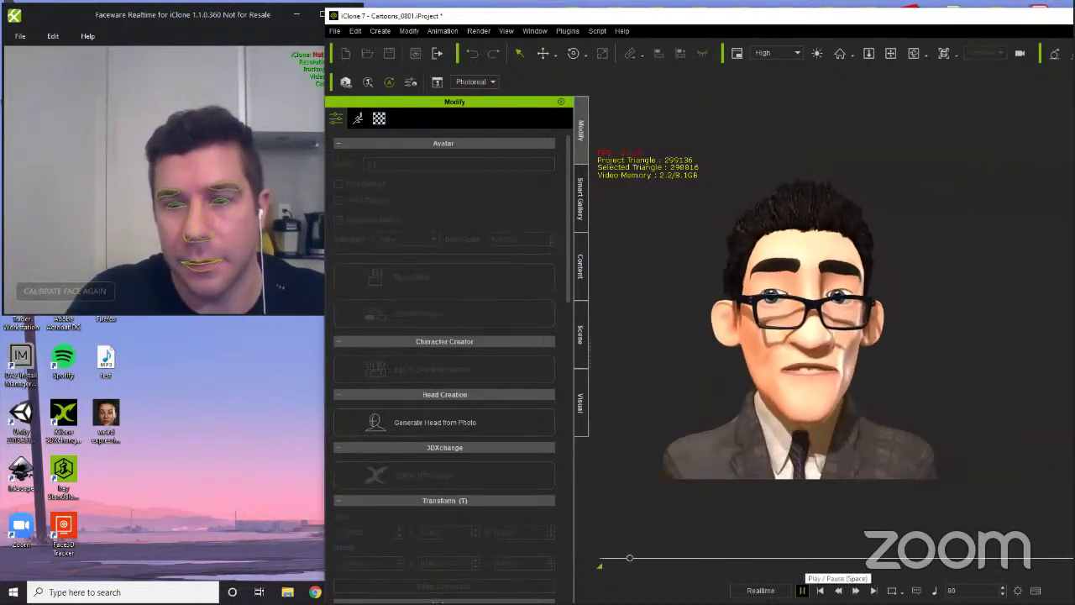
left_click(819, 591)
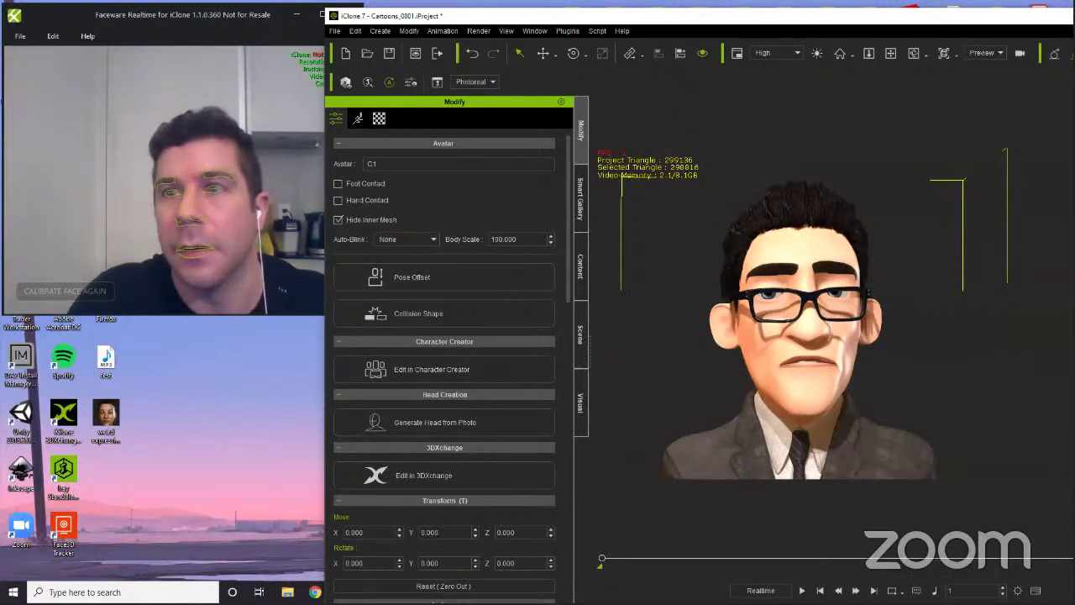
left_click_drag(979, 19, 894, 14)
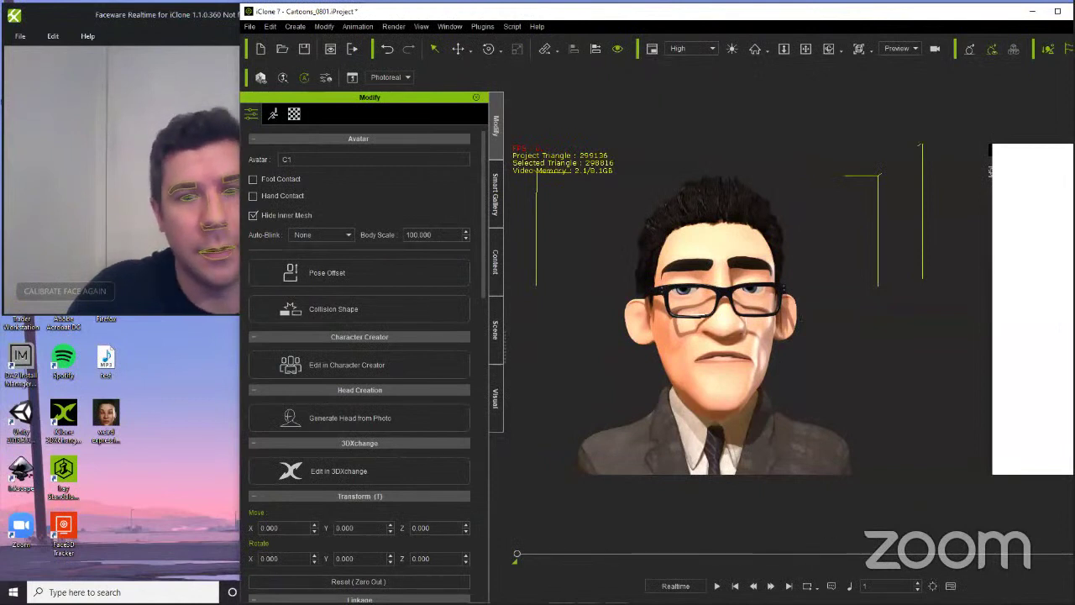
key("alt+Tab")
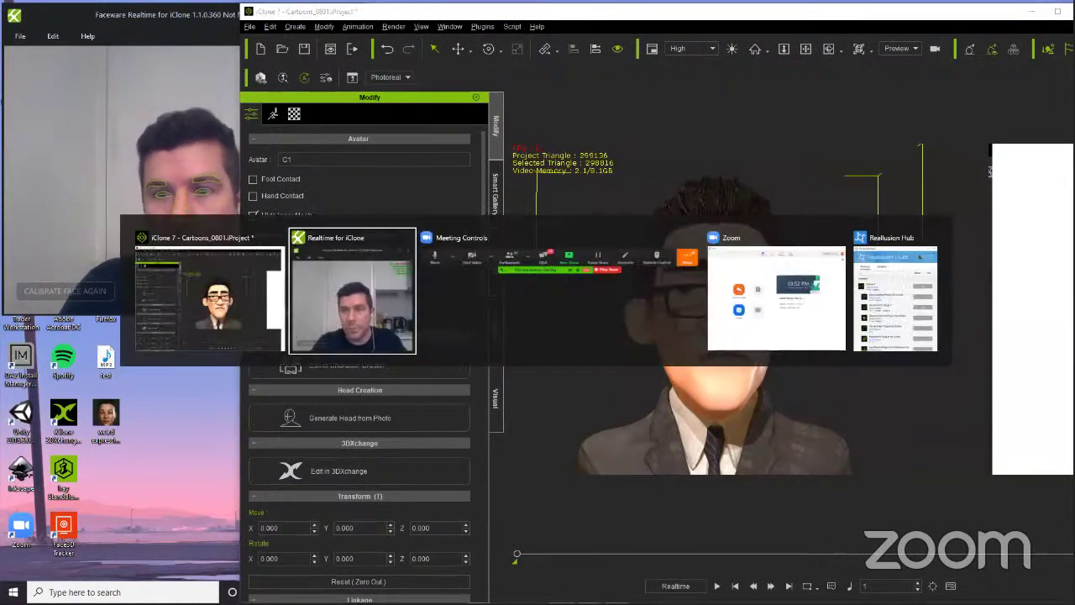
key("alt+Tab")
key("alt+Tab")
key("alt+Tab")
key("alt+Tab")
key("alt+Tab")
key("alt+Tab")
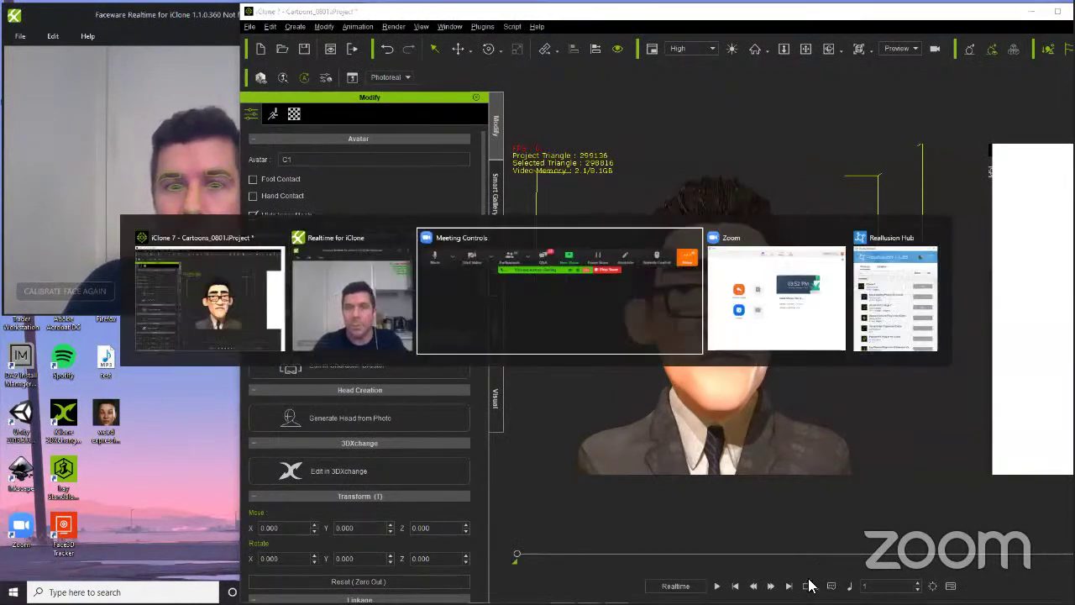
- Check the system volume, then return to iClone and rewind to frame 1
left_click(1033, 11)
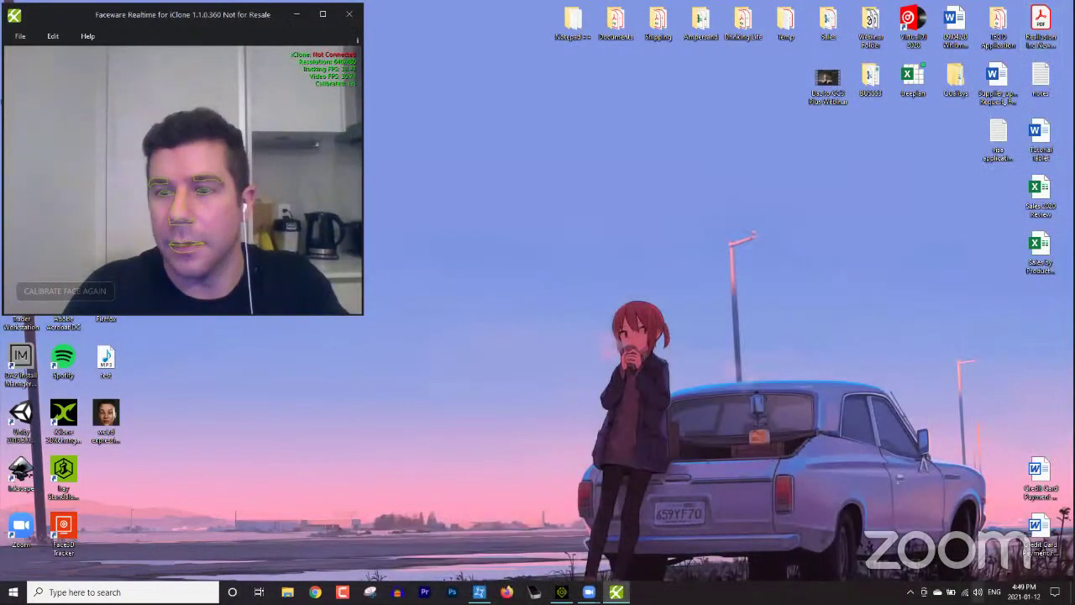
left_click(978, 592)
left_click(911, 473)
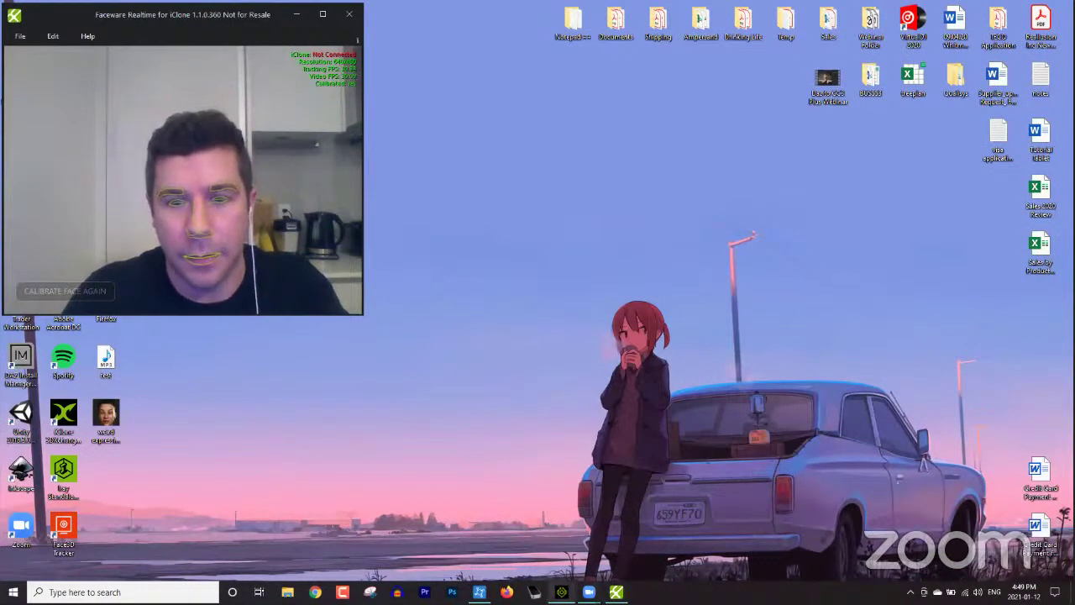
left_click(562, 592)
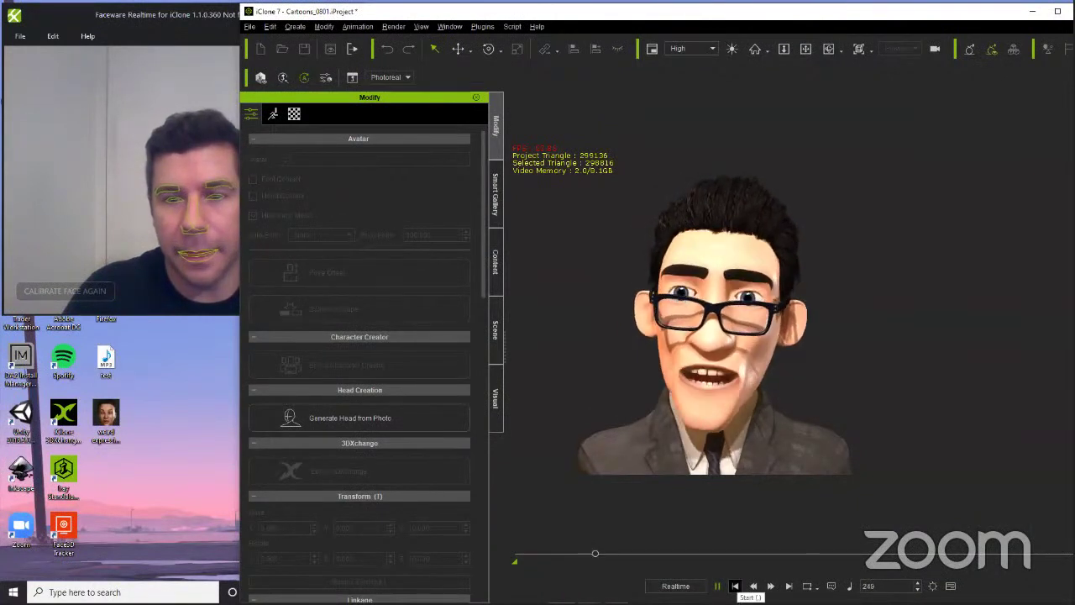
left_click(735, 586)
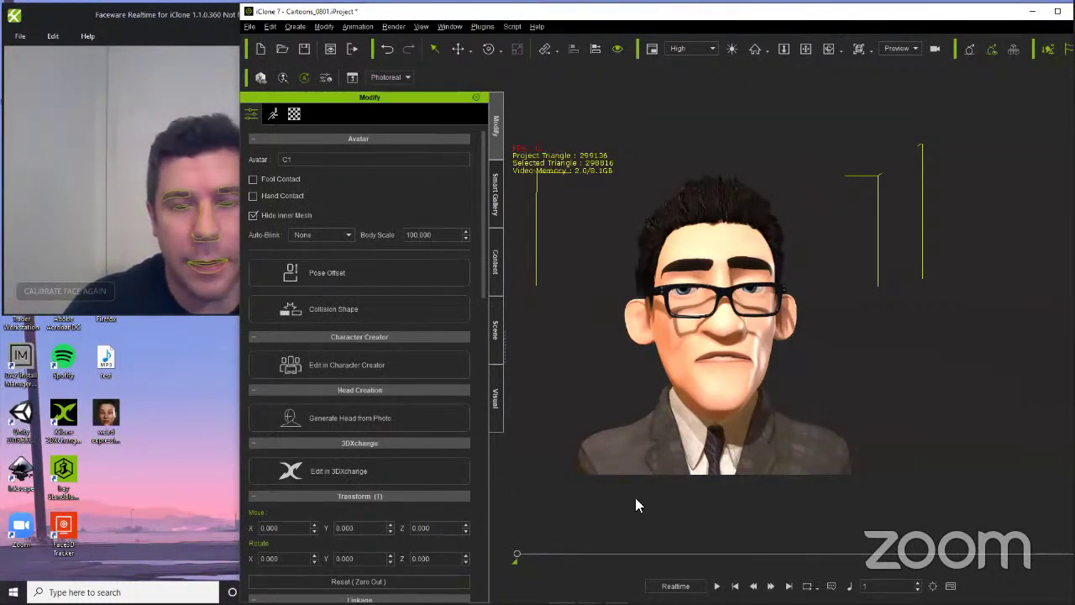
- Open the timeline, hide the Project track, and show C1's Viseme track
key("F3")
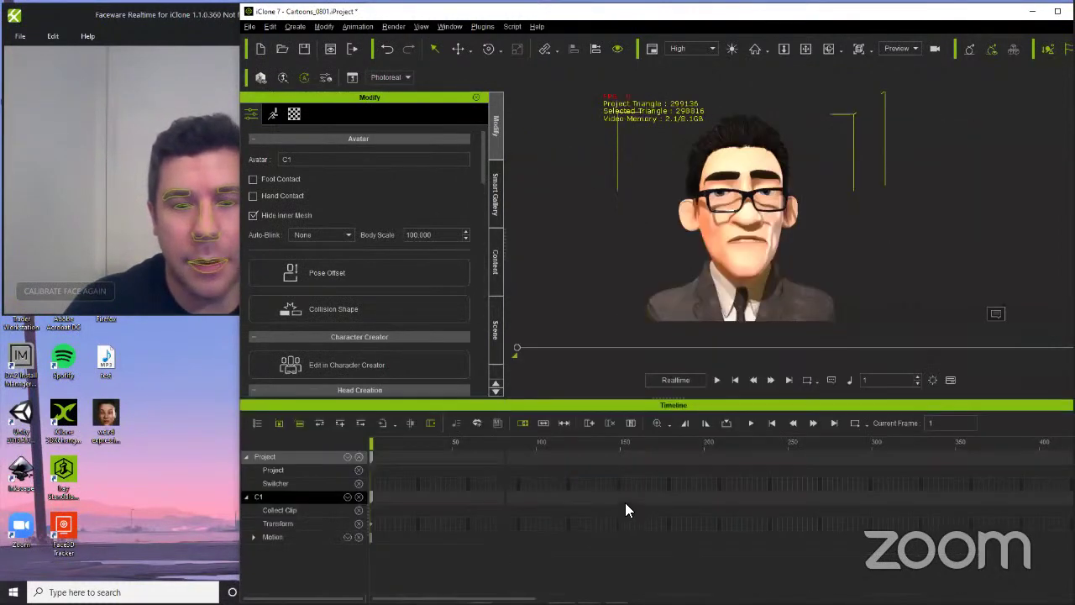
left_click(358, 456)
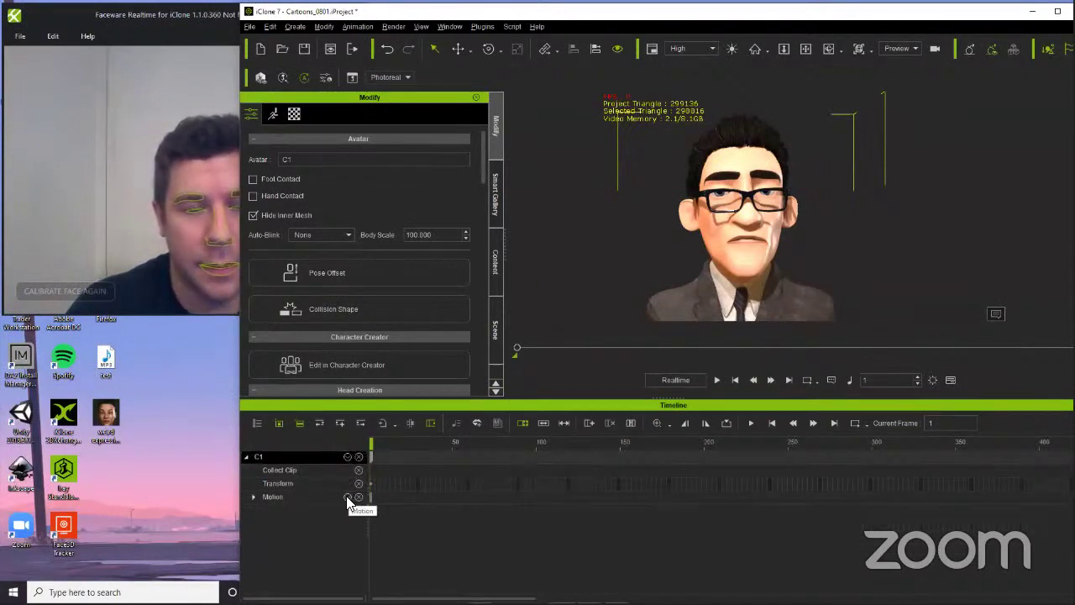
left_click(347, 495)
left_click(348, 457)
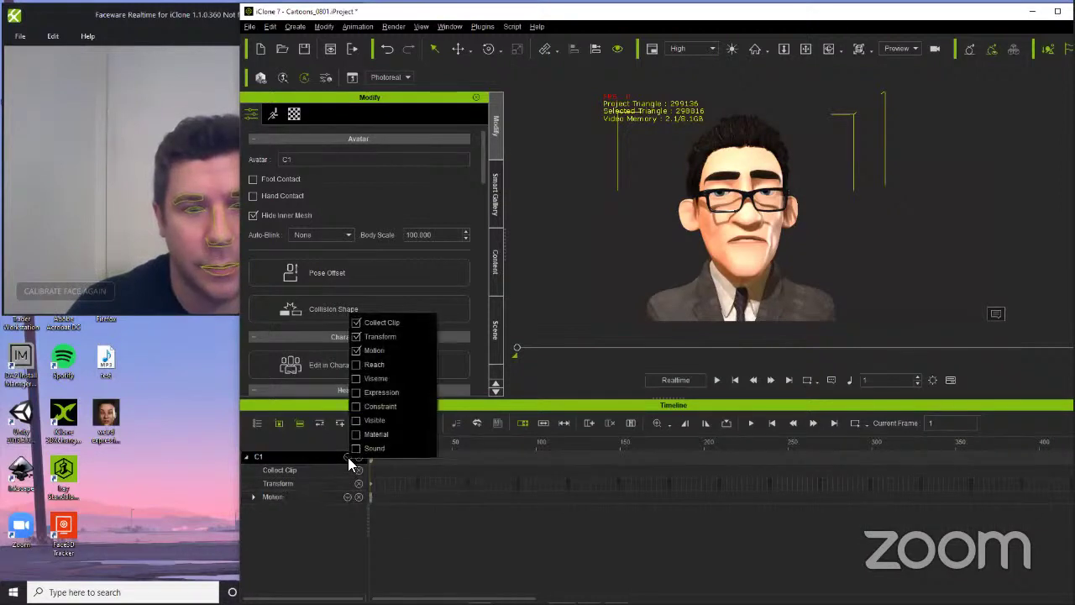
left_click(356, 378)
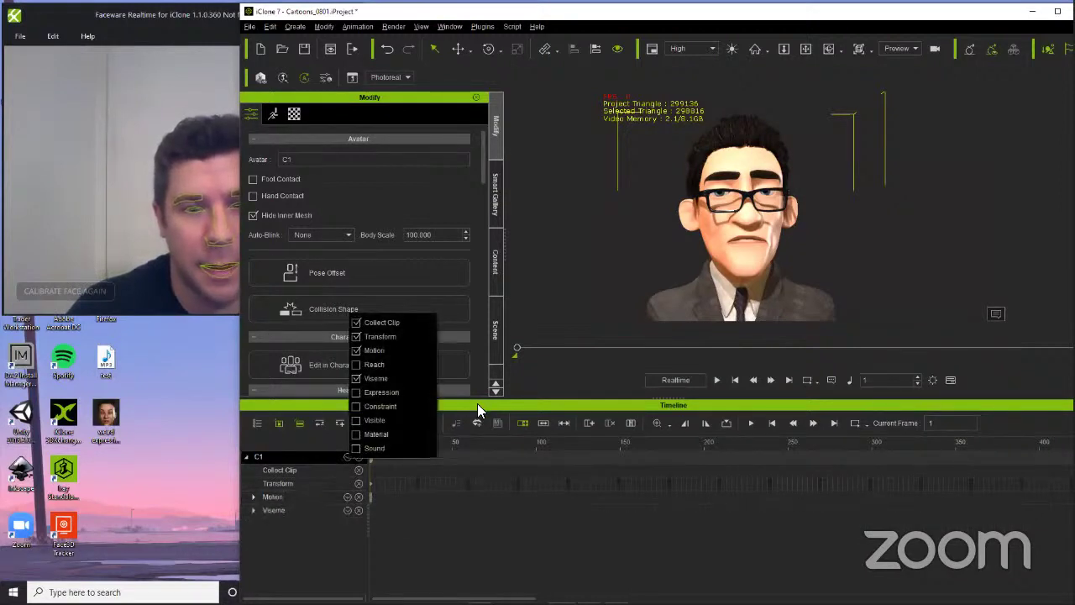
left_click(477, 403)
left_click(254, 510)
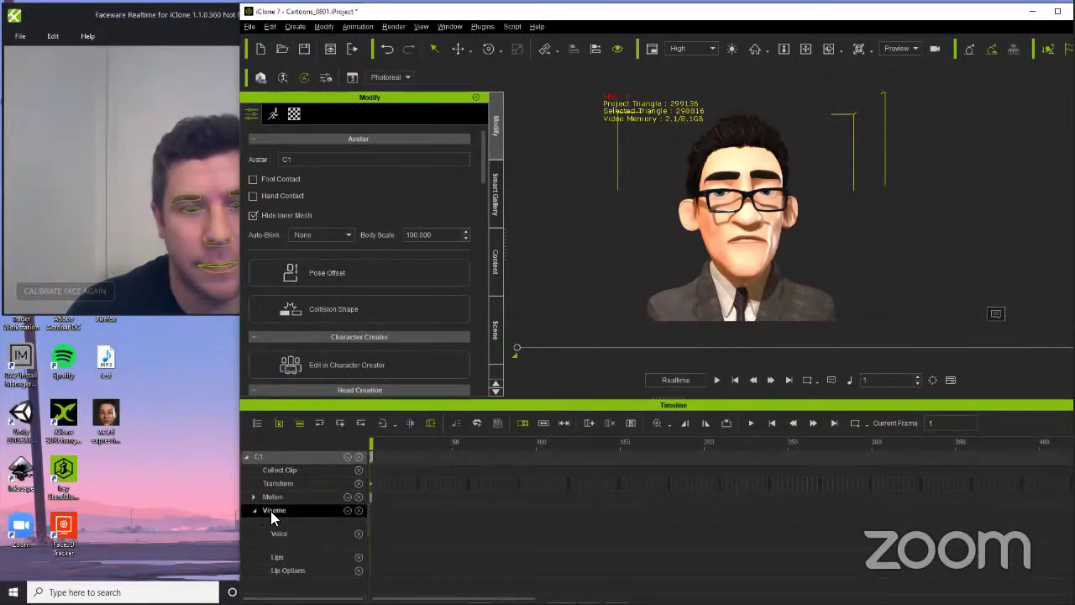
mouse_move(453, 598)
left_mouse_down()
mouse_move(564, 599)
mouse_move(453, 598)
left_mouse_up()
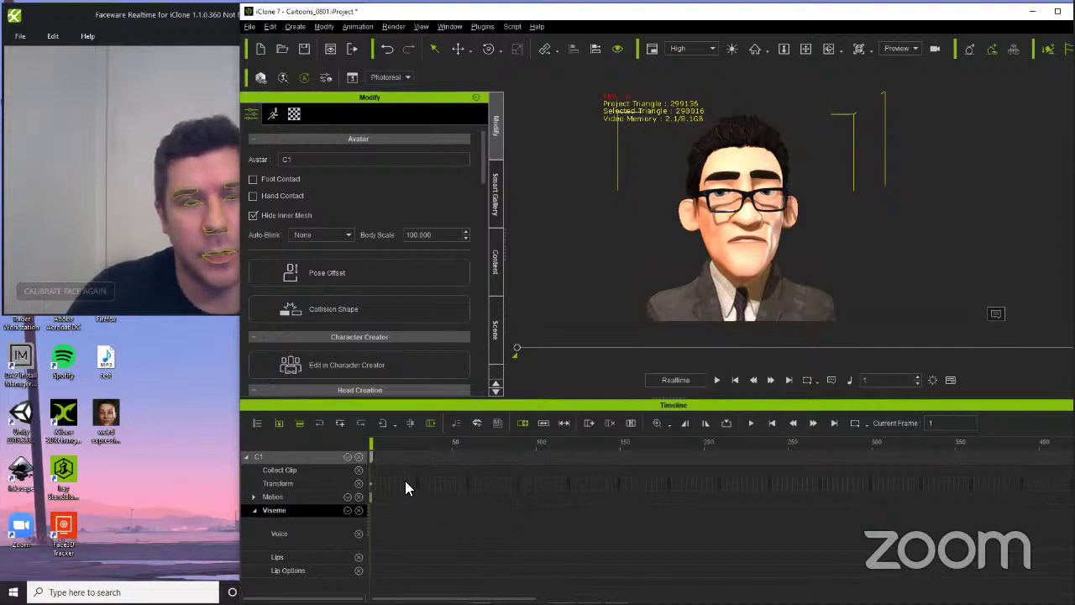
- Show C1's Expression track with the recorded PuppetClip, rewind to frame 1, and close the project
left_click(272, 114)
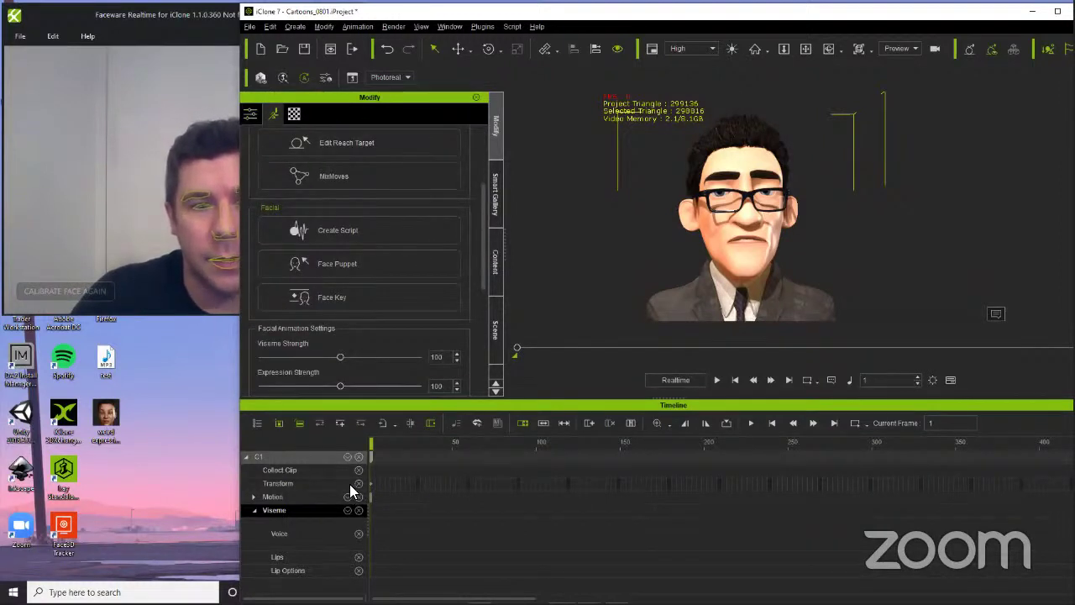
left_click(252, 496)
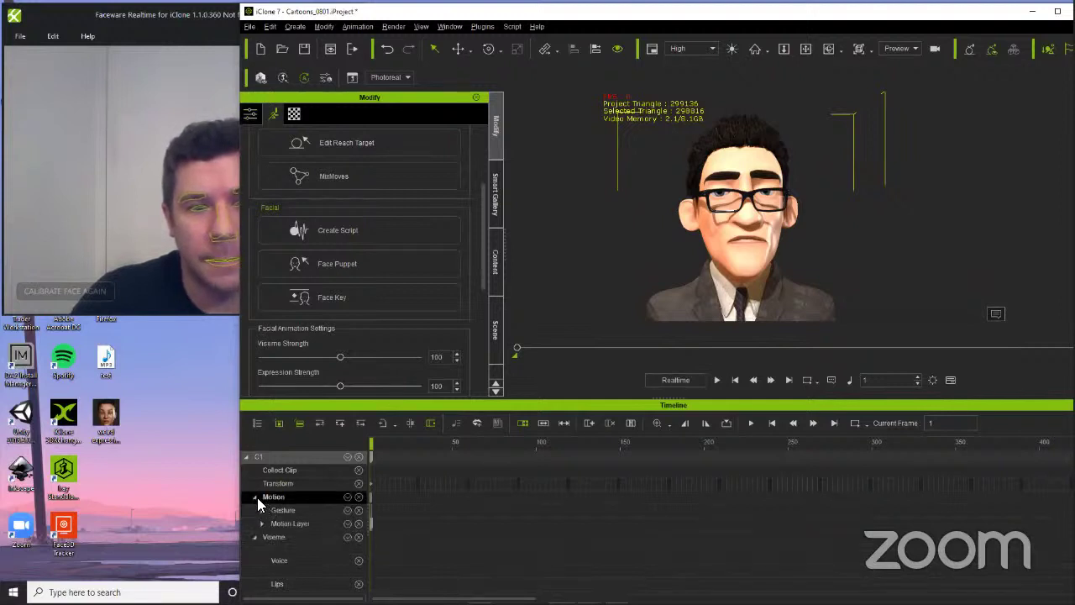
left_click(255, 497)
left_click(347, 455)
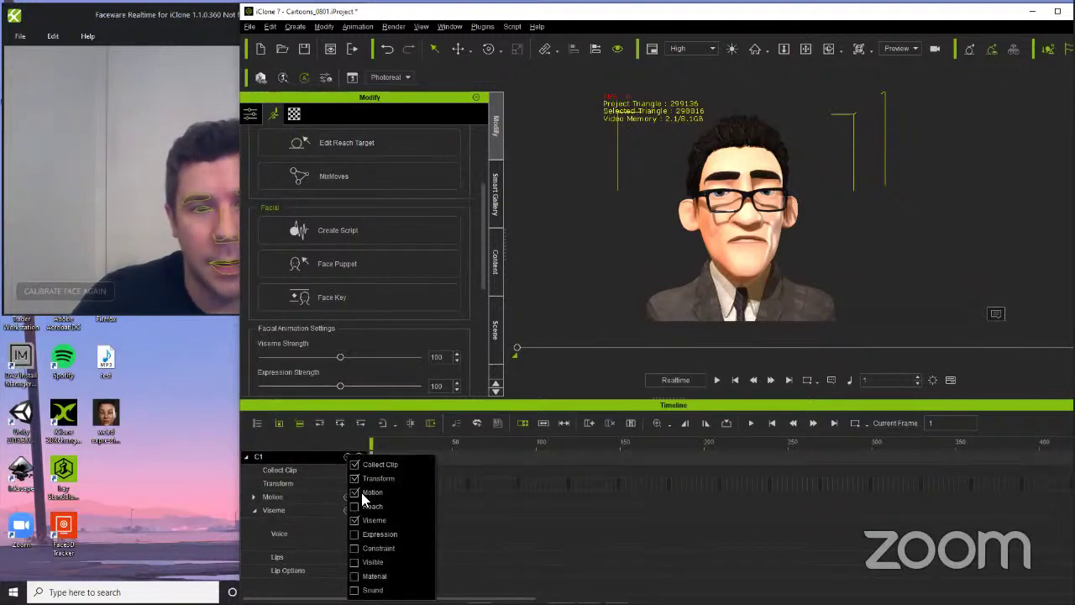
left_click(355, 534)
left_click(523, 494)
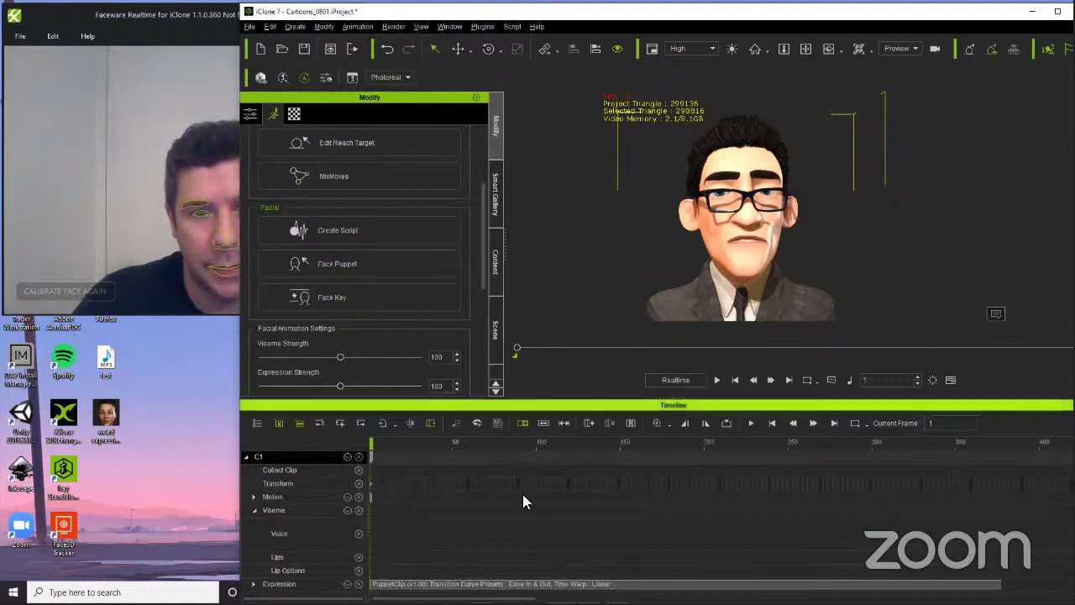
left_click(525, 583)
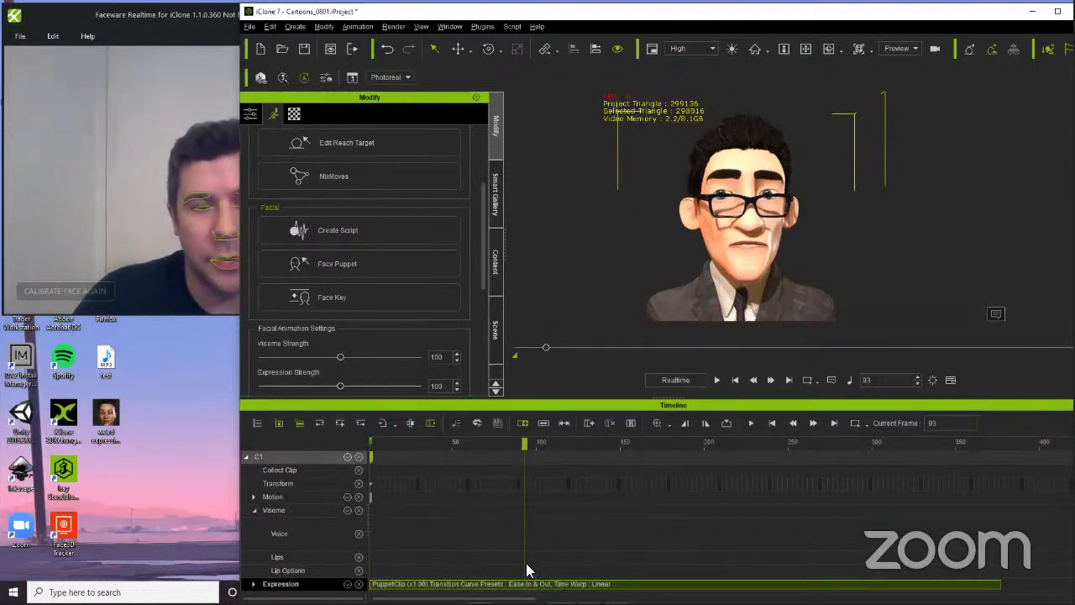
left_click_drag(416, 442, 359, 439)
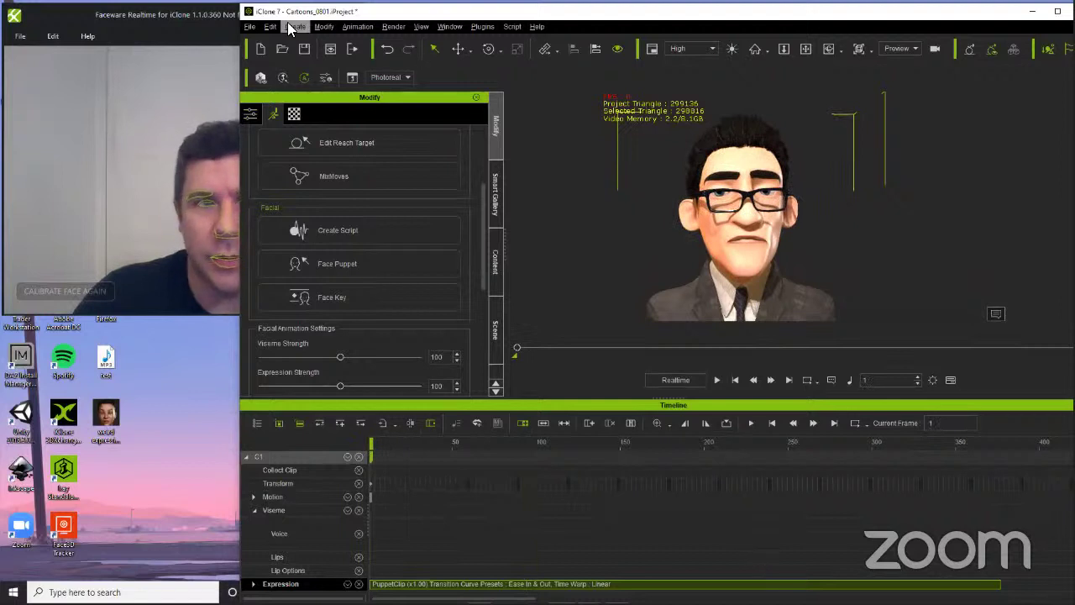
left_click_drag(1074, 16, 987, 15)
left_click(992, 13)
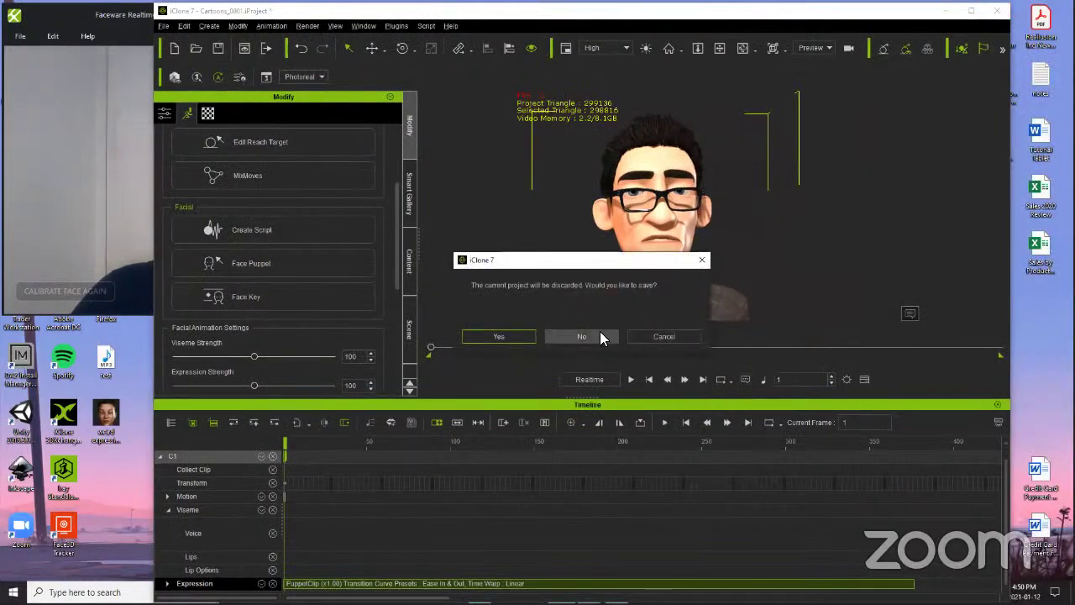
- Discard the cartoon project unsaved, relaunch iClone on an empty DefProject, and close the Timeline
left_click(615, 336)
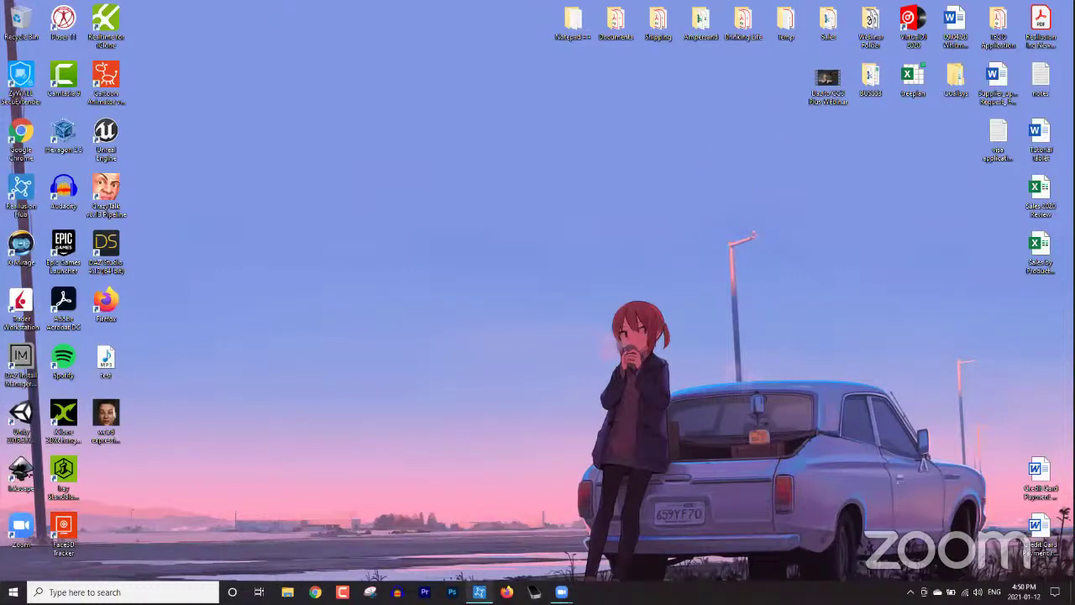
left_click(479, 592)
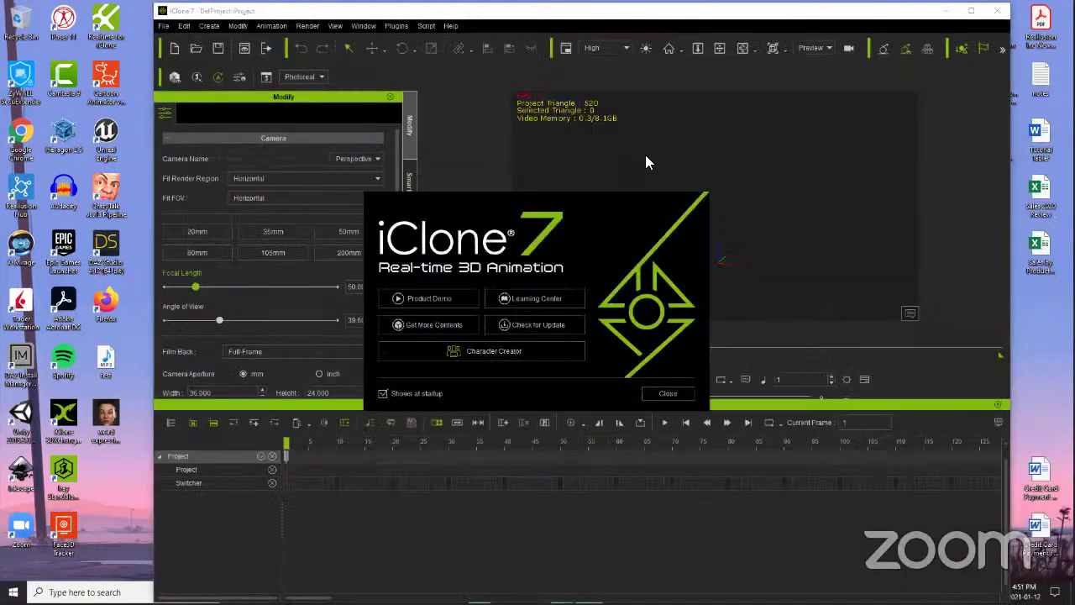
left_click(662, 394)
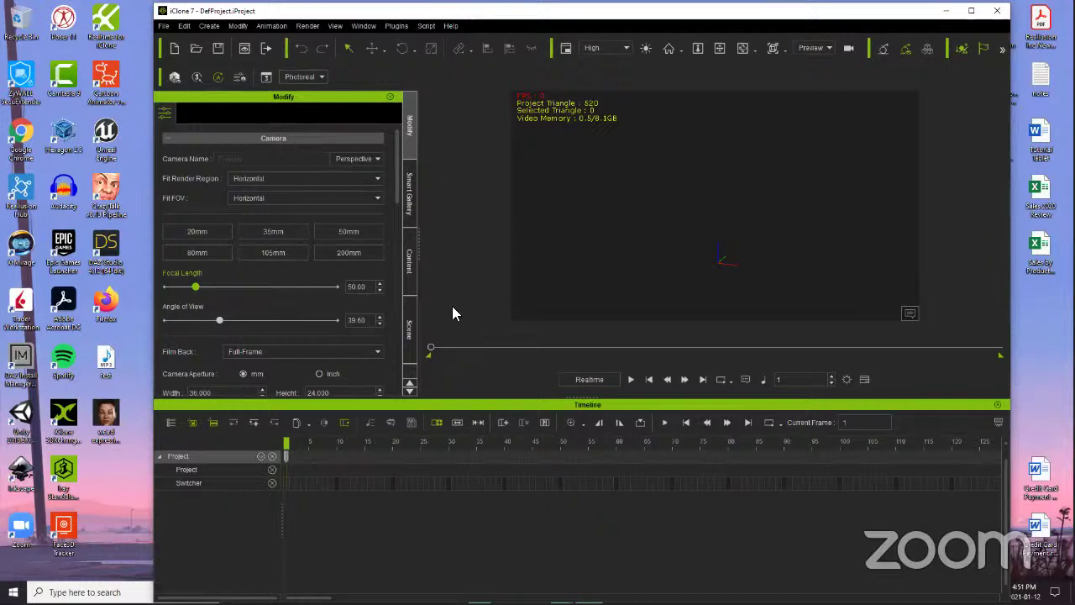
left_click(998, 405)
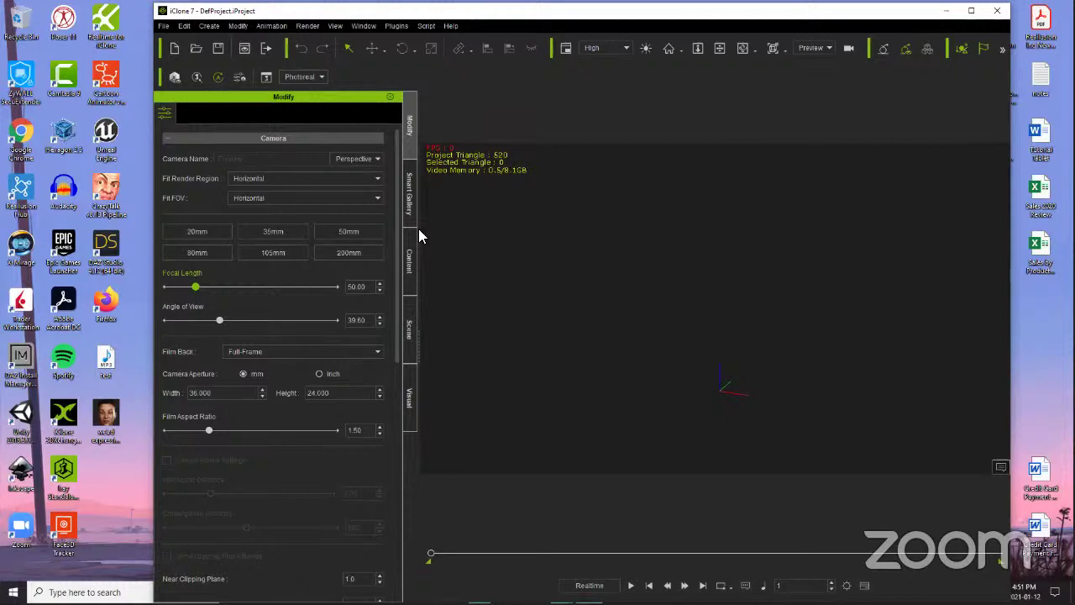
- Load the Male1_0801 realistic male project from the Facial Mocap custom content folder
left_click(409, 284)
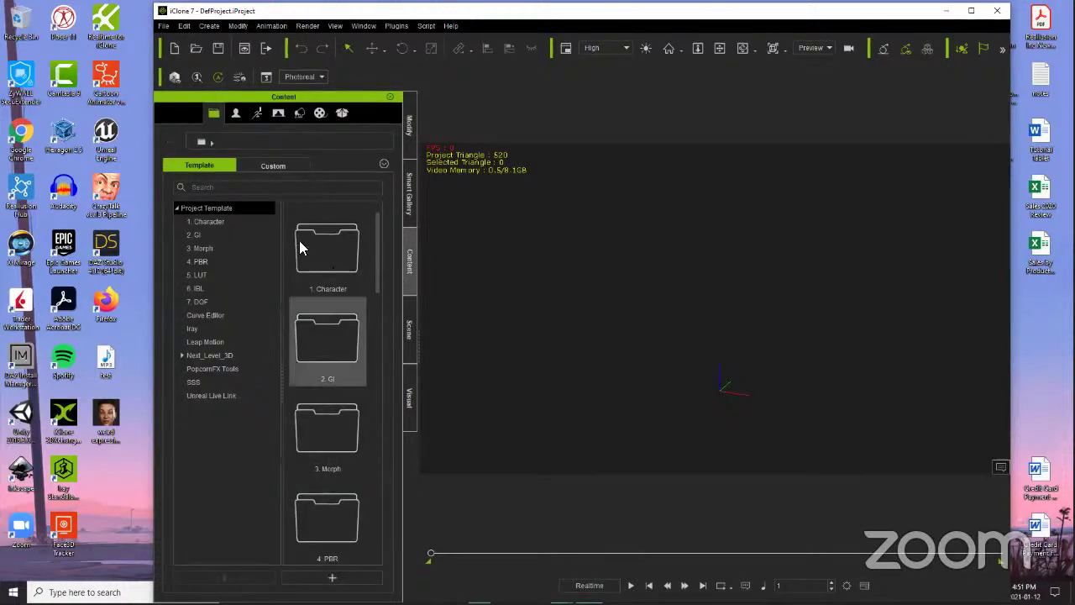
left_click(258, 162)
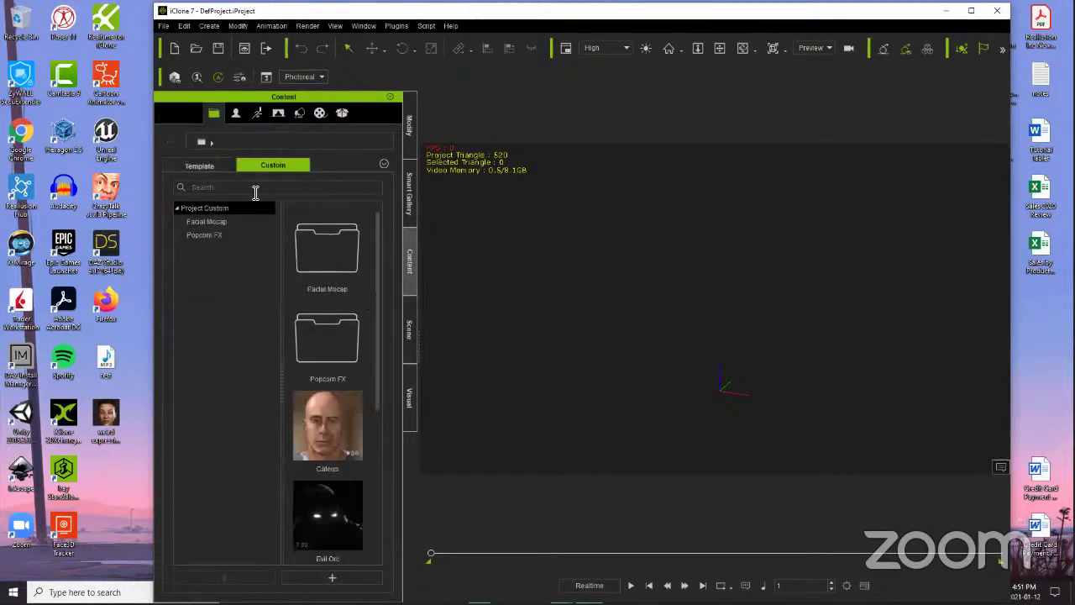
left_click(218, 222)
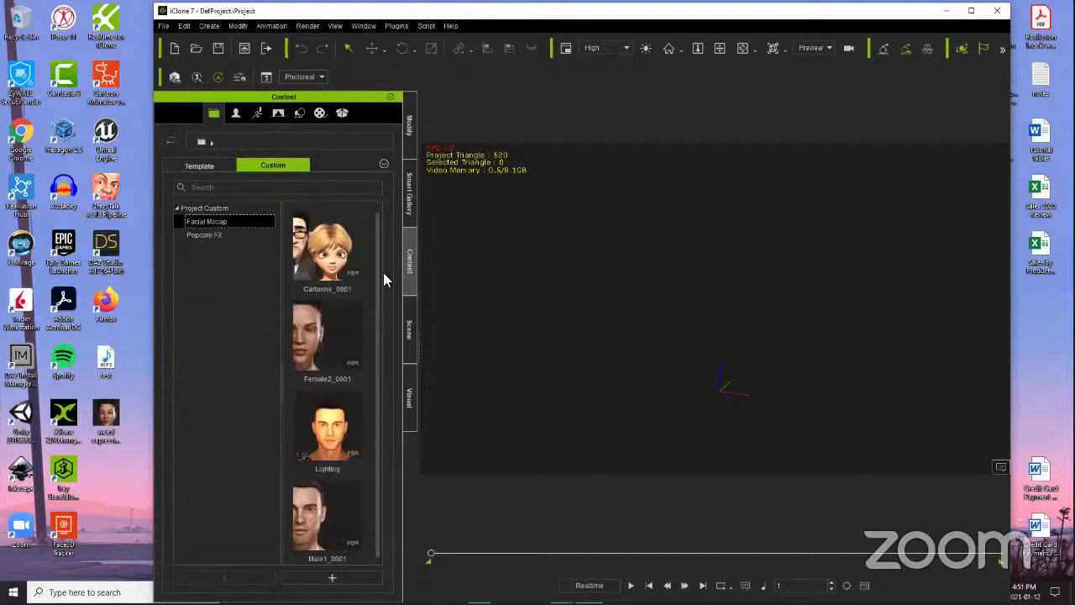
left_click(374, 255)
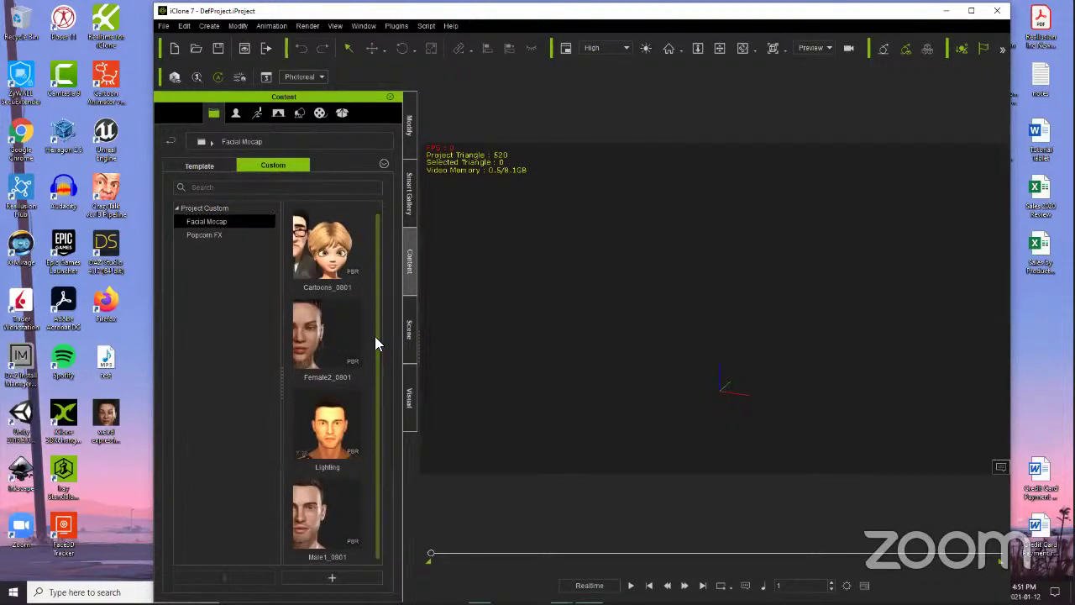
double_click(328, 513)
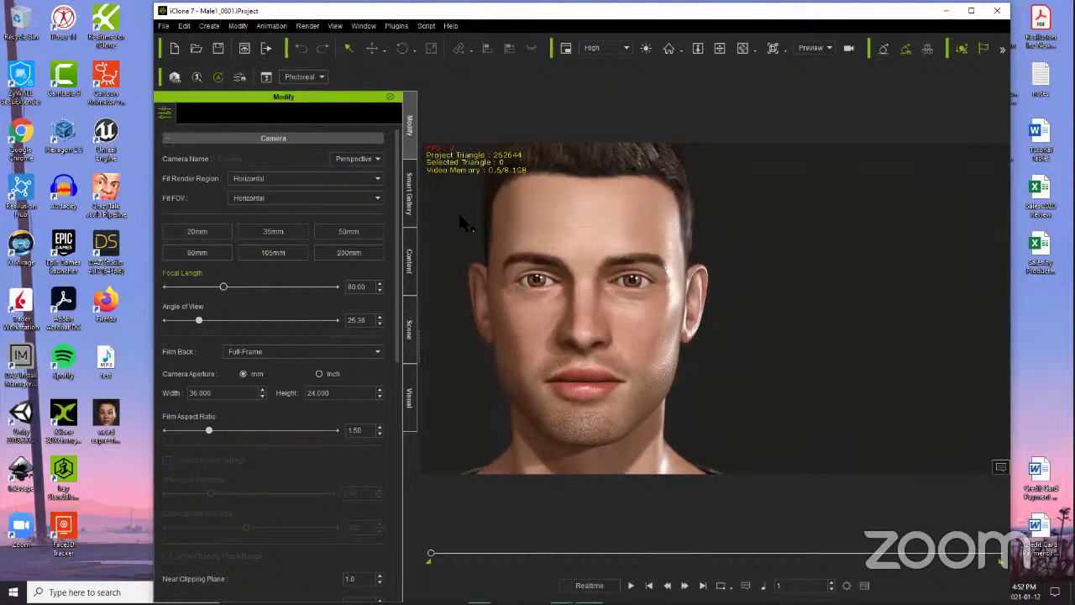
- Maximize iClone, select the Male_1 character and shift its head sideways in the view
left_click(970, 11)
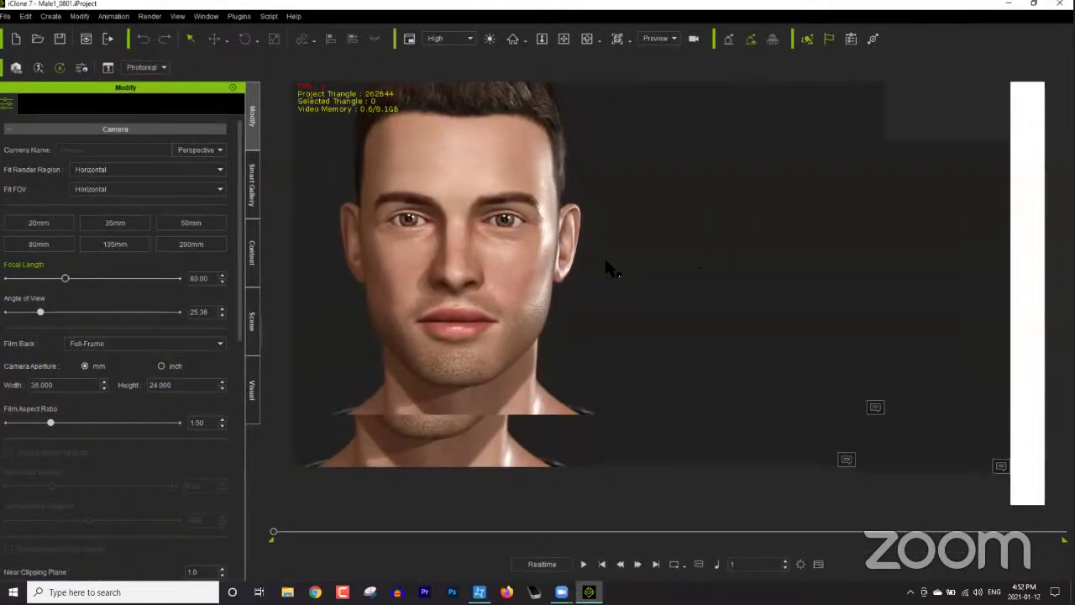
left_click(559, 290)
left_click_drag(542, 339, 707, 347)
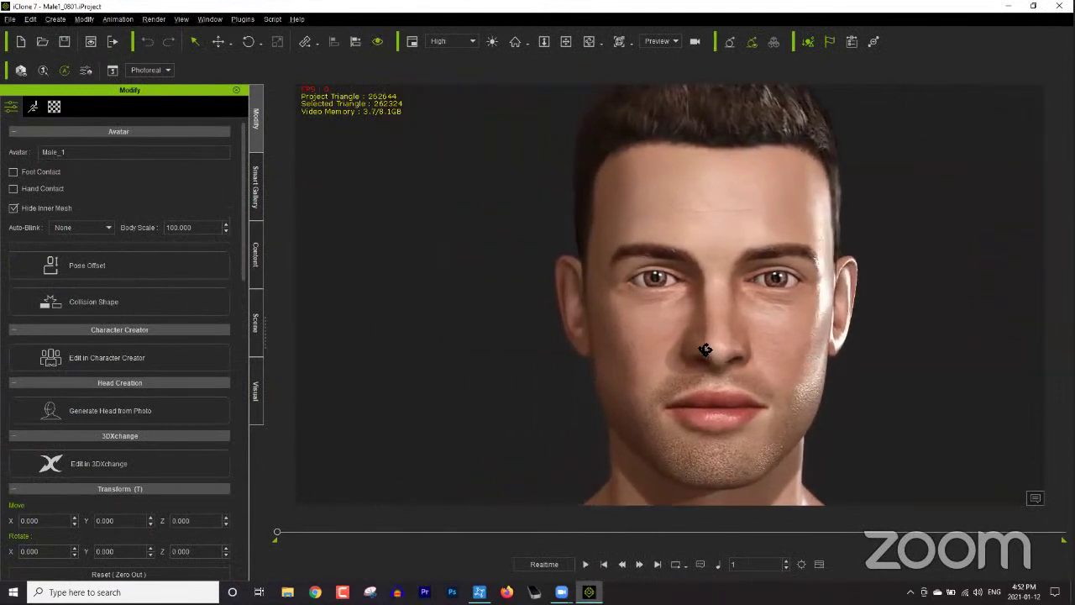
left_click(241, 19)
left_click(772, 354)
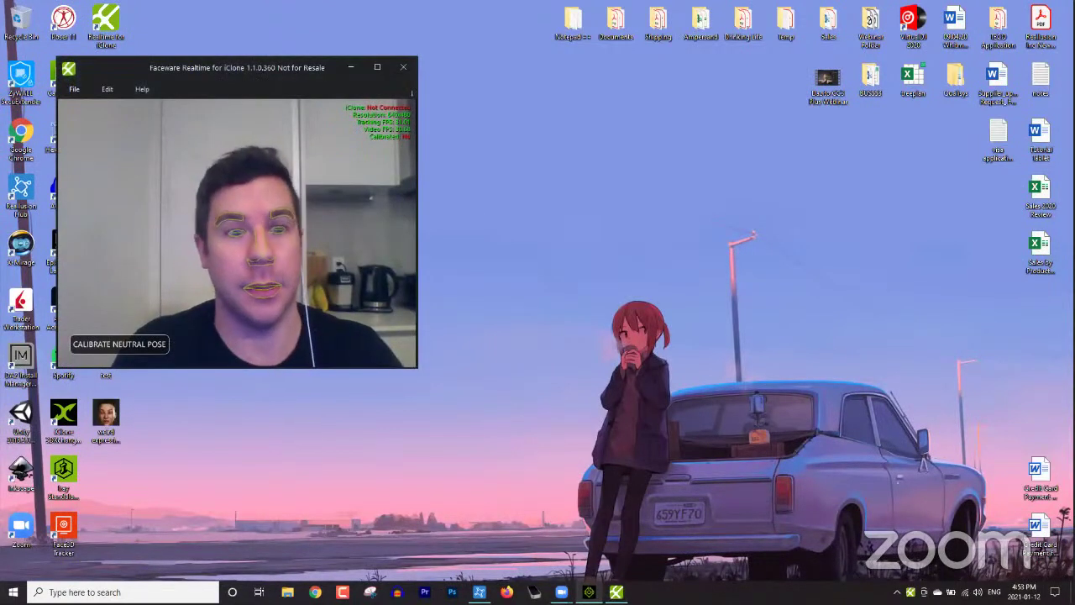
- Calibrate the neutral face pose in Faceware Realtime, then return to iClone's Plugins menu
left_click(135, 345)
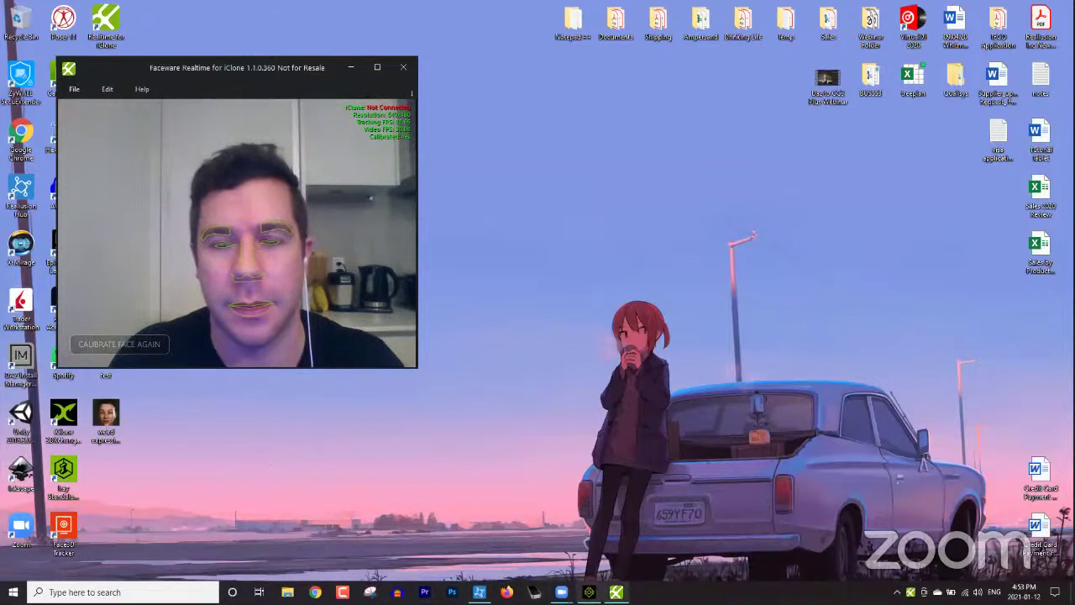
key("alt+Tab")
left_click(243, 19)
- In Motion LIVE, connect Faceware Realtime to Male_1's face with Record Audio enabled
mouse_move(284, 133)
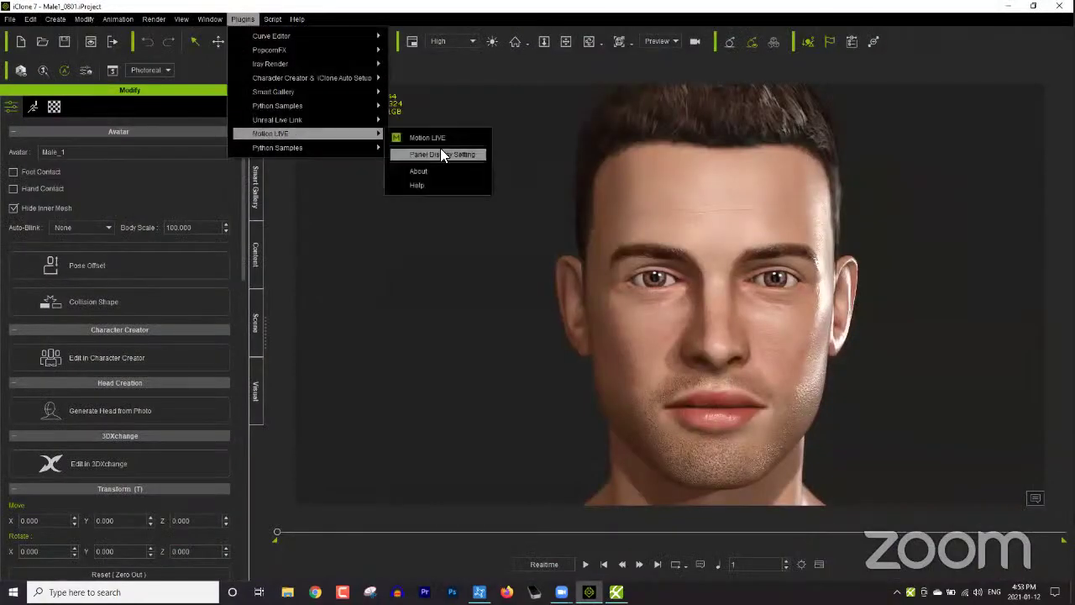
left_click(441, 141)
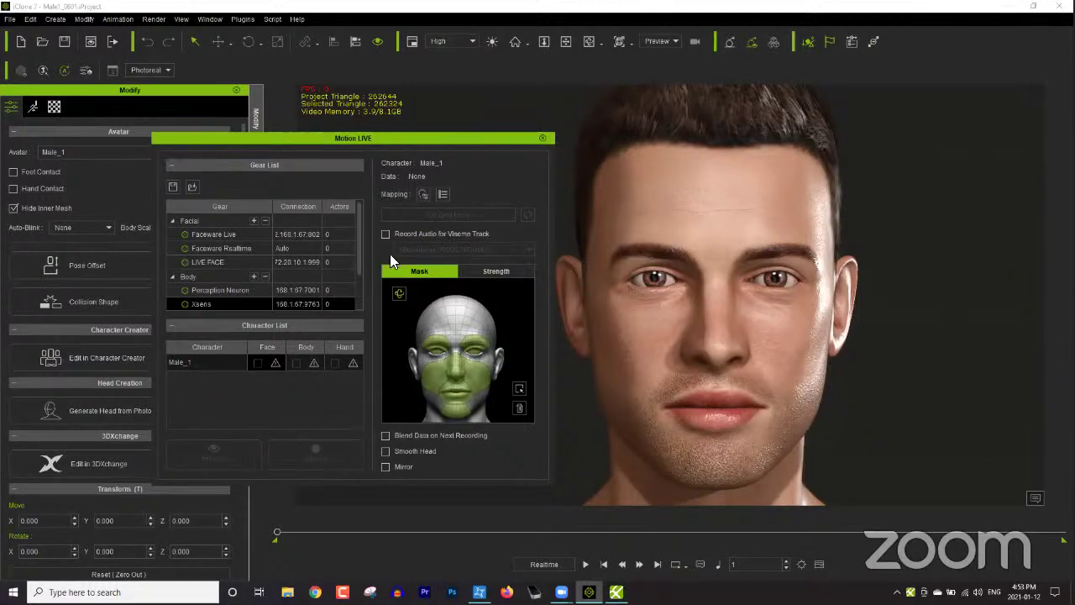
left_click(185, 249)
left_click(279, 363)
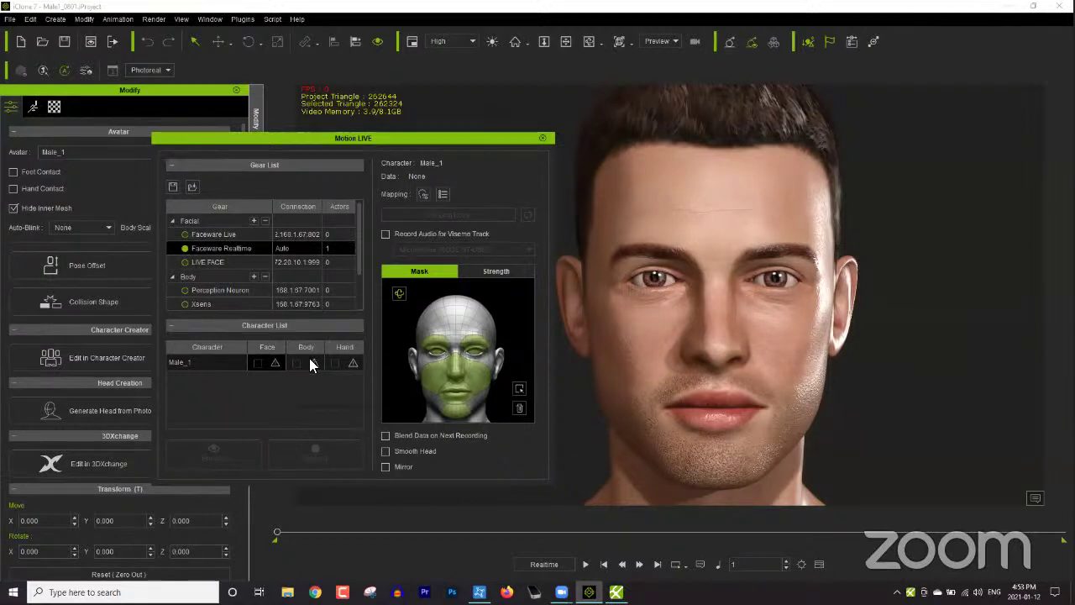
left_click(318, 383)
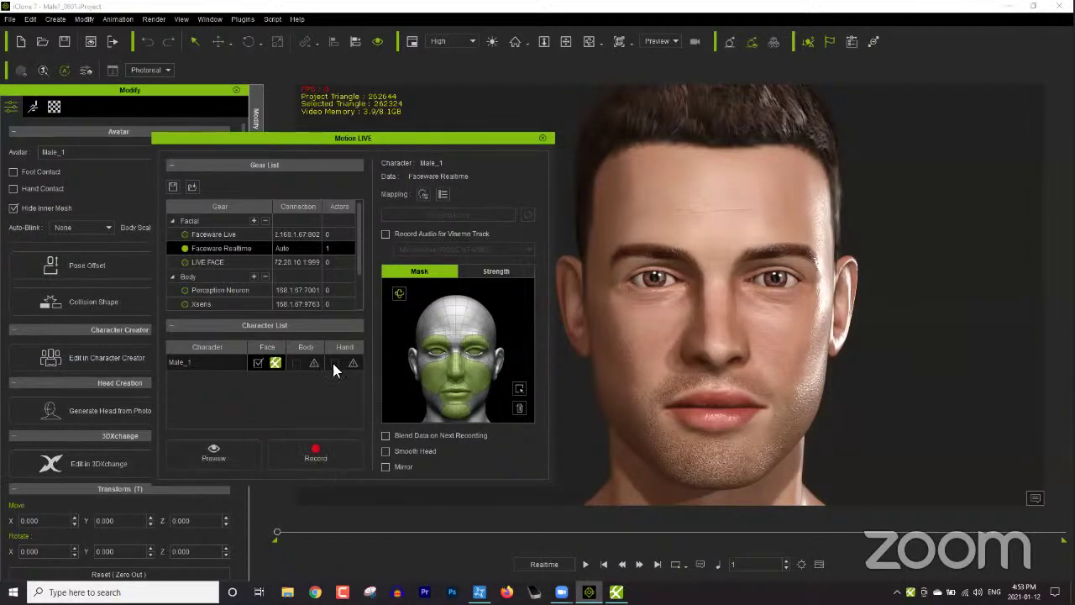
left_click(440, 234)
left_click_drag(334, 143, 257, 137)
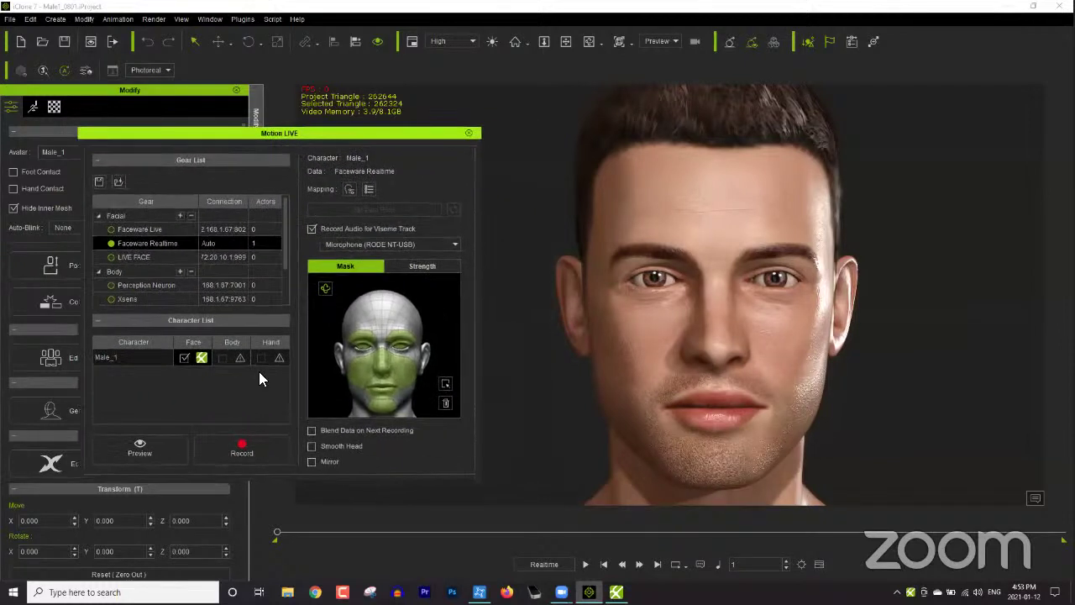
- Record a live facial performance, play it back, then close Motion LIVE and disconnect the servers
left_click(240, 450)
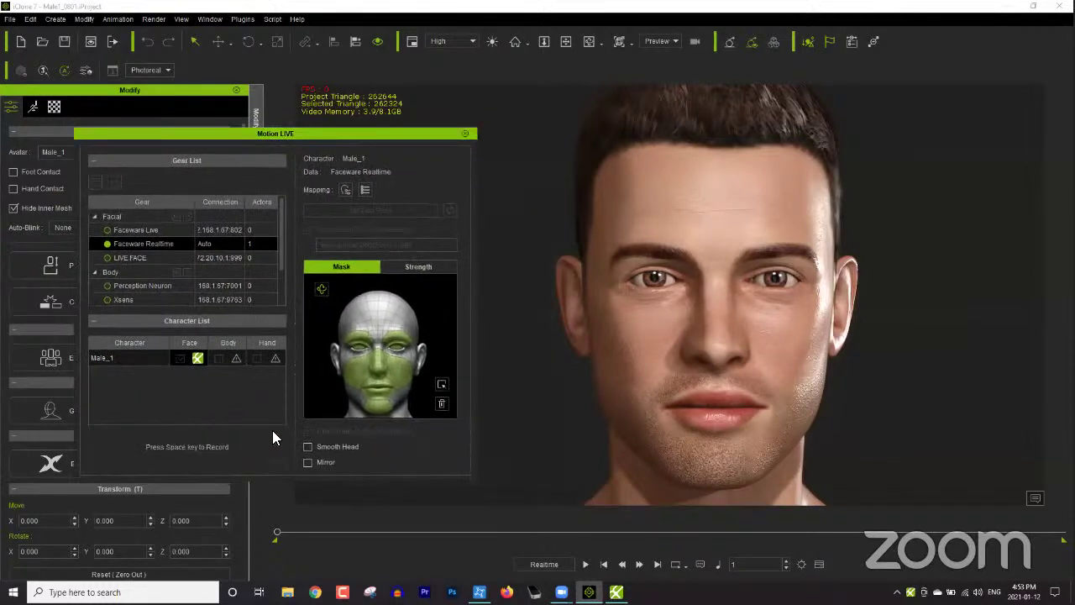
key("space")
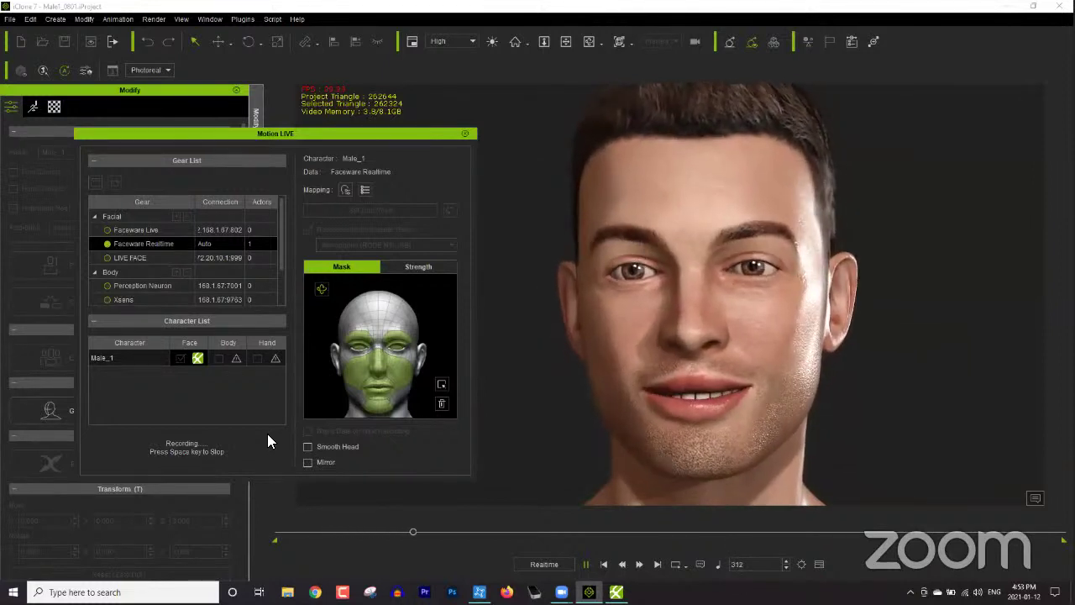
key("space")
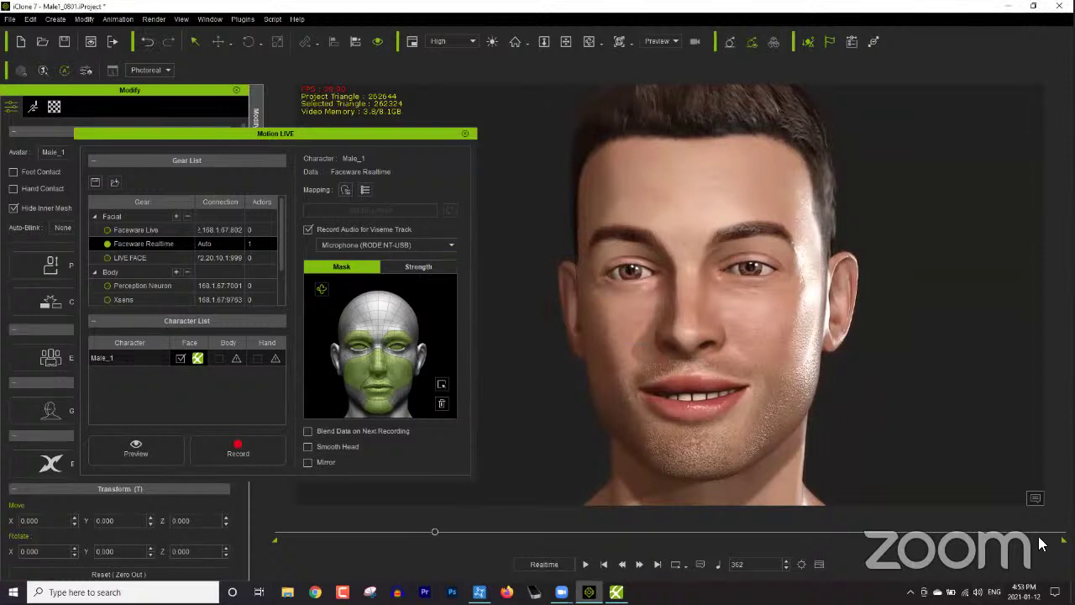
left_click_drag(444, 551, 435, 551)
left_click(586, 565)
left_click(467, 134)
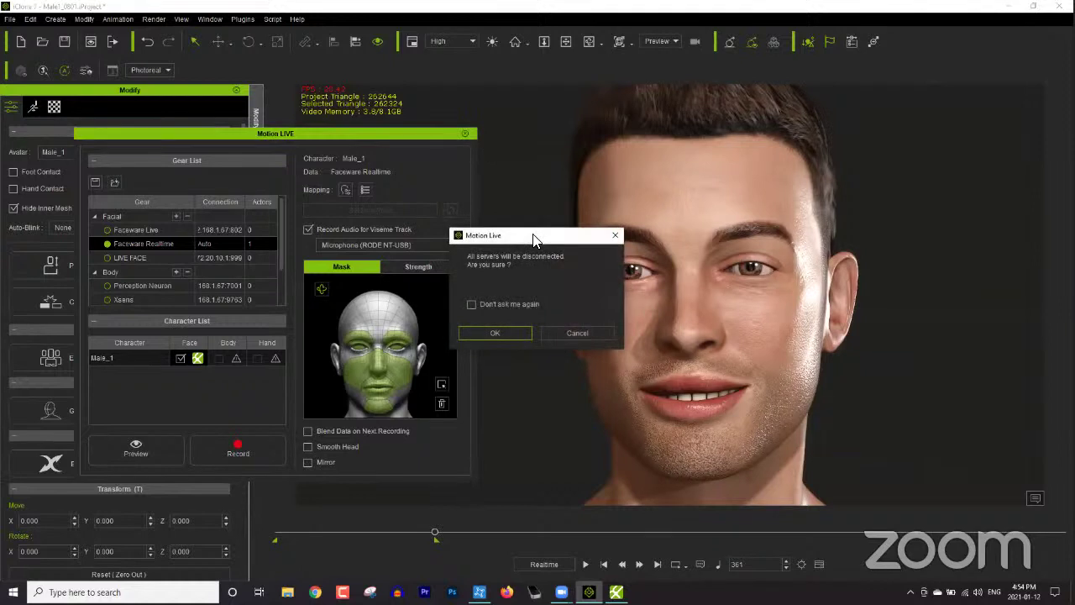
left_click(495, 333)
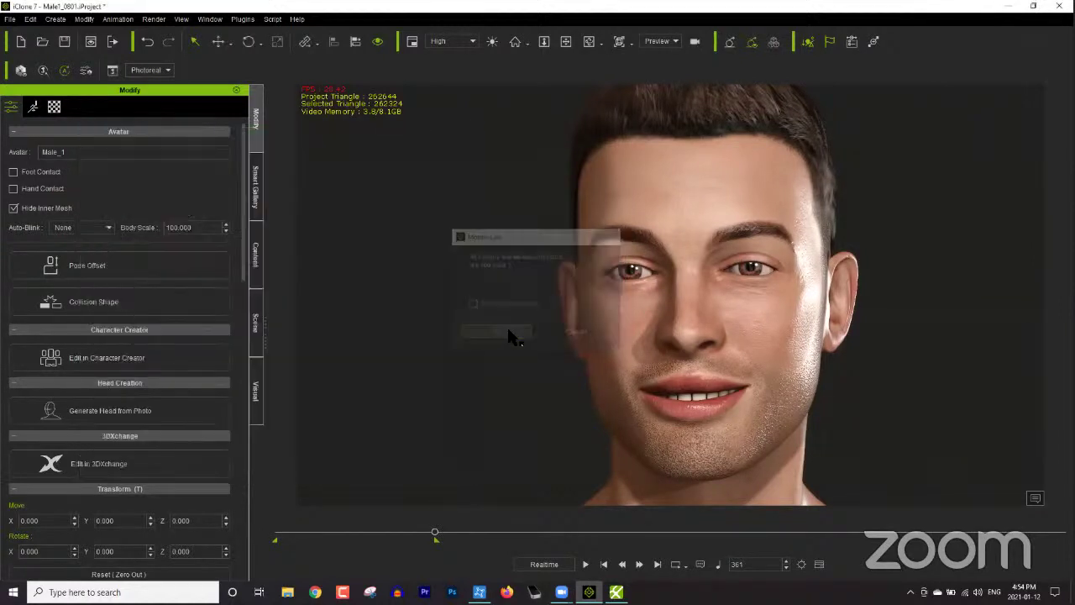
- Go to frame 1 and open Face Puppet from the Modify panel's Motion tab
left_click(605, 564)
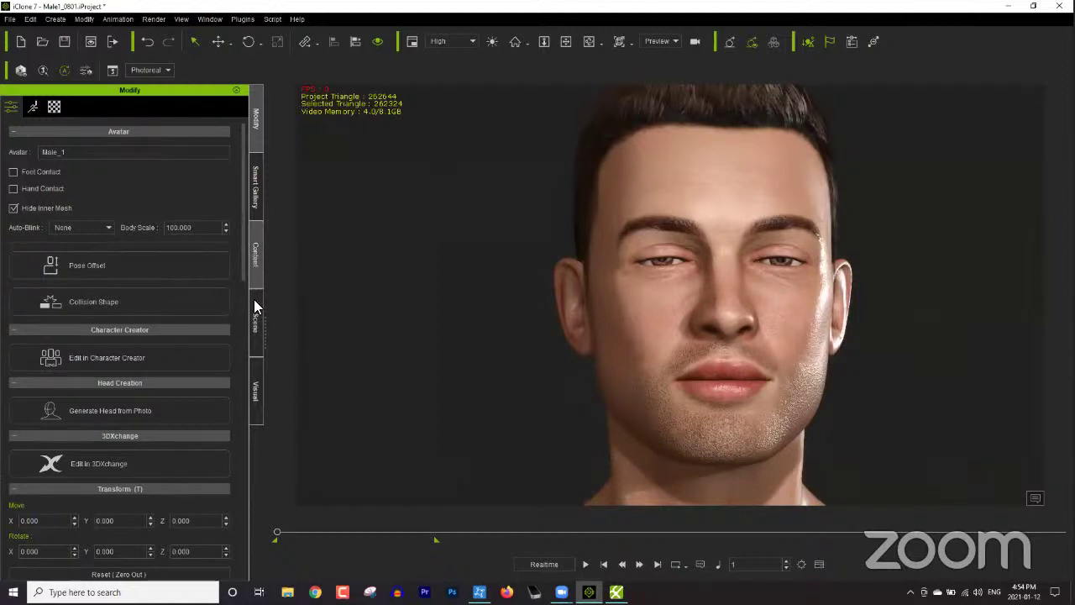
left_click(33, 107)
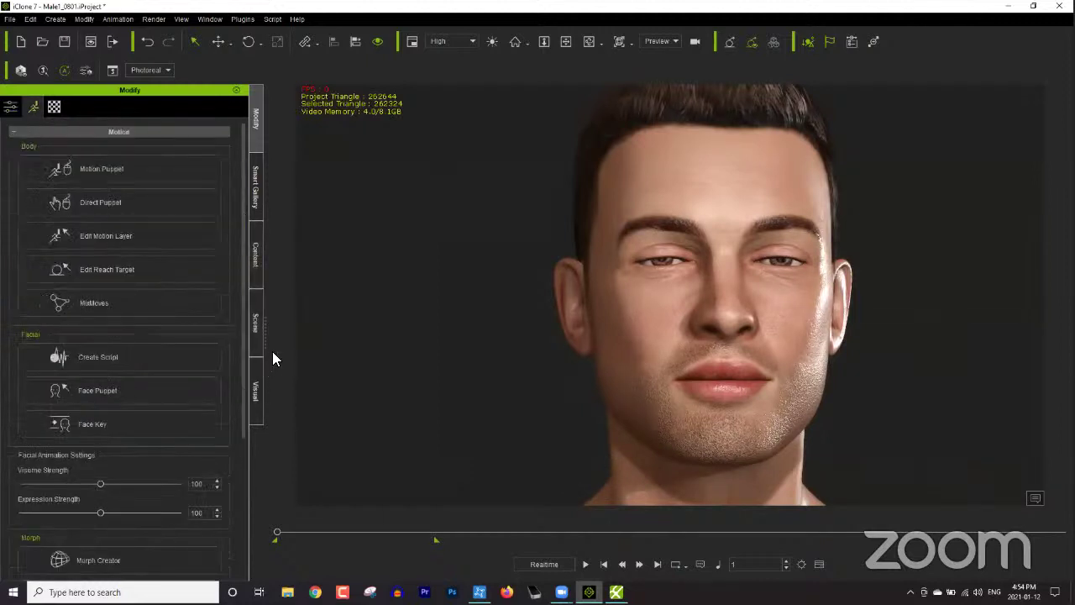
left_click(112, 391)
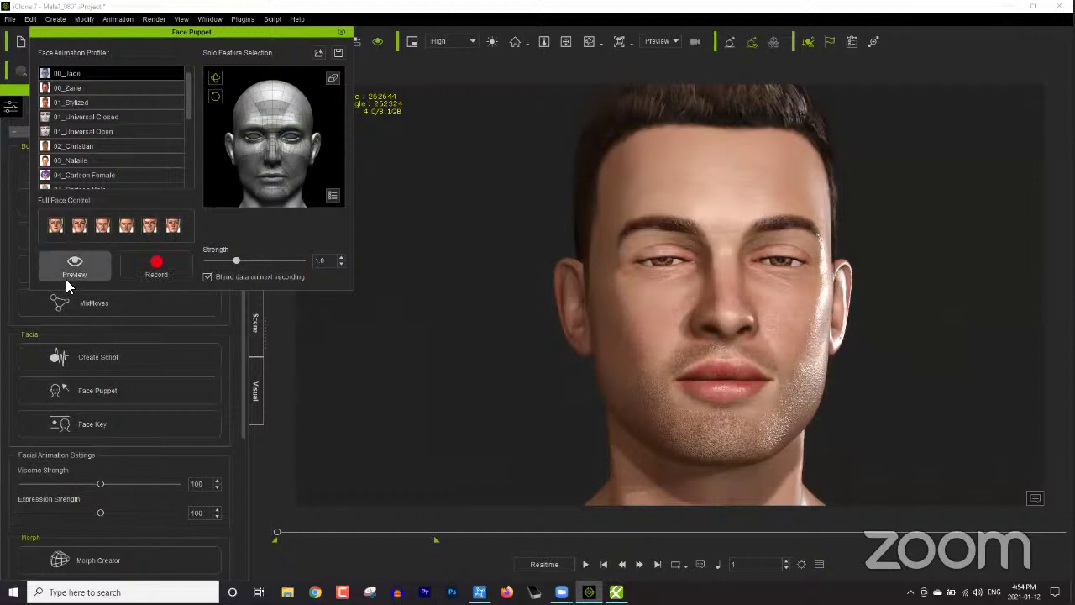
- Preview a Face Puppet performance on Male_1's face, starting and stopping with Space
left_click(94, 269)
key("space")
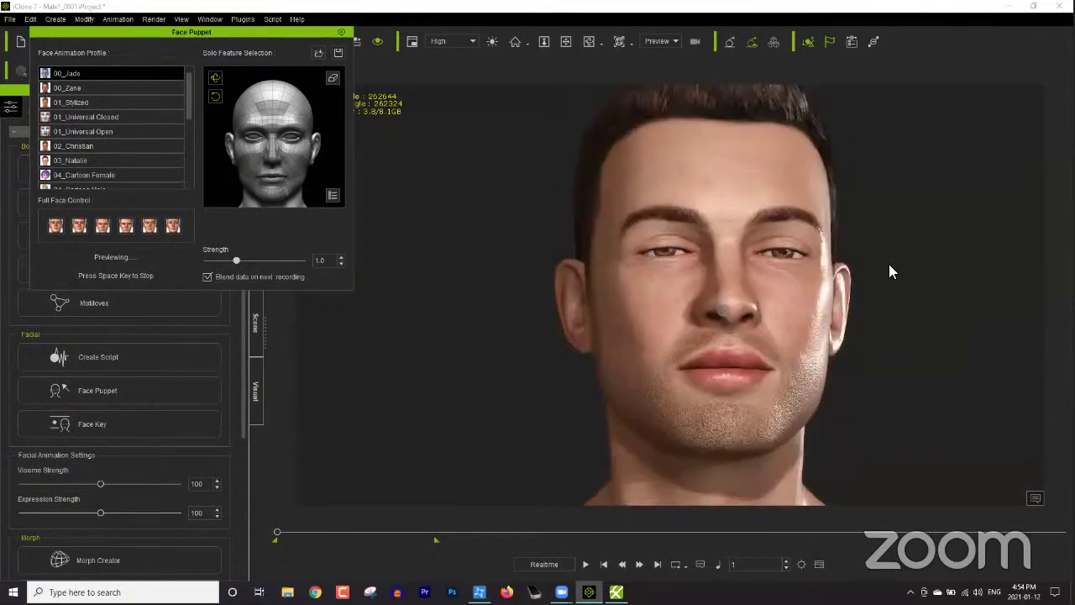
key("space")
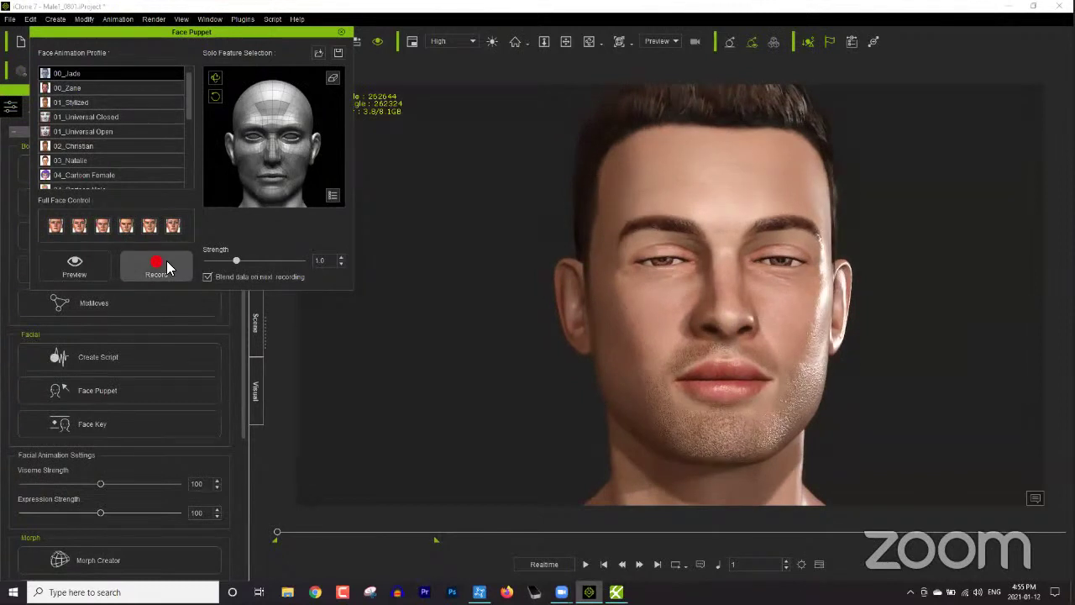
- Record the Face Puppet performance through frame 361 and scrub back through it on the timeline
left_click(167, 268)
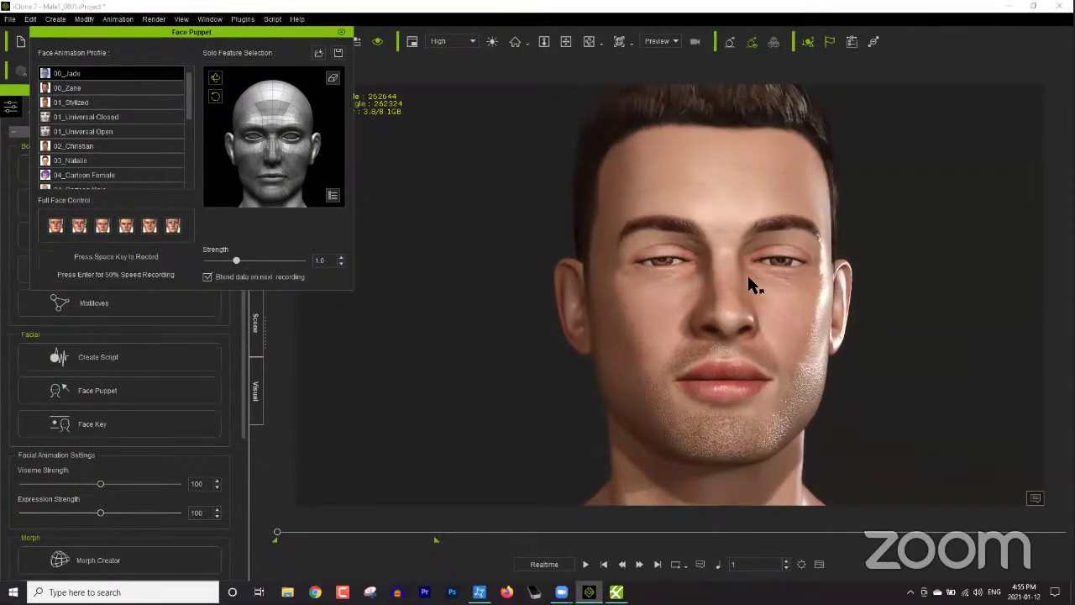
key("space")
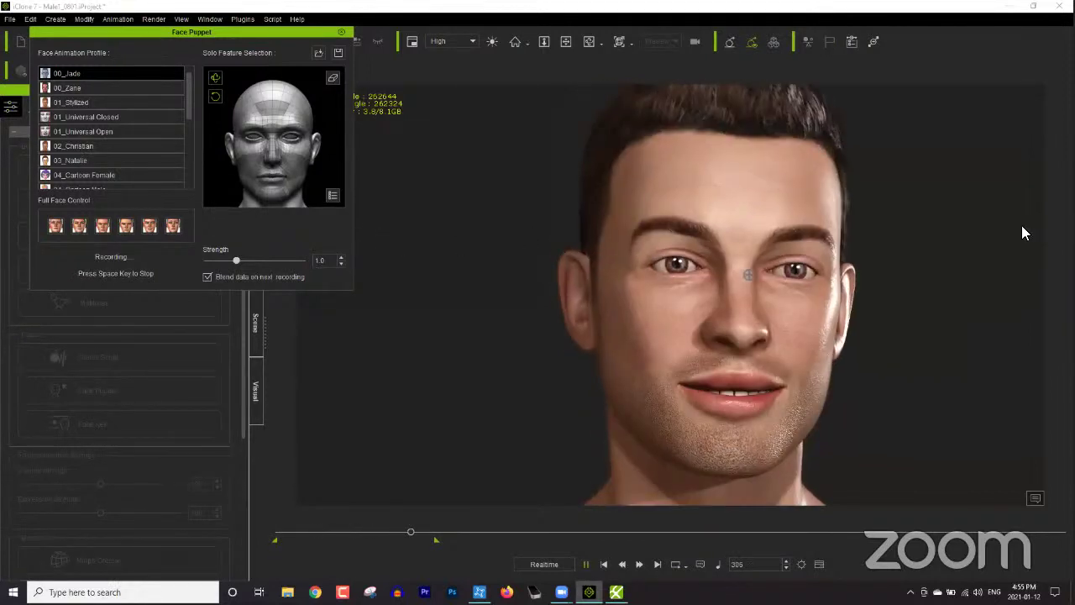
key("space")
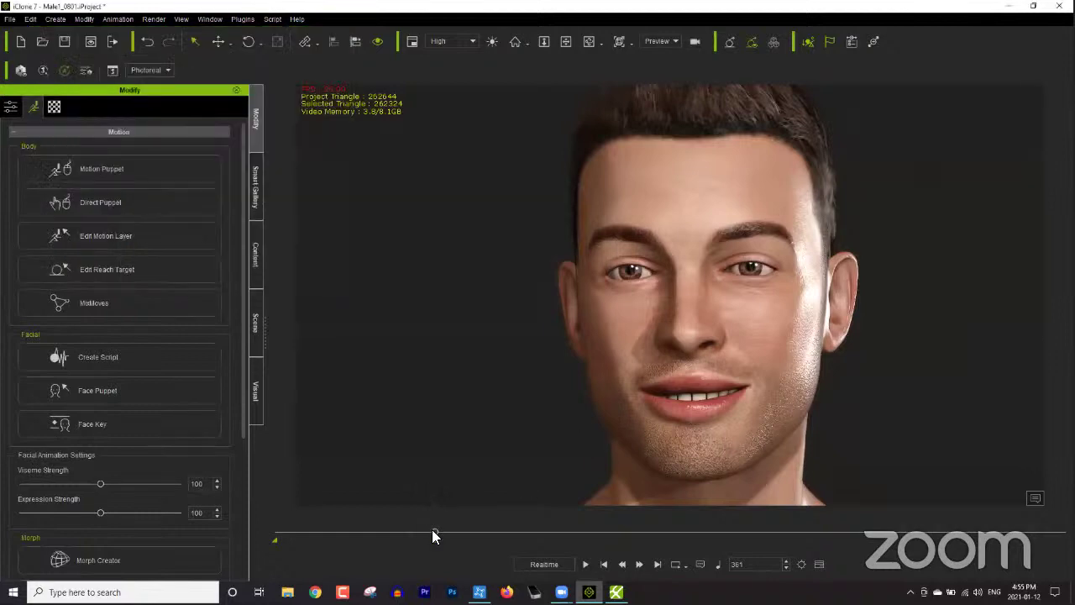
left_click_drag(434, 532, 257, 530)
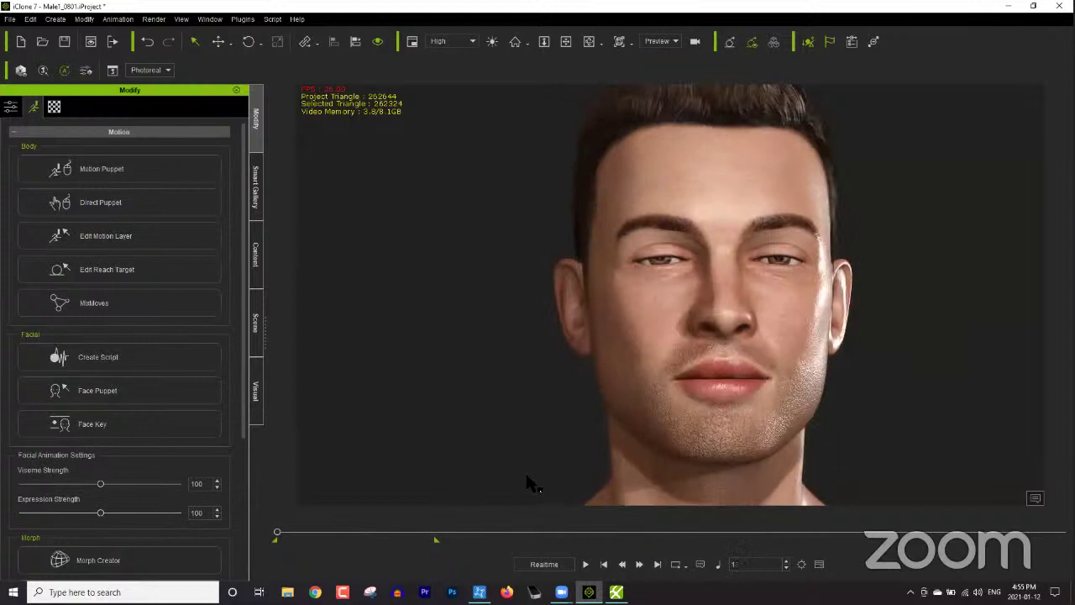
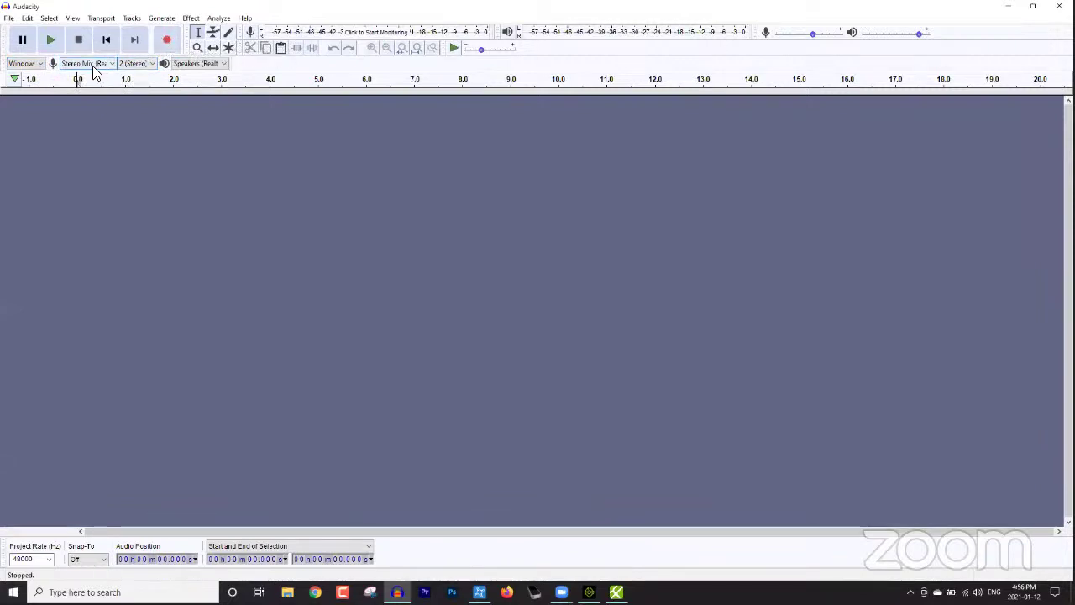
- Record about 12 seconds of the iClone character's talking playback as a stereo Audacity track
left_click(167, 42)
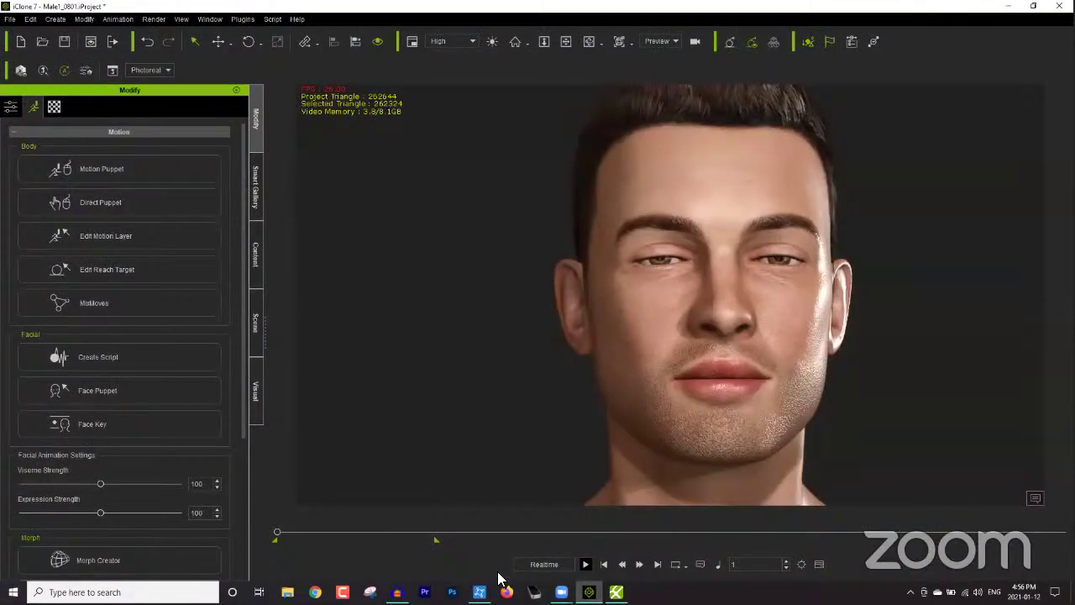
key("space")
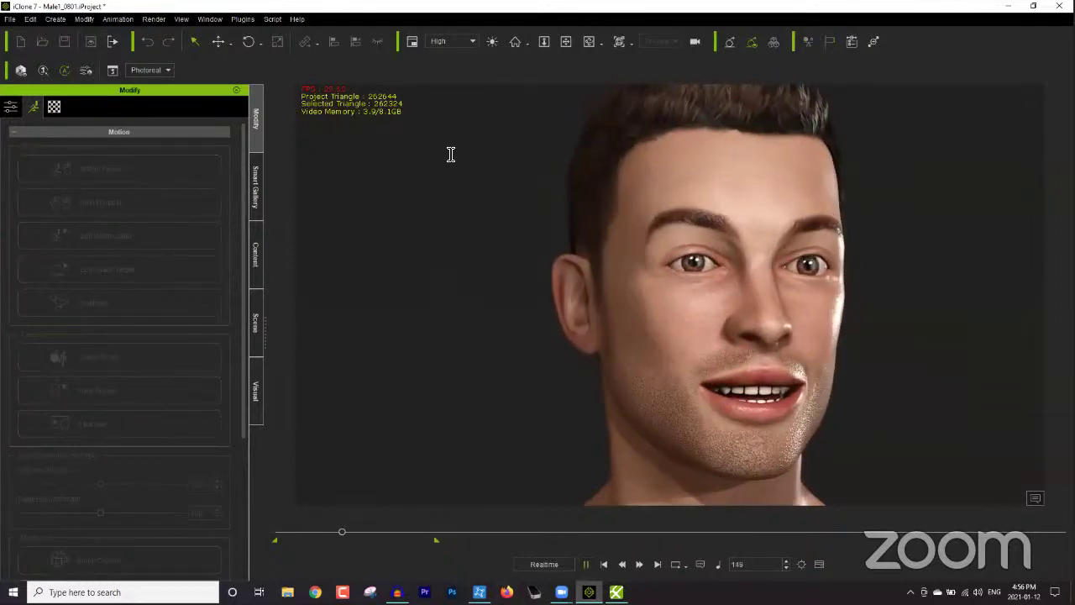
key("alt+Tab")
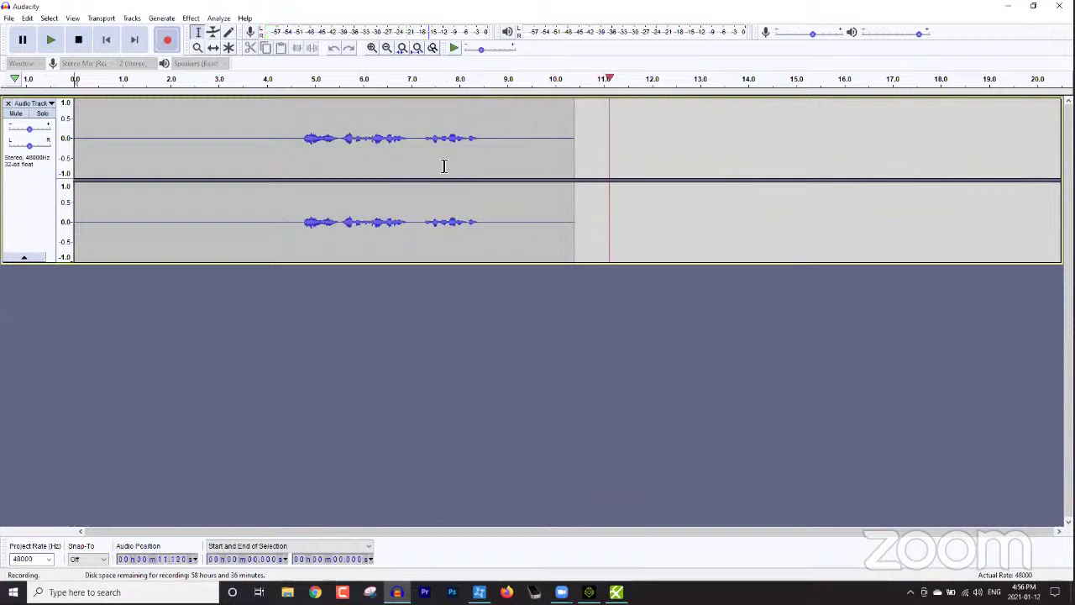
key("space")
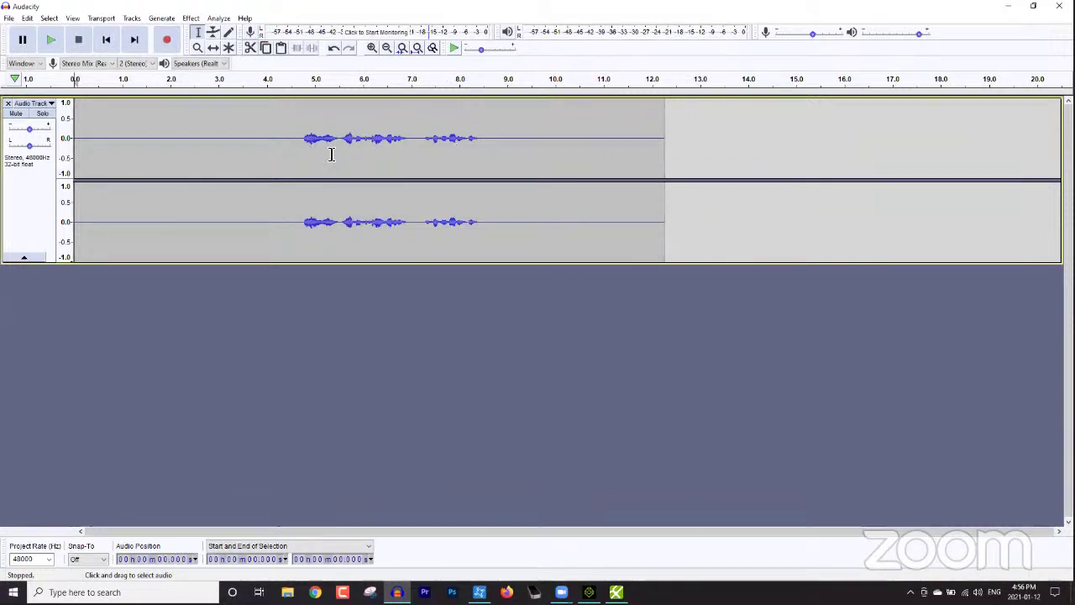
- Listen from 4.49 s and select the silent gap just before the speech, ending at 4.435 s
left_click(290, 151)
key("space")
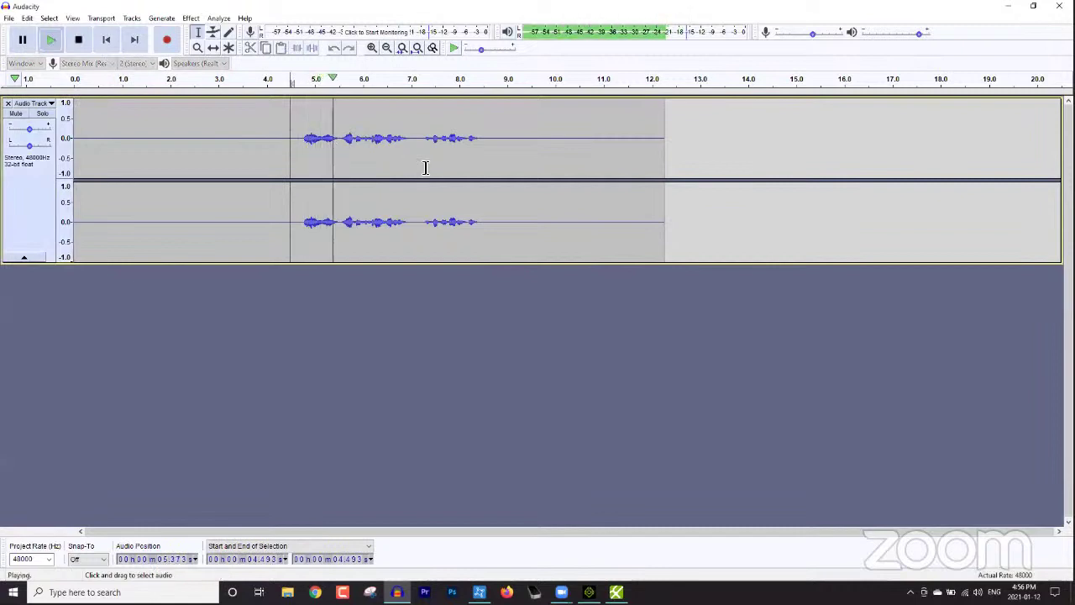
key("space")
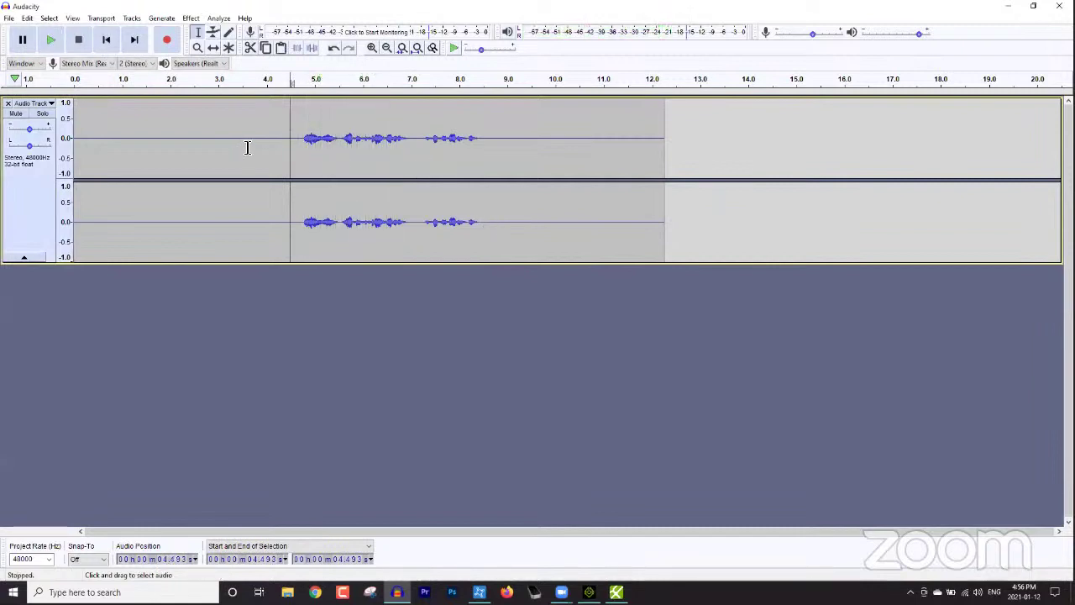
left_click_drag(245, 148, 257, 149)
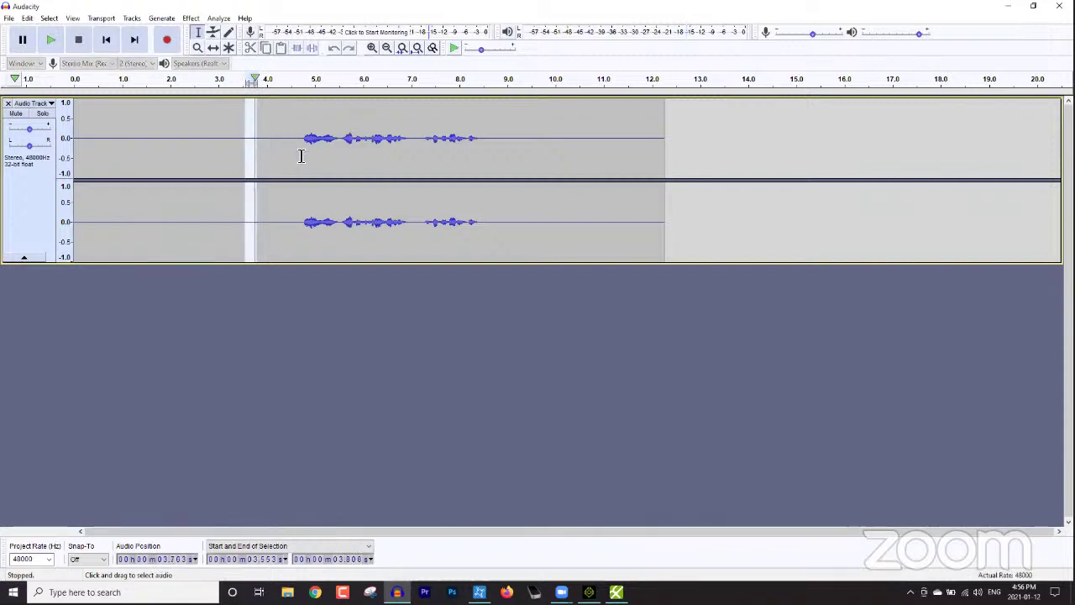
left_click_drag(272, 148, 283, 149)
key("space")
key("space")
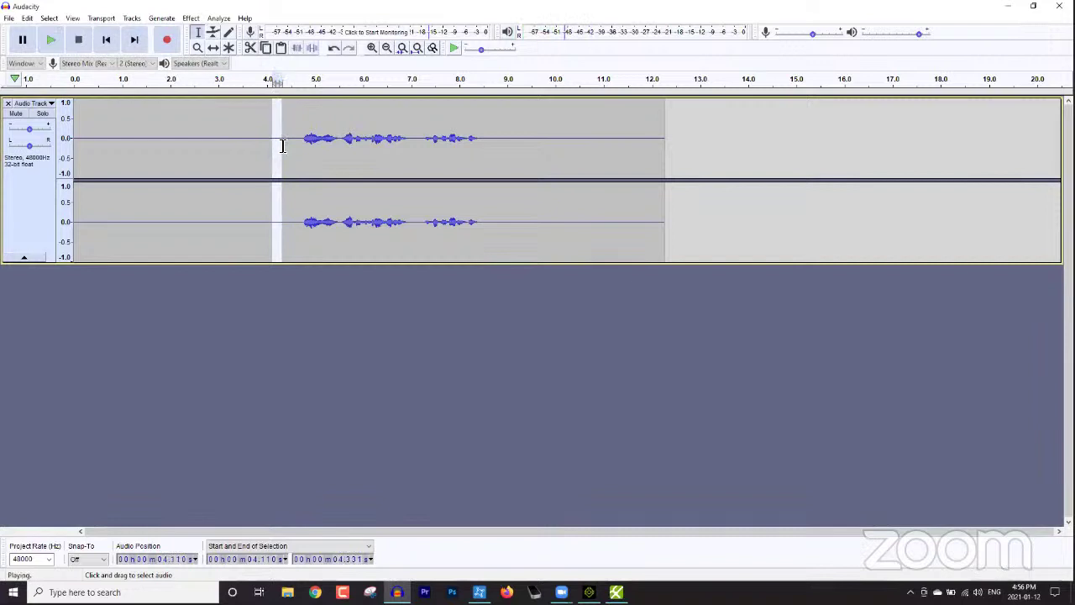
left_click_drag(283, 147, 287, 147)
key("space")
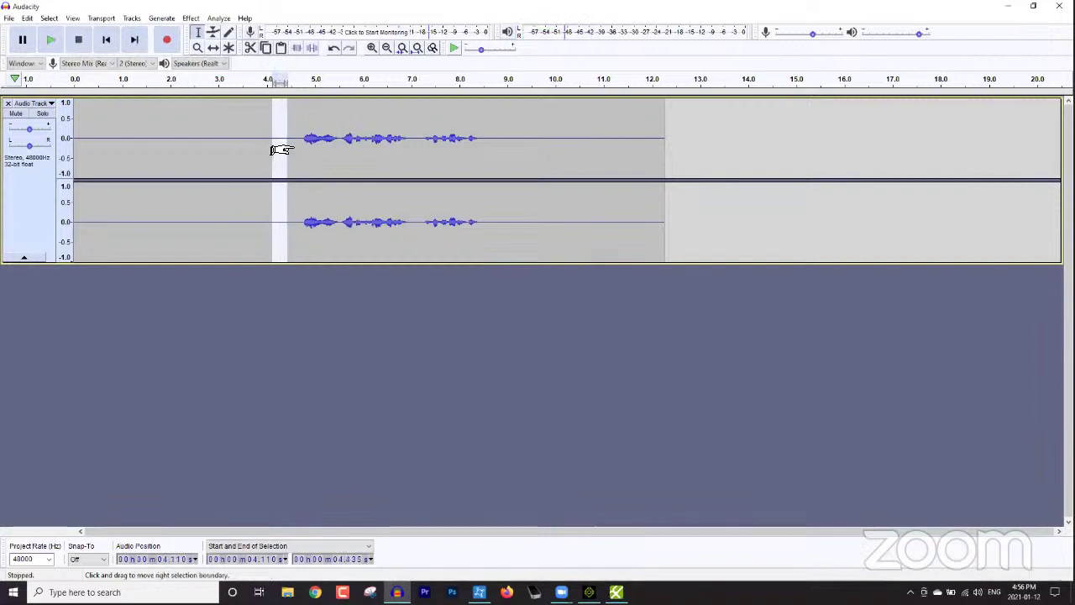
- Capture a noise profile from that gap and apply Noise Reduction to the whole recording
left_click(192, 18)
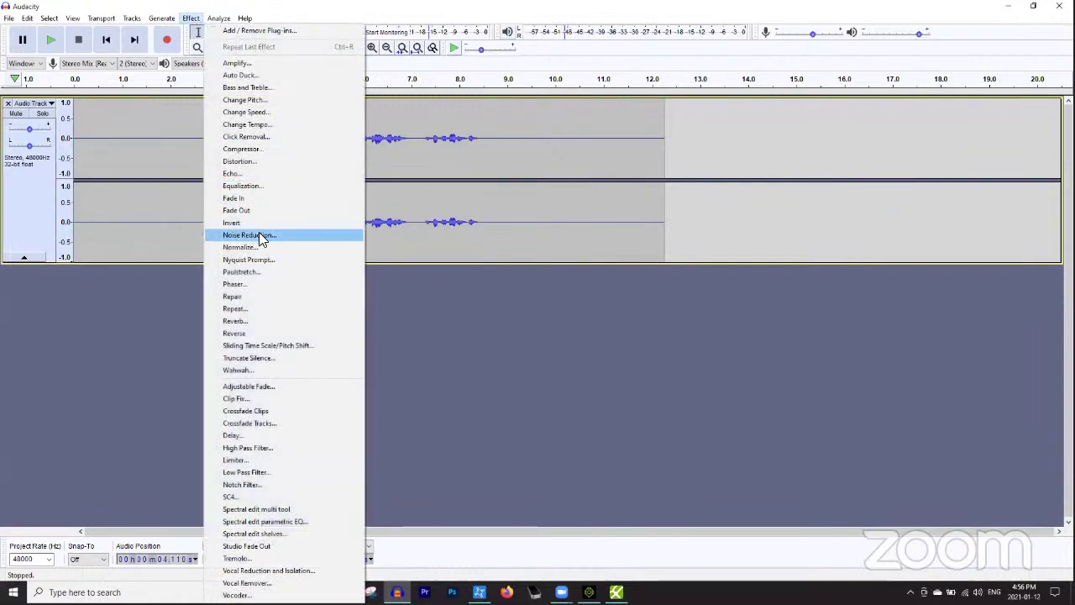
left_click(259, 234)
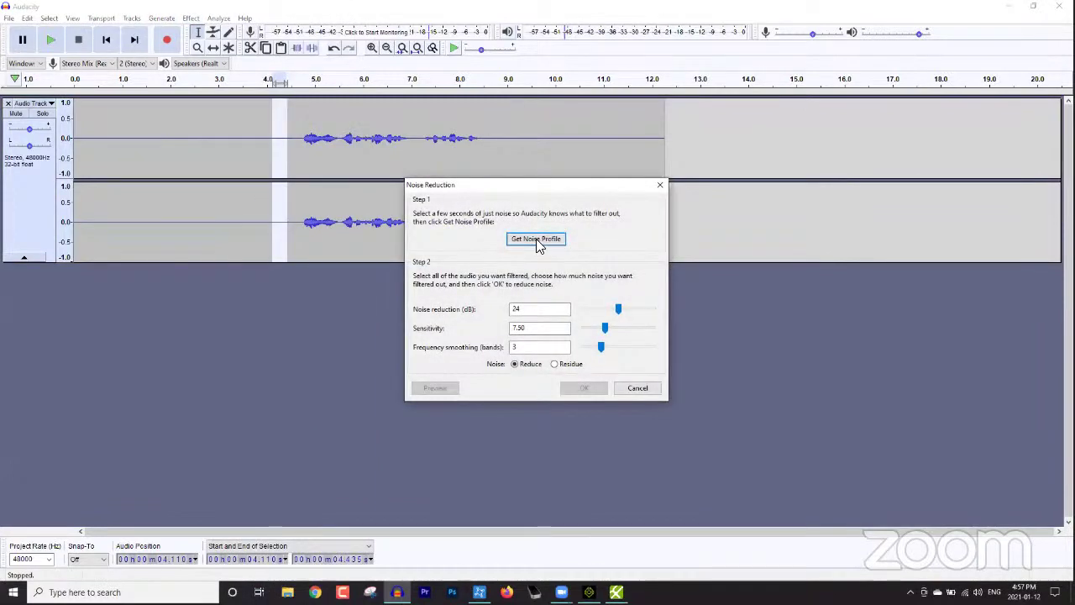
left_click(537, 239)
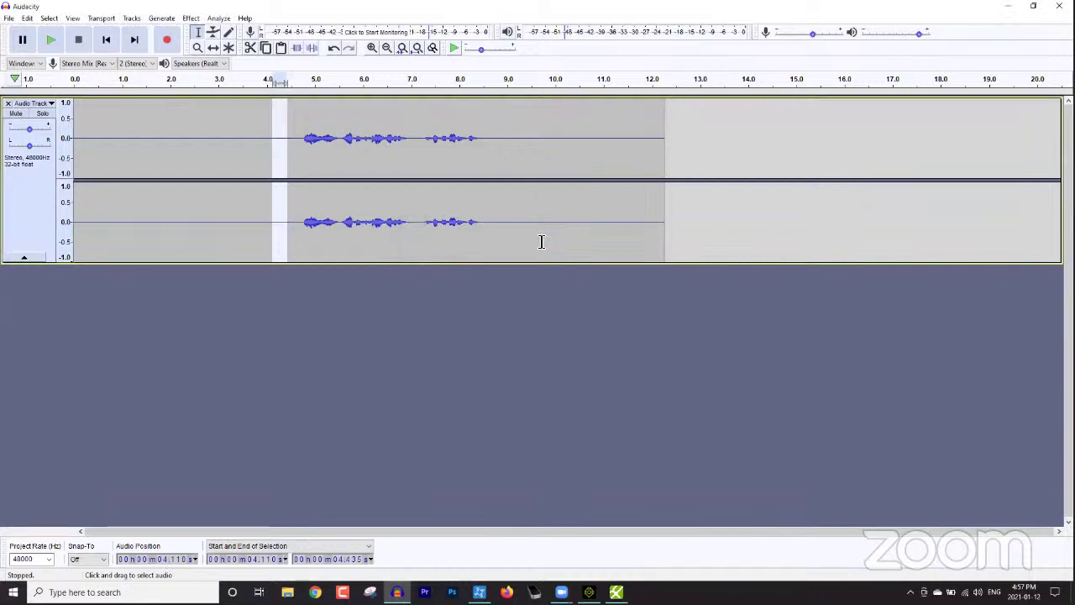
key("ctrl+a")
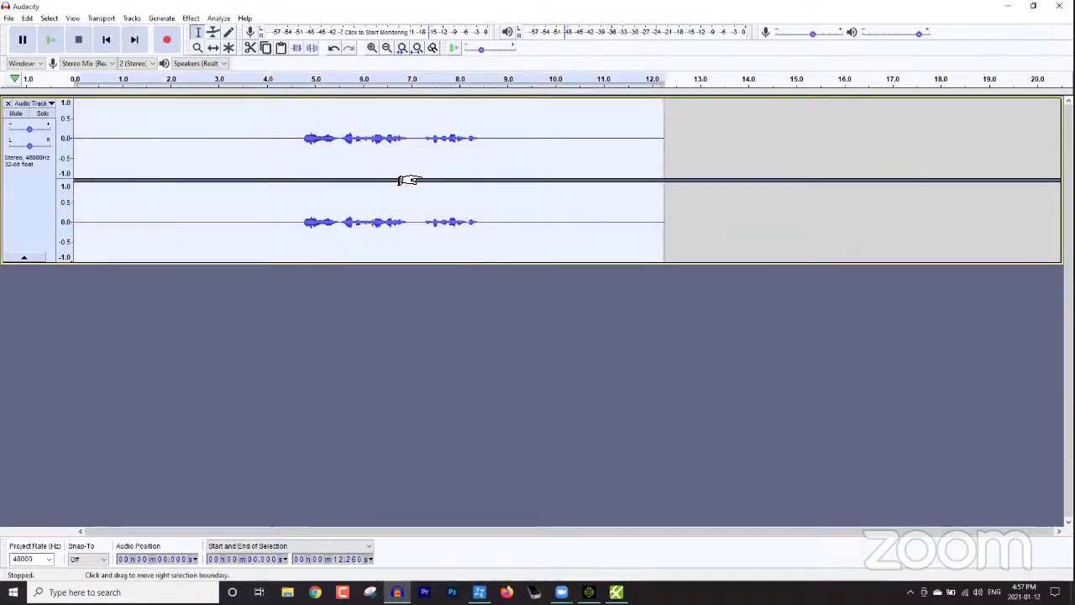
left_click(190, 18)
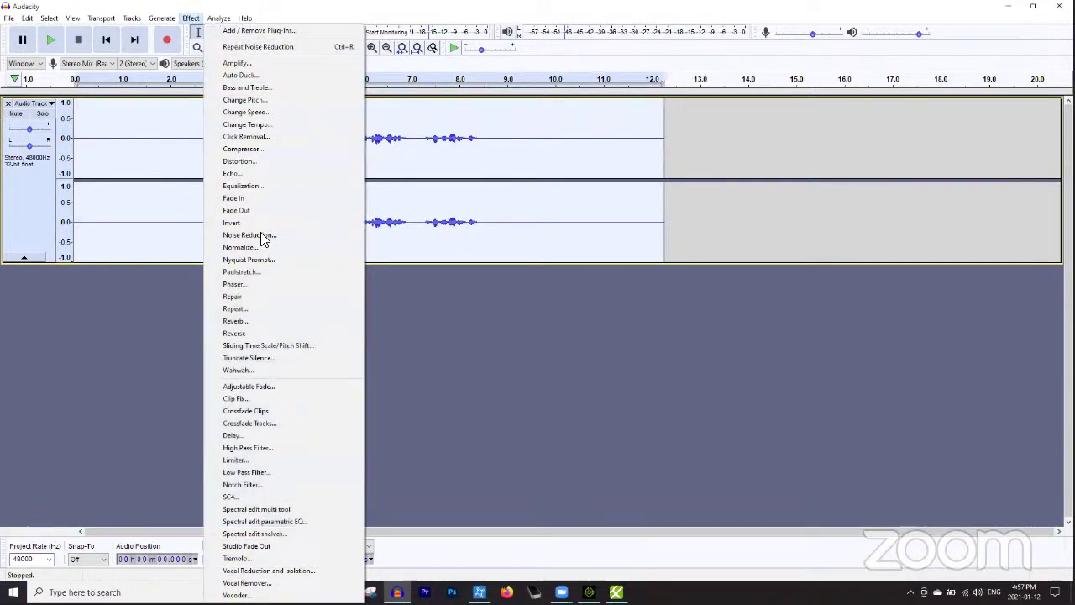
left_click(260, 235)
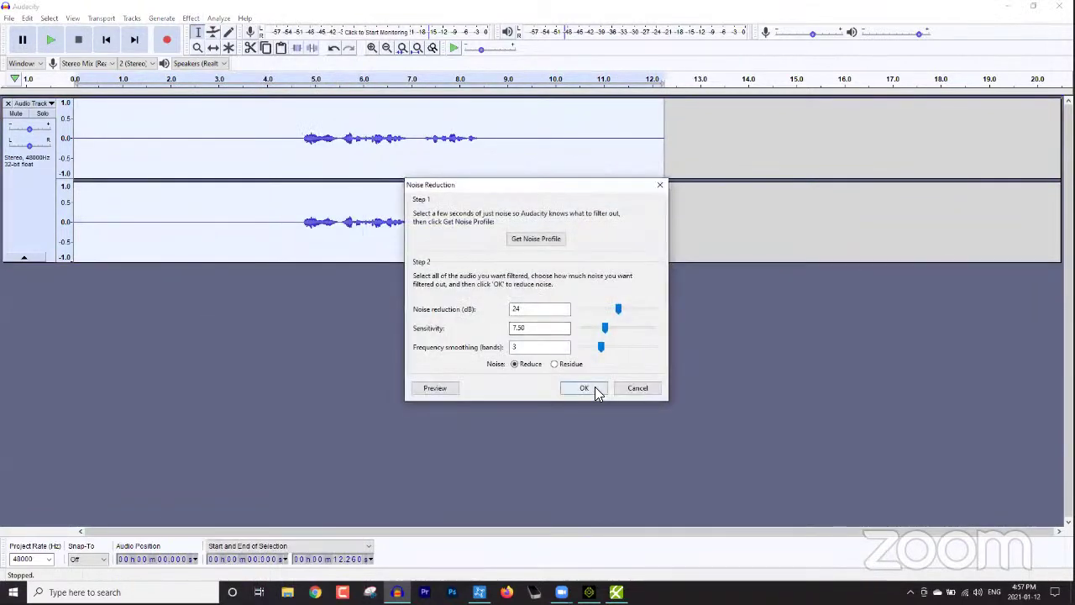
left_click(595, 387)
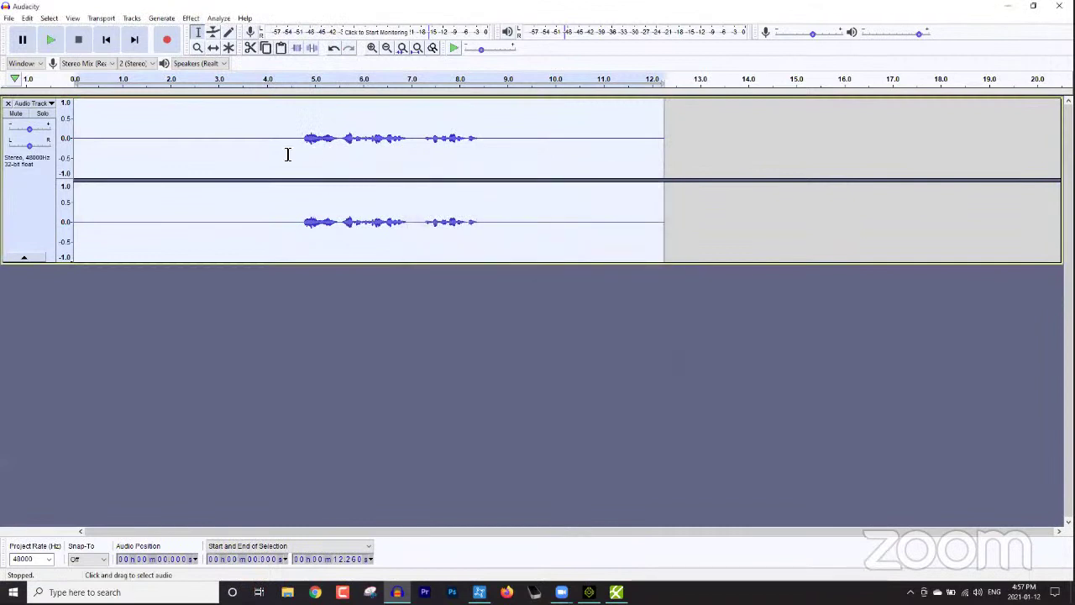
- Listen to the cleaned audio and select the later silent gap from 8.568 to 8.926 s
left_click(286, 155)
key("space")
key("space")
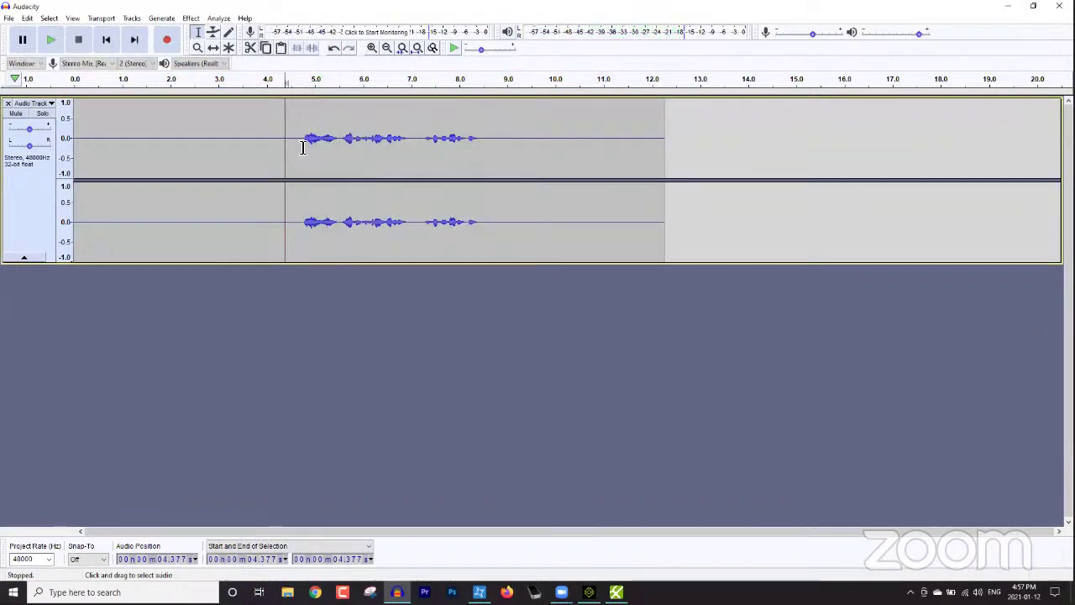
left_click(483, 154)
key("space")
key("space")
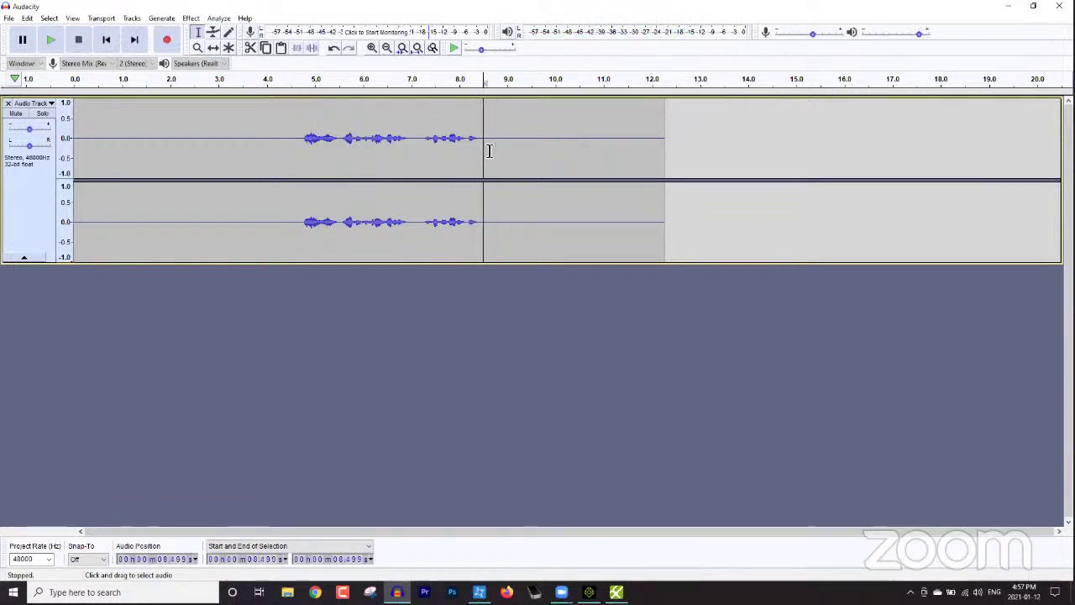
left_click_drag(487, 154, 504, 154)
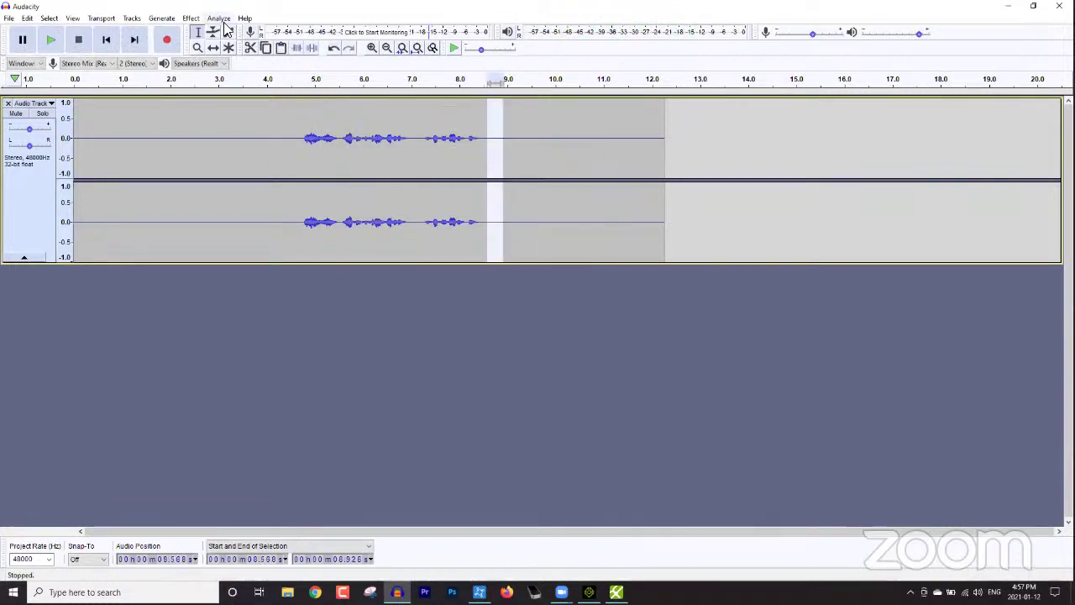
- Capture a new noise profile from the later gap, then reopen Noise Reduction for the whole track
left_click(190, 17)
left_click(263, 234)
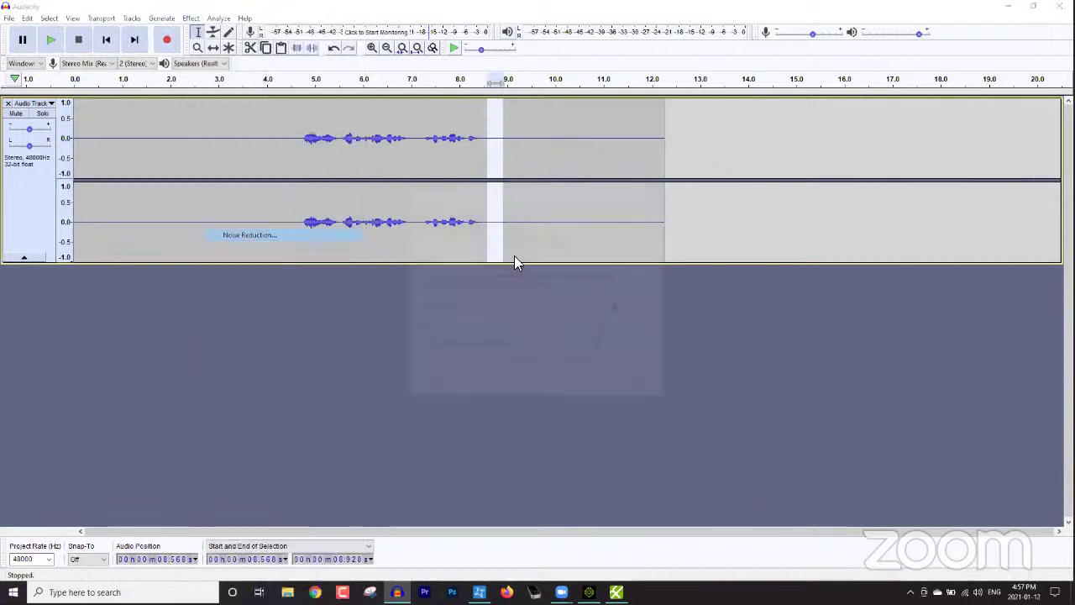
left_click(534, 241)
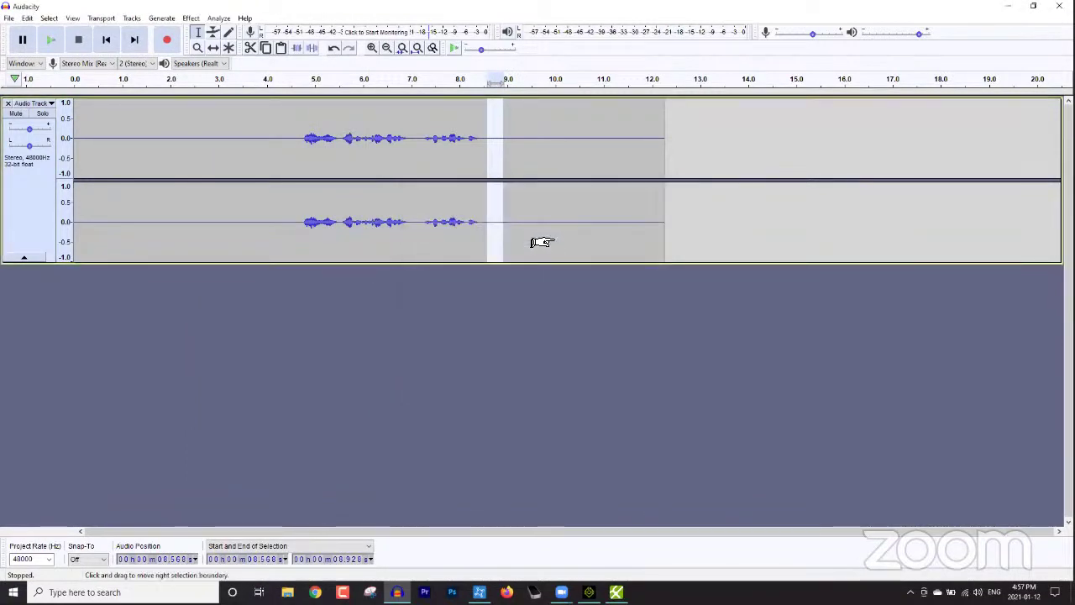
key("ctrl+a")
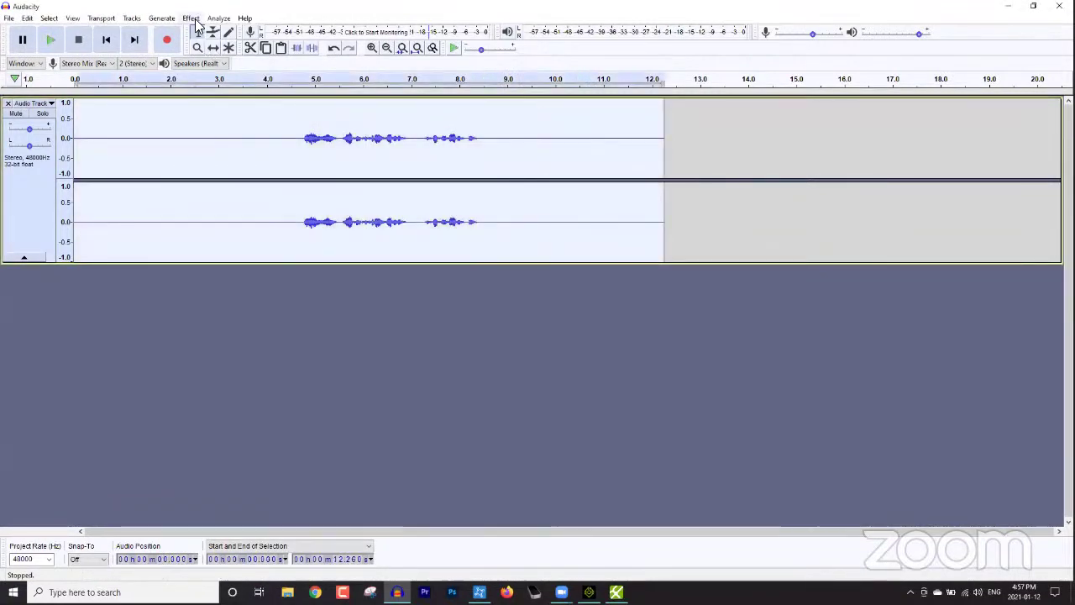
left_click(191, 17)
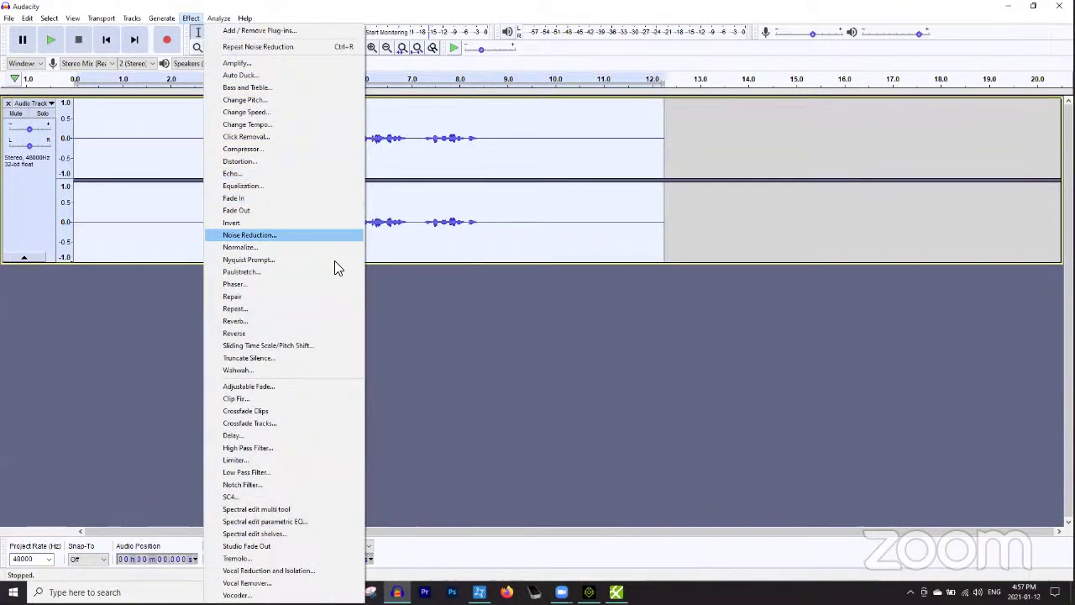
left_click(277, 236)
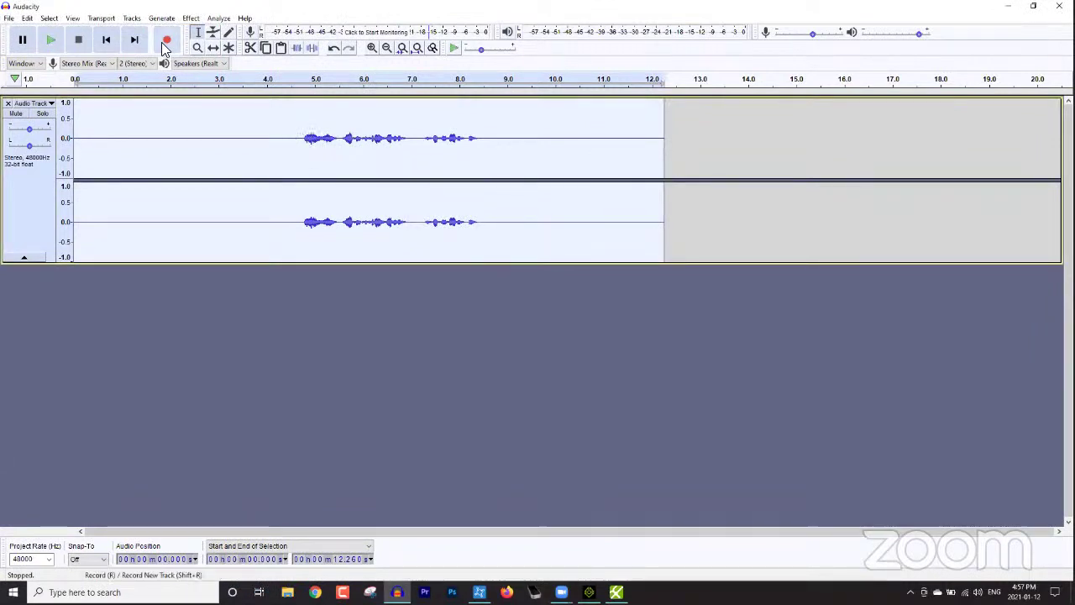
- Normalize the recording to make the speech louder
left_click(191, 19)
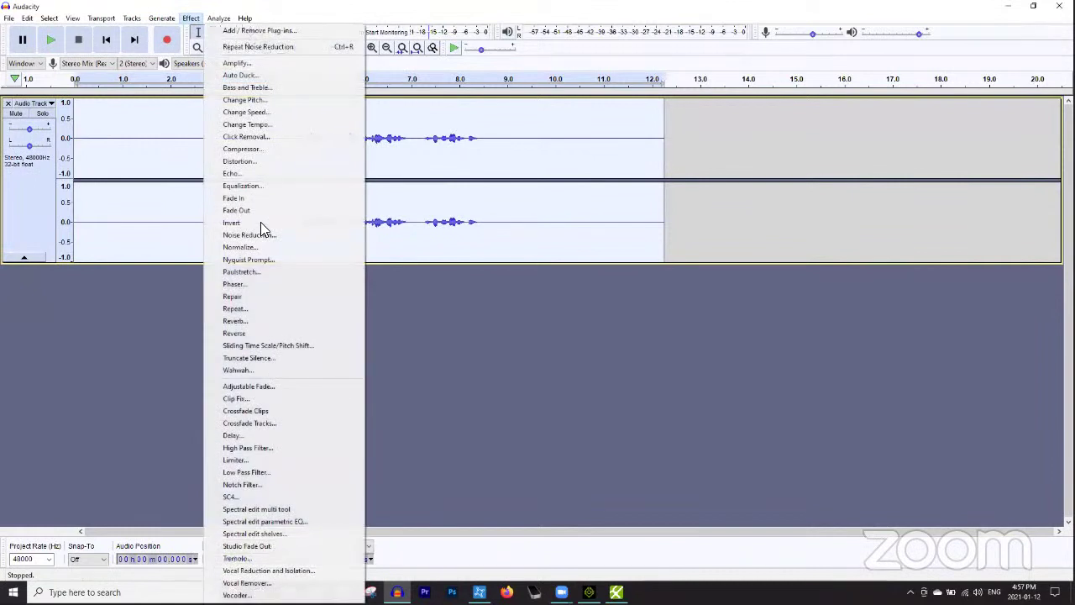
left_click(259, 247)
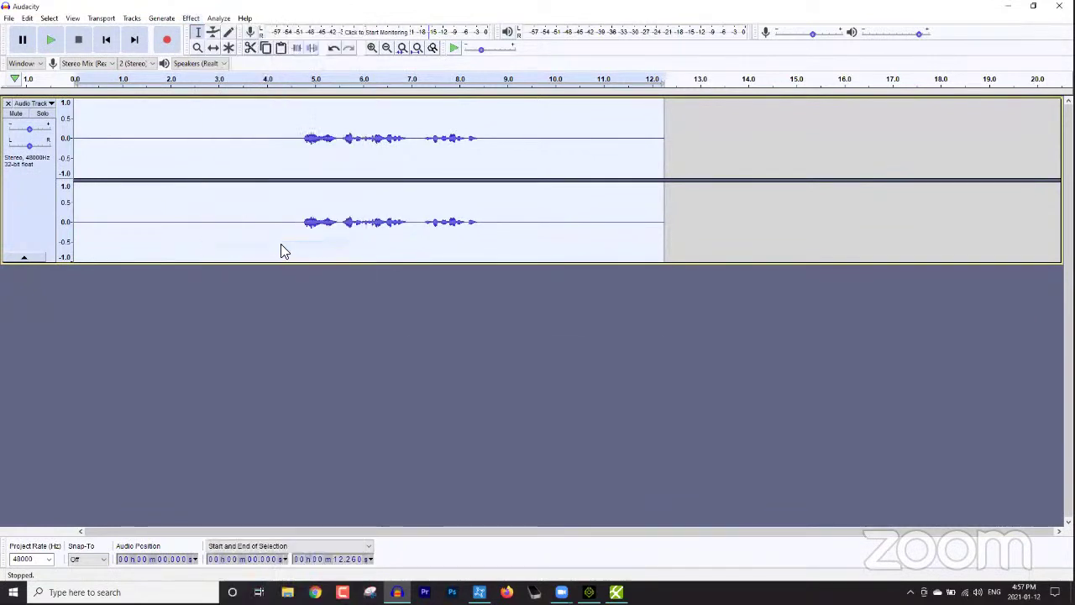
left_click(566, 323)
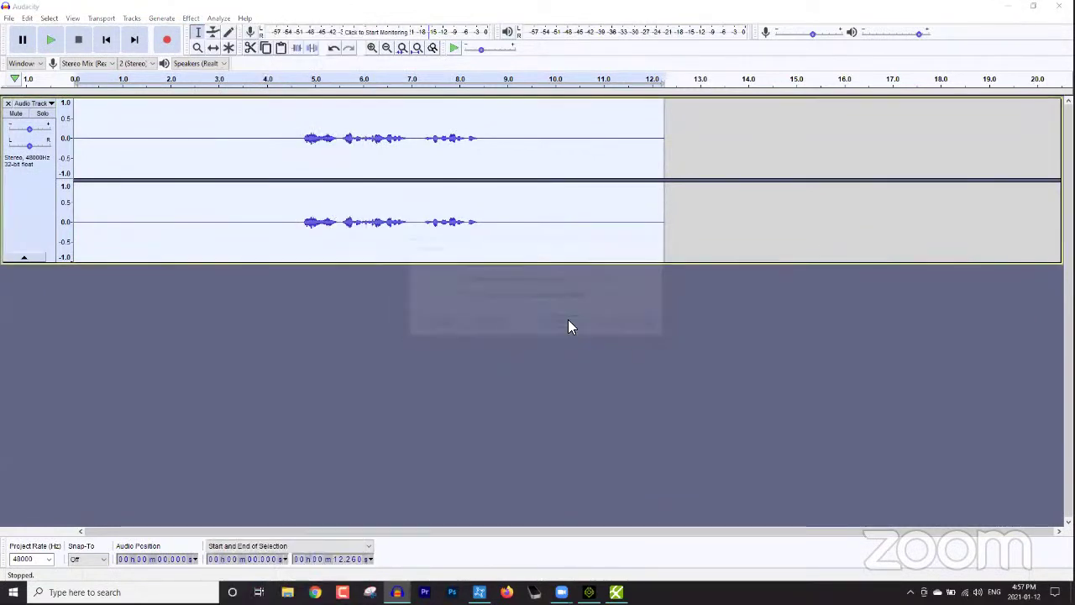
- Play from 4.74 s to check, then select the silent lead-in from 0 to 4.74 s
left_click(303, 153)
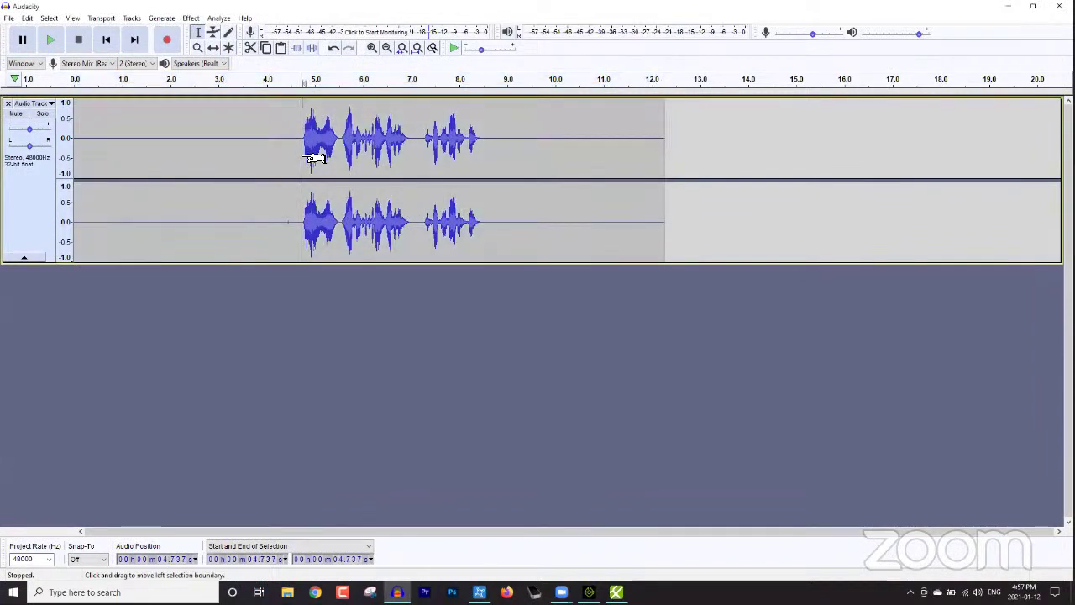
key("space")
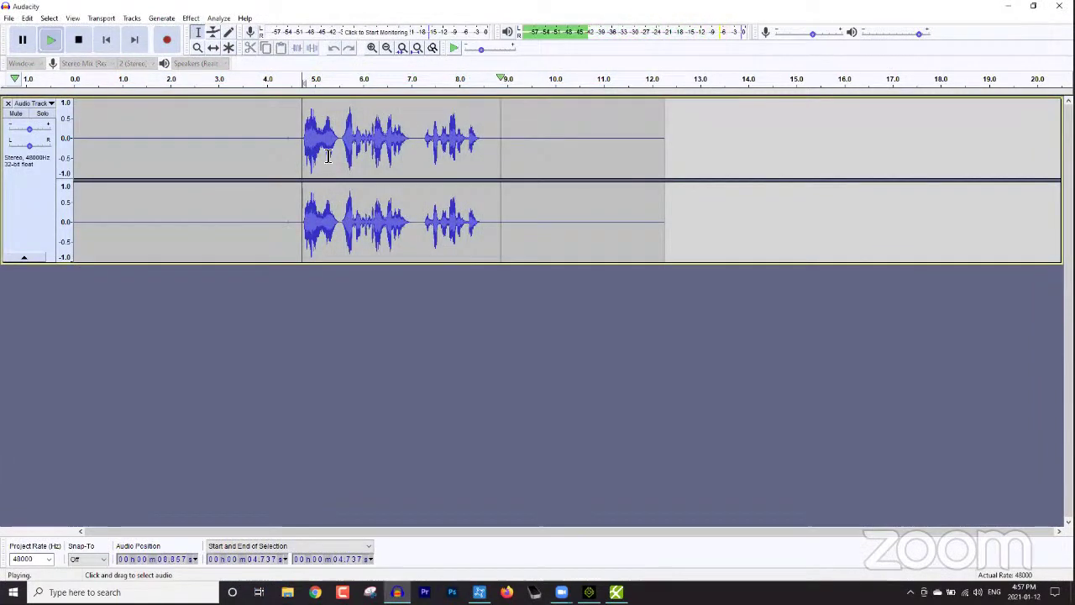
key("space")
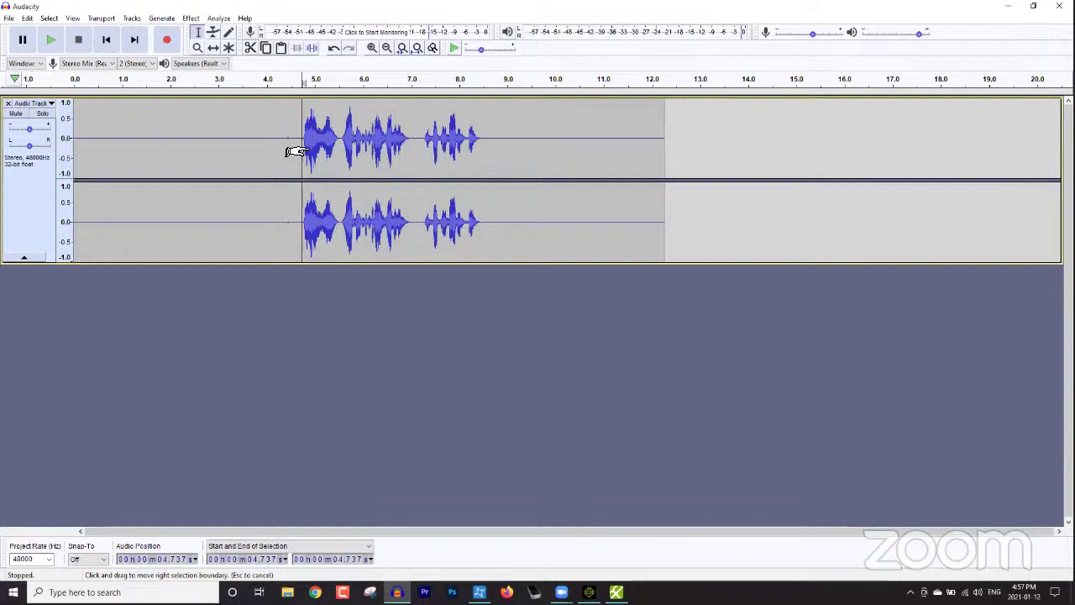
left_click_drag(295, 152, 24, 143)
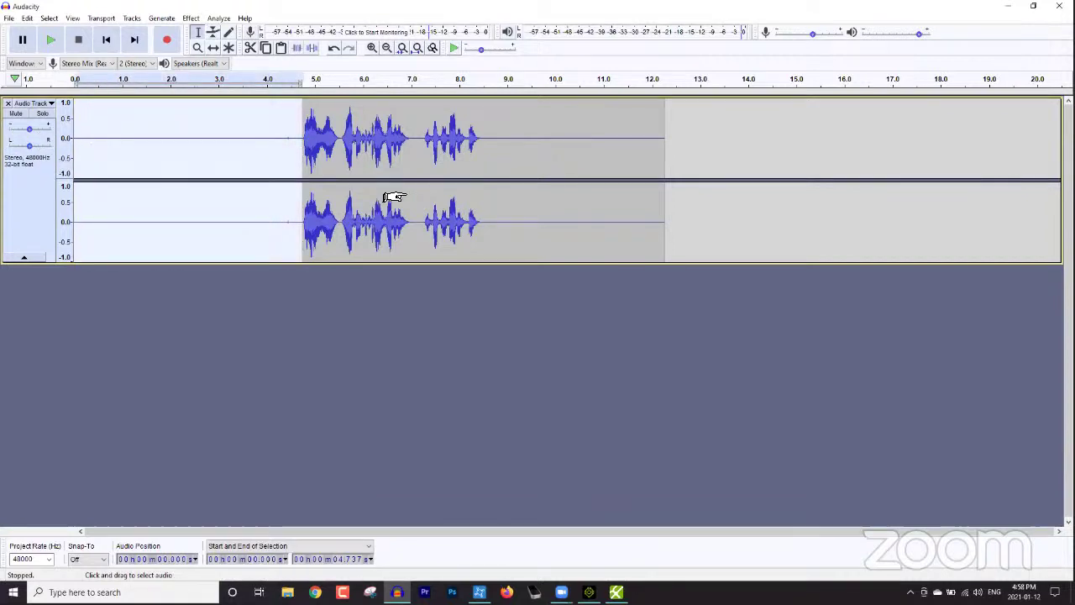
- Delete the silent lead-in and the trailing silence from 3.75 to 8.74 s, then replay the speech
key("Delete")
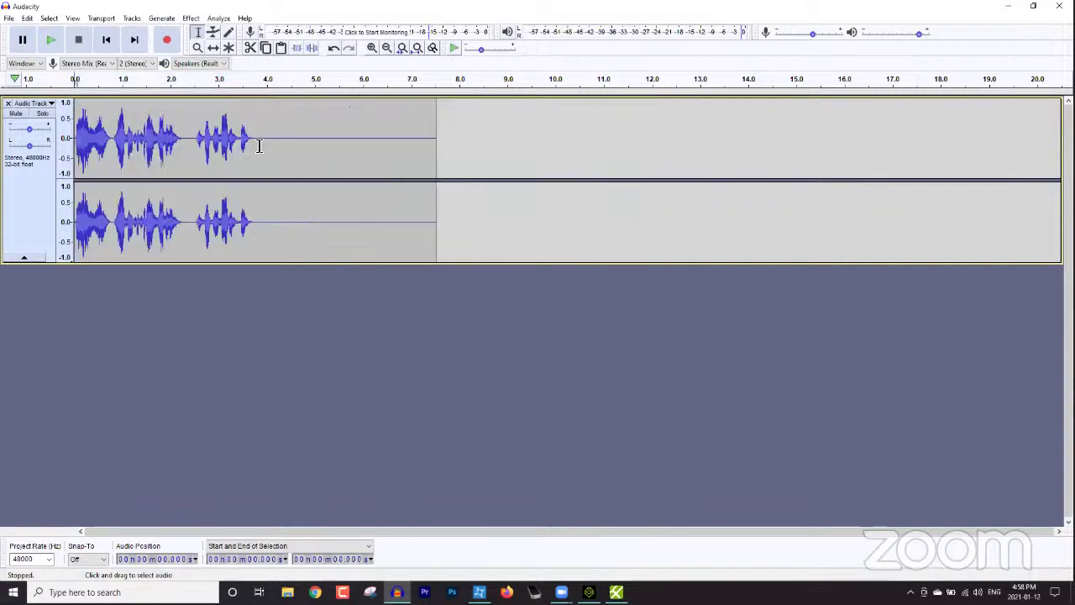
left_click_drag(256, 148, 495, 160)
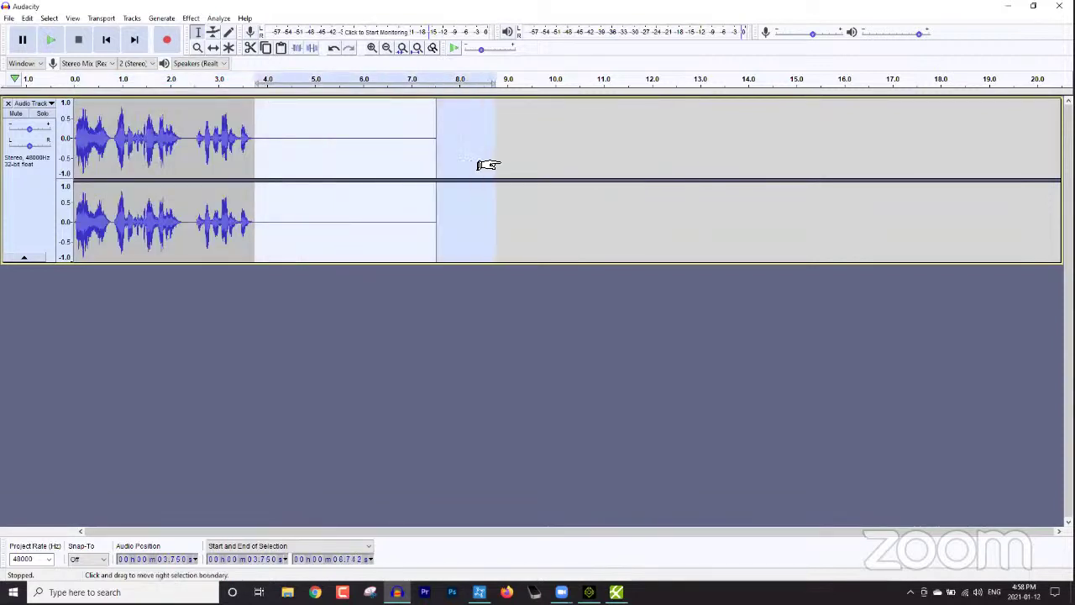
key("Delete")
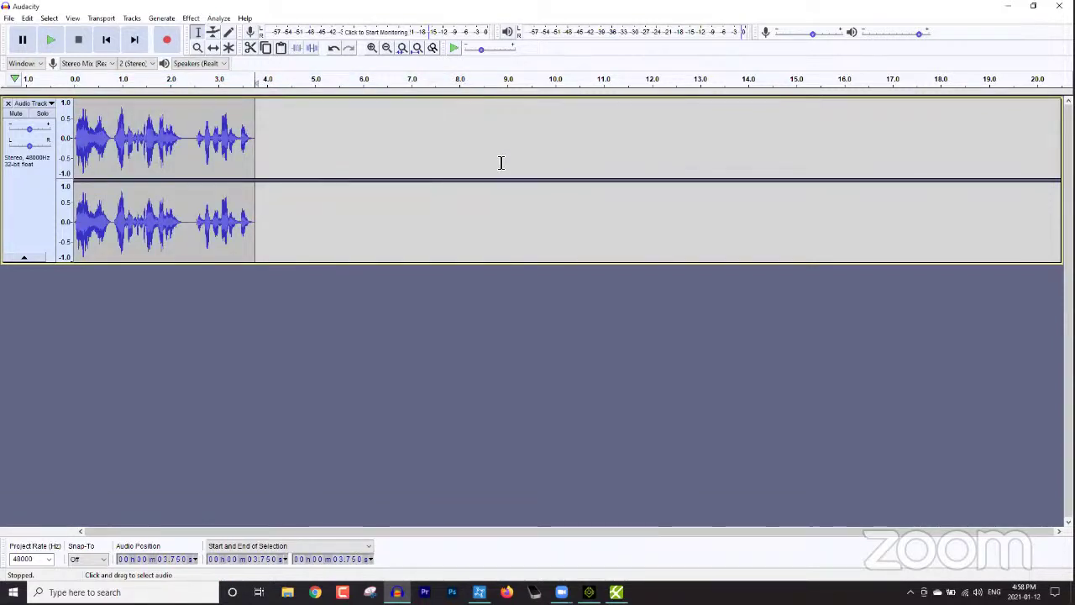
left_click(90, 139)
key("shift+k")
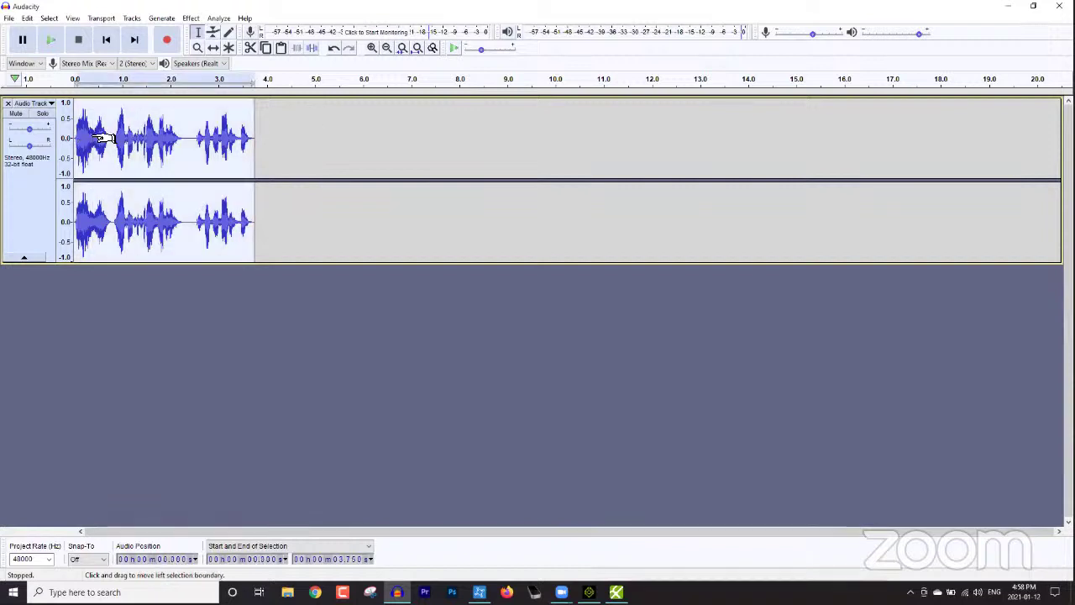
key("space")
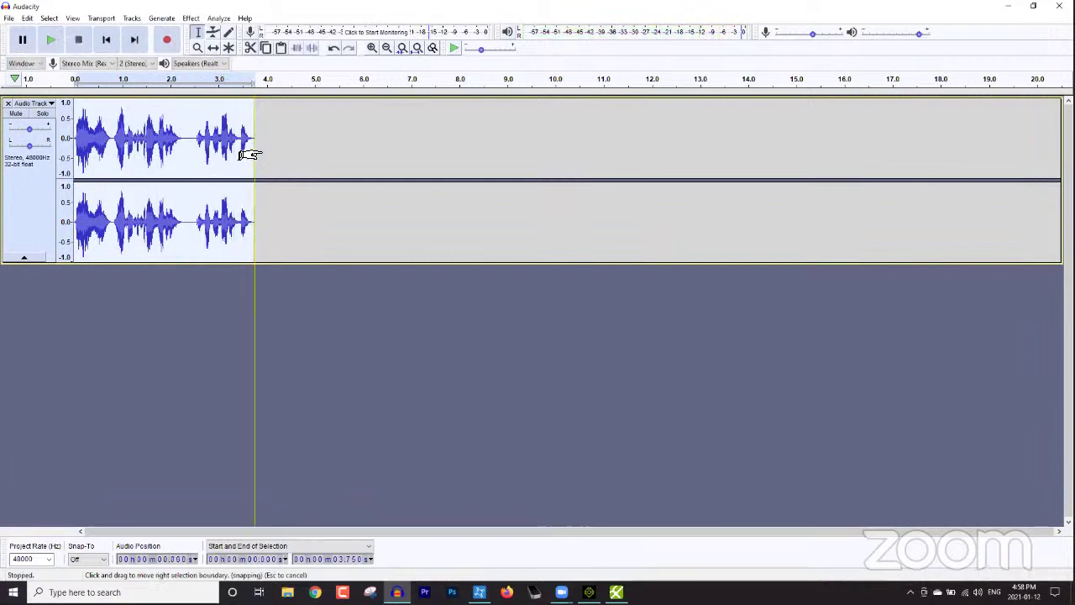
- Restore the trailing silence and re-trim it so the clip ends at 4.087 s
key("ctrl+v")
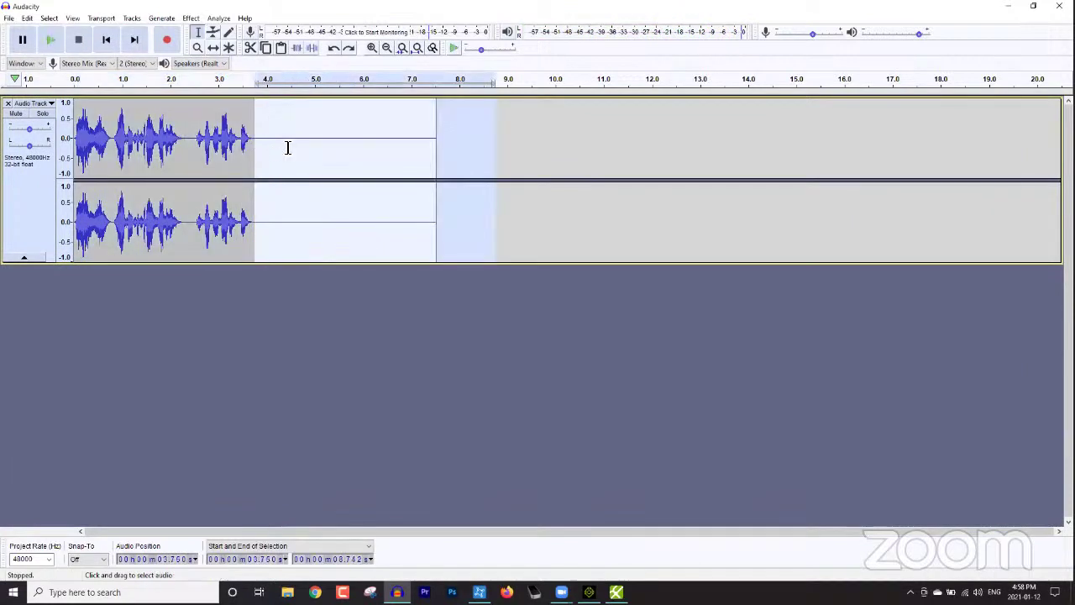
left_click(243, 135)
key("space")
key("space")
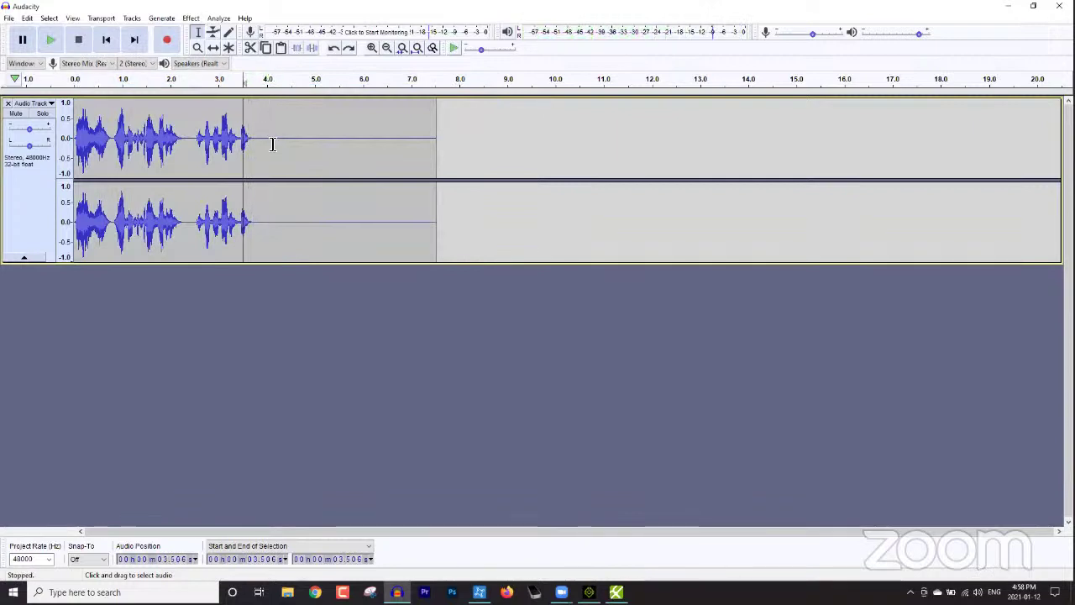
left_click_drag(270, 144, 448, 160)
key("Delete")
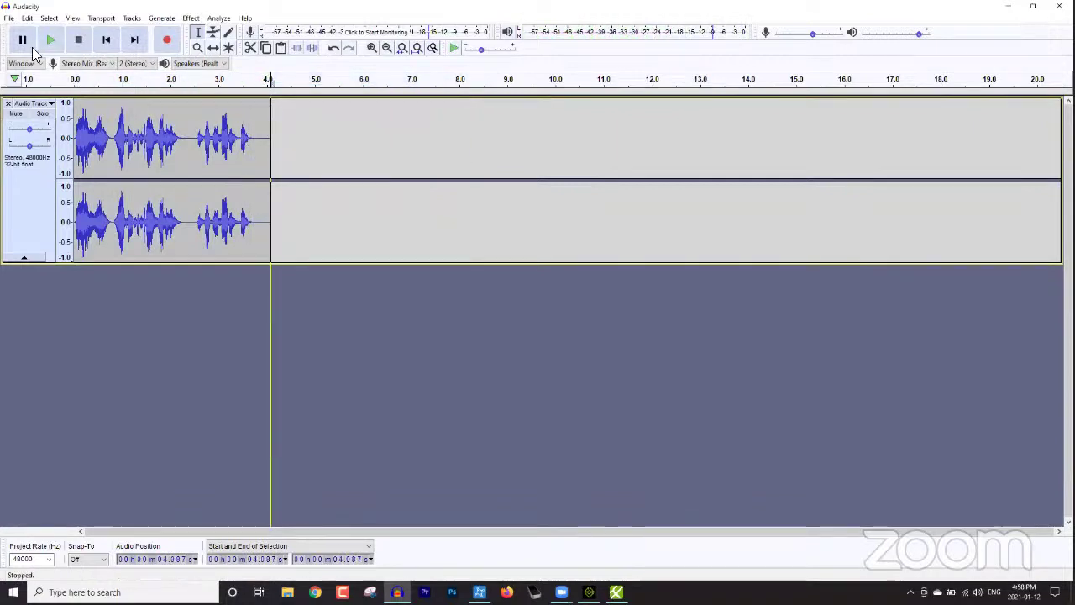
left_click(8, 18)
- Export the trimmed clip as the MP3 file test2 on the Desktop, accepting the metadata tags
mouse_move(58, 113)
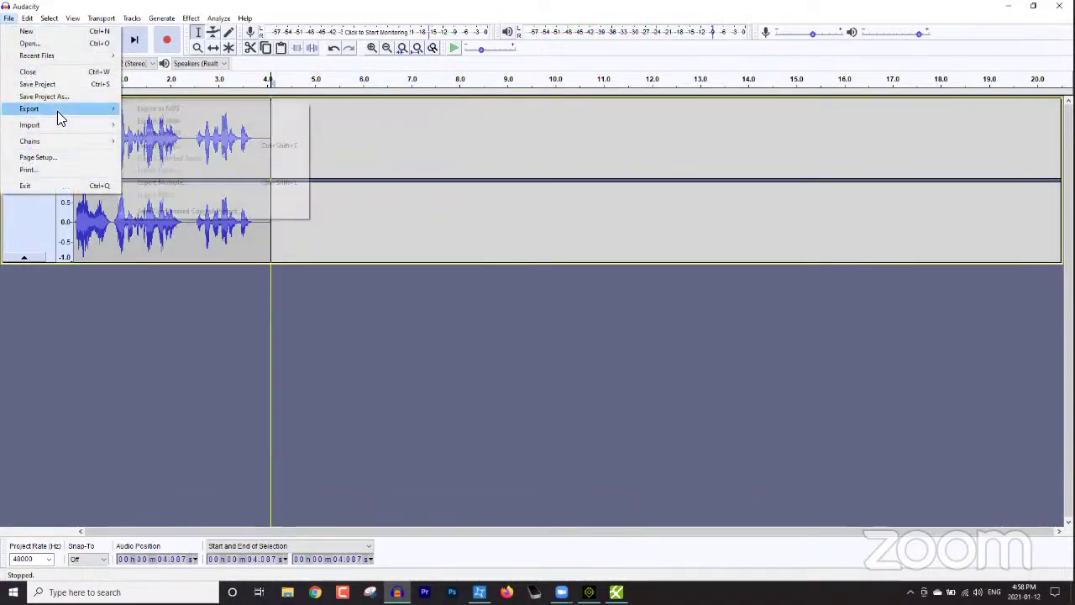
left_click(178, 109)
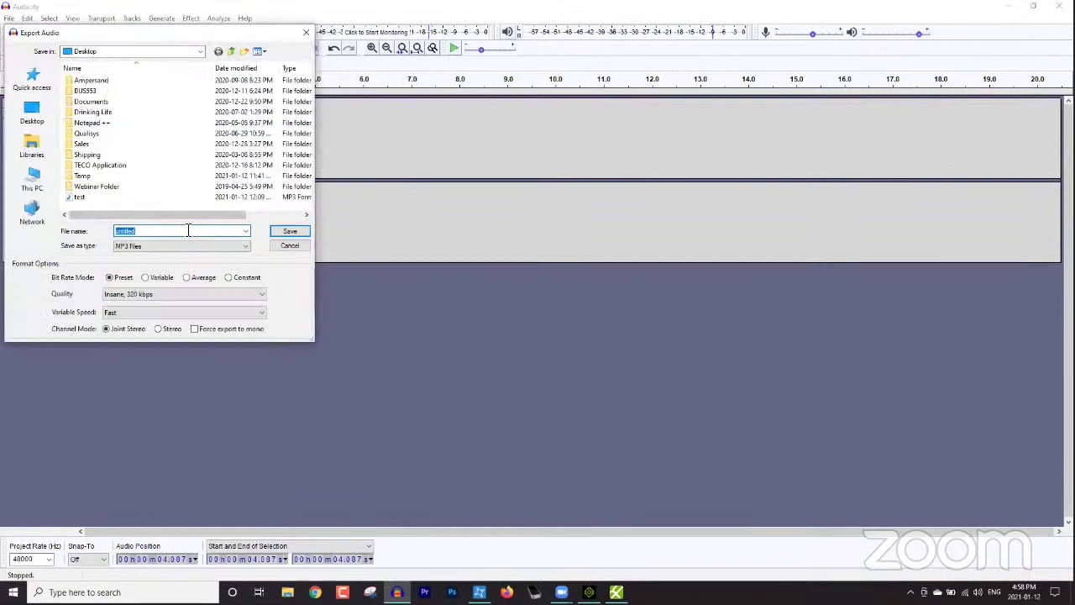
type("test2")
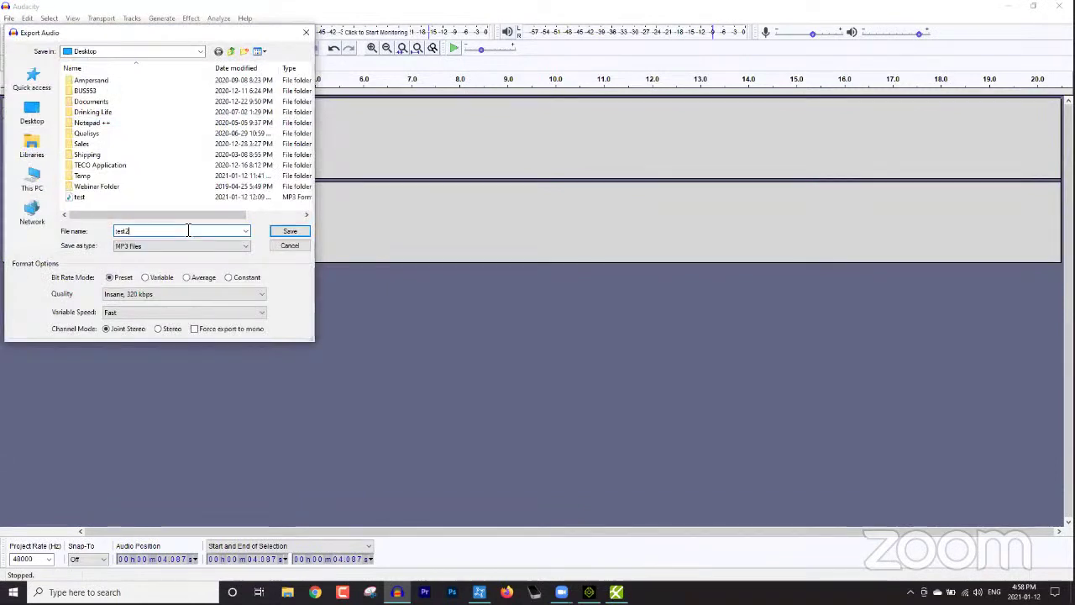
left_click(289, 234)
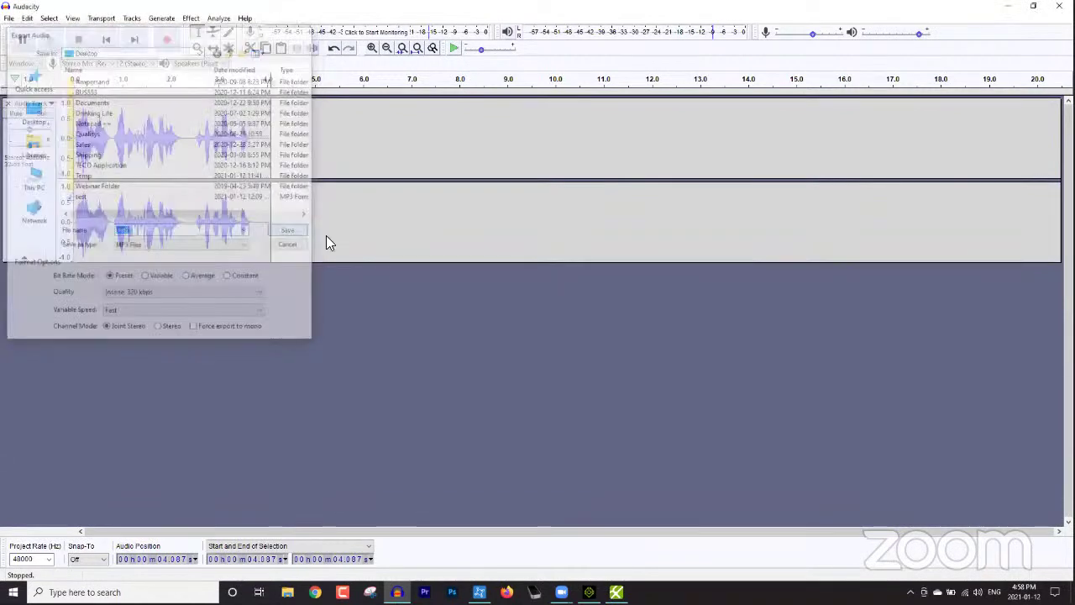
left_click(615, 388)
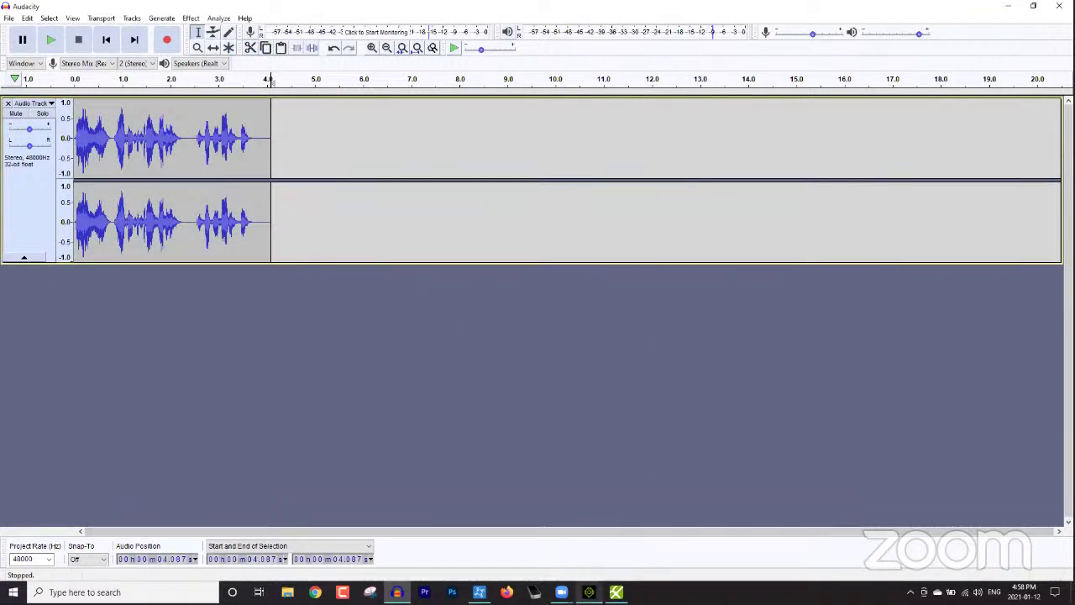
- In iClone, play and pause the facial animation, scrub back to frame 30, and show the Timeline (F3)
left_click(589, 592)
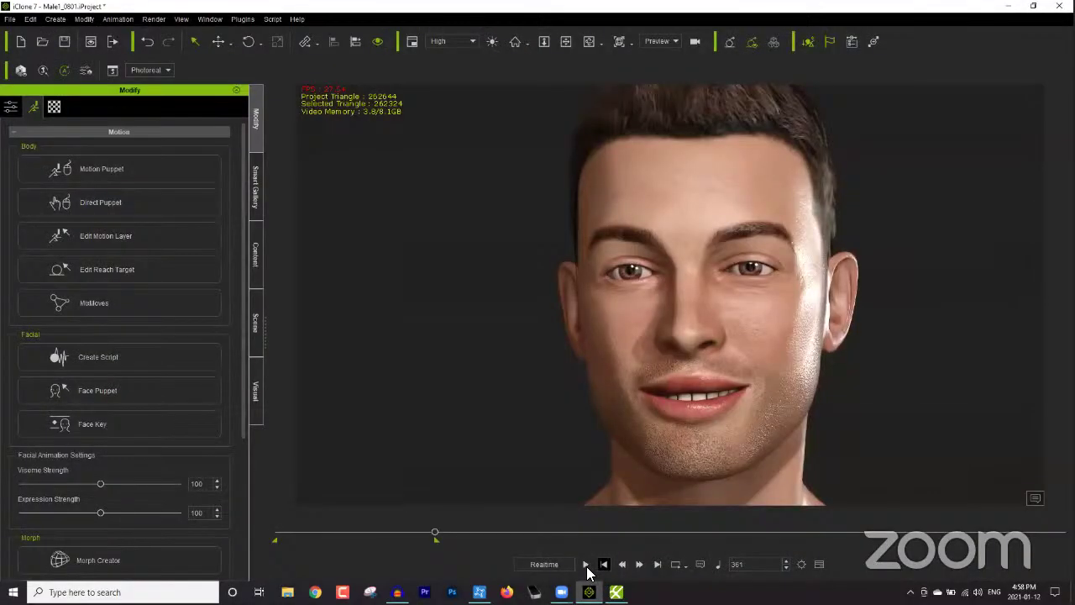
left_click(586, 565)
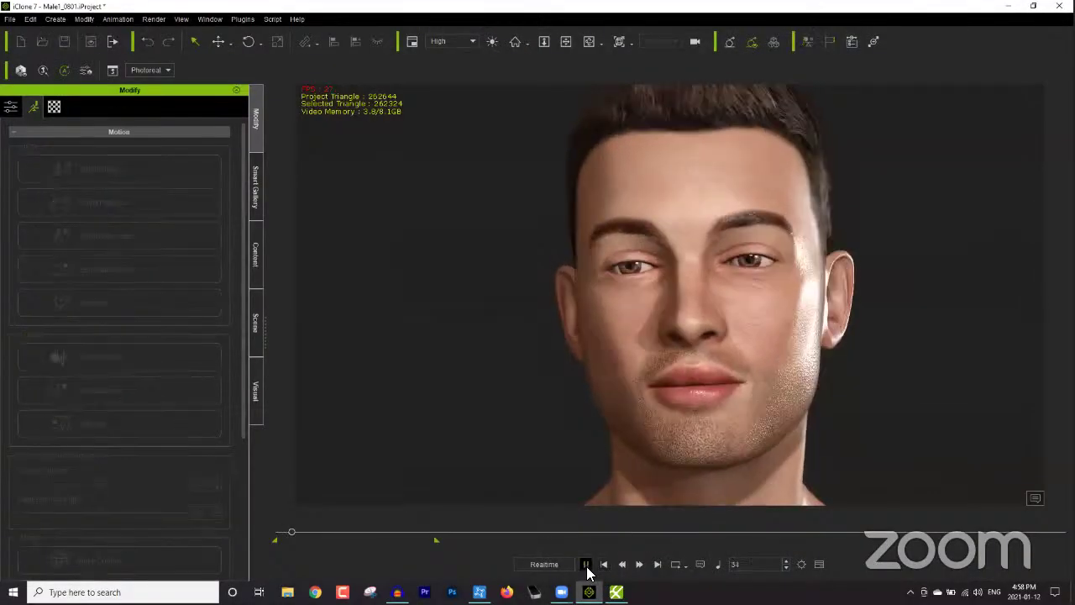
left_click(308, 533)
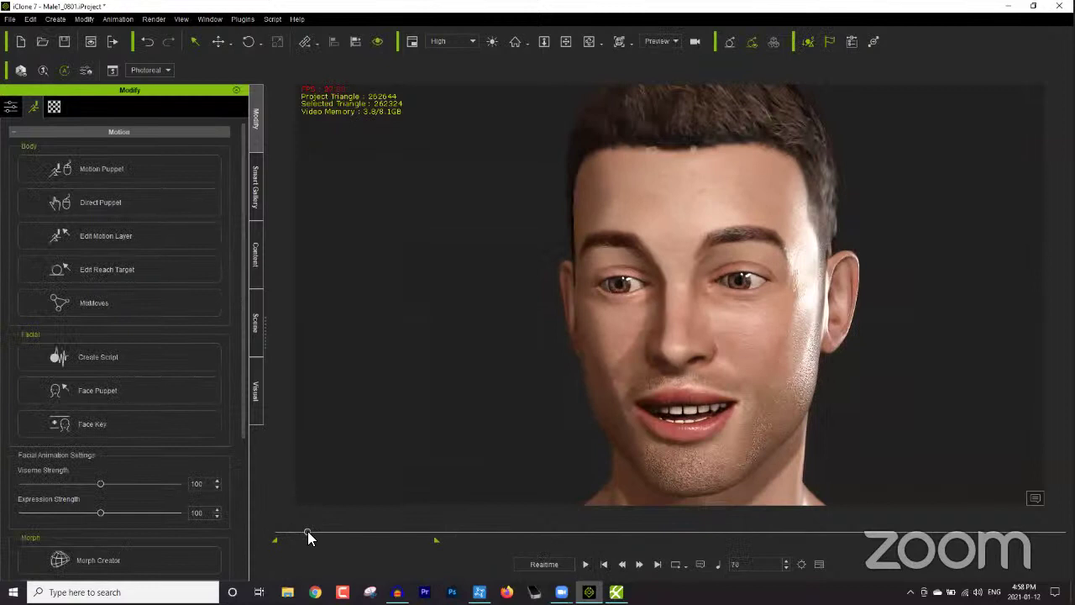
mouse_move(308, 535)
left_mouse_down()
mouse_move(294, 533)
mouse_move(317, 539)
left_mouse_up()
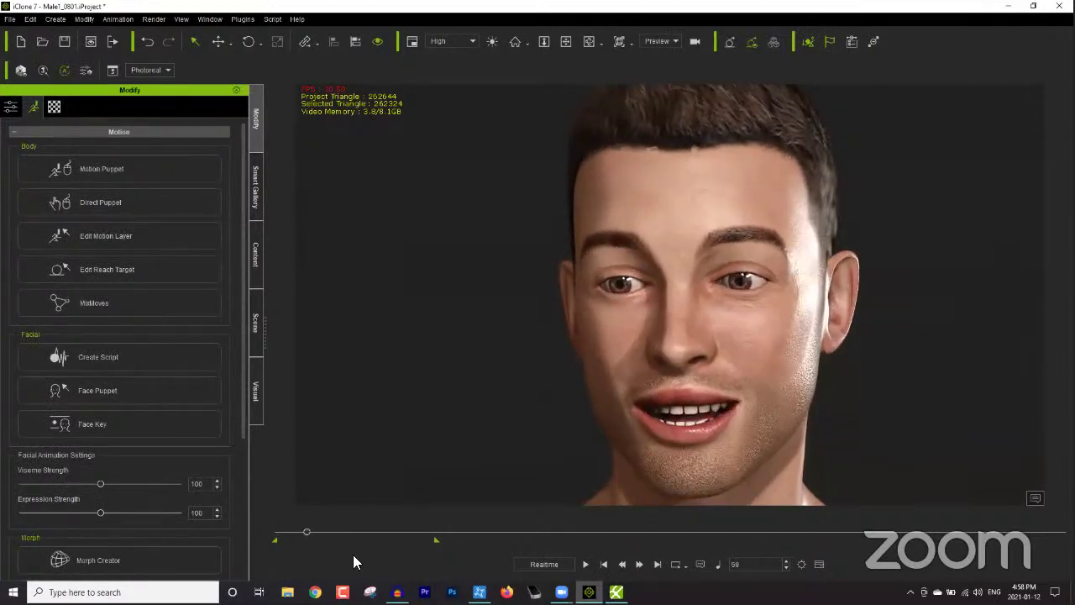
key("F3")
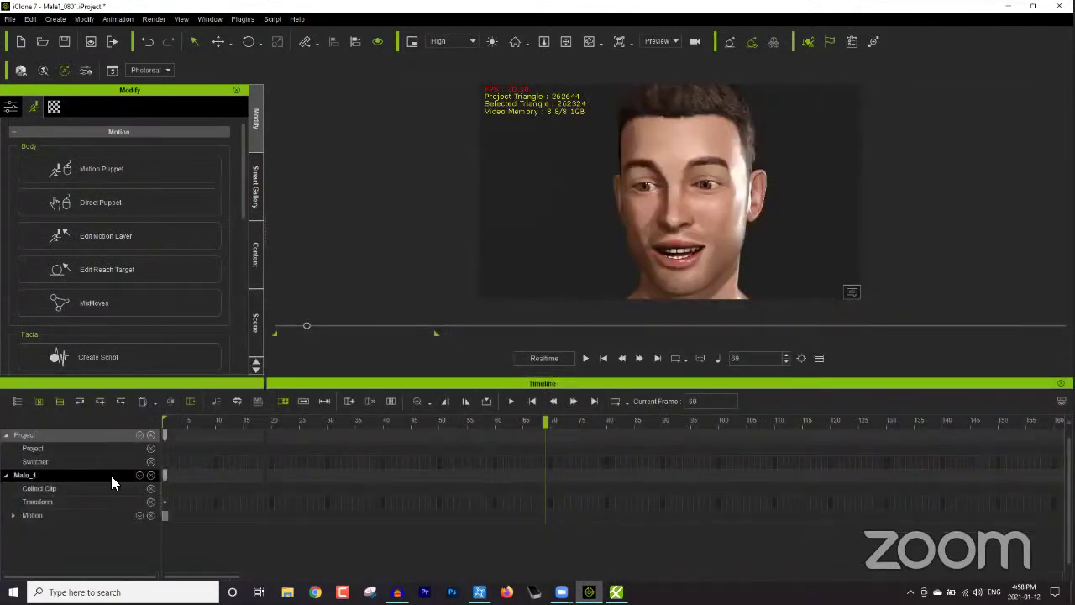
- Hide the Project track group and add and expand Male_1's Viseme track on the timeline
left_click(150, 435)
left_click(140, 435)
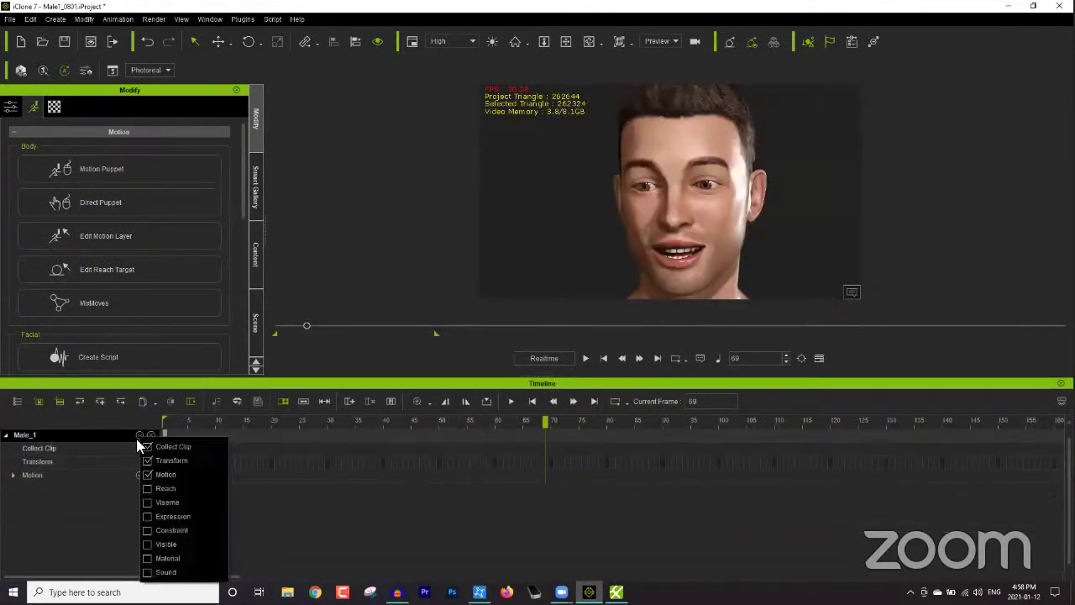
left_click(148, 503)
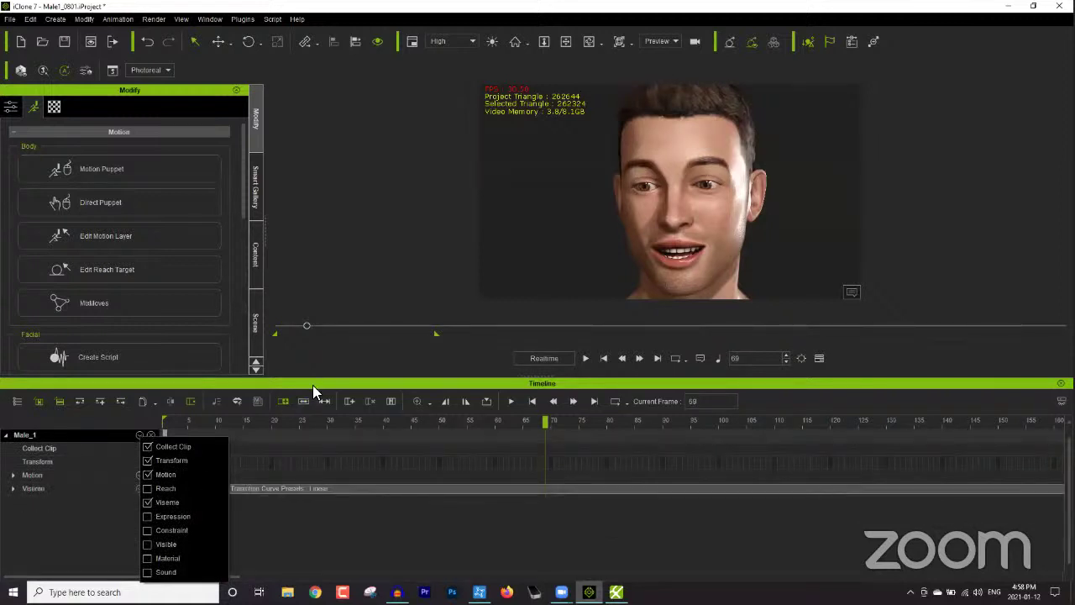
left_click(247, 455)
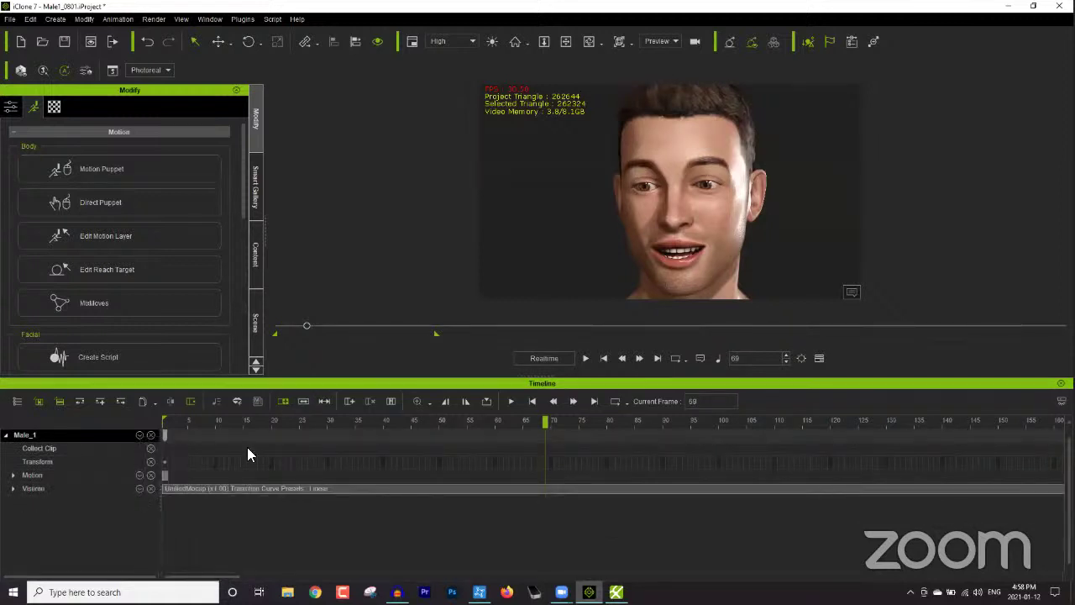
left_click(12, 489)
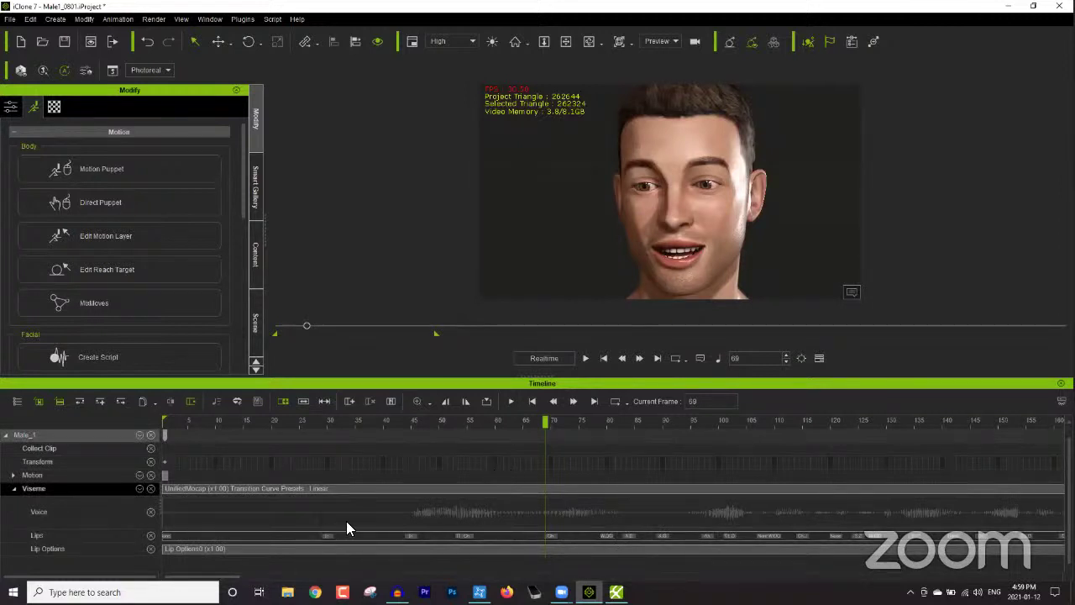
- Change the Lips key at frame 80 to the Oh mouth shape
left_click(548, 535)
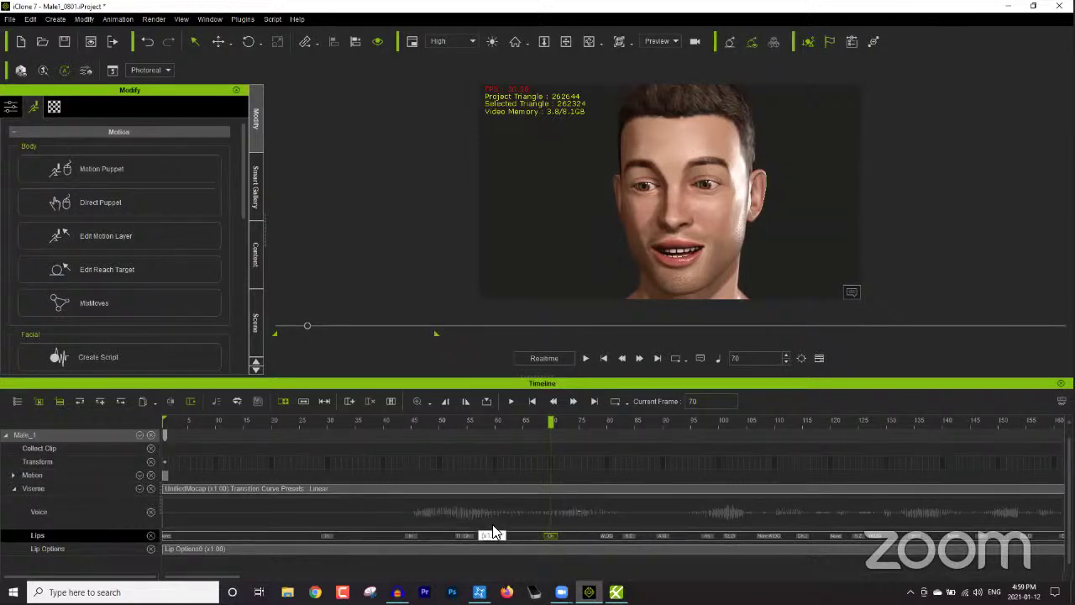
double_click(606, 535)
left_click(205, 267)
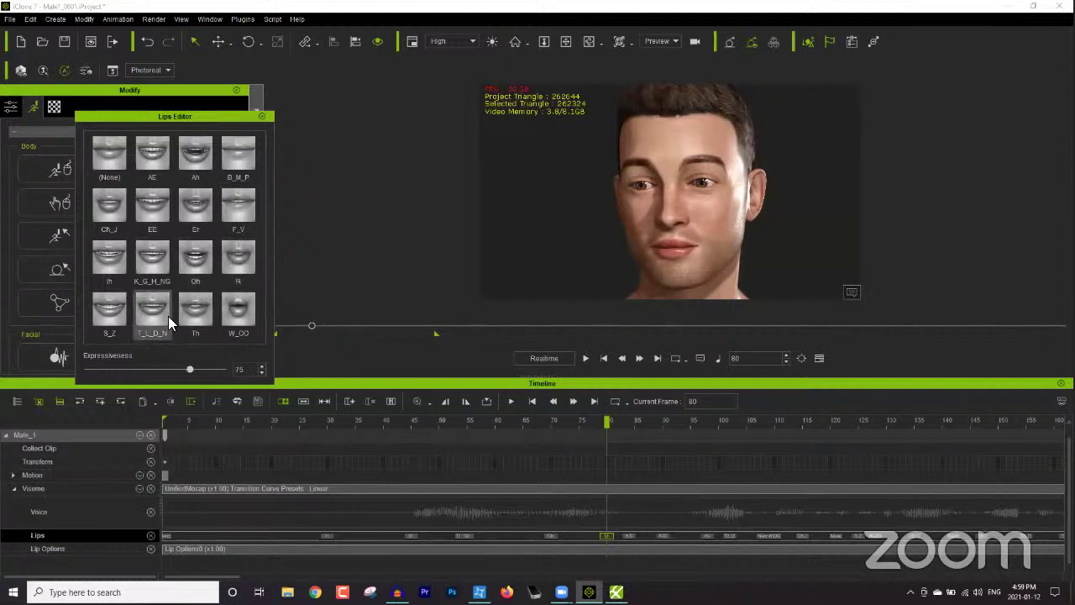
- Close the Lips Editor and play the lip-sync animation, stopping around frame 43
left_click(261, 116)
mouse_move(214, 420)
left_mouse_down()
mouse_move(174, 420)
mouse_move(207, 420)
left_mouse_up()
left_click(249, 420)
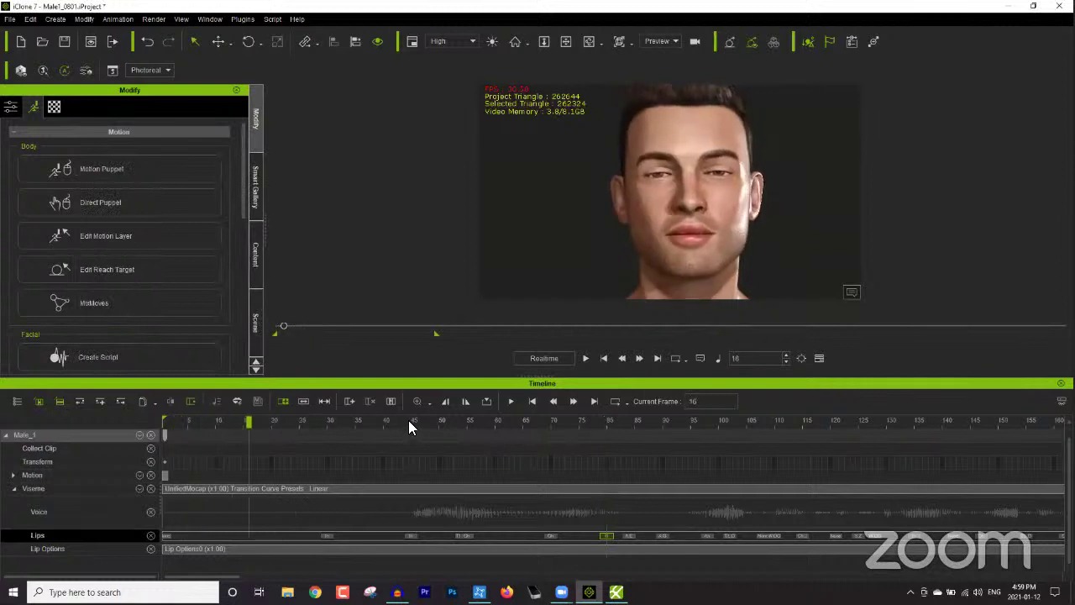
left_click(403, 422)
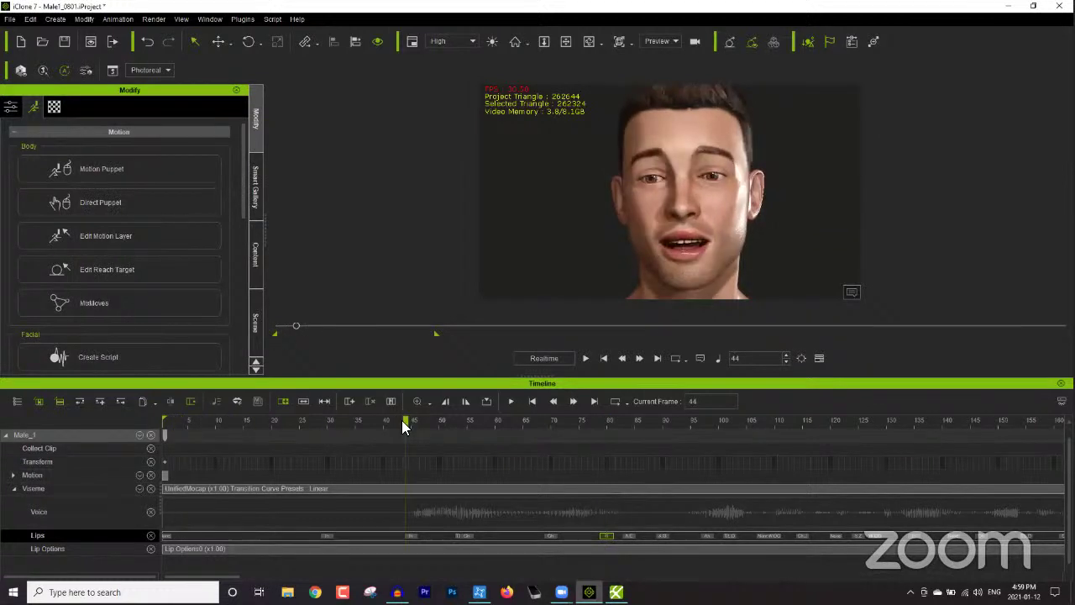
key("space")
key("space")
left_click(400, 422)
scroll(178, 306, "down", 2)
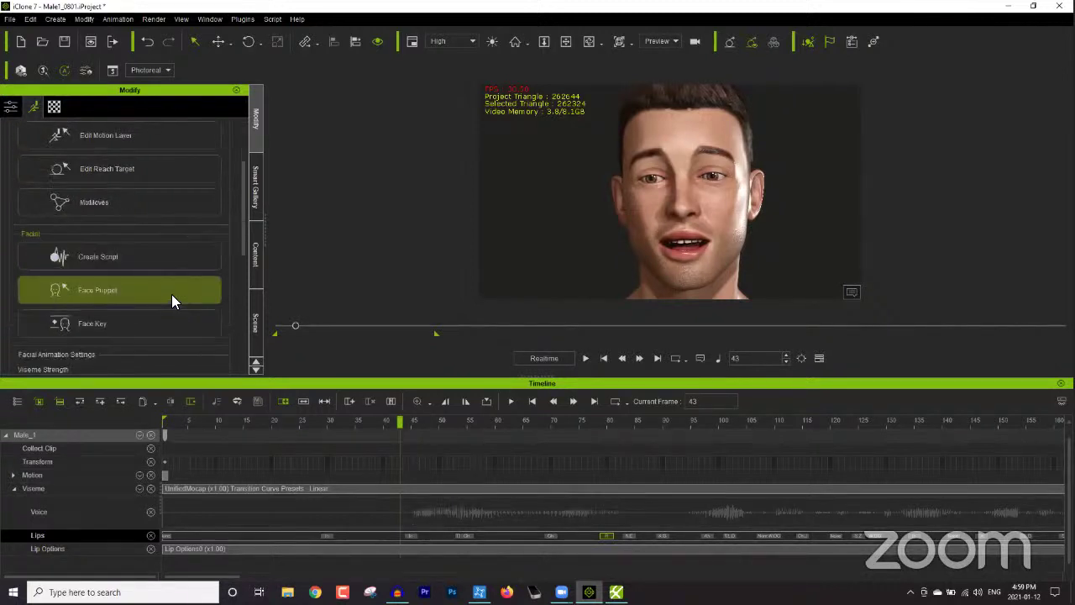
- Load test2 from the Desktop as an audio-file lip-sync script for Male_1
left_click(141, 255)
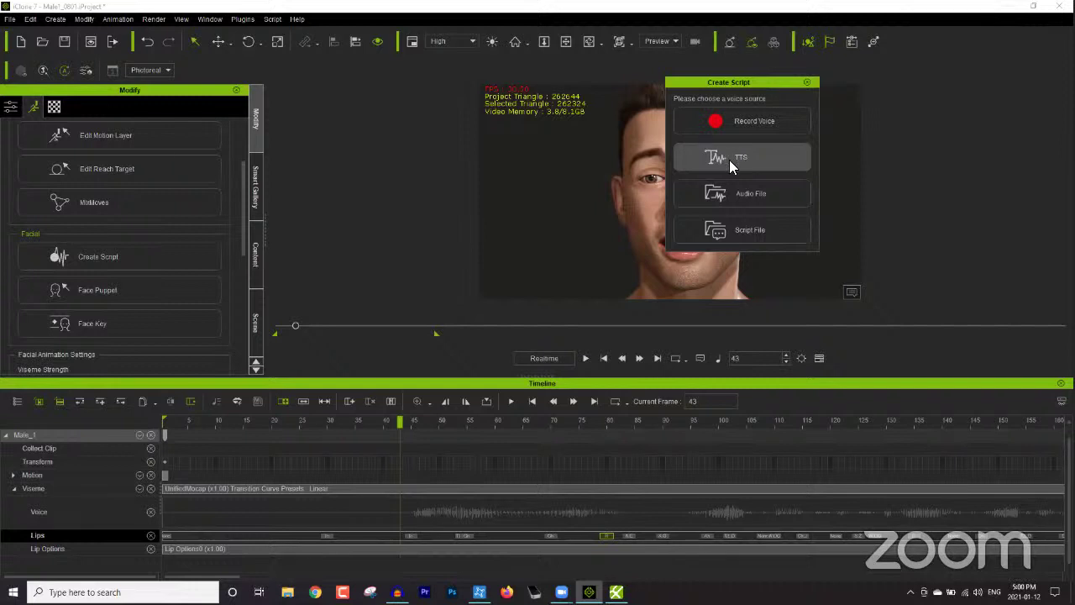
left_click(763, 193)
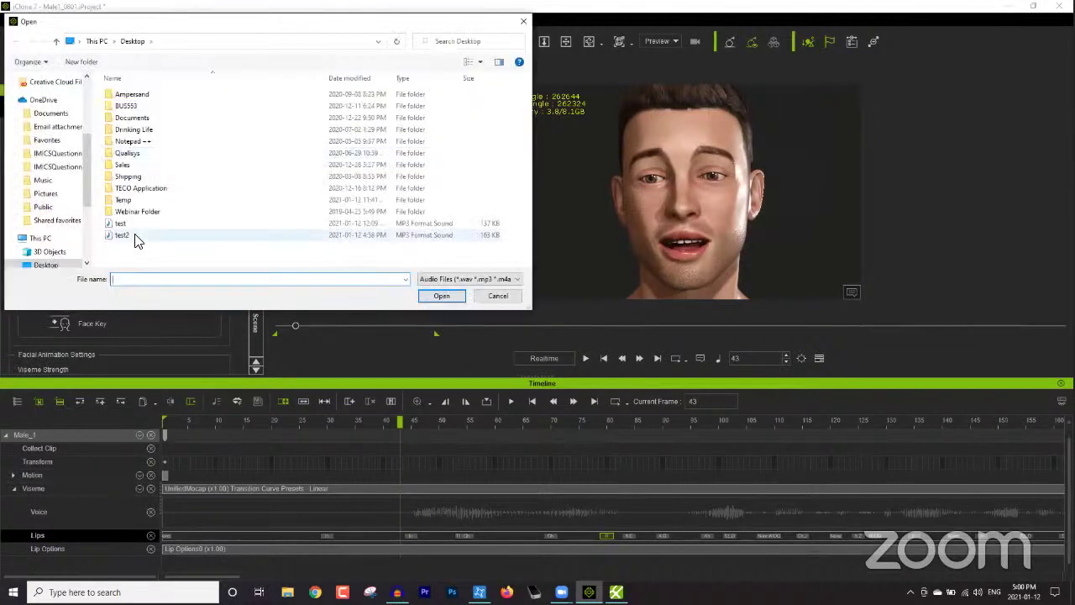
left_click(138, 234)
key("Return")
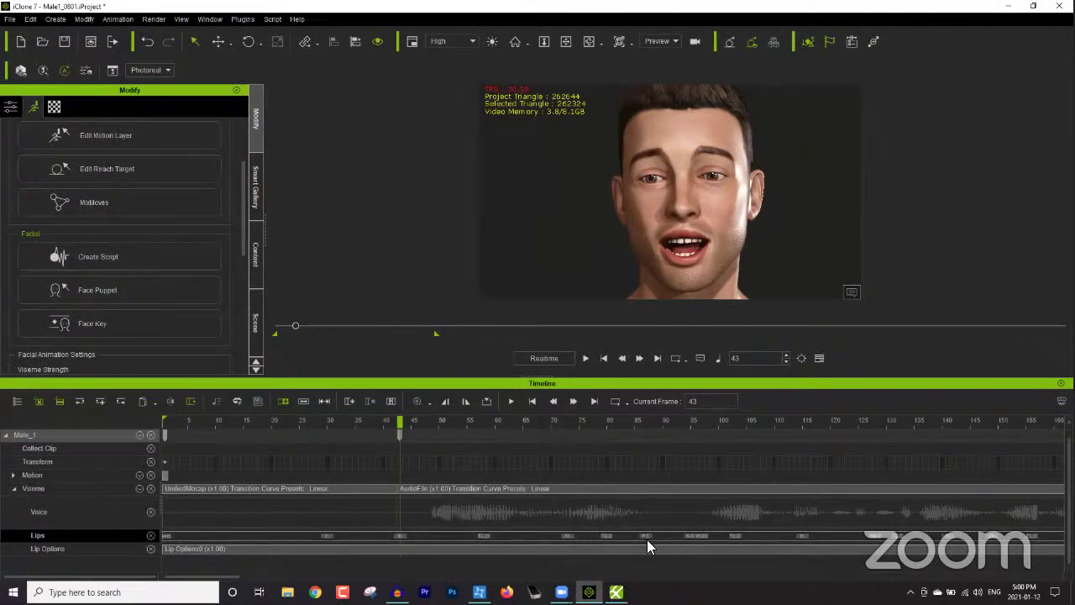
- Set the frame 97 Lips key to Er with Expressiveness 60, then close the Lips Editor
left_click(607, 536)
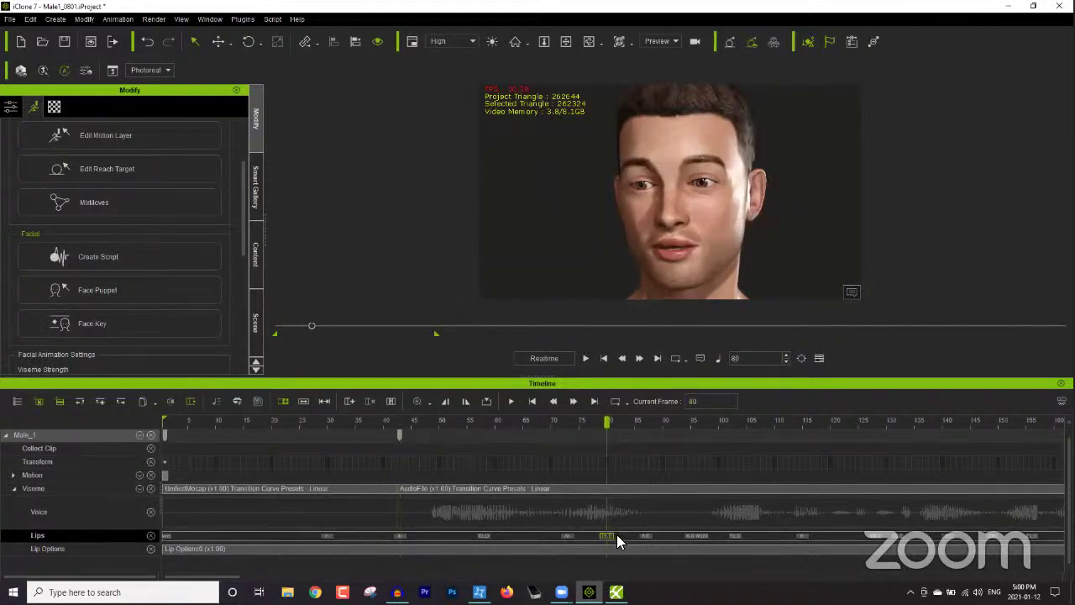
left_click(697, 535)
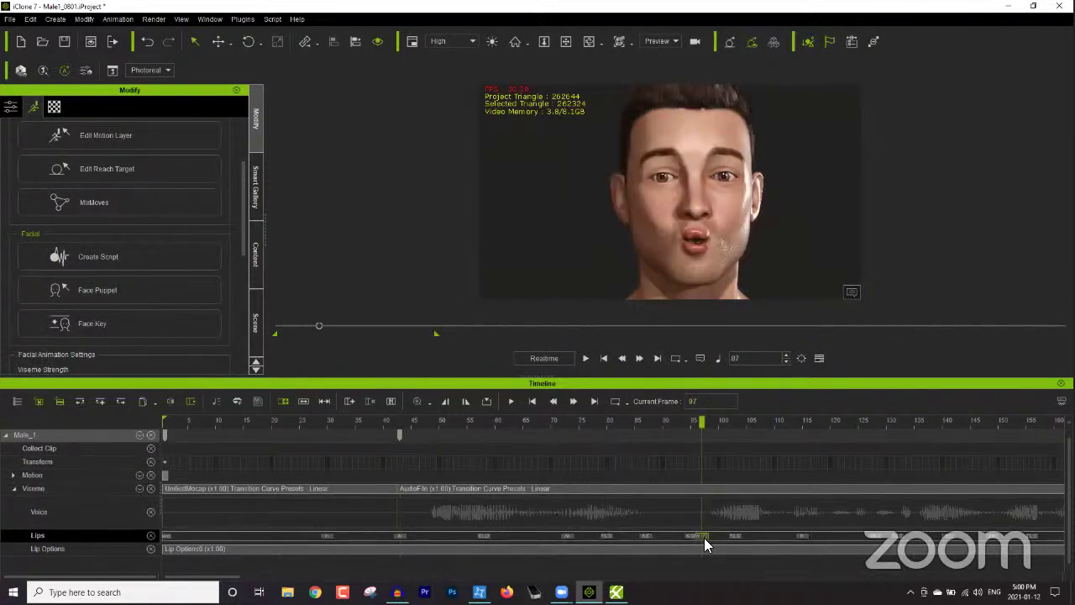
double_click(704, 534)
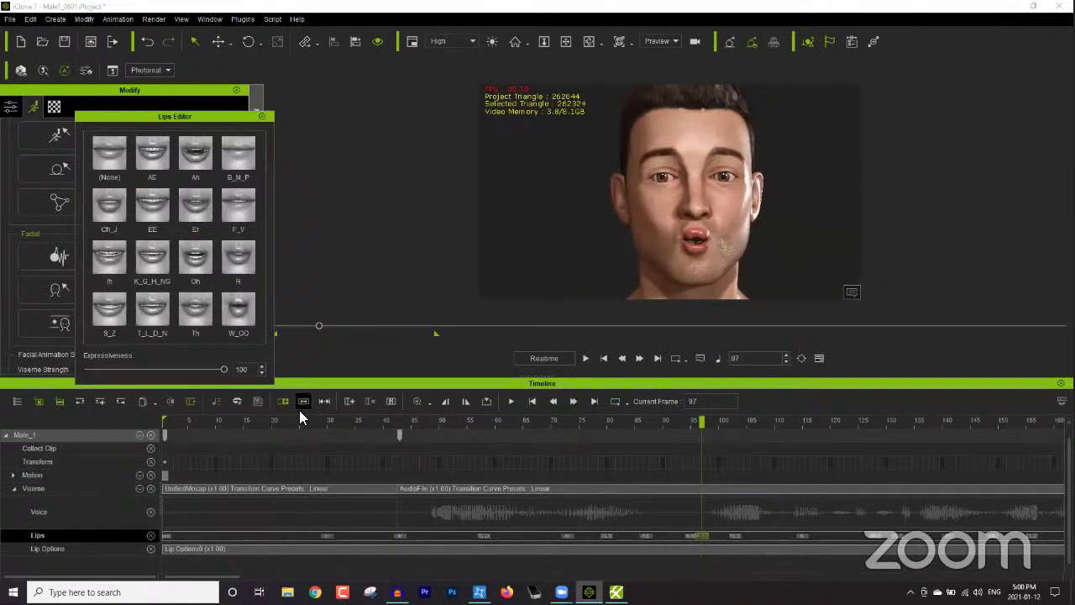
left_click_drag(221, 370, 171, 370)
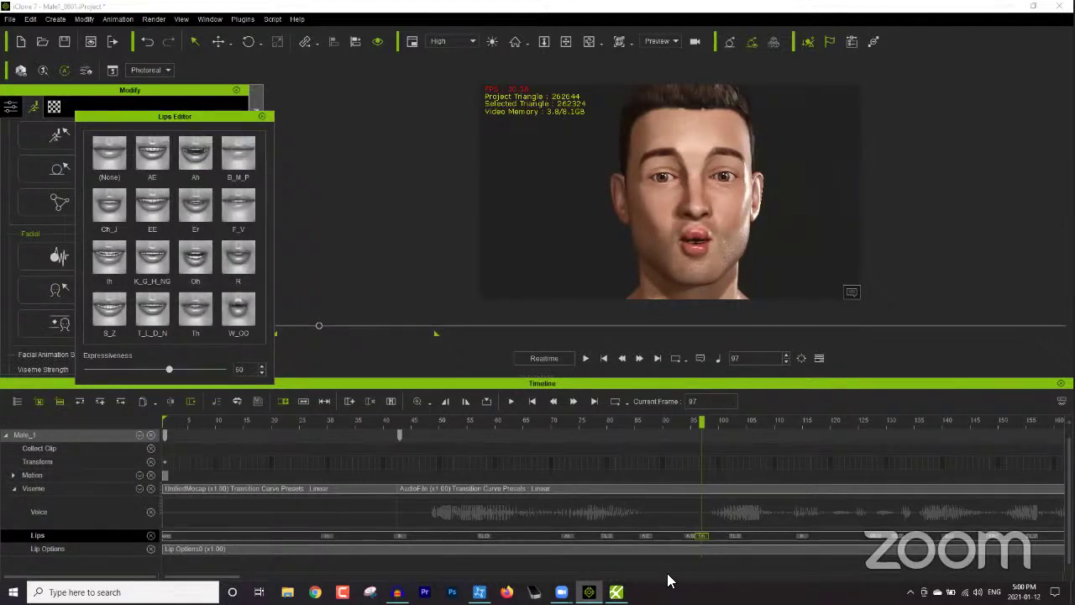
left_click(193, 205)
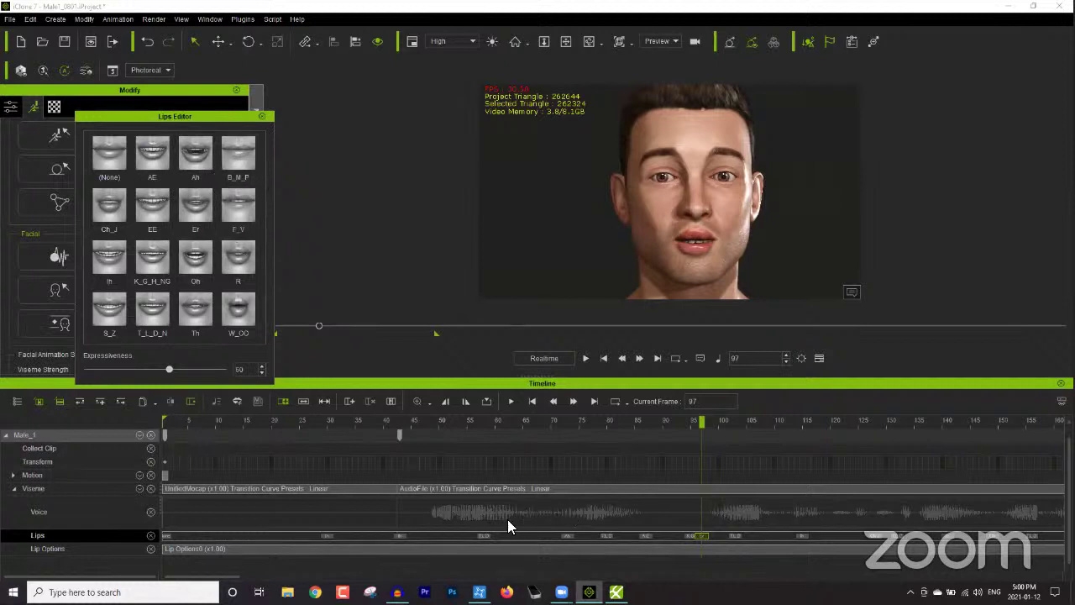
left_click(260, 116)
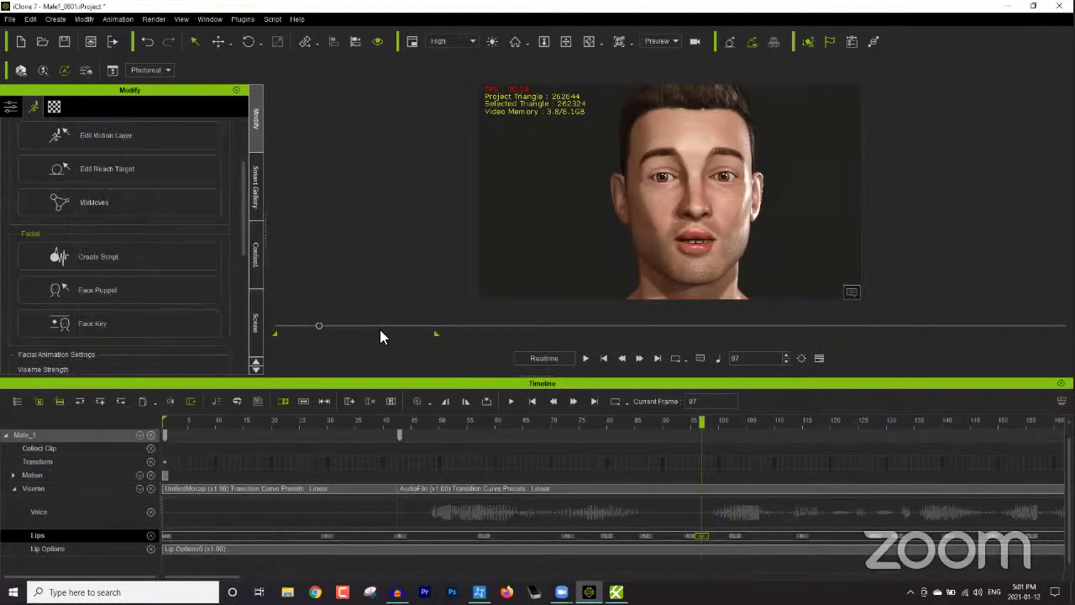
- Play the animation from frame 38 and stop it near frame 305
left_click(378, 416)
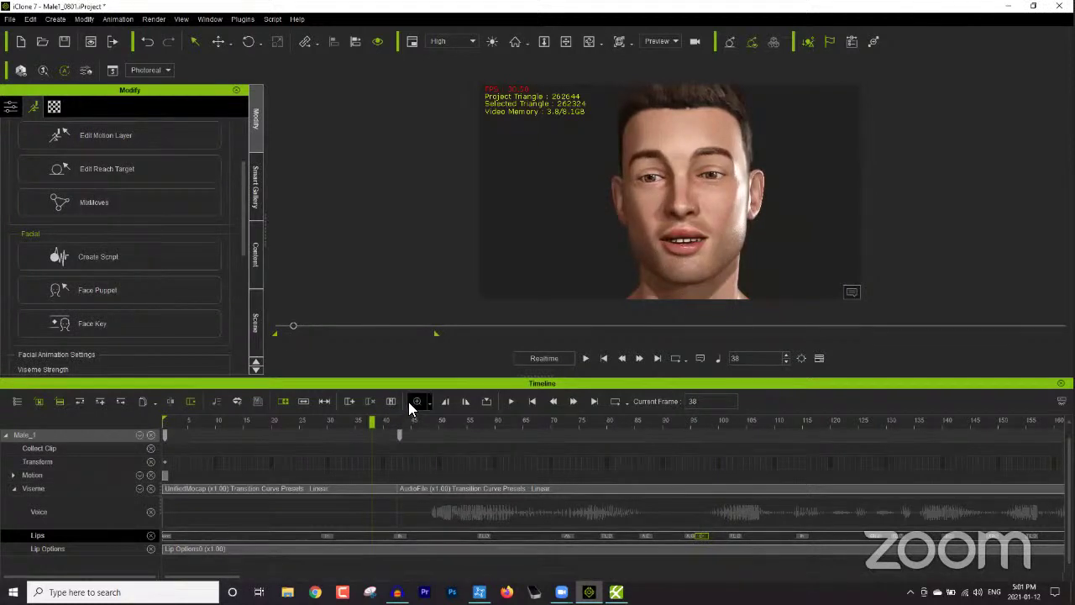
key("space")
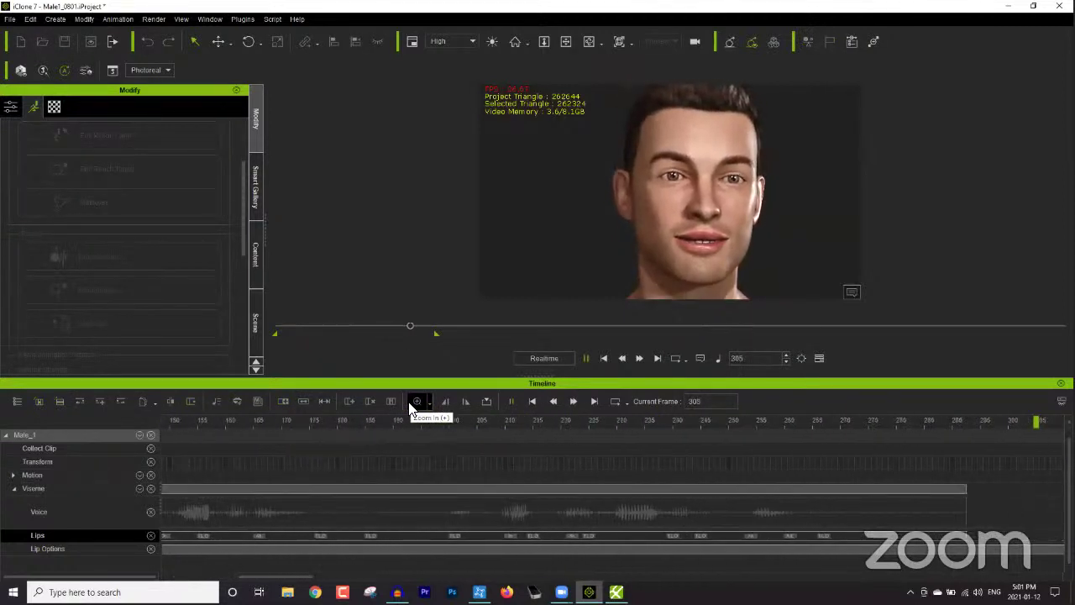
key("space")
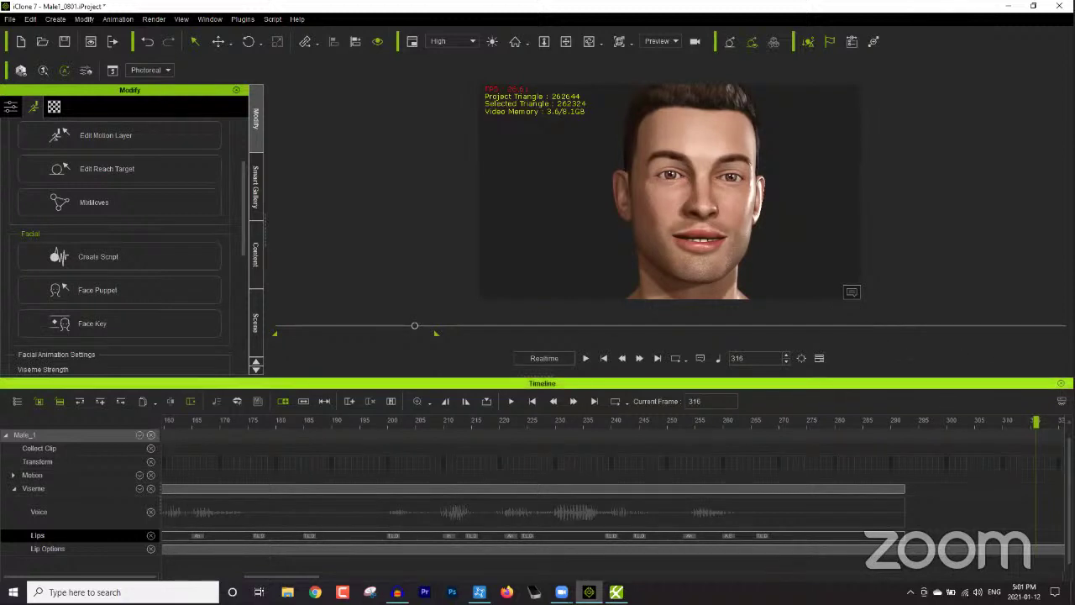
- Hide the timeline and scrub the facial animation back to frame 1
left_click(1061, 383)
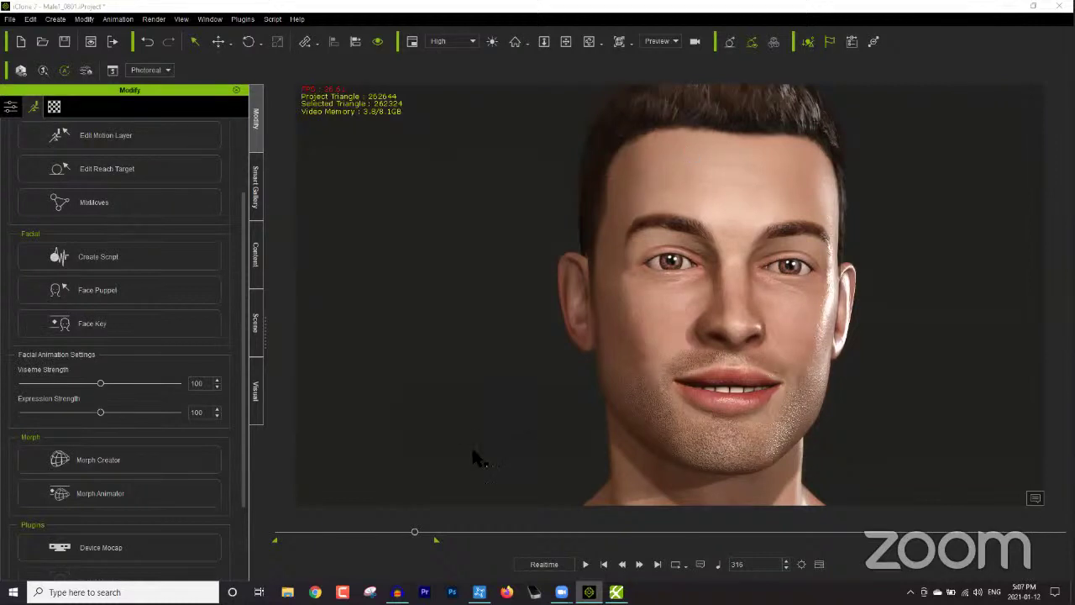
left_click_drag(412, 531, 267, 534)
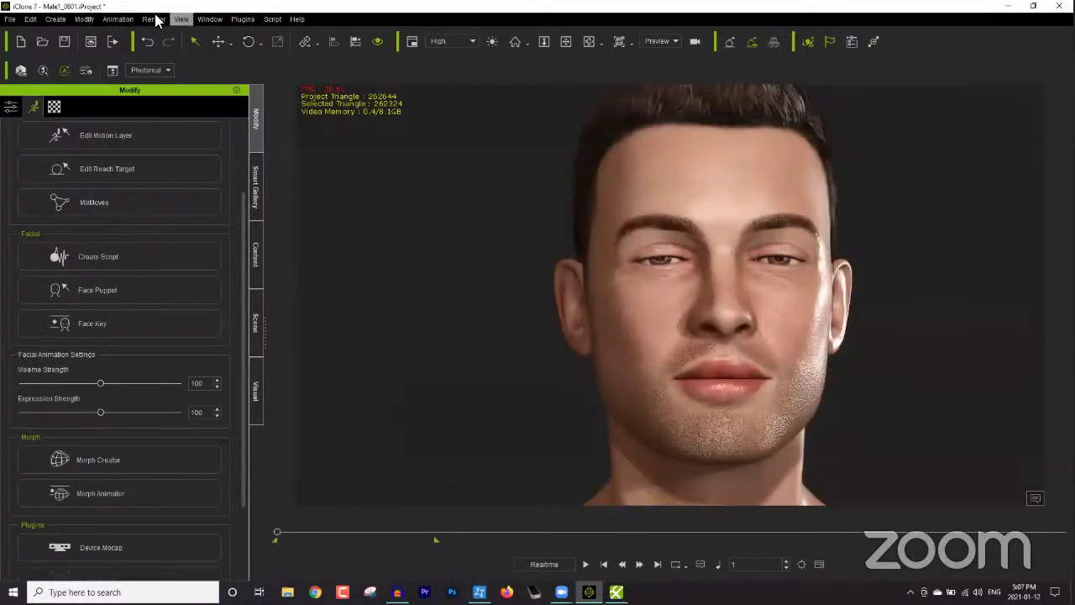
- Add a new camera to the scene and select Male_1 in the scene tree
left_click(57, 19)
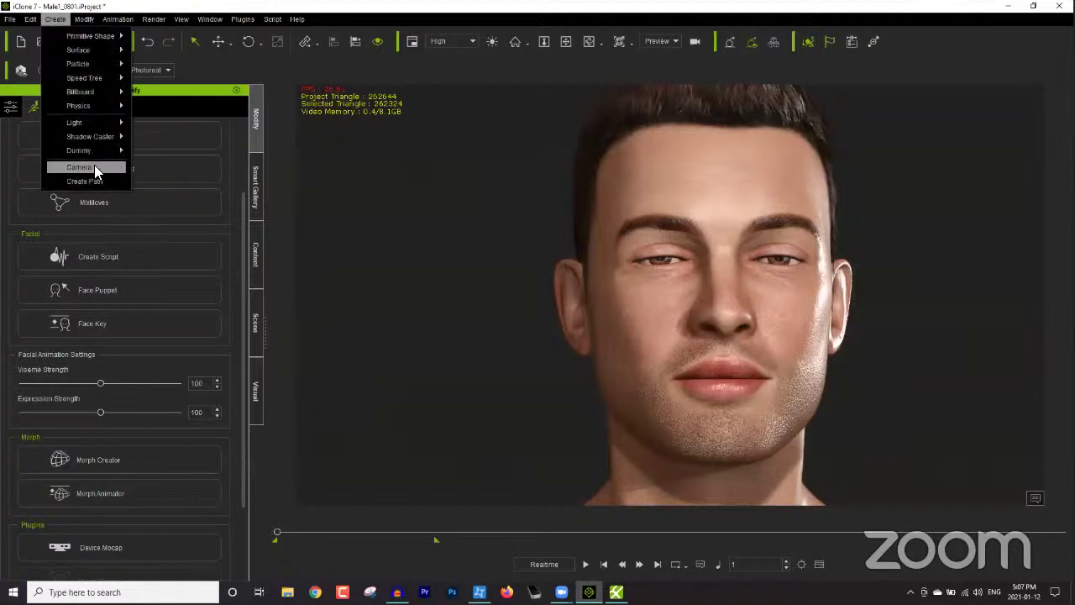
left_click(94, 165)
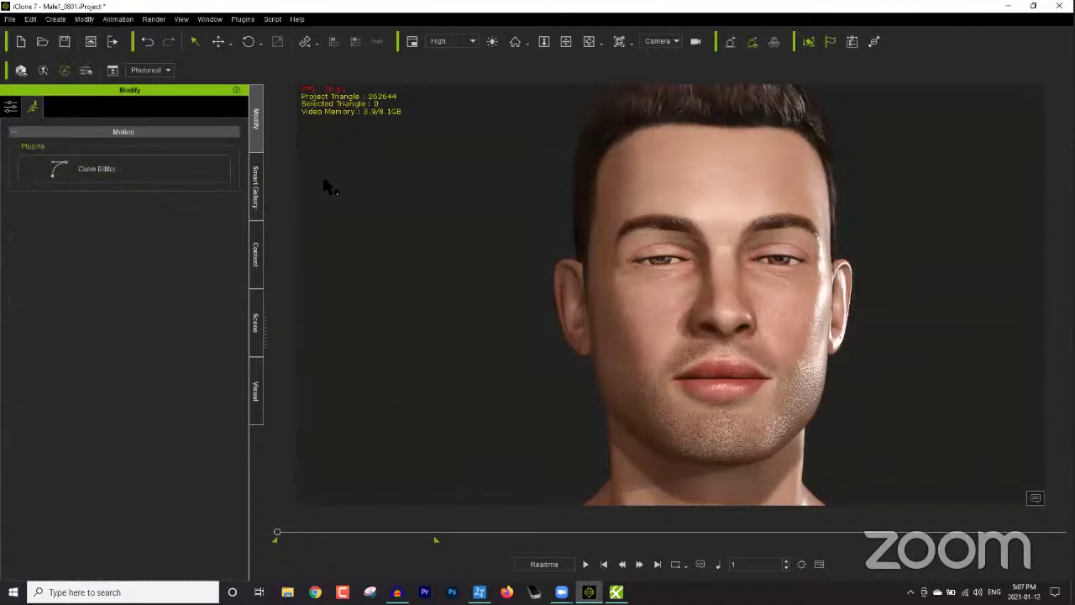
left_click(256, 332)
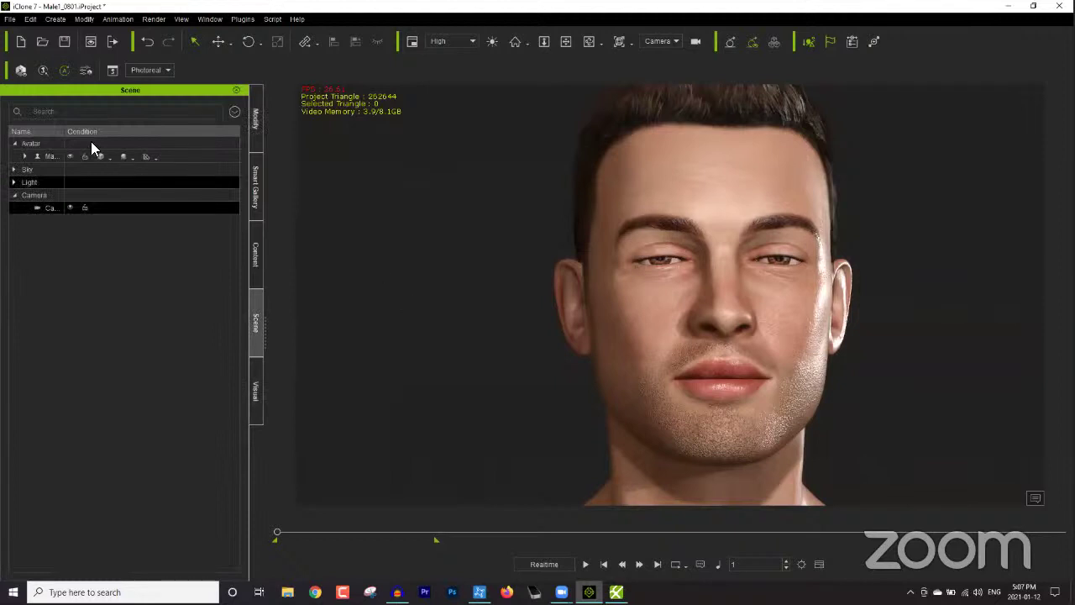
left_click_drag(66, 132, 131, 131)
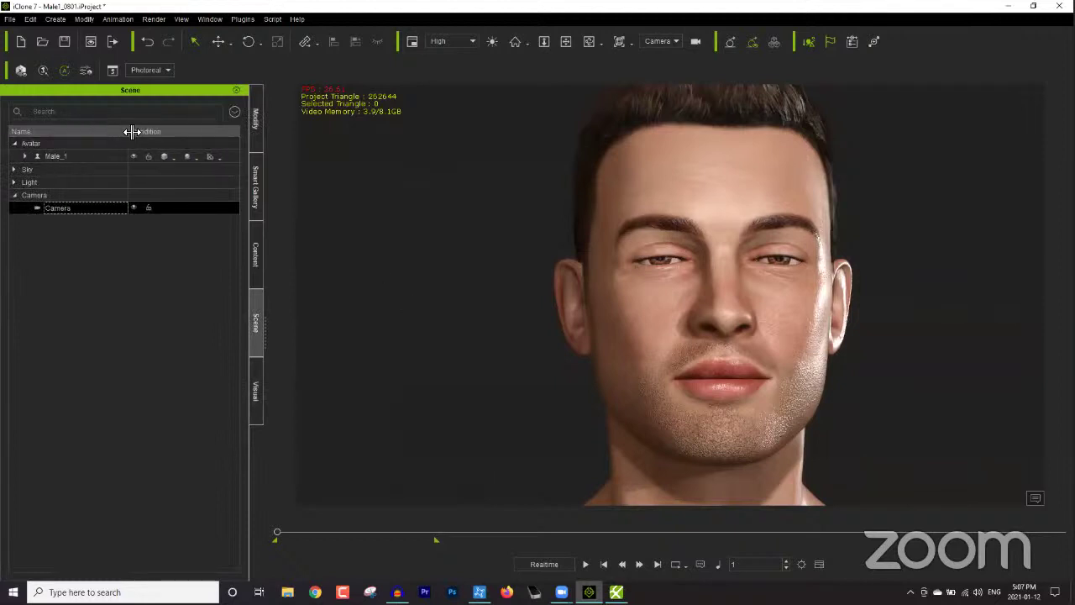
left_click(686, 213)
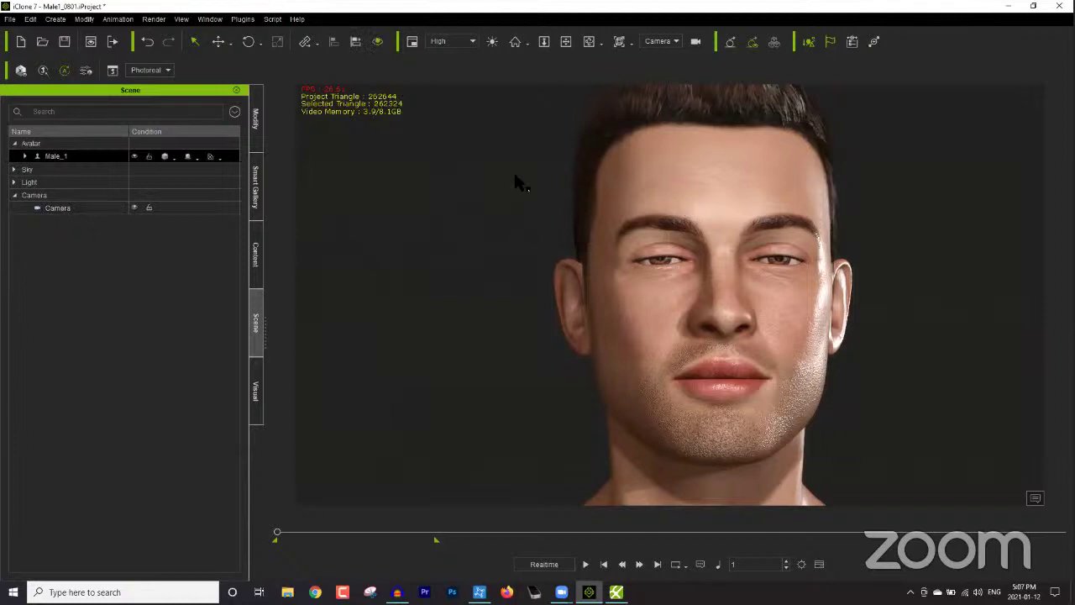
- Show Male_1's attribute settings and scroll down to the Look at section
left_click(254, 139)
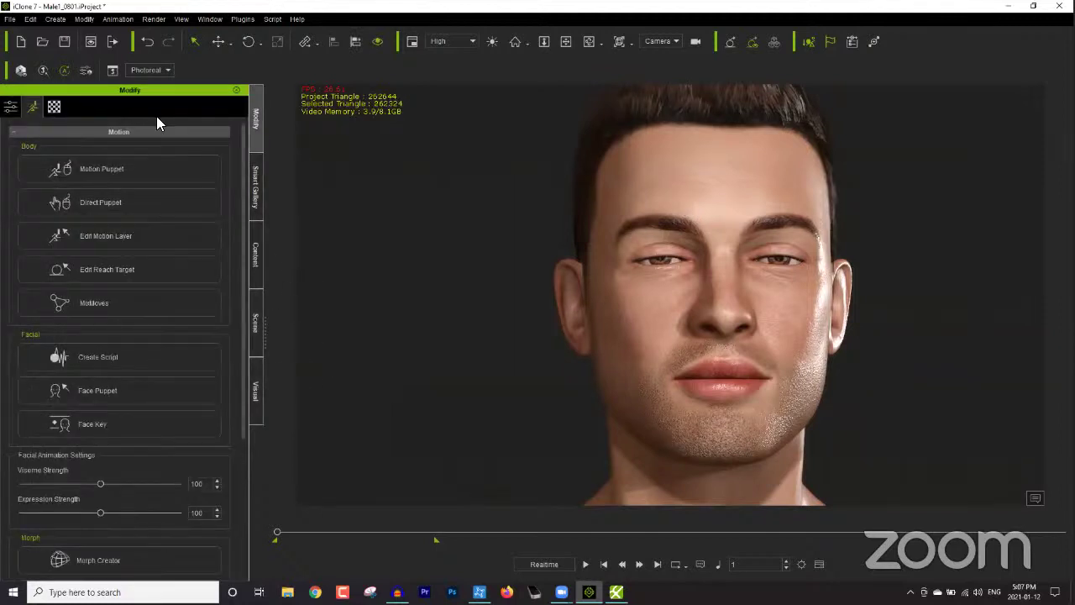
left_click(12, 107)
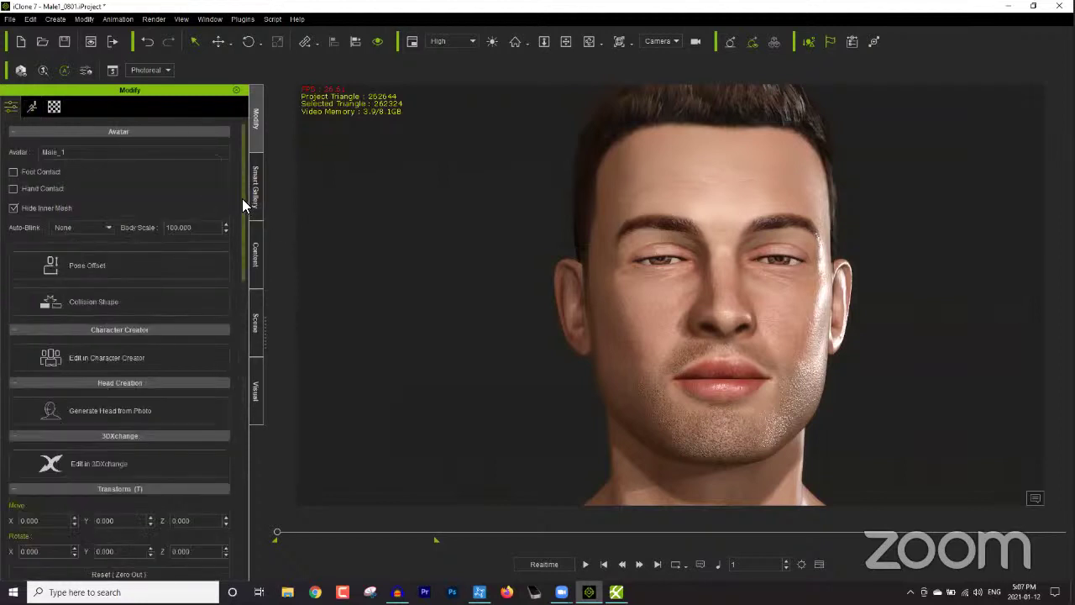
left_click_drag(242, 198, 230, 338)
scroll(229, 340, "down", 1)
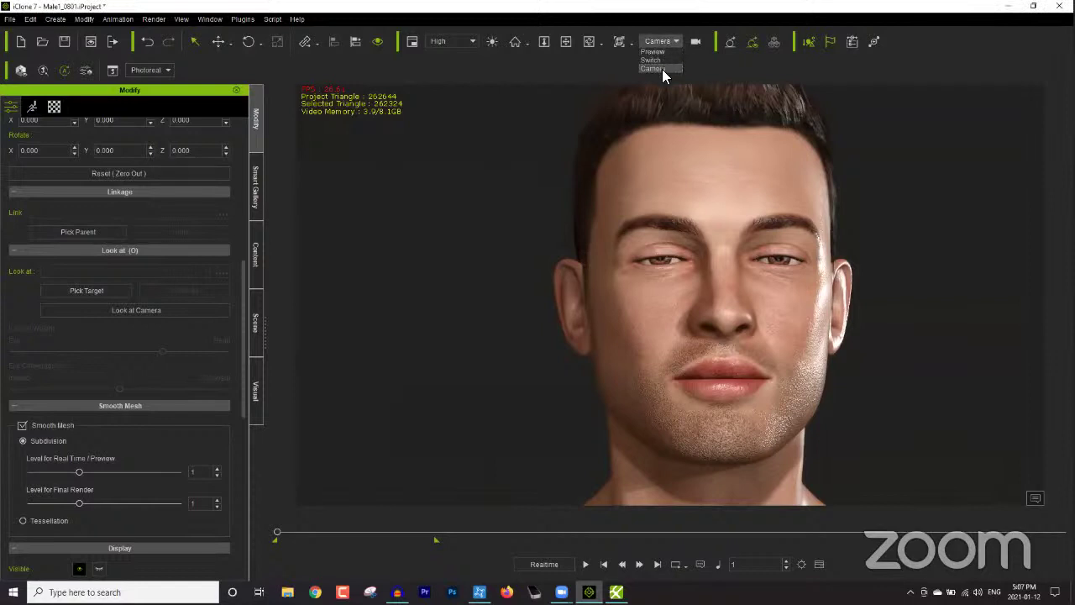
- Keep the main camera view, set Male_1 to Look at Camera, and orbit around the head
left_click(663, 69)
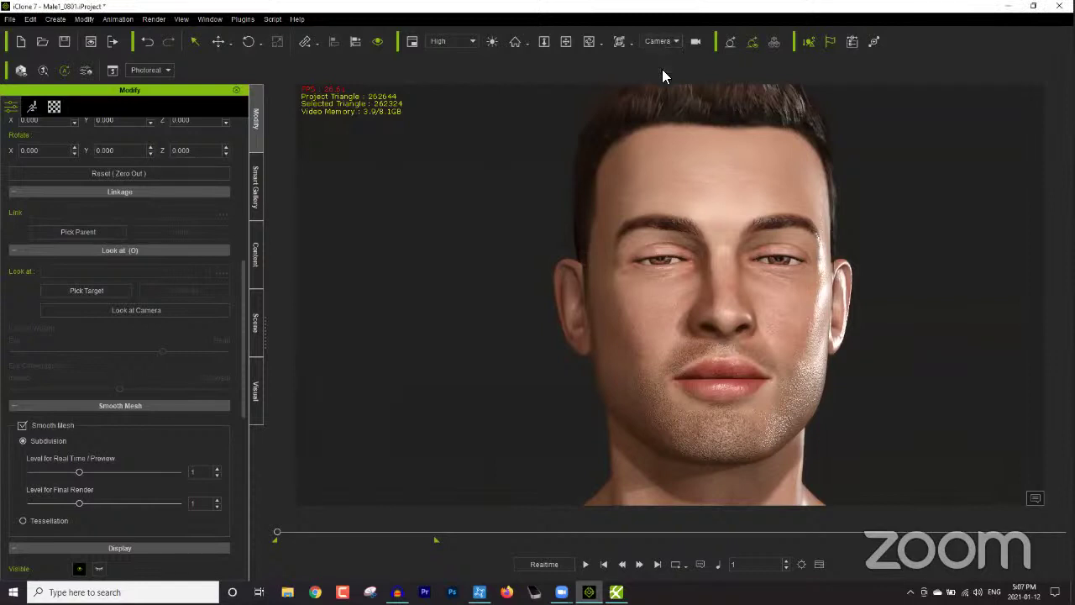
left_click(138, 307)
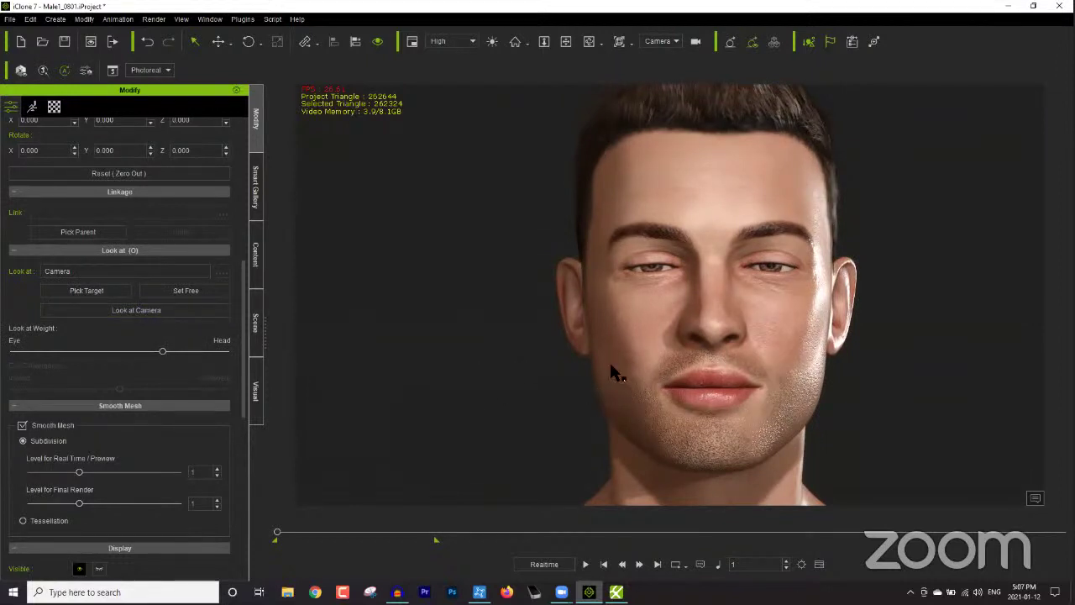
right_click_drag(634, 334, 784, 336)
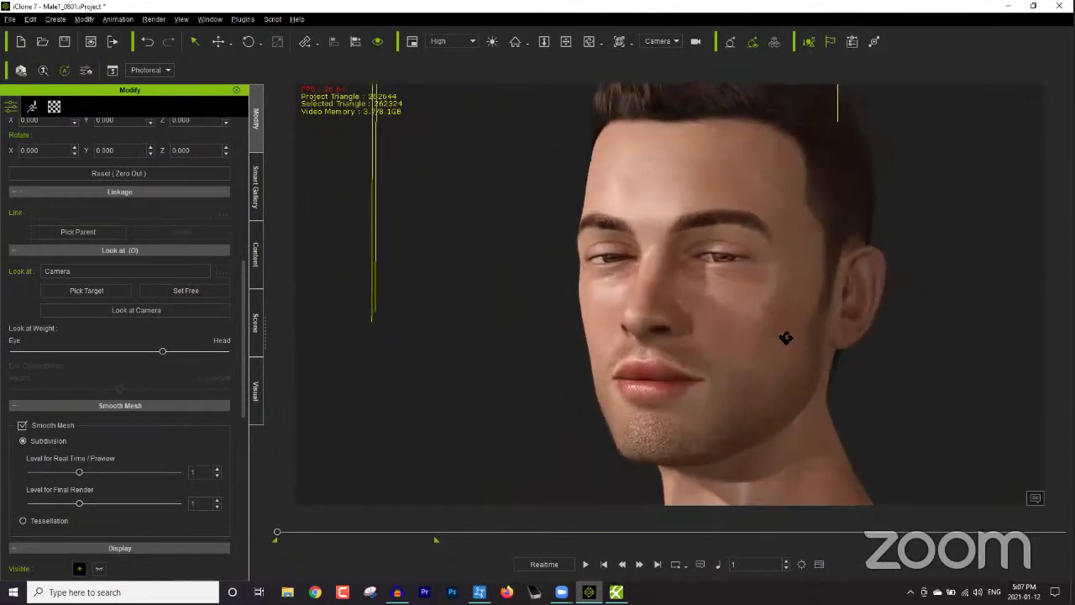
- Play, pause, resume and stop the talking-head animation, then replay it from the start
left_click(586, 564)
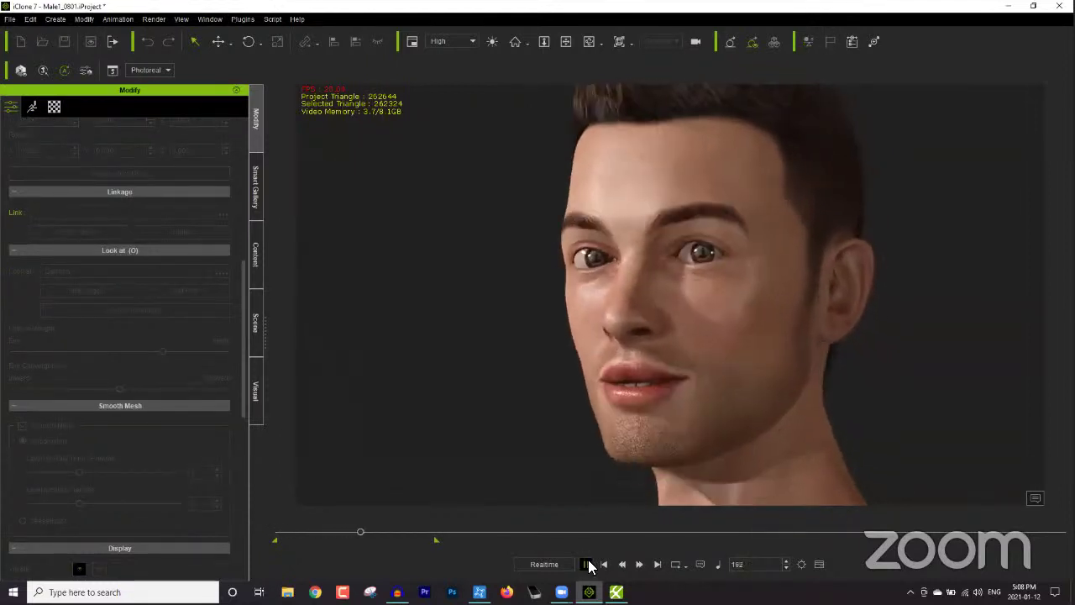
left_click(586, 565)
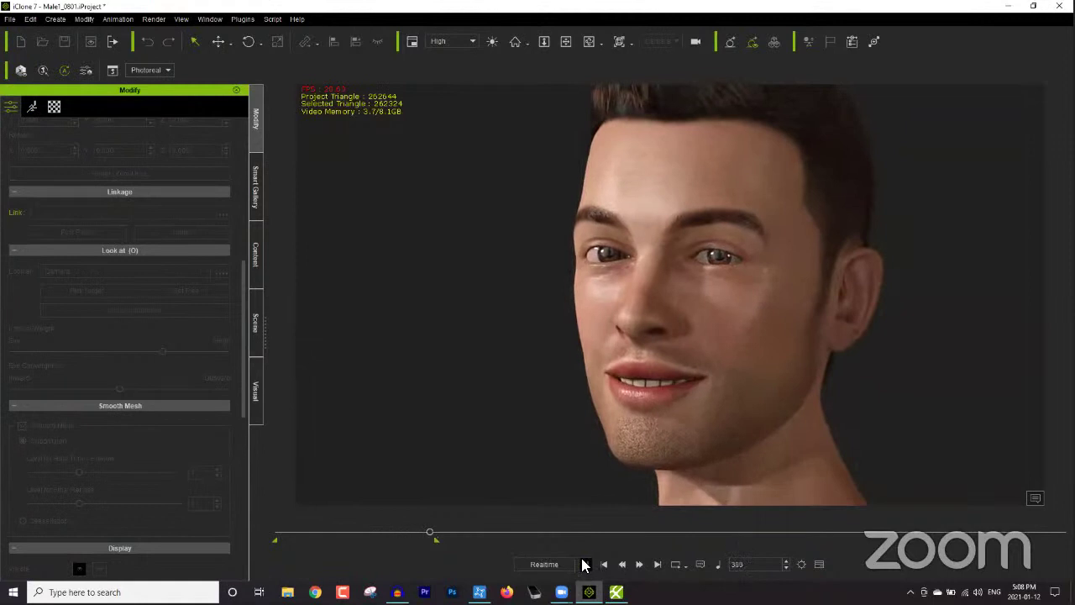
left_click(585, 565)
left_click(586, 564)
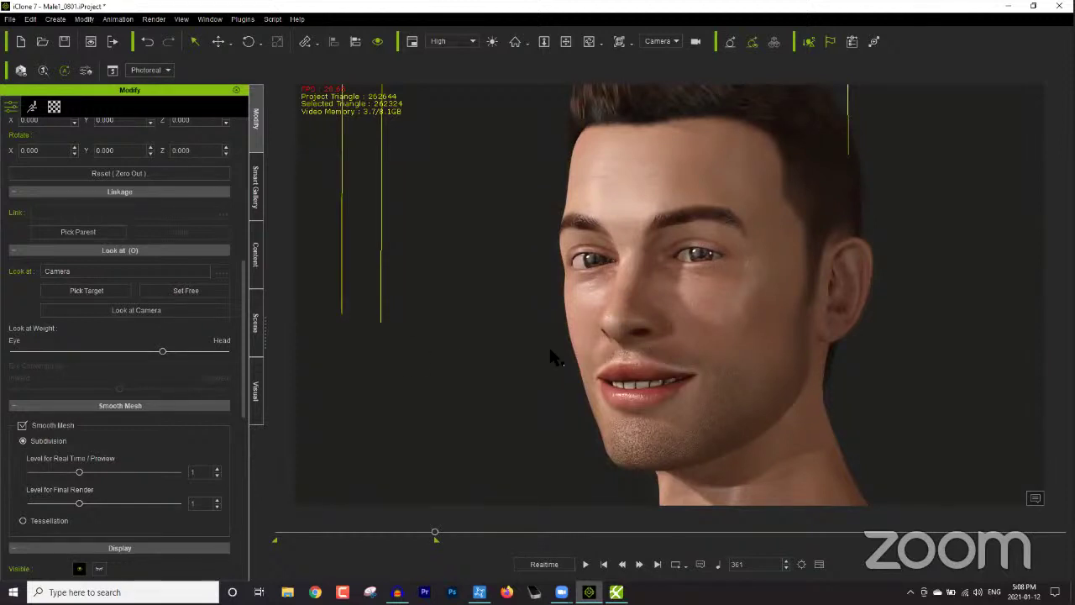
left_click(586, 565)
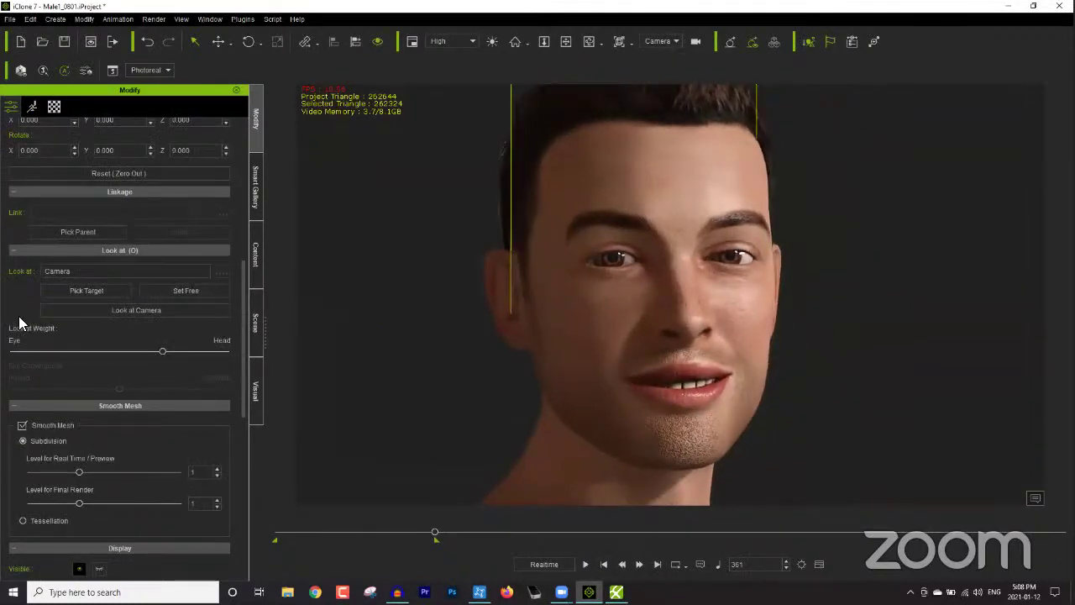
- Reapply Look at Camera, slide Look at Weight fully to Eye, and rewind to frame 1
left_click(135, 309)
left_click(81, 350)
left_click(31, 347)
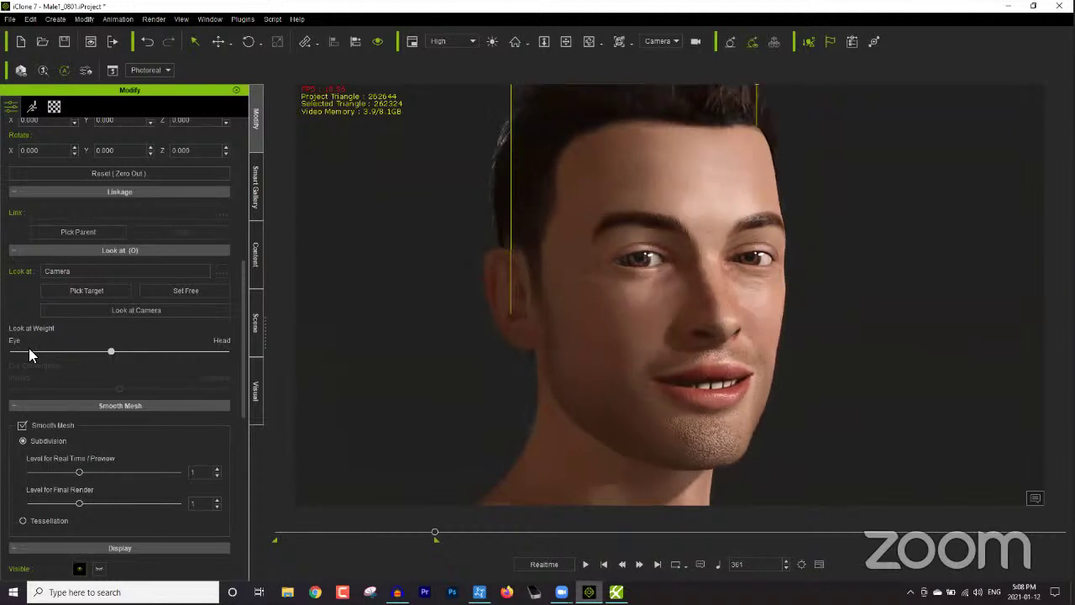
left_click(24, 350)
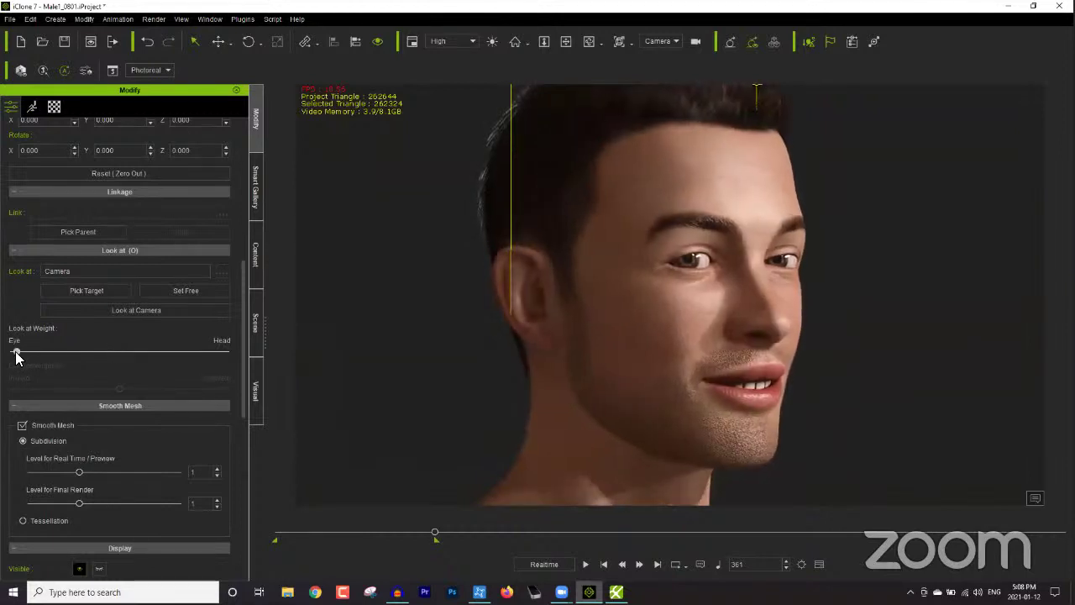
left_click(586, 564)
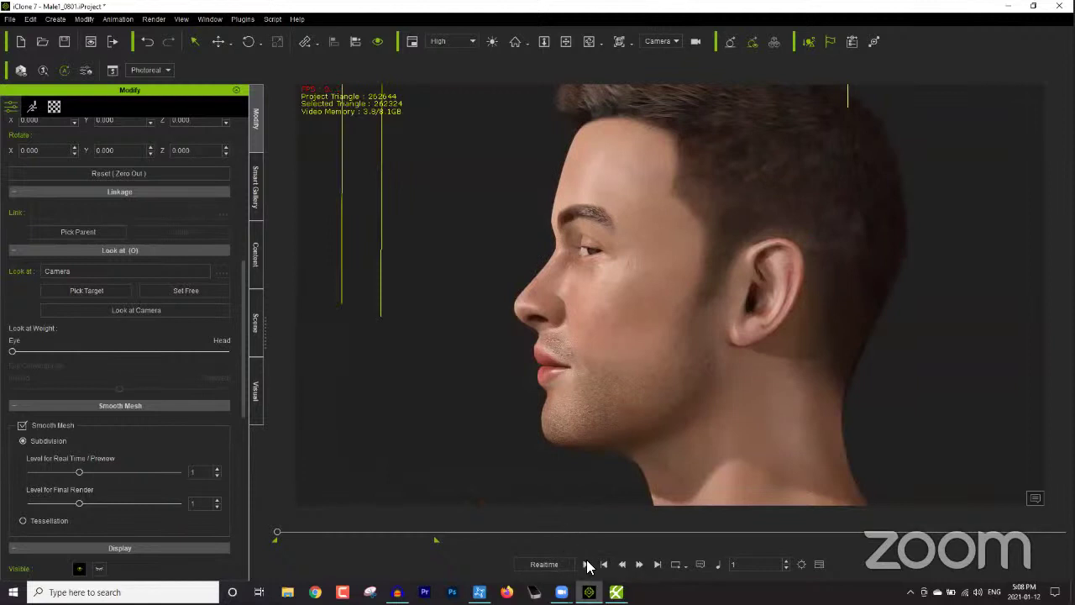
- Play the eyes-only tracking, pause at frame 127, scrub to frame 115, then jump to frame 361
left_click(586, 563)
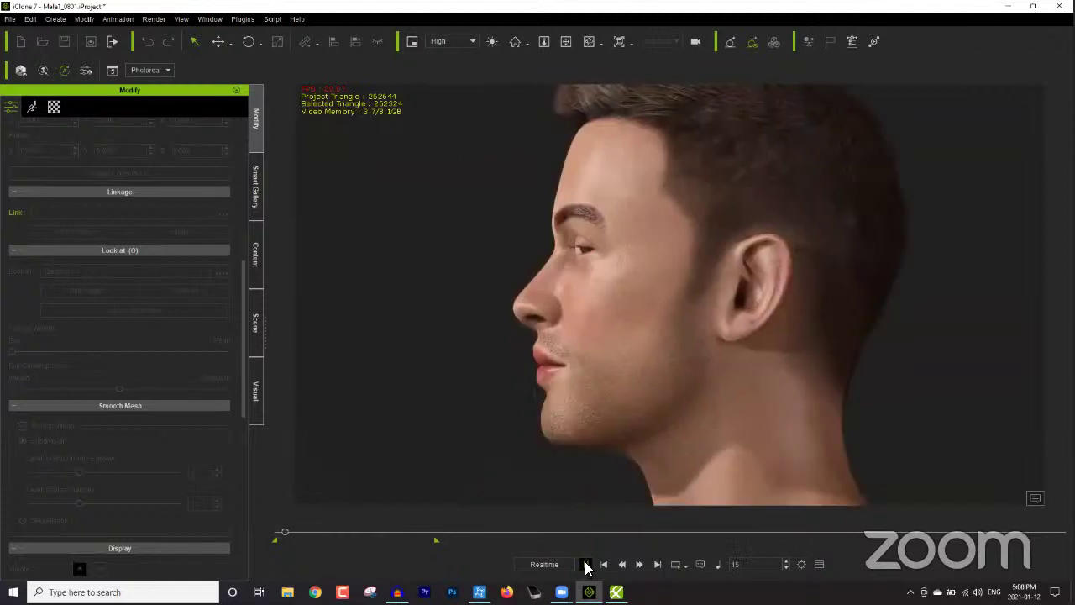
left_click(587, 565)
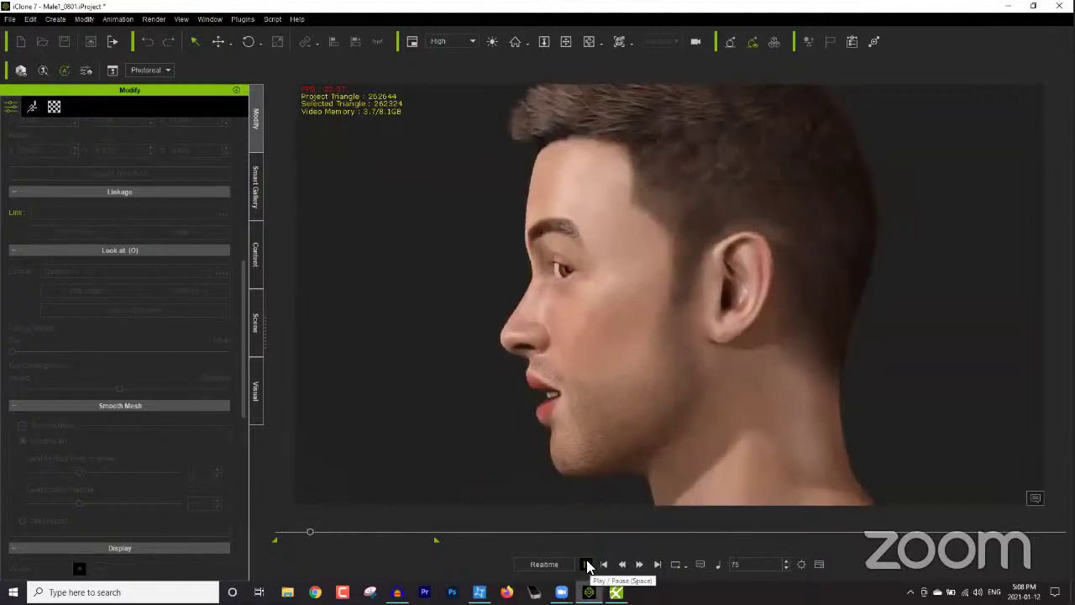
left_click(587, 565)
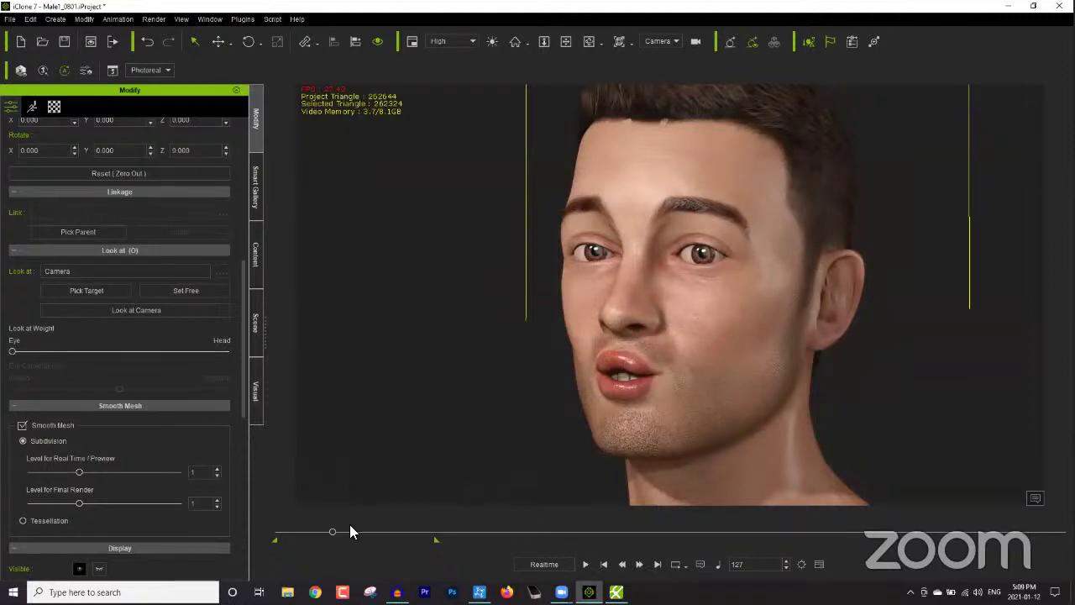
left_click_drag(332, 532, 410, 534)
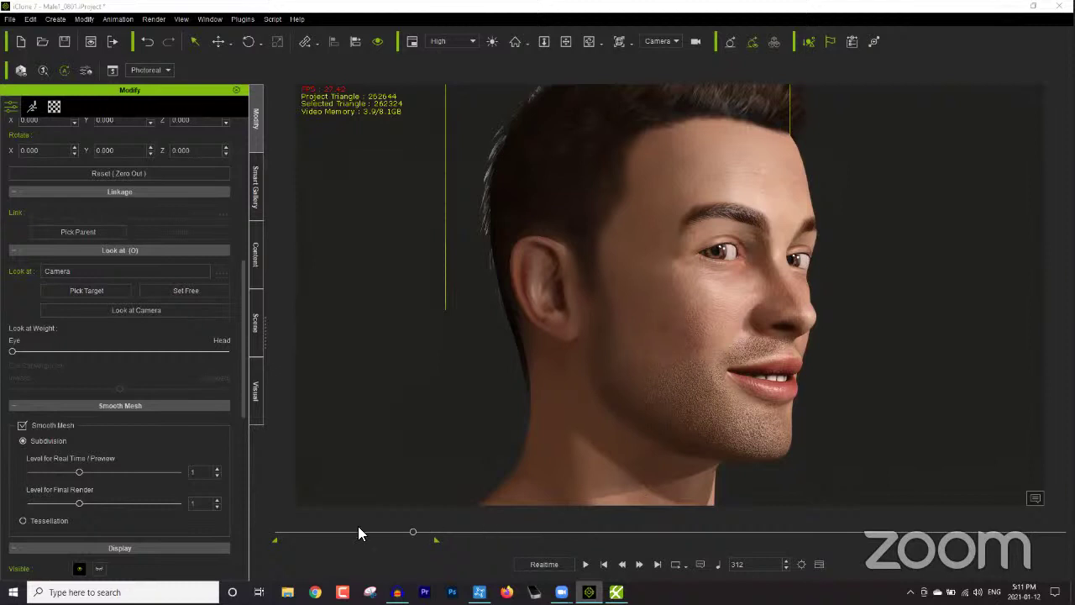
left_click(435, 538)
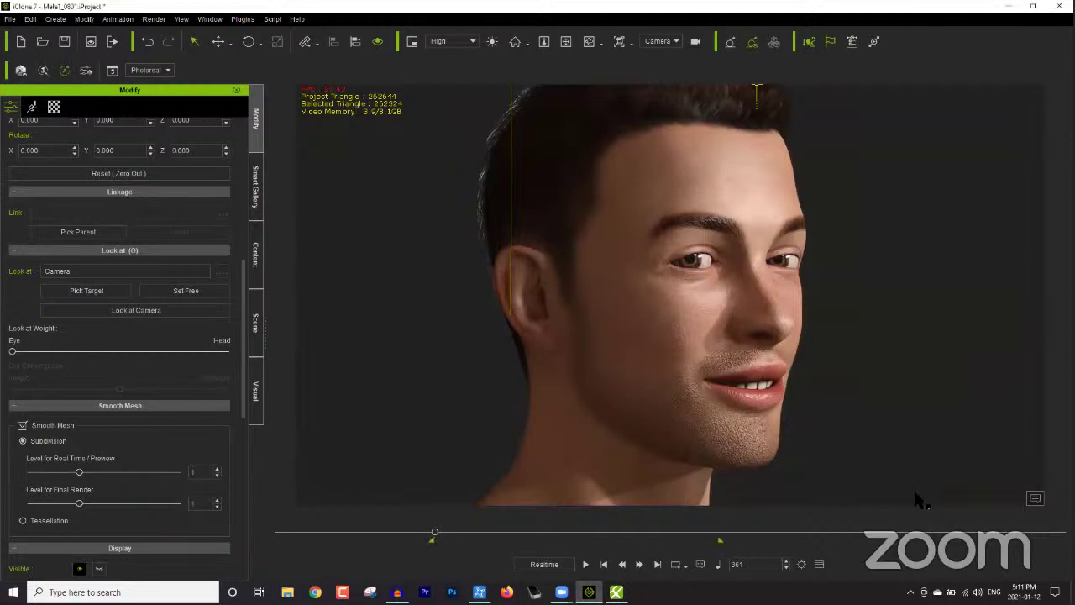
key("F3")
key("alt+Tab")
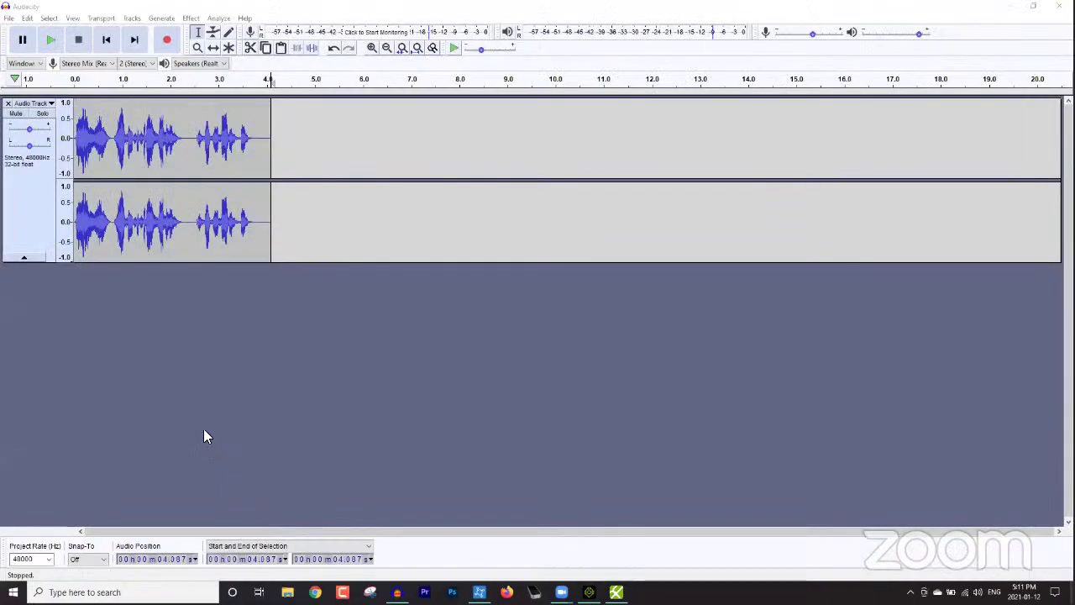
key("super+d")
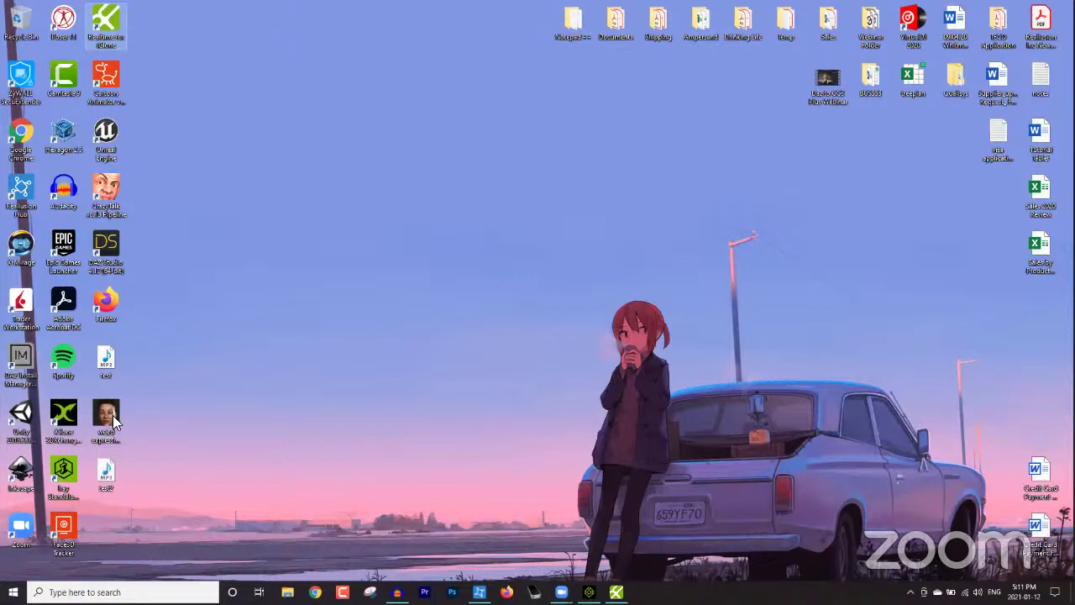
mouse_move(608, 550)
left_mouse_down()
mouse_move(603, 523)
mouse_move(588, 561)
mouse_move(597, 556)
left_mouse_up()
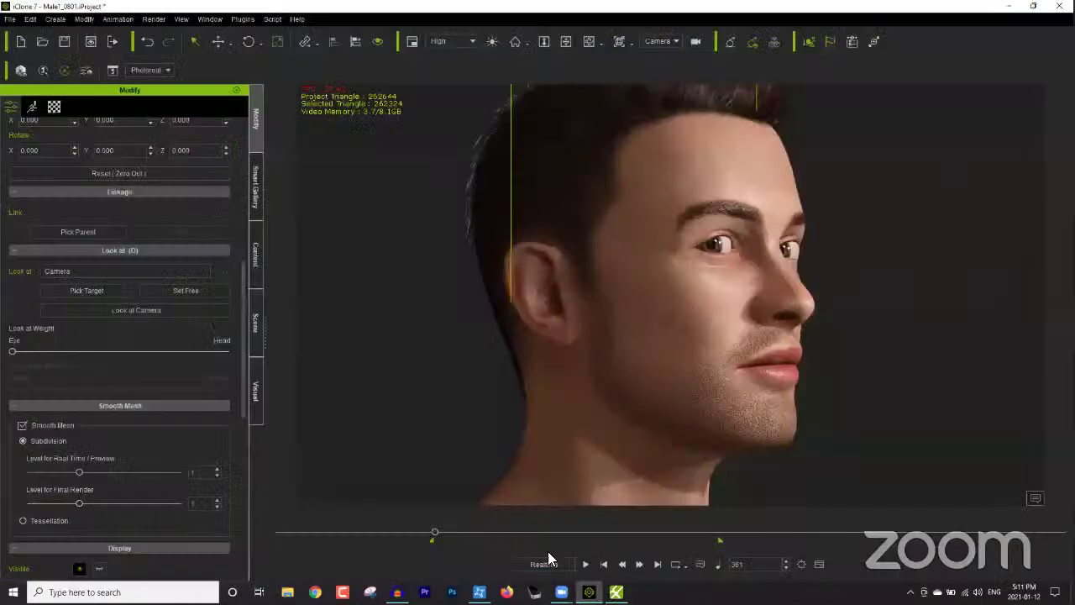
- Clear Male_1's camera look-at target at frame 361, then orbit to a frontal view of the head
left_click(584, 565)
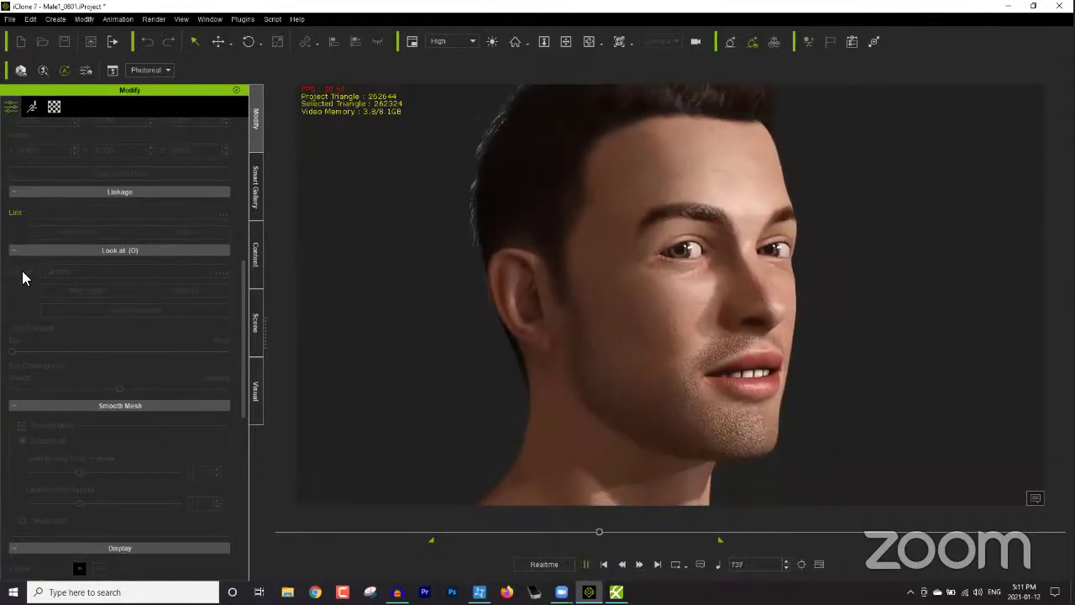
key("space")
left_click(134, 311)
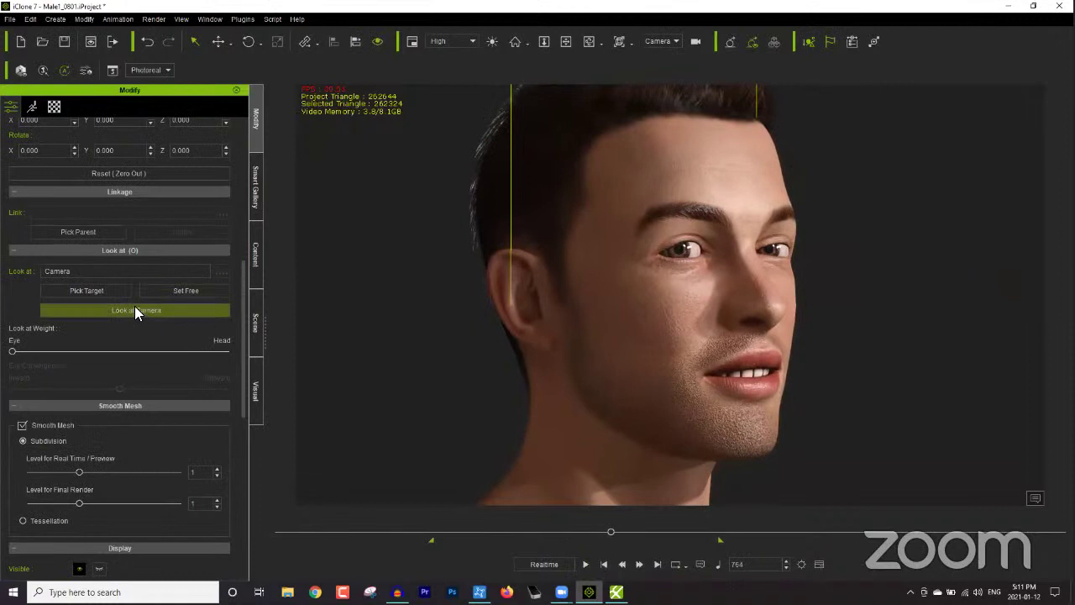
left_click(182, 291)
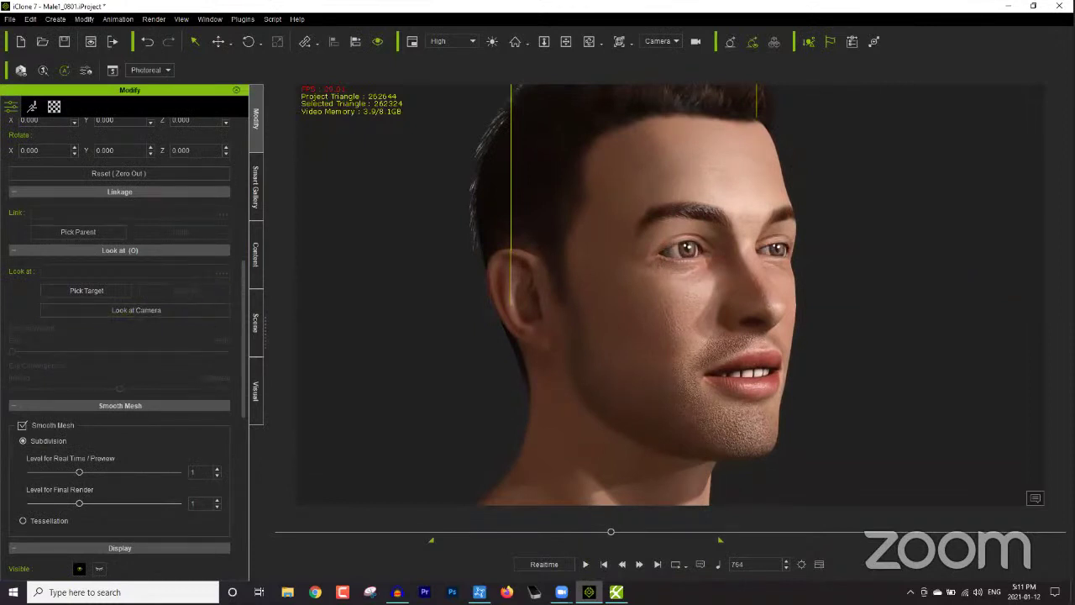
left_click(604, 564)
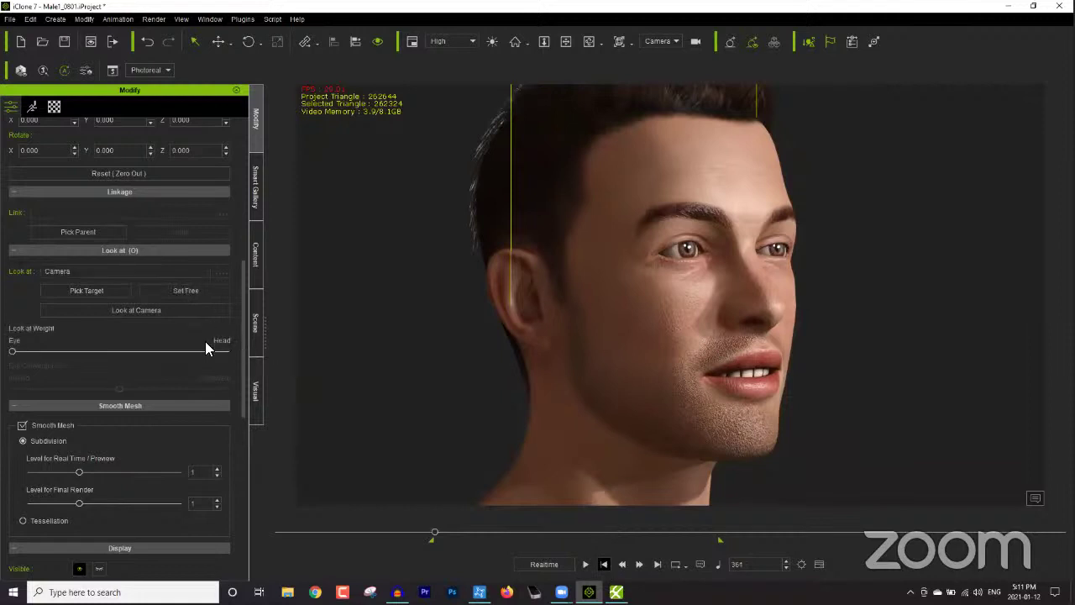
left_click(180, 294)
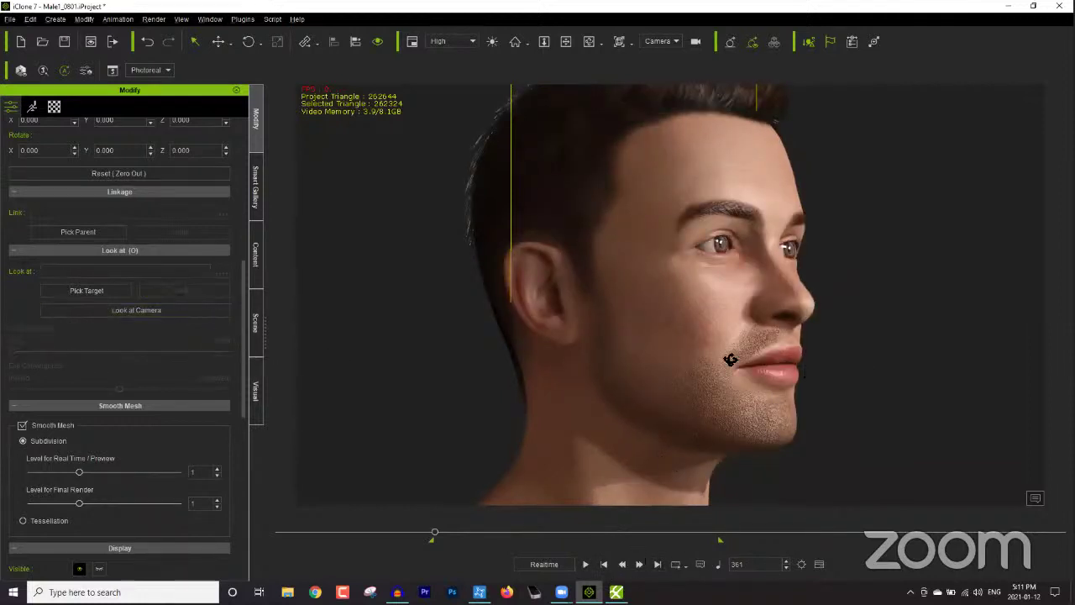
right_click_drag(731, 359, 617, 471)
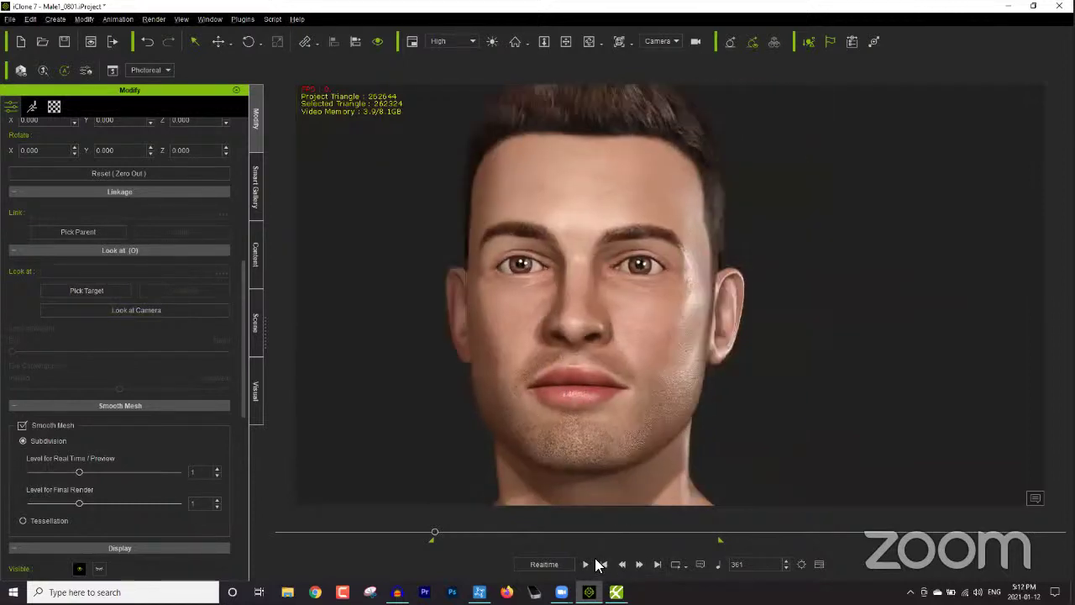
- Play and pause the facial animation, show the timeline with F3, and launch iClone 3DXchange
left_click(591, 563)
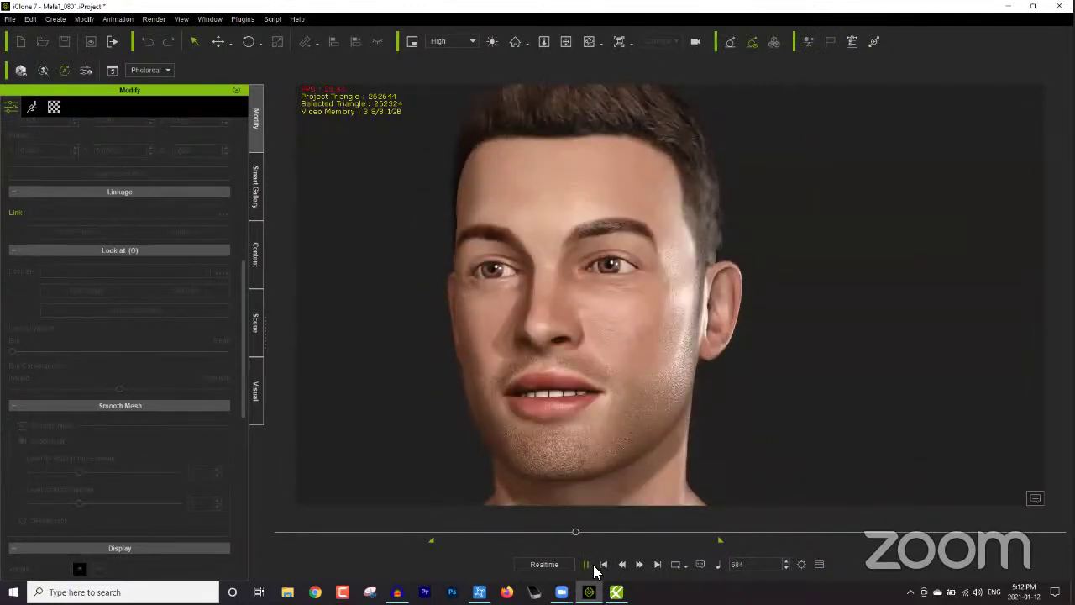
left_click(588, 565)
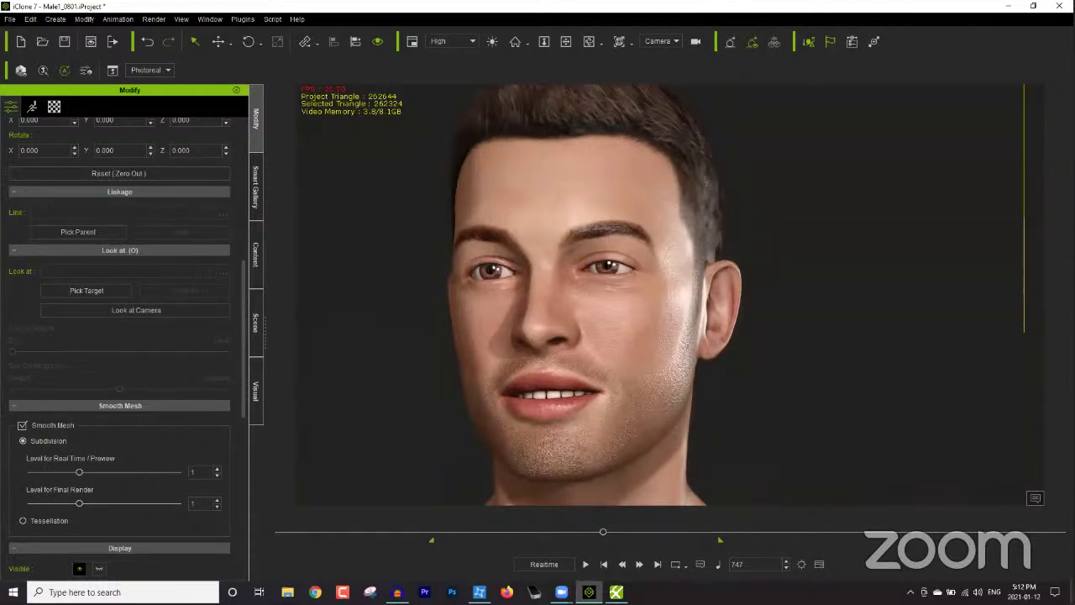
key("F3")
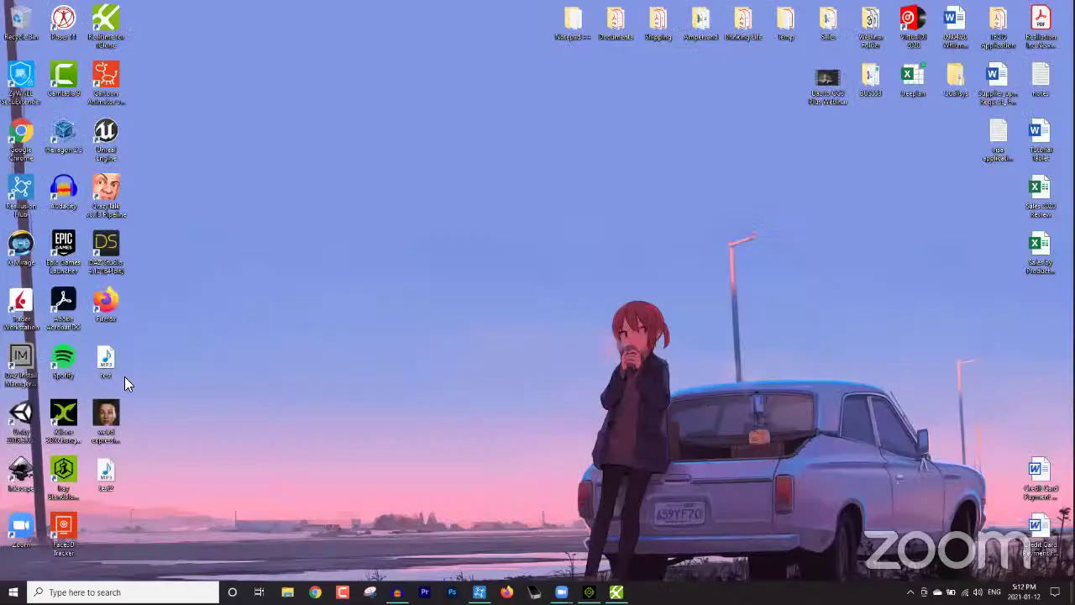
double_click(70, 425)
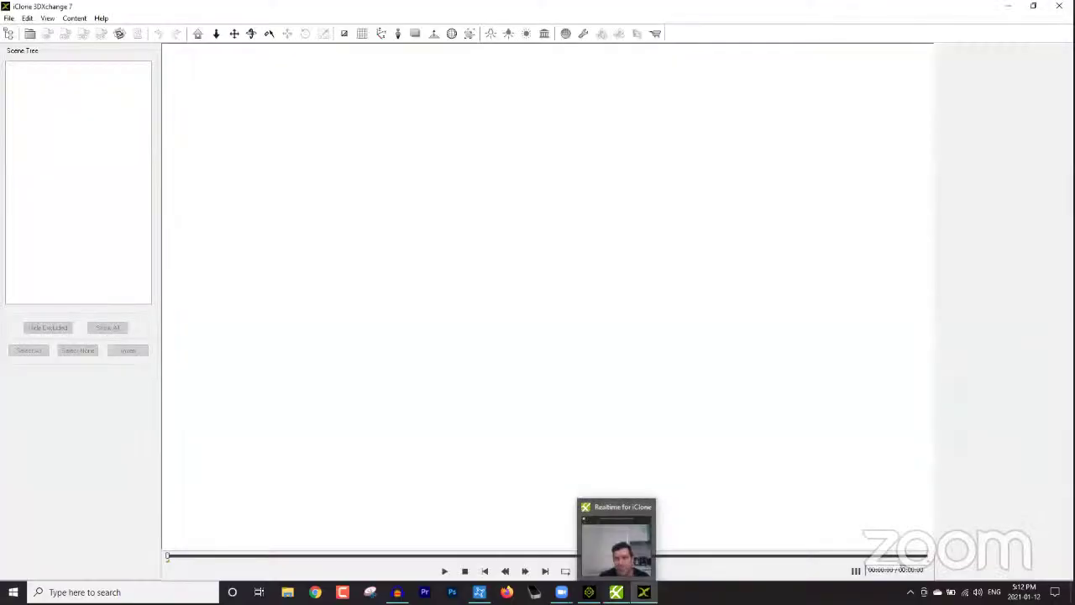
- Dismiss the 3DXchange startup splash, then minimize and restore the 3DXchange window
left_click(616, 592)
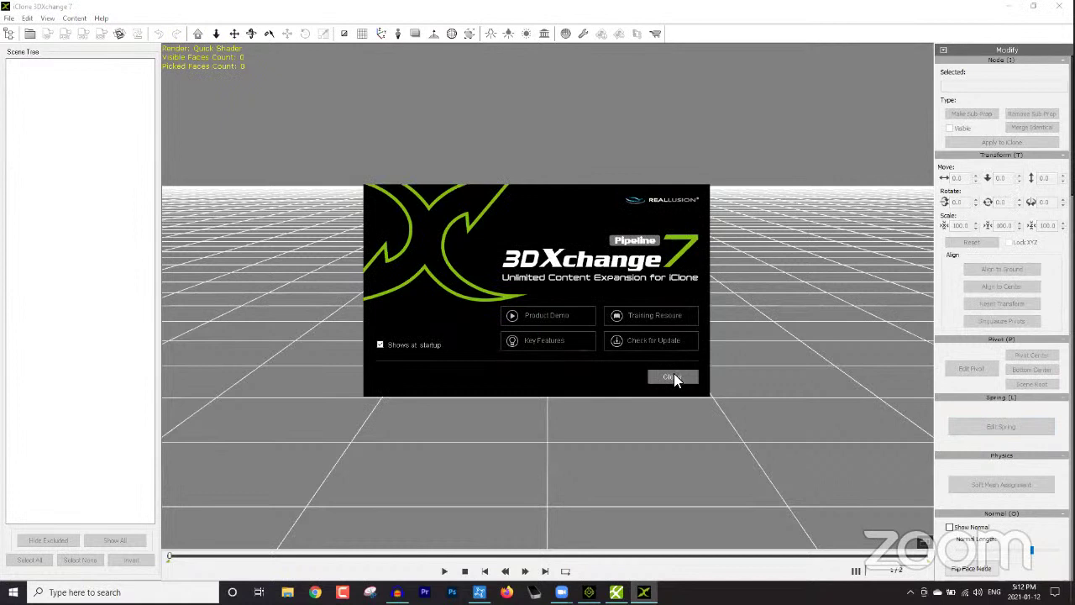
left_click(673, 376)
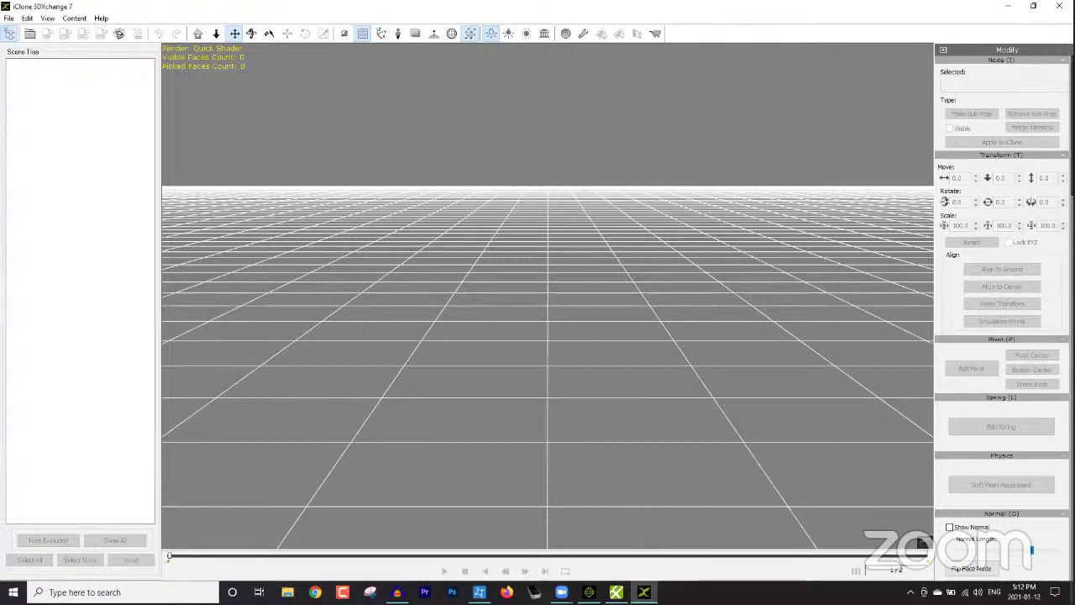
left_click(643, 592)
key("alt+Tab")
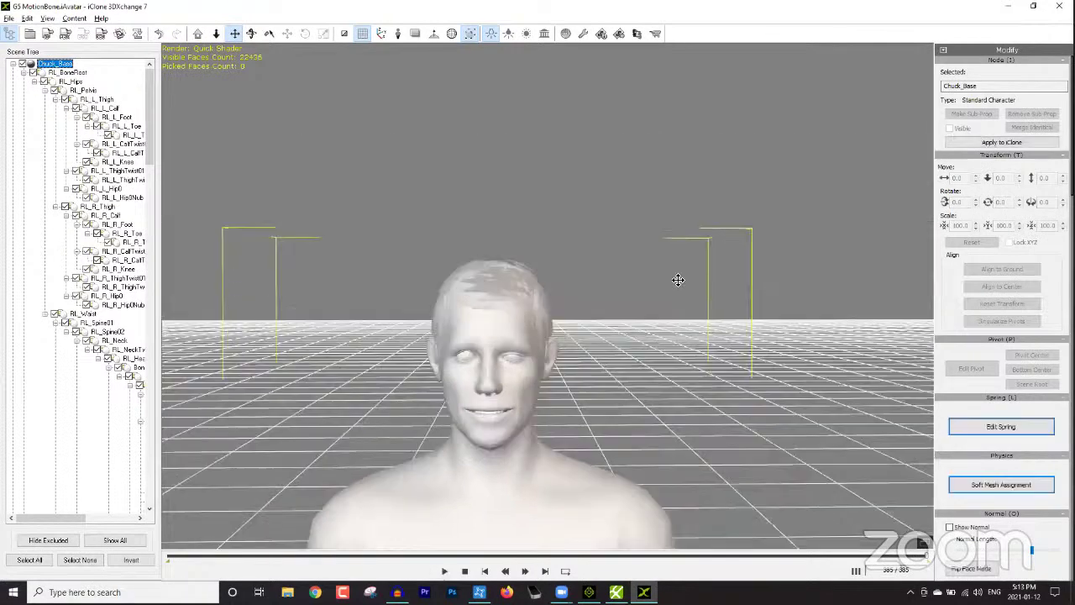
- Play Chuck_Base's facial animation close up from frame 1, then open the File menu's export options
scroll(680, 360, "up", 3)
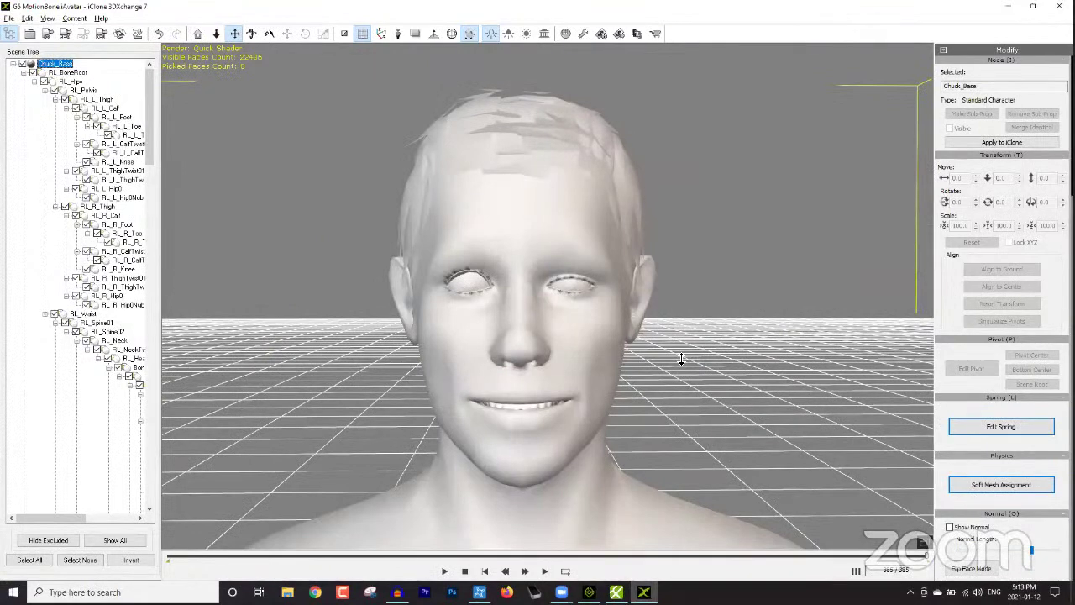
right_click_drag(679, 359, 711, 470)
right_click_drag(566, 543, 504, 567)
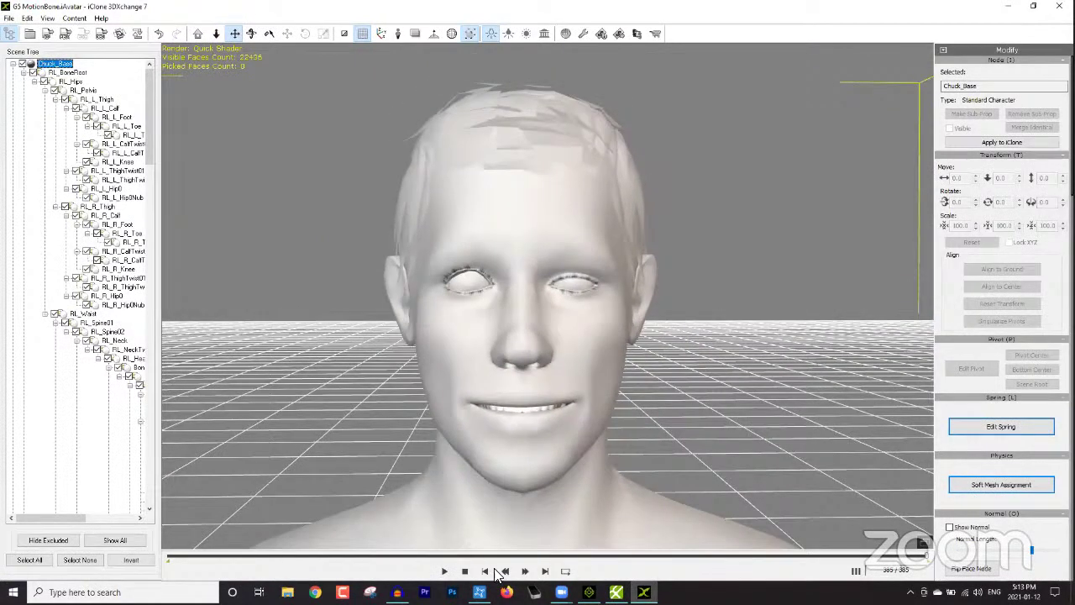
left_click(486, 571)
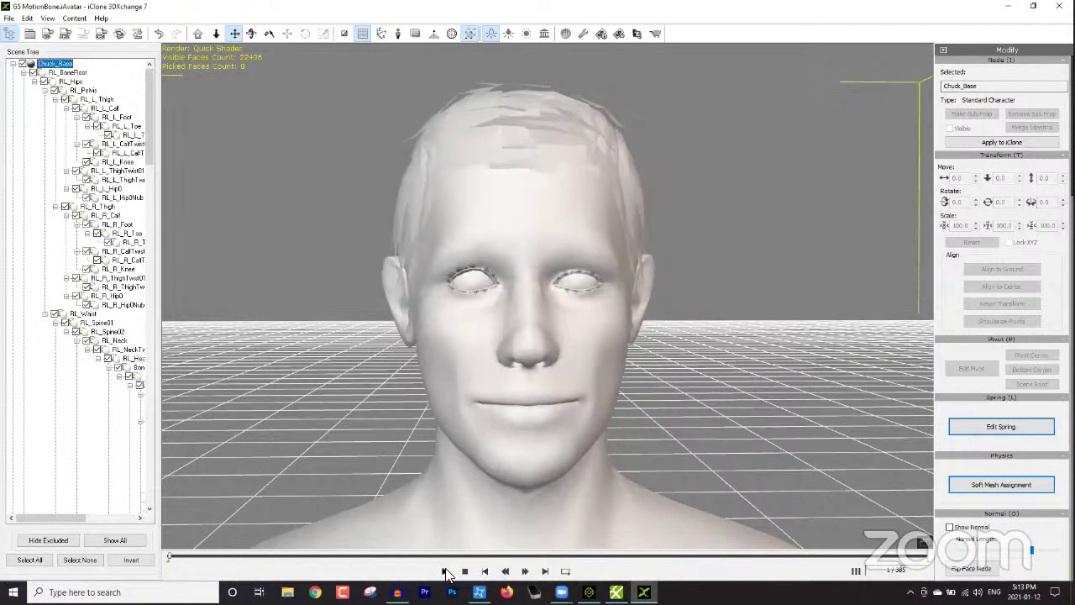
left_click(446, 571)
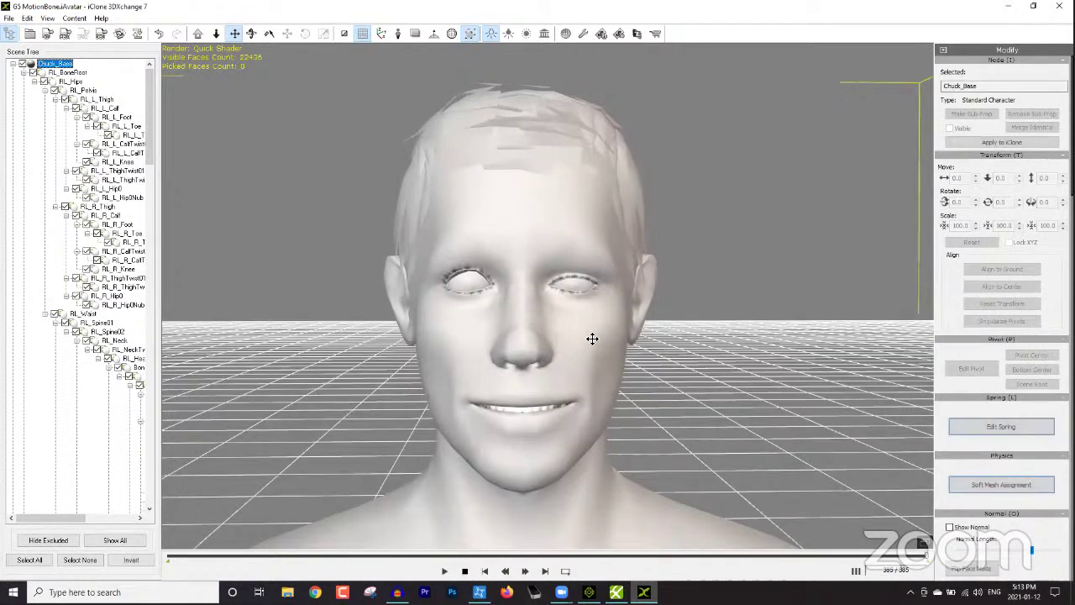
left_click(7, 17)
mouse_move(40, 69)
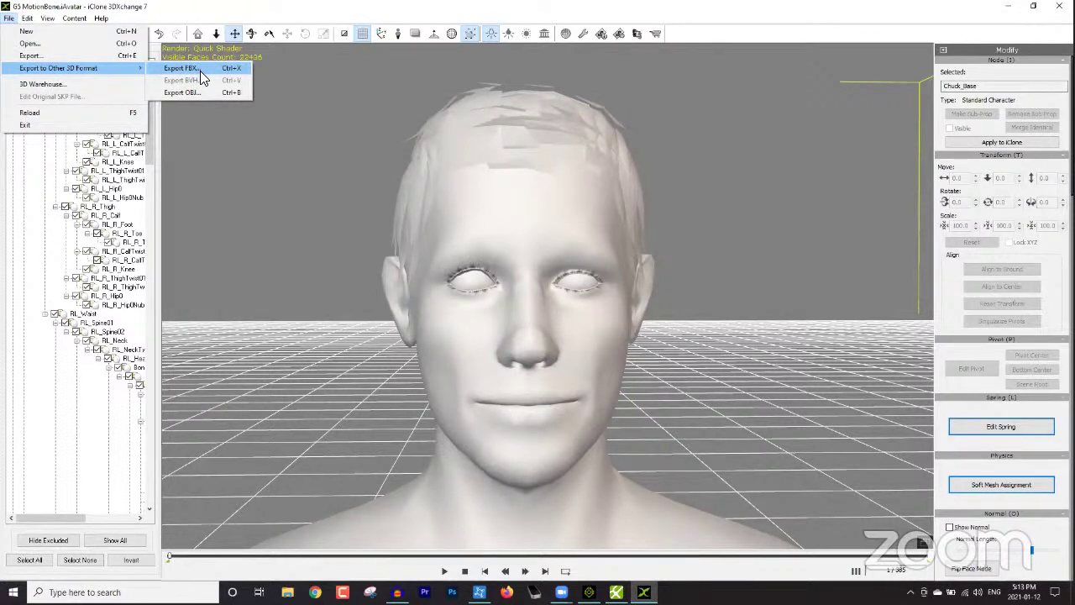
- Close 3DXchange from the taskbar, declining the export prompt without exporting
left_click(217, 16)
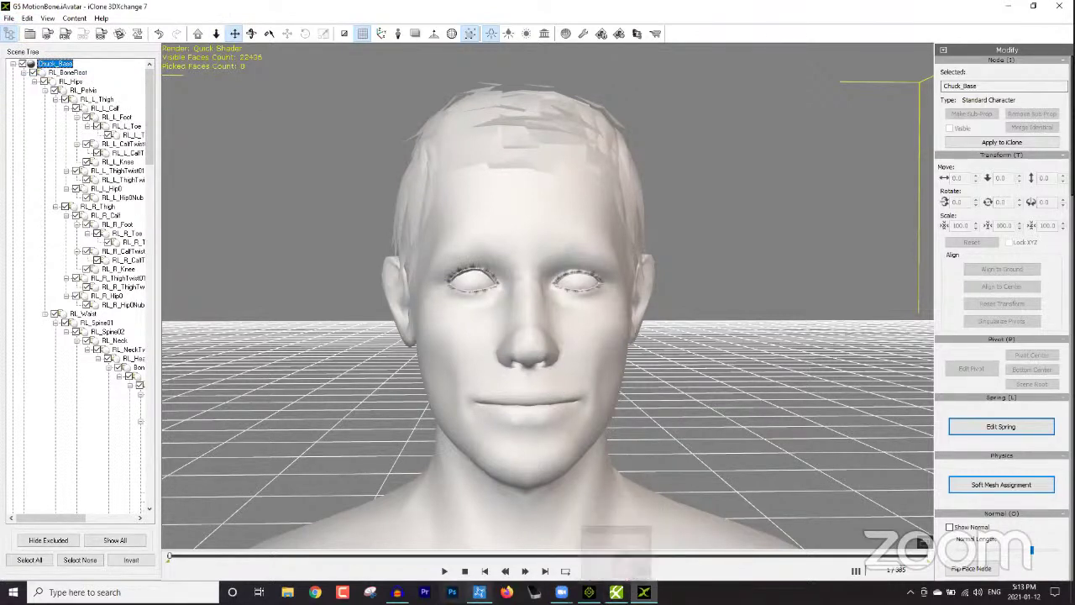
mouse_move(617, 592)
left_click(1057, 6)
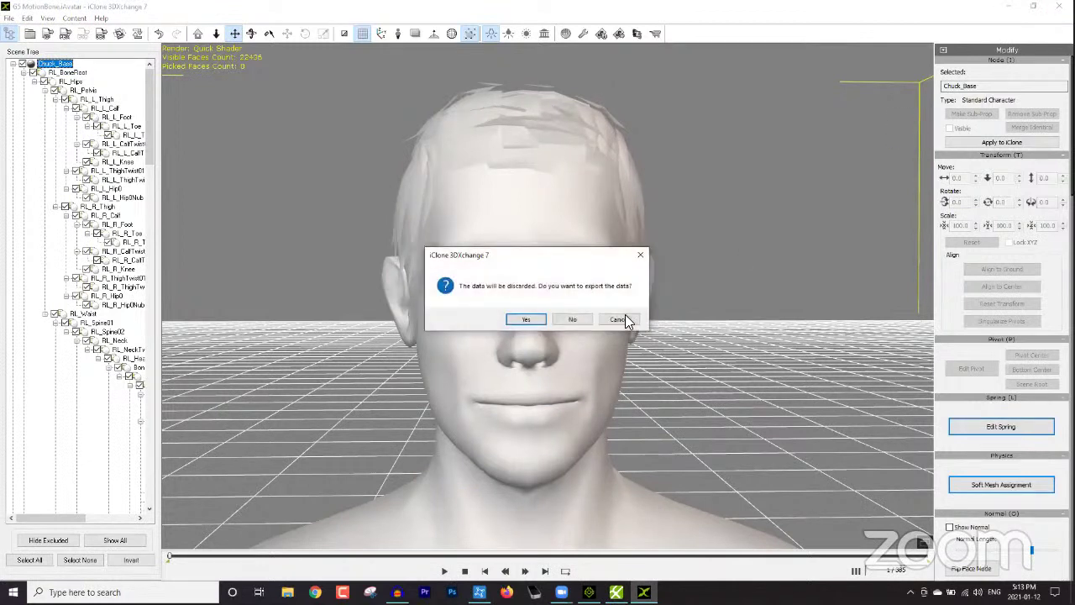
left_click(573, 320)
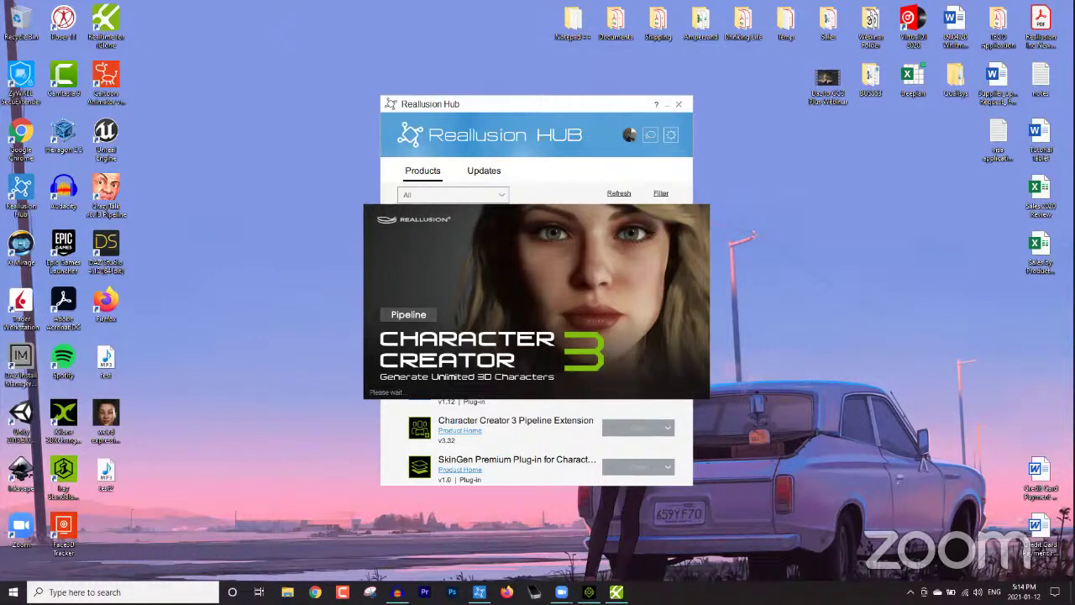
- Bring the Reallusion Hub window forward and minimize it while Character Creator 3 loads
mouse_move(616, 592)
left_click(625, 106)
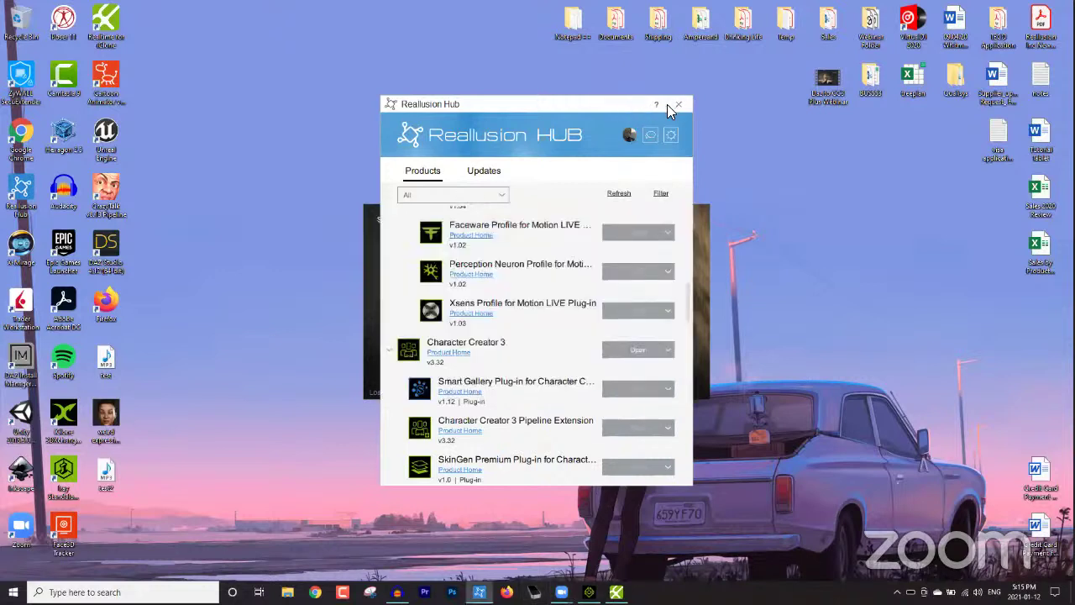
left_click(667, 104)
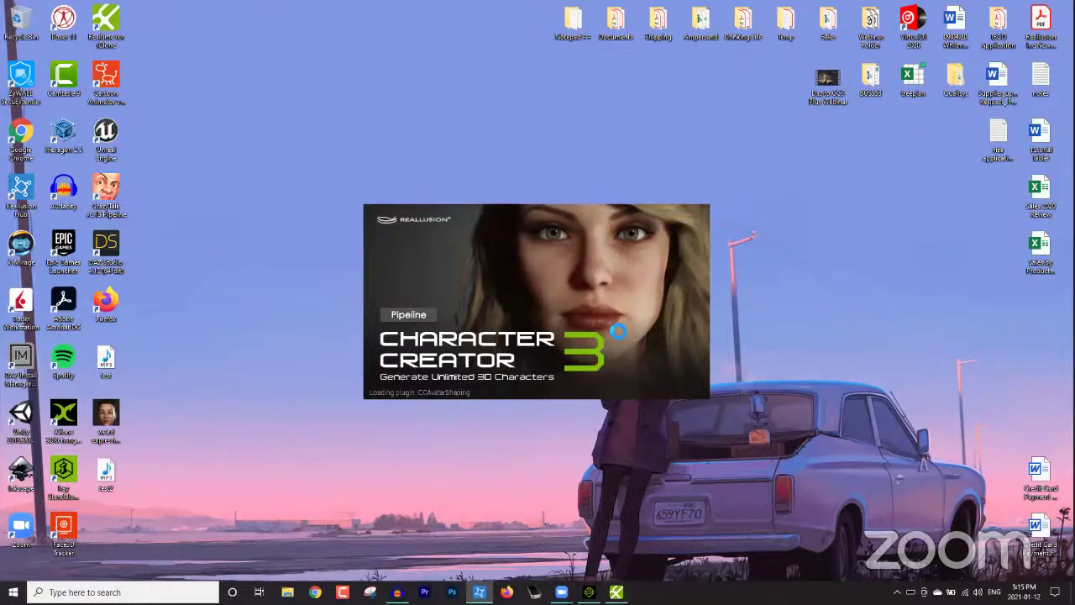
- Wait for Character Creator 3 to finish loading the CC3_Base_Plus avatar
mouse_move(617, 592)
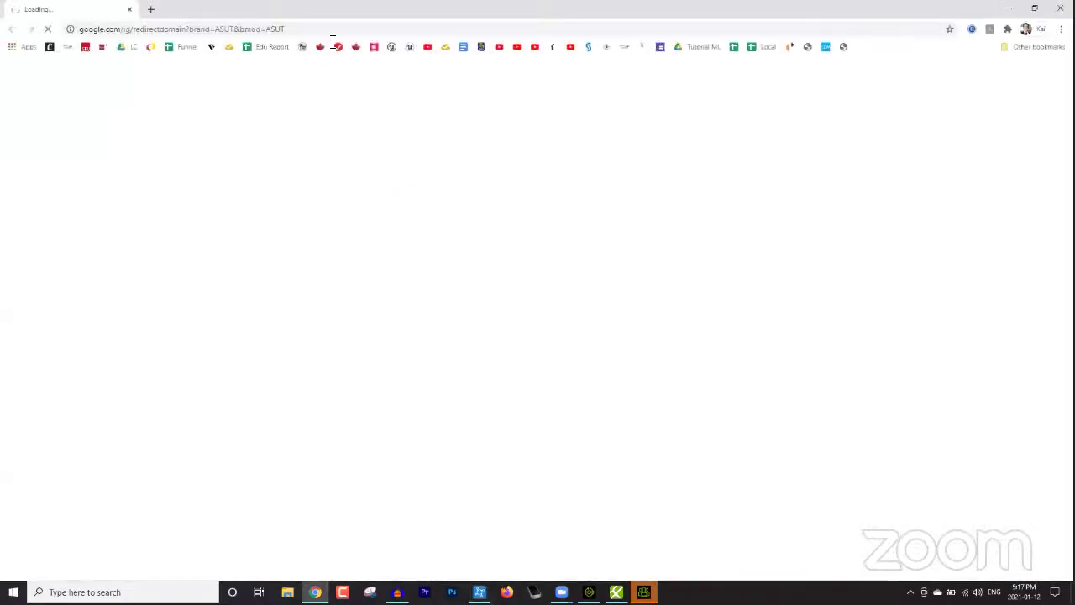
- Open the Reallusion forum in Chrome, then switch back to the iClone 7 project
left_click(336, 31)
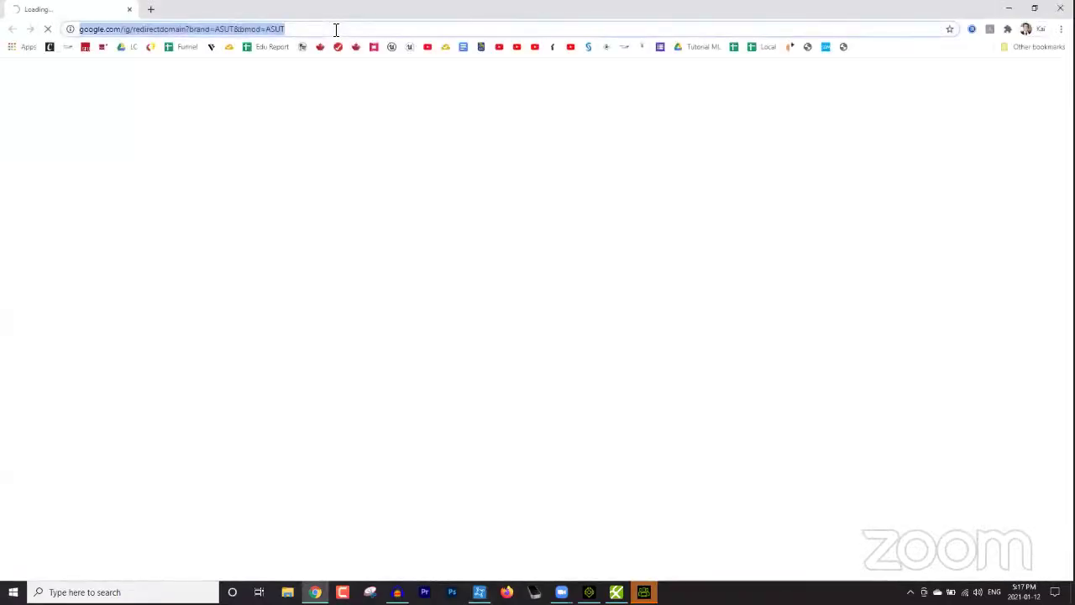
type("foru")
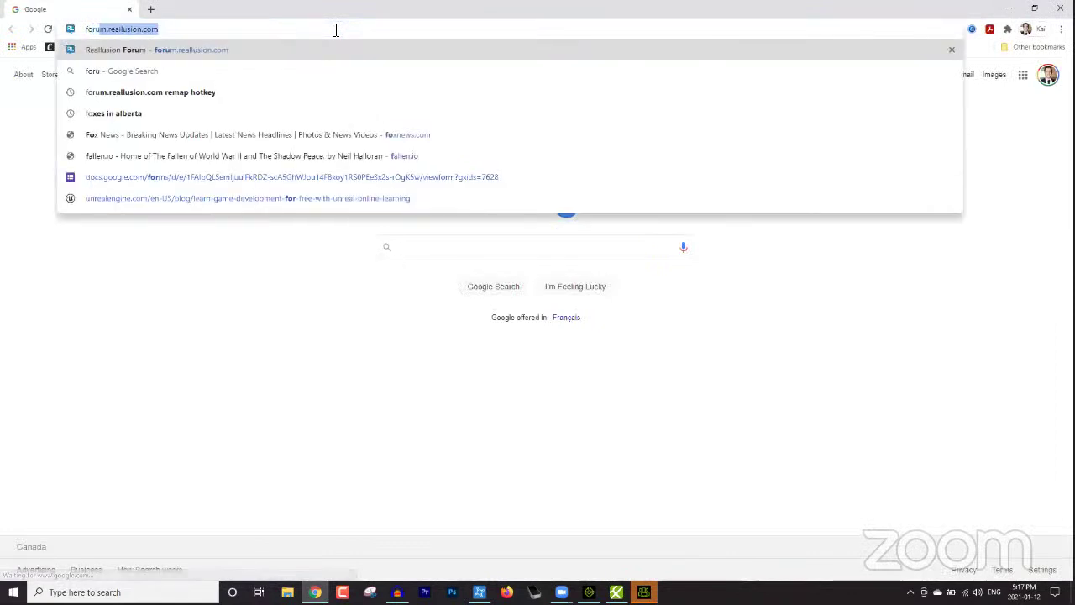
key("Return")
left_click(286, 32)
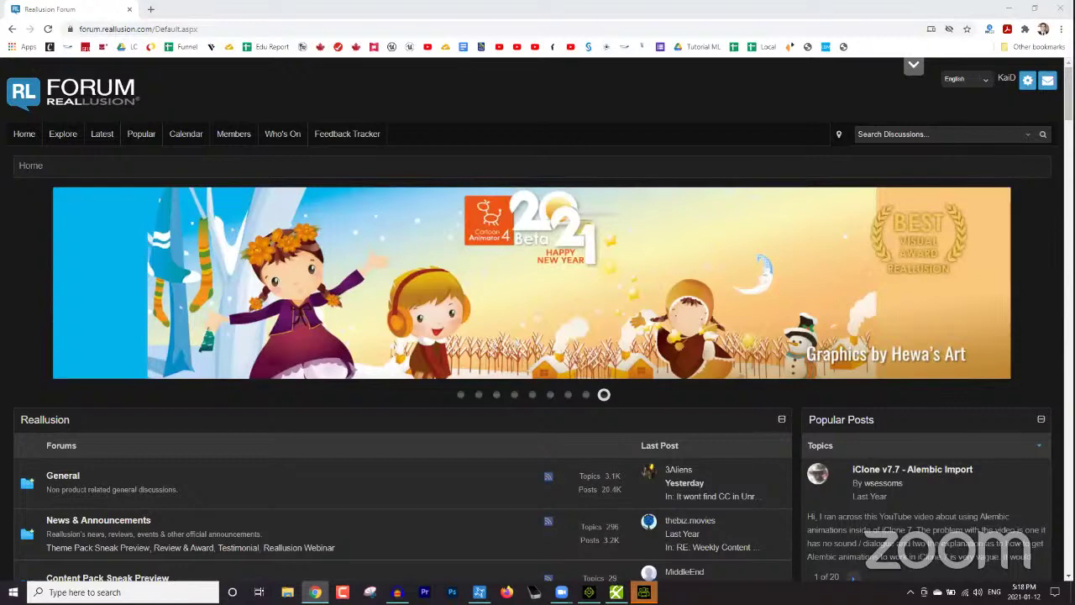
left_click(643, 592)
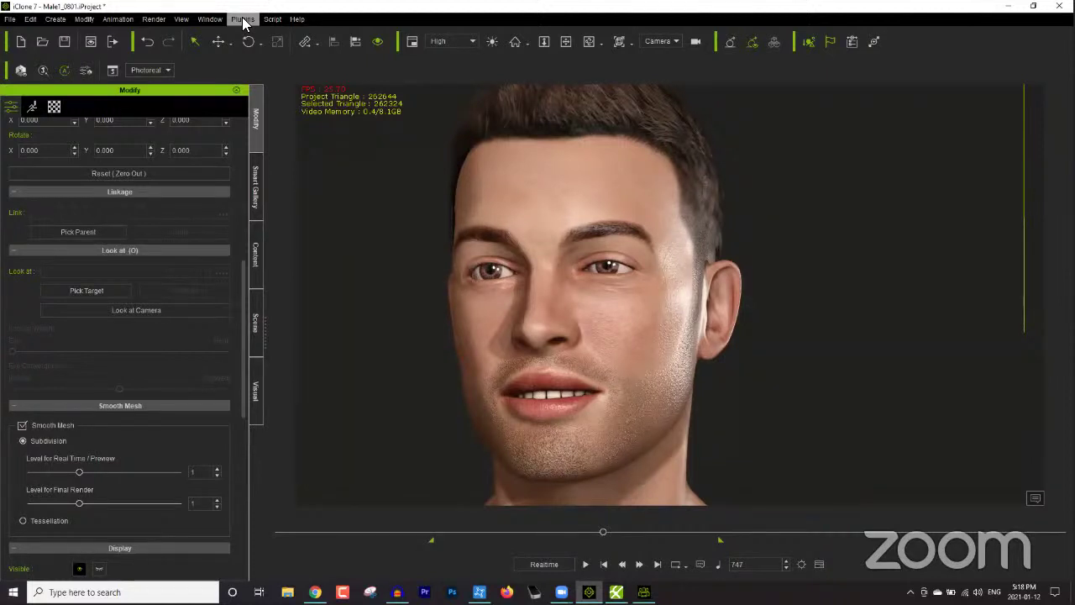
- Open the Motion LIVE mocap panel from the Plugins menu
left_click(242, 17)
mouse_move(336, 133)
left_click(407, 137)
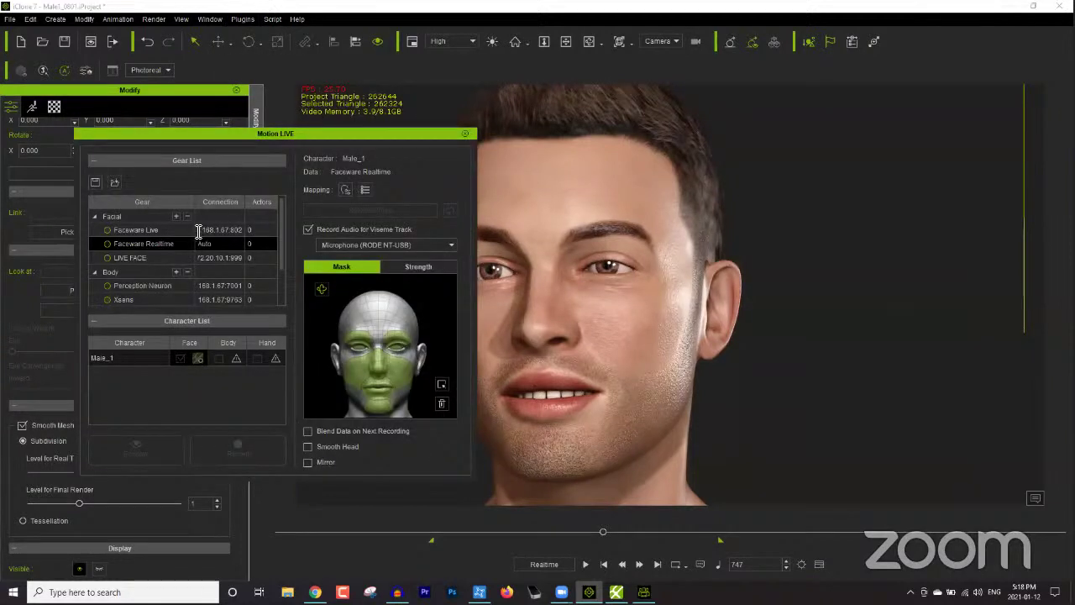
- Inspect the Faceware Live connection IP address, then close the Motion LIVE panel
left_click(204, 235)
double_click(195, 229)
left_click(209, 233)
double_click(208, 230)
left_click(242, 231)
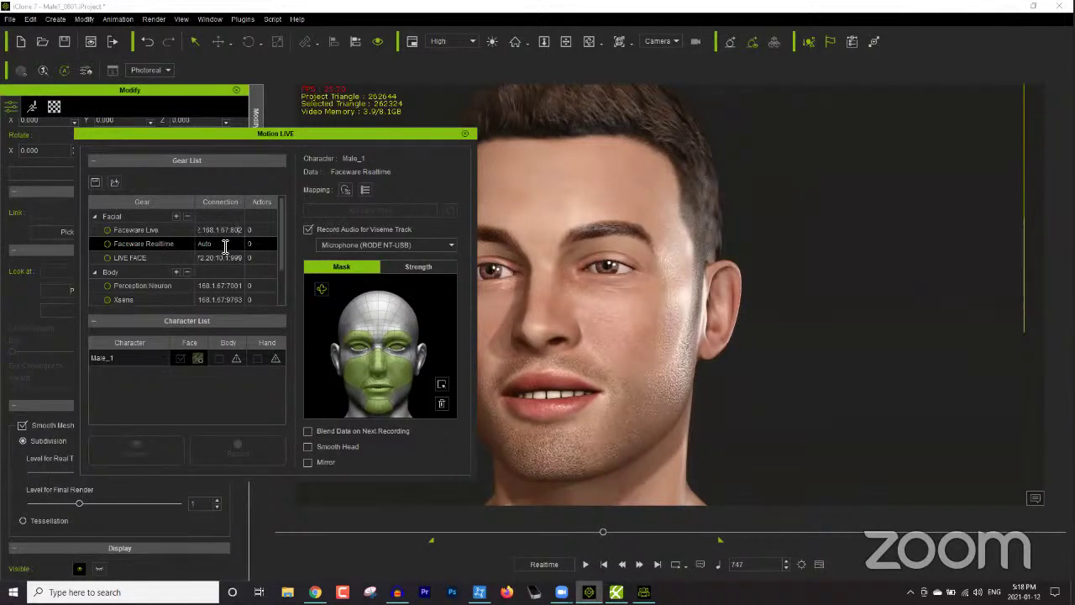
left_click(465, 134)
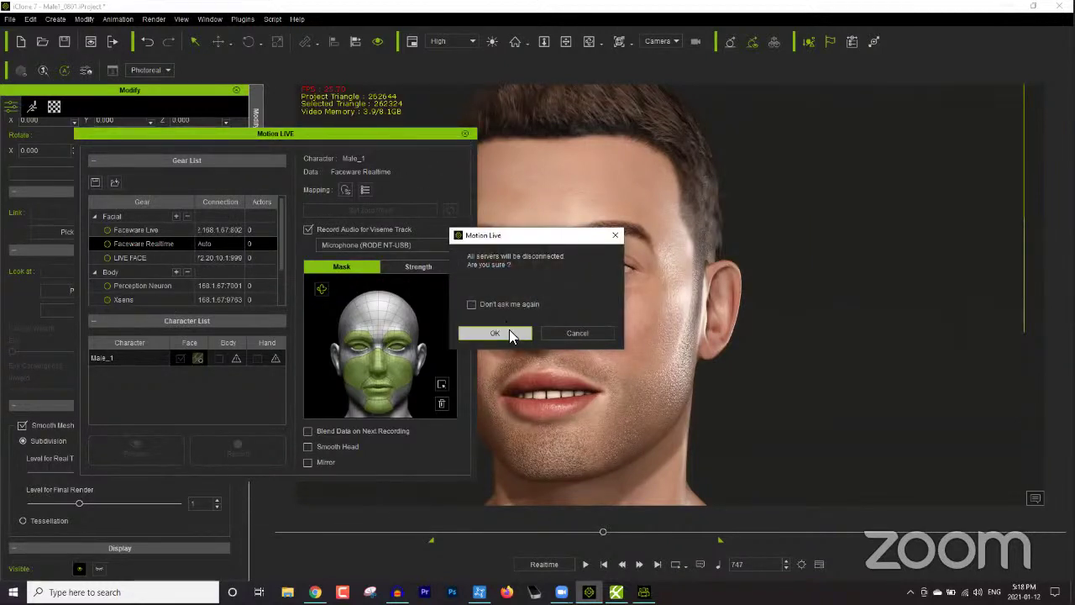
- Confirm with OK that all mocap servers disconnect and Motion LIVE closes
left_click(508, 329)
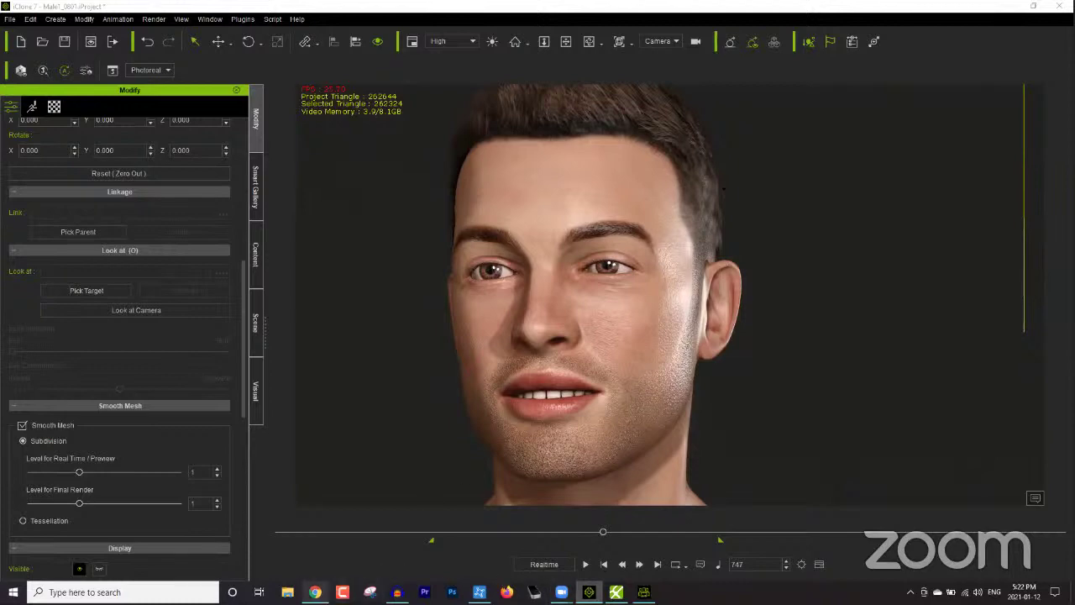
- Search Chrome for Motion LIVE for iClone, open its plug-in page, then the $199.00 iClone 7 store page
key("alt+Tab")
left_click(156, 30)
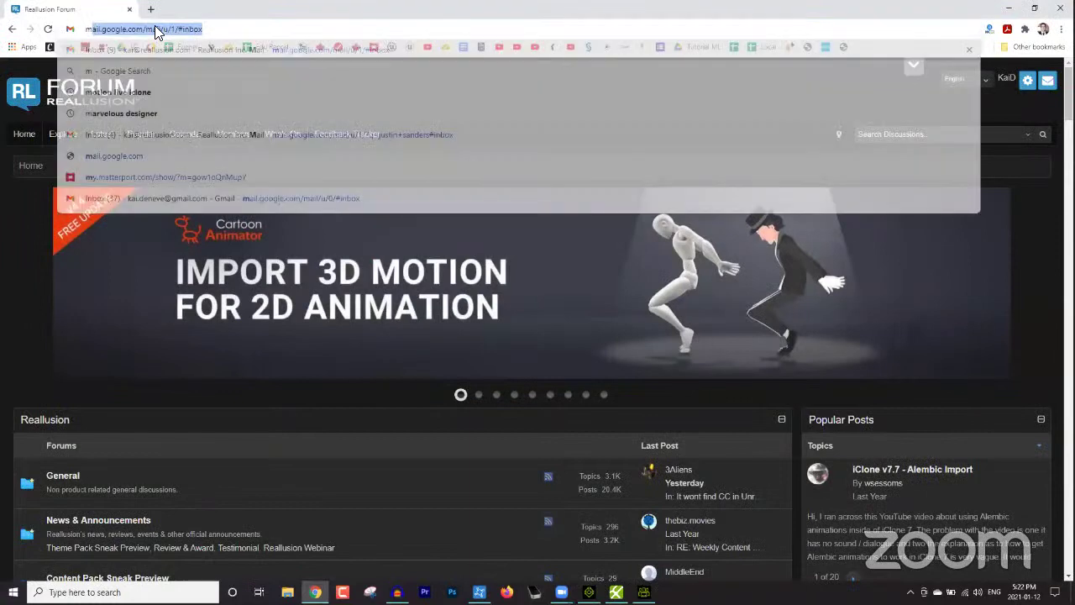
type("motion live iclone")
key("Return")
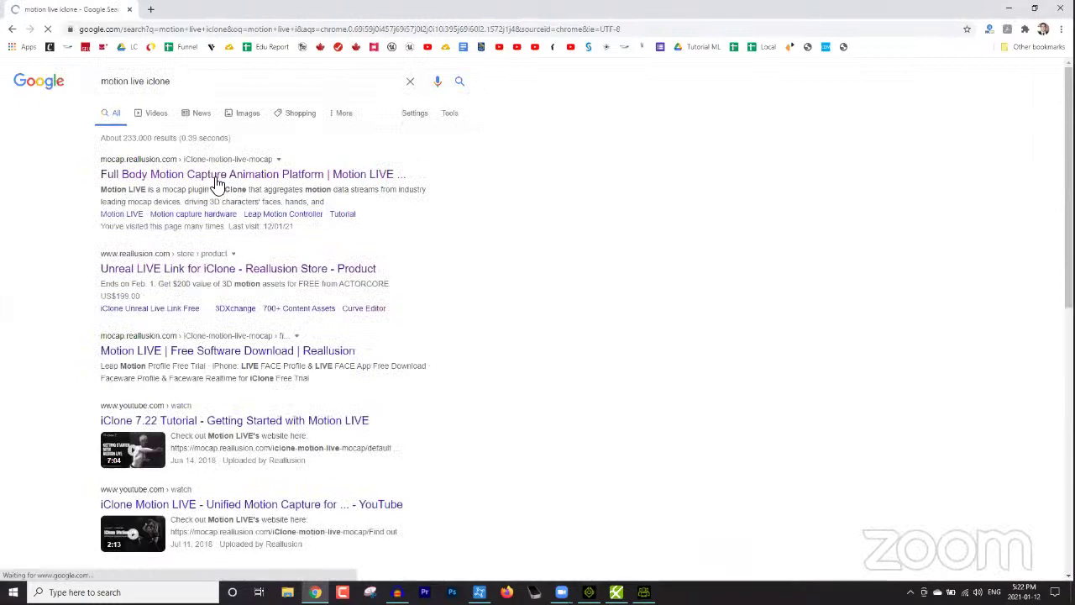
left_click(320, 178)
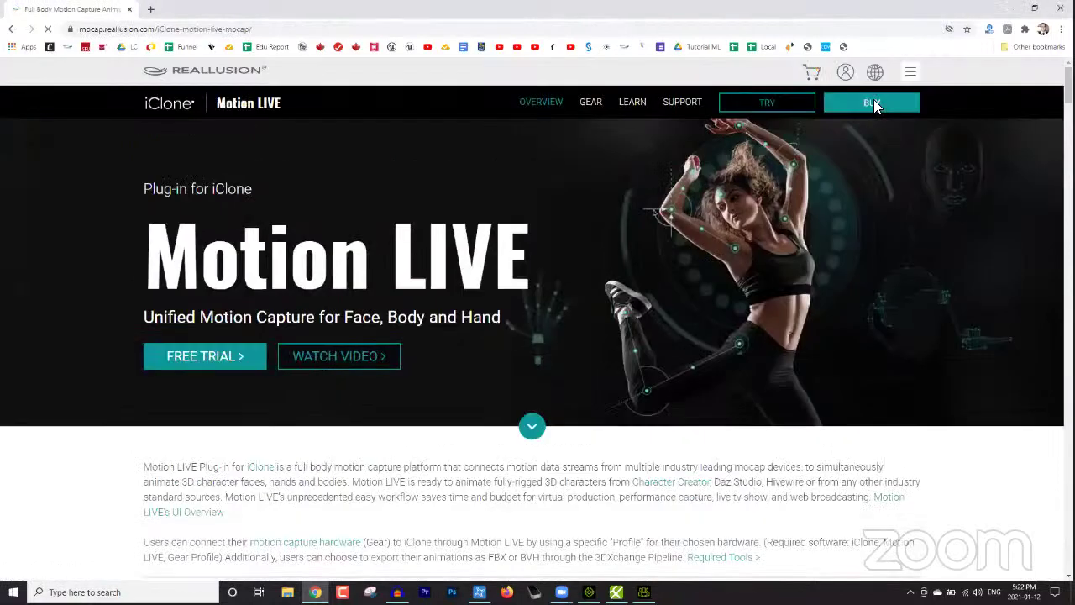
left_click(874, 102)
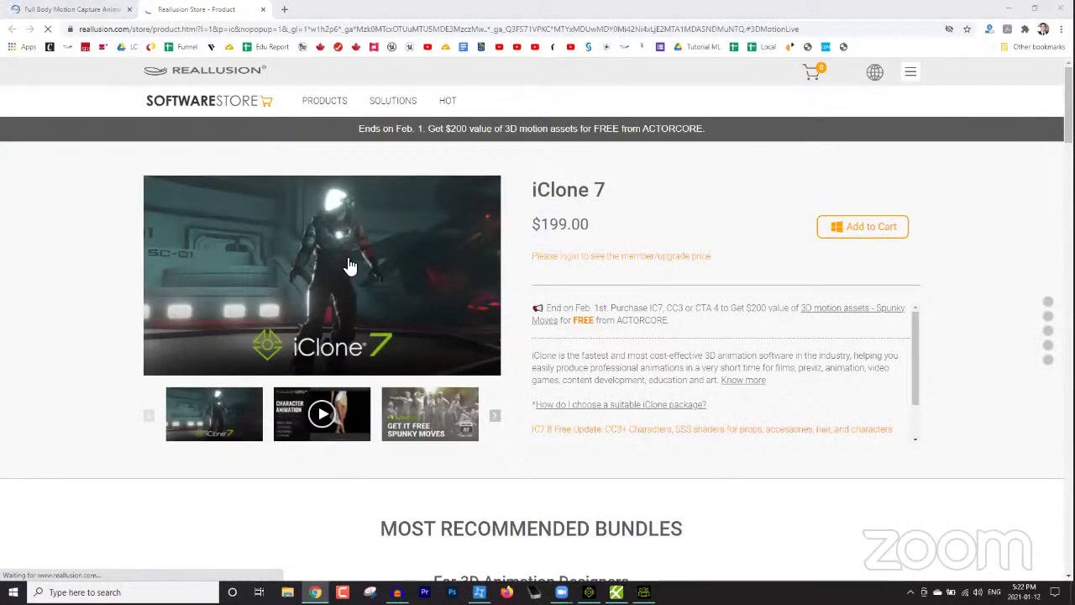
- Scroll down the iClone 7 store page through the mocap bundles and add-ons
scroll(361, 277, "down", 1)
scroll(472, 303, "down", 1)
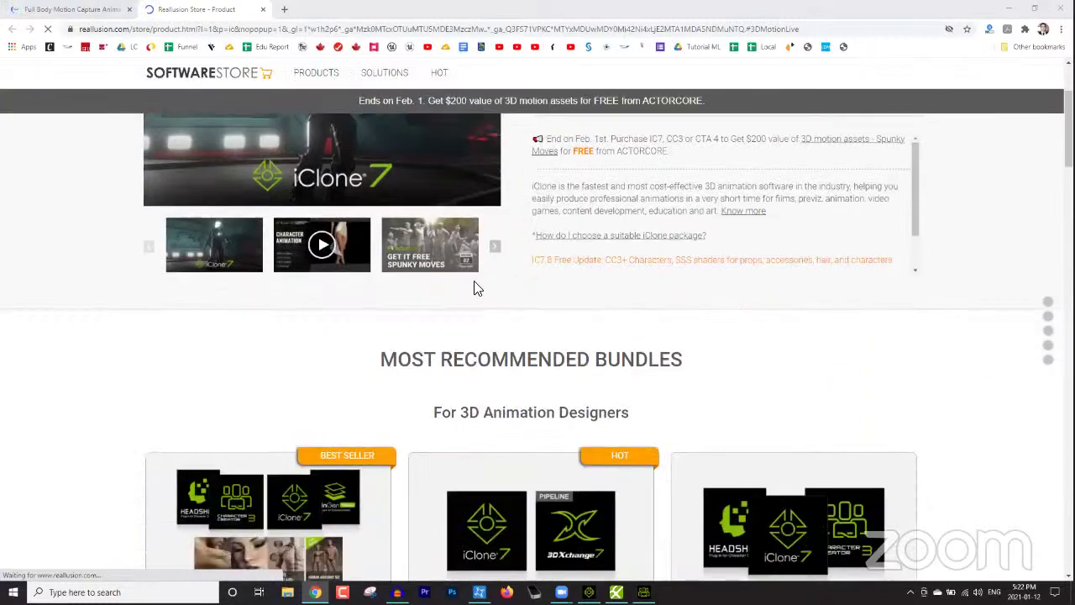
scroll(454, 290, "down", 1)
scroll(453, 294, "down", 3)
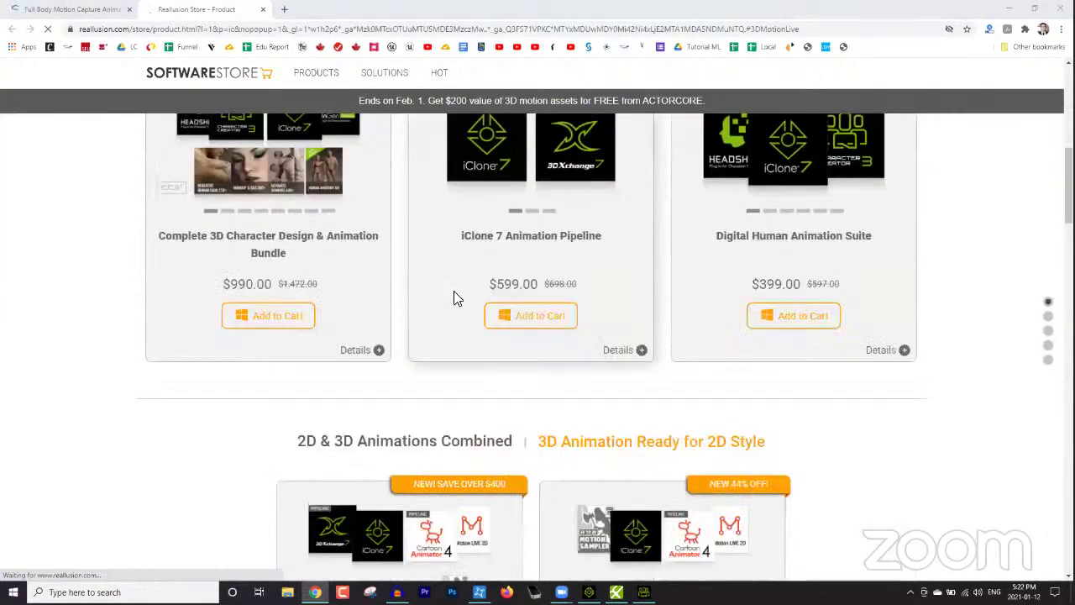
scroll(458, 305, "down", 3)
scroll(474, 301, "down", 2)
scroll(474, 299, "down", 2)
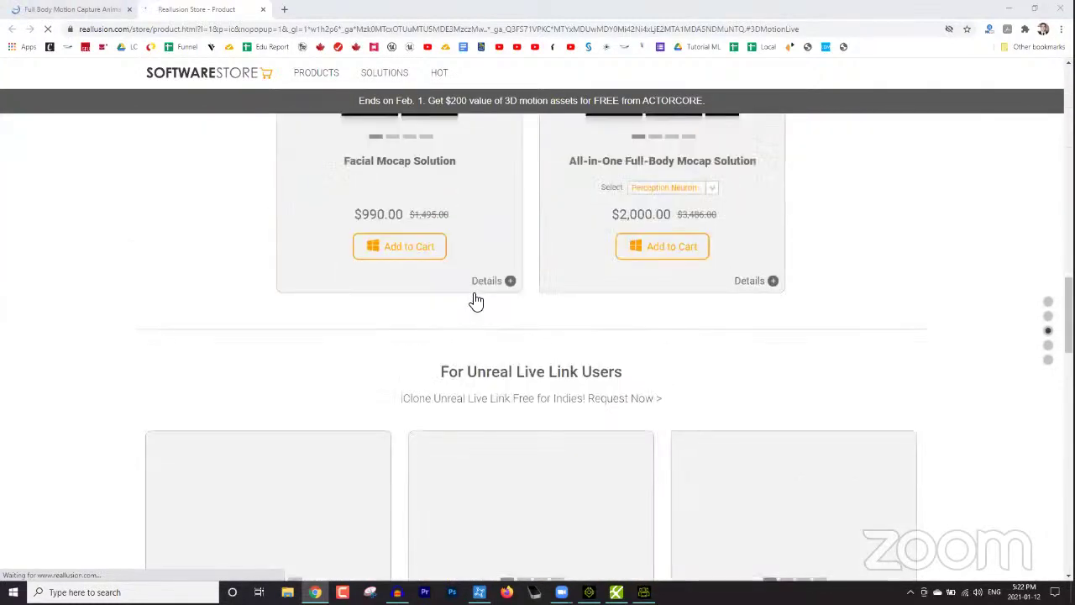
scroll(474, 300, "down", 4)
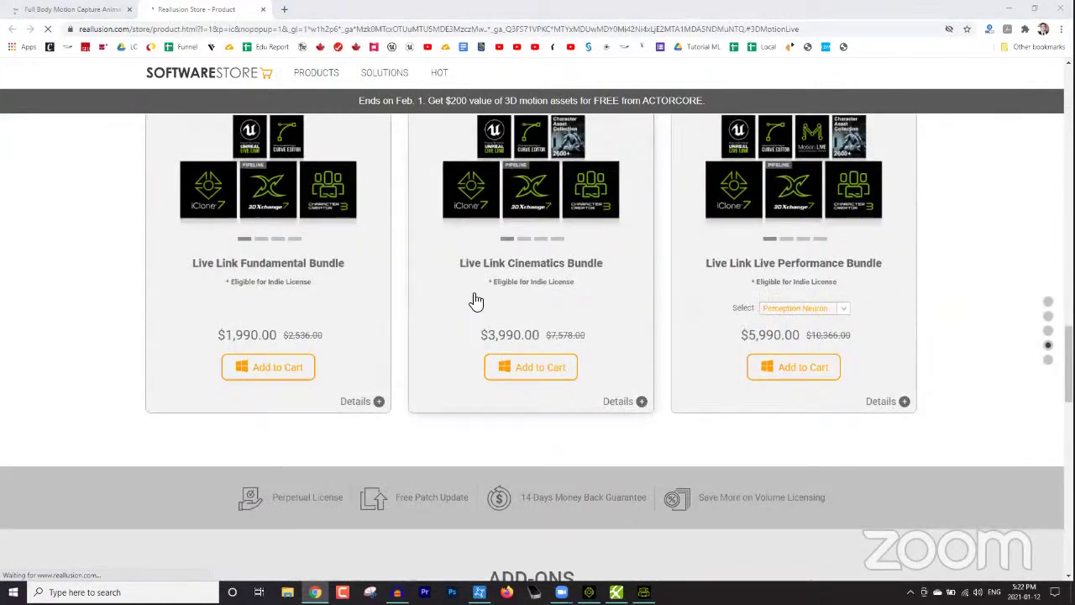
scroll(517, 303, "down", 6)
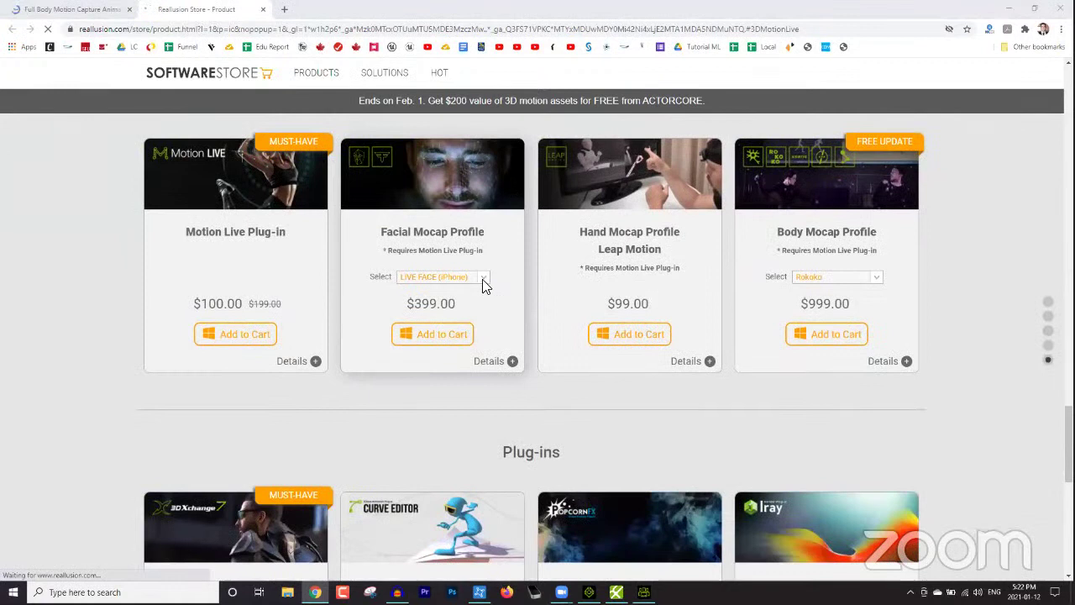
- Compare Facial Mocap Profile prices by switching to Faceware and back to LIVE FACE (iPhone)
left_click(483, 280)
left_click(462, 299)
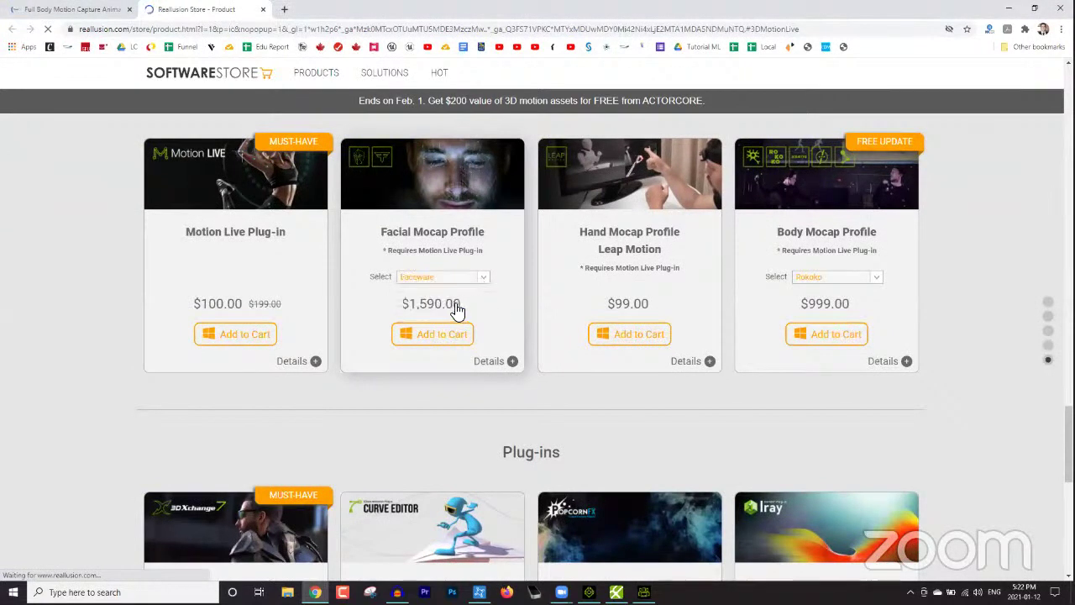
scroll(445, 321, "up", 1)
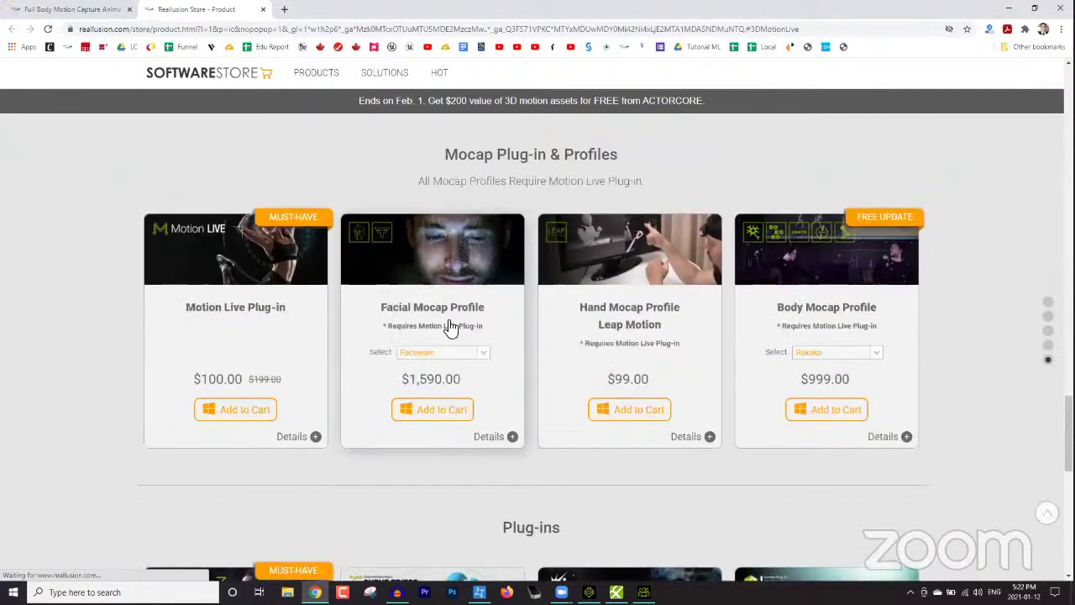
left_click(483, 353)
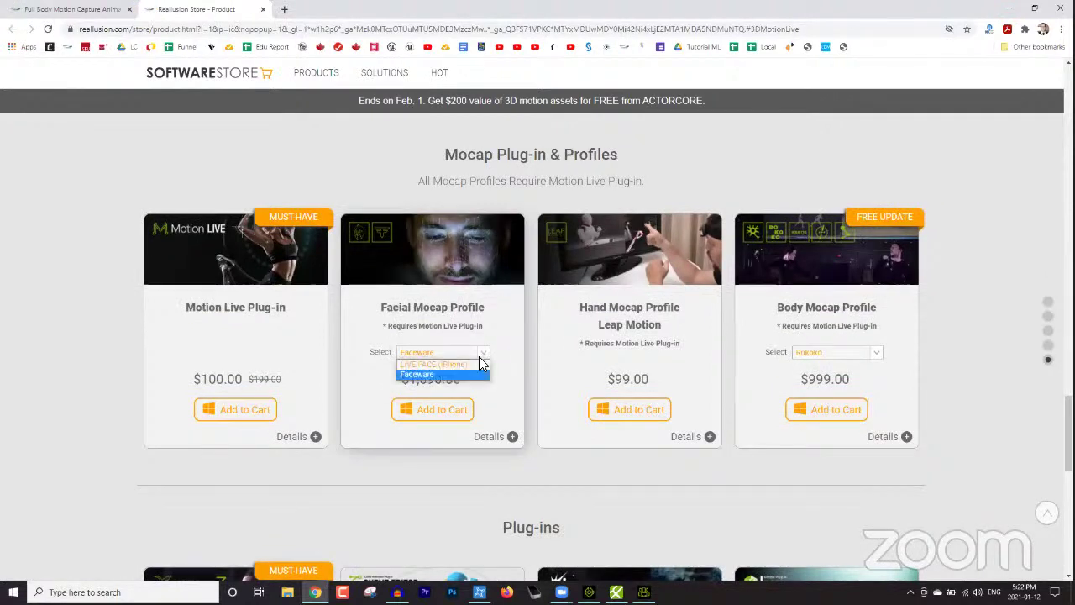
left_click(462, 366)
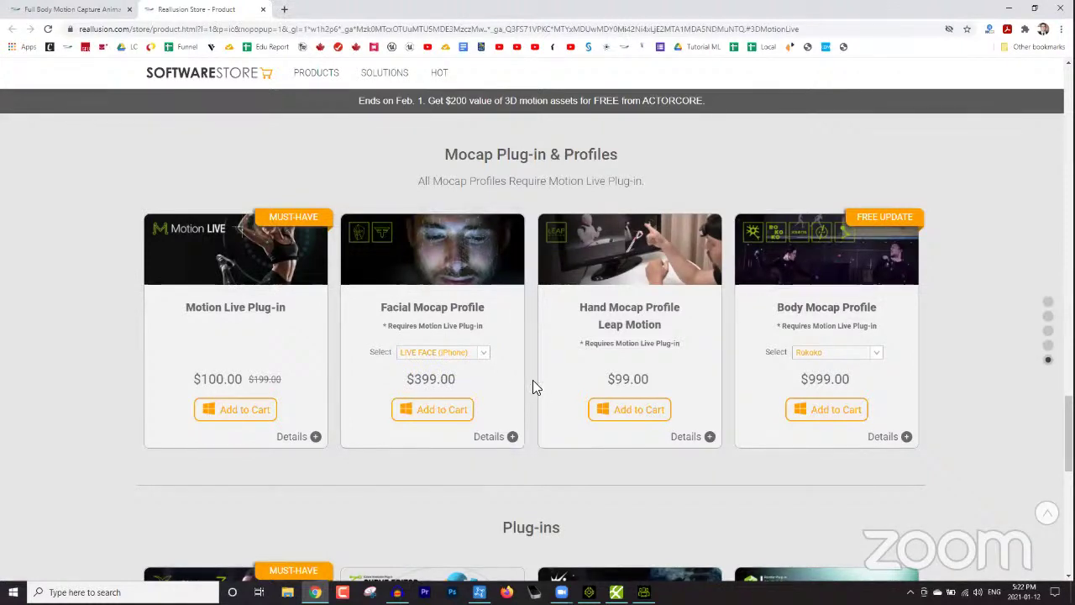
- Scroll up to the 2D & 3D Animation Suite offers at $359.00 and $699.00 with 3DXchange
scroll(529, 357, "down", 1)
scroll(530, 356, "down", 2)
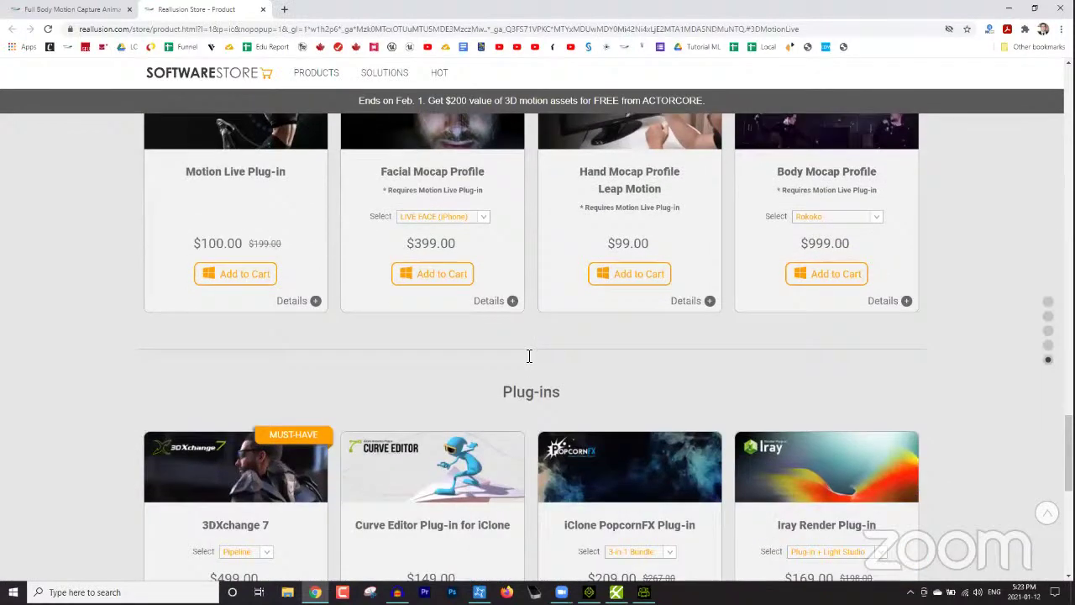
scroll(497, 314, "up", 2)
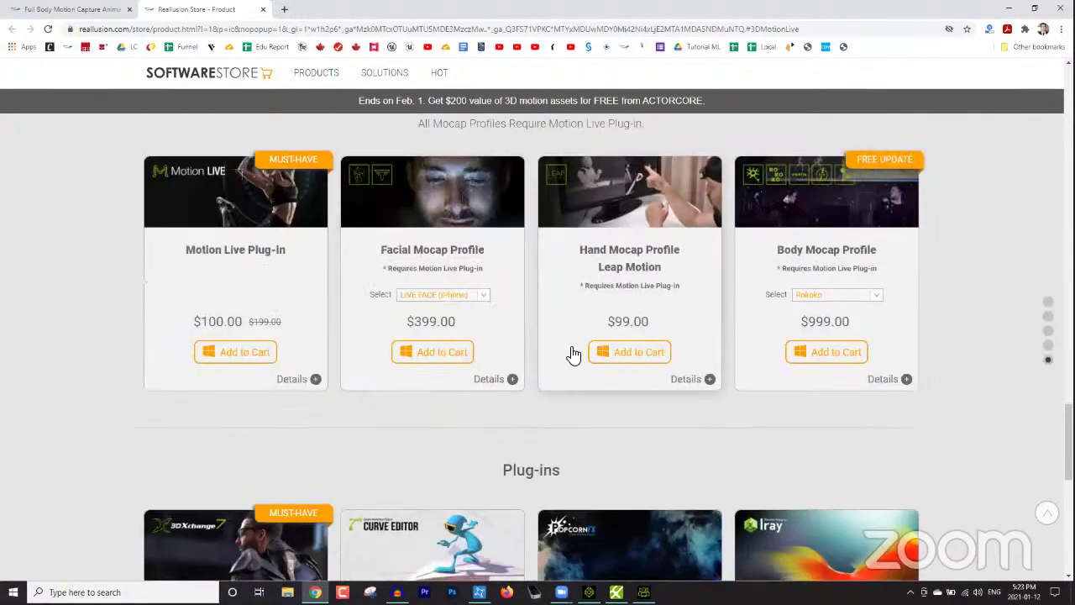
scroll(850, 425, "down", 2)
scroll(952, 388, "up", 1)
scroll(956, 378, "down", 5)
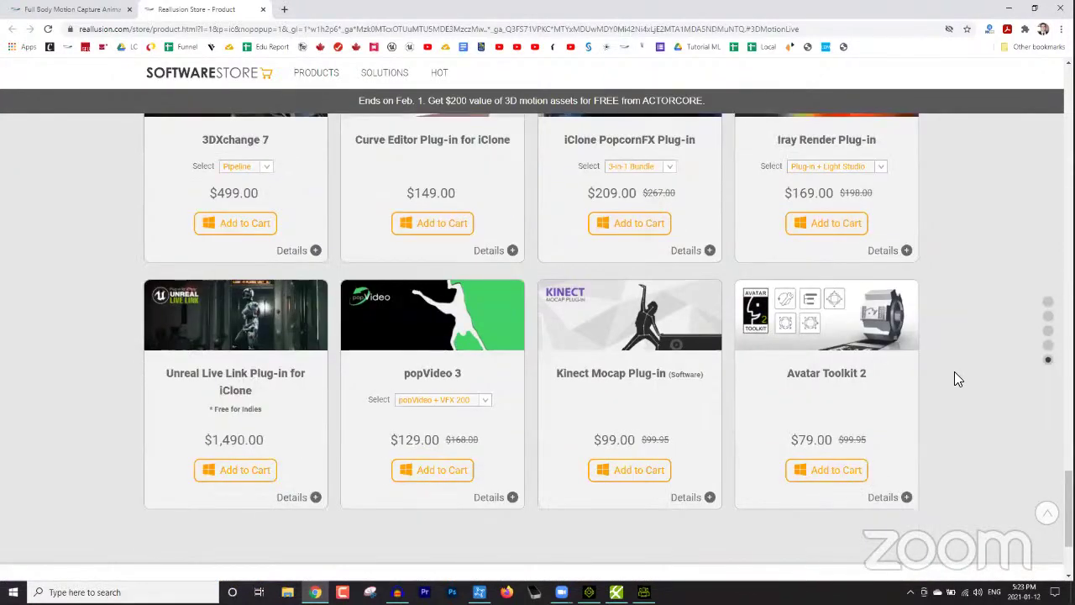
scroll(954, 371, "up", 8)
scroll(953, 372, "up", 2)
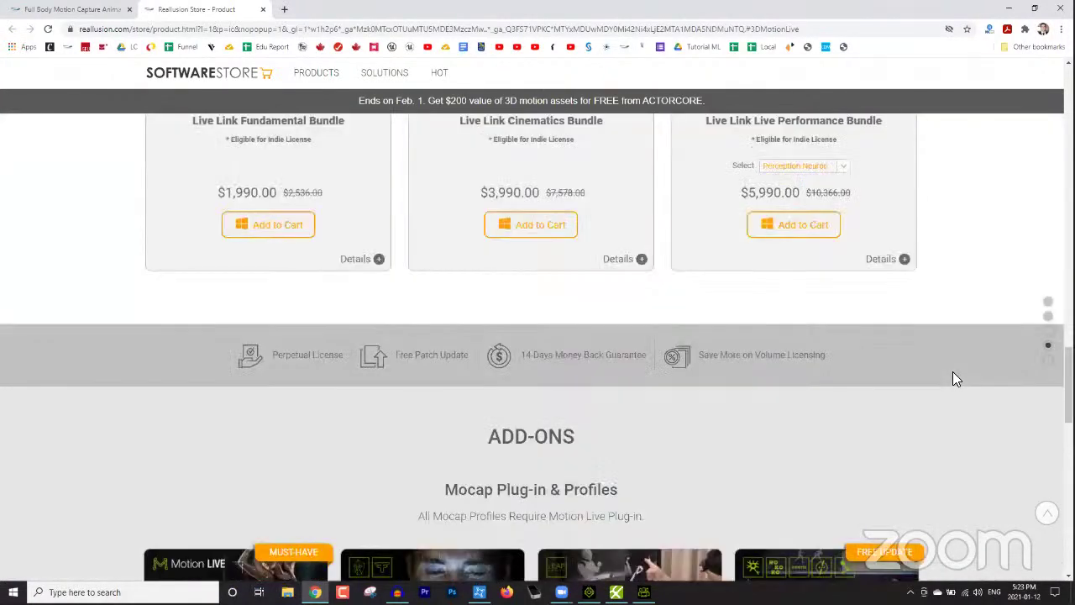
scroll(951, 372, "down", 3)
scroll(952, 376, "up", 2)
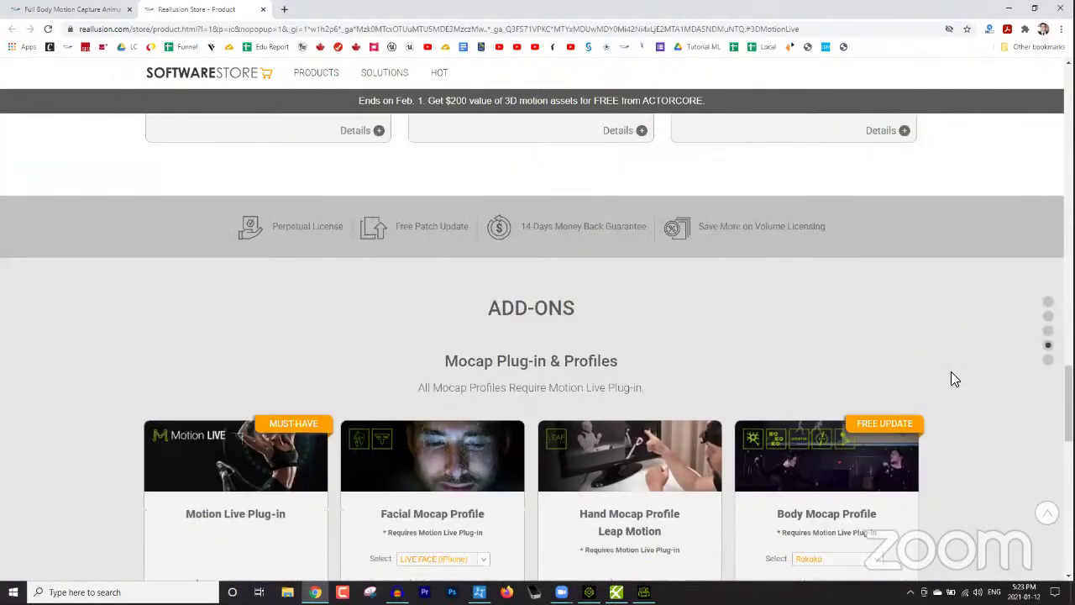
scroll(951, 375, "up", 3)
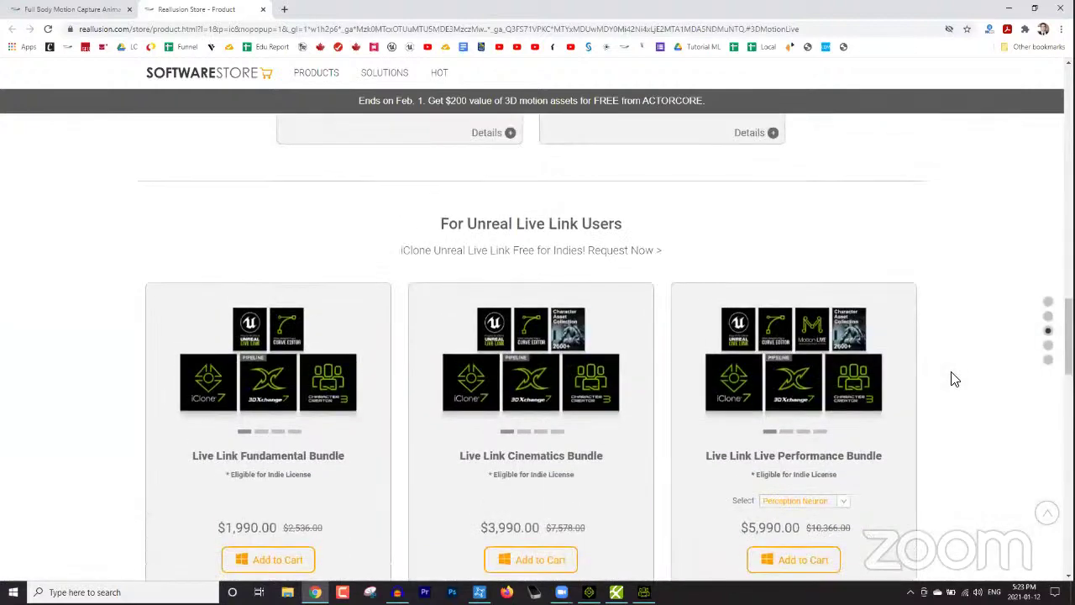
scroll(917, 391, "up", 4)
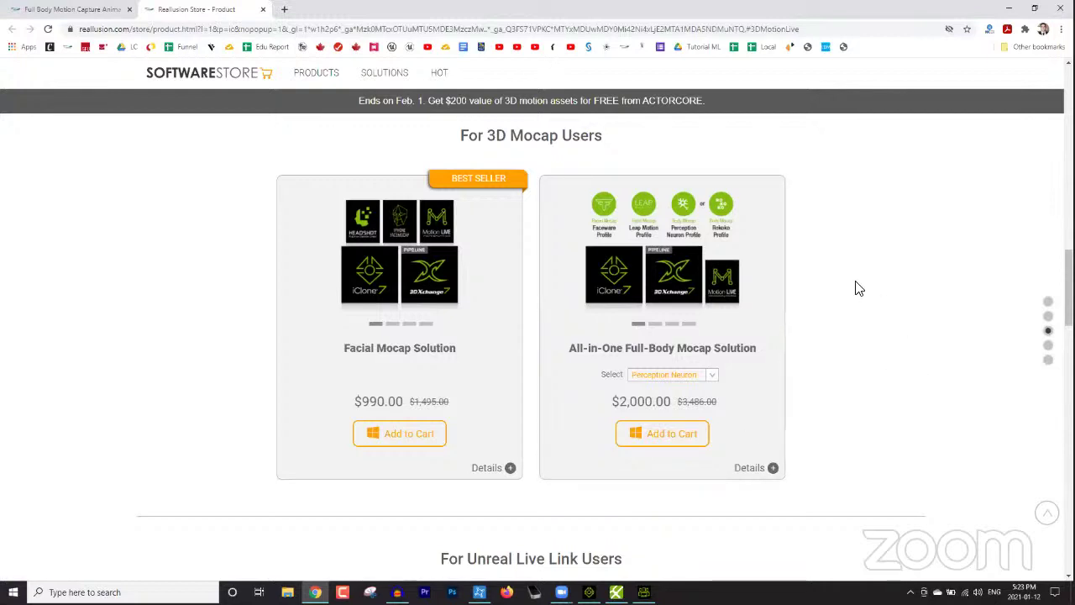
scroll(861, 294, "up", 1)
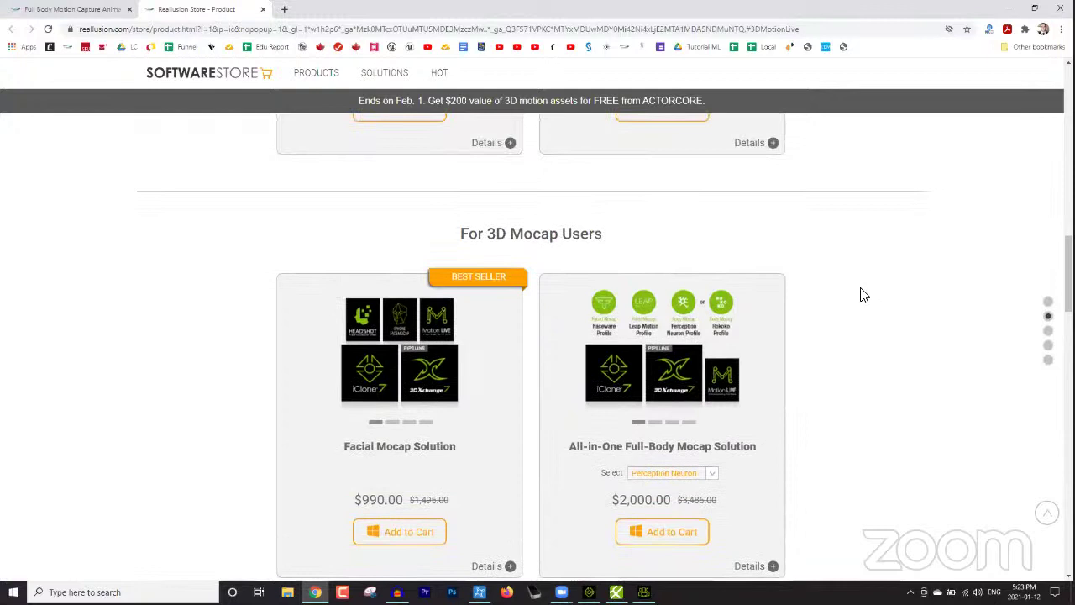
scroll(855, 300, "up", 3)
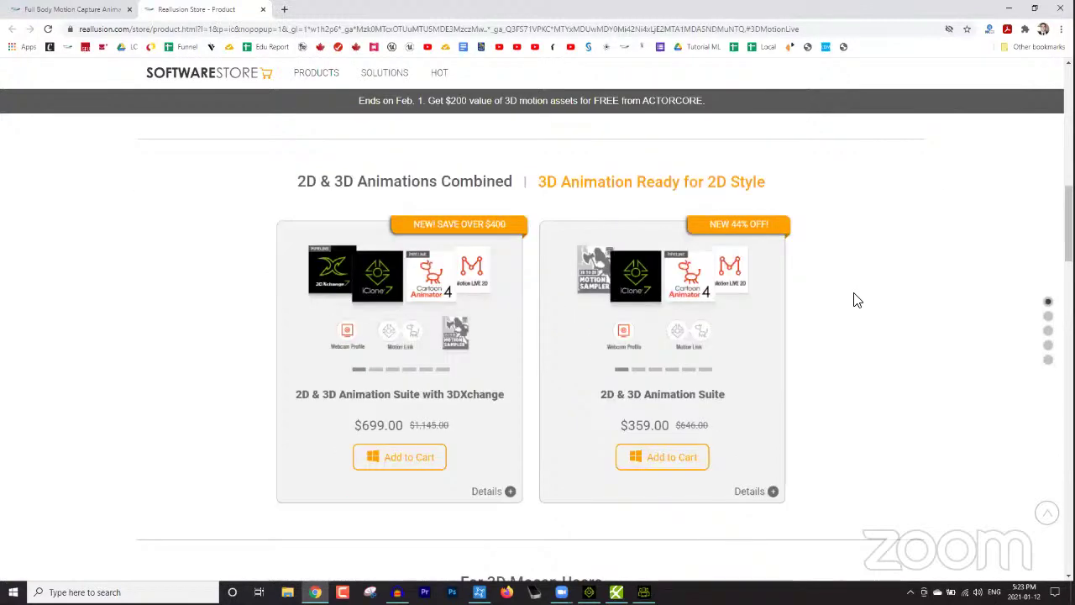
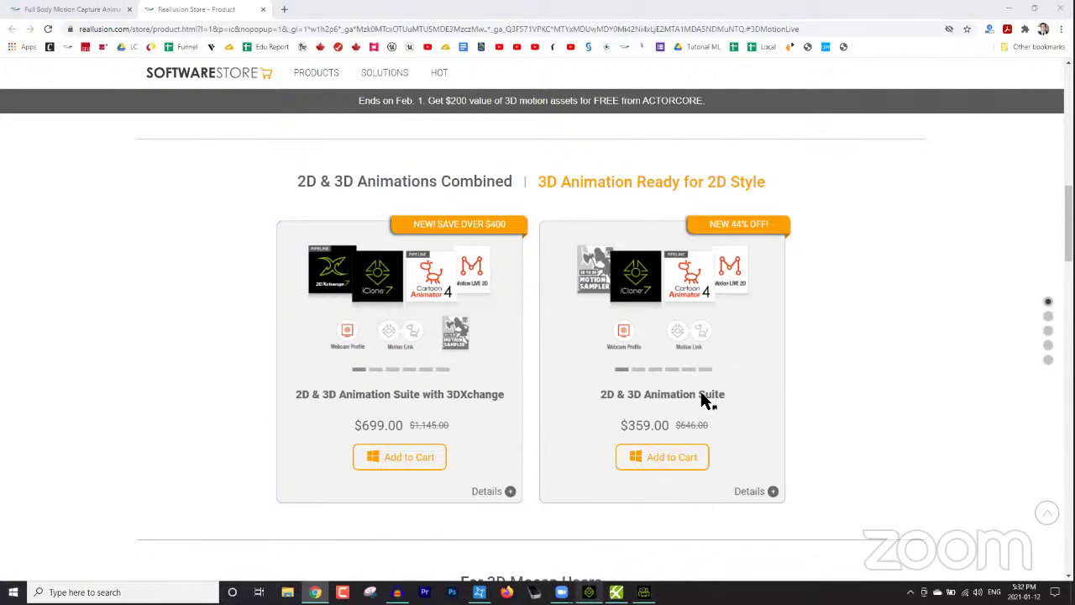
- Switch to iClone 7 and launch Motion LIVE with Faceware Realtime webcam face tracking
key("alt+Tab")
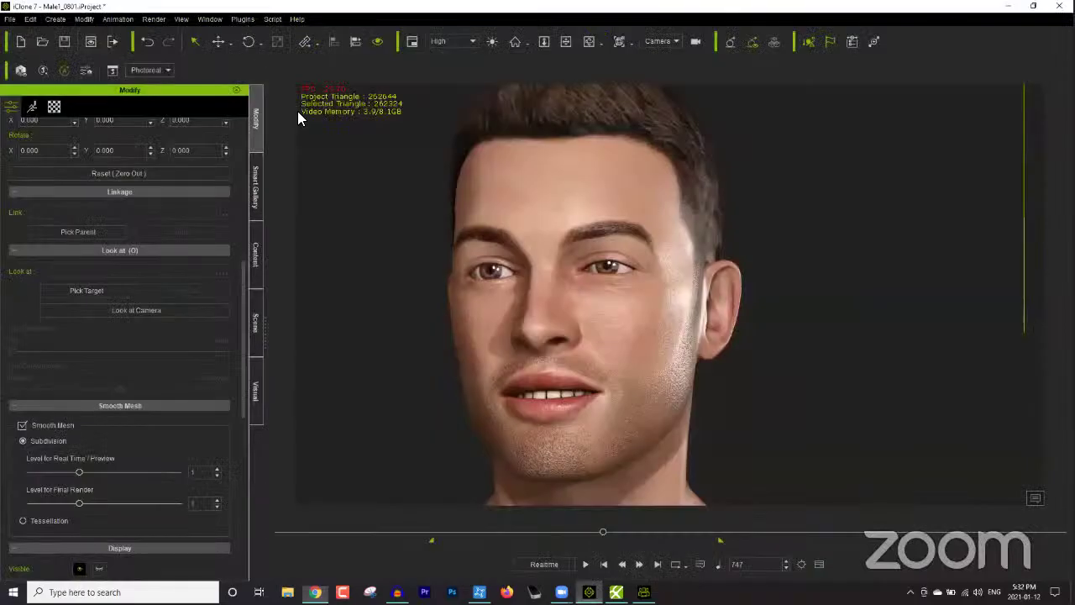
key("alt+p")
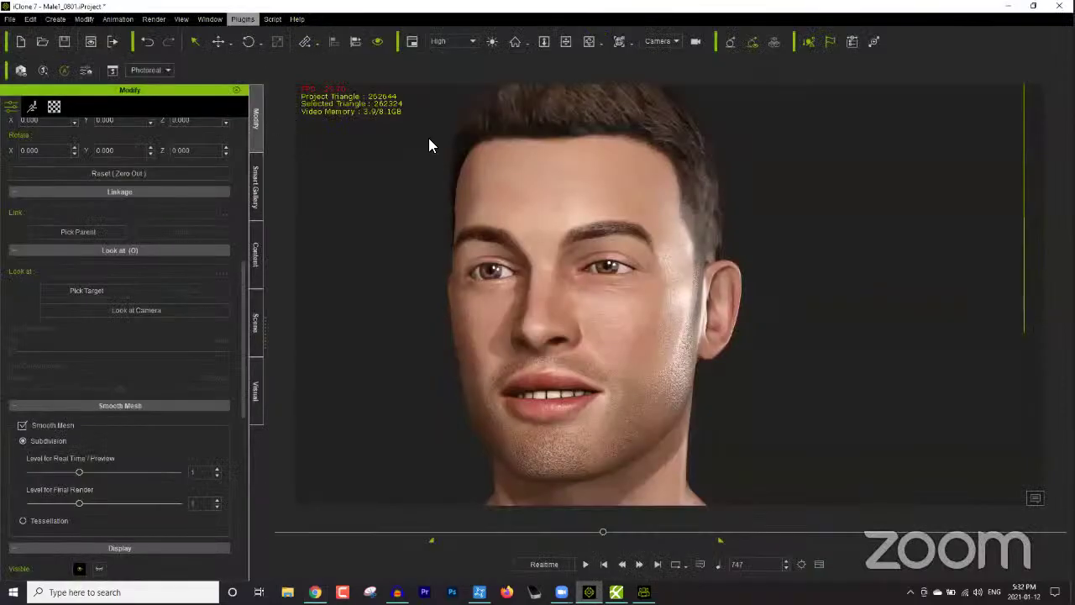
key("Return")
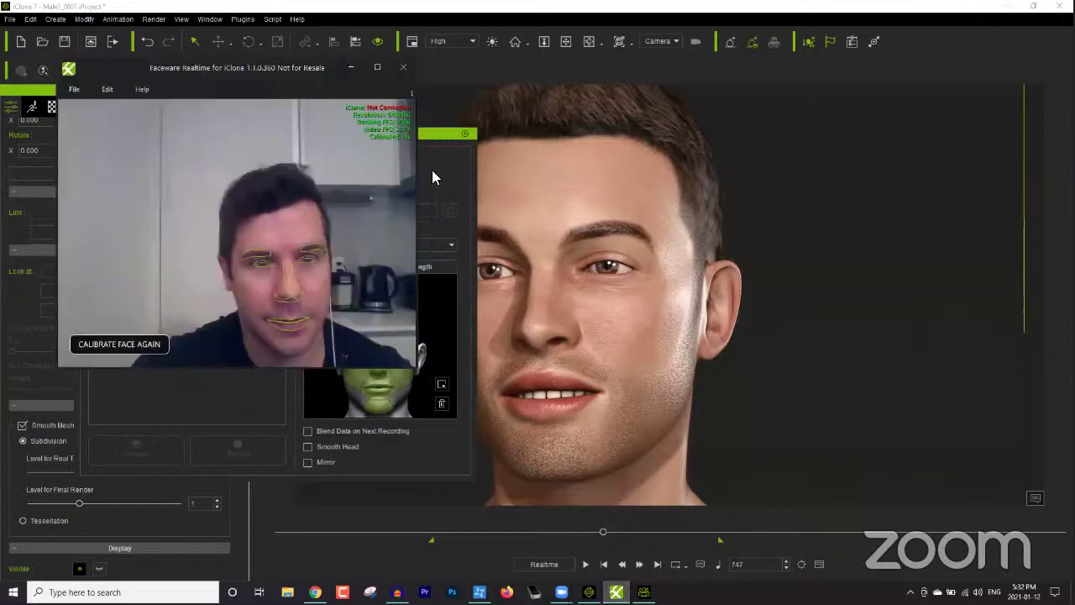
- Recalibrate the Faceware face tracking, then close the Motion LIVE window
left_click(148, 344)
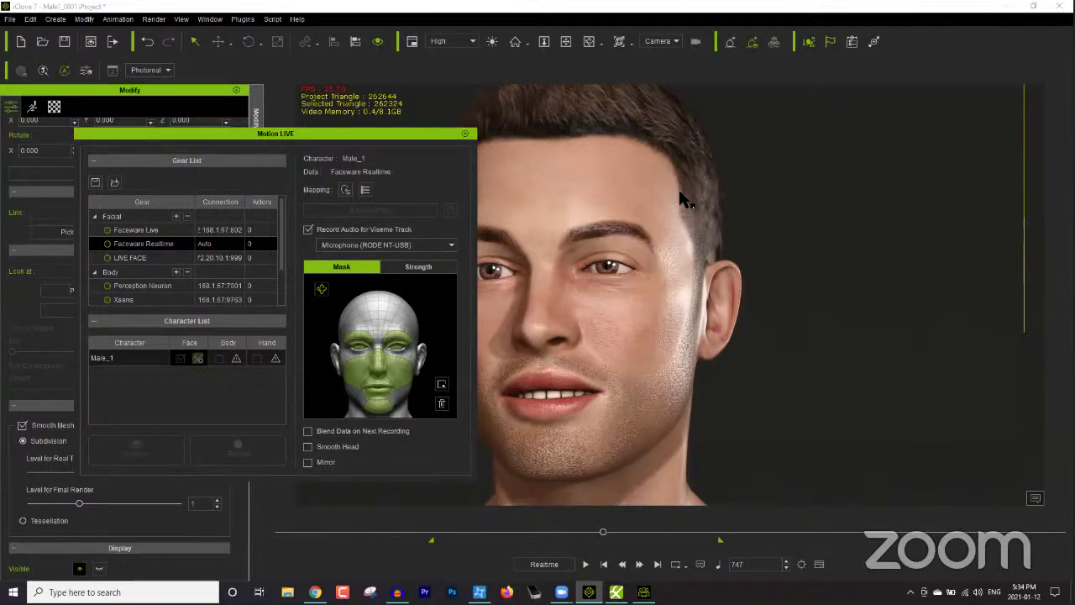
left_click(589, 592)
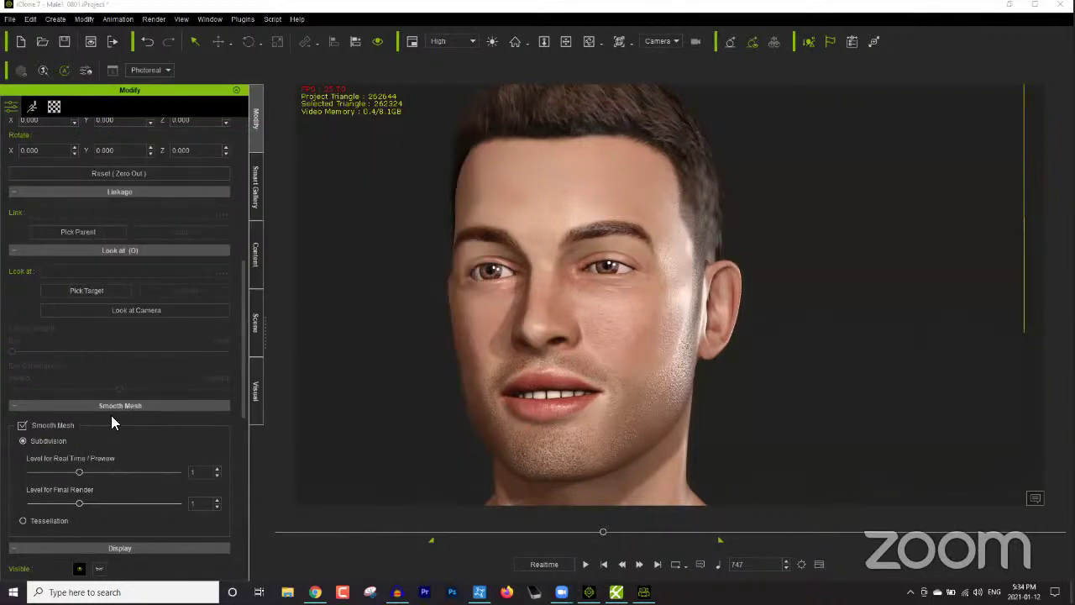
- Glance at the Reallusion store page and the desktop, then return to iClone 7's Motion LIVE
key("alt+Tab")
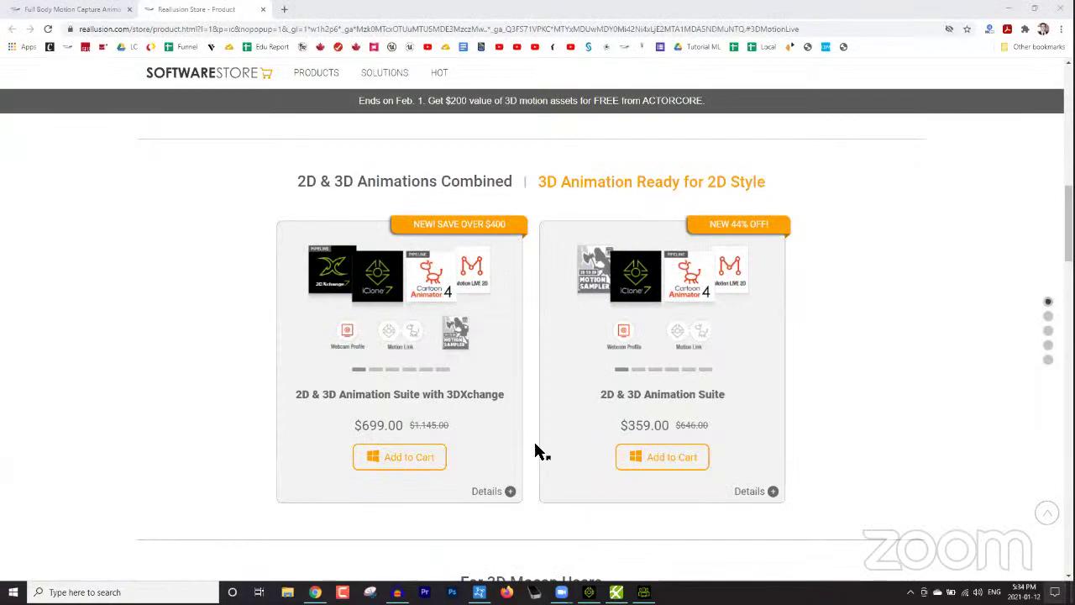
key("super+d")
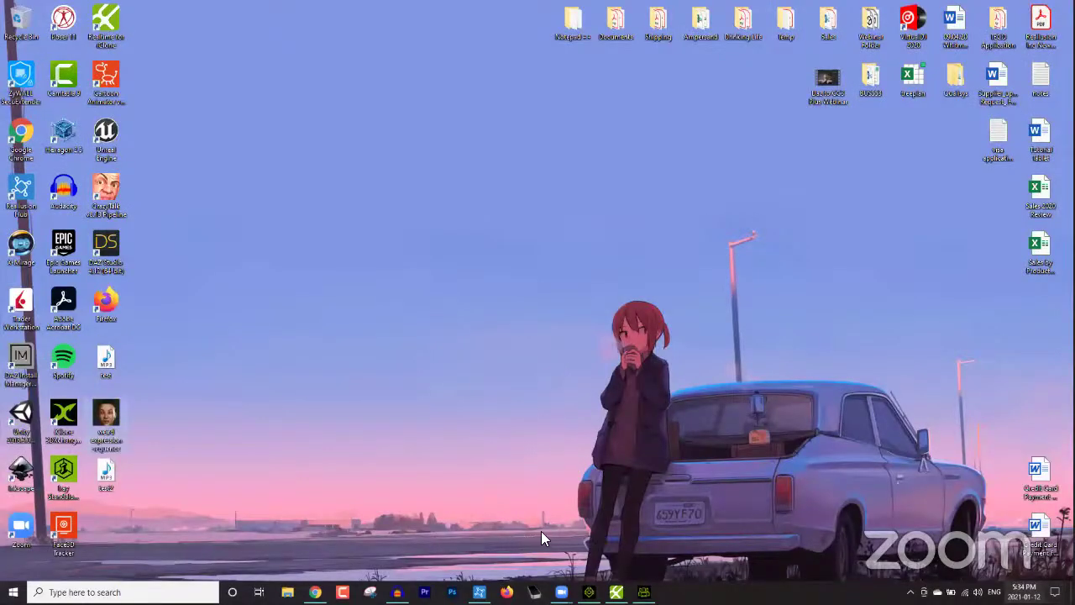
key("alt+Tab")
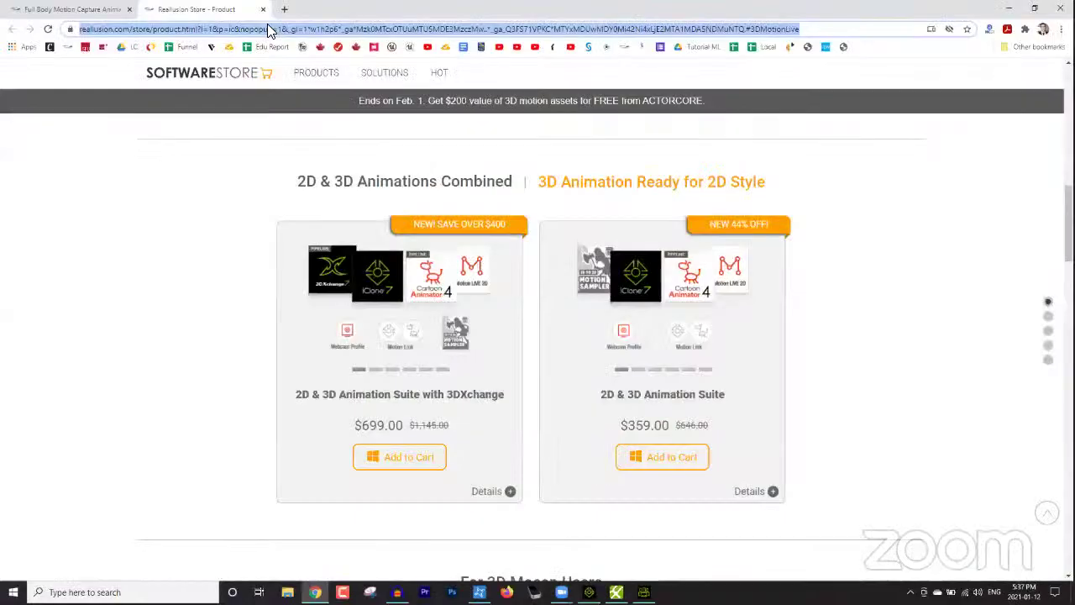
- Run a web search for 'iclone', then go back to the Motion LIVE page tab
type("iclone")
key("Return")
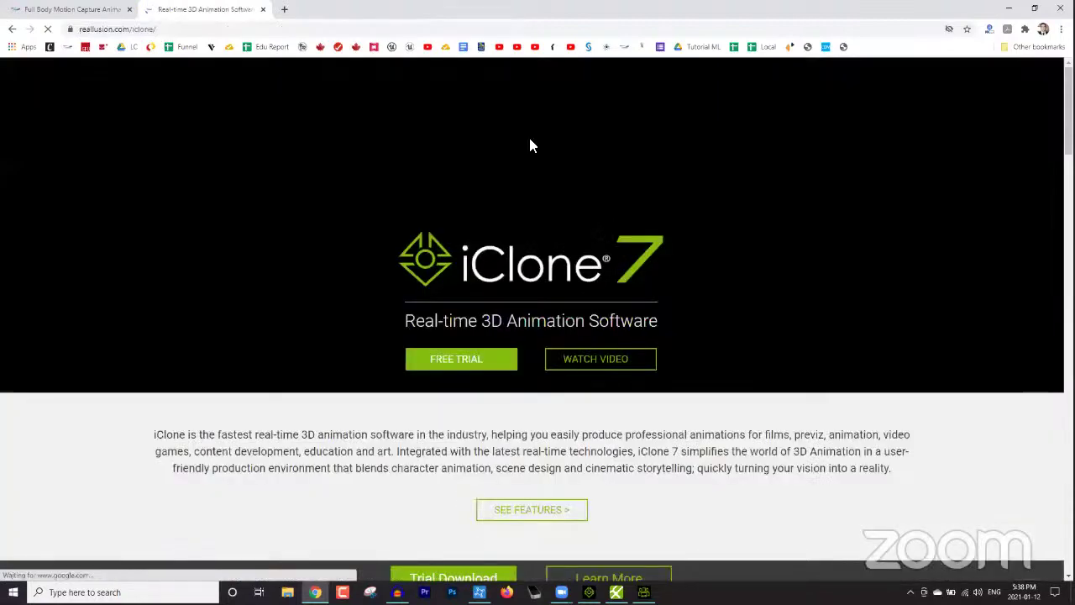
key("ctrl+shift+Tab")
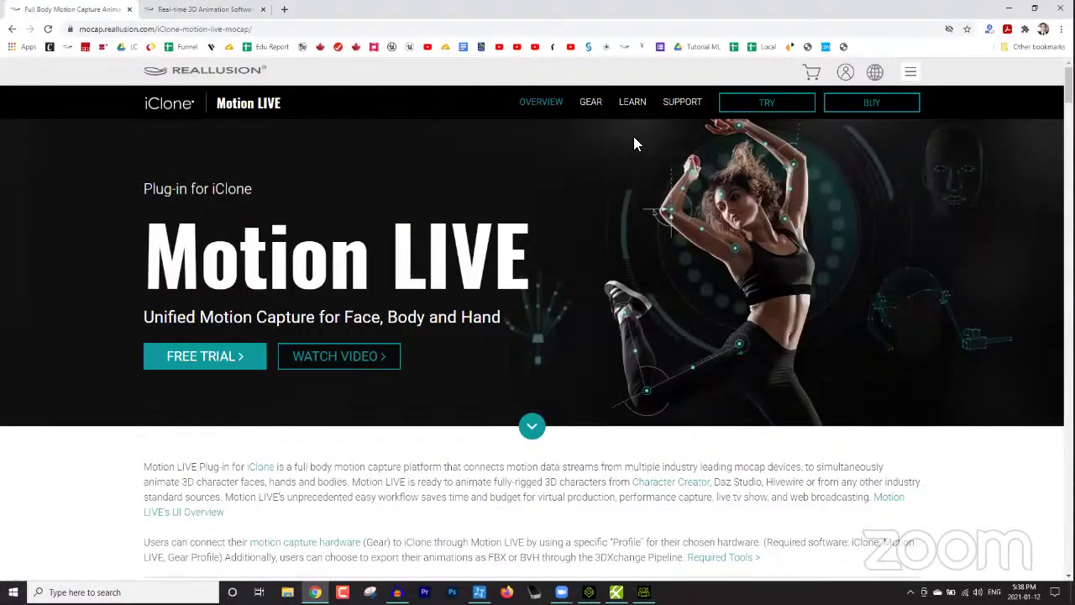
- Open the Motion LIVE tutorials page and scroll down to the Facial Mocap (10) category
mouse_move(633, 102)
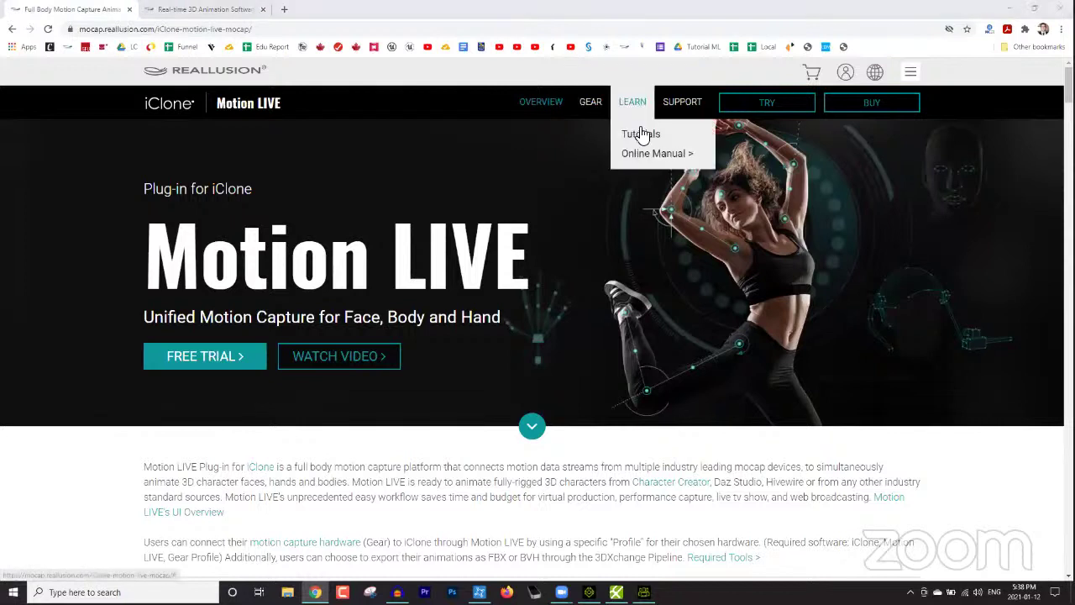
left_click(639, 133)
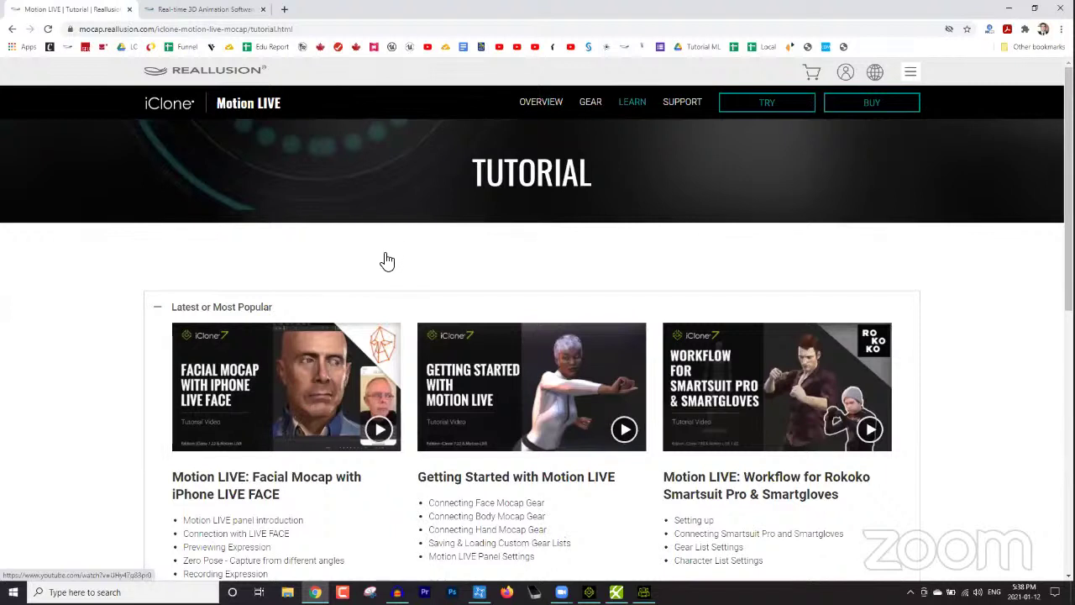
scroll(372, 284, "down", 2)
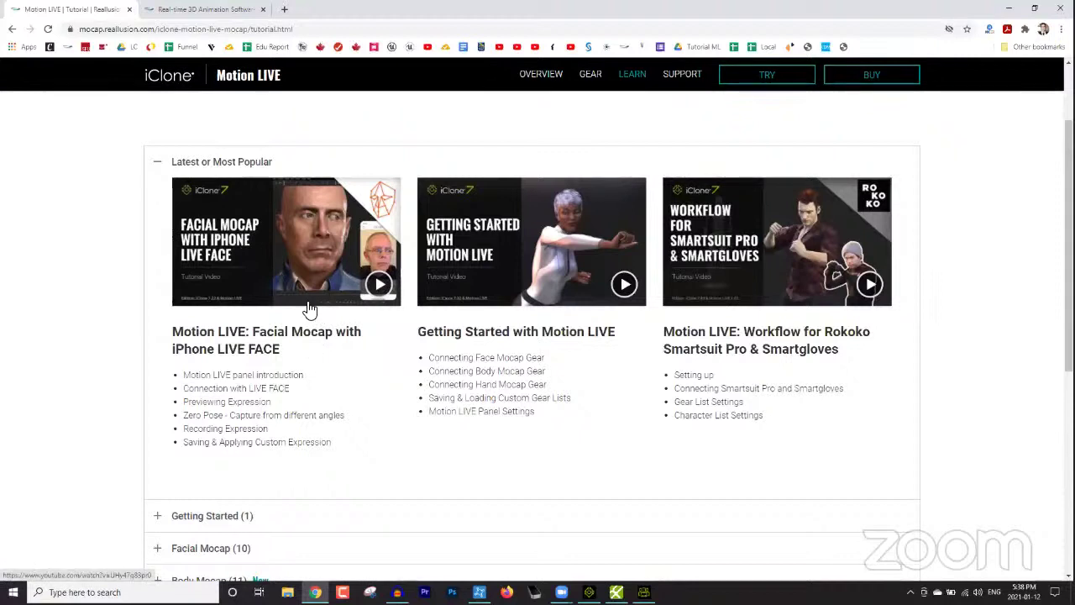
mouse_move(644, 81)
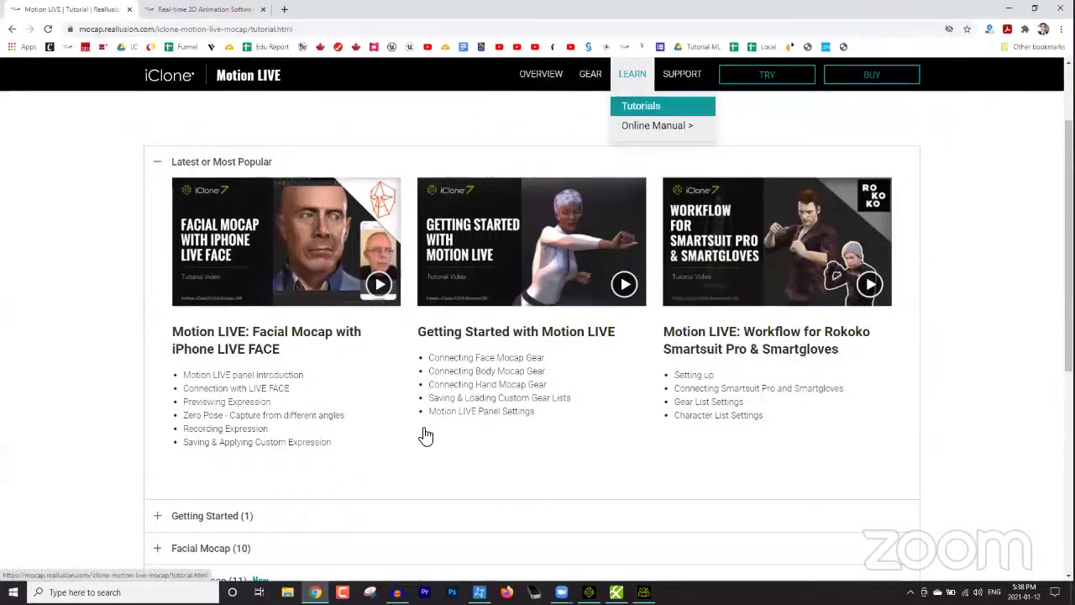
scroll(273, 449, "down", 2)
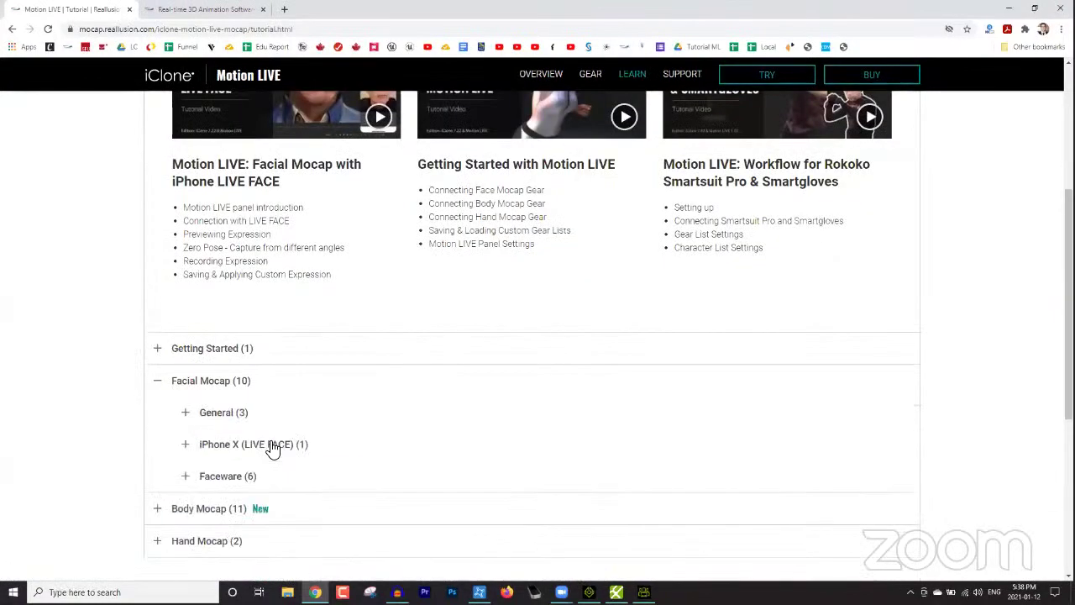
- Expand the iPhone X (LIVE FACE) and General facial mocap tutorials and scroll through their videos
left_click(271, 446)
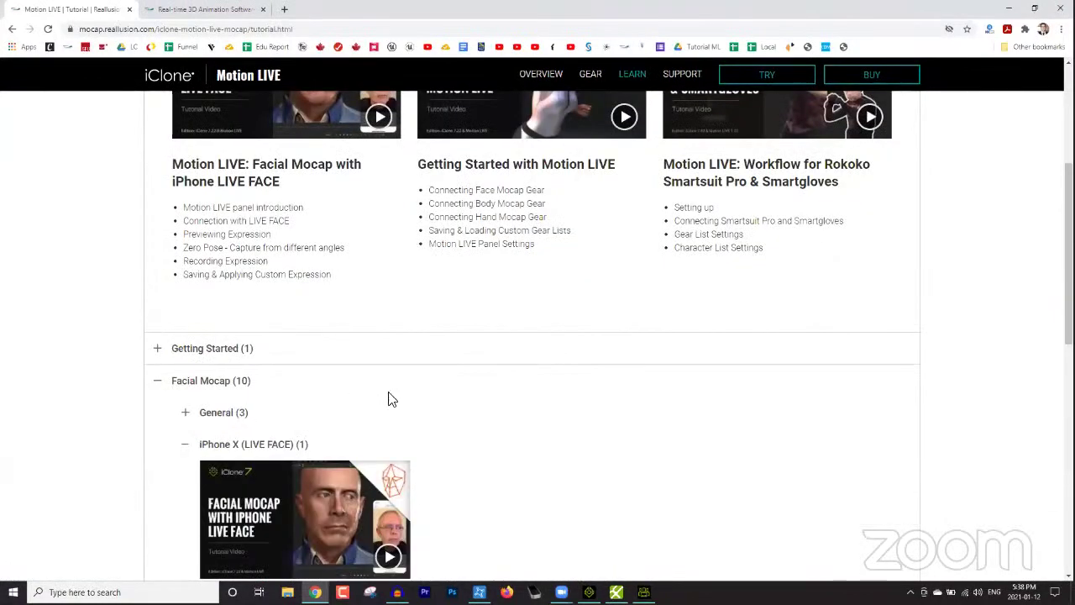
left_click(400, 414)
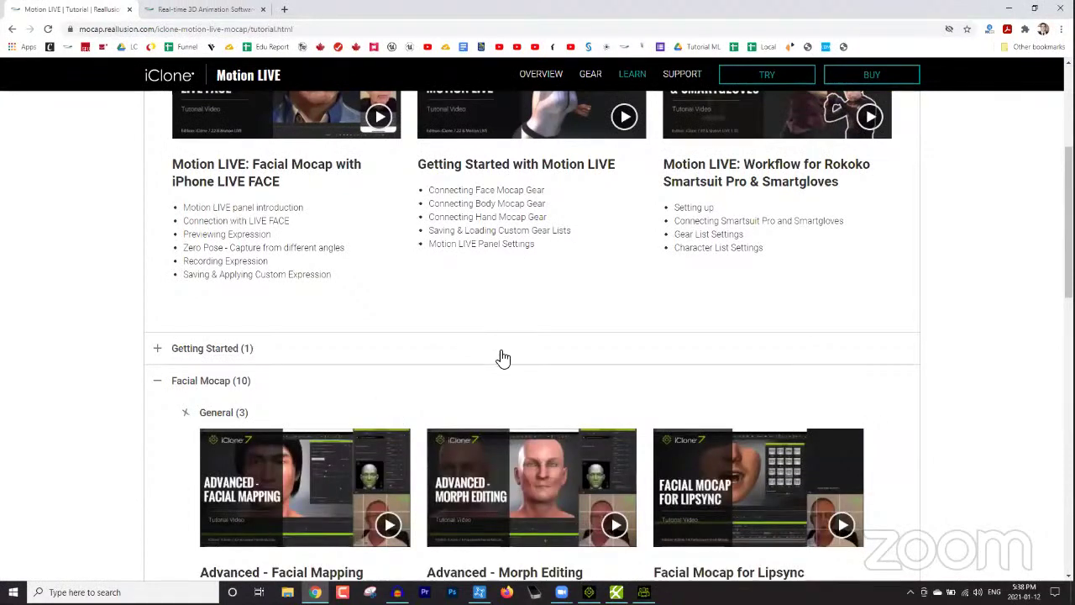
scroll(563, 351, "down", 2)
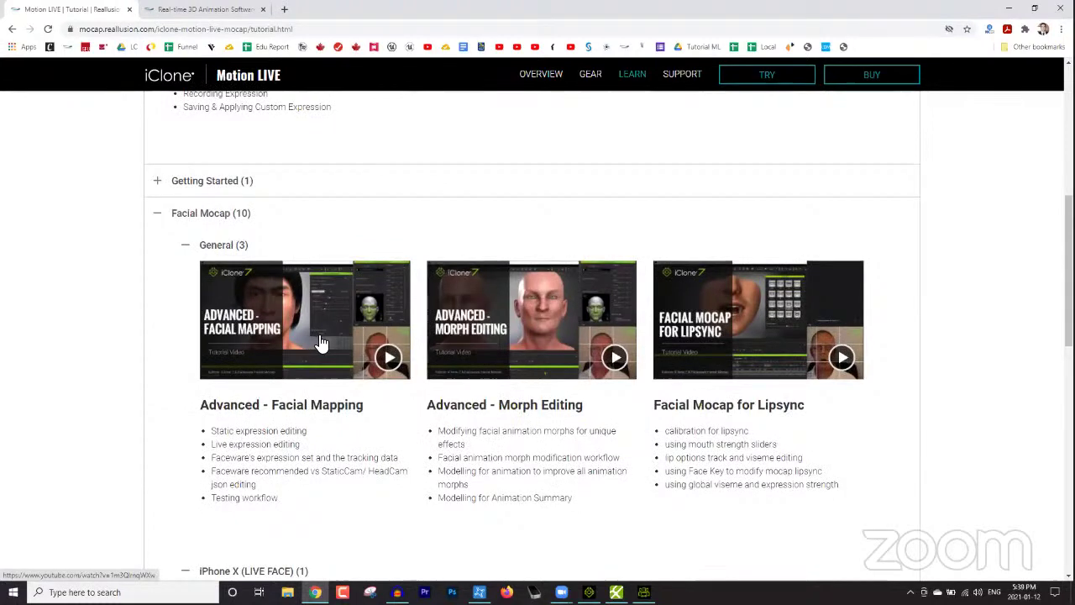
scroll(319, 344, "down", 1)
scroll(320, 345, "down", 1)
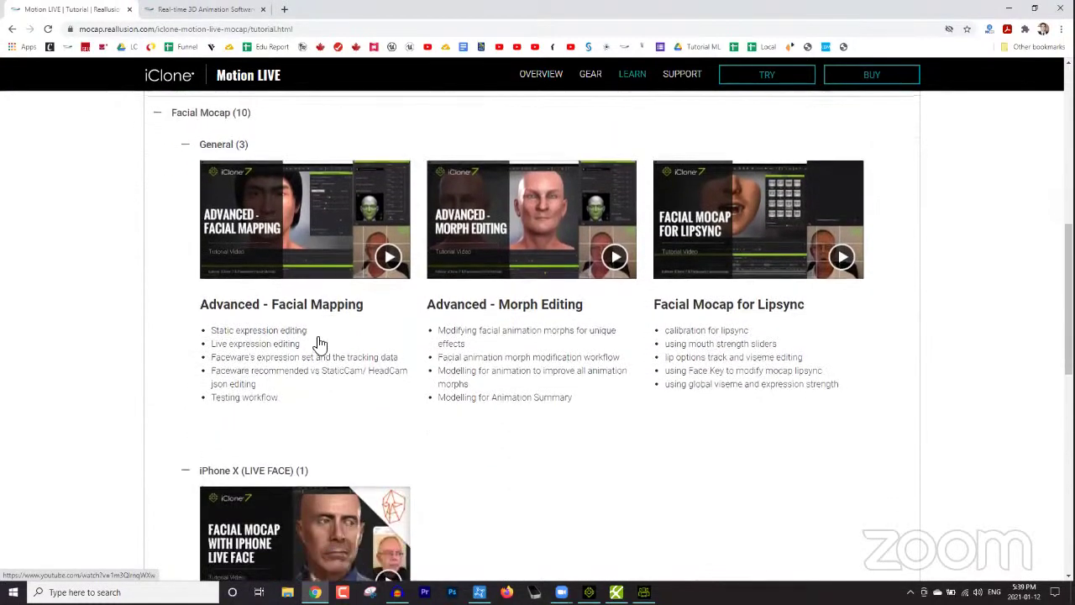
scroll(242, 285, "down", 2)
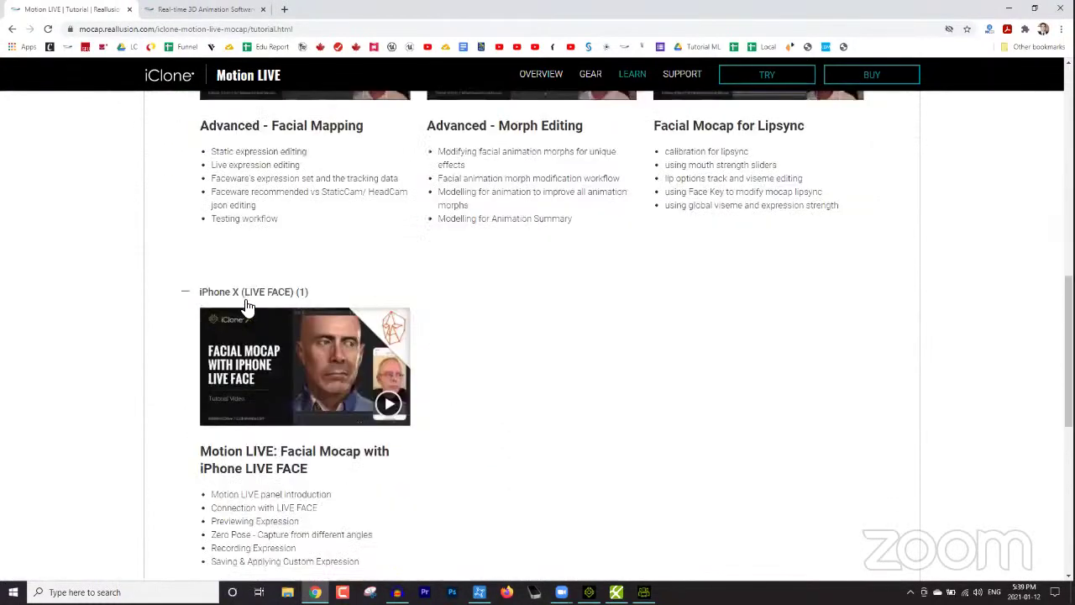
scroll(294, 299, "down", 4)
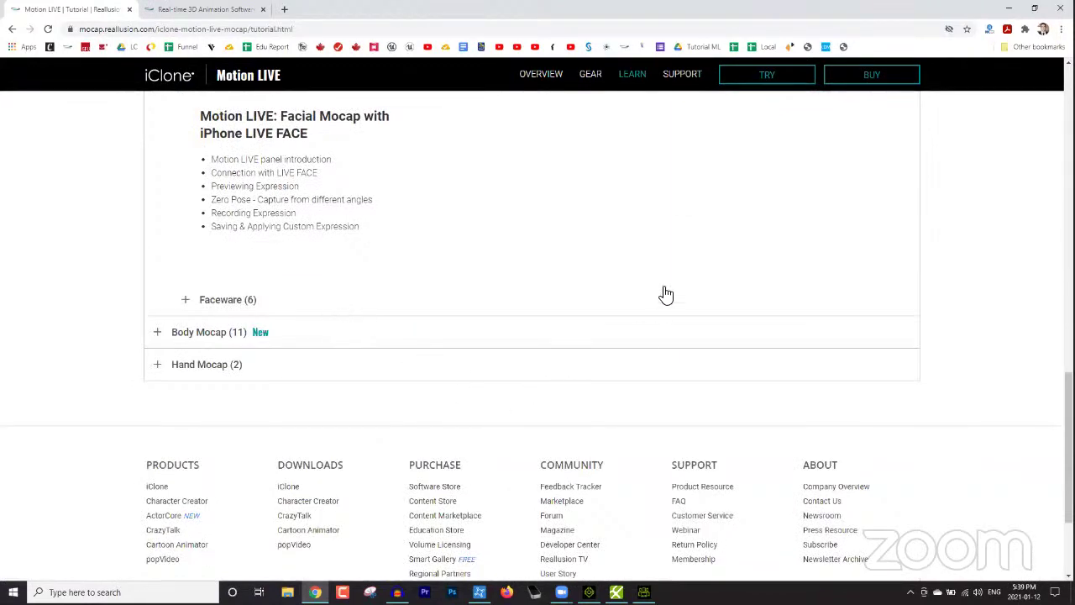
scroll(666, 294, "up", 7)
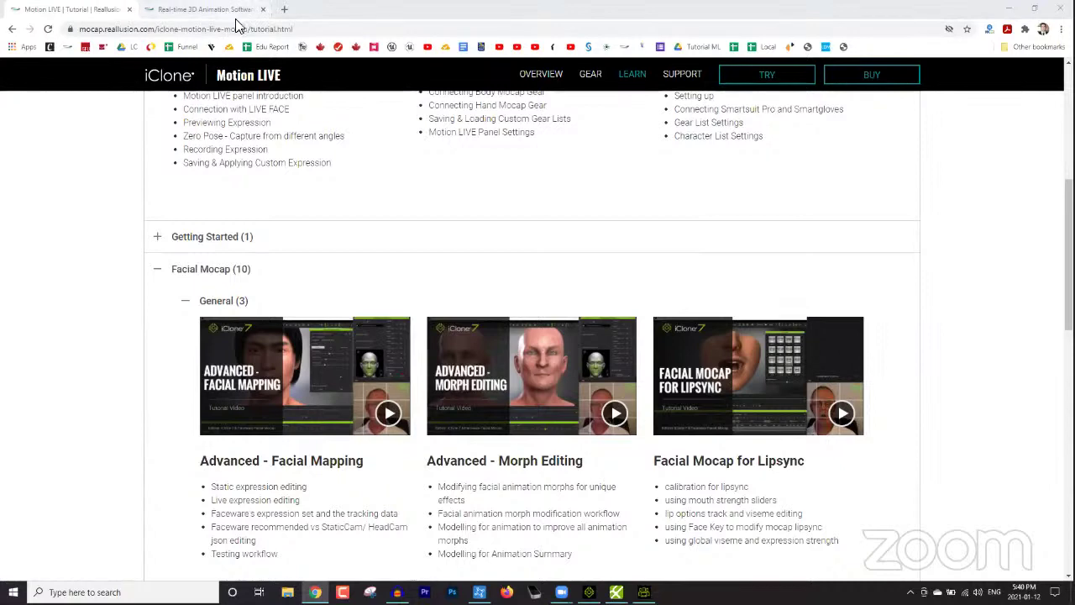
- On the iClone site tab, open the Tutorials page and scroll down to the Function categories
key("ctrl+Tab")
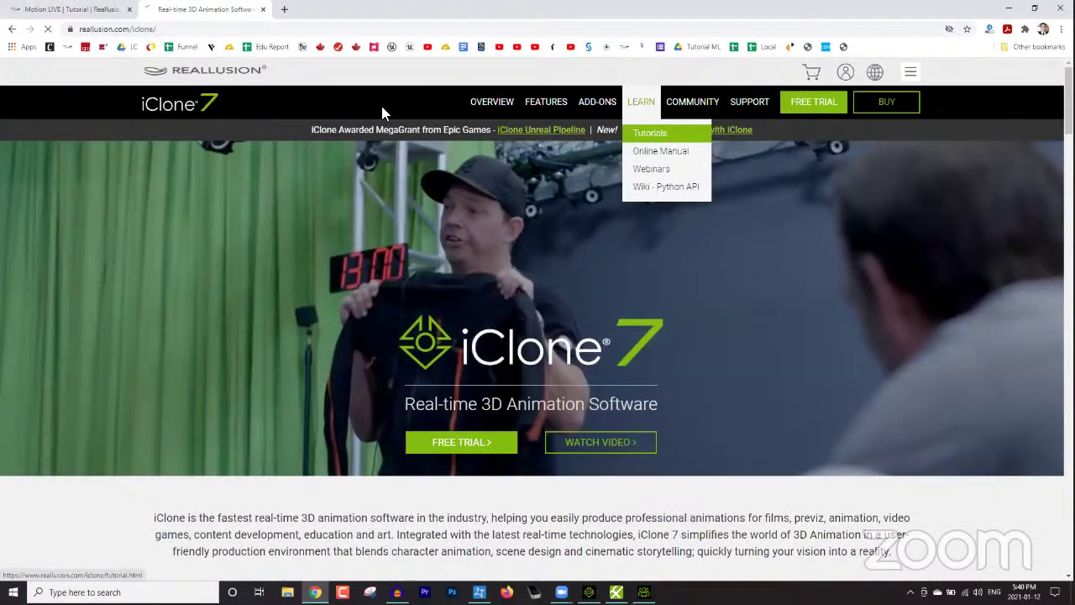
left_click(657, 132)
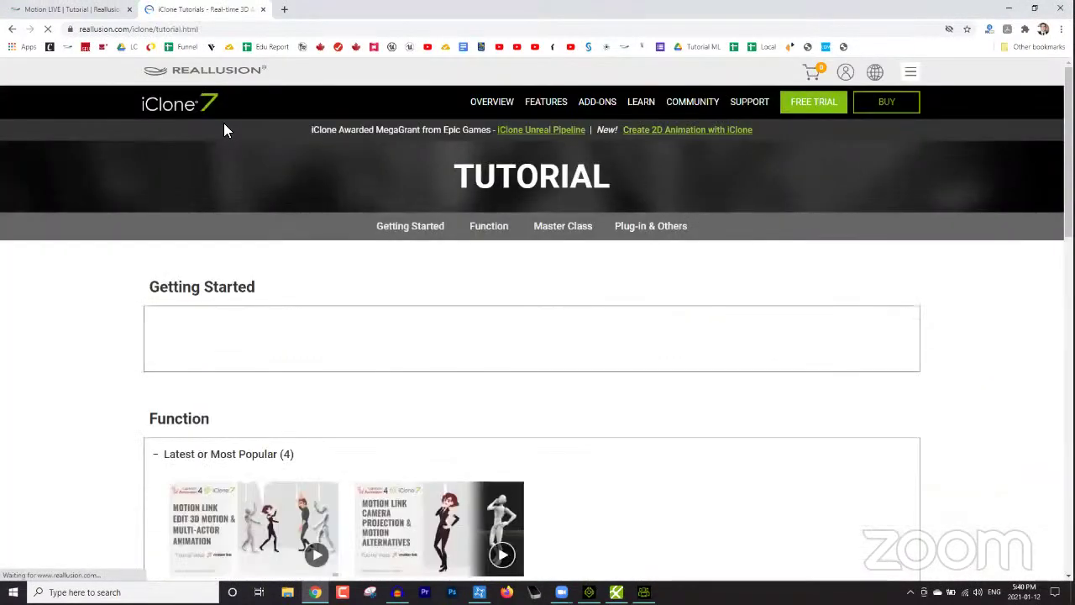
scroll(415, 315, "down", 1)
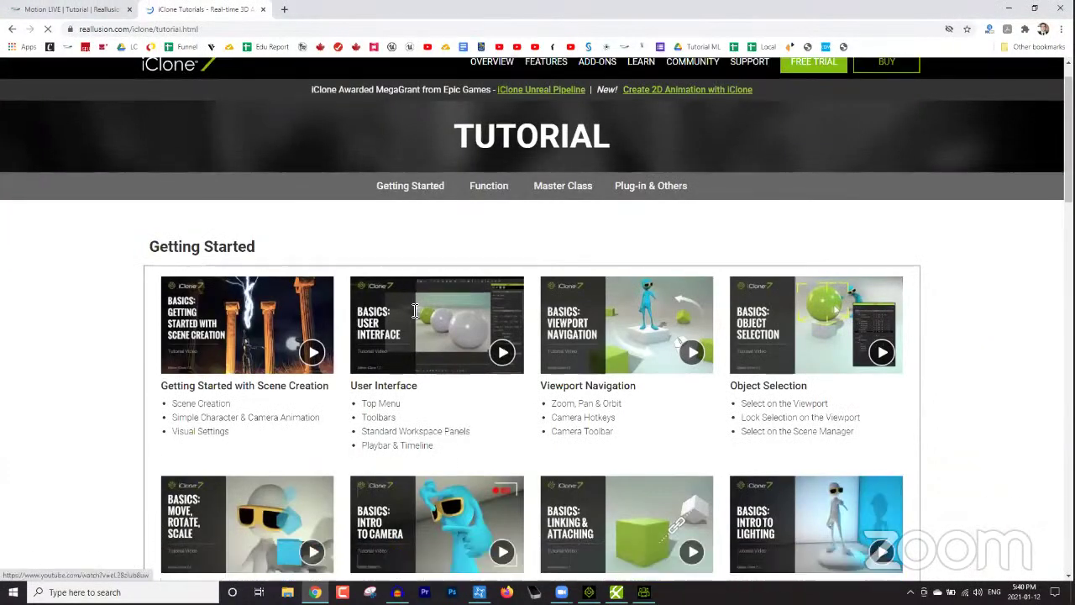
scroll(664, 415, "down", 1)
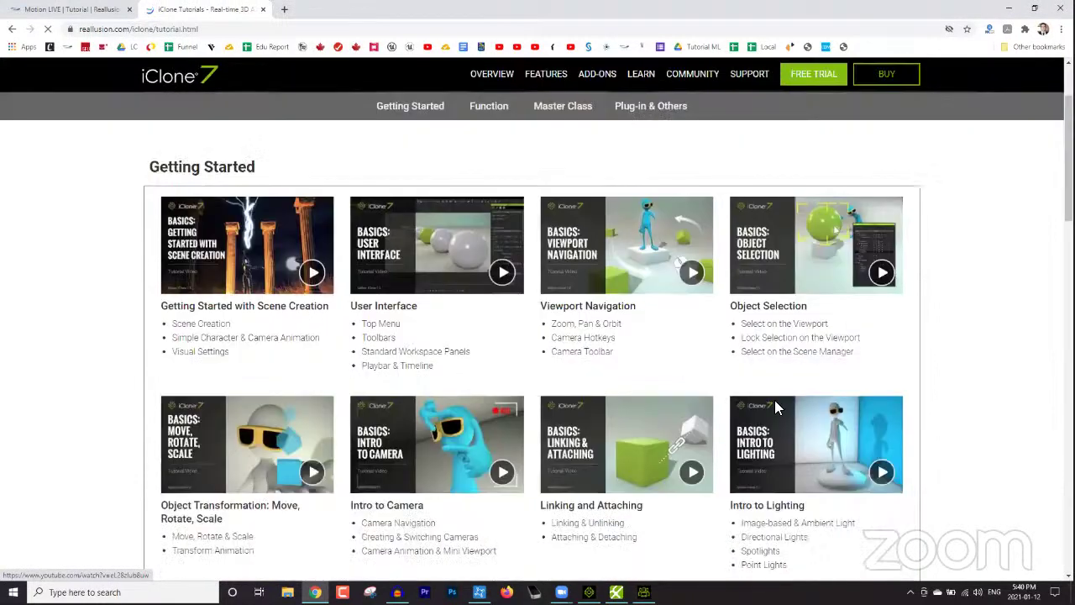
scroll(792, 418, "down", 1)
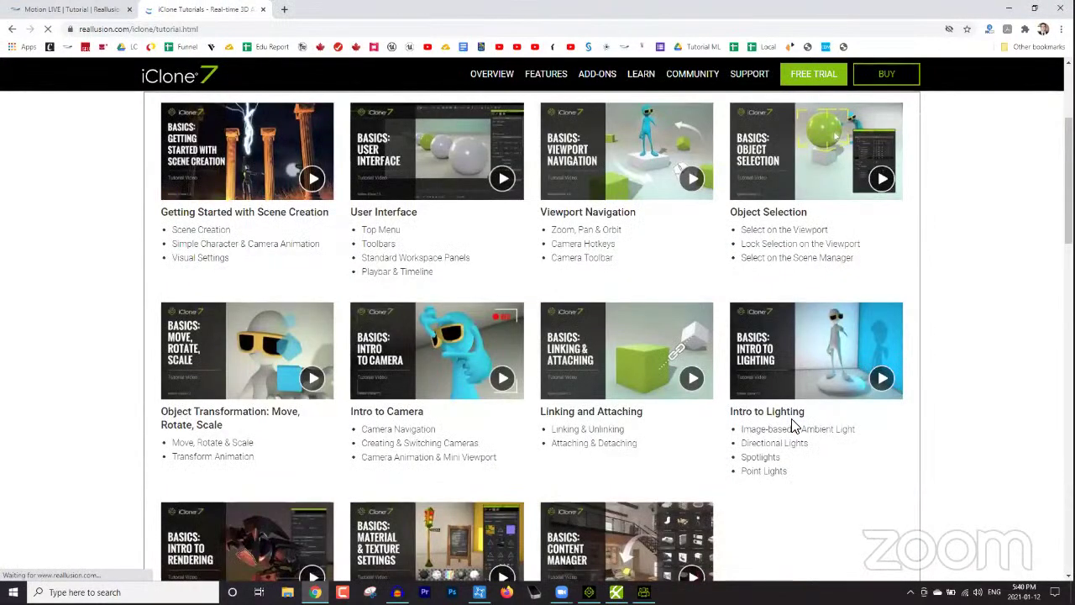
scroll(792, 429, "down", 6)
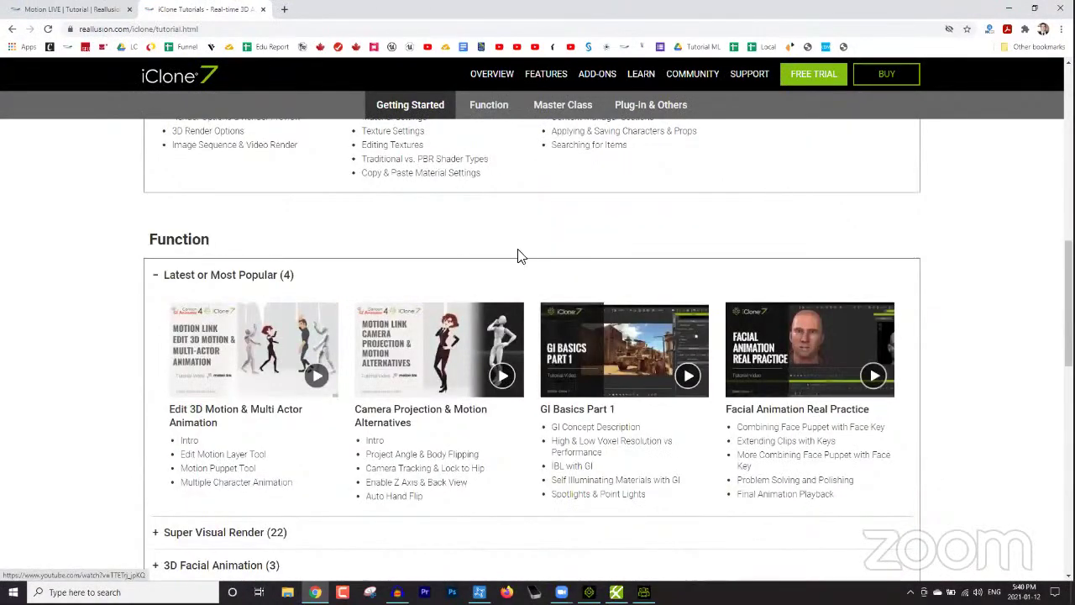
scroll(645, 243, "down", 2)
scroll(328, 417, "down", 1)
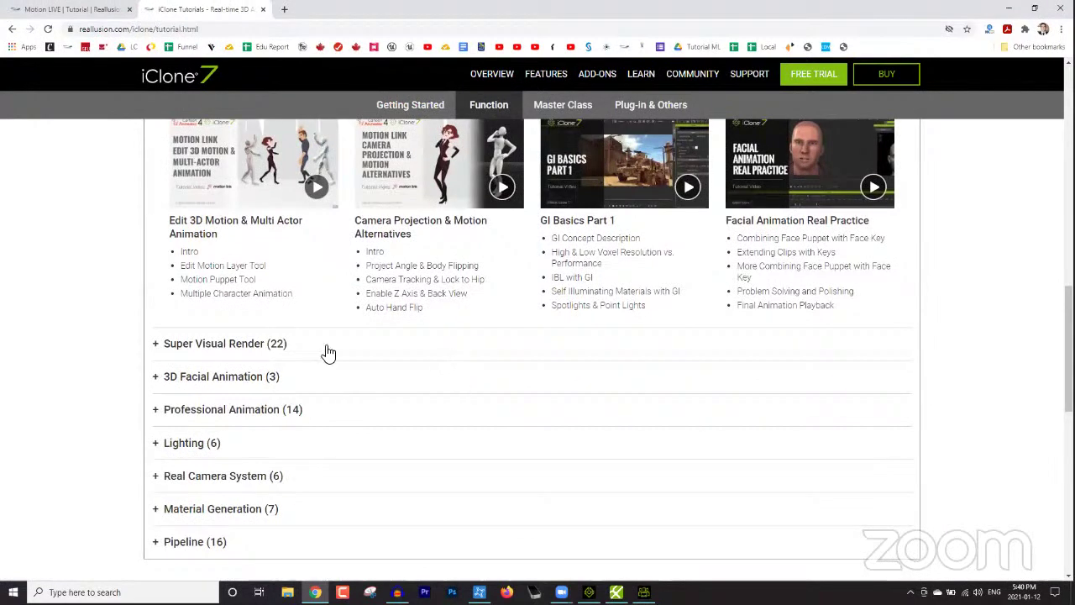
scroll(201, 370, "down", 1)
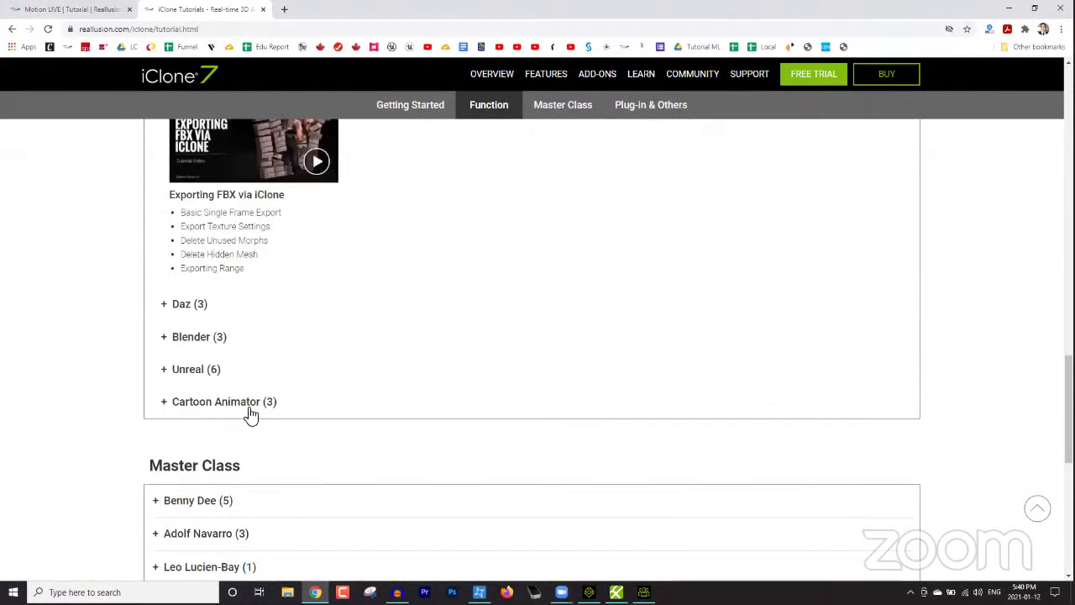
- Expand the Unreal (6) category and scroll through its iClone-to-Unreal Engine 4 videos
left_click(290, 380)
scroll(460, 401, "down", 1)
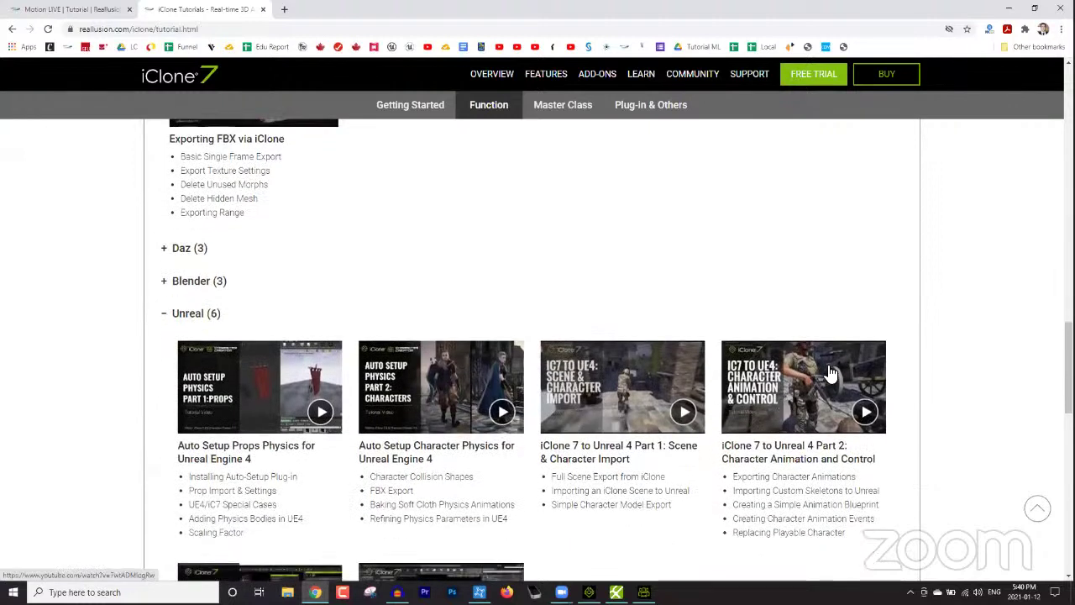
scroll(658, 392, "down", 3)
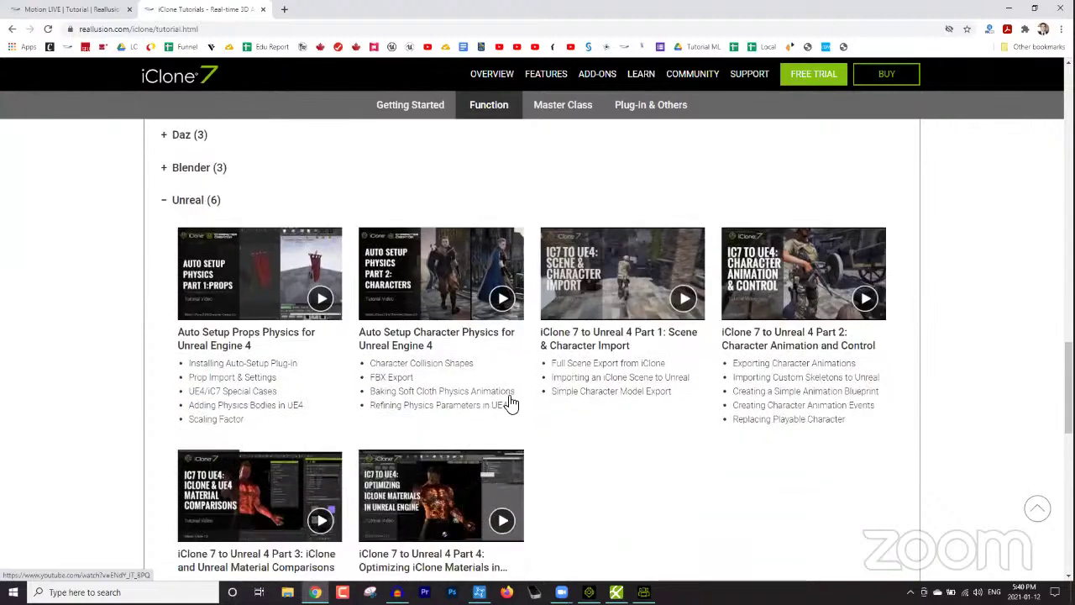
scroll(496, 420, "down", 6)
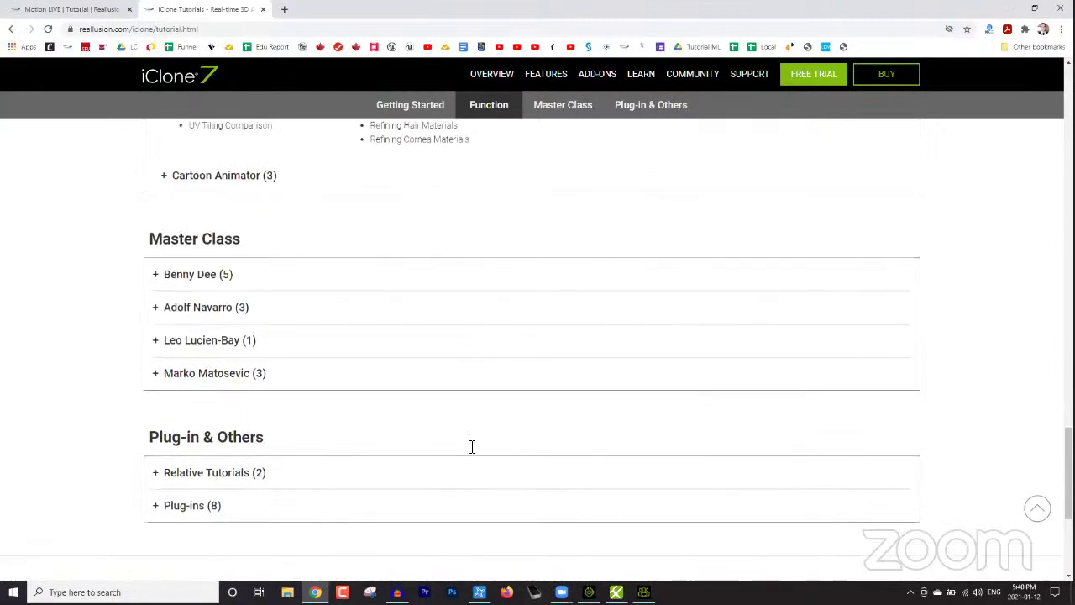
scroll(941, 332, "up", 2)
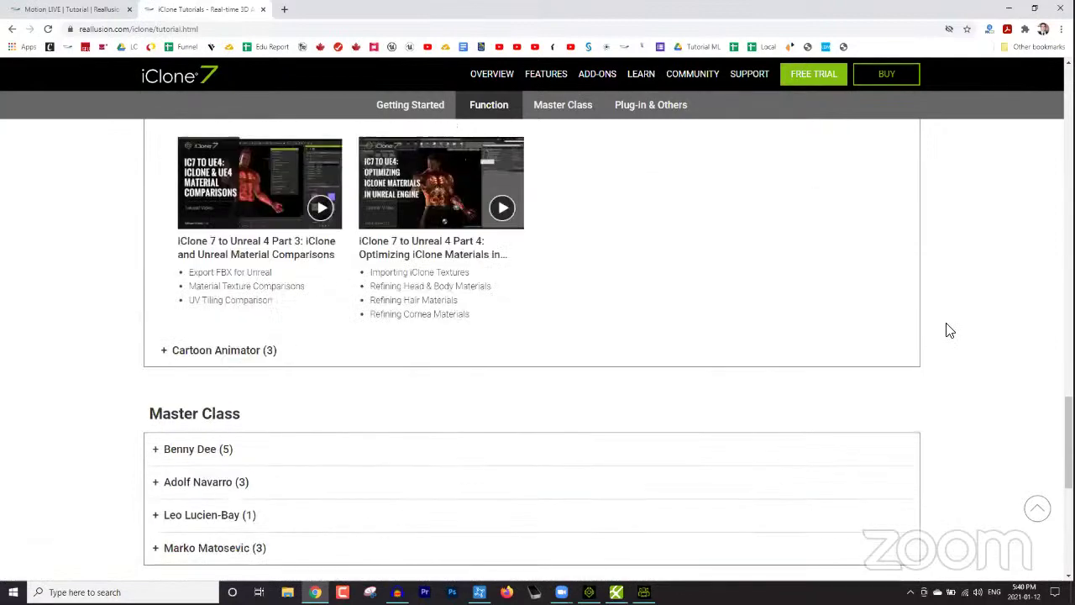
scroll(950, 327, "up", 2)
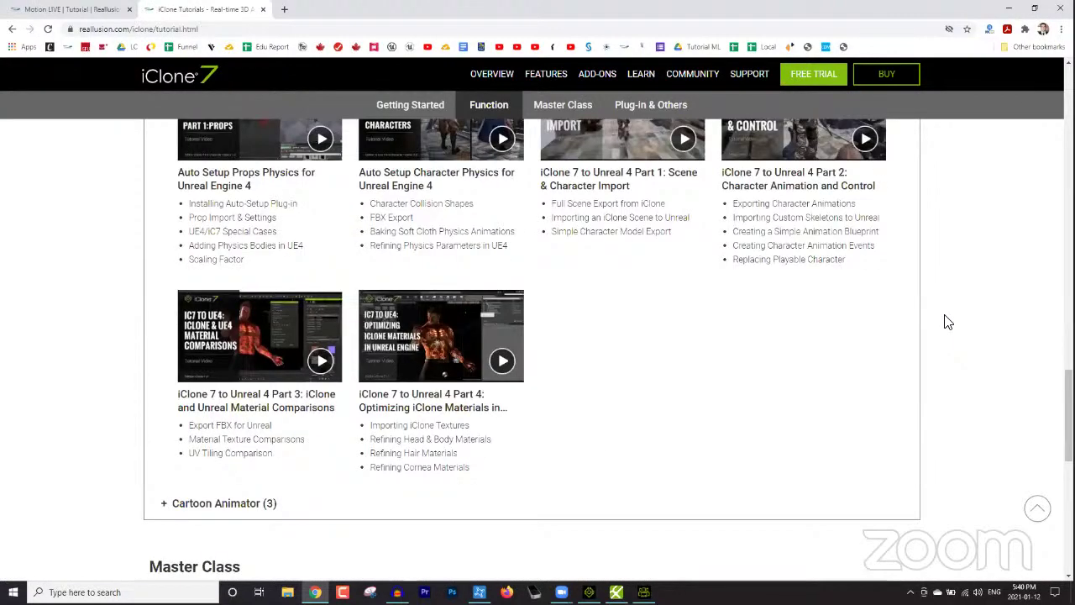
scroll(948, 322, "up", 1)
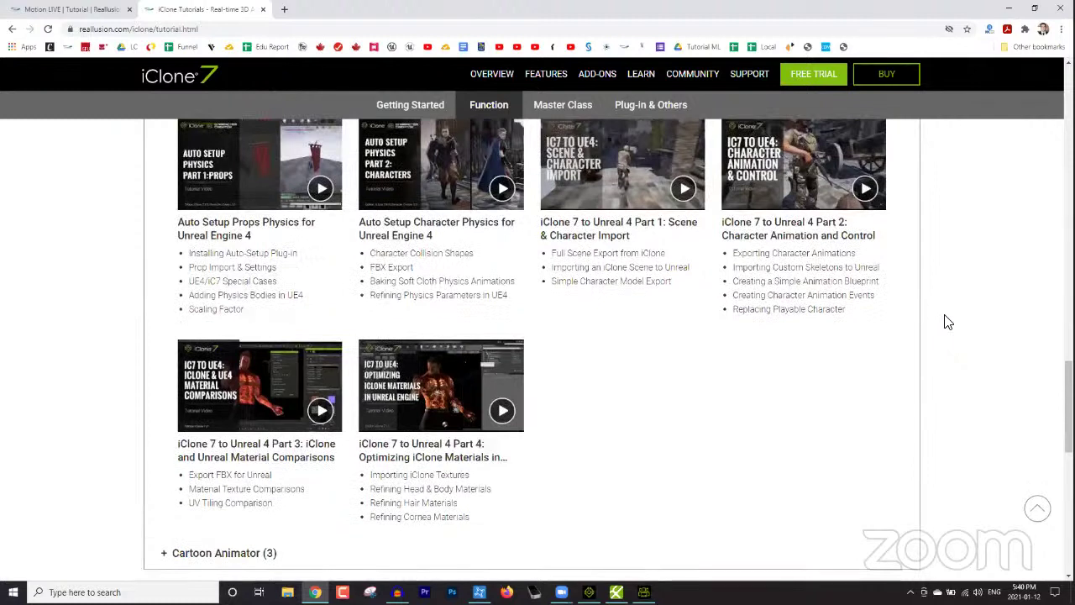
scroll(948, 321, "up", 4)
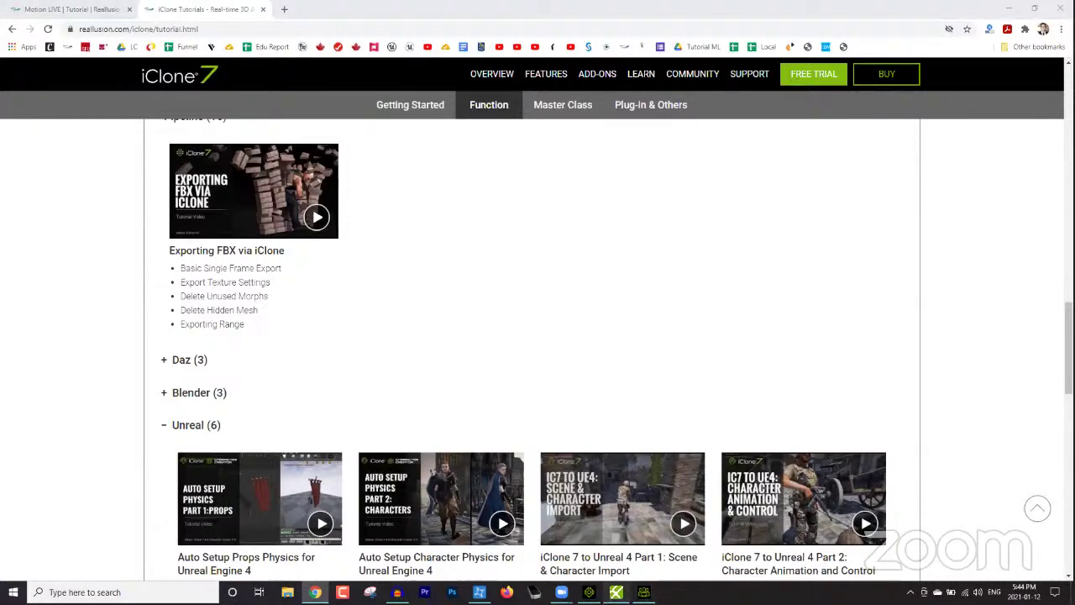
- Open Faceware Realtime's Edit > Settings and keep USB 2.0 Webcam Device as the camera
left_click(615, 593)
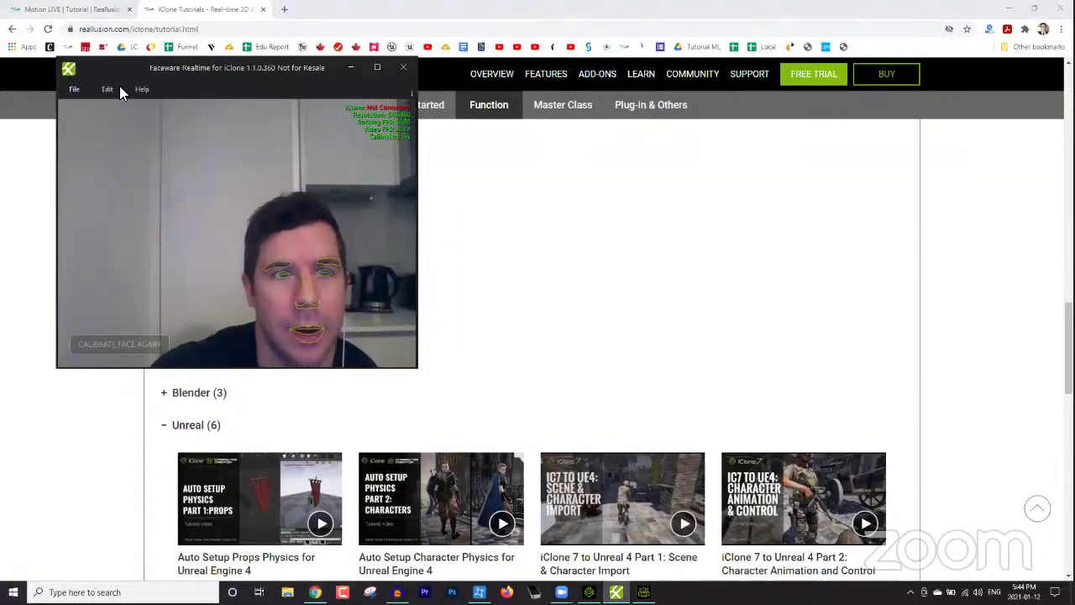
left_click(114, 89)
left_click(114, 89)
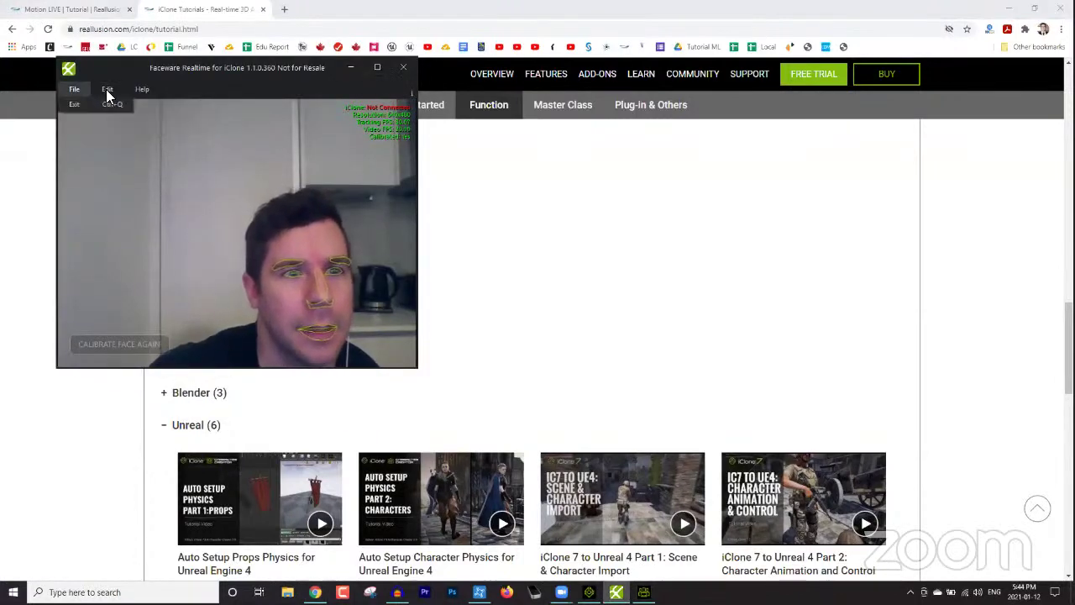
left_click(106, 89)
left_click(131, 88)
left_click(116, 103)
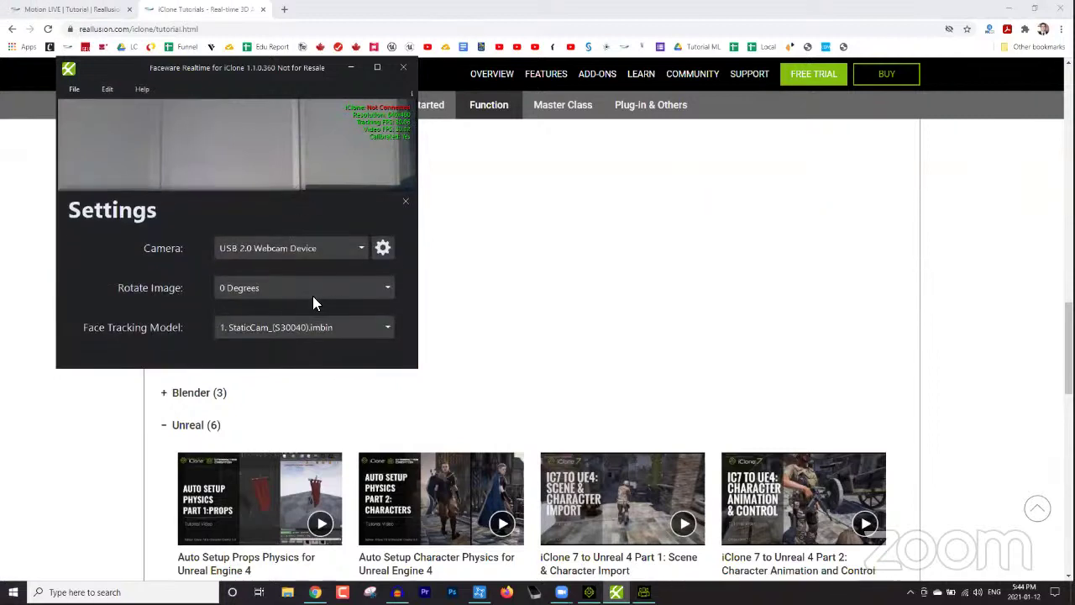
left_click(358, 248)
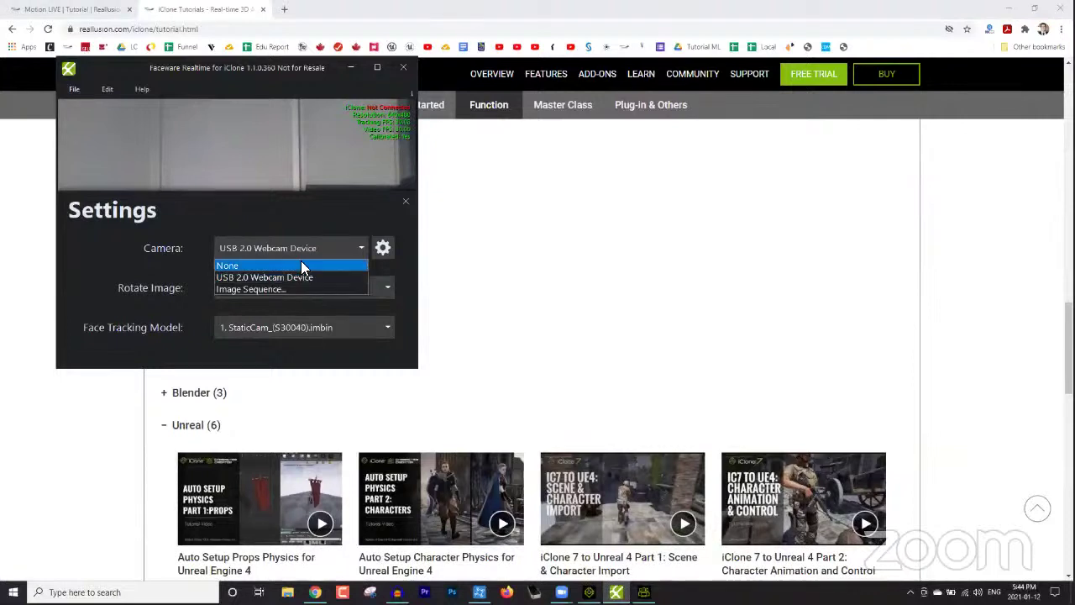
left_click(349, 276)
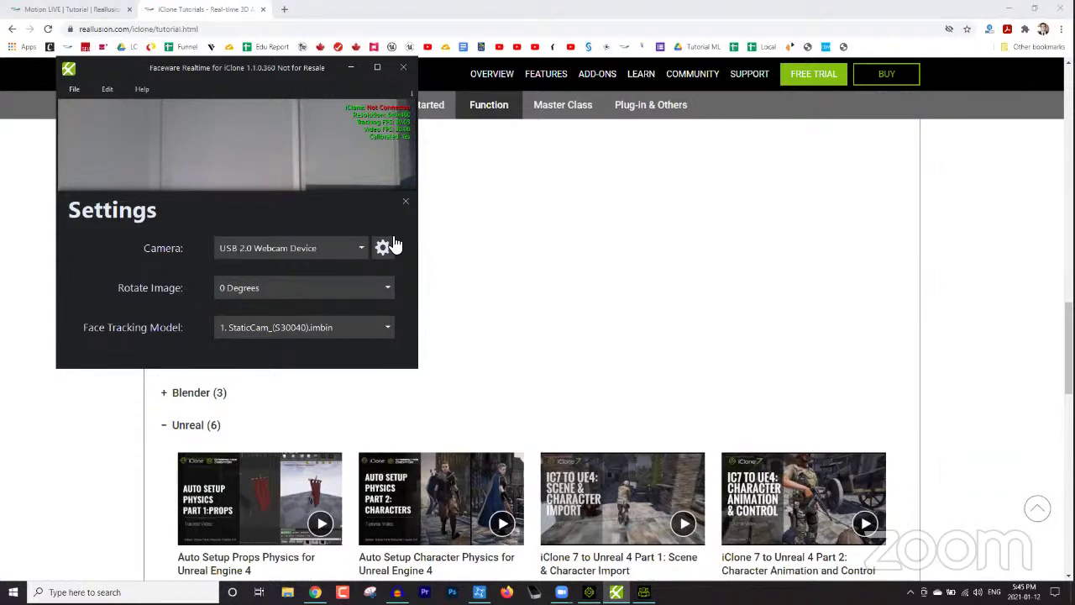
- In a new tab, enter 'reallusion con' and go to the Reallusion Content Store
left_click(284, 12)
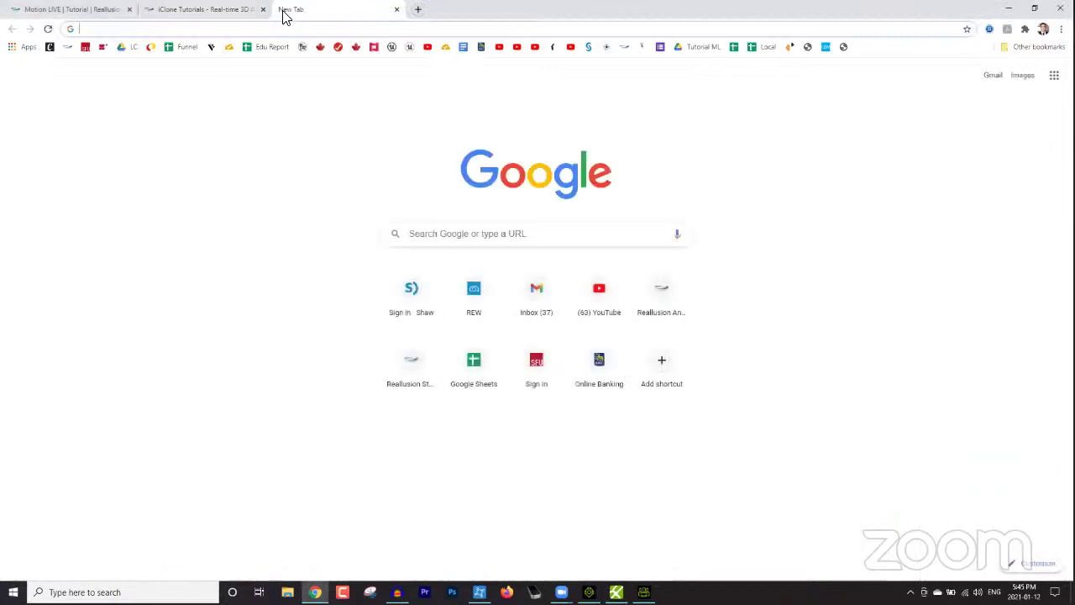
type("reallusion con")
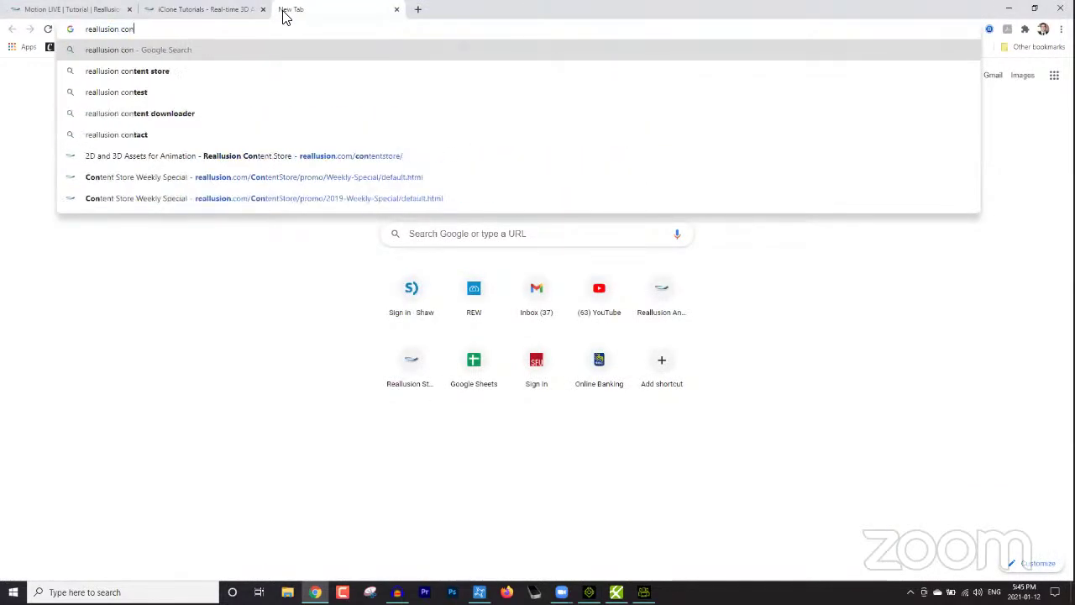
left_click(232, 152)
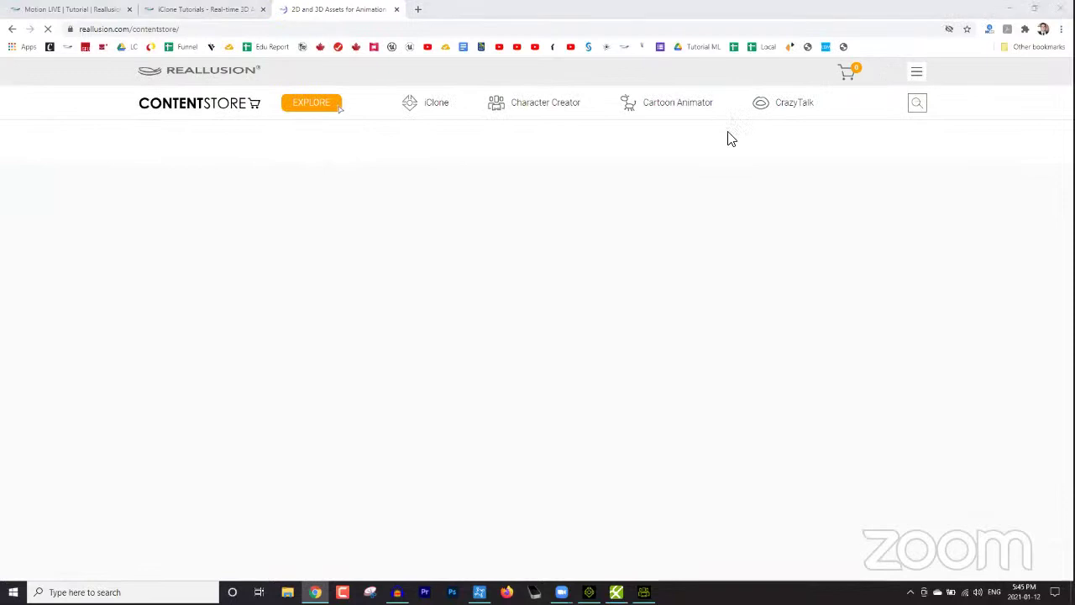
- Open the Character Creator > Actor > CC3 listing (51 items), scroll through it, then return to the top
left_click(542, 106)
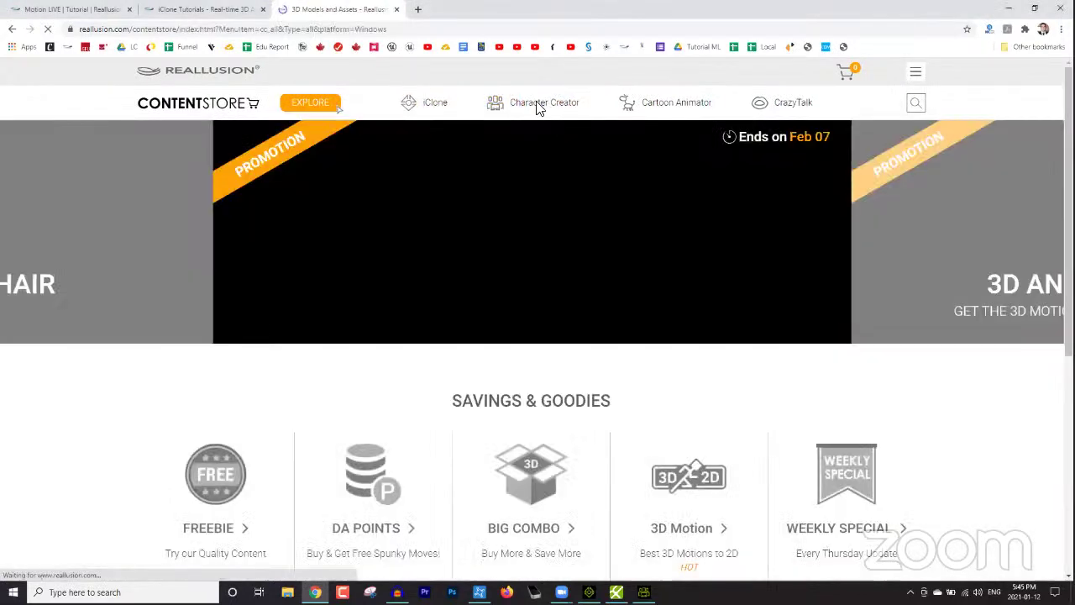
mouse_move(541, 110)
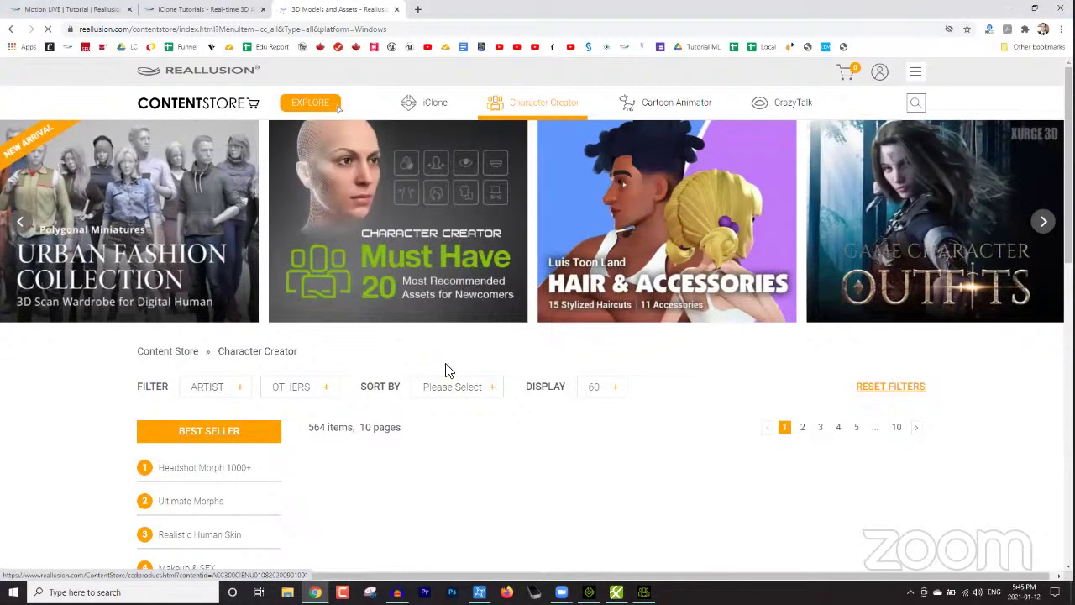
scroll(372, 329, "down", 1)
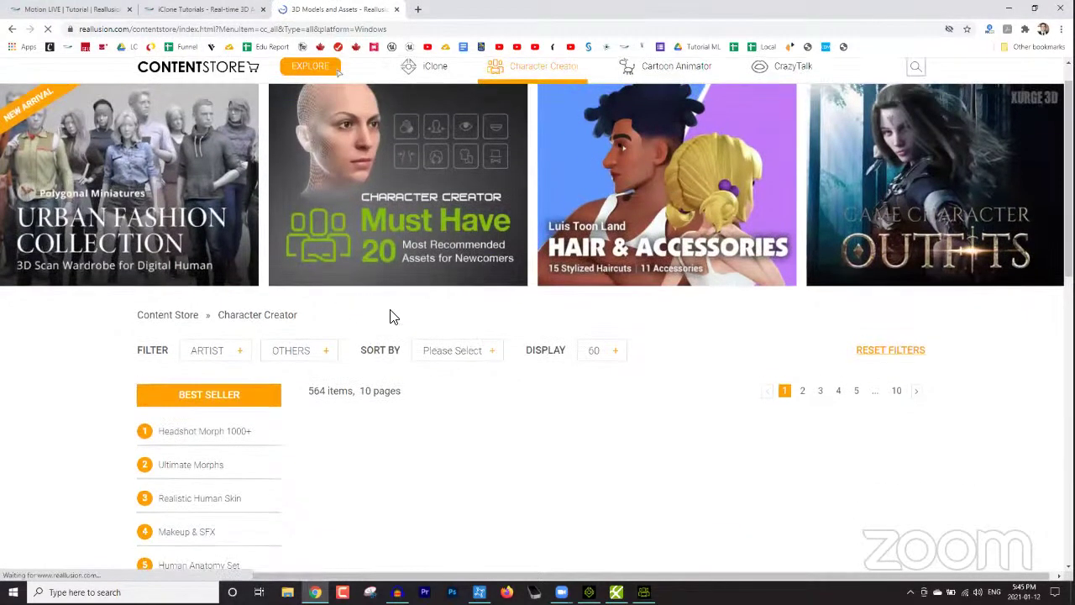
scroll(269, 223, "down", 1)
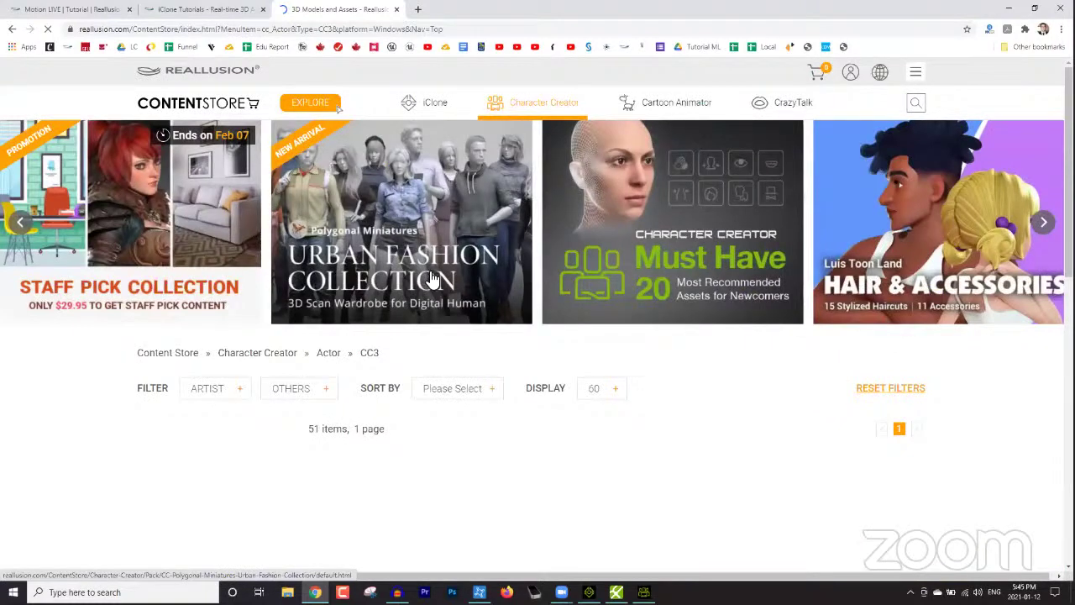
scroll(721, 392, "down", 2)
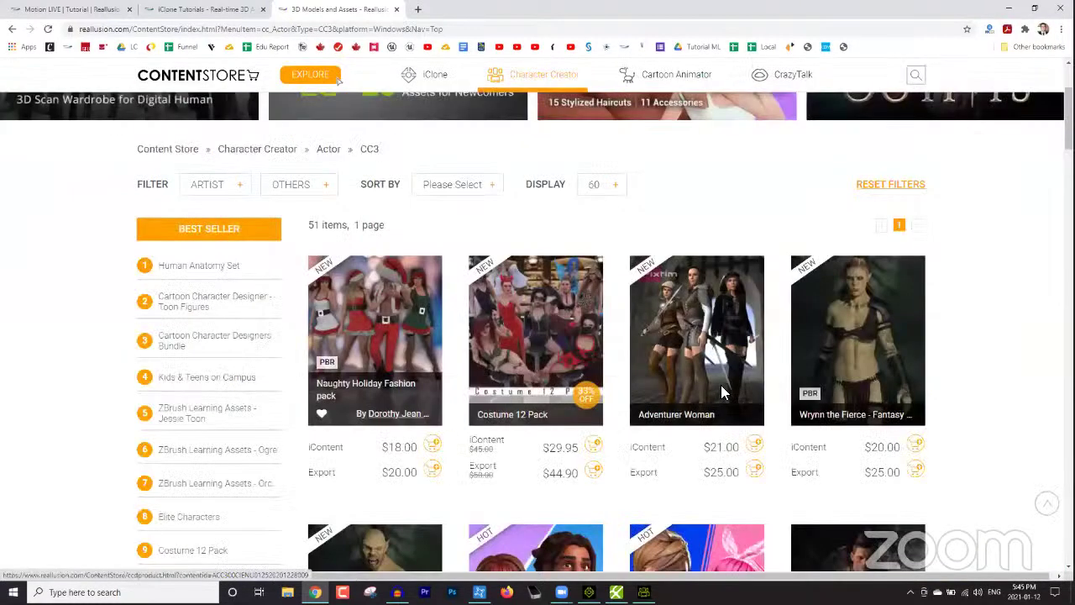
scroll(718, 340, "down", 3)
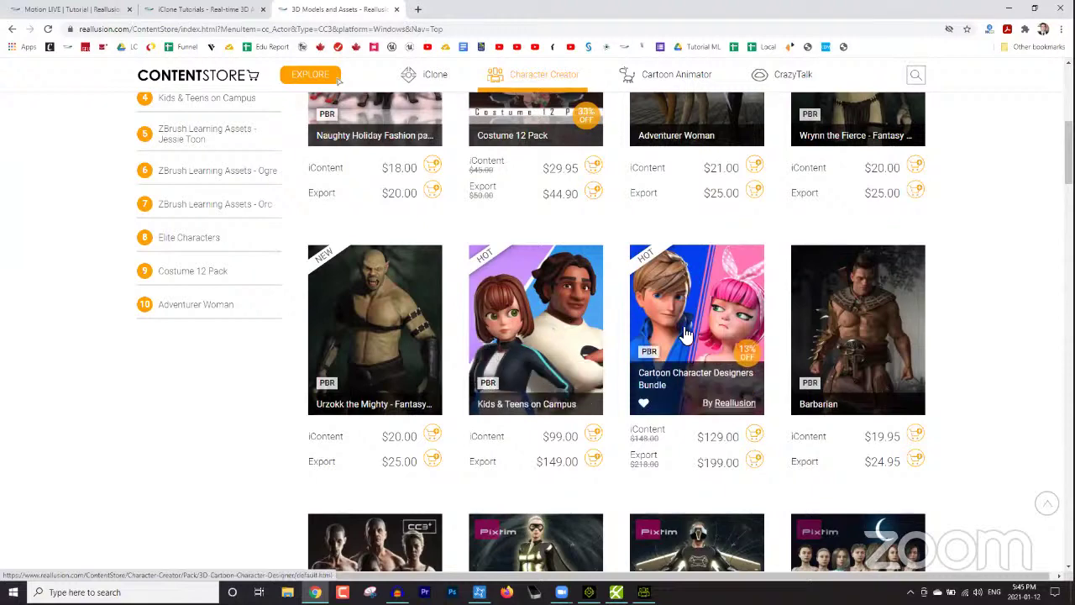
scroll(685, 332, "down", 1)
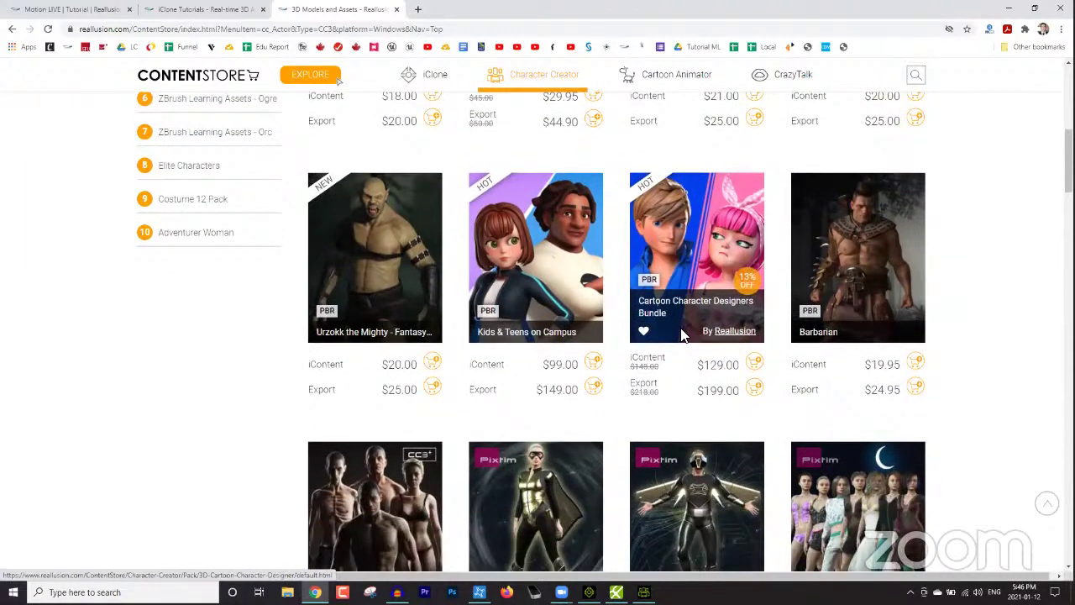
scroll(682, 335, "down", 1)
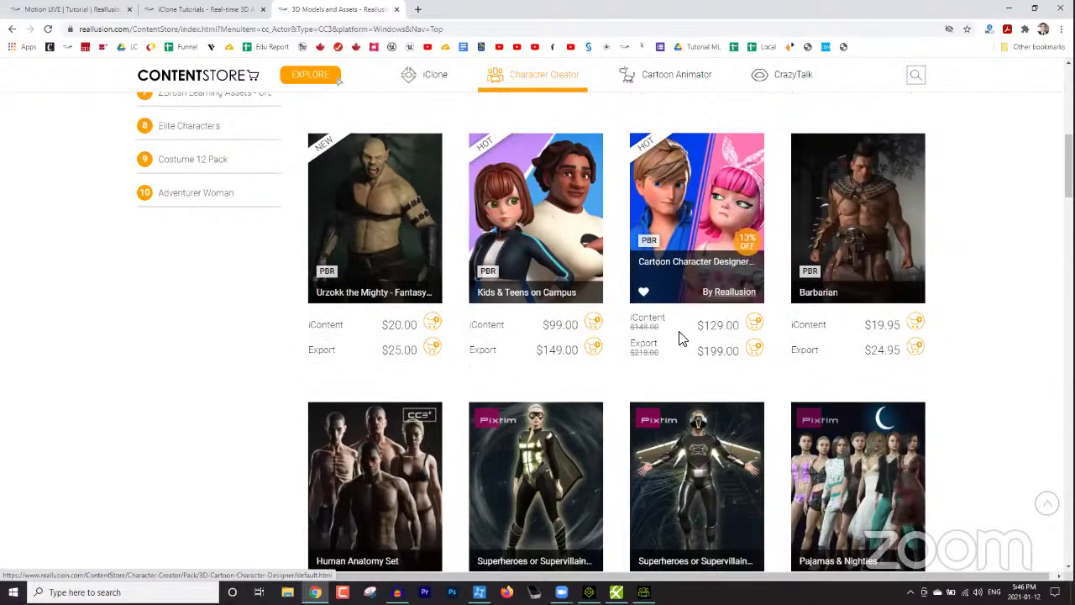
scroll(680, 336, "down", 3)
scroll(676, 340, "down", 4)
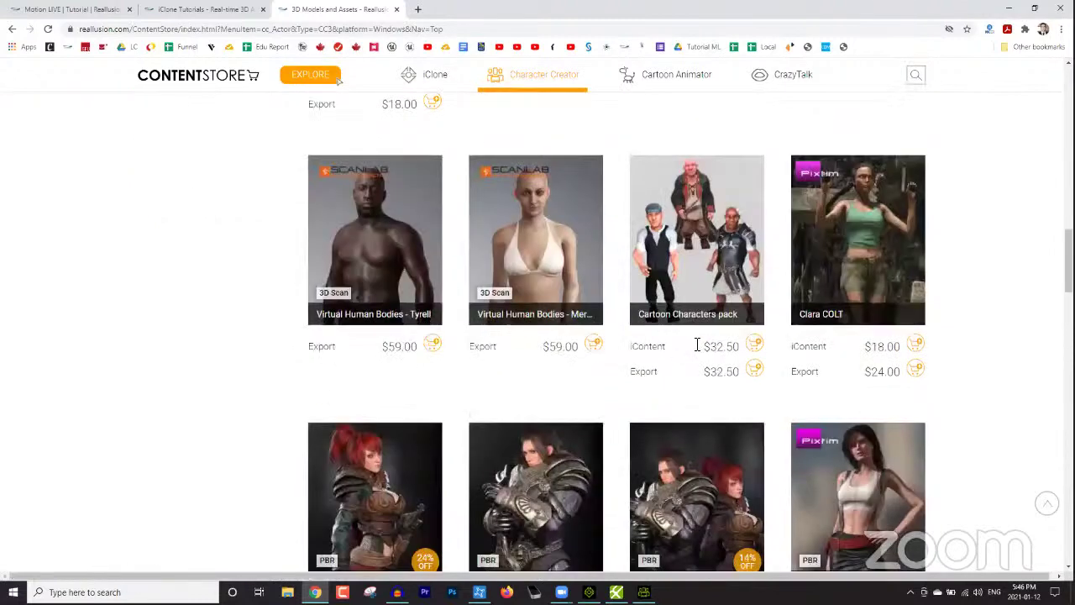
scroll(697, 345, "down", 5)
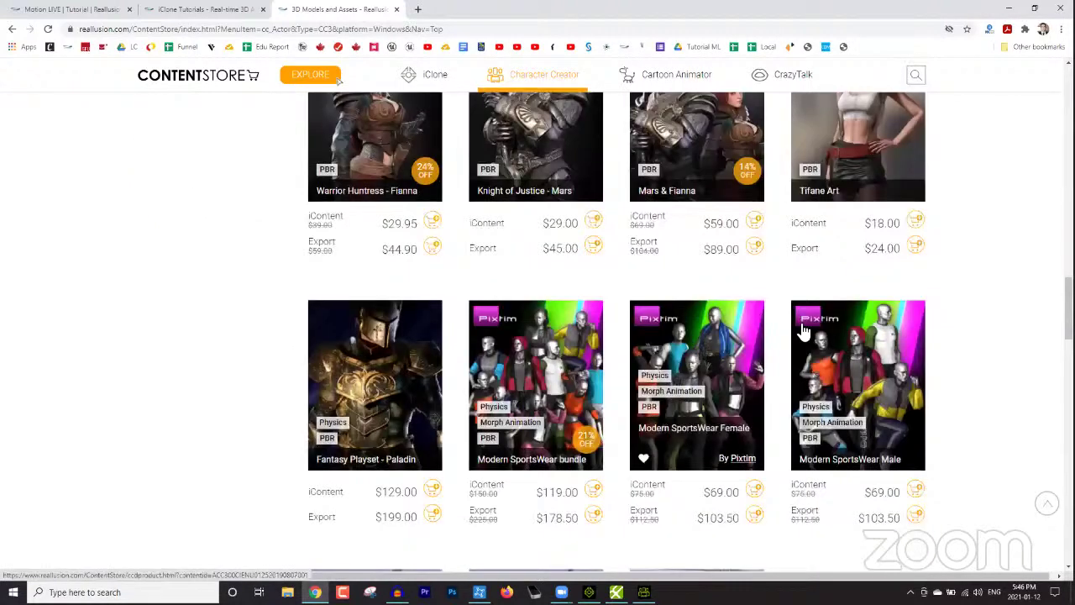
key("Home")
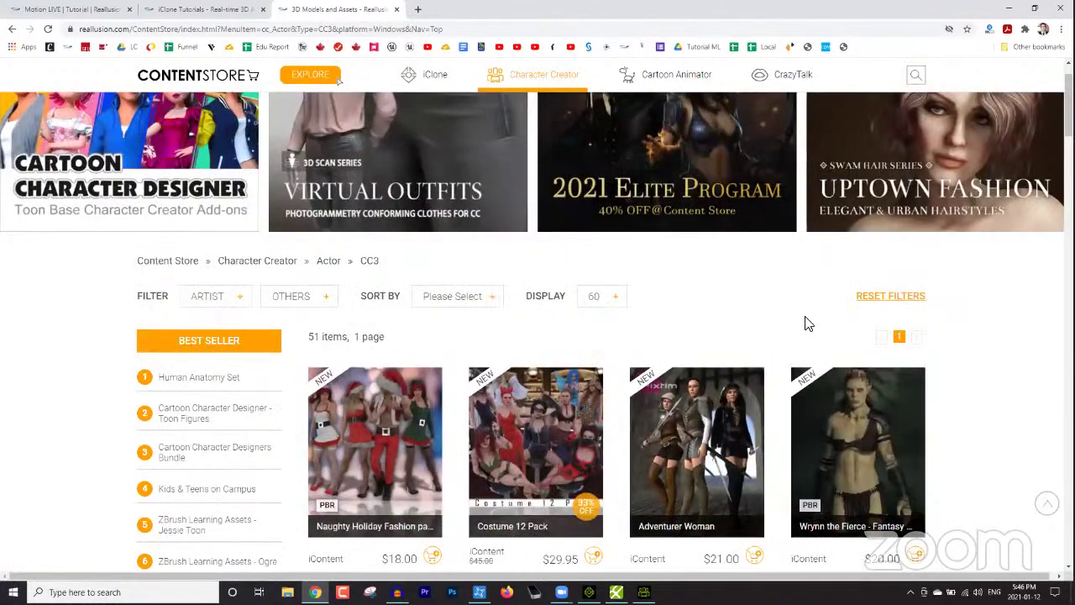
scroll(806, 324, "up", 1)
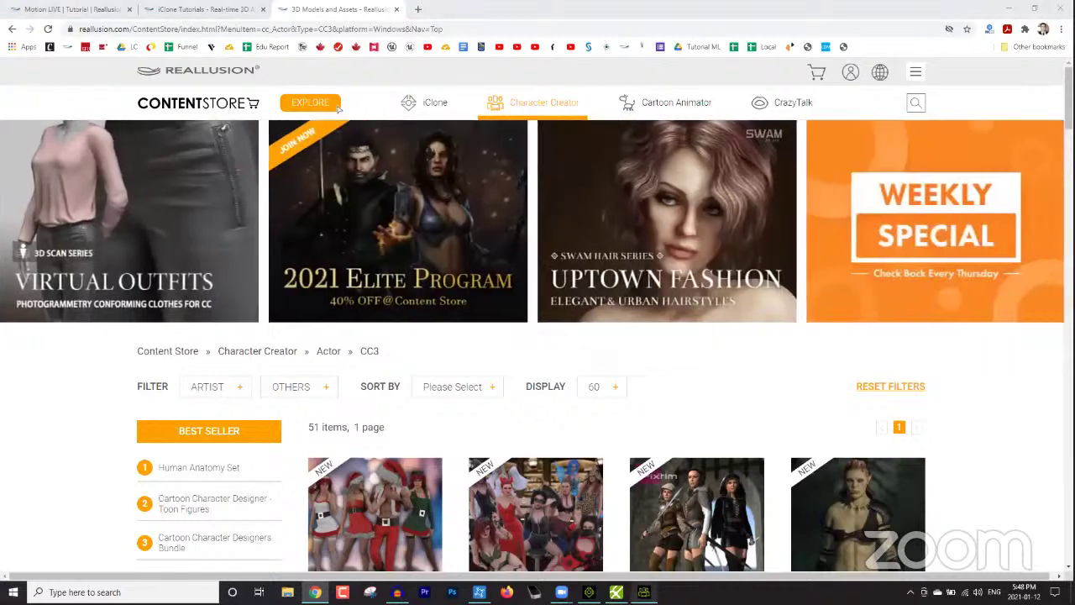
- Switch to Character Creator 3 from the taskbar
mouse_move(644, 593)
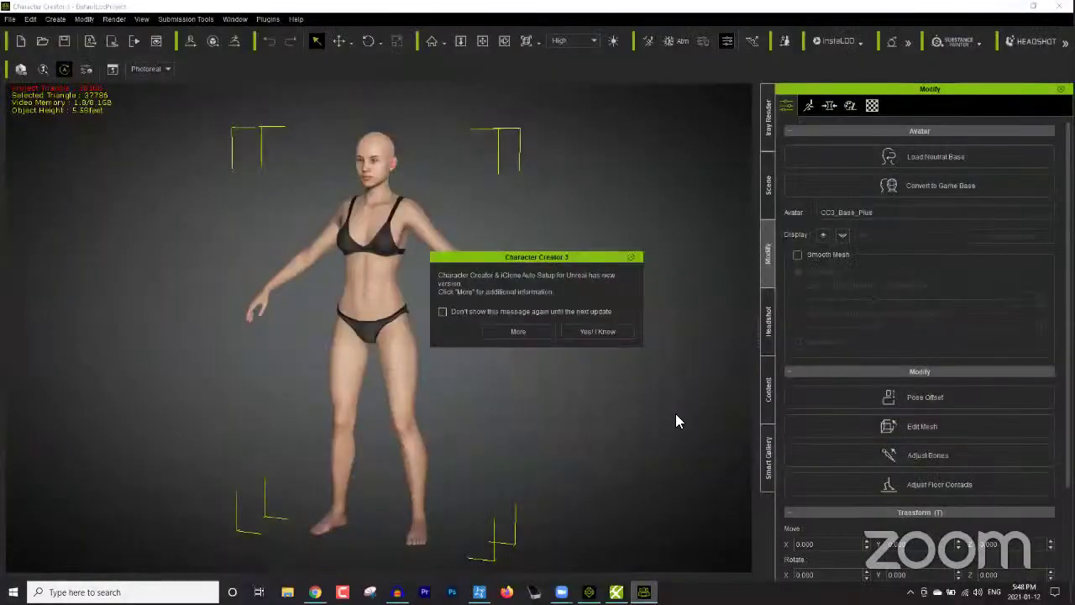
- Dismiss the update notice and start an FBX export of the clothed character
left_click(571, 330)
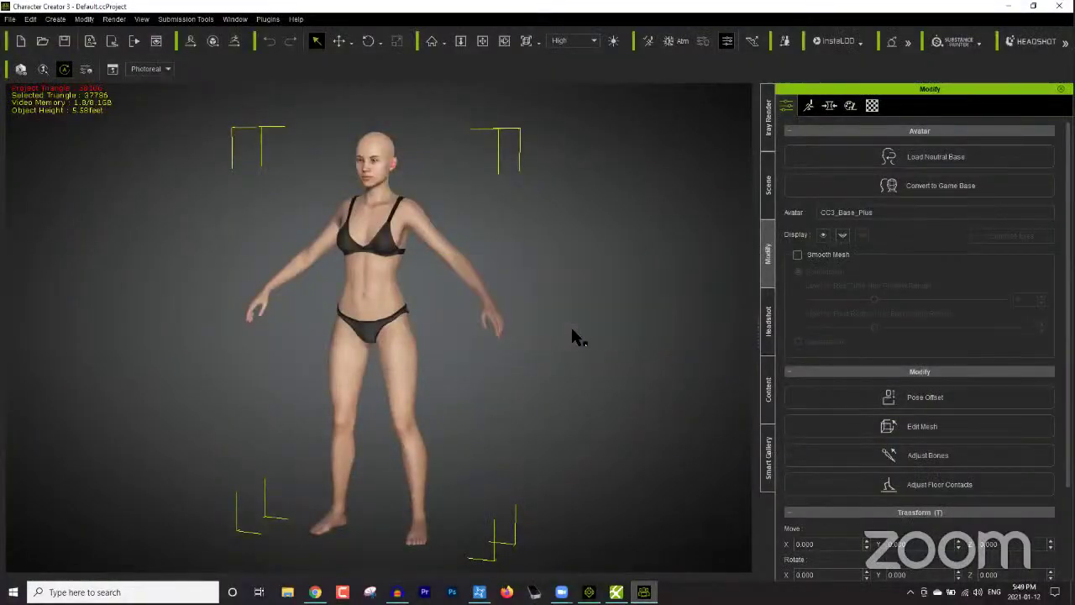
left_click(9, 20)
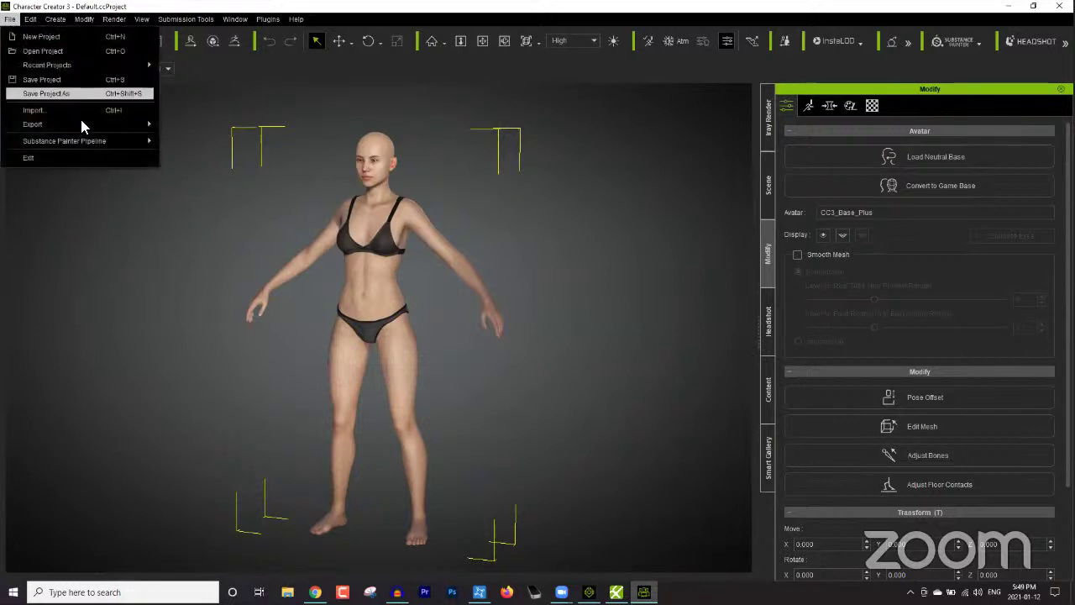
mouse_move(84, 124)
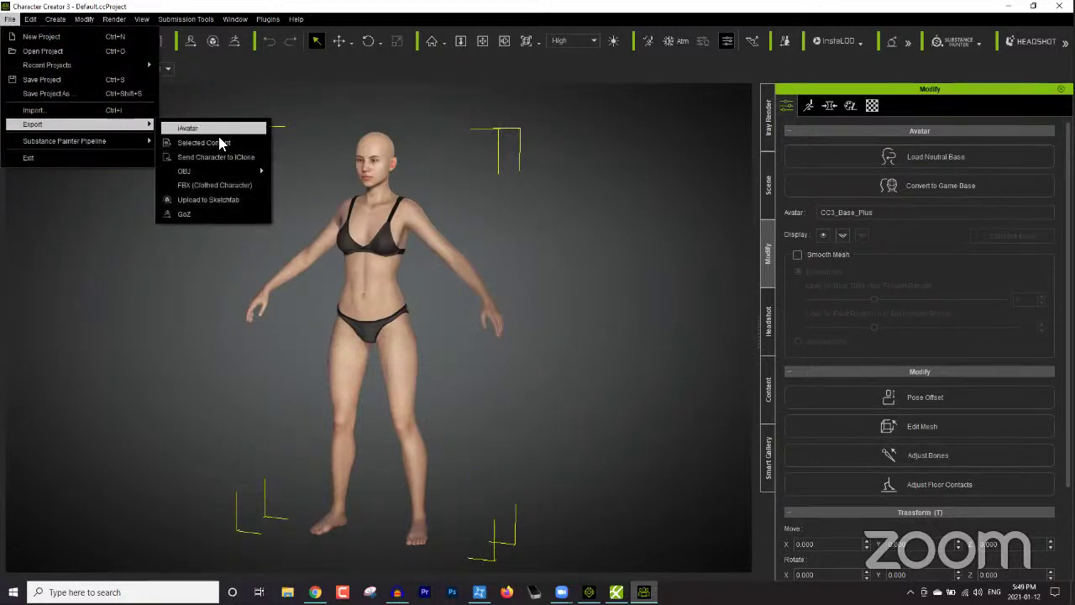
left_click(213, 184)
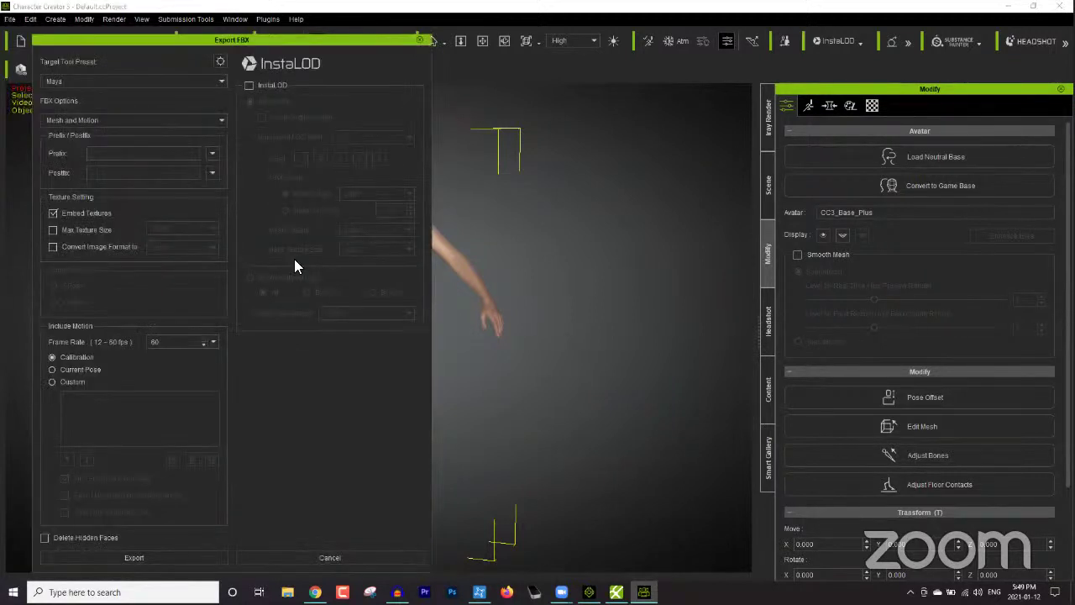
- Set the FBX target tool preset to Unreal and select the frame rate value for 30 fps
left_click(108, 83)
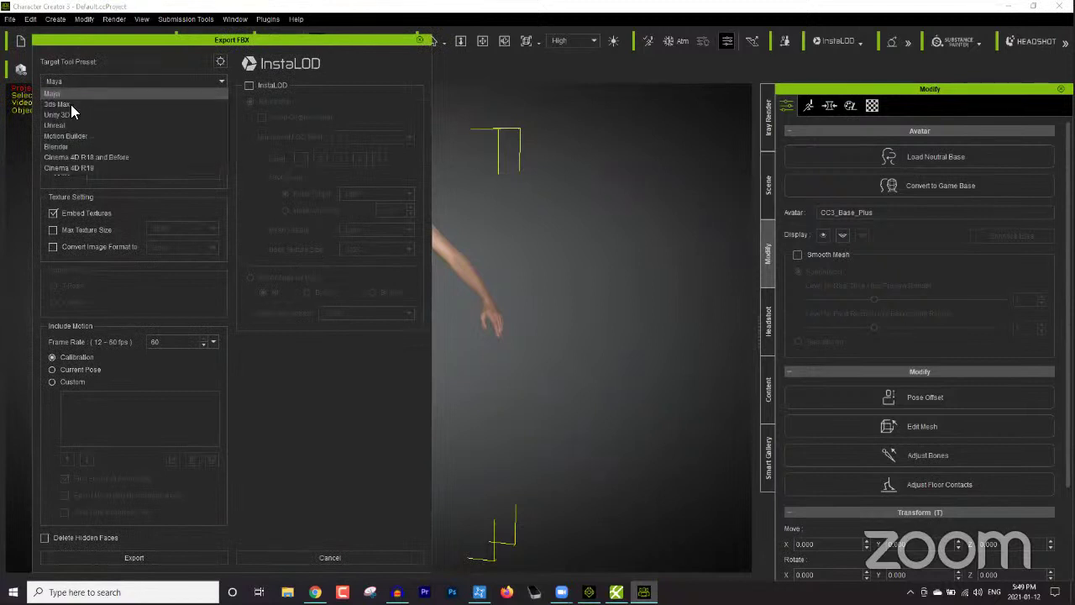
left_click(69, 126)
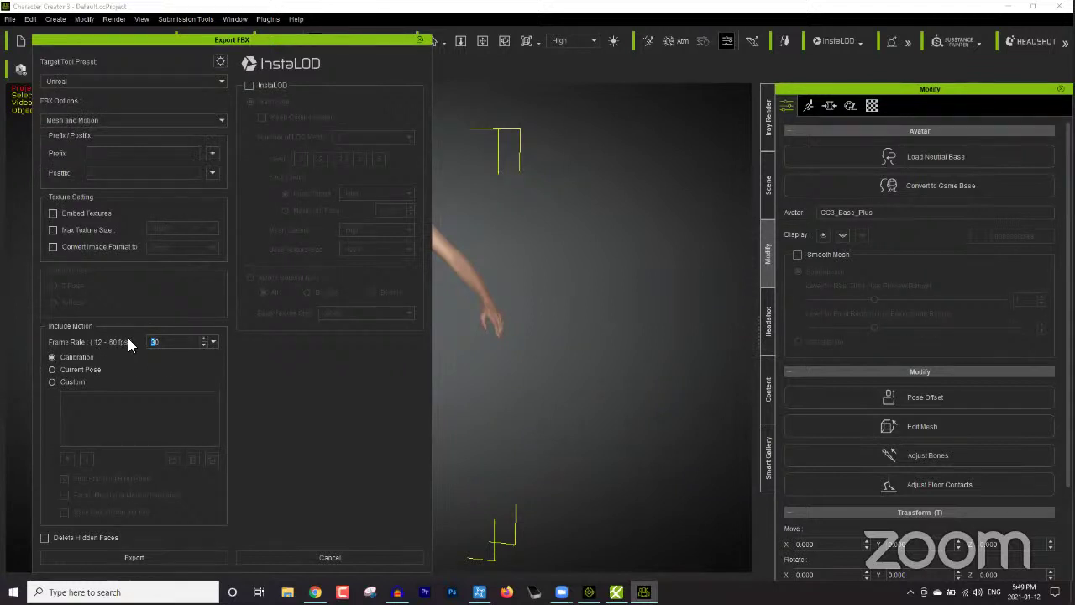
left_click_drag(182, 339, 141, 340)
- Use Custom motion loaded from Desktop 'weird expression sequence', and turn on Embed Textures
left_click(73, 383)
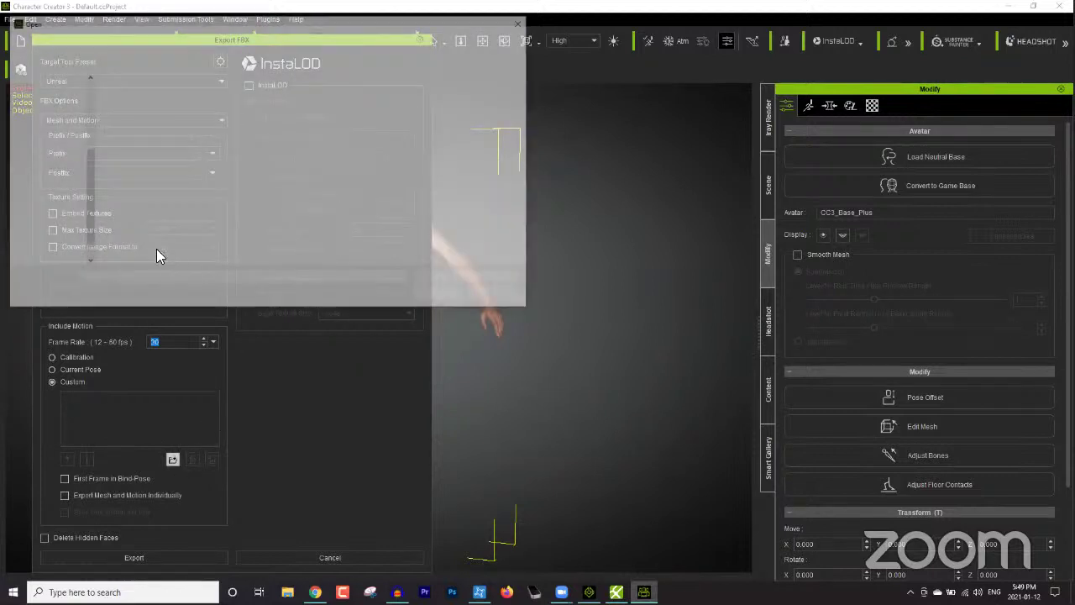
scroll(88, 97, "up", 2)
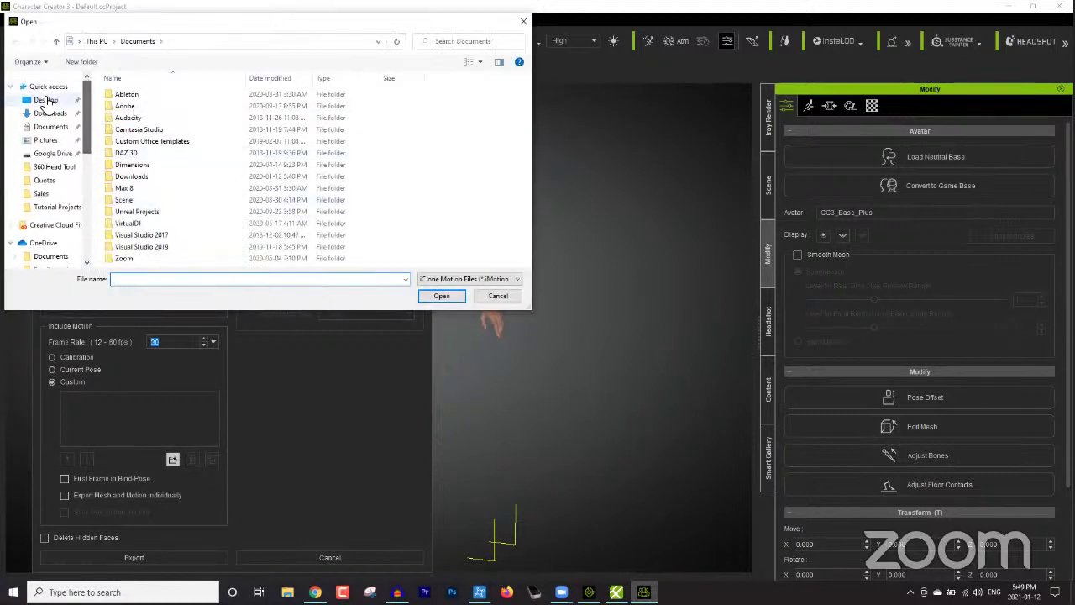
left_click(46, 99)
left_click(168, 225)
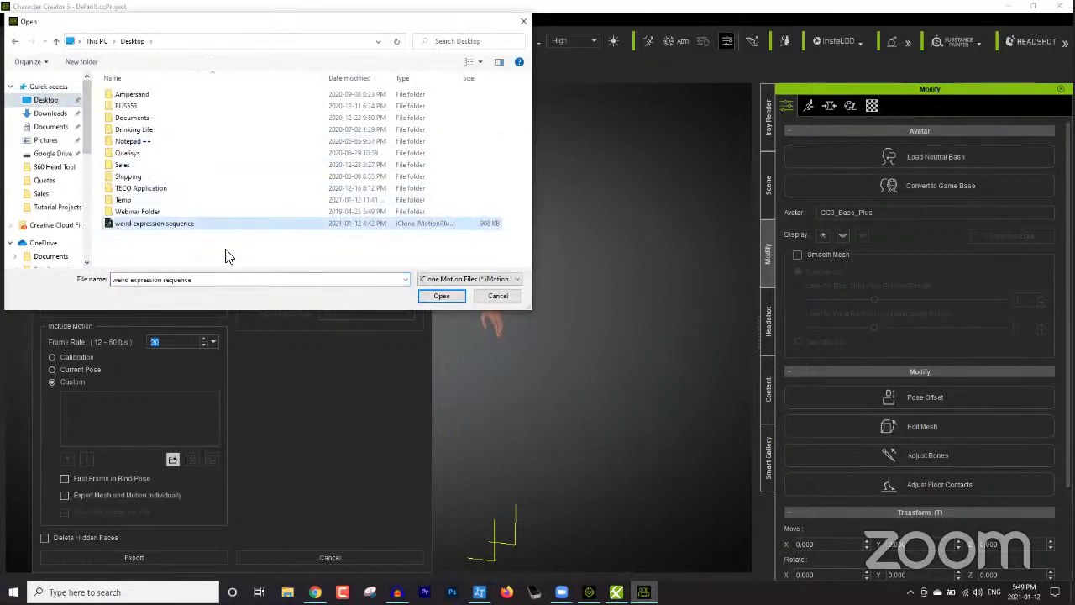
left_click(441, 296)
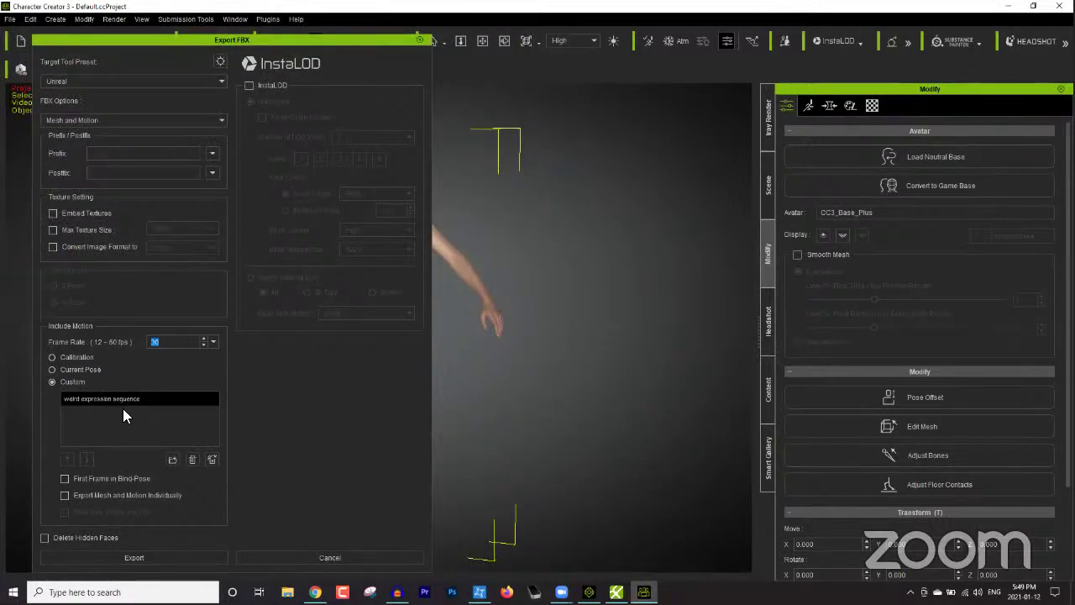
left_click(97, 213)
- Keep the FBX content option on Mesh and Motion, then switch to Chrome
left_click(178, 119)
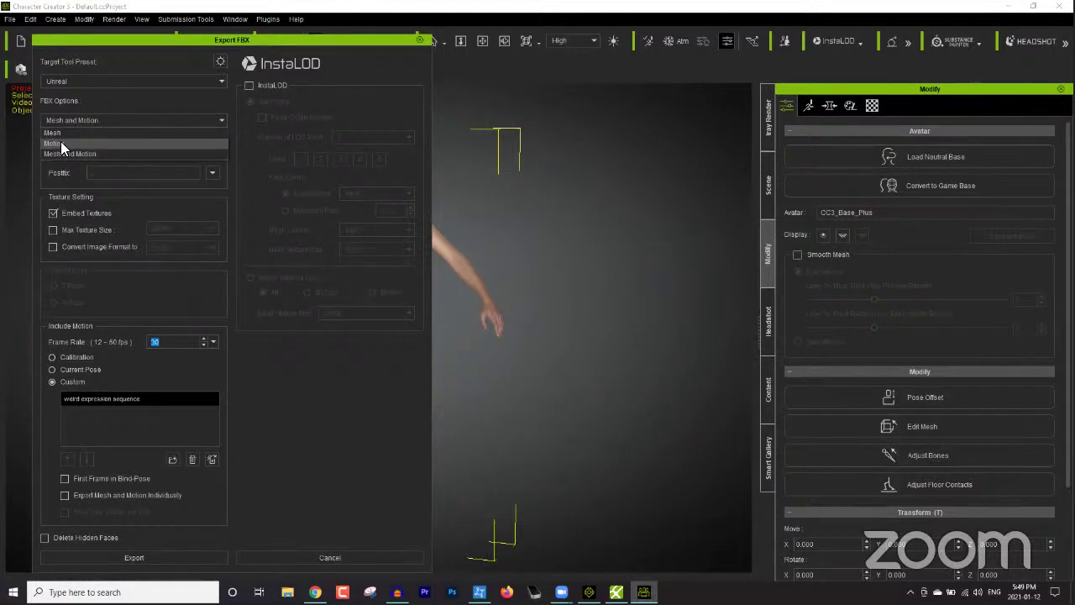
left_click(116, 109)
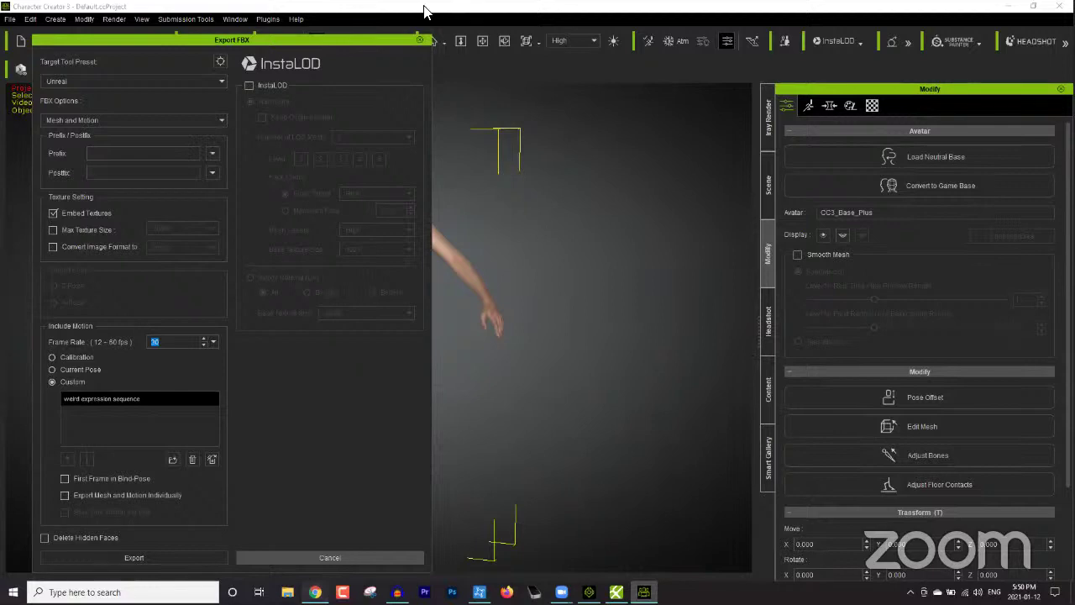
key("alt+Tab")
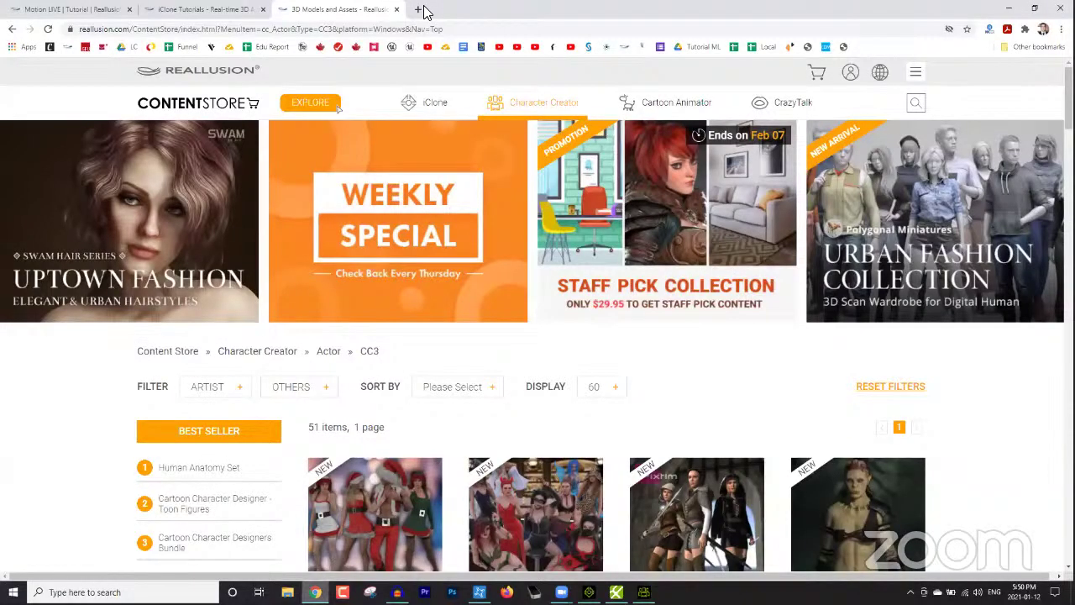
- Search Google for 'perception neuron studio' in a new tab, then return to the Content Store tab
left_click(419, 9)
type("perception en")
key("BackSpace")
key("BackSpace")
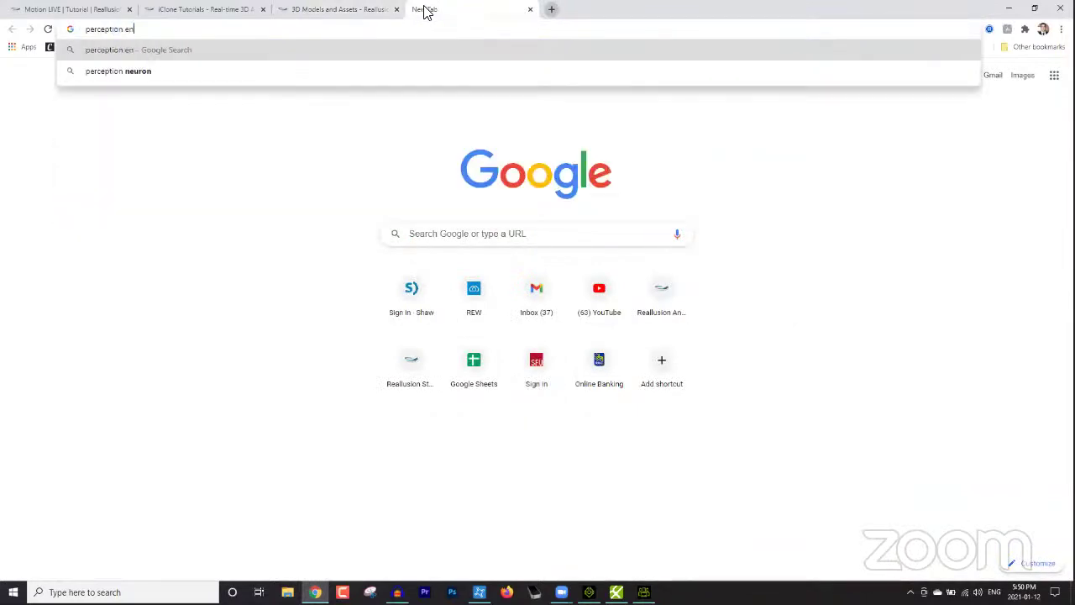
type("neuron ")
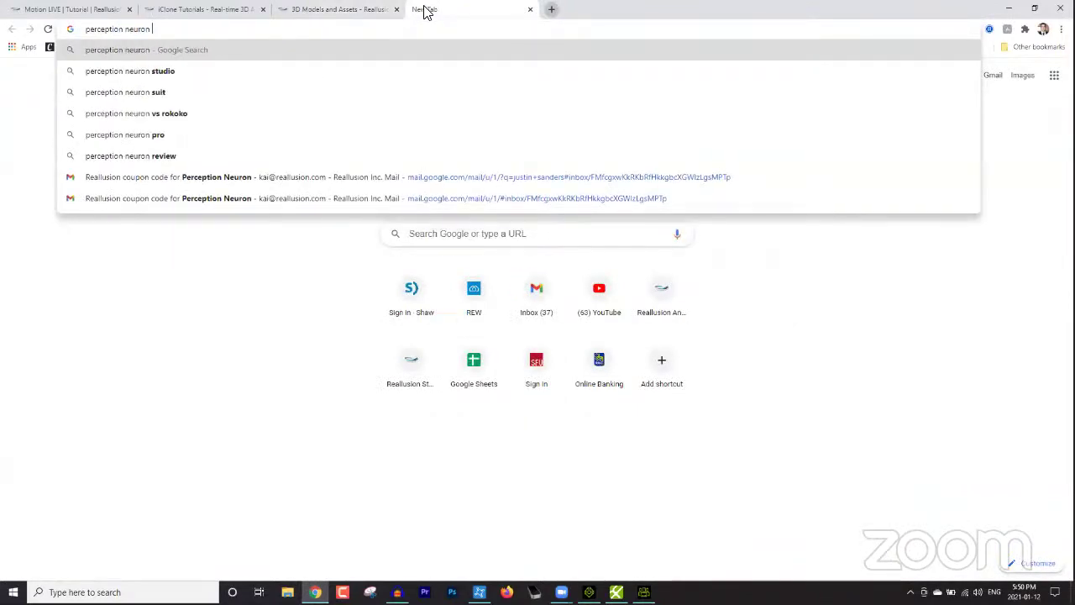
type("studio")
key("Return")
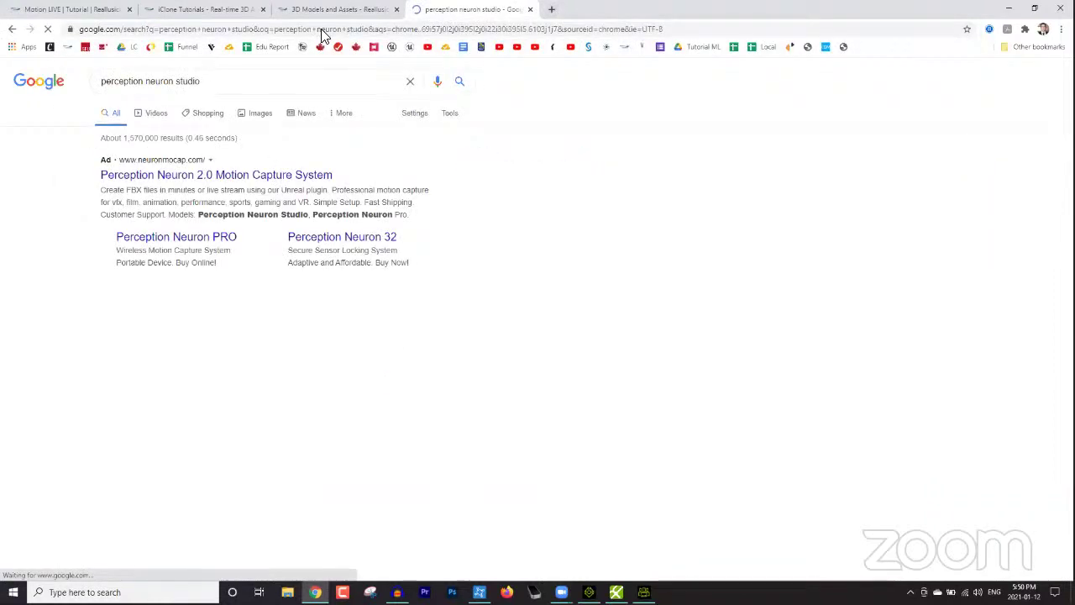
key("ctrl+shift+Tab")
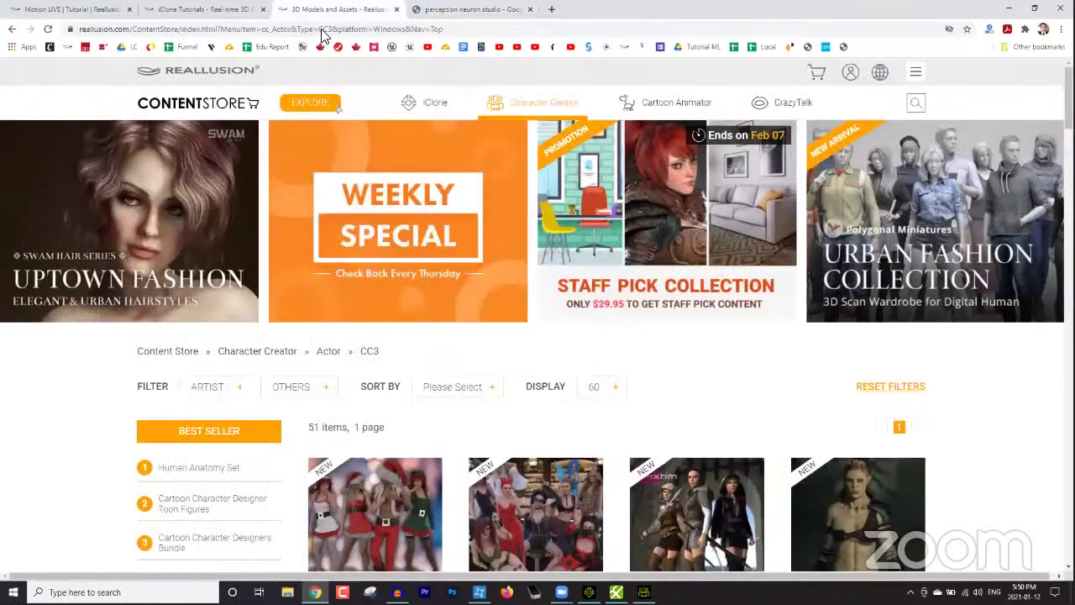
- Search for 'glove mocap' and open the Manus finger-tracking site from the results
left_click(324, 34)
type("glove mocap")
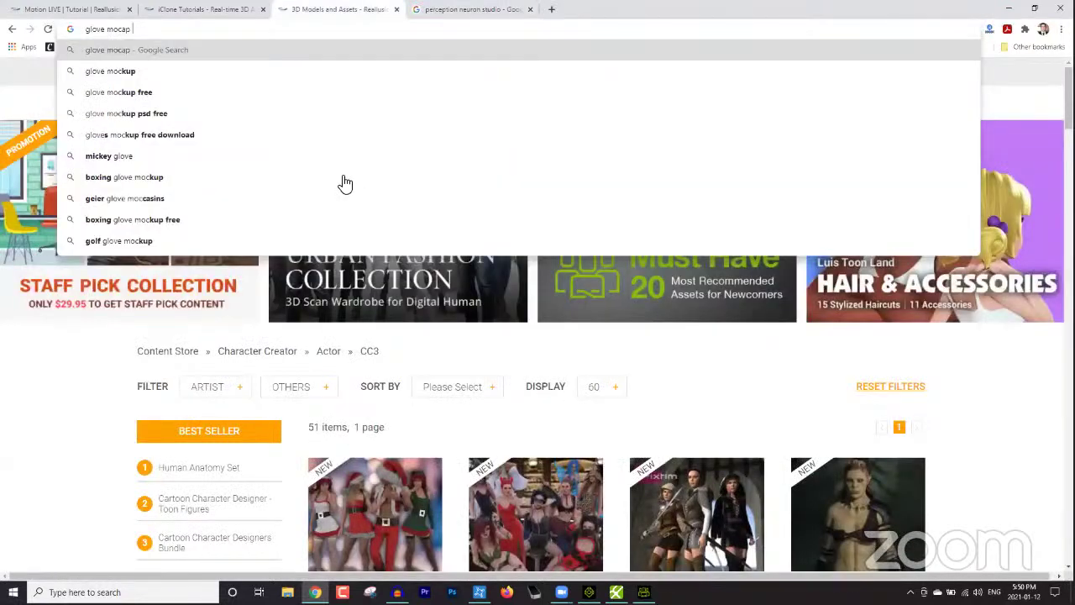
key("Return")
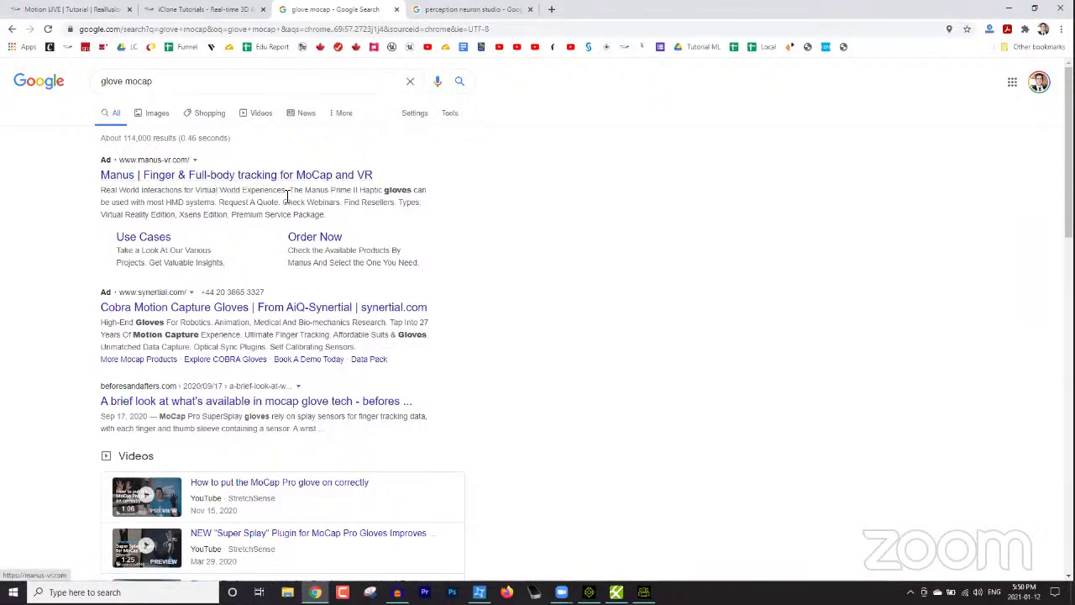
scroll(298, 220, "down", 1)
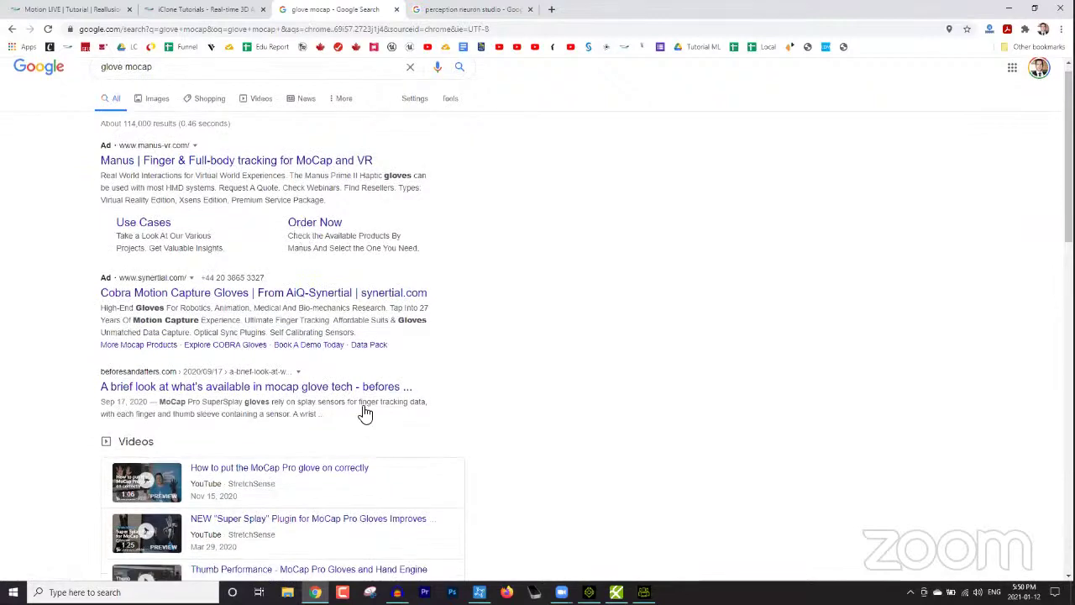
scroll(359, 423, "down", 2)
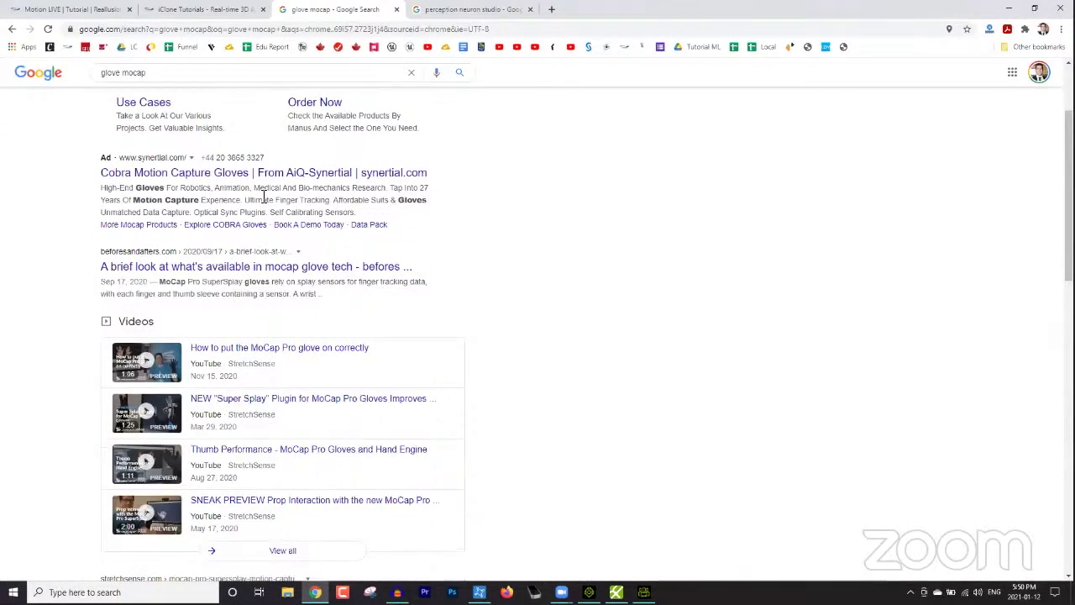
scroll(260, 197, "up", 2)
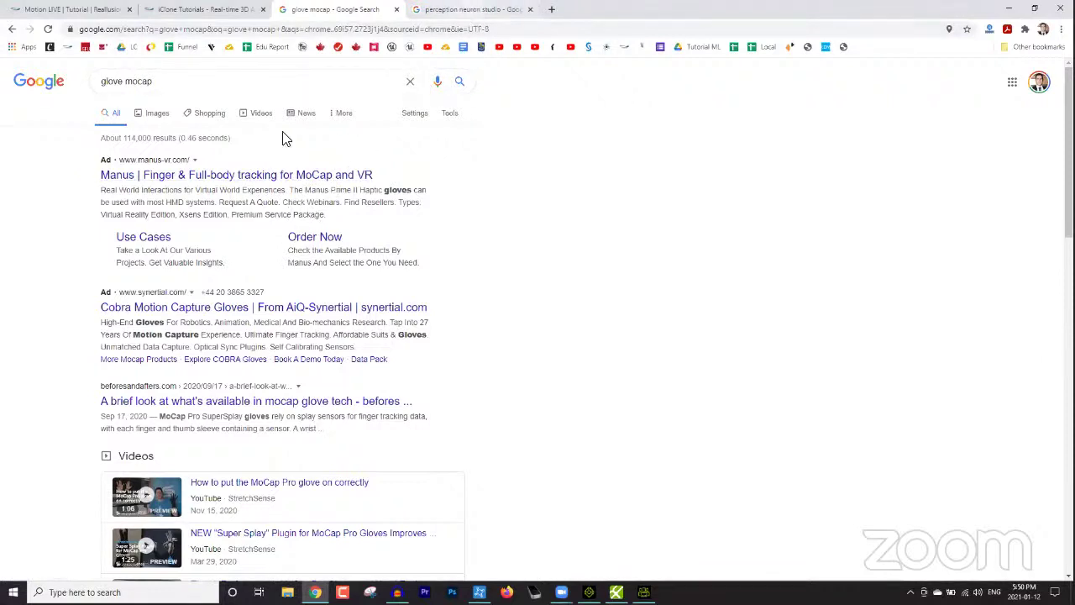
left_click(220, 184)
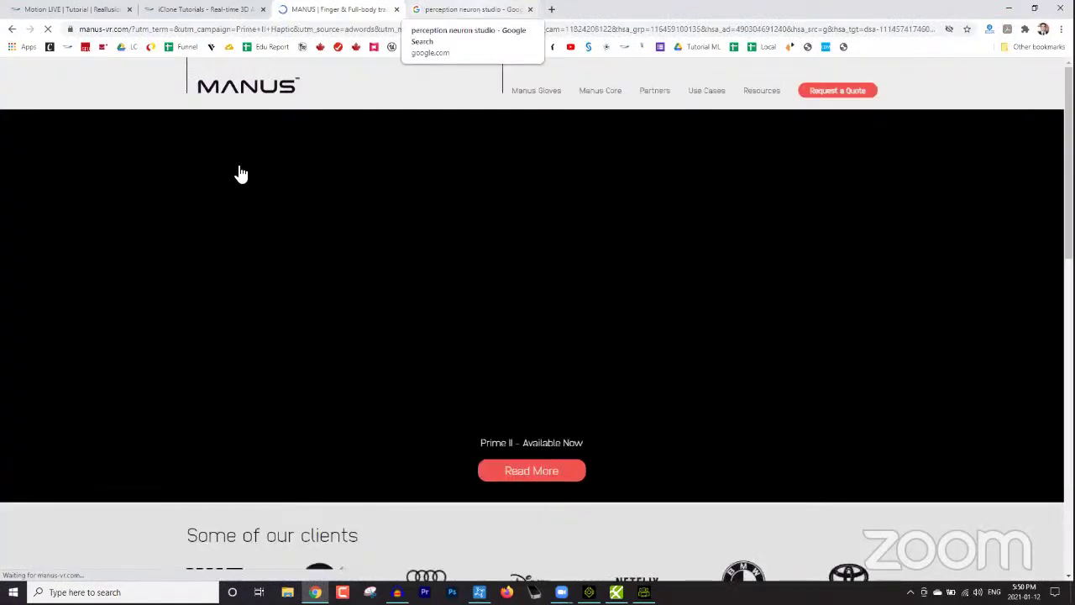
- Review the Perception Neuron 2.0 page's $1,499 price and box contents, then return to Manus
key("ctrl+Tab")
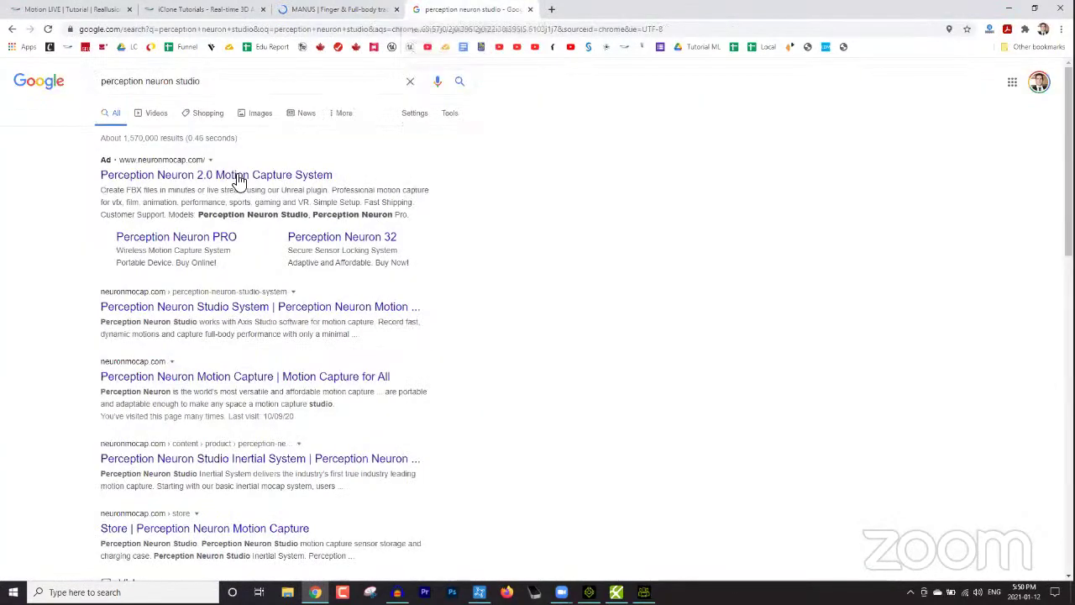
left_click(238, 177)
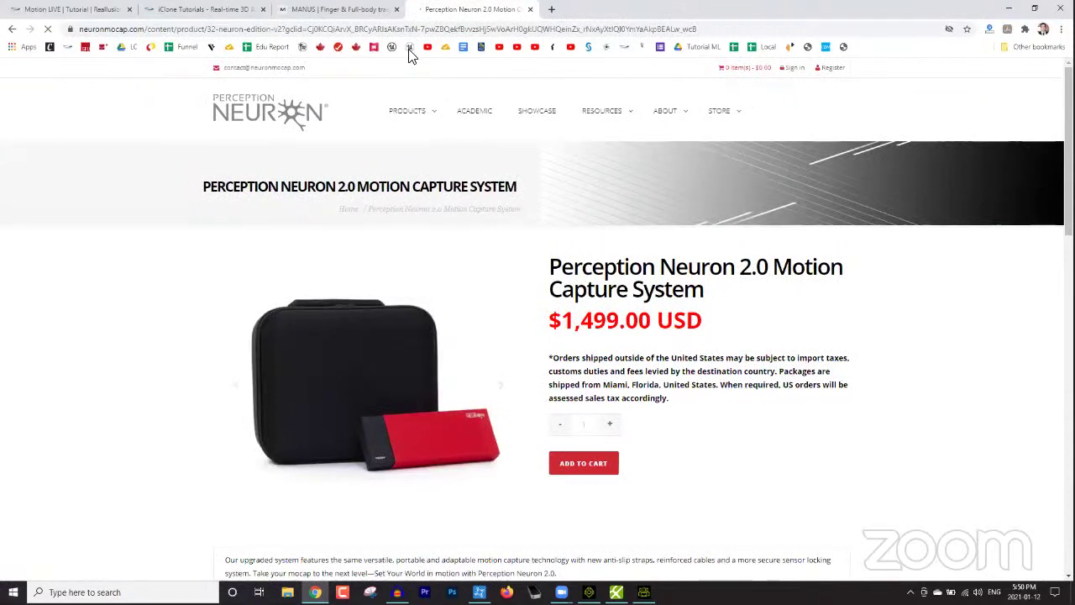
mouse_move(427, 100)
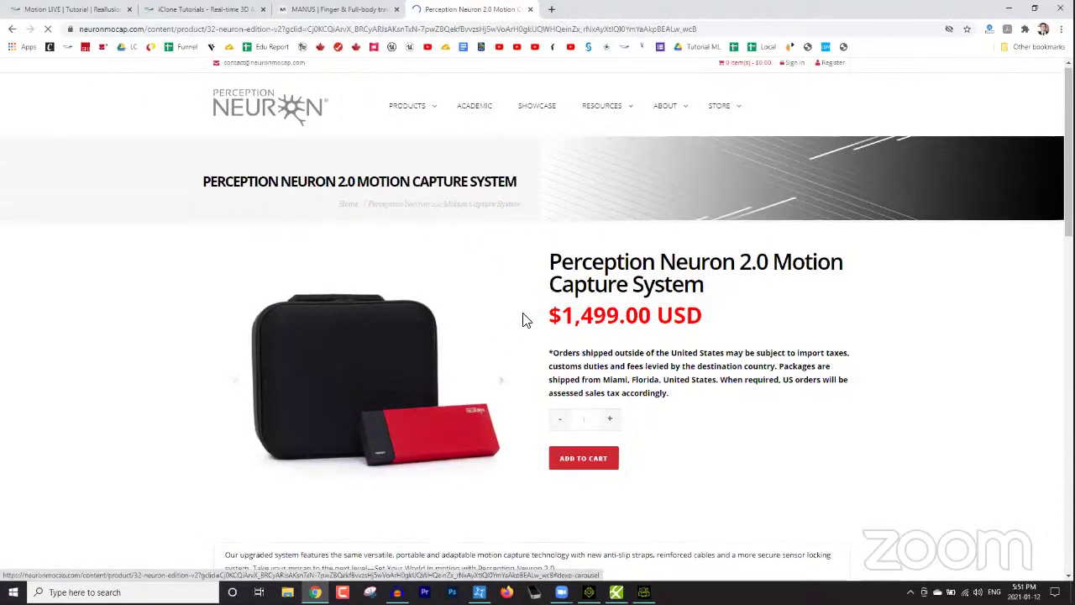
scroll(524, 312, "down", 3)
scroll(504, 304, "down", 3)
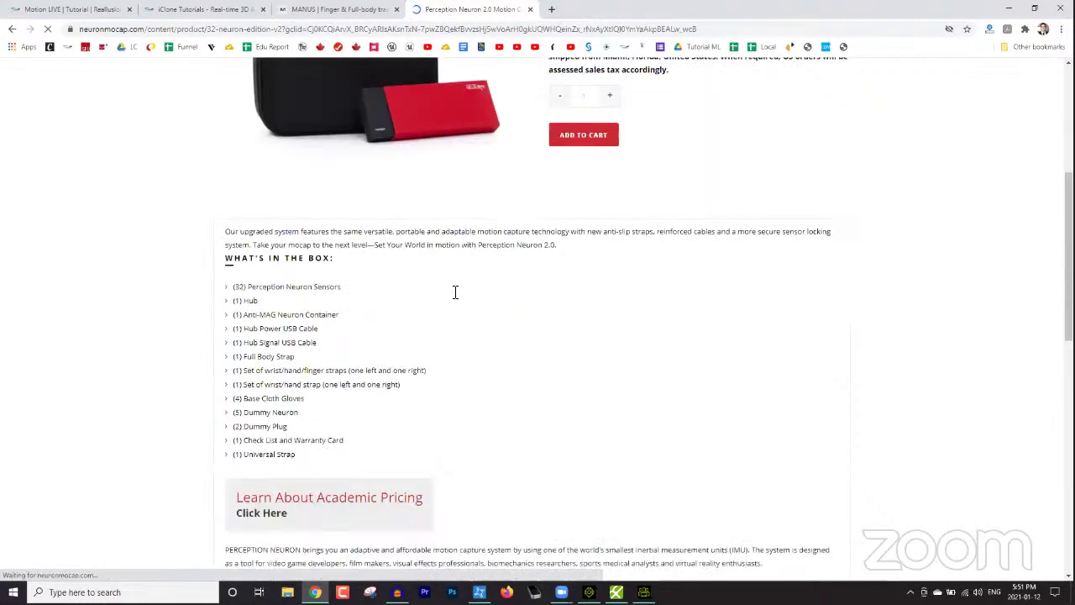
scroll(454, 292, "down", 4)
scroll(453, 294, "up", 4)
scroll(460, 298, "up", 1)
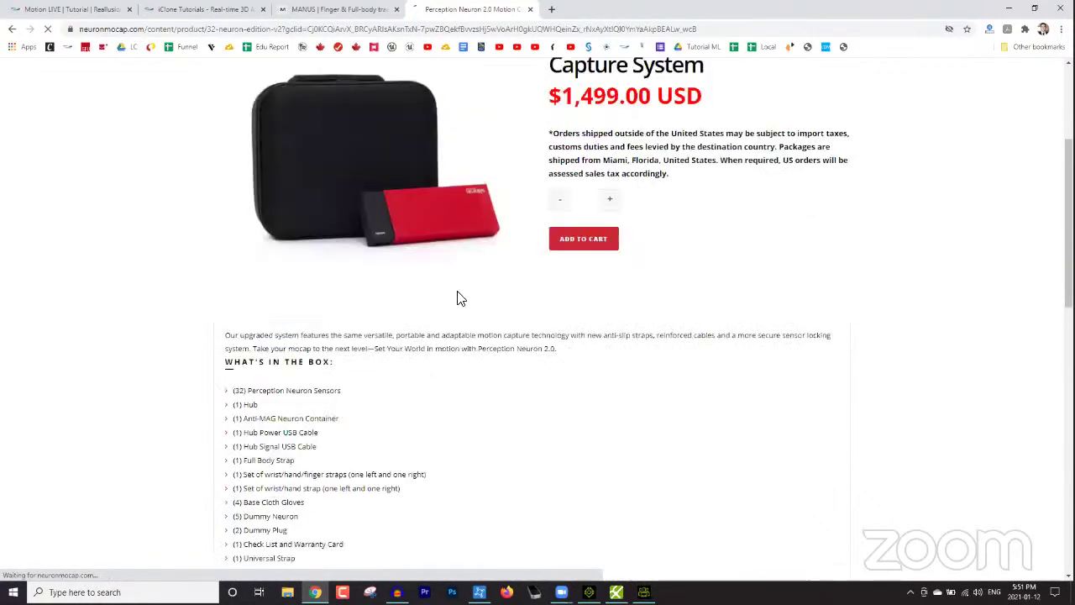
scroll(460, 298, "up", 3)
scroll(460, 295, "down", 6)
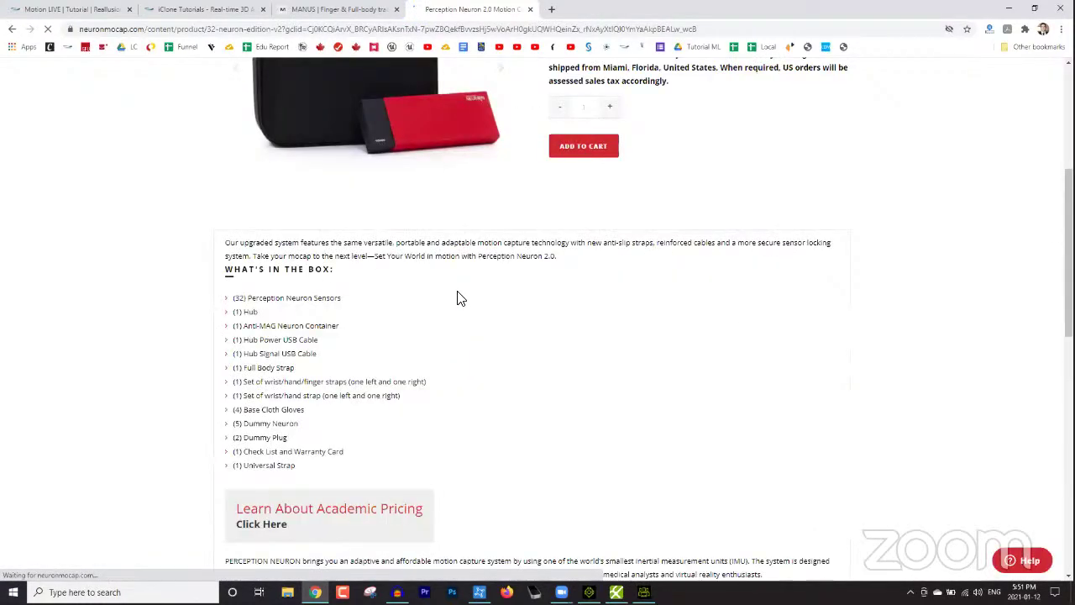
left_click(351, 10)
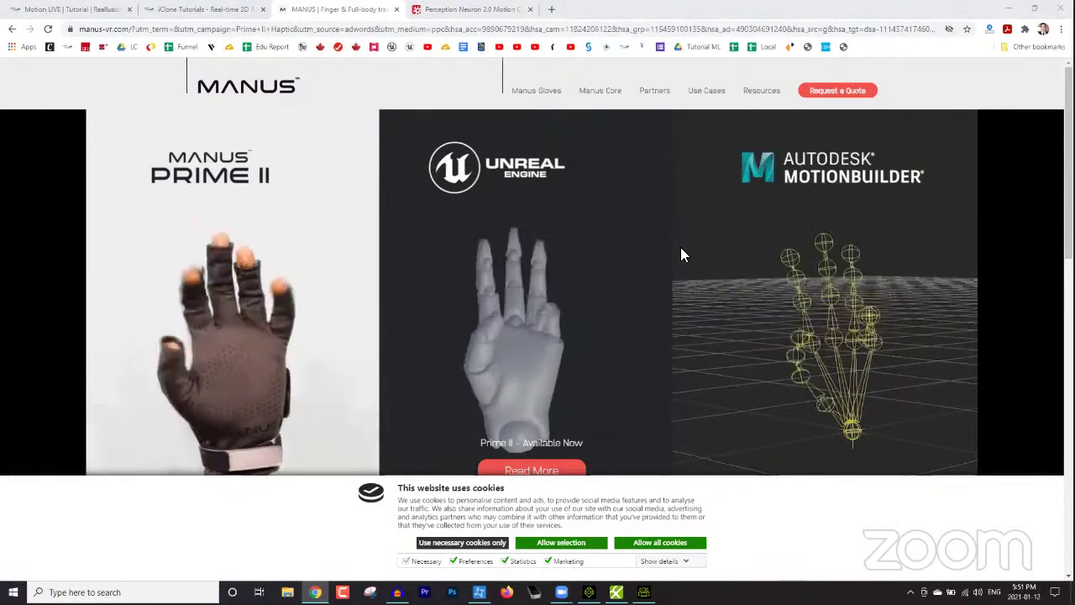
- Load deepmotion.com in a new Chrome tab
left_click(550, 9)
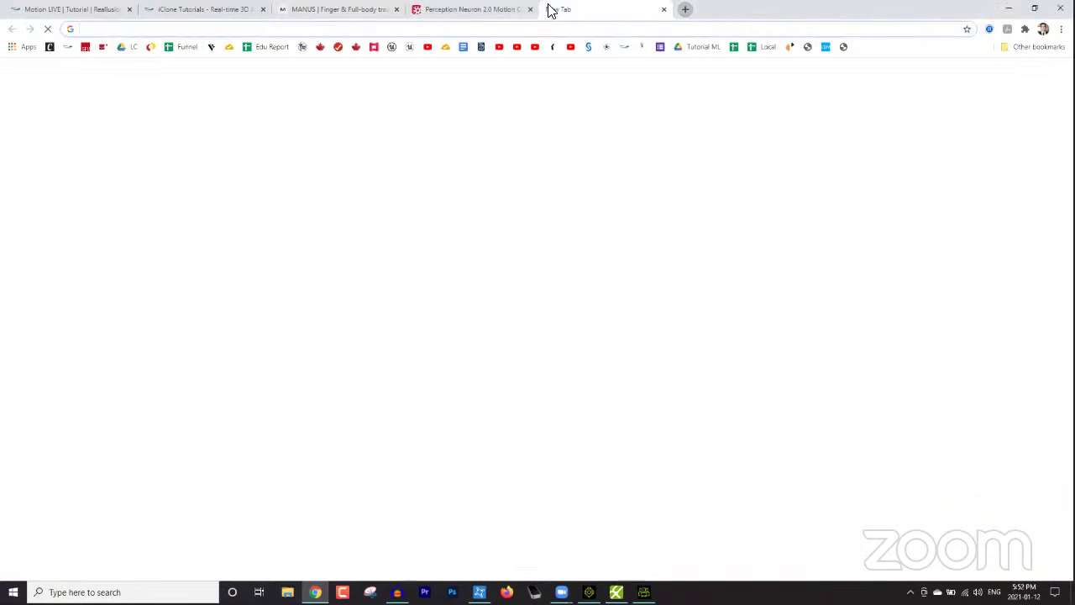
type("deepmotion.com")
key("Return")
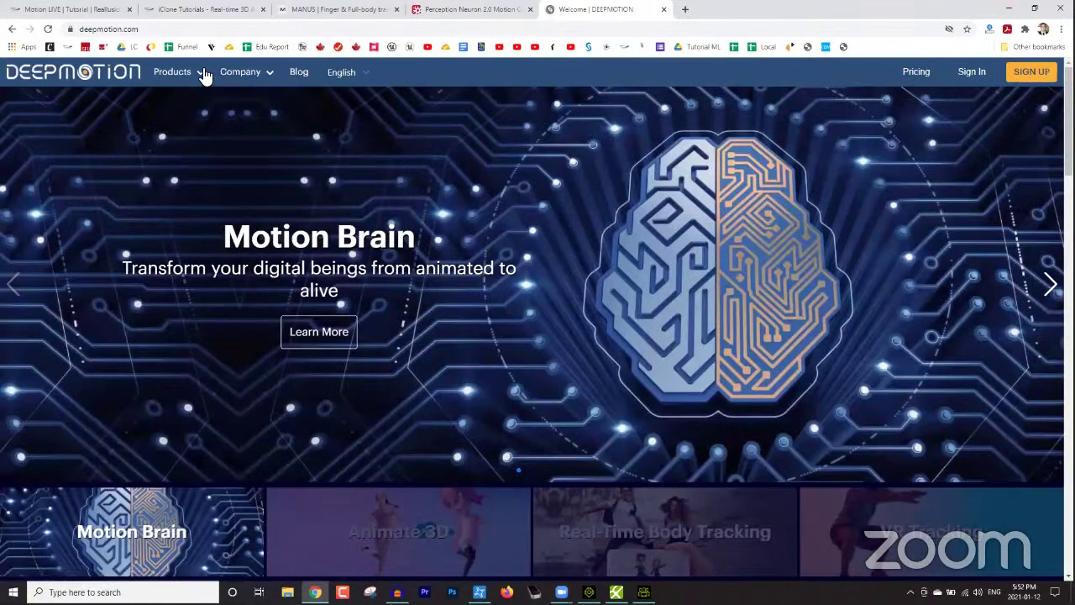
- Browse DeepMotion's Products list, news and partners, then switch back to Character Creator
left_click(198, 72)
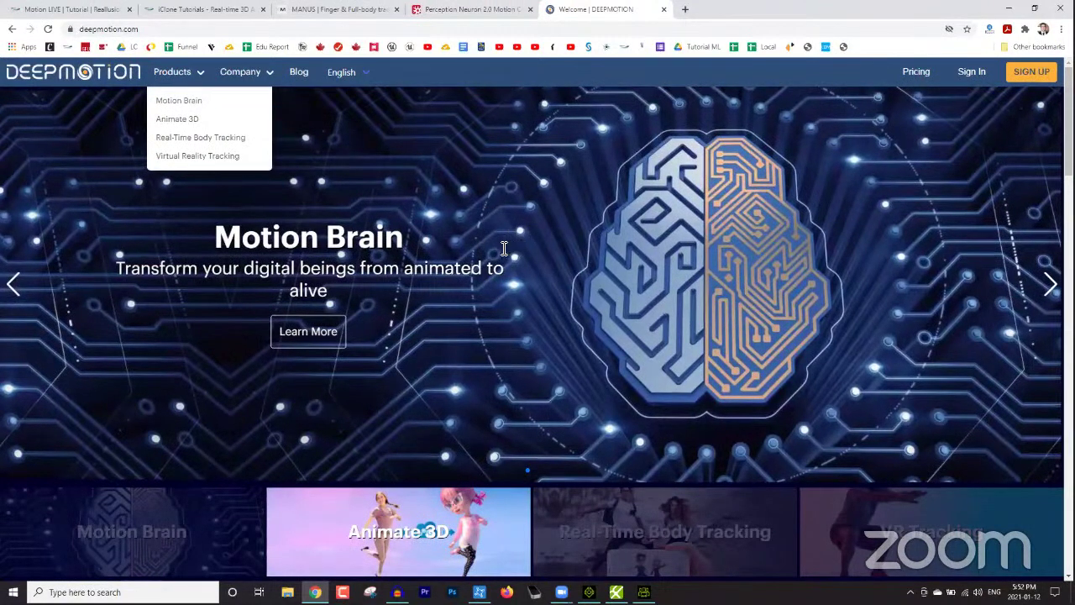
scroll(507, 252, "down", 2)
scroll(395, 252, "down", 3)
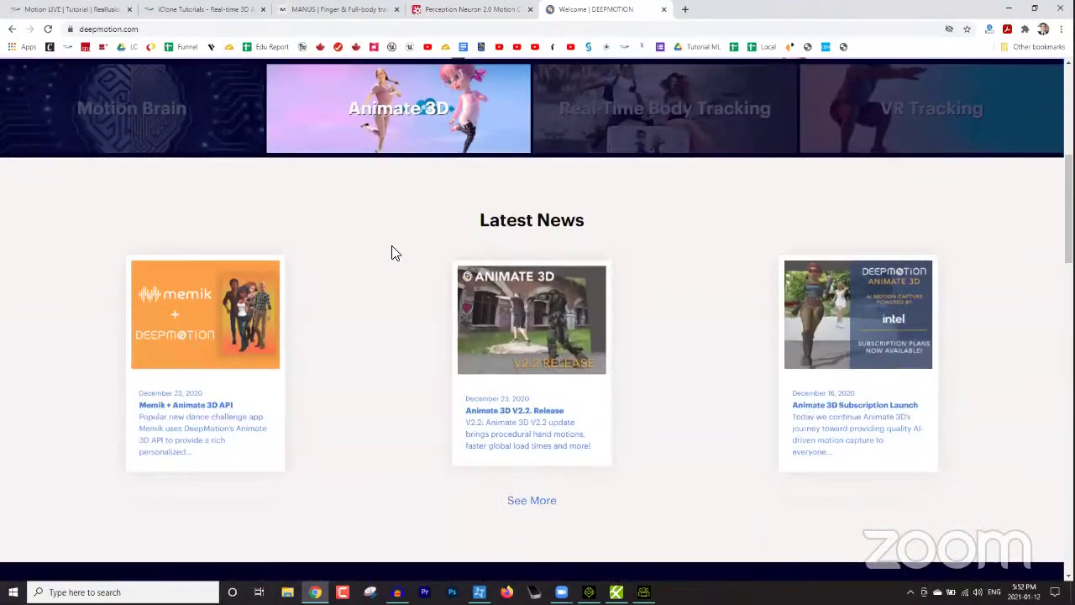
scroll(395, 252, "down", 9)
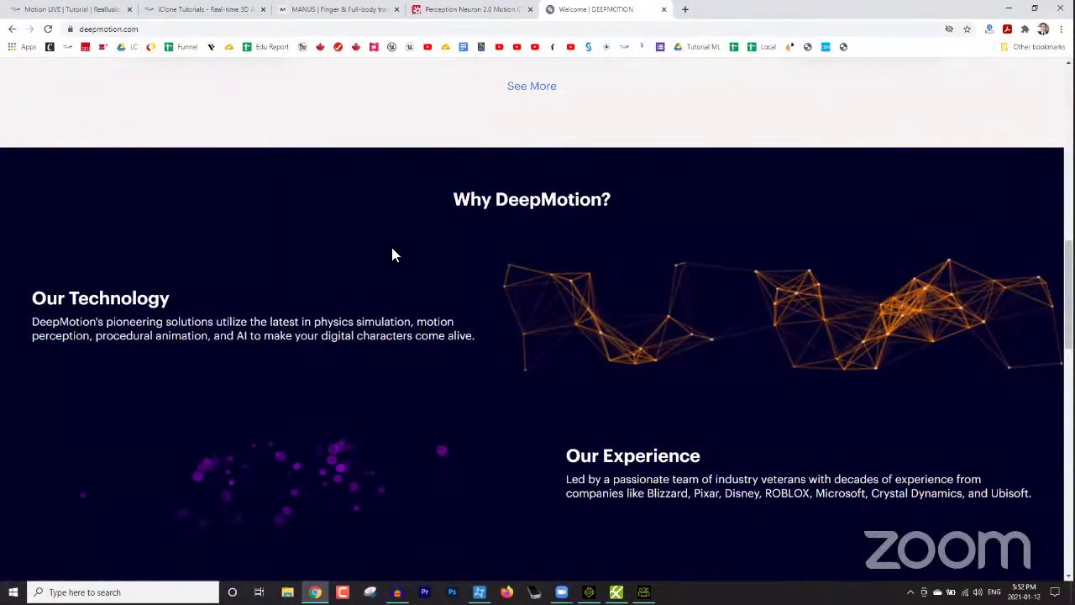
scroll(402, 257, "down", 2)
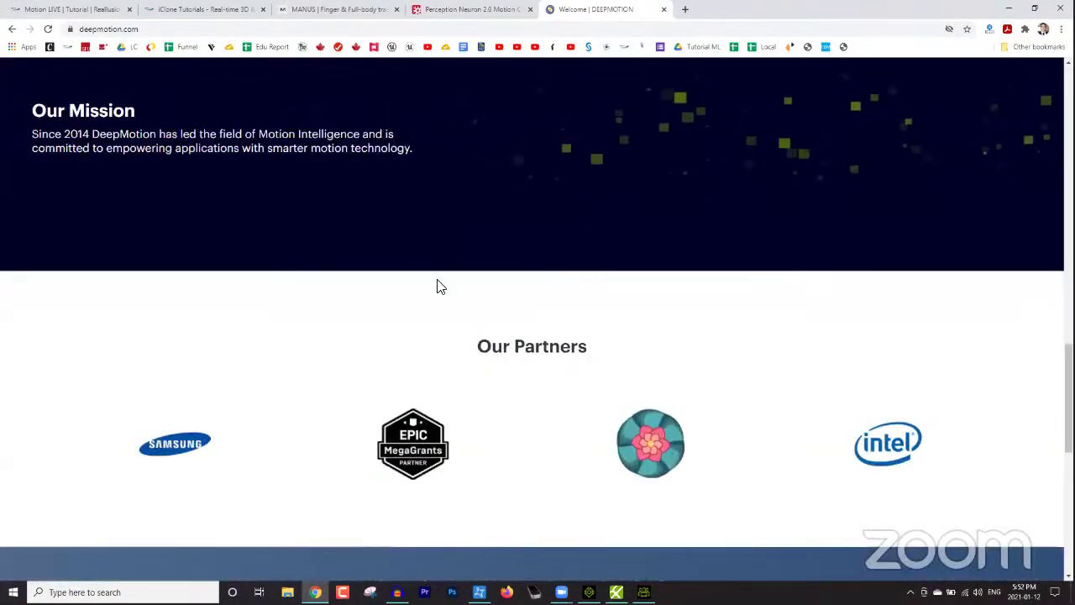
scroll(441, 281, "down", 3)
scroll(458, 254, "up", 1)
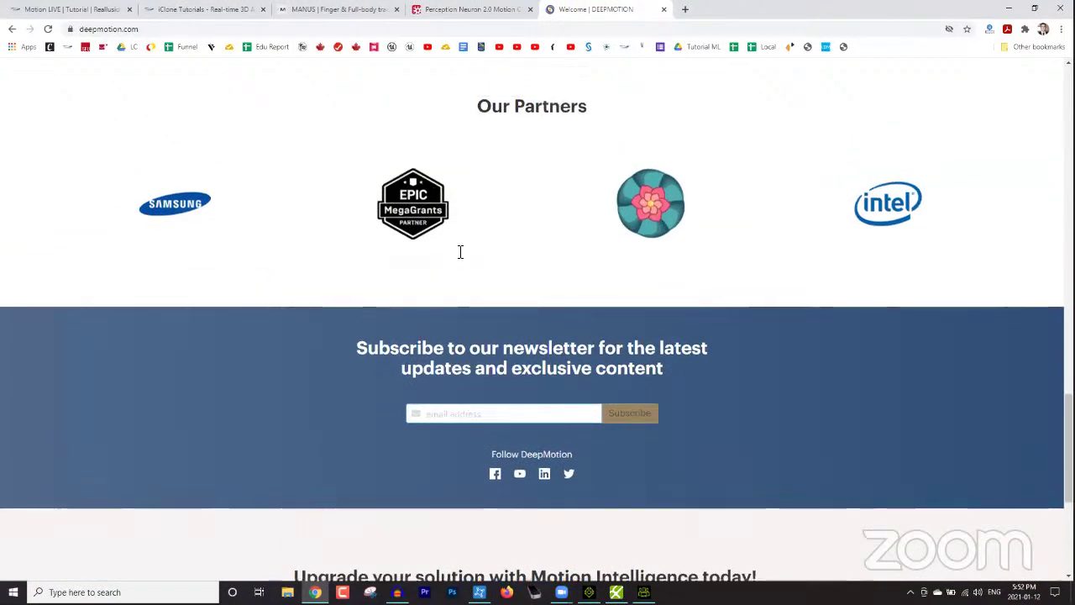
scroll(537, 243, "up", 2)
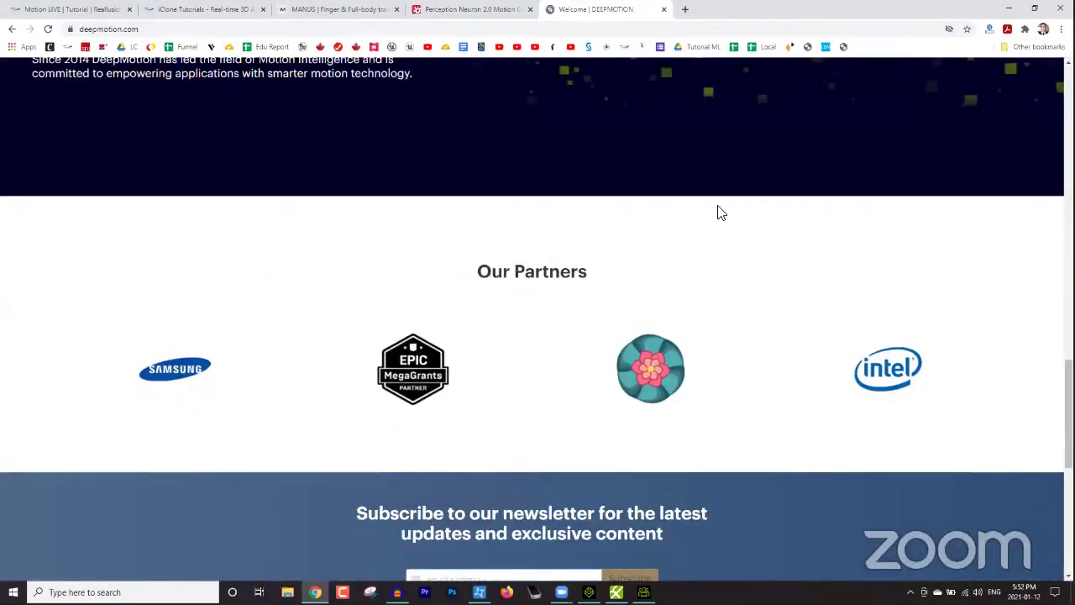
scroll(718, 213, "up", 10)
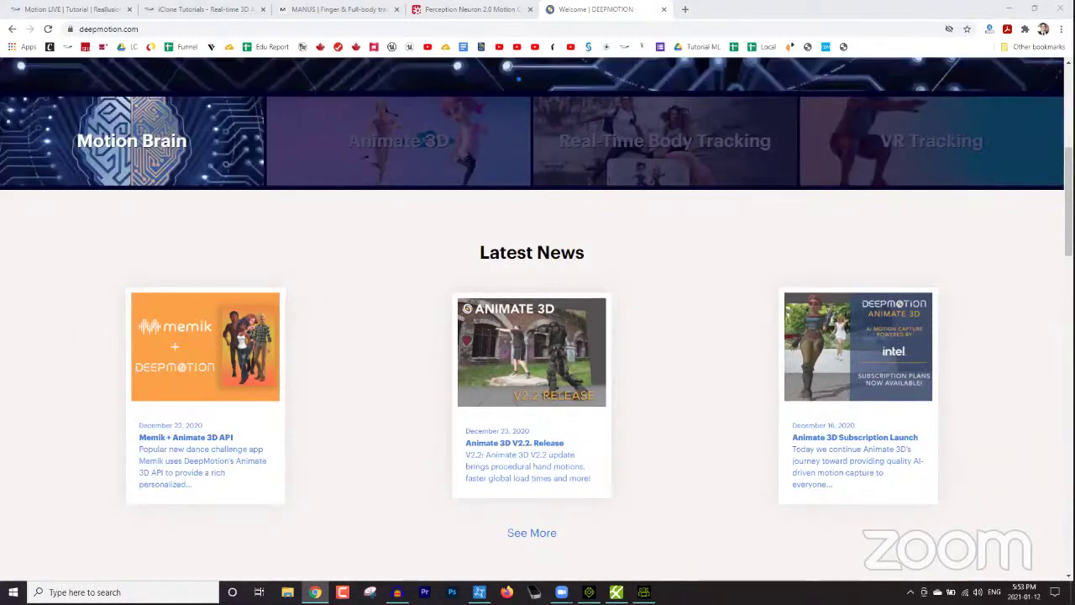
left_click(643, 592)
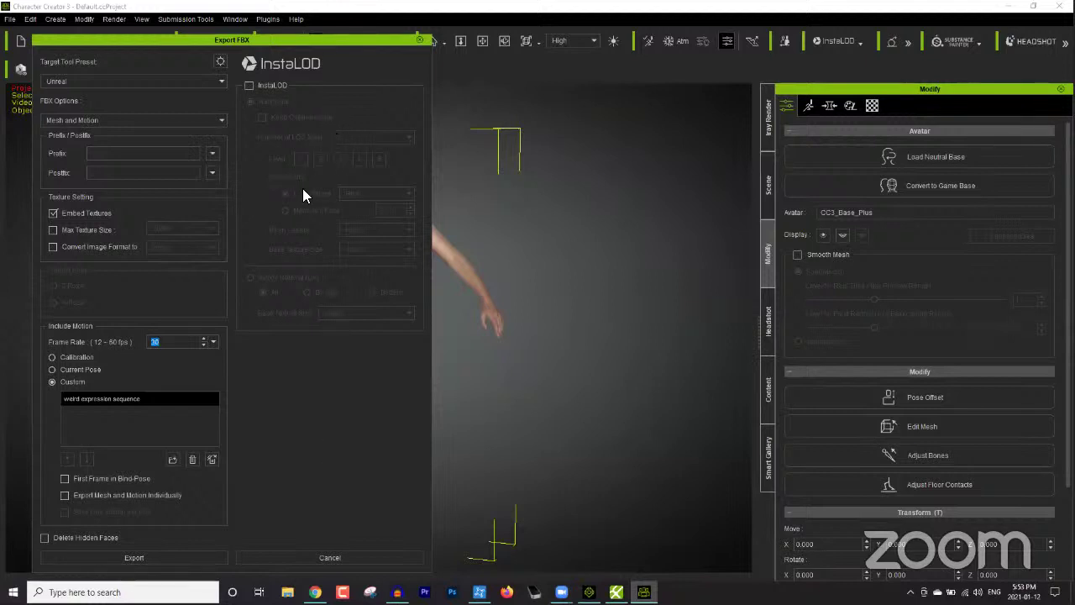
- Cancel the FBX export without exporting and look through the Edit and File menus
left_click(374, 561)
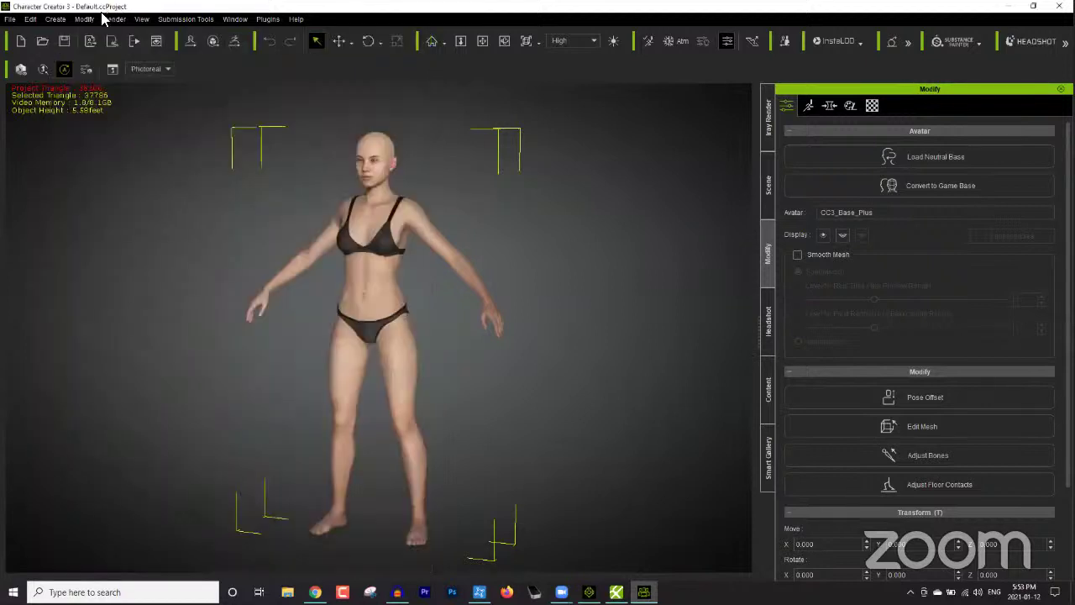
left_click(32, 20)
mouse_move(10, 18)
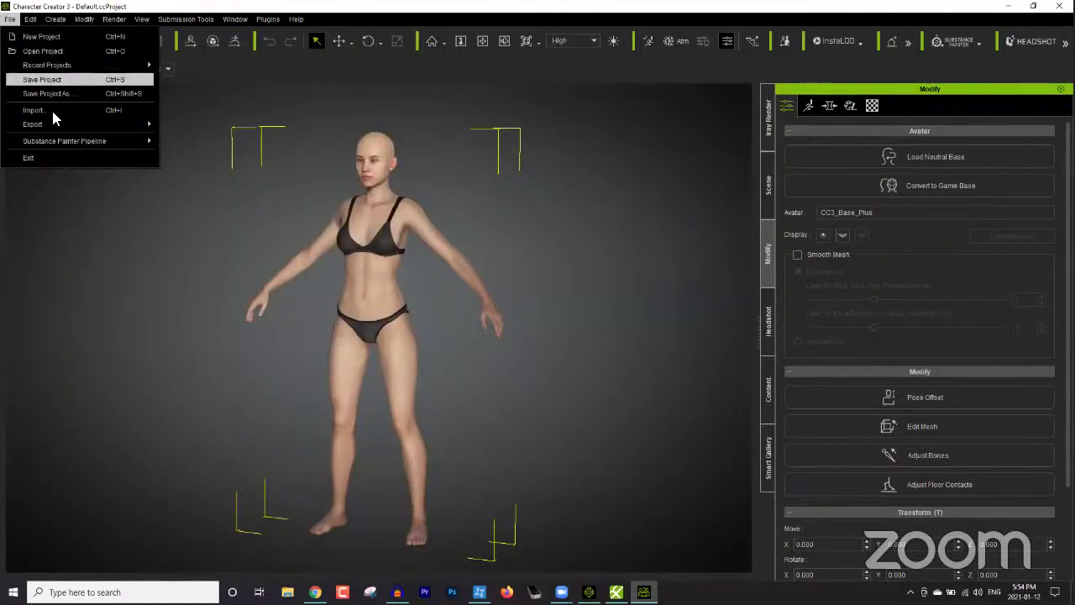
mouse_move(53, 122)
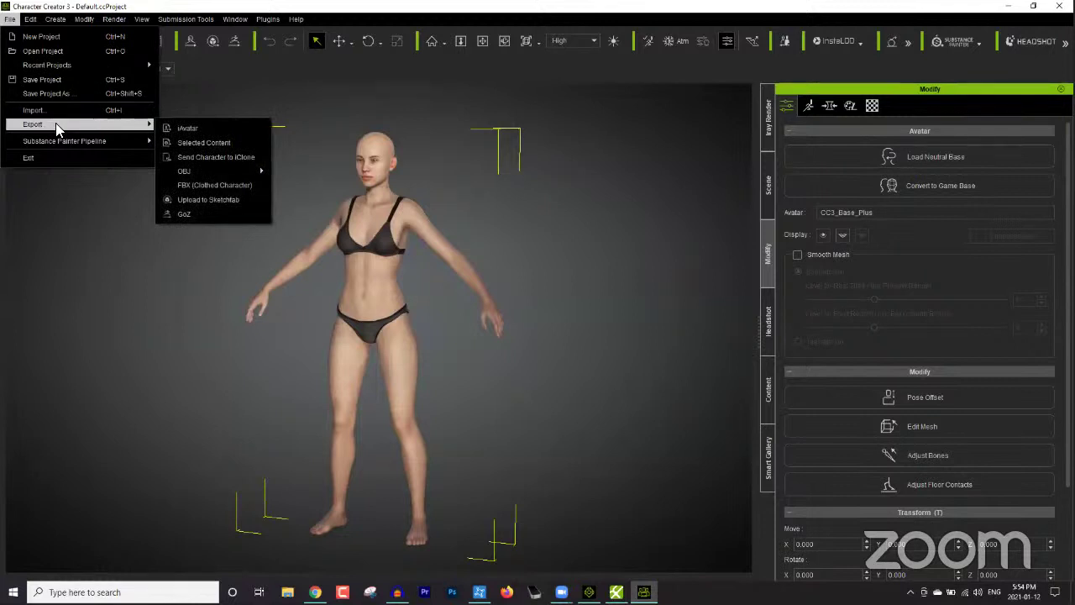
key("Escape")
- Browse the Window, Submission Tools, Render and Modify menus
left_click(236, 18)
left_click(233, 19)
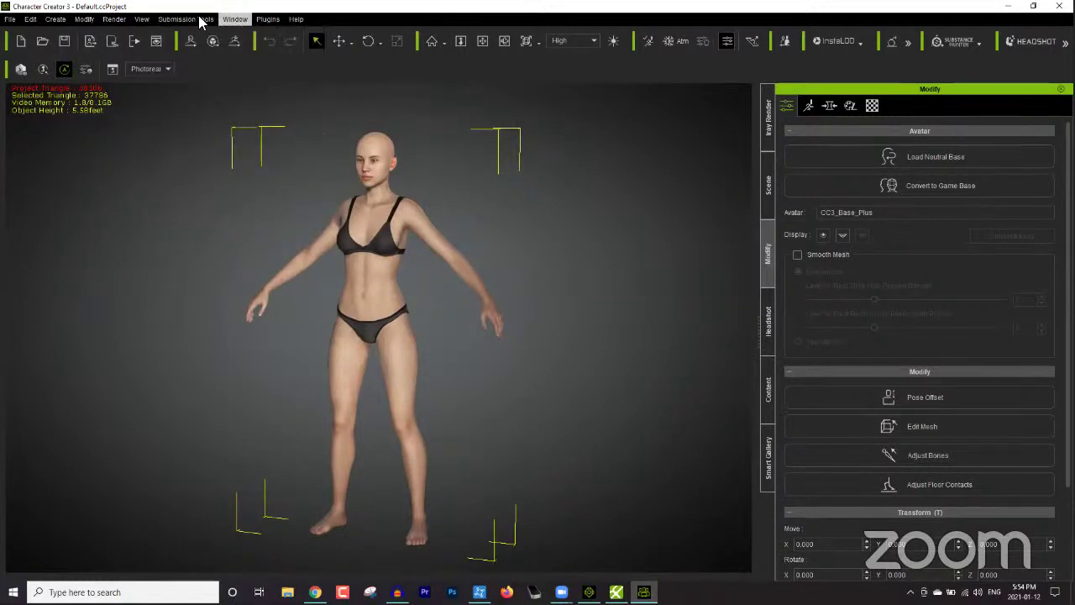
left_click(198, 20)
left_click(198, 20)
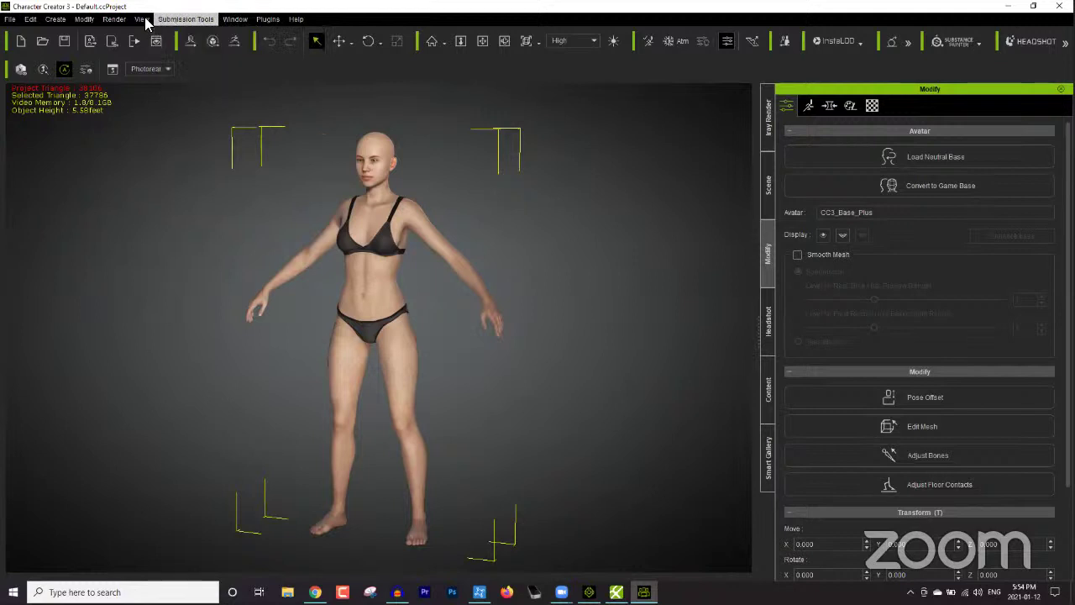
left_click(114, 19)
left_click(114, 19)
left_click(86, 19)
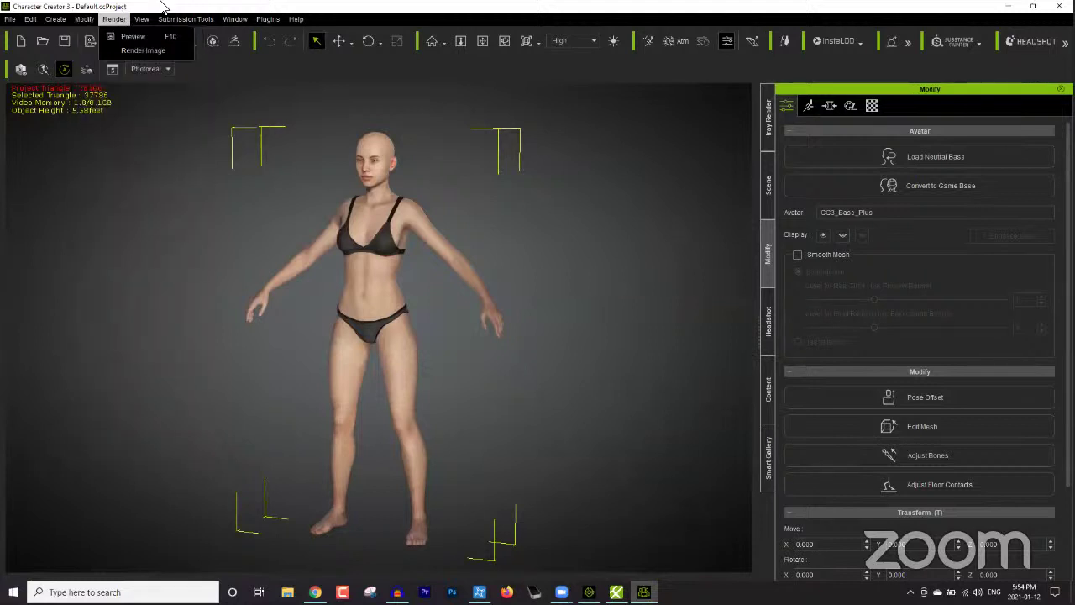
left_click(114, 18)
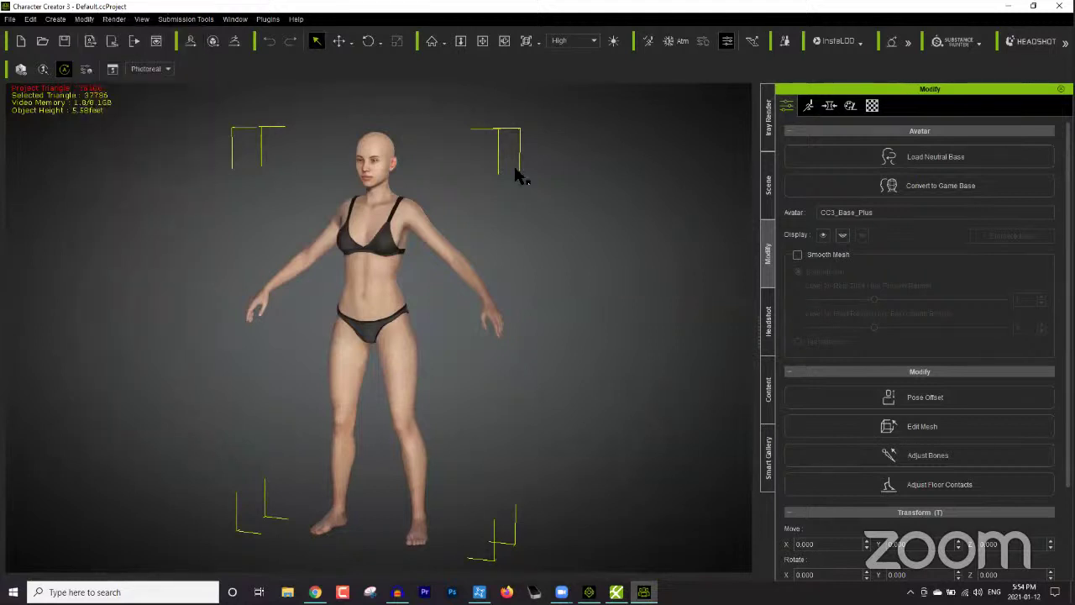